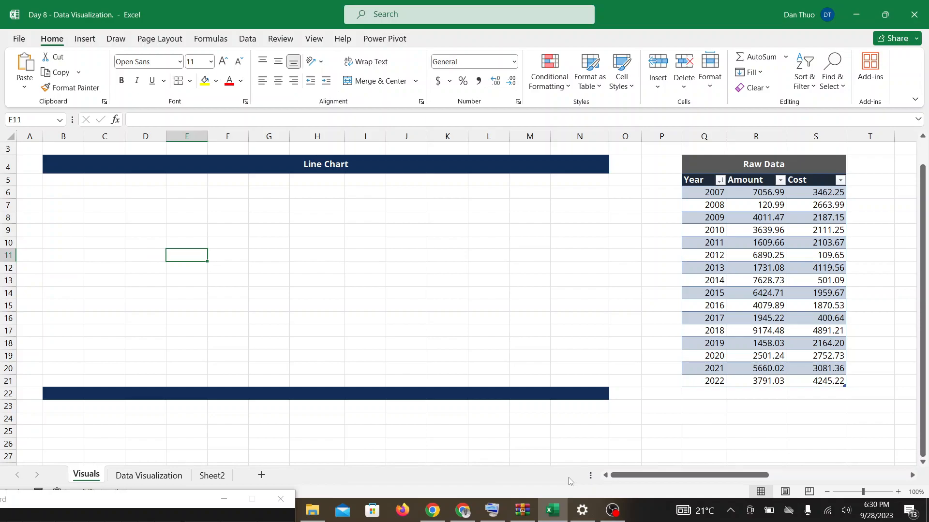
Raise the system volume to 66
mouse_move(463, 511)
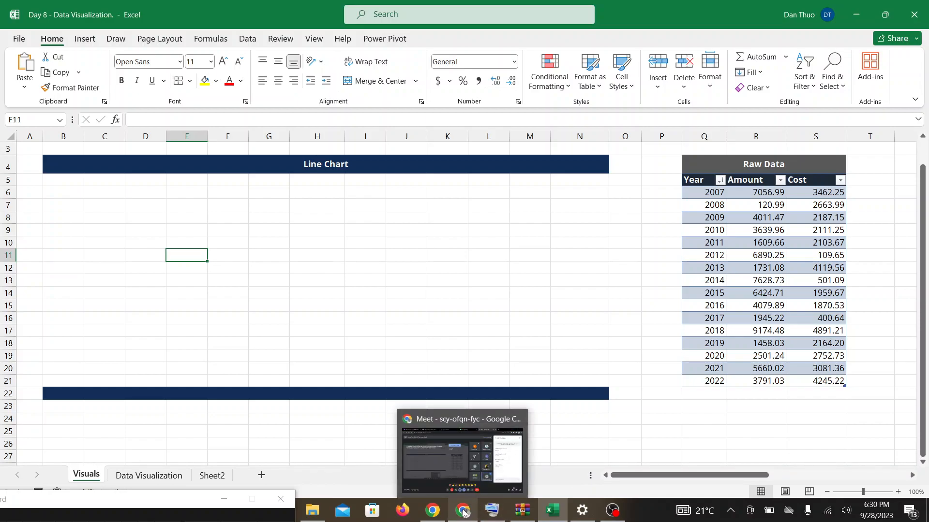
key(XF86AudioRaiseVolume)
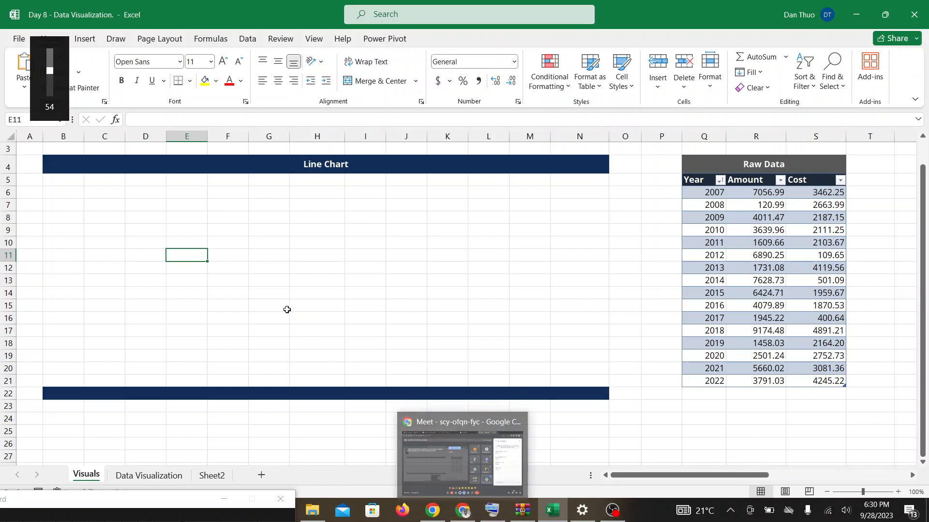
key(XF86AudioRaiseVolume)
key(XF86AudioRaiseVolume)
key(XF86AudioRaiseVolume)
key(XF86AudioRaiseVolume)
key(XF86AudioRaiseVolume)
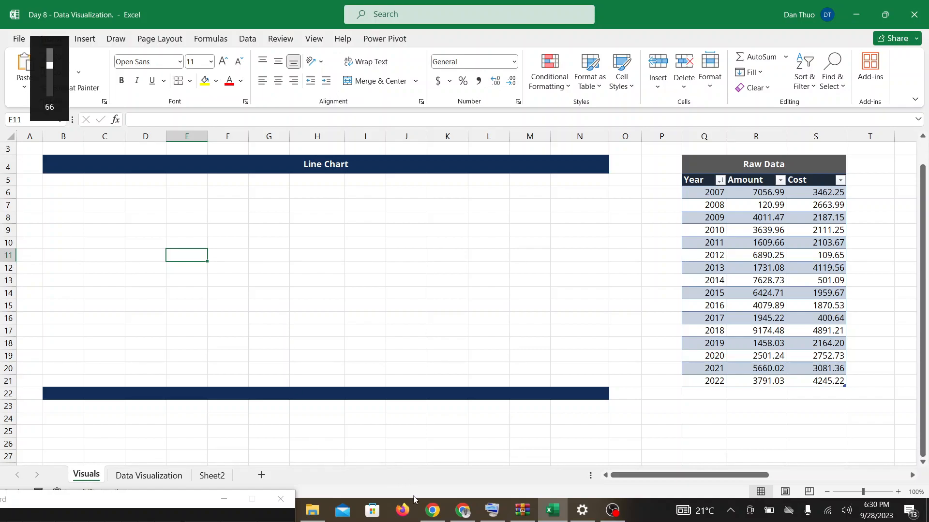
Check the in-call messages in the Google Meet call in Chrome for participants' replies, and return to the Visuals sheet in Excel
click(220, 476)
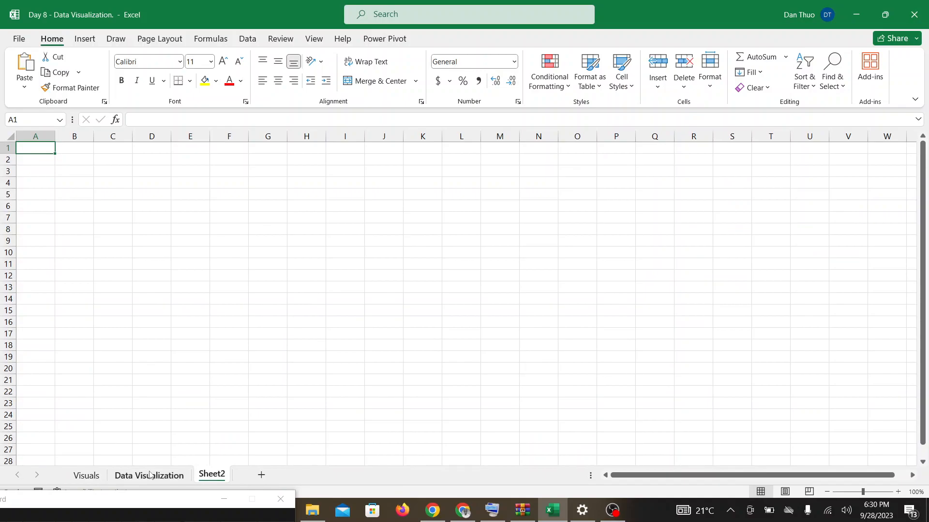
click(87, 475)
click(463, 511)
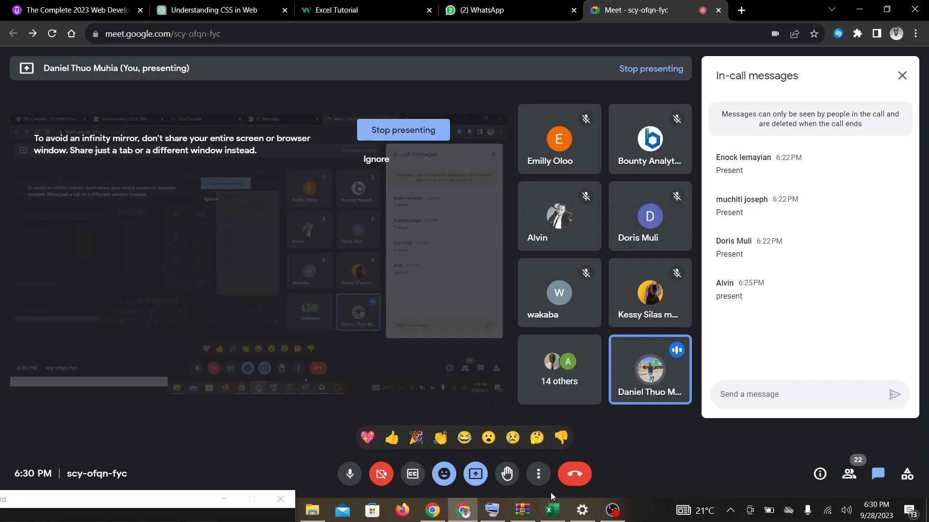
key(XF86AudioRaiseVolume)
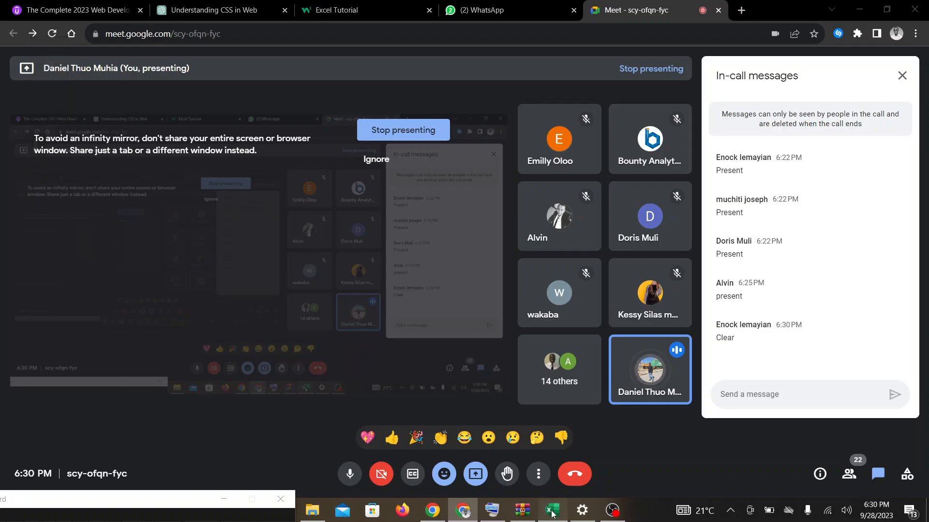
click(552, 511)
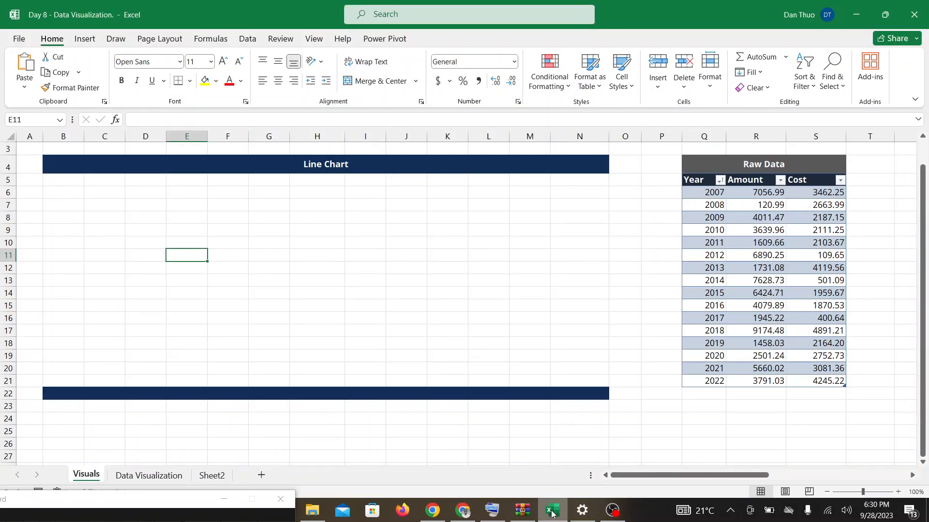
click(465, 512)
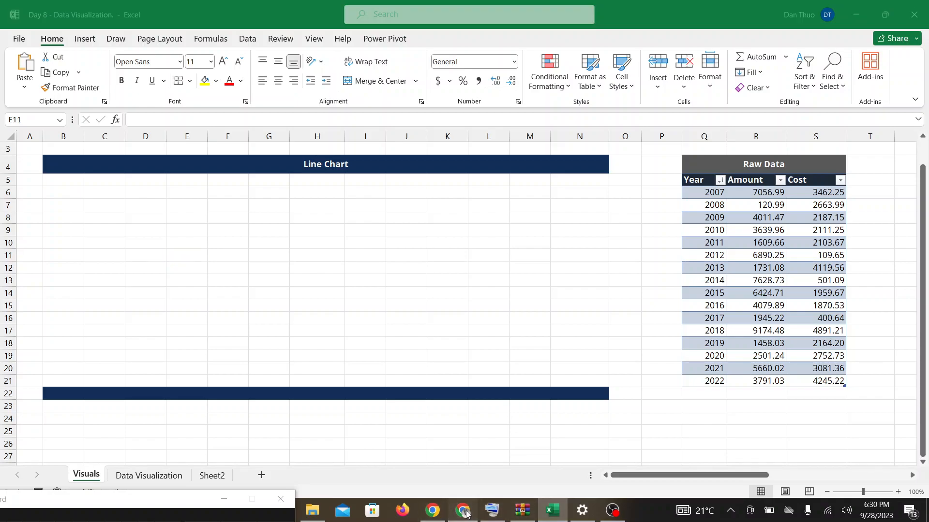
click(551, 517)
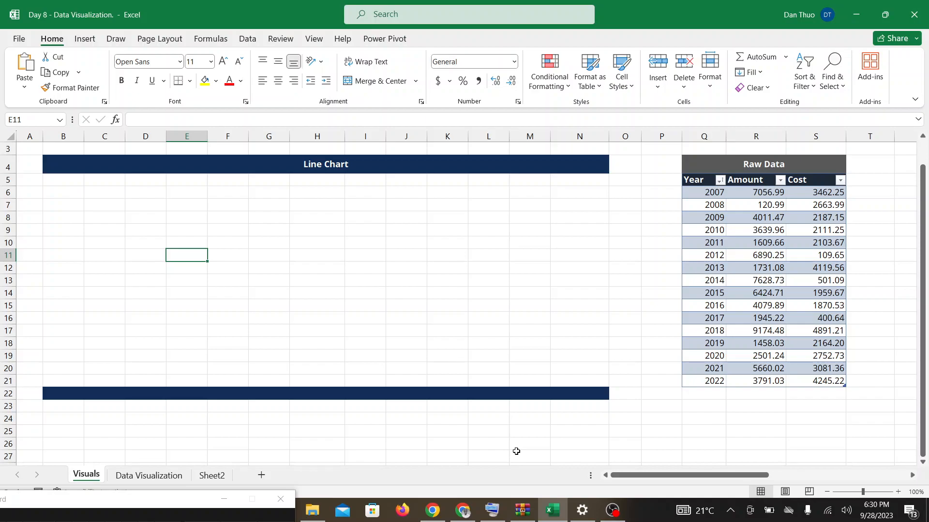
click(456, 510)
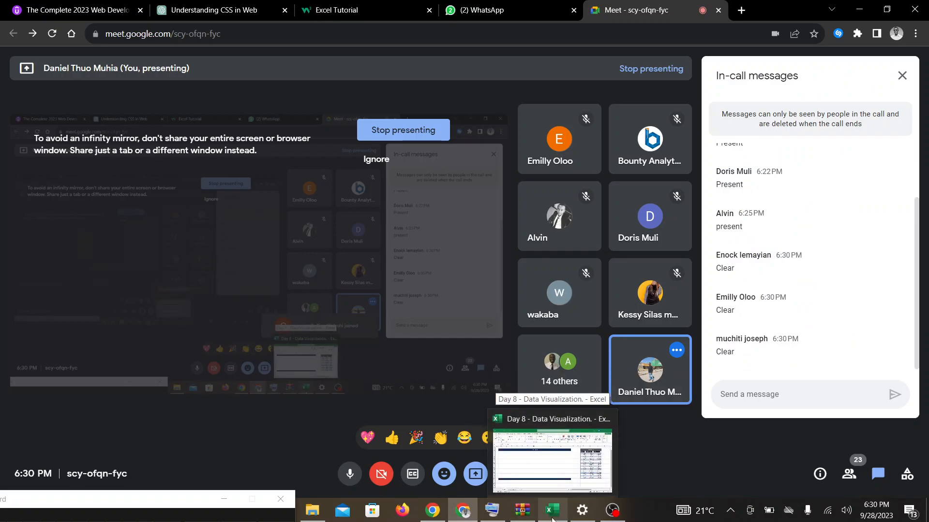
click(552, 514)
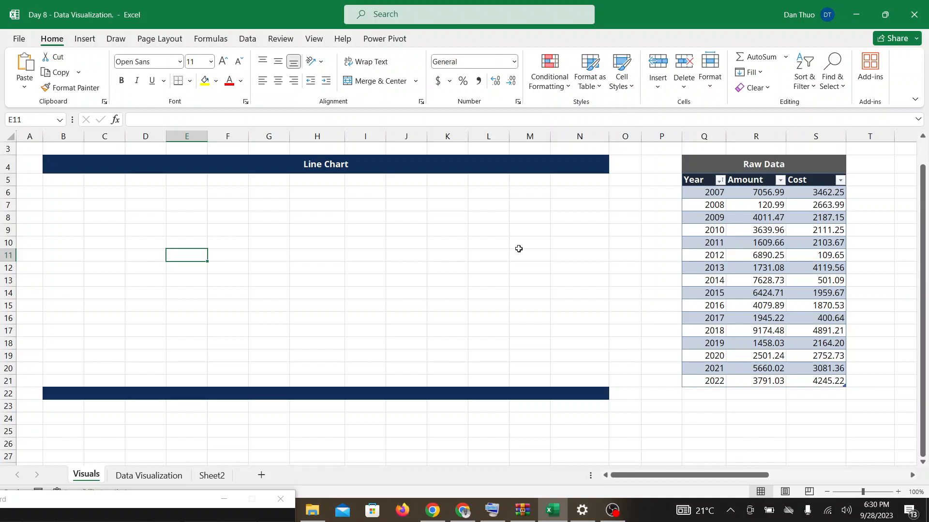
click(463, 514)
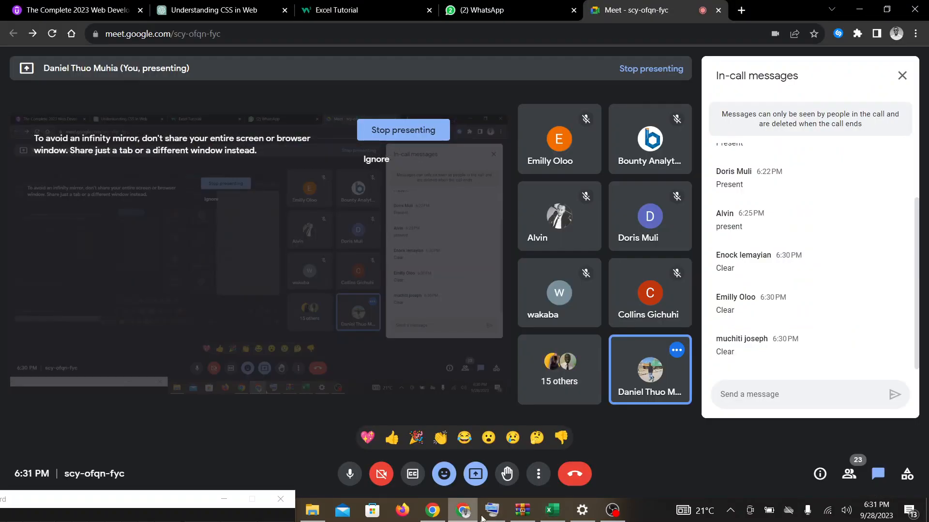
click(552, 511)
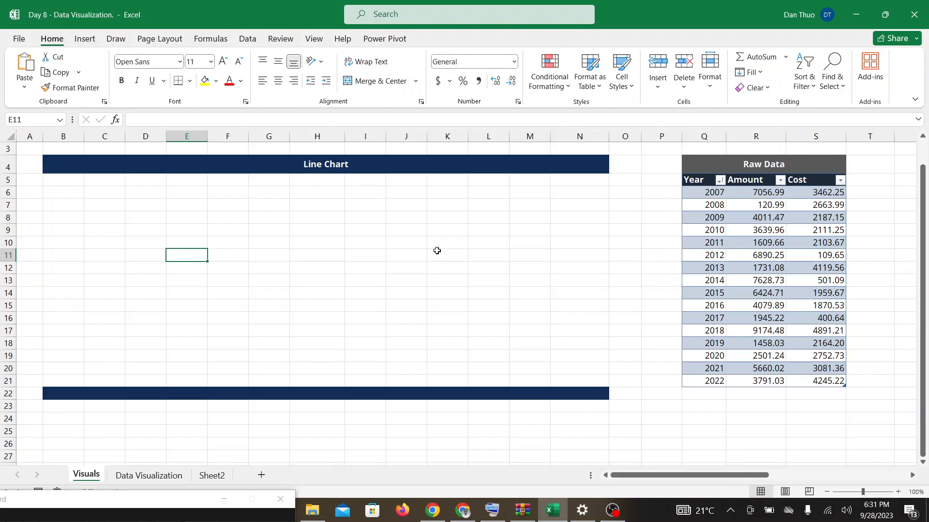
Check the Google Meet call in Chrome for participants who are speaking, and switch back to the line chart area in Excel
click(468, 517)
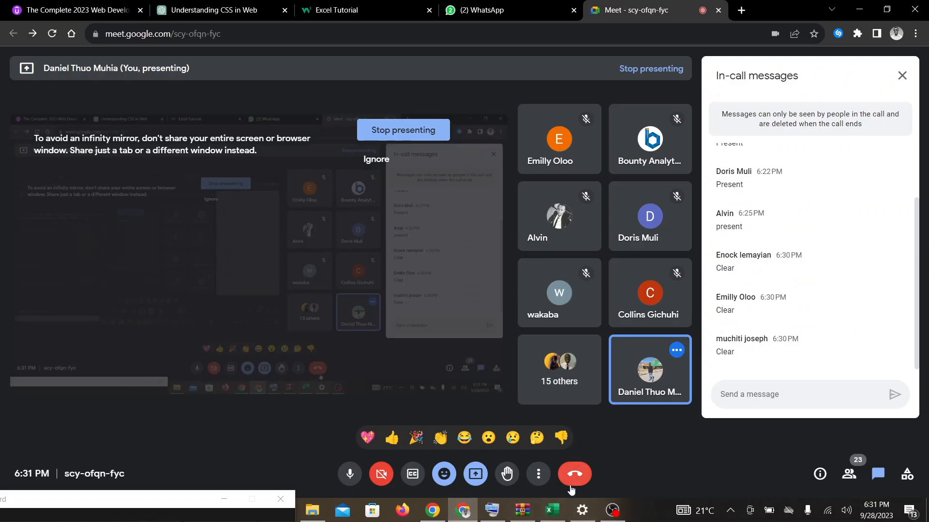
click(545, 515)
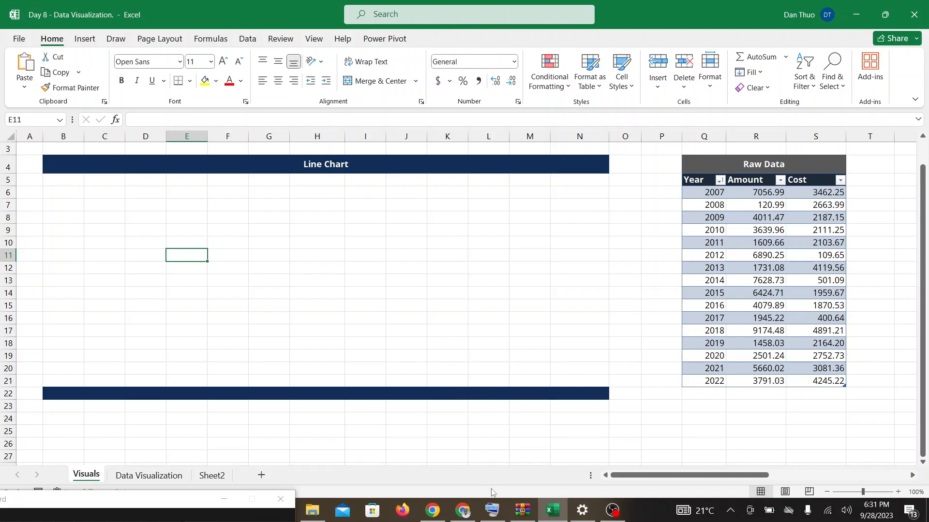
click(463, 510)
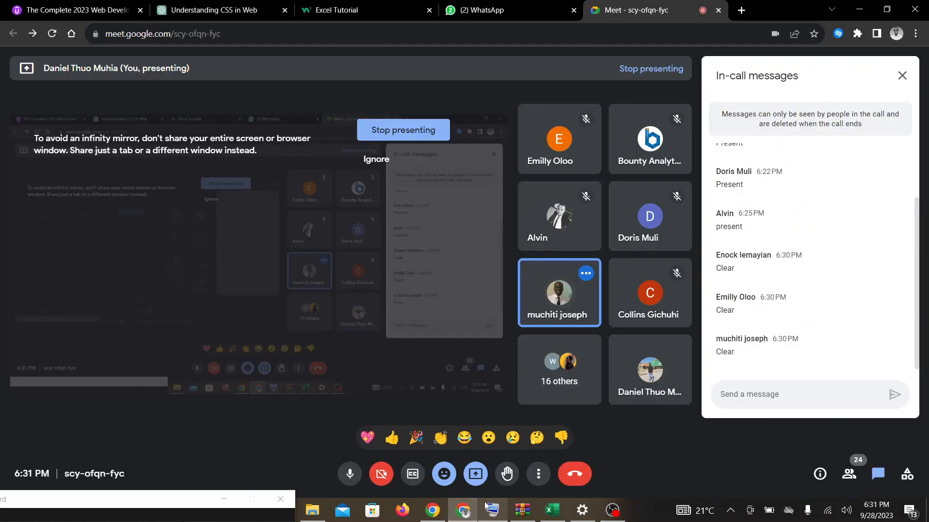
click(555, 517)
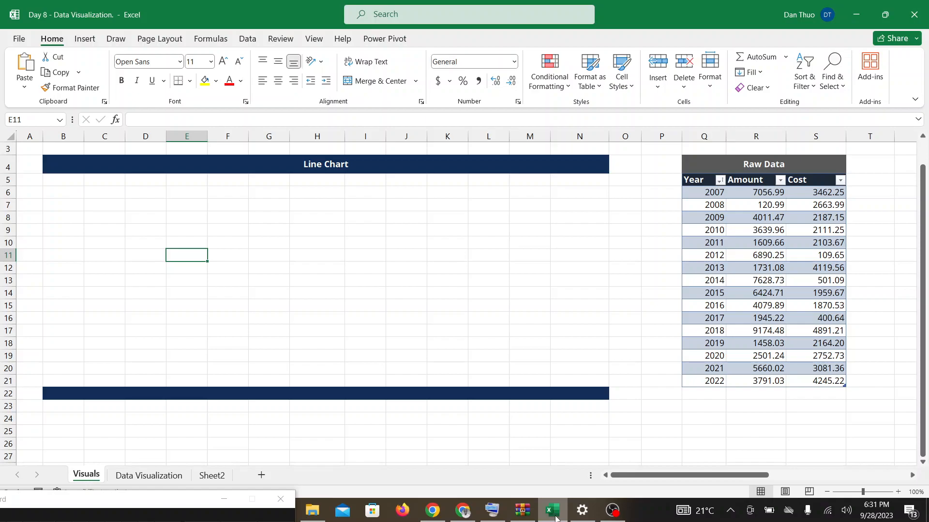
click(463, 510)
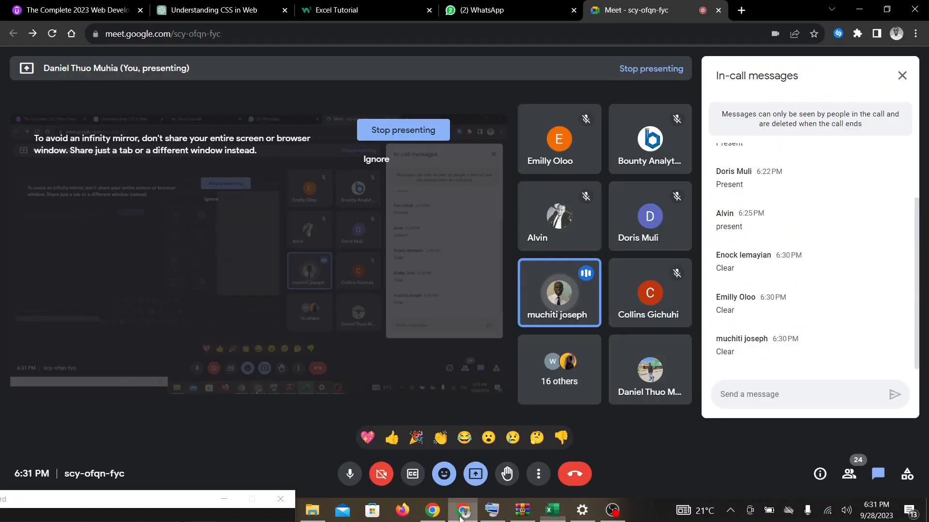
click(552, 510)
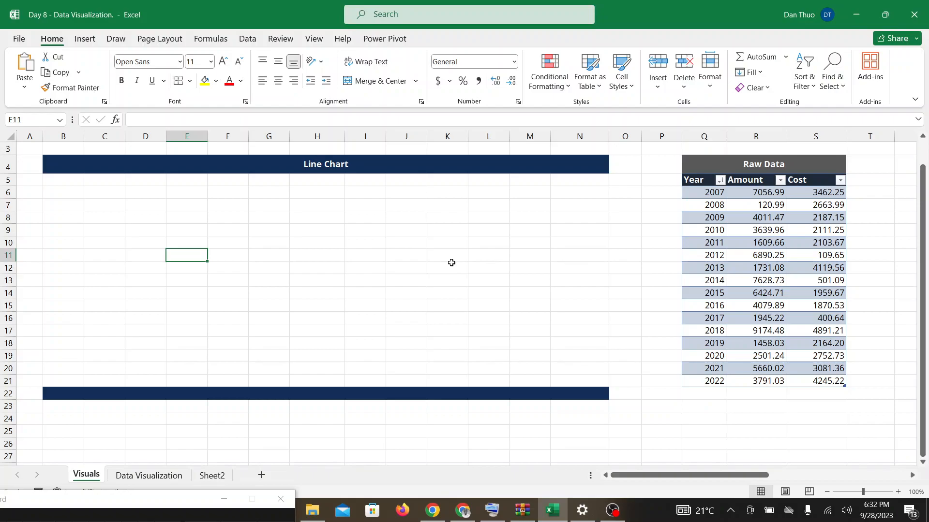
click(464, 515)
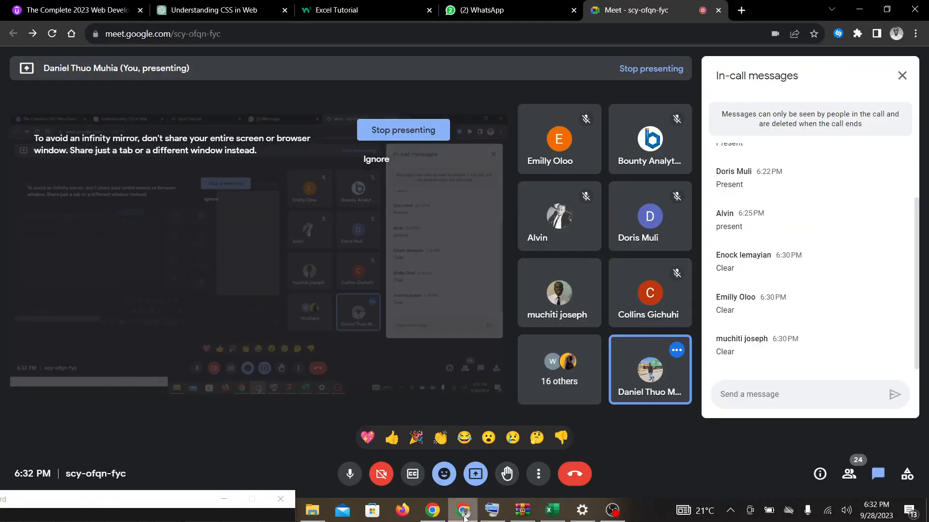
click(549, 516)
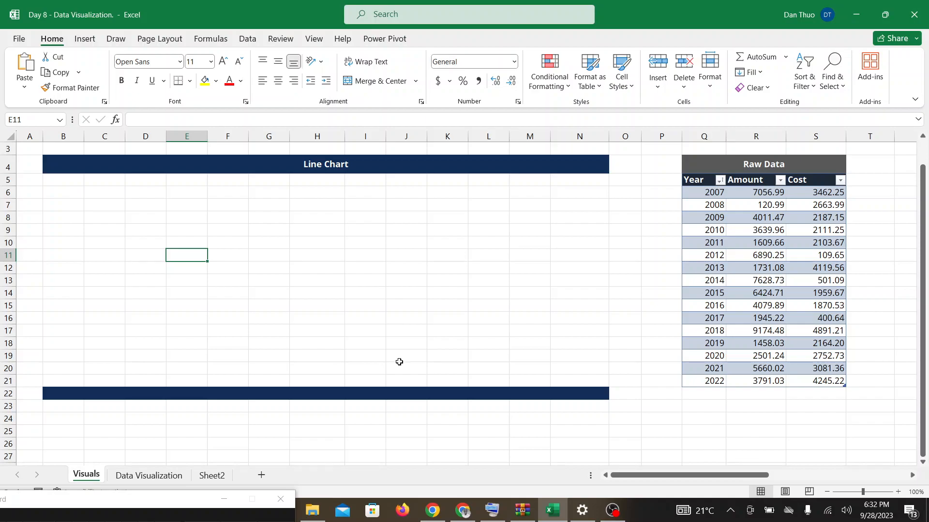
click(463, 510)
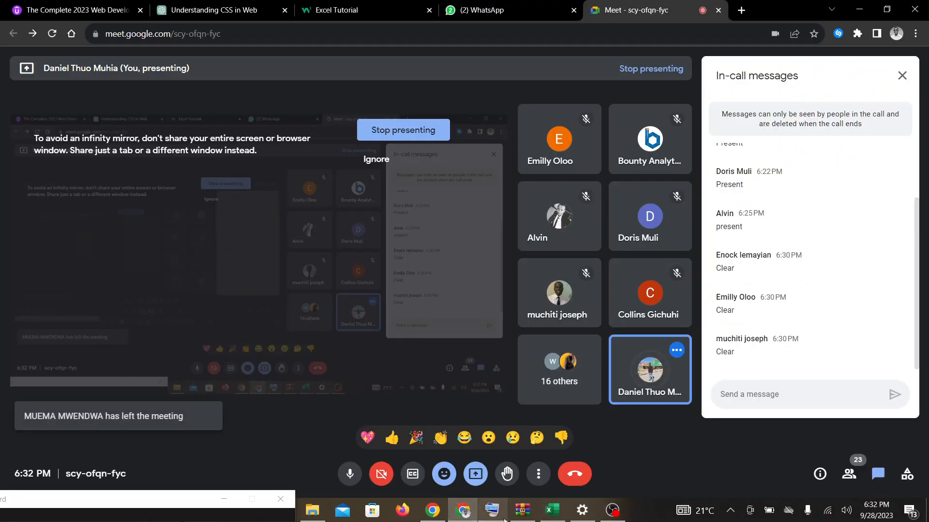
click(551, 513)
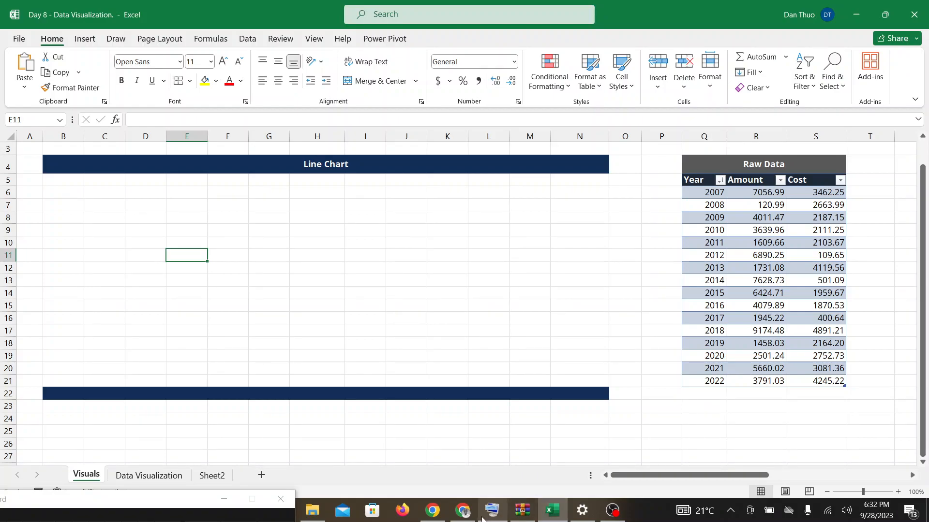
click(465, 518)
click(553, 513)
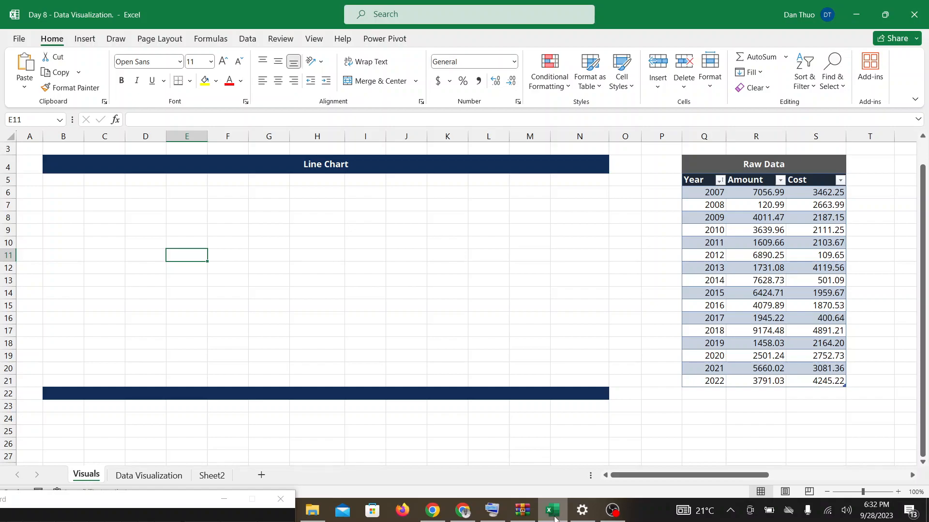
click(463, 510)
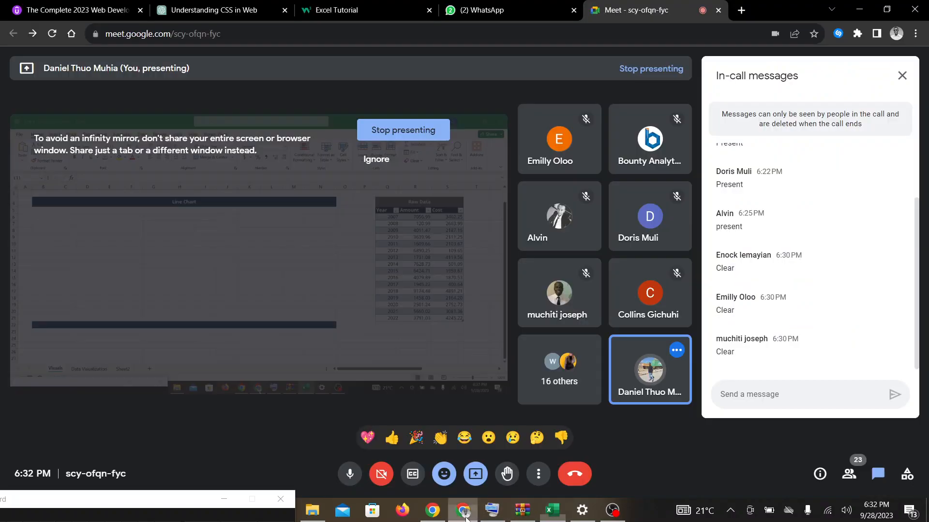
click(552, 511)
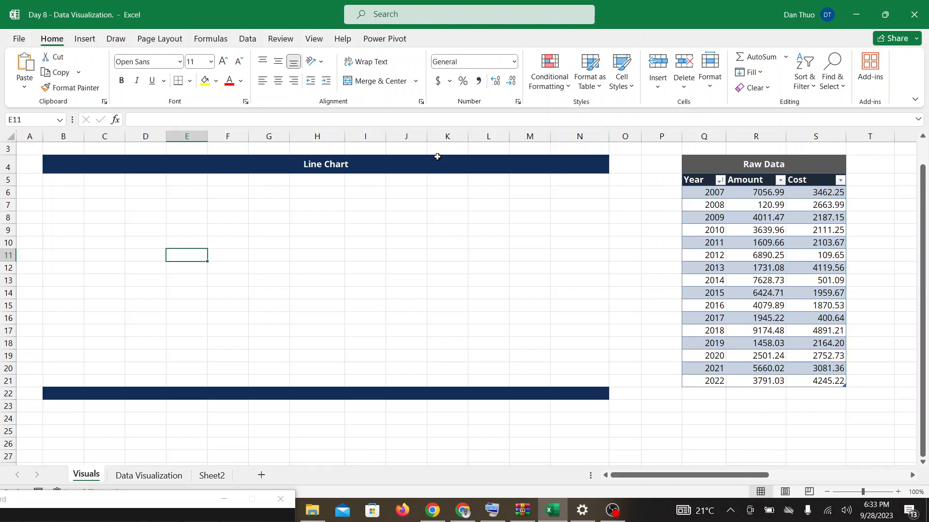
Check the Google Meet call in Chrome for new messages or speakers, and return to the Excel workbook
drag(495, 512, 462, 509)
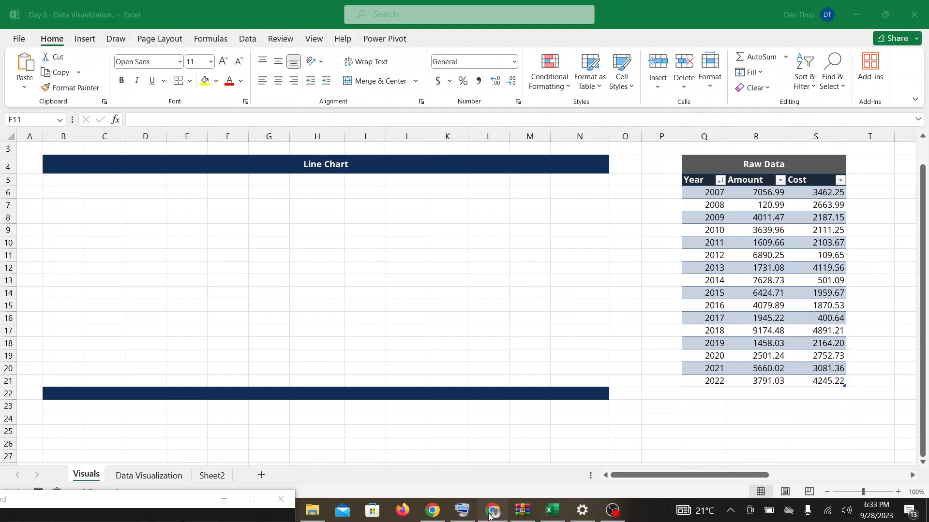
click(491, 512)
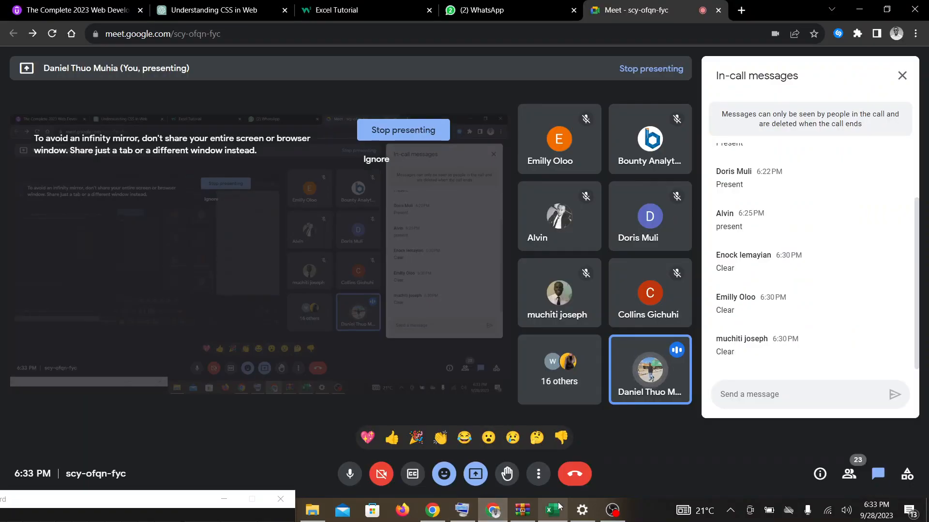
mouse_move(559, 507)
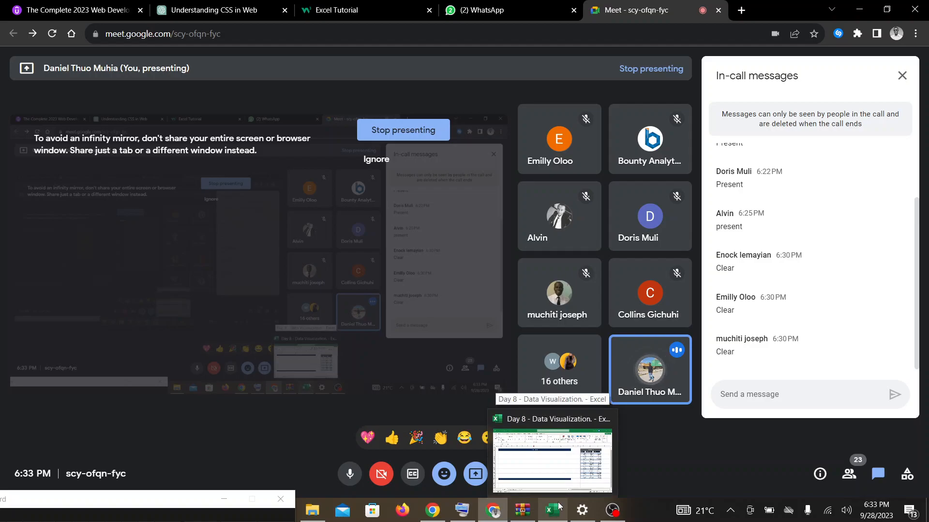
click(559, 507)
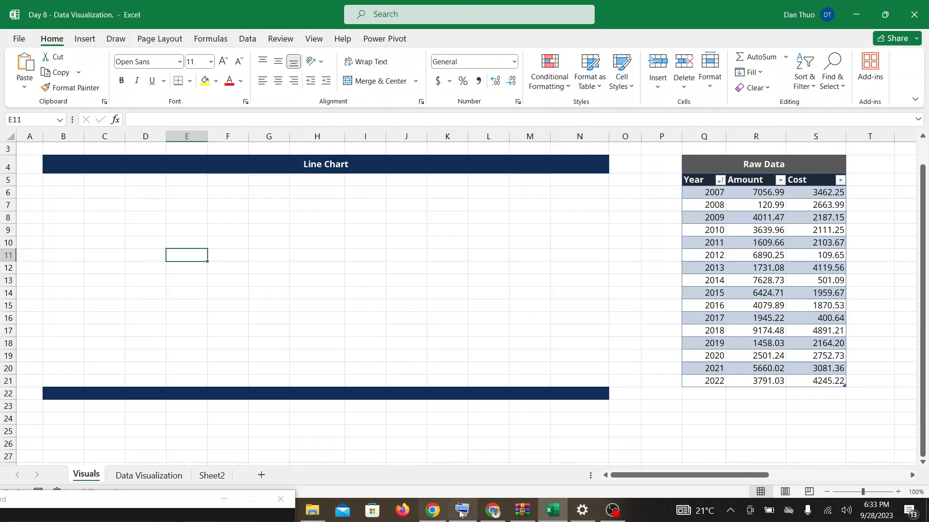
click(493, 511)
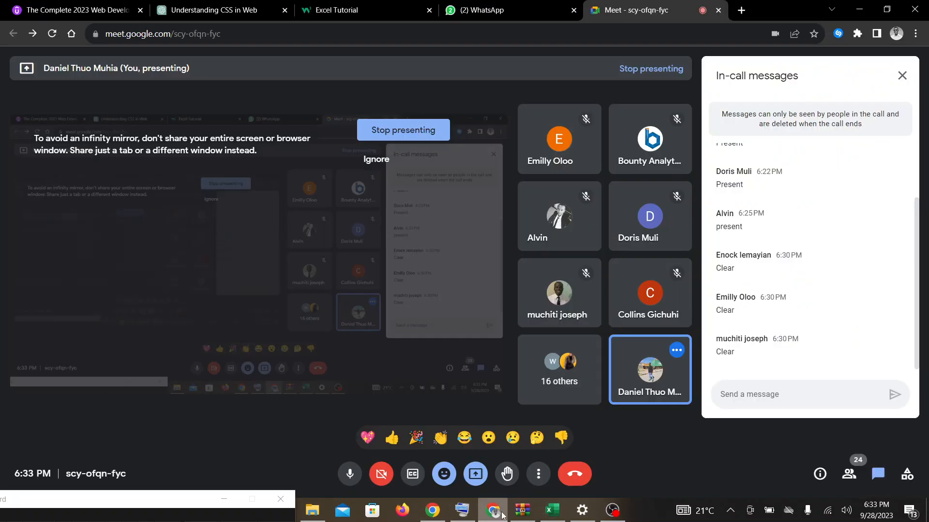
click(554, 511)
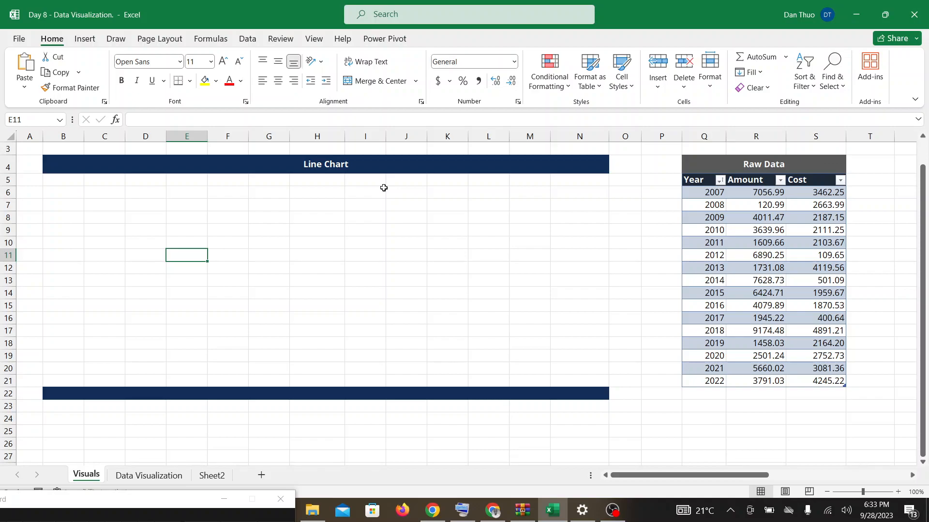
click(491, 491)
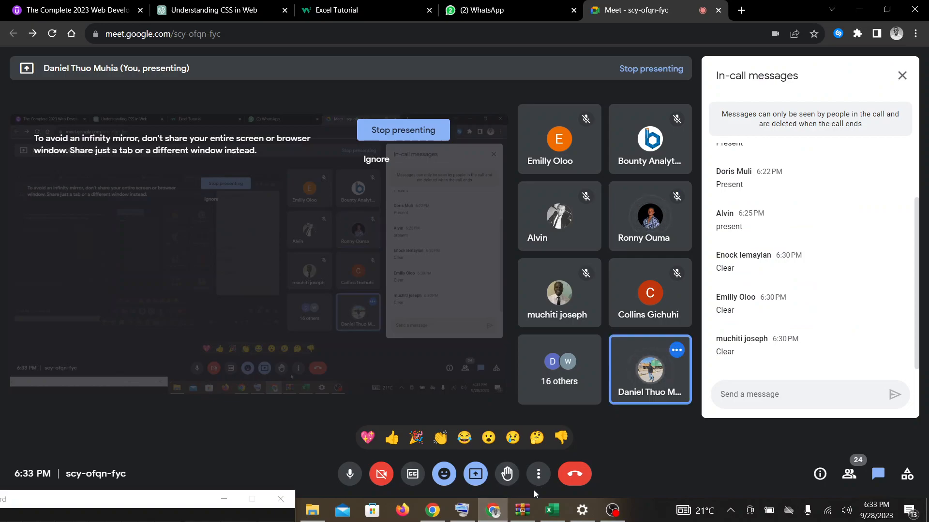
click(553, 510)
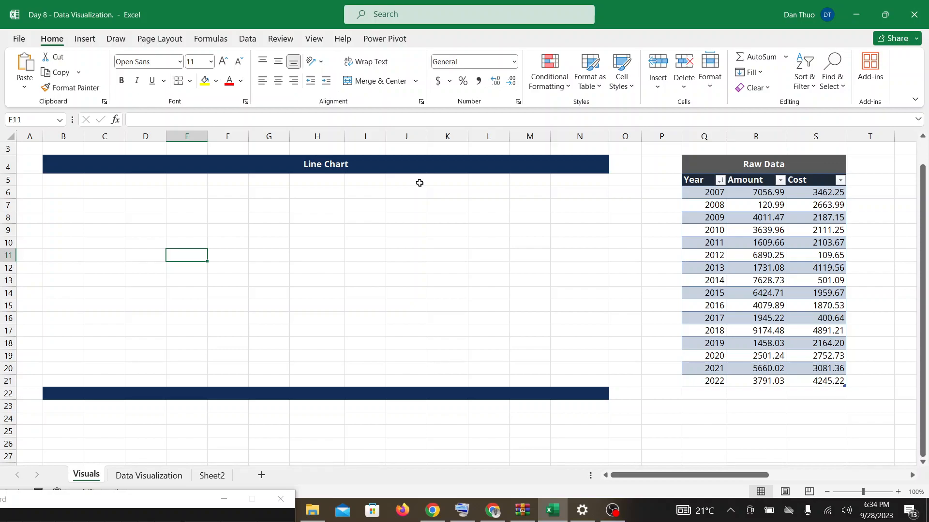
click(490, 518)
click(543, 518)
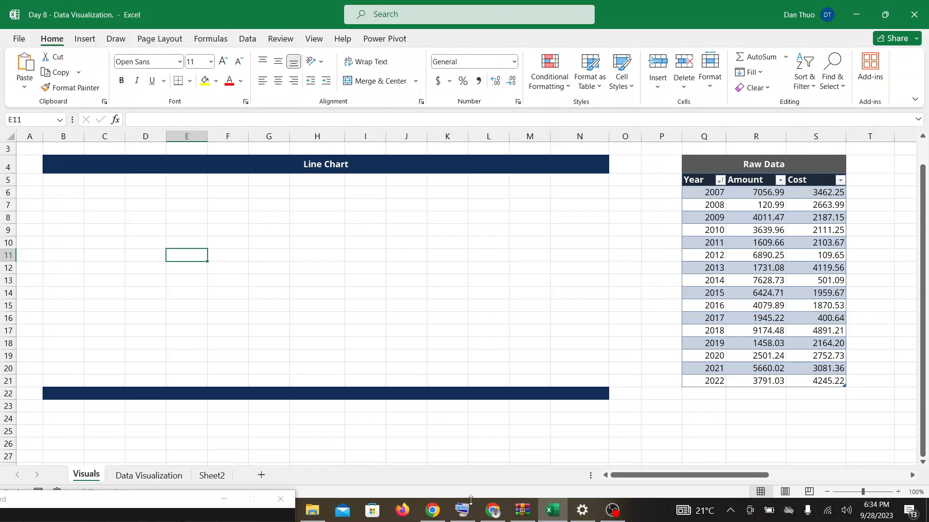
Check the Google Meet call in Chrome for participants' responses, and return to the Visuals sheet in Excel
click(491, 513)
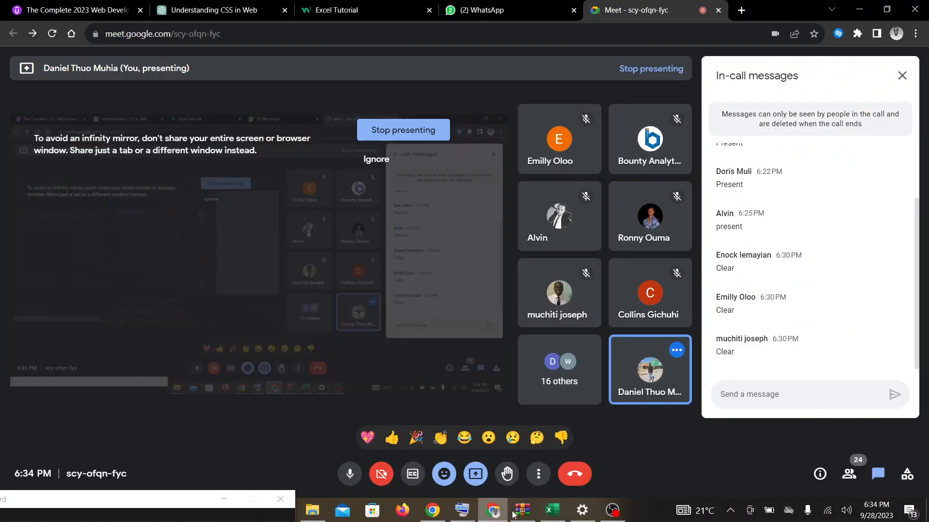
mouse_move(558, 518)
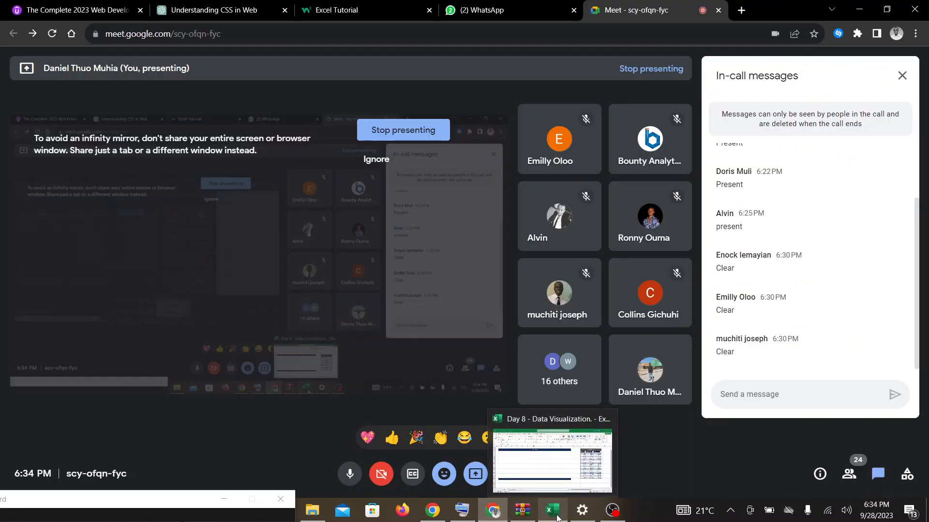
click(558, 518)
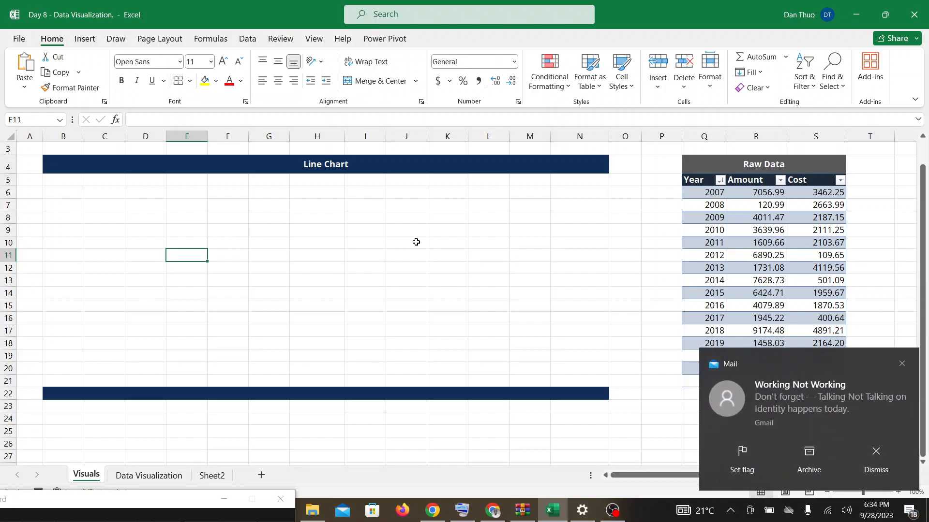
Dismiss the incoming Mail notifications and bring the Excel workbook back into focus
click(902, 364)
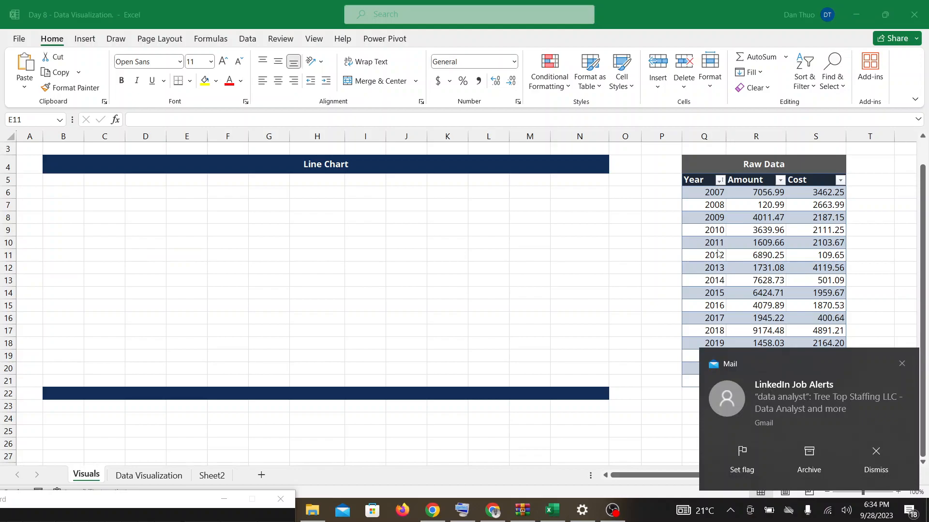
click(899, 364)
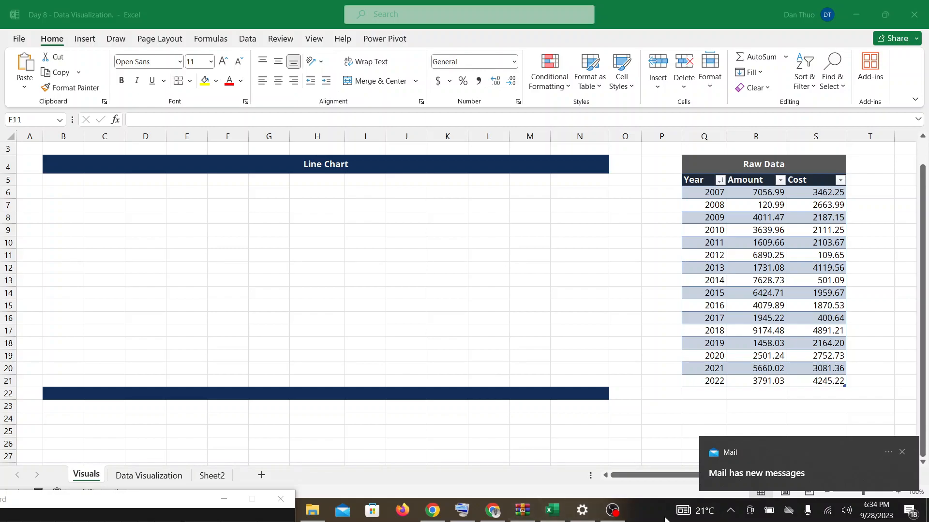
click(551, 518)
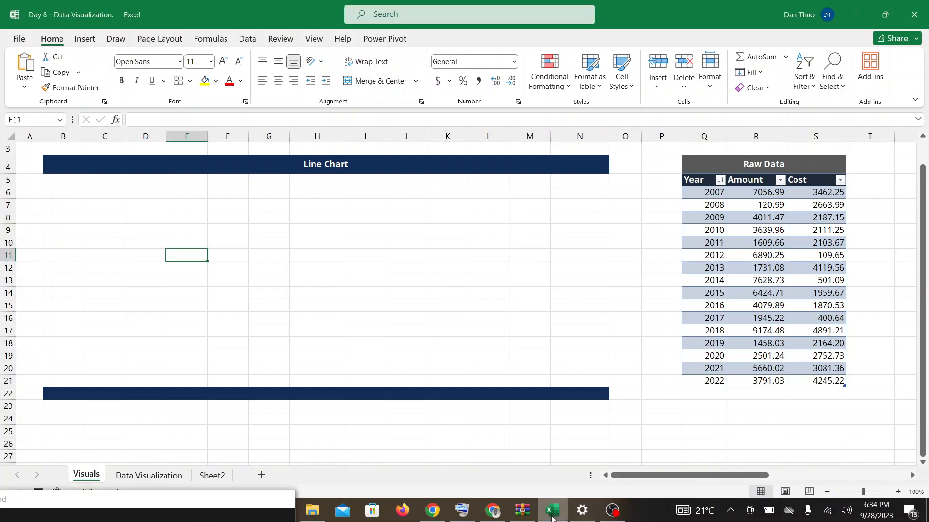
Check the Google Meet call in Chrome repeatedly for active speakers and new in-call messages, returning to Excel each time
click(494, 511)
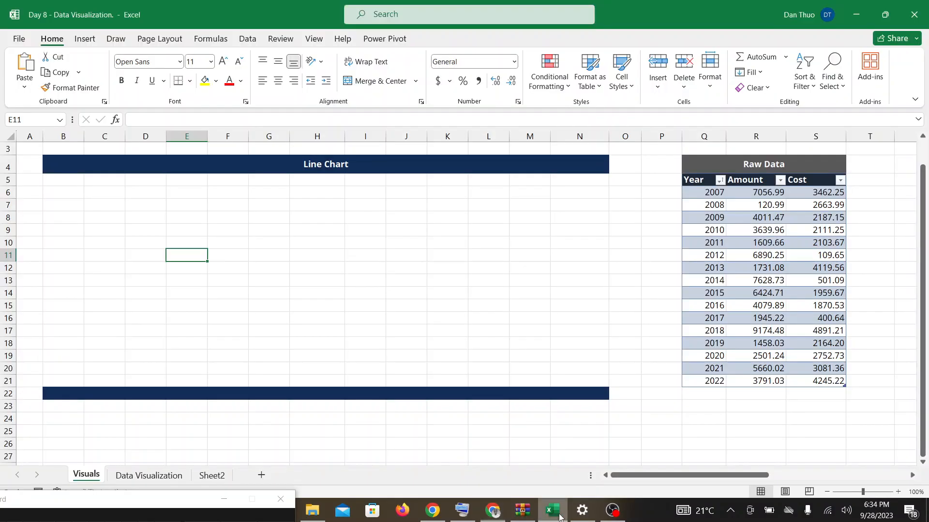
click(559, 516)
click(493, 511)
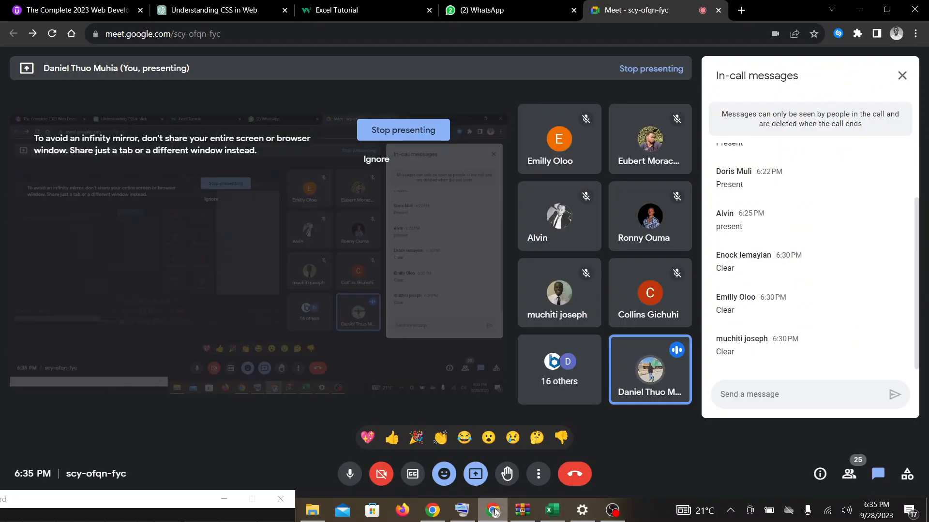
click(559, 515)
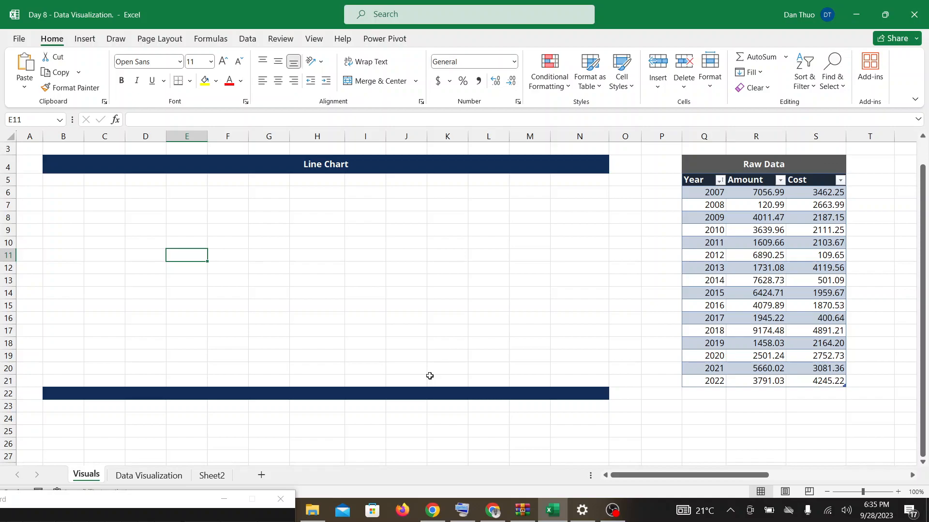
click(493, 511)
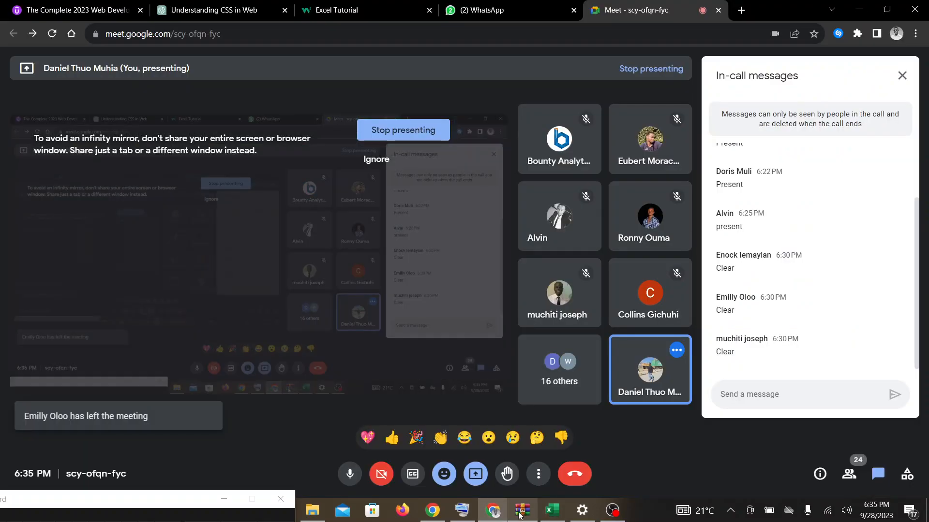
click(552, 510)
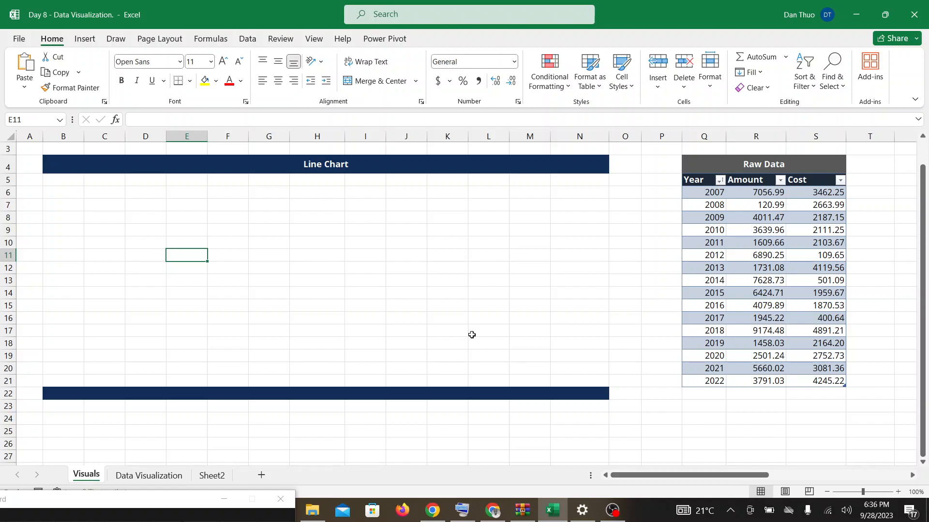
Insert a 2-D Line chart from the Raw Data table's Amount column (R5:R21), checking the Google Meet call in Chrome before inserting it
scroll(472, 335, right, 1)
scroll(471, 335, left, 1)
scroll(724, 323, right, 1)
scroll(724, 323, left, 1)
click(898, 492)
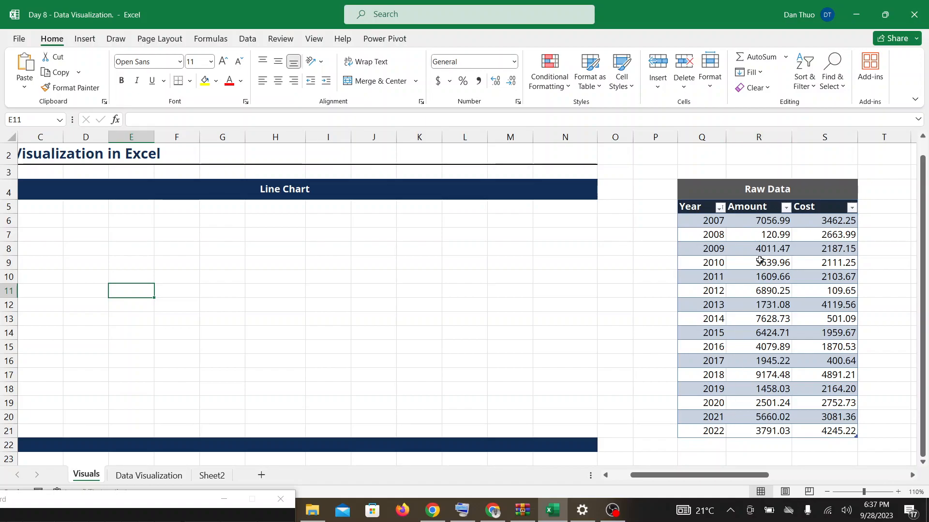
drag(762, 207, 774, 432)
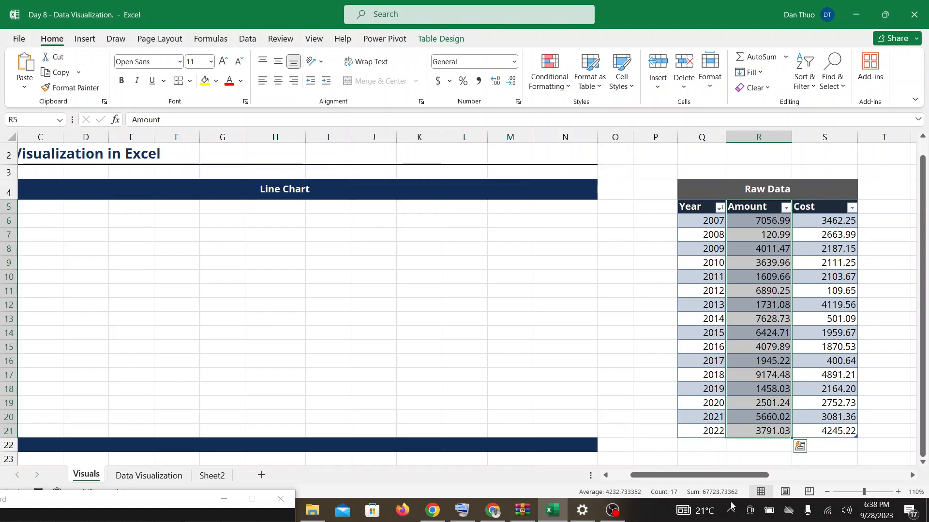
click(494, 512)
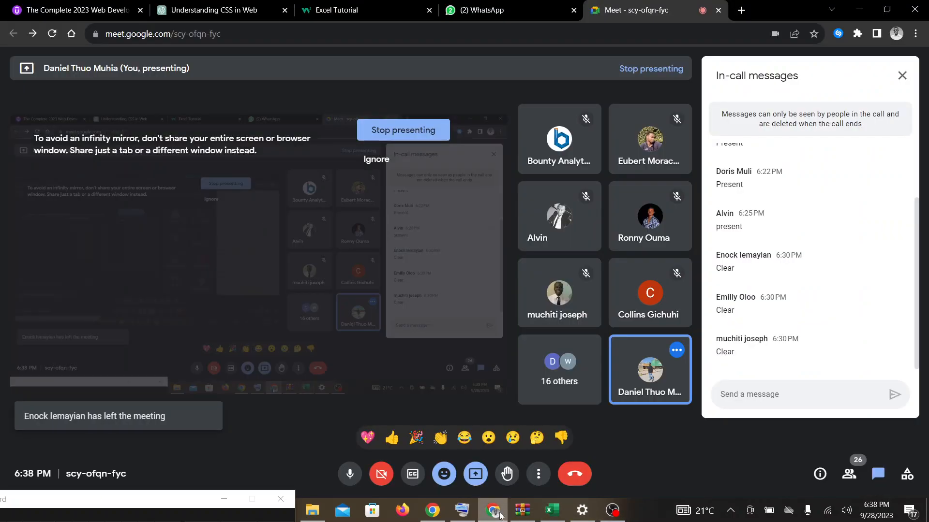
click(562, 516)
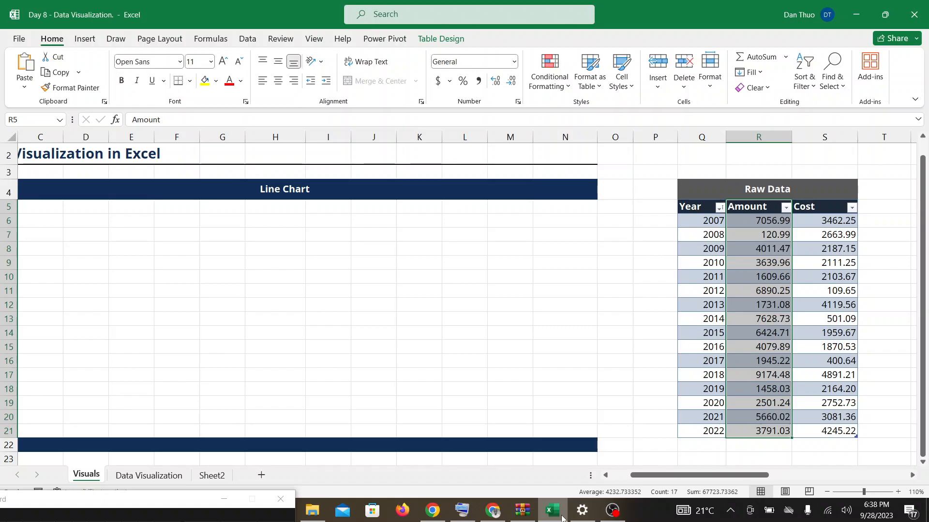
click(87, 45)
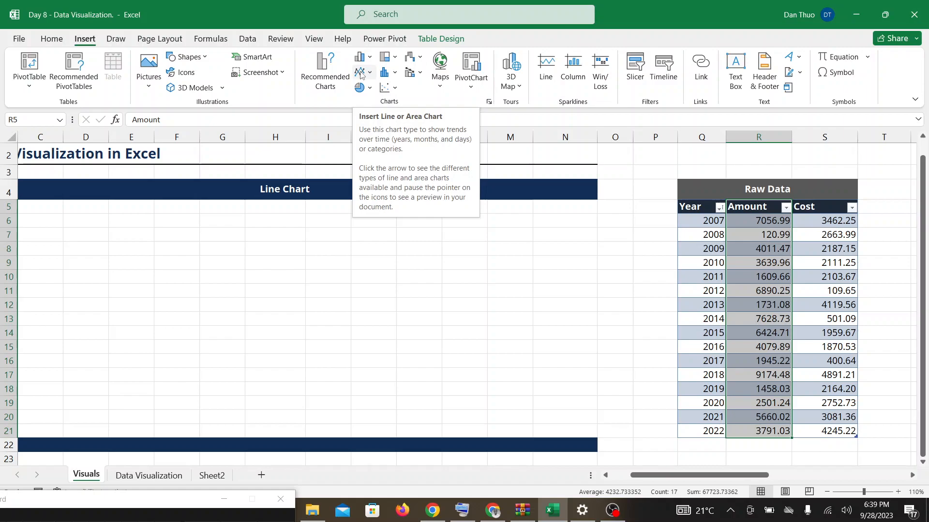
click(360, 74)
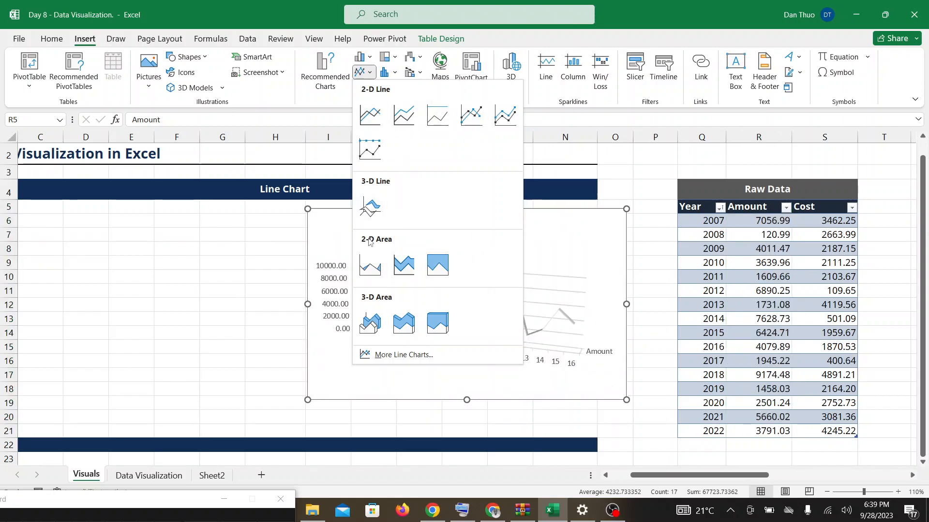
click(369, 113)
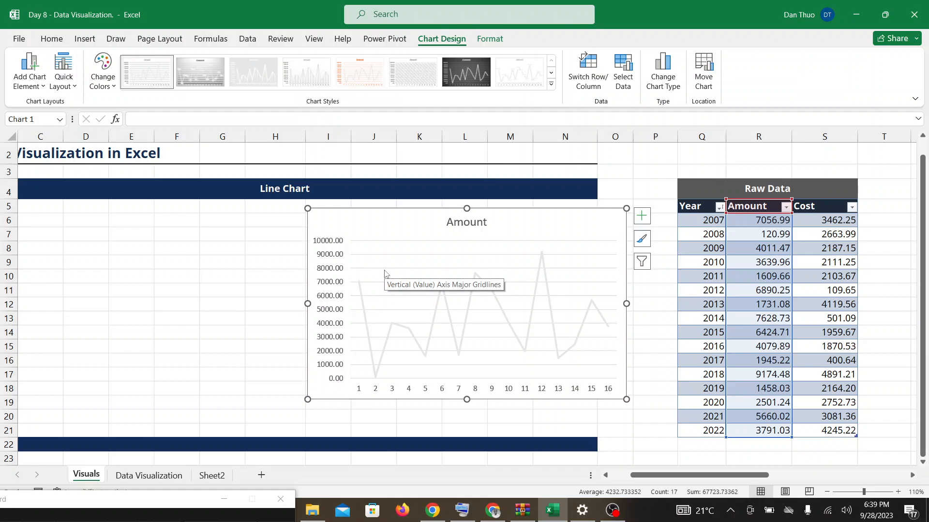
Check the Google Meet call in Chrome, return to Excel, and delete the Amount line chart
click(496, 514)
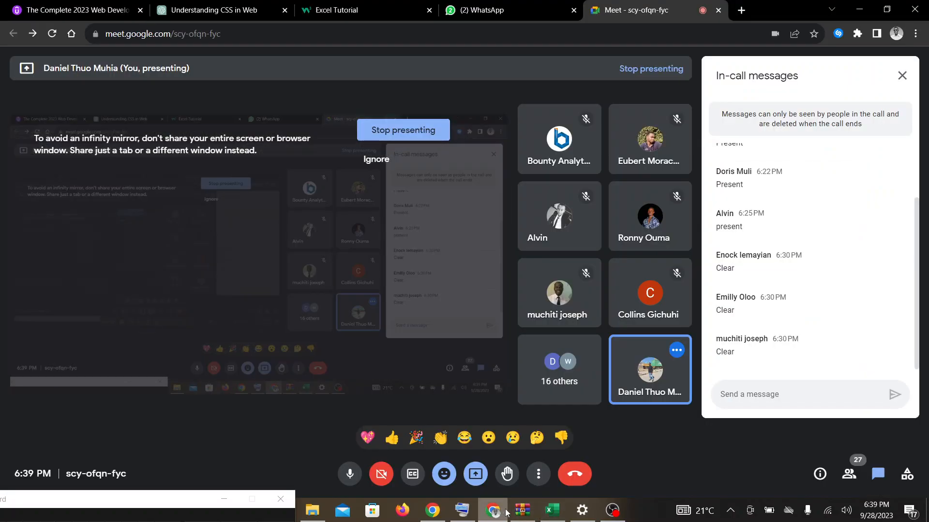
click(554, 514)
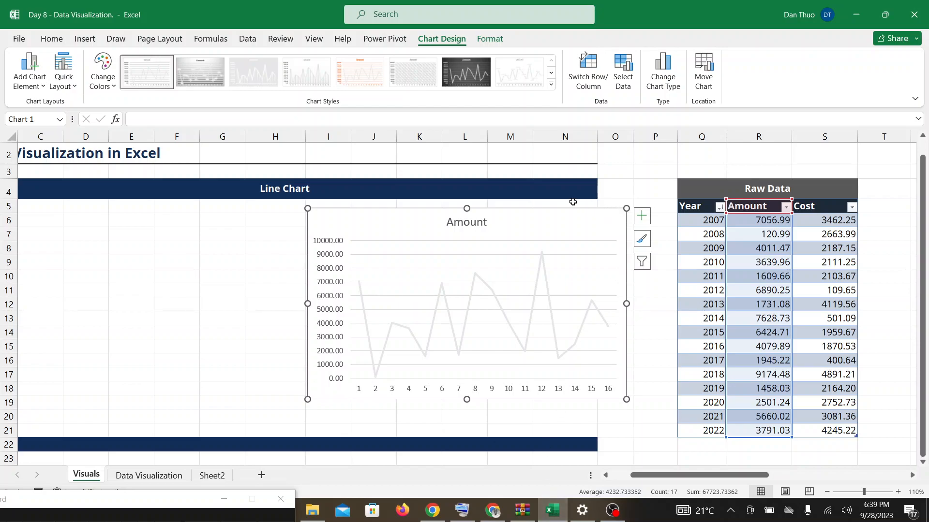
key(Delete)
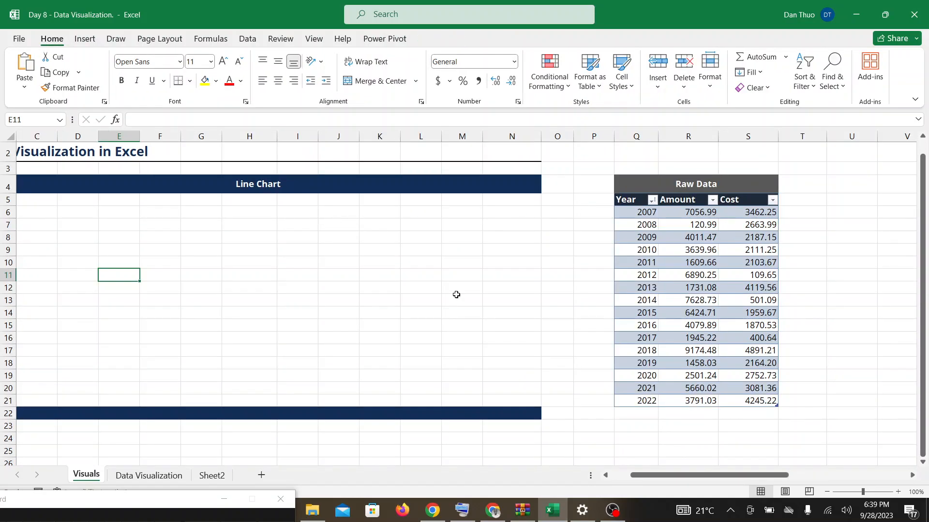
Recreate the 2-D Line chart from the header and values of the Amount column in R5:R21 of the Raw Data table
click(899, 491)
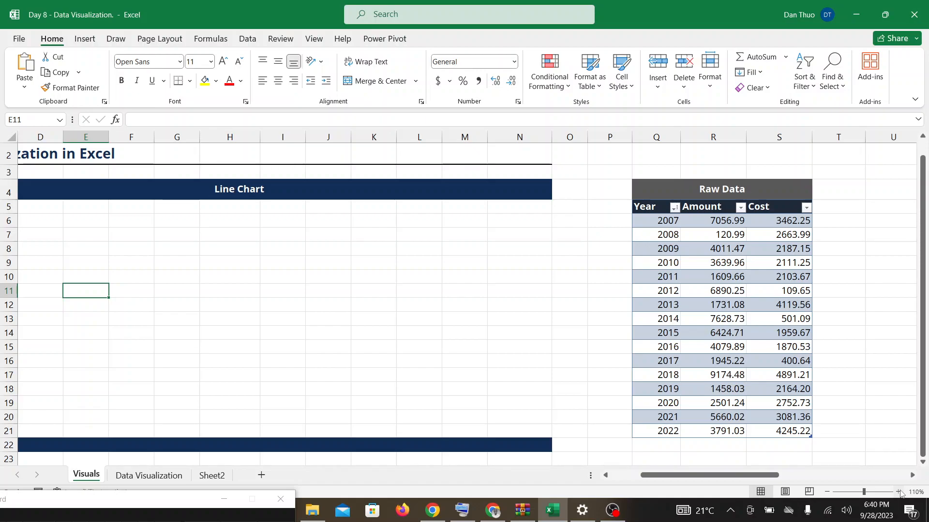
click(700, 206)
drag(702, 230, 709, 432)
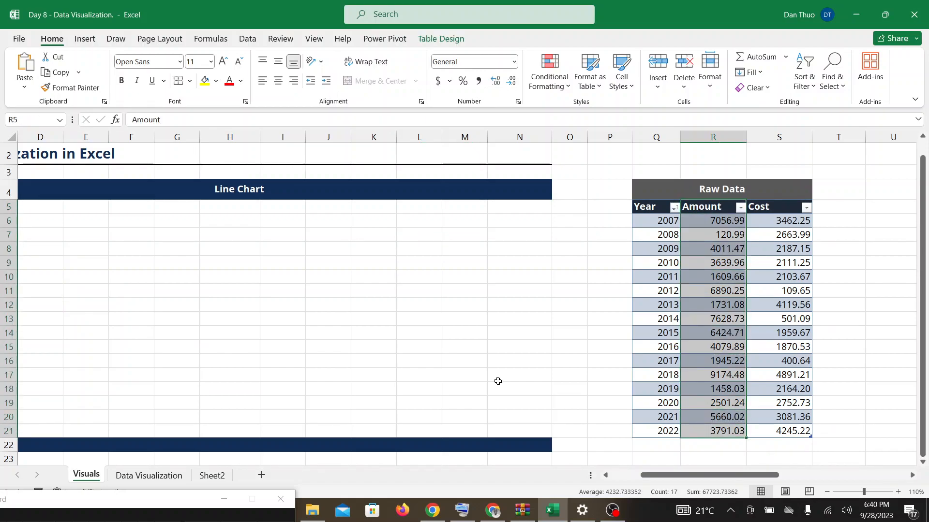
click(86, 39)
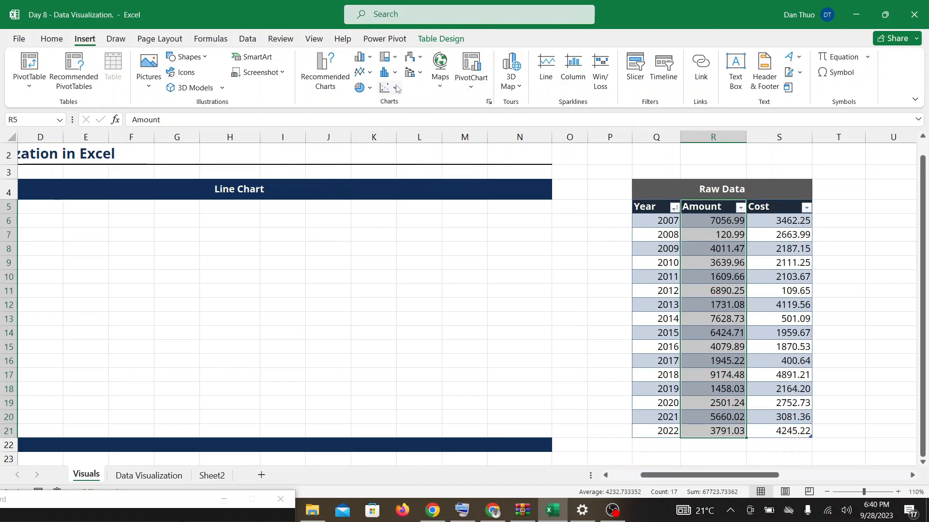
click(368, 73)
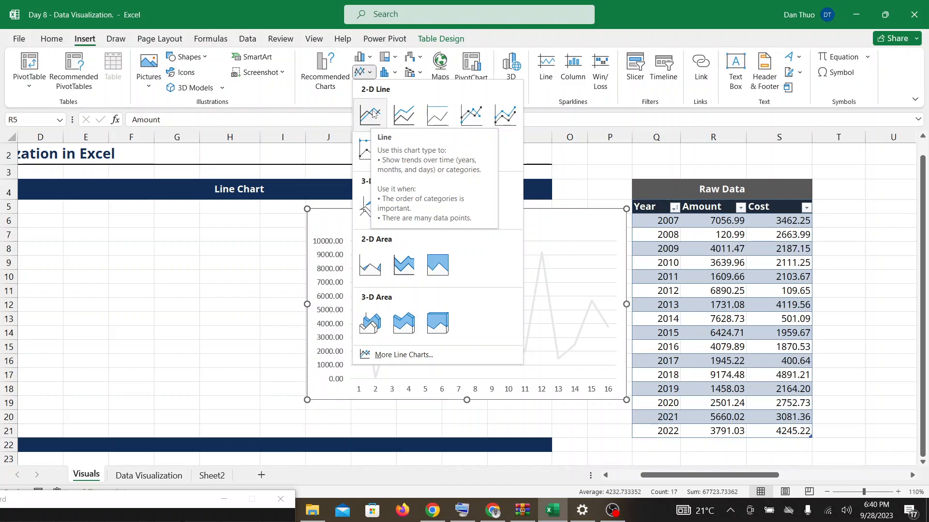
click(372, 113)
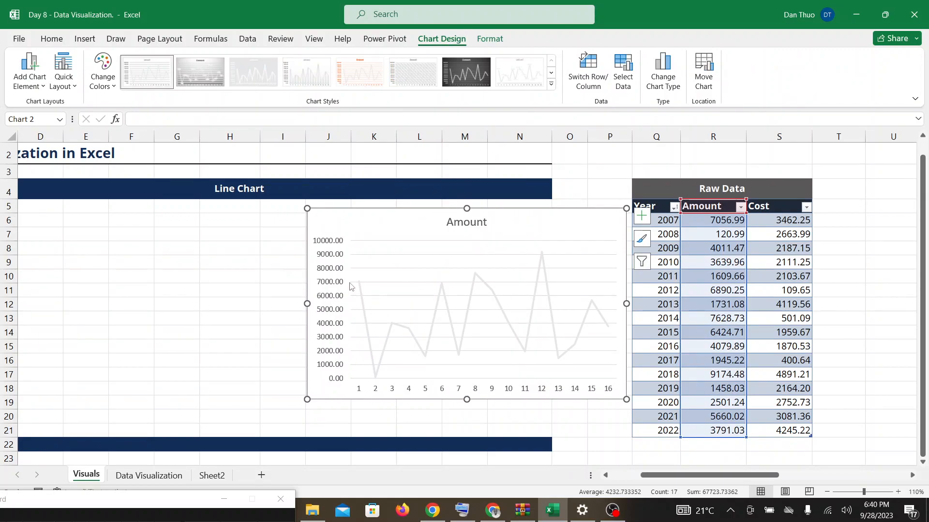
Check the Google Meet call in Chrome repeatedly for participants' feedback on the Amount chart, returning to Excel each time
click(498, 512)
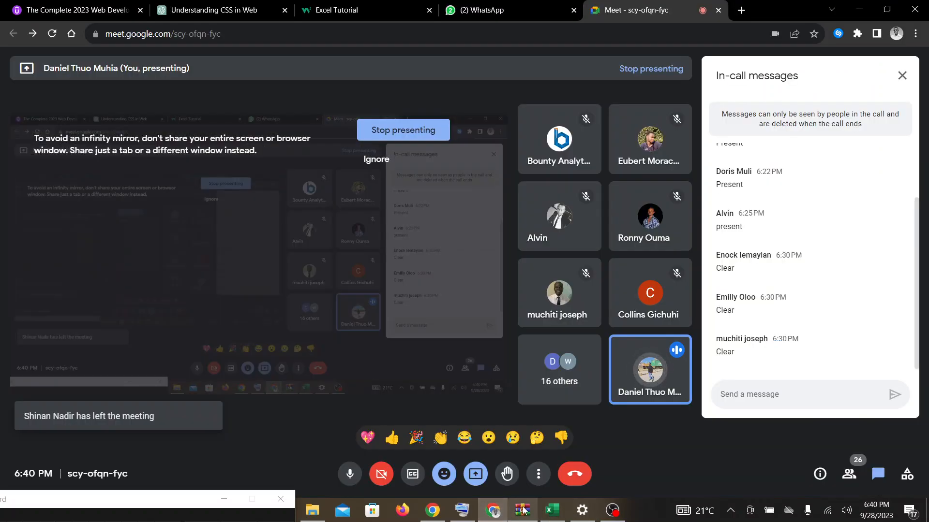
click(553, 512)
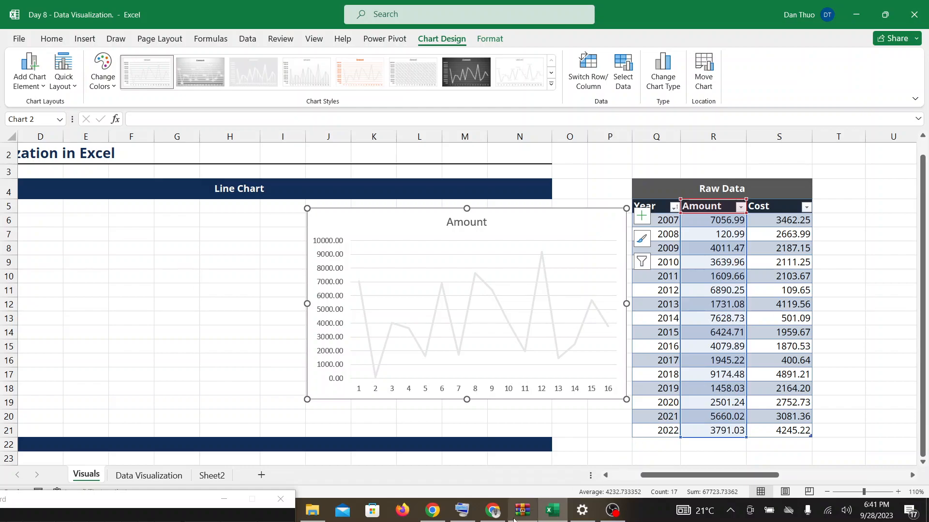
click(493, 511)
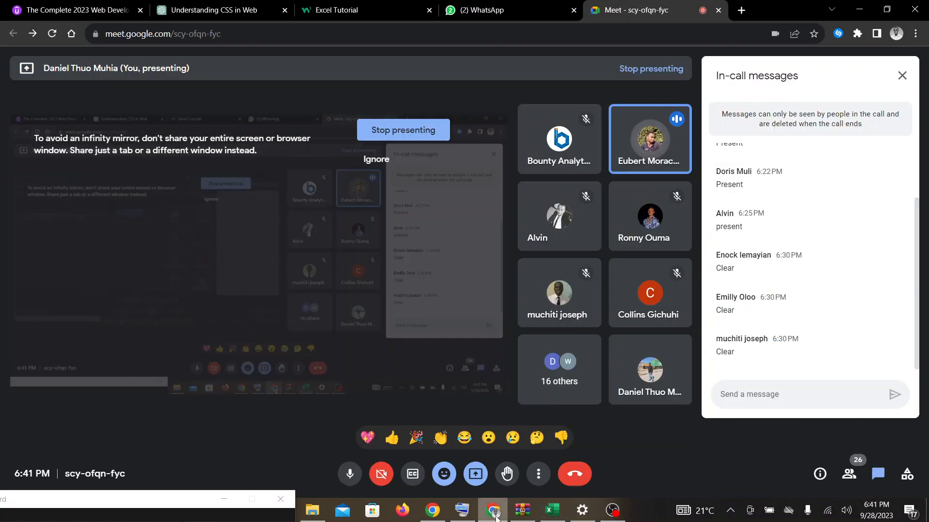
click(551, 511)
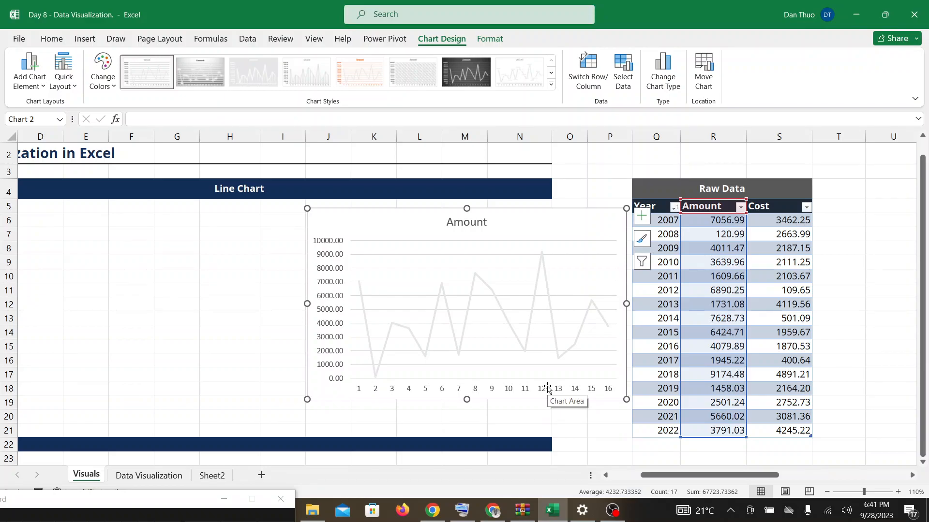
click(493, 511)
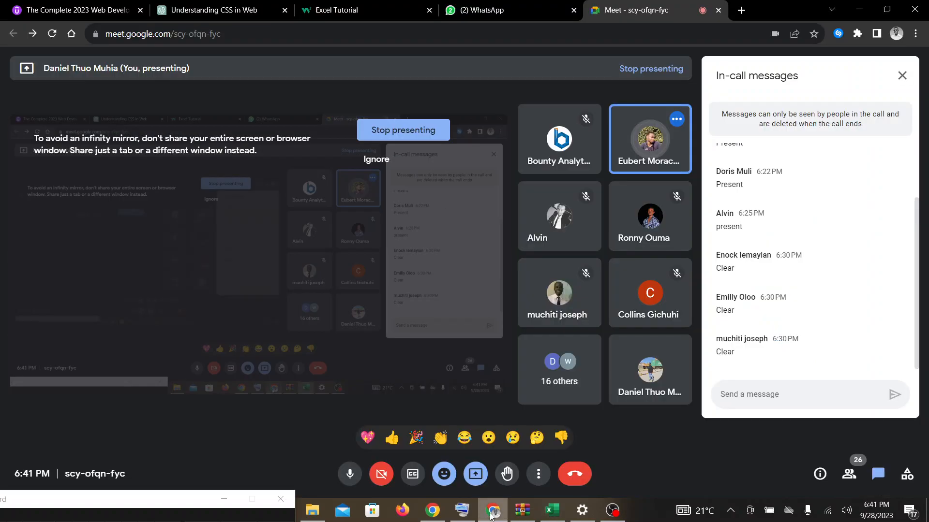
click(552, 511)
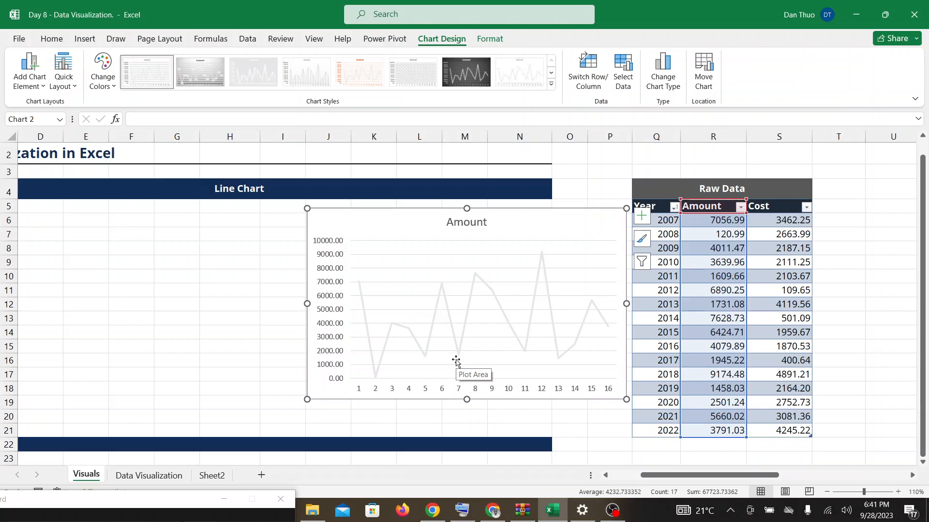
Check the Google Meet call in Chrome, show the Amount line chart in Excel again, and switch back to the call
click(494, 510)
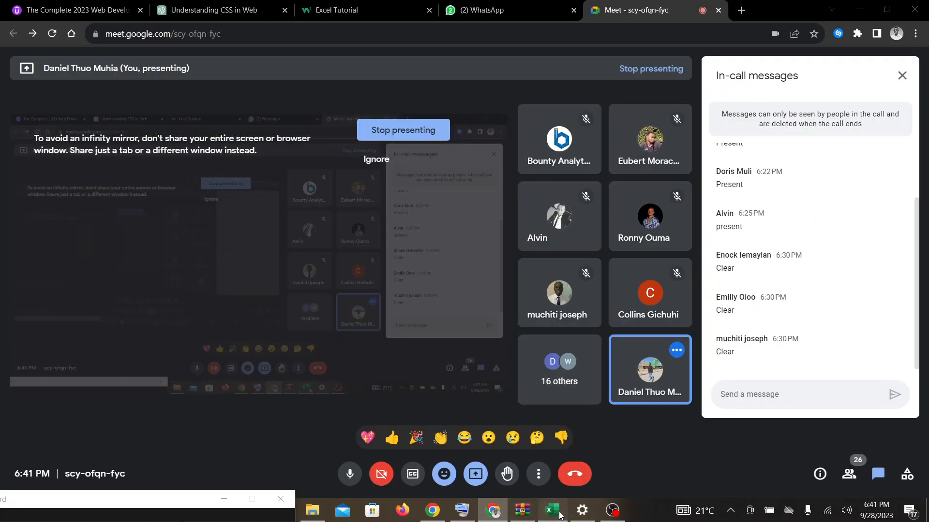
click(552, 512)
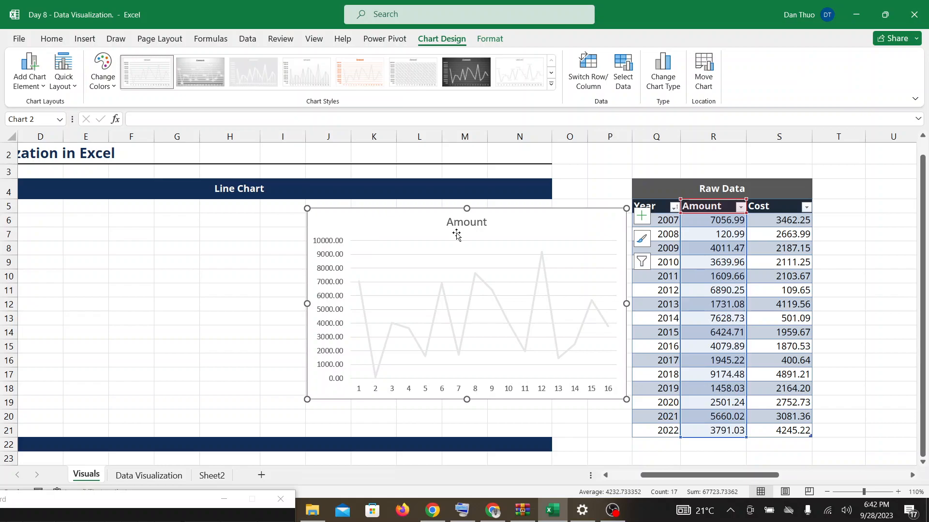
click(492, 510)
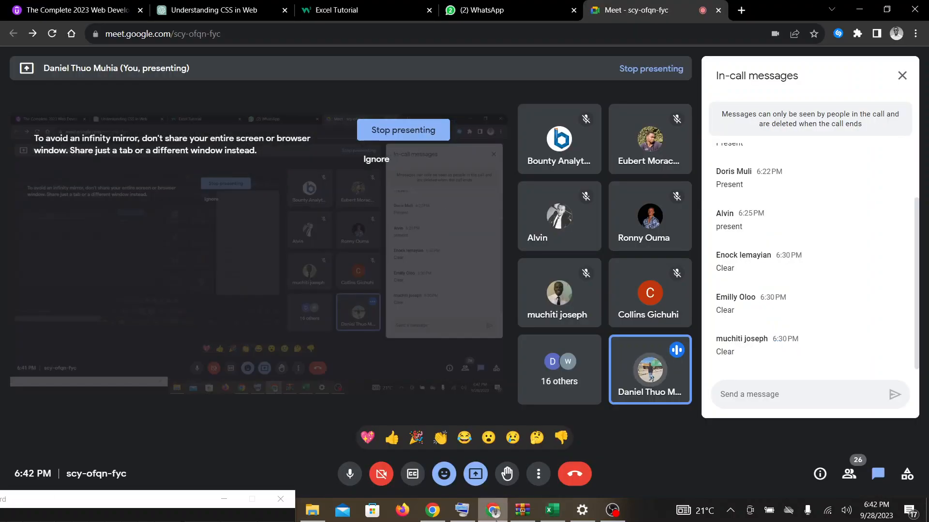
Switch to Excel, then move and enlarge the Amount line chart to fill the area below the Line Chart heading, columns B to N
click(554, 511)
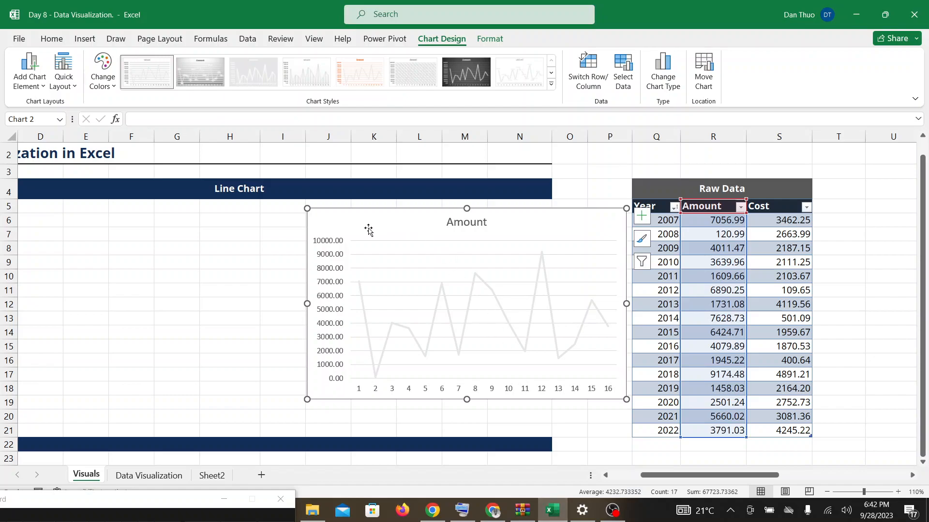
drag(338, 222, 181, 226)
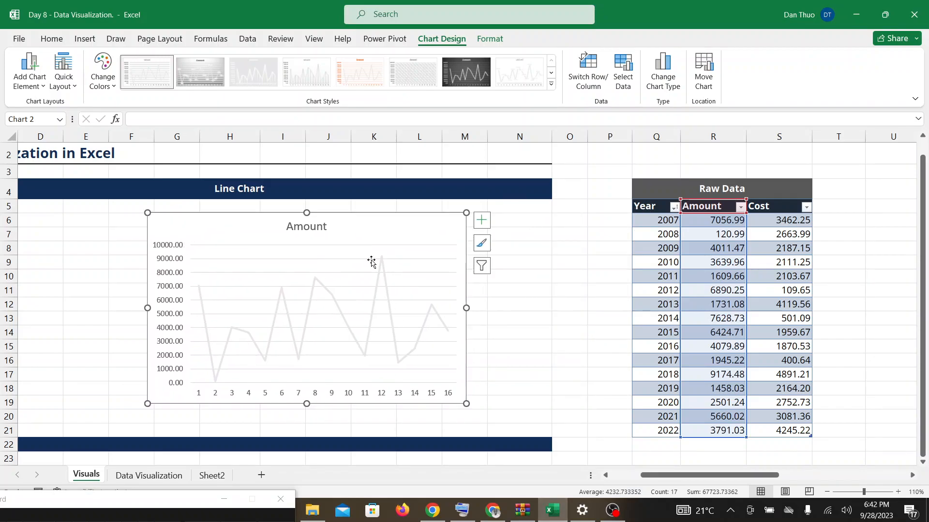
click(605, 476)
click(605, 476)
click(605, 475)
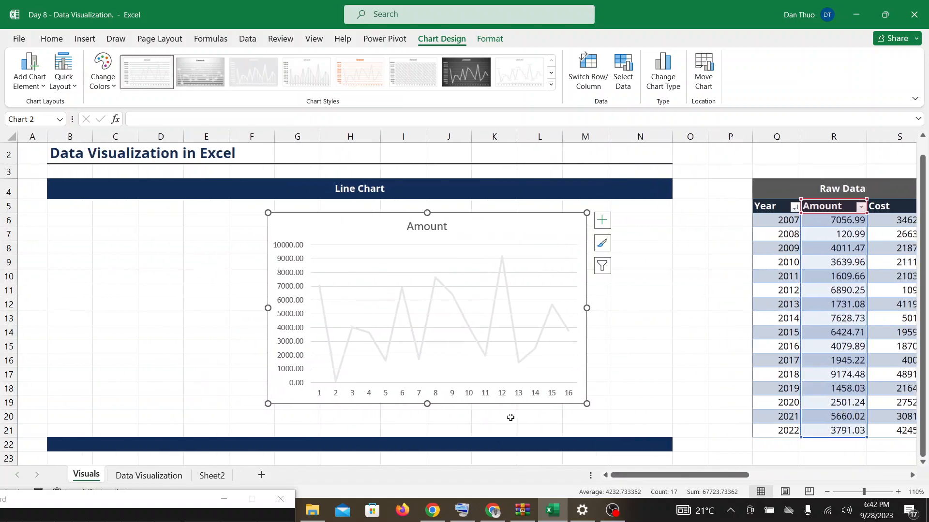
drag(268, 214, 48, 198)
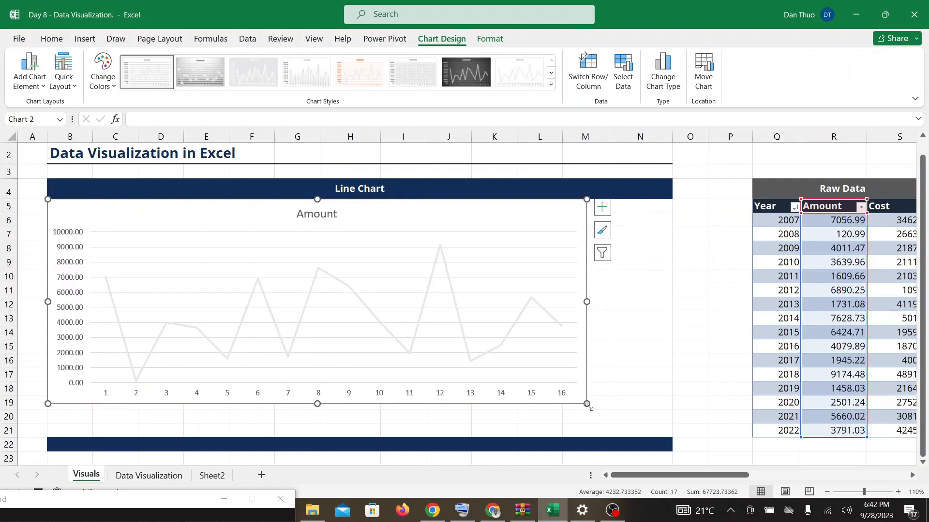
drag(588, 404, 670, 434)
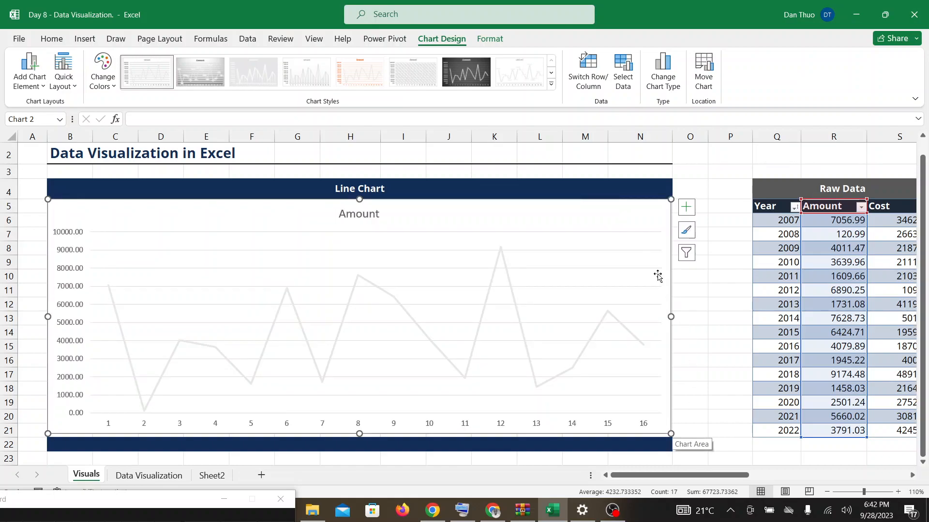
Check the Google Meet call in Chrome for responses to the resized Amount chart, returning to Excel each time
click(504, 518)
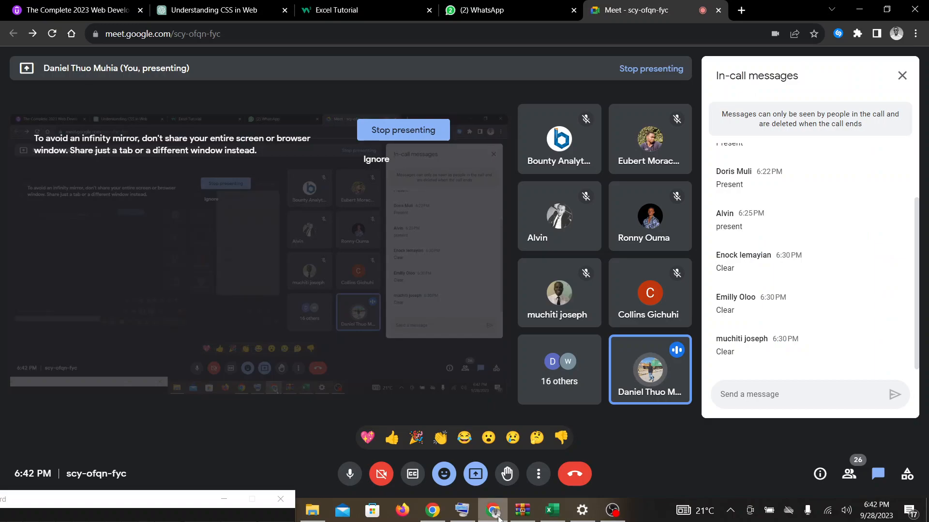
click(563, 518)
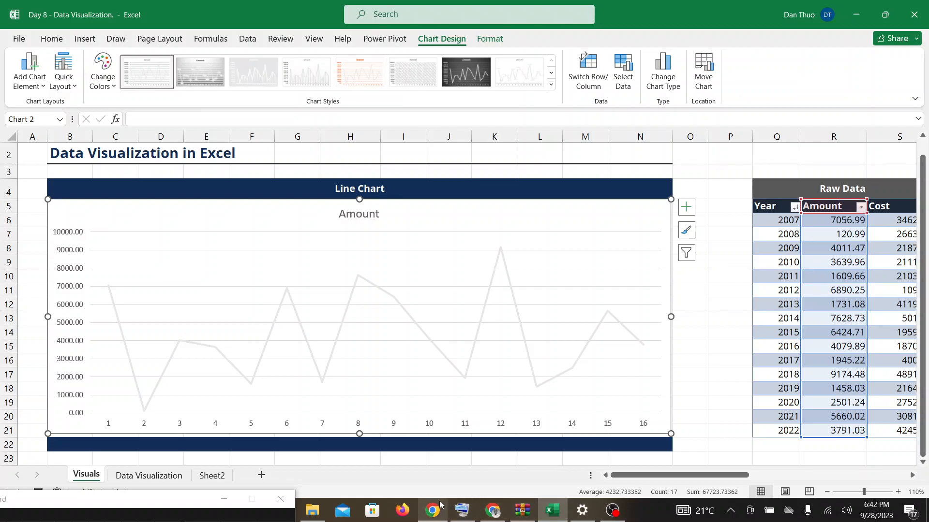
click(493, 513)
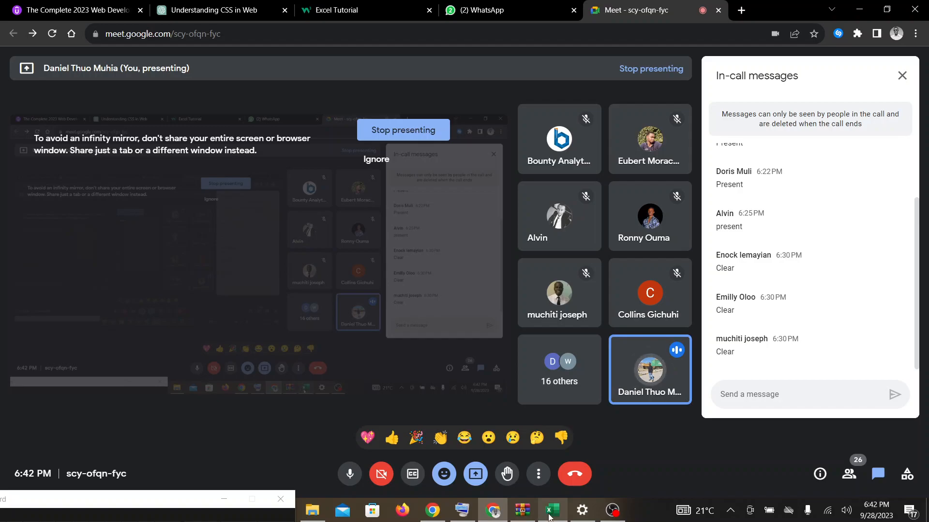
click(552, 511)
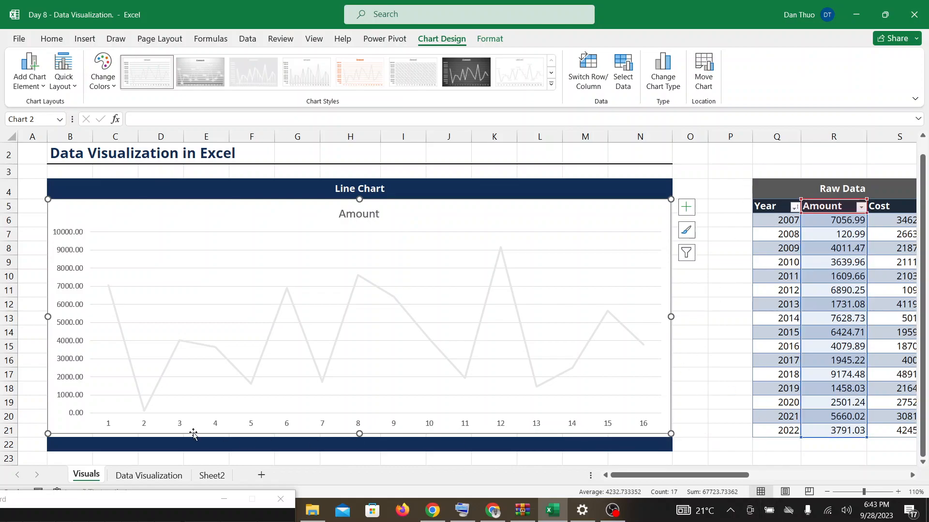
Set the Amount chart's horizontal axis labels to the Year values in Q6:Q21 through Select Data
click(108, 425)
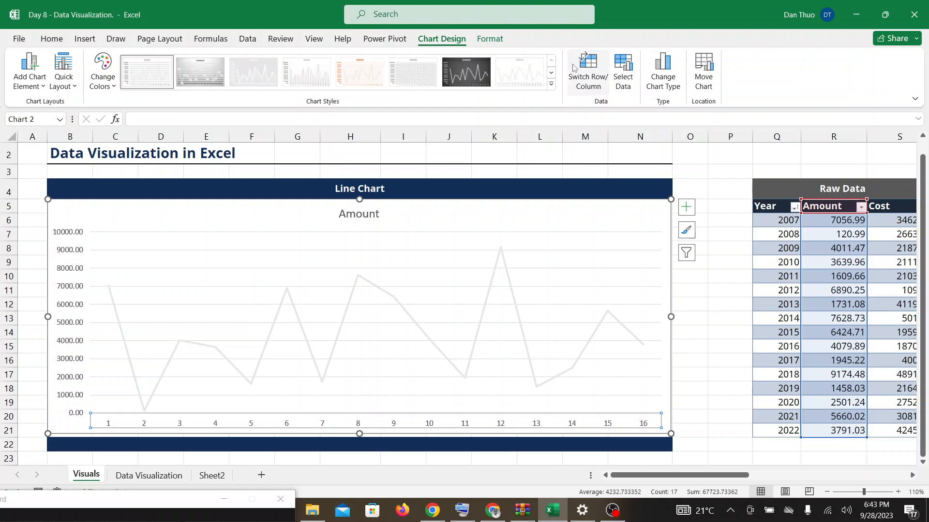
click(622, 83)
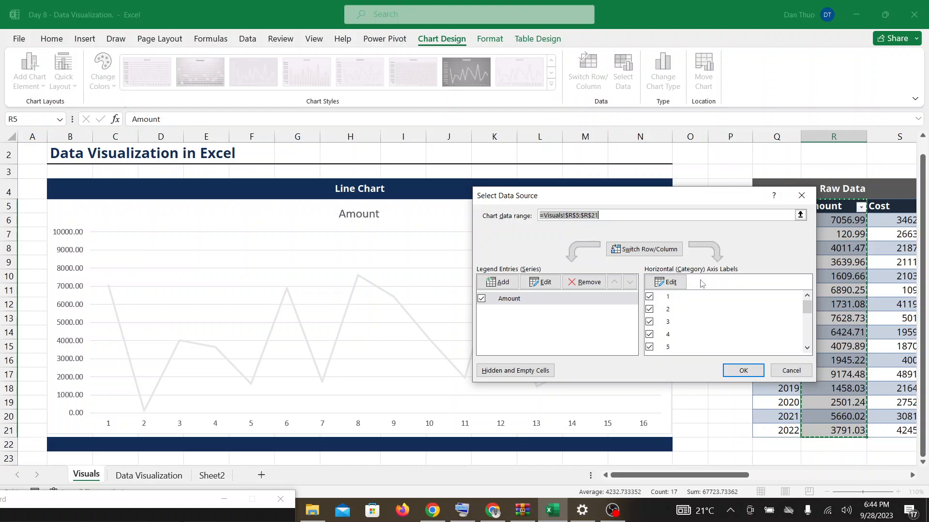
click(669, 283)
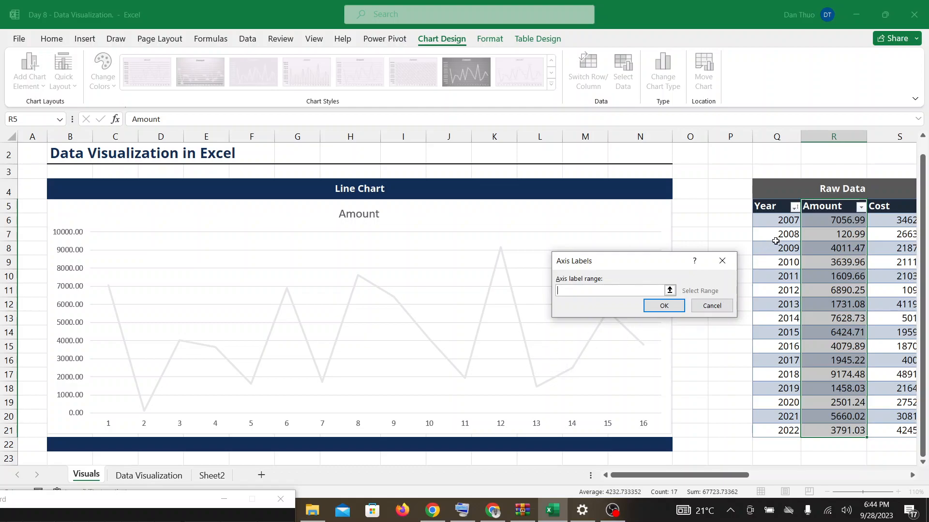
drag(777, 219, 775, 431)
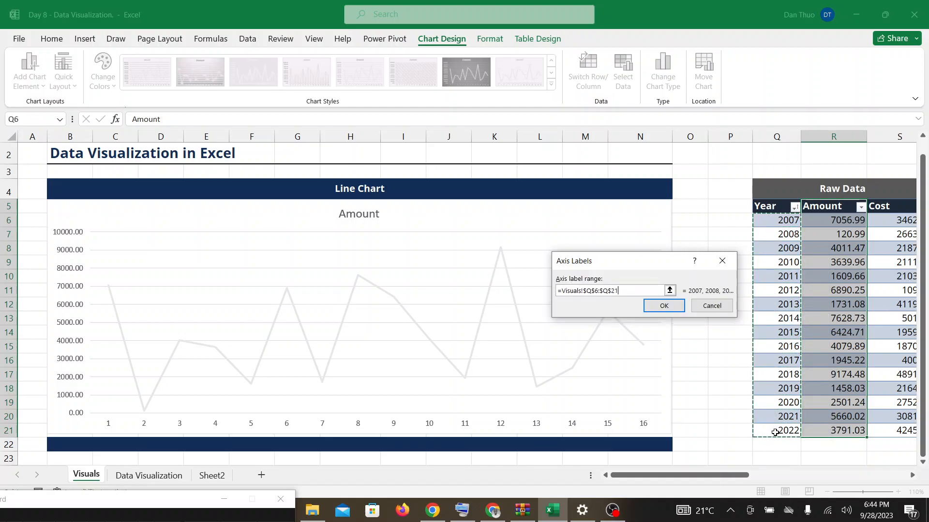
click(667, 310)
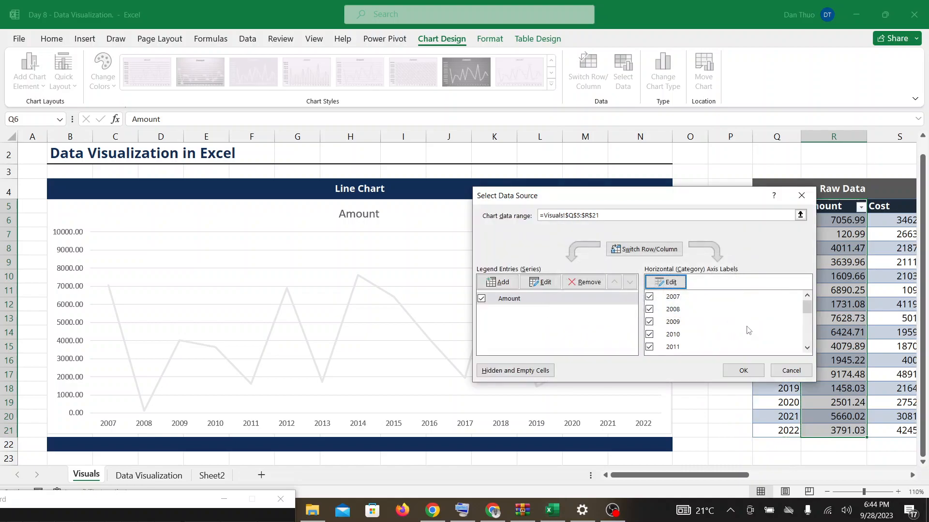
click(743, 369)
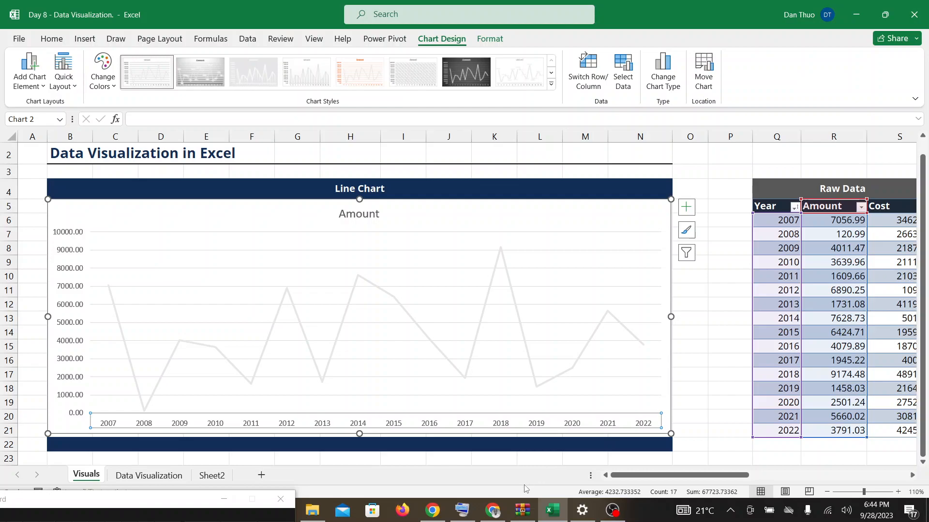
Check the Google Meet call in Chrome, return to Excel, and undo the chart's axis label change
click(493, 511)
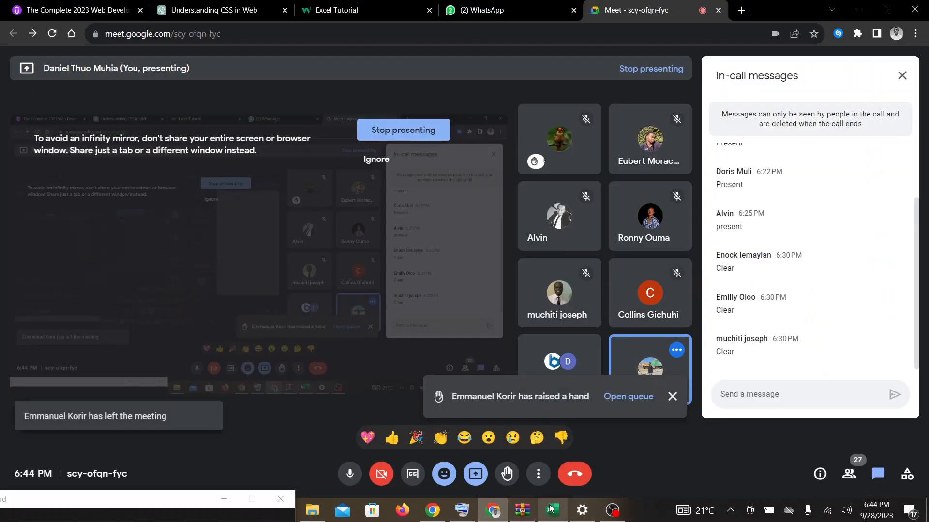
click(551, 509)
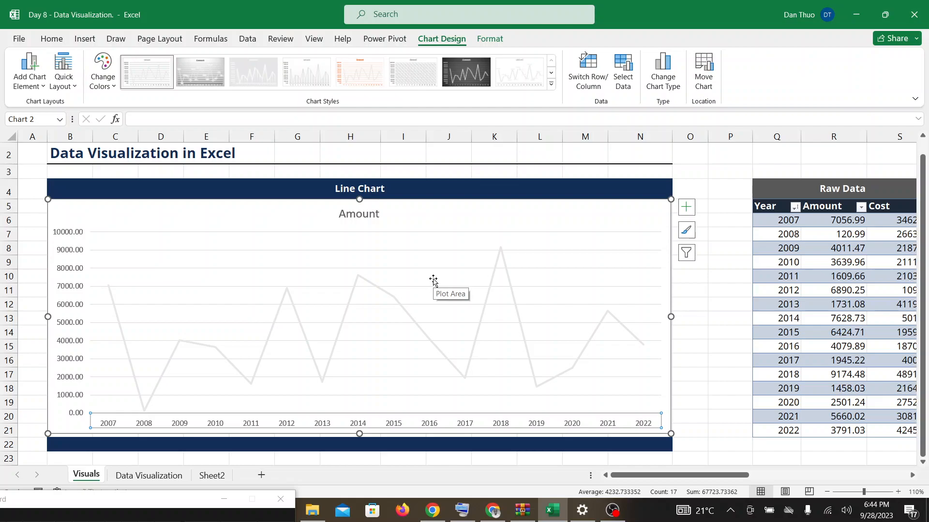
key(alt+shift+F10)
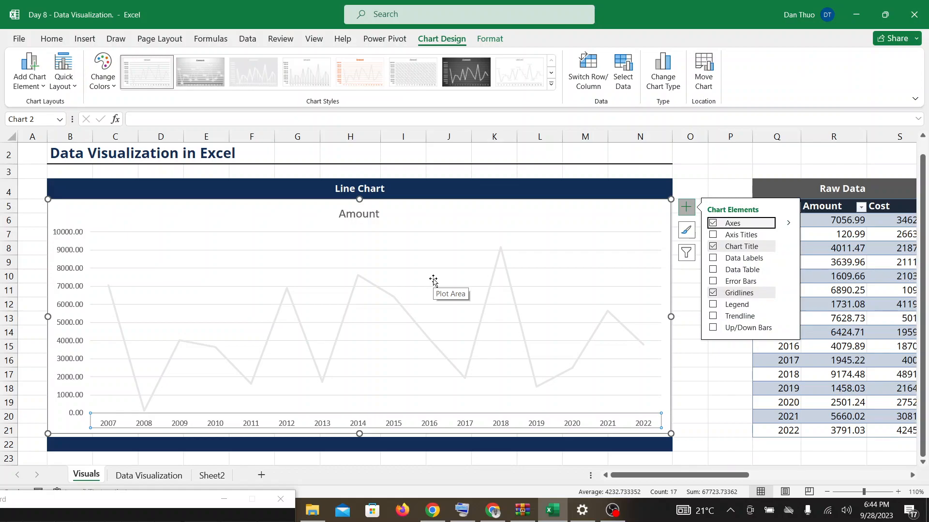
click(711, 171)
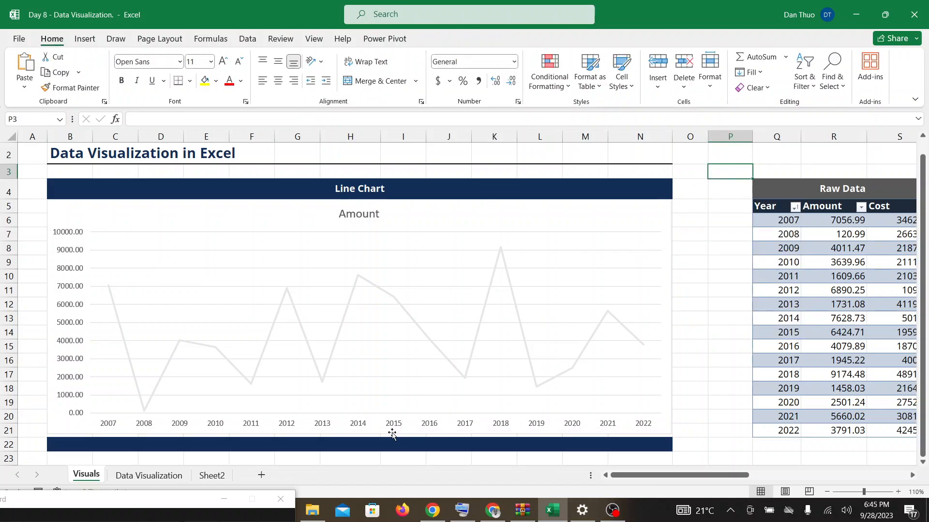
key(ctrl+z)
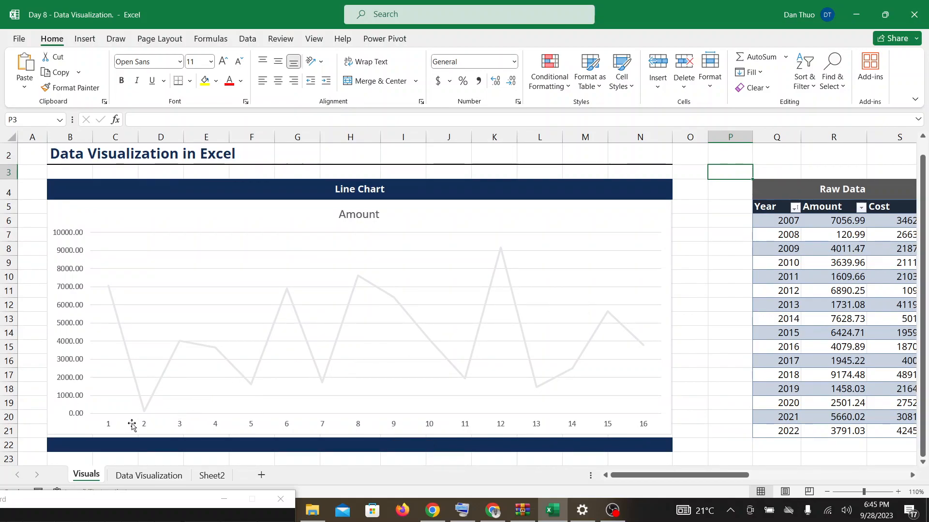
Select the Amount chart's horizontal axis, check the Google Meet call in Chrome, and return to Excel
click(108, 425)
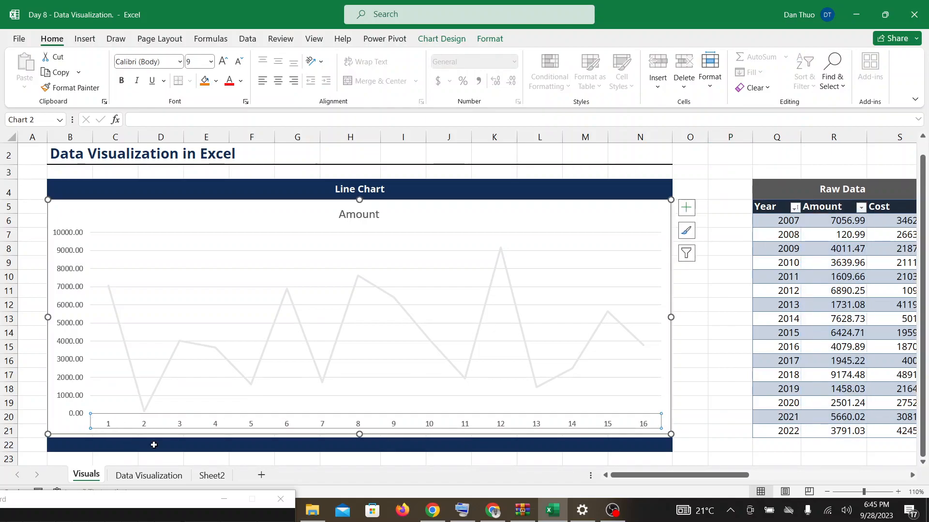
click(447, 41)
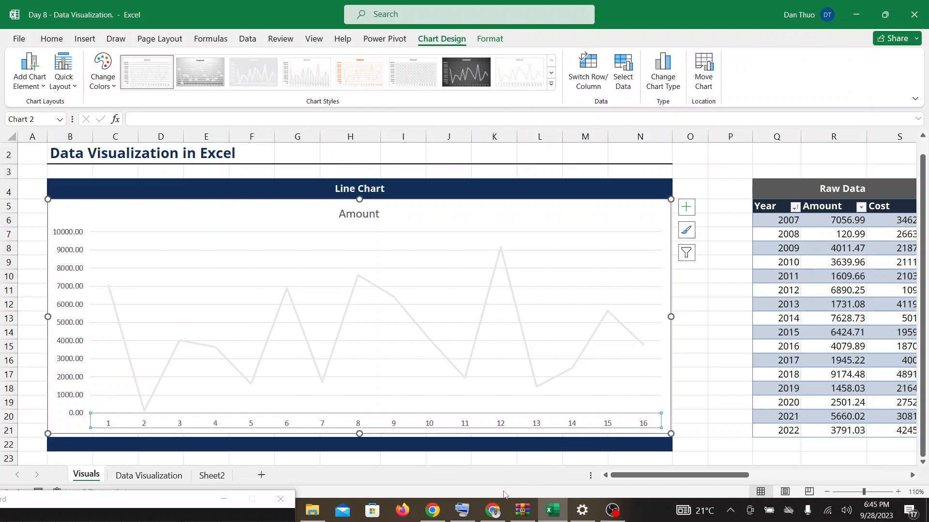
click(492, 513)
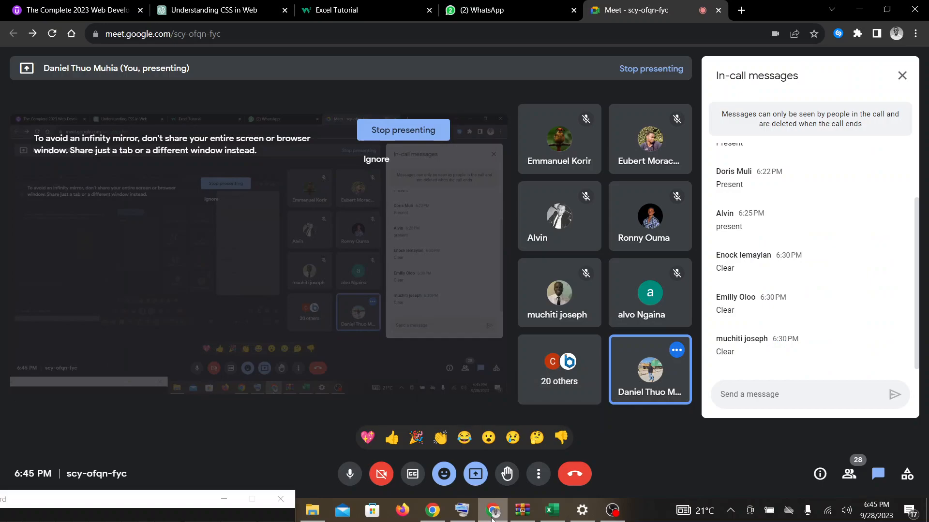
click(552, 512)
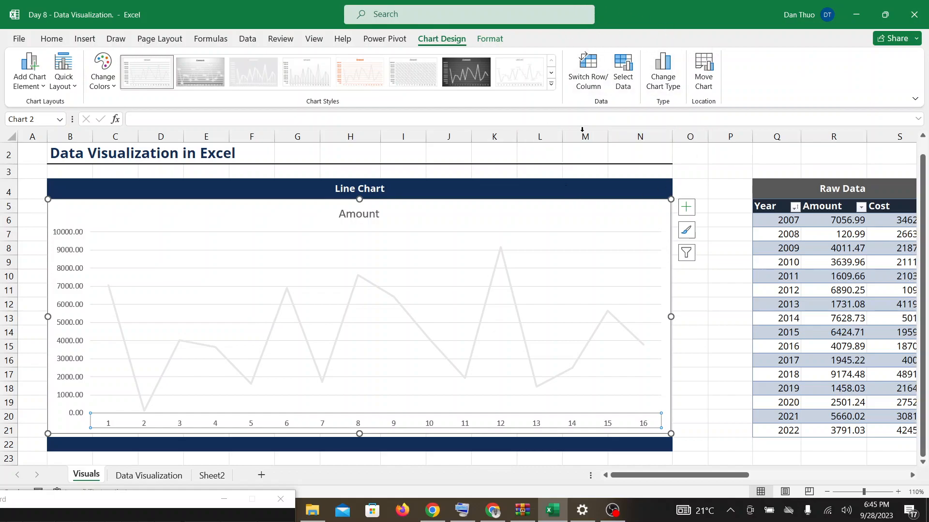
Edit the chart's data source so the horizontal axis labels come from the Year cells Q6:Q20
click(627, 75)
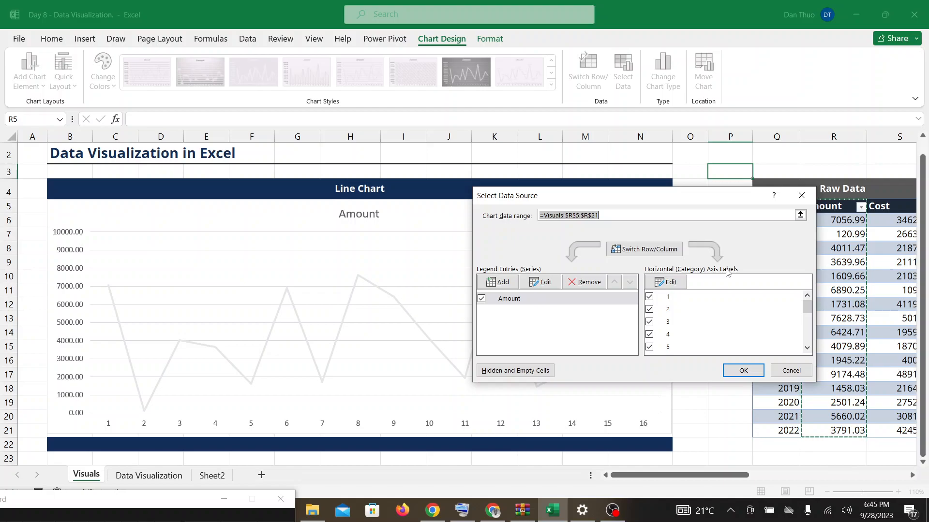
click(657, 285)
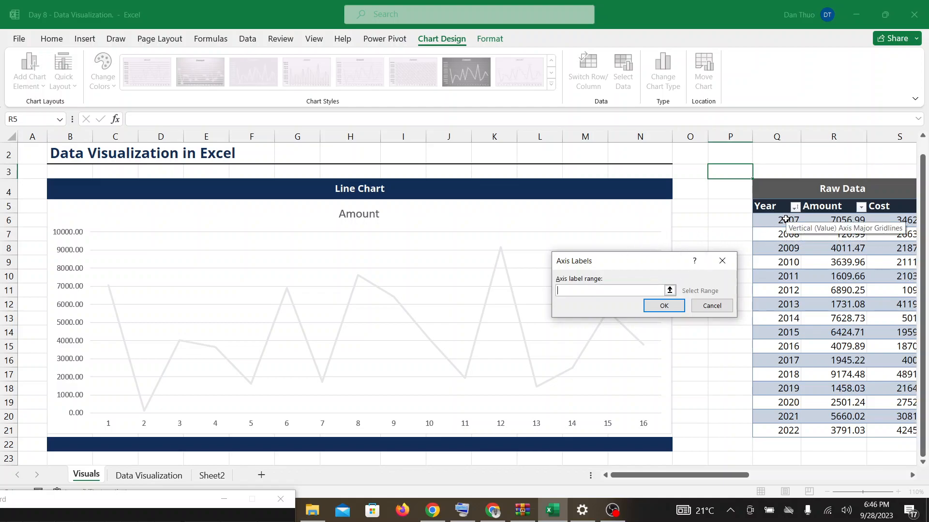
drag(786, 220, 779, 414)
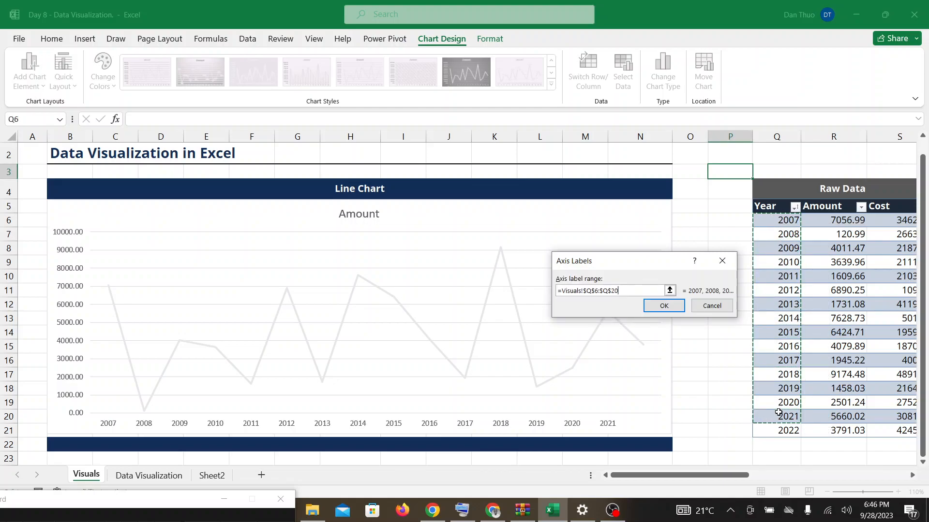
click(676, 310)
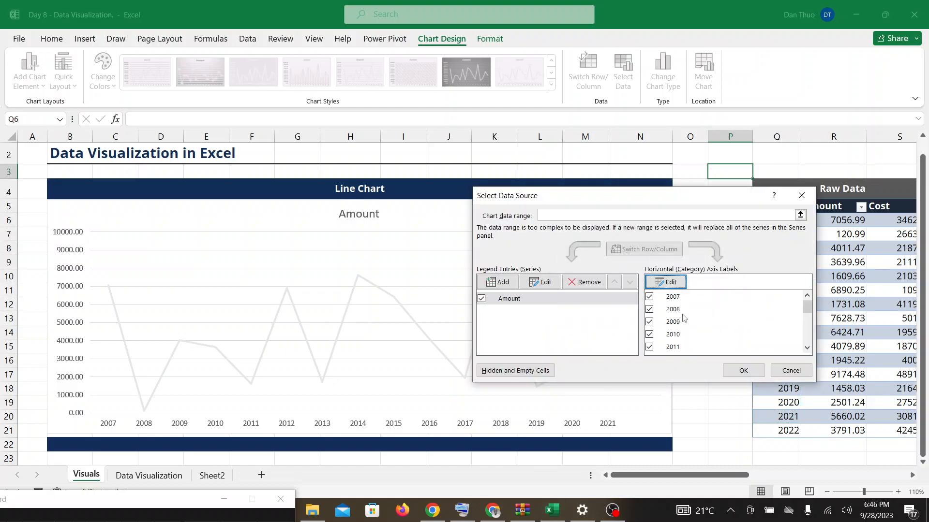
click(730, 371)
click(492, 400)
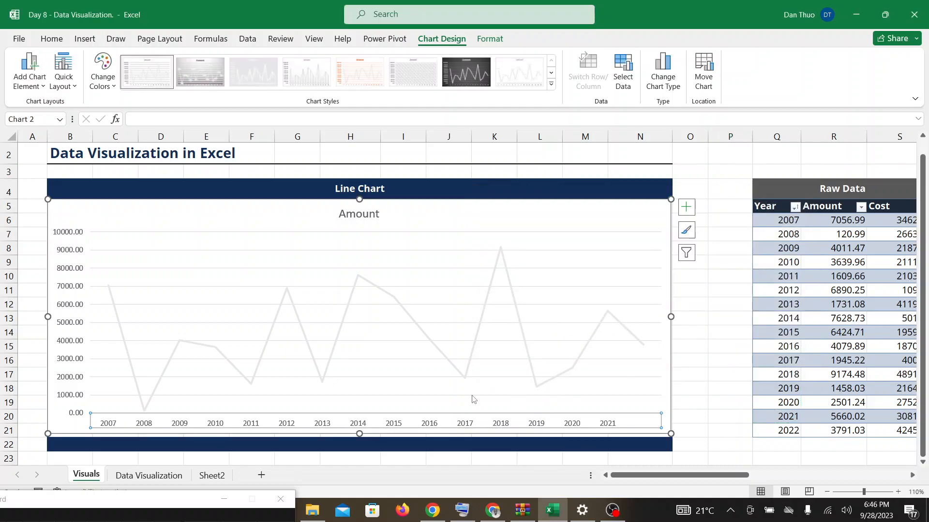
click(108, 423)
scroll(83, 517, right, 2)
scroll(83, 516, left, 2)
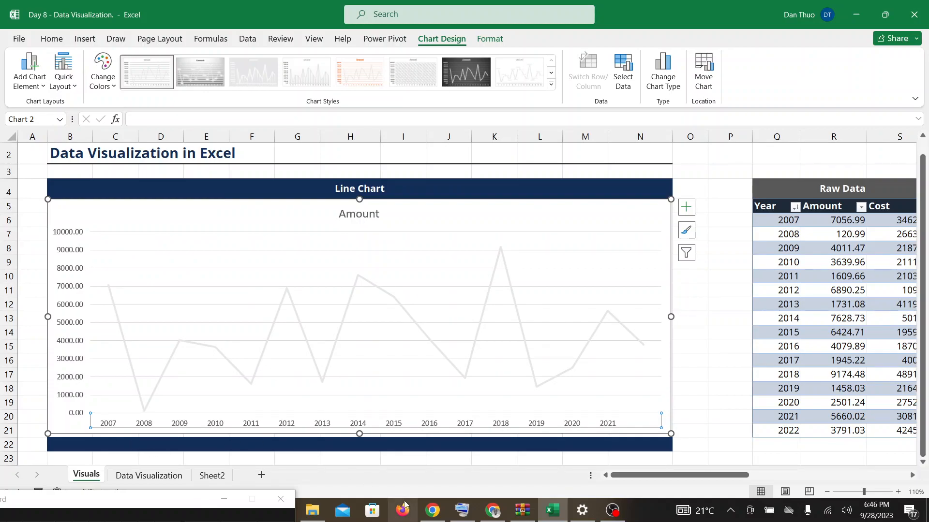
Check the Google Meet call in Chrome for questions on the year labels, showing the Excel chart in between and ending on the call
click(489, 515)
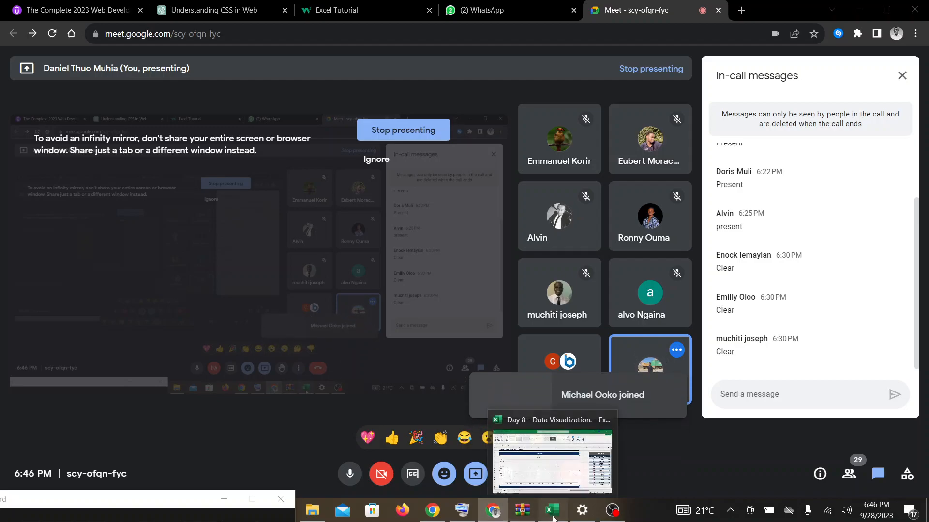
click(552, 510)
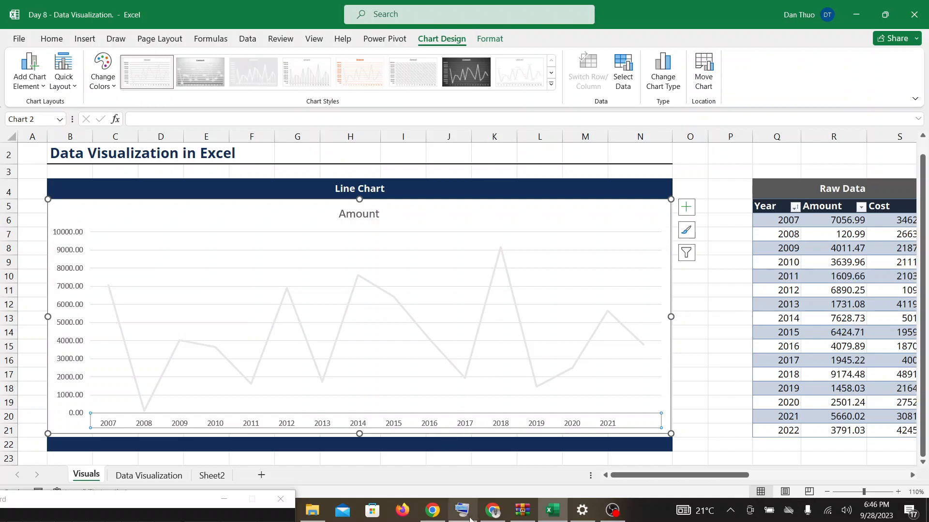
click(492, 514)
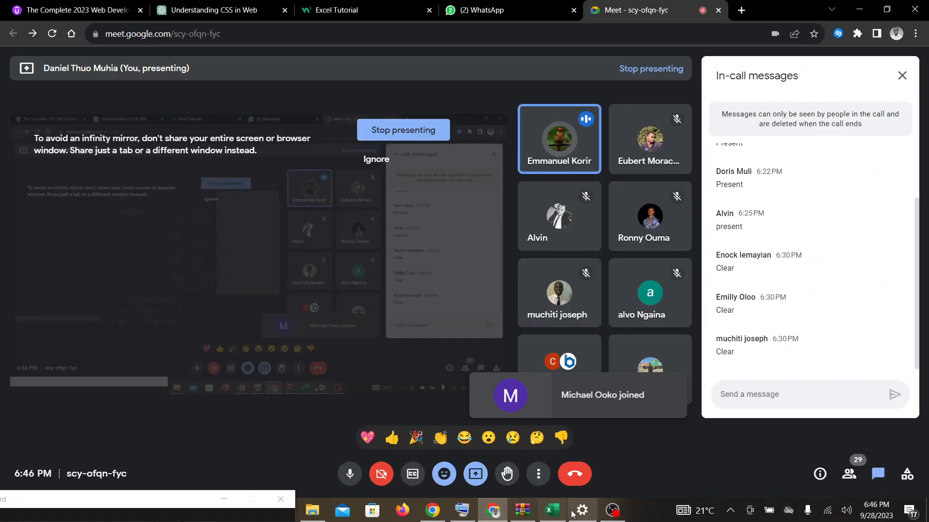
click(549, 511)
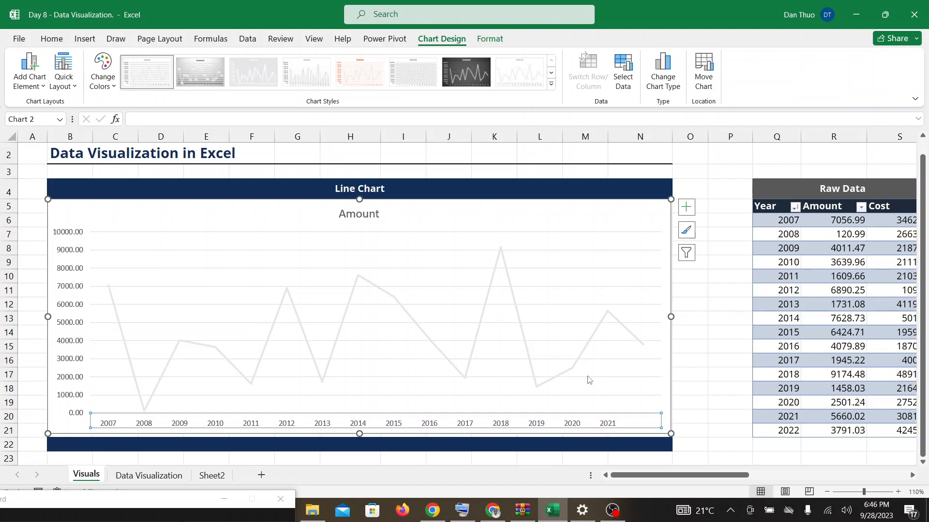
click(494, 511)
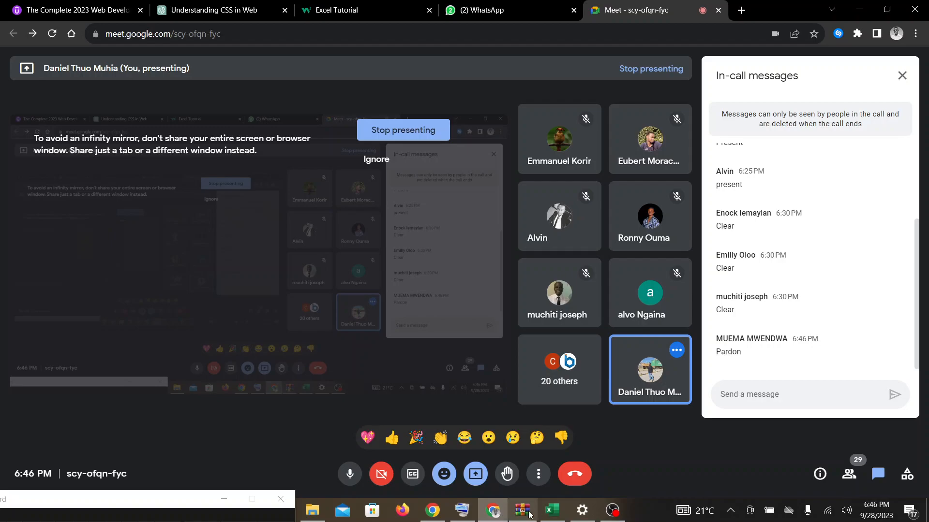
Check the participants' replies in the Google Meet call in Chrome, switching back to the Excel chart in between and at the end
click(553, 511)
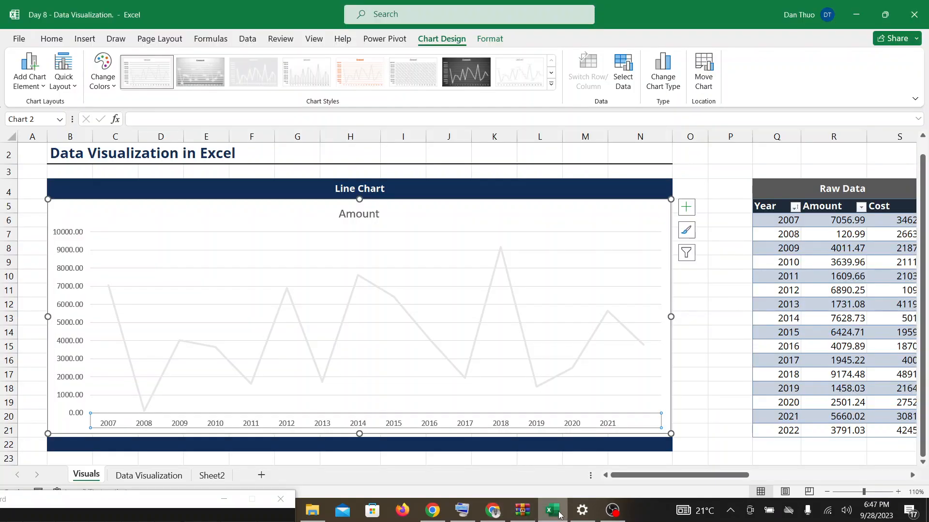
click(493, 511)
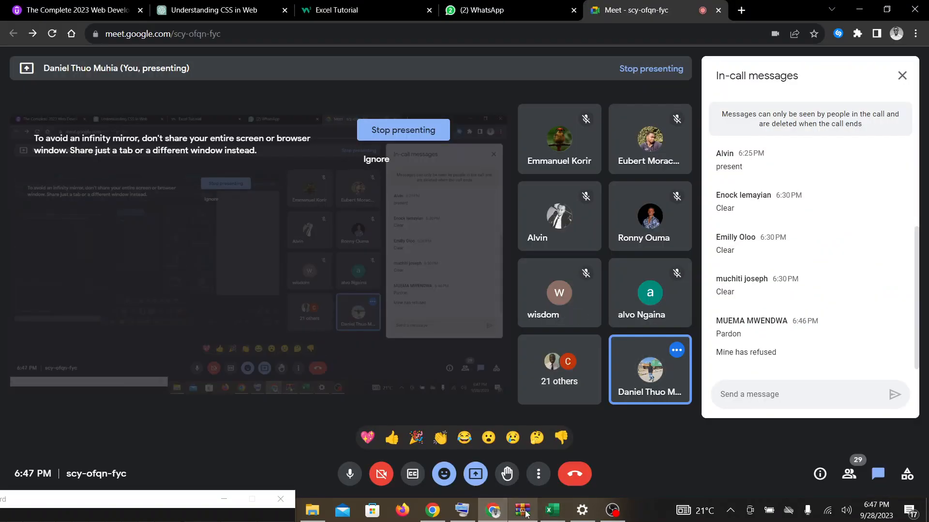
click(553, 511)
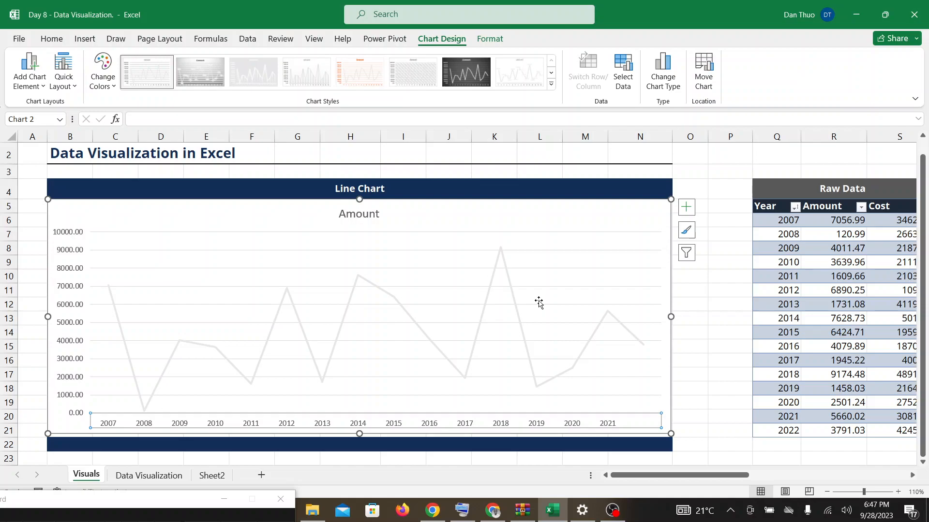
click(493, 517)
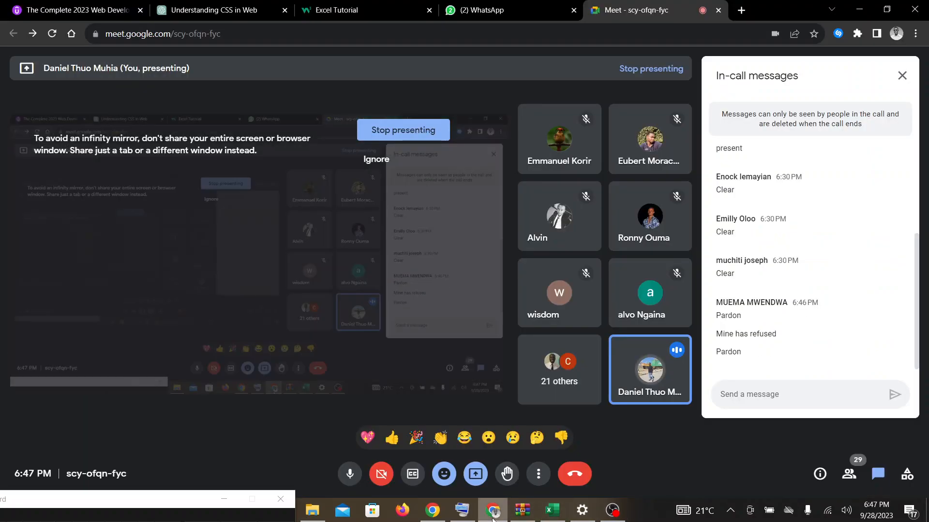
click(553, 512)
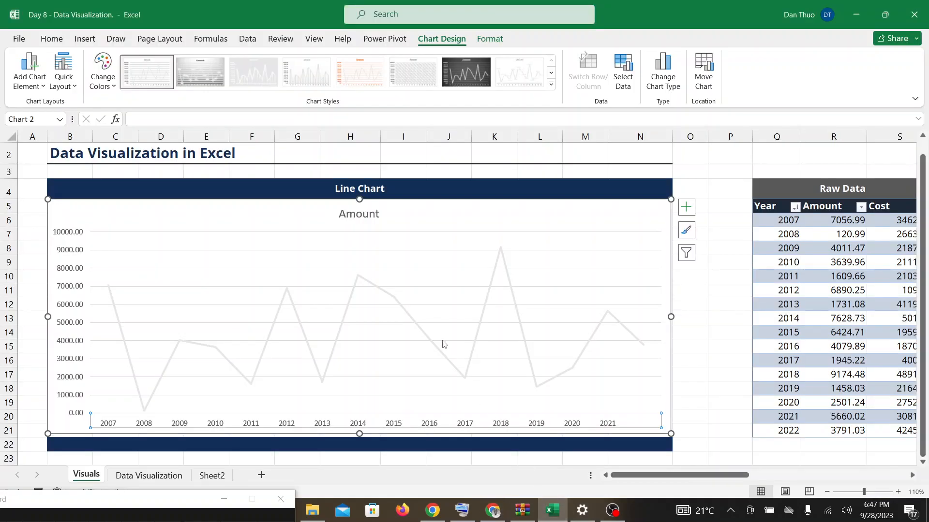
Undo the Amount chart's axis label change and set its horizontal axis labels to the Year cells Q6:Q21
key(ctrl+z)
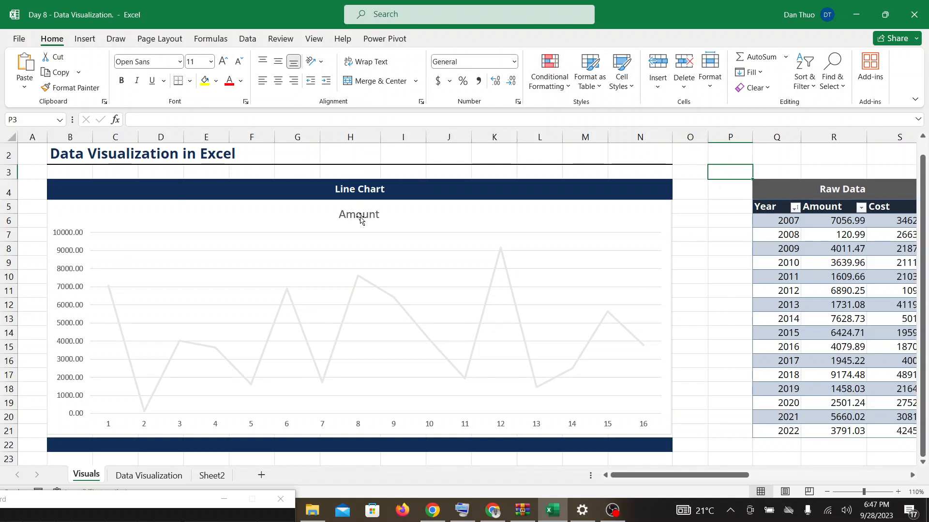
click(109, 424)
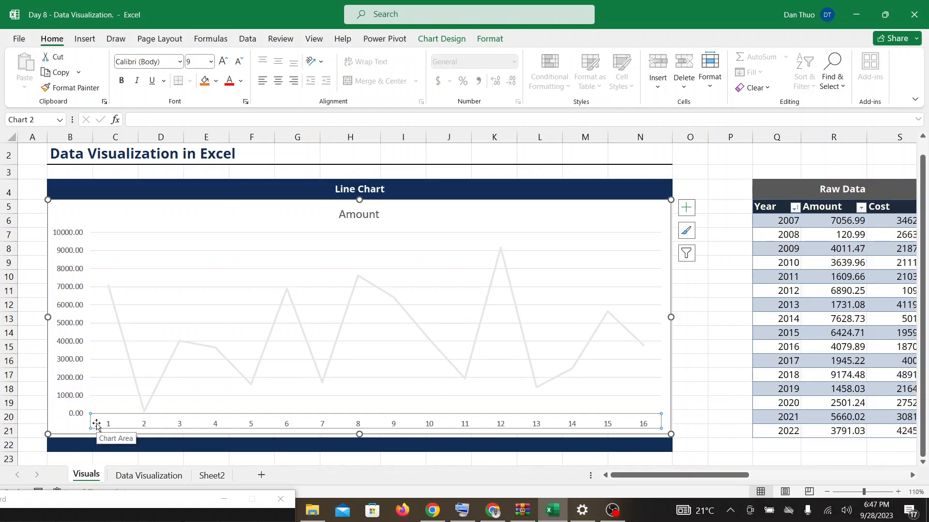
click(423, 42)
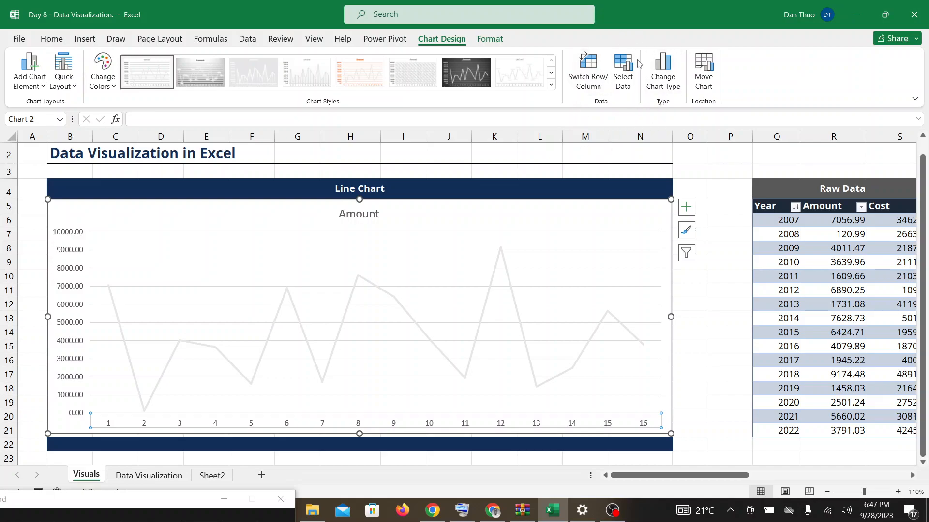
click(624, 71)
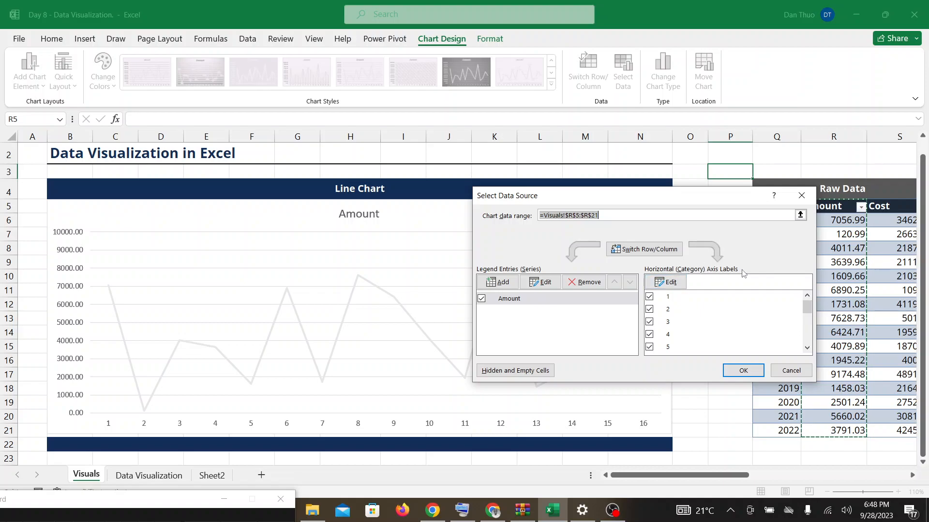
click(668, 283)
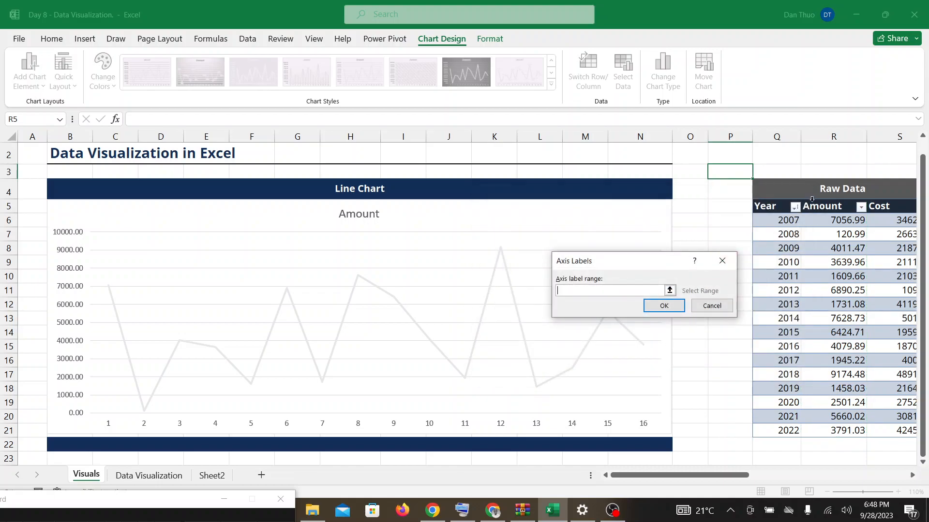
drag(783, 220, 788, 431)
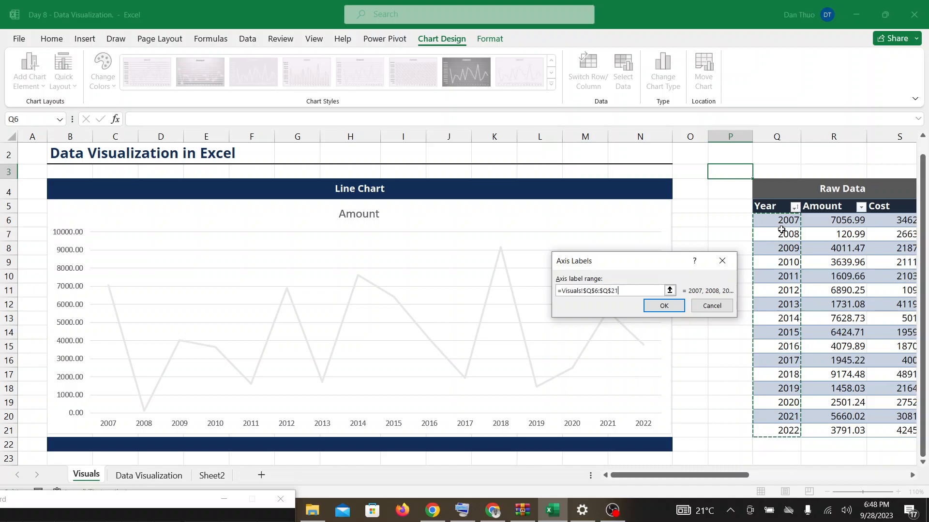
click(664, 309)
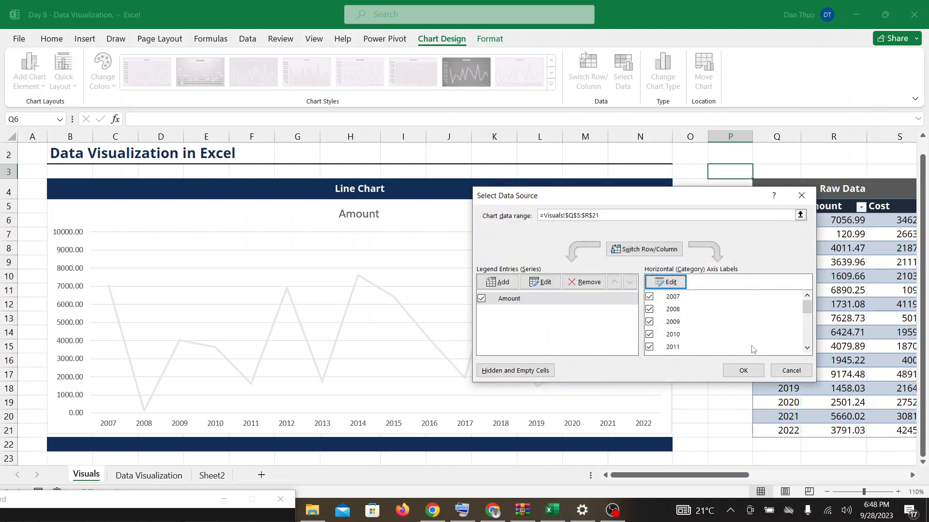
click(744, 373)
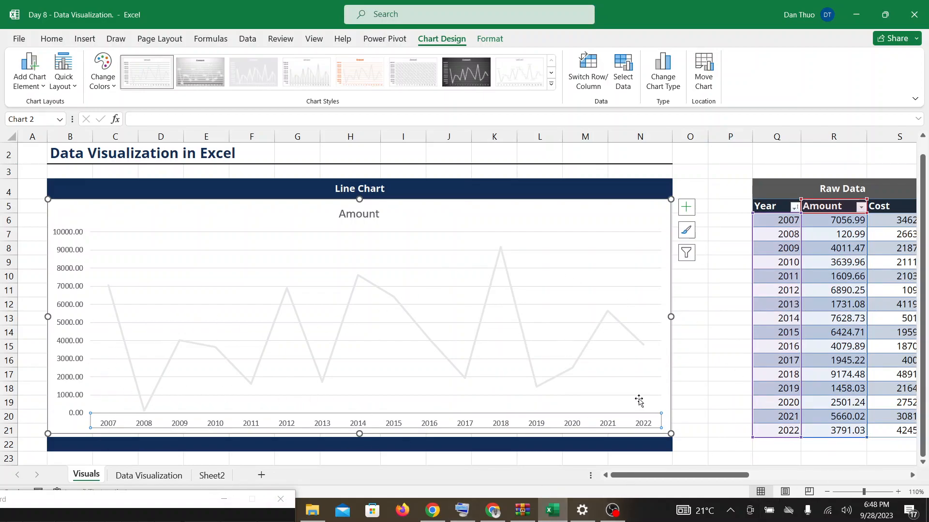
Check the Google Meet call in Chrome, return to Excel, and open the Format Data Series options for the Amount line
click(504, 516)
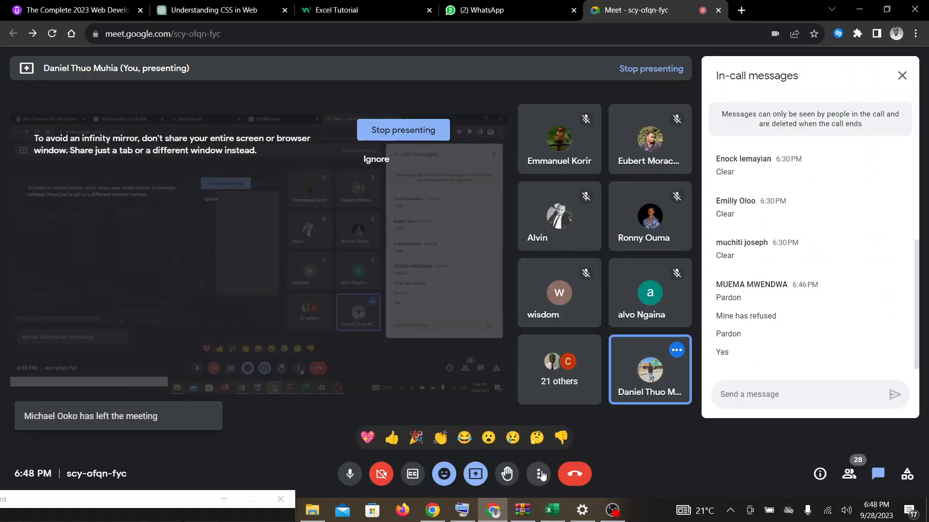
click(552, 510)
click(427, 265)
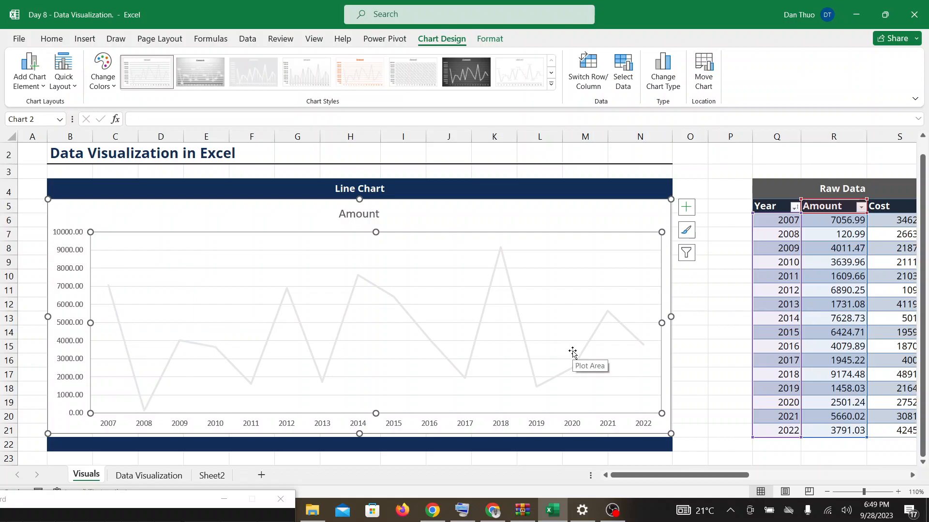
click(280, 307)
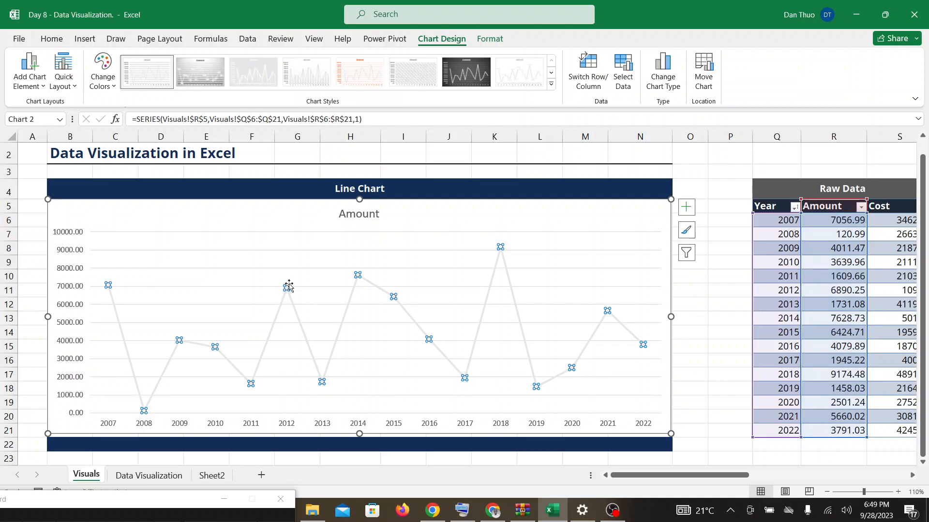
click(190, 289)
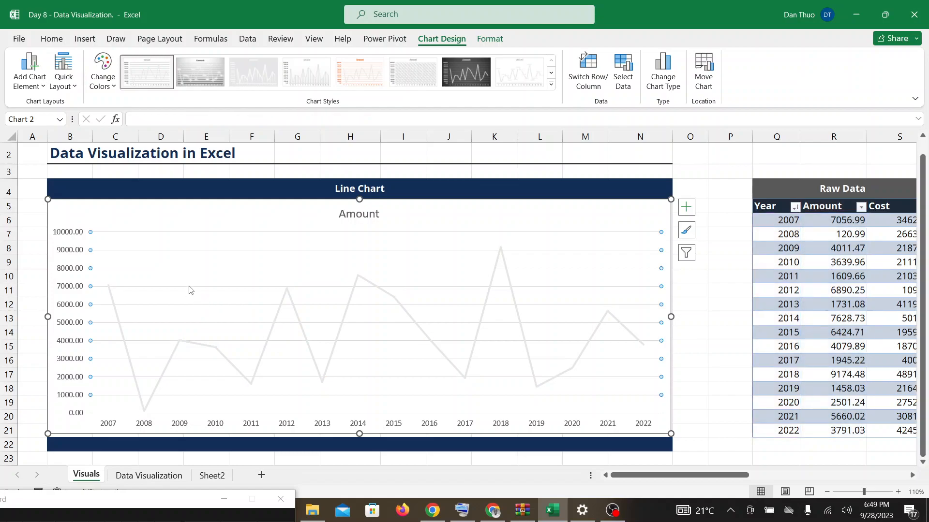
click(115, 311)
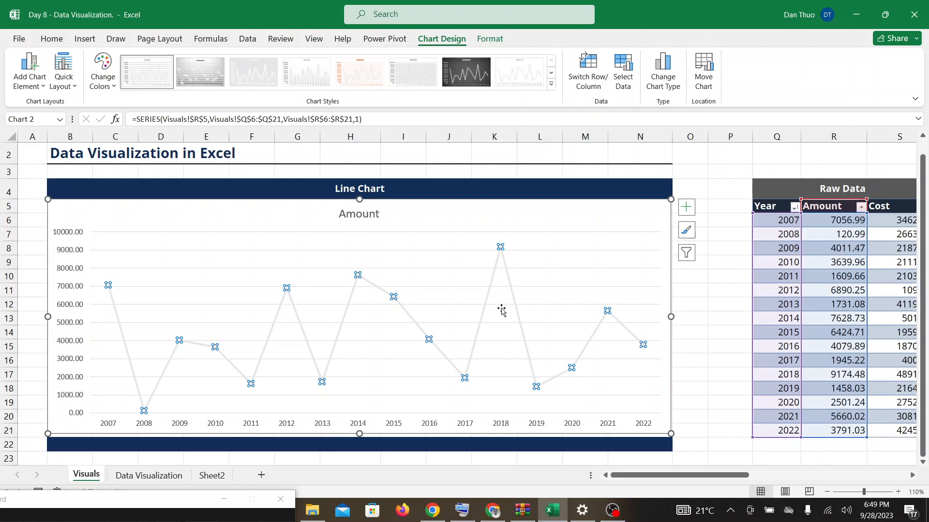
right_click(287, 291)
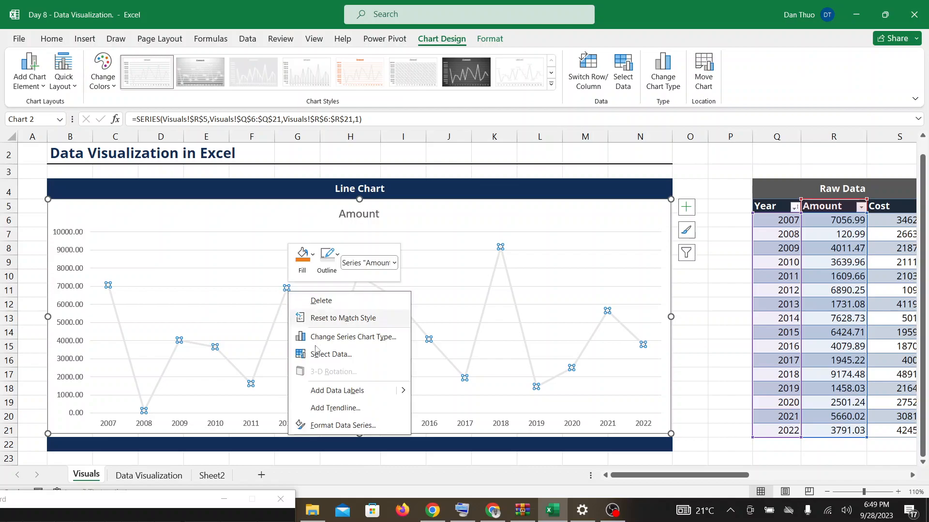
click(340, 426)
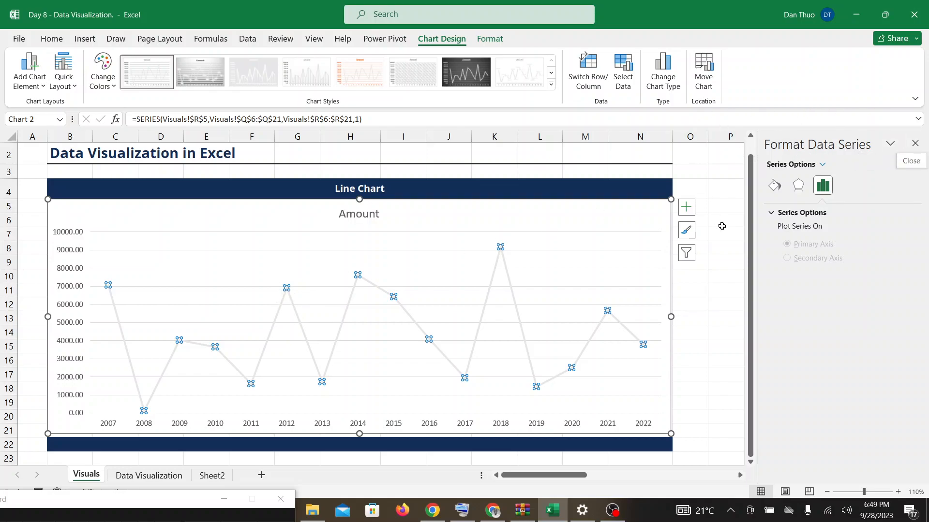
Check the Google Meet call in Chrome for questions on opening the series formatting, and return to Excel
click(499, 520)
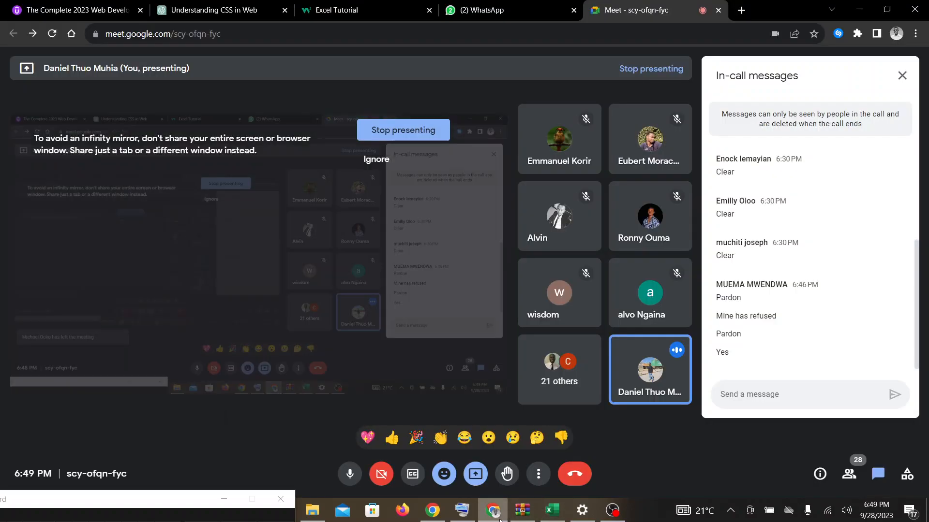
click(554, 512)
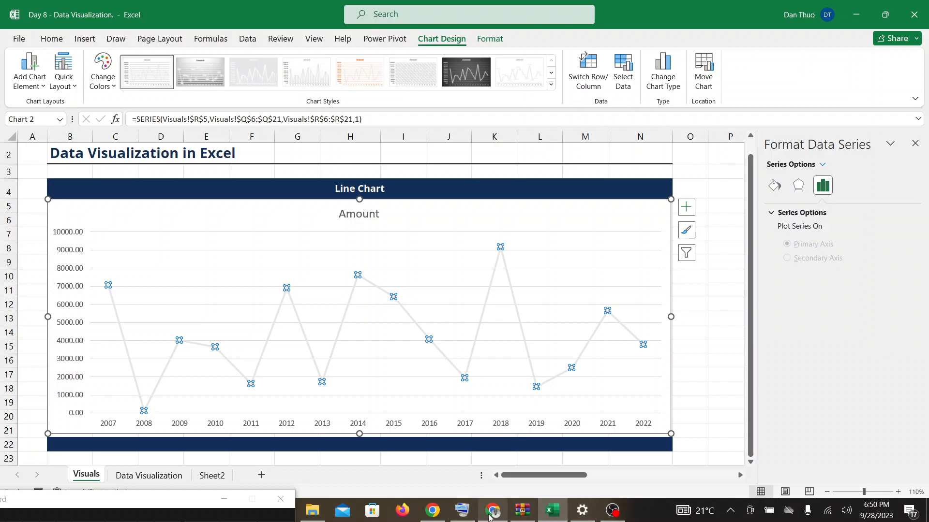
mouse_move(491, 517)
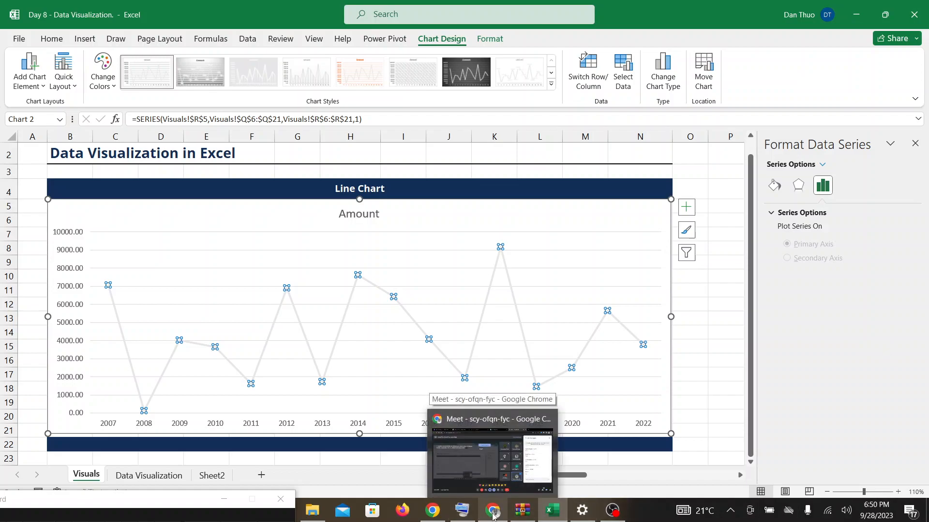
click(496, 516)
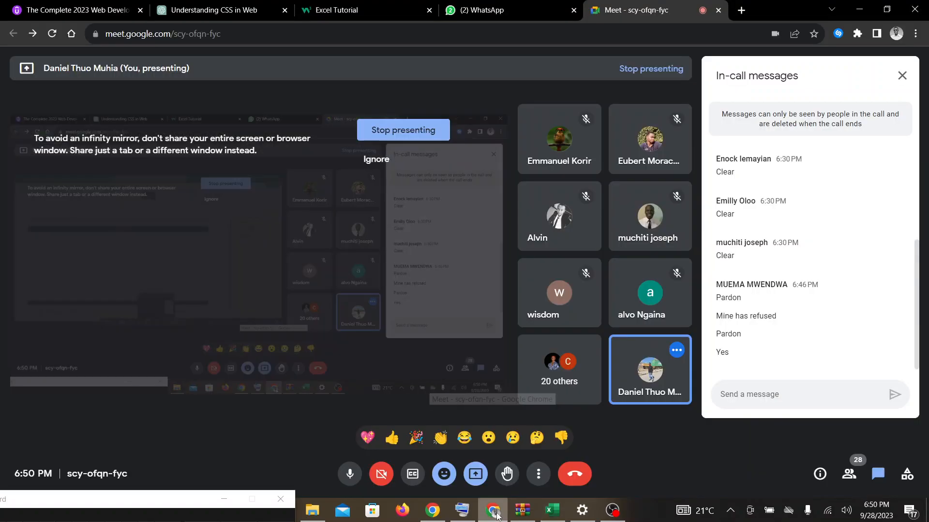
click(548, 508)
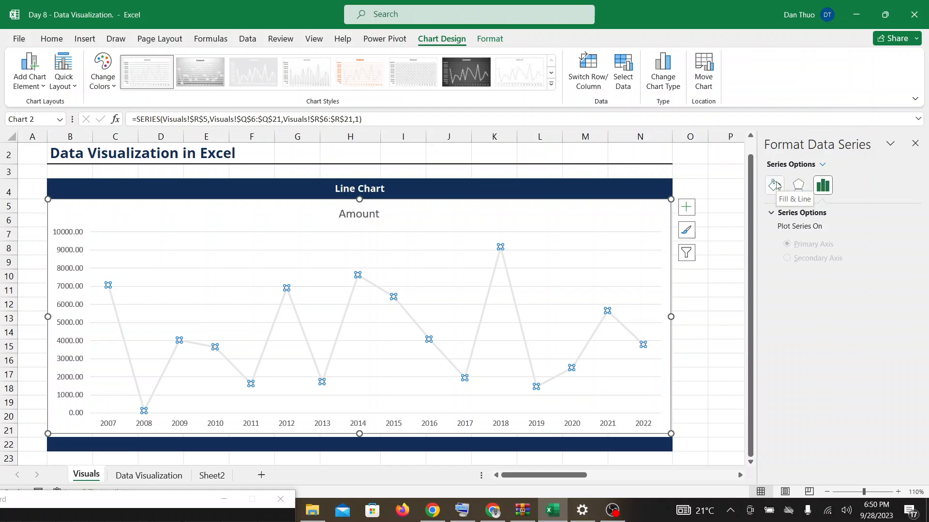
View the Amount line's Fill & Line options, check the Google Meet call in Chrome, and close the series formatting in Excel
click(774, 187)
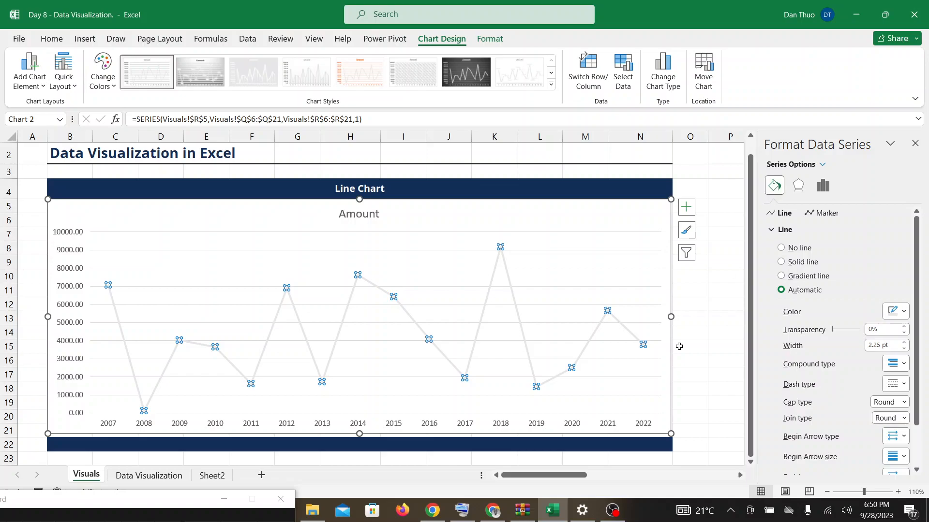
click(483, 515)
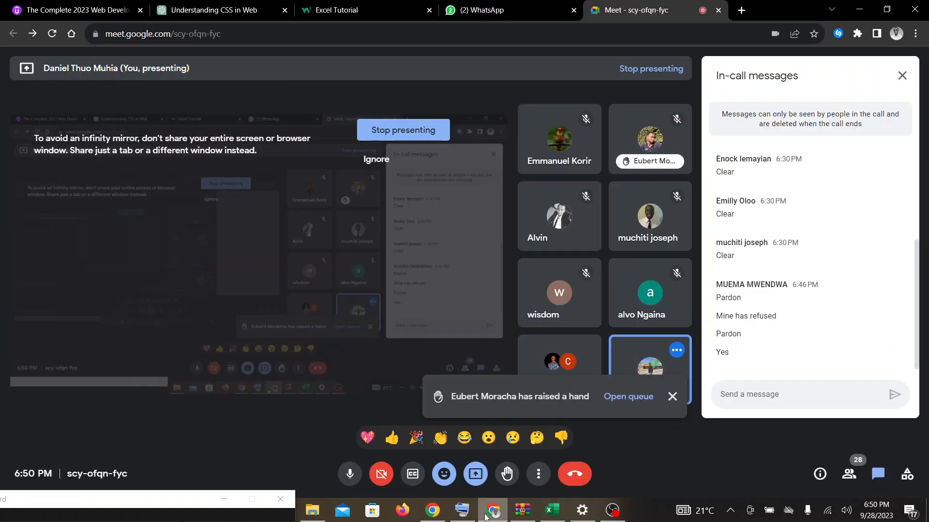
click(546, 516)
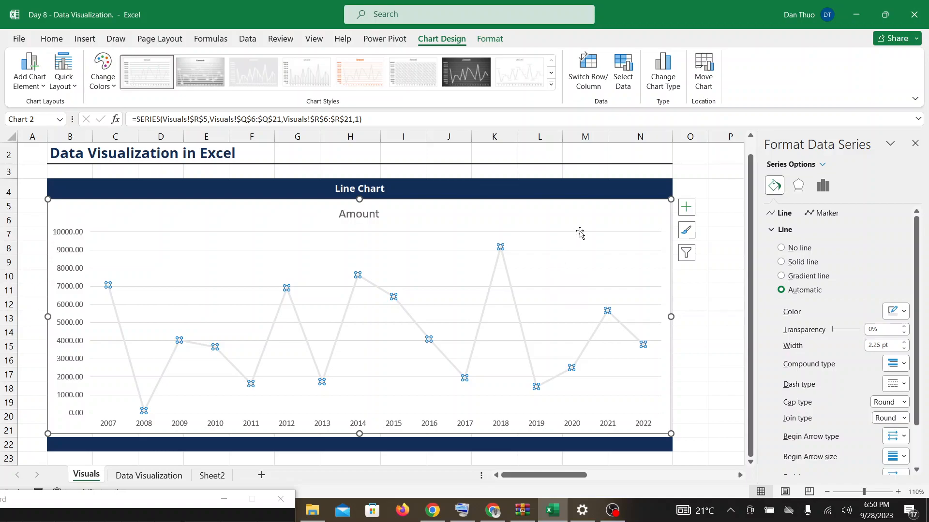
click(914, 144)
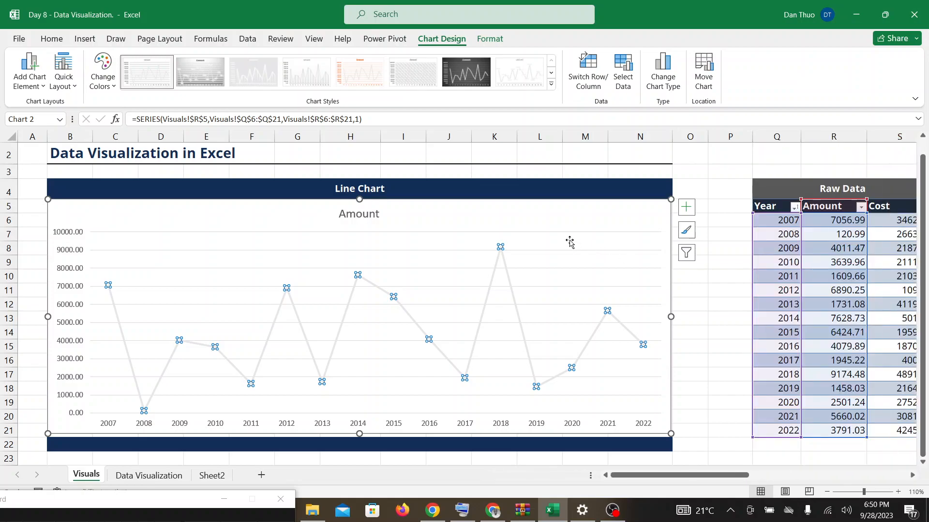
Reopen the Format Data Series options for the Amount line, check the Google Meet call in Chrome, and return to Excel
click(567, 237)
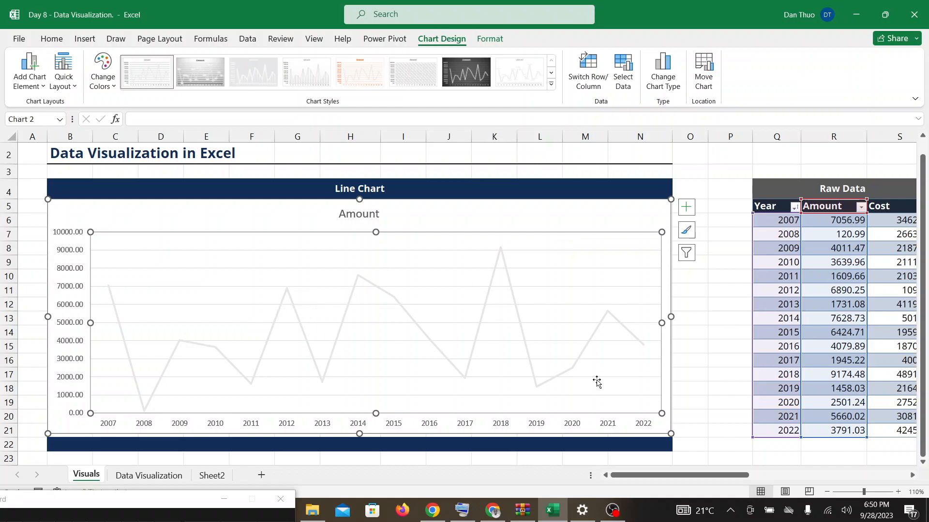
click(370, 283)
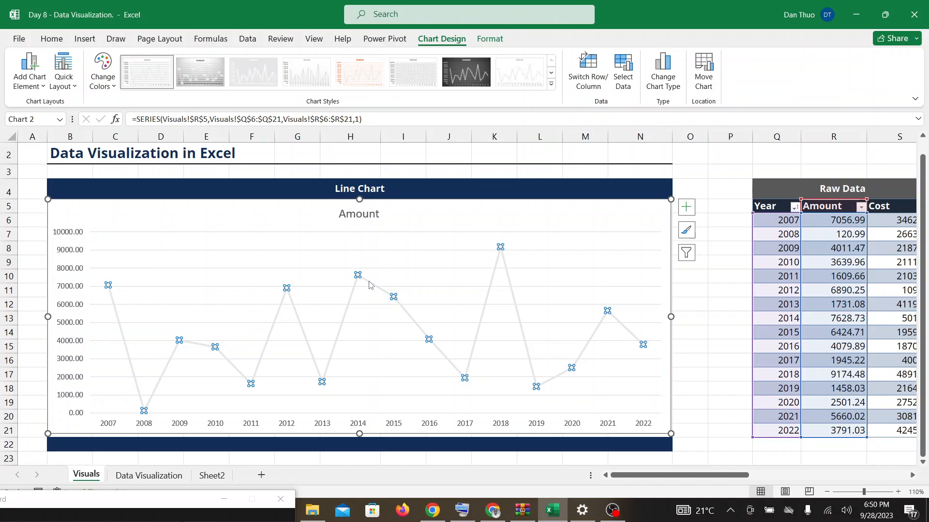
mouse_move(357, 276)
right_click(358, 276)
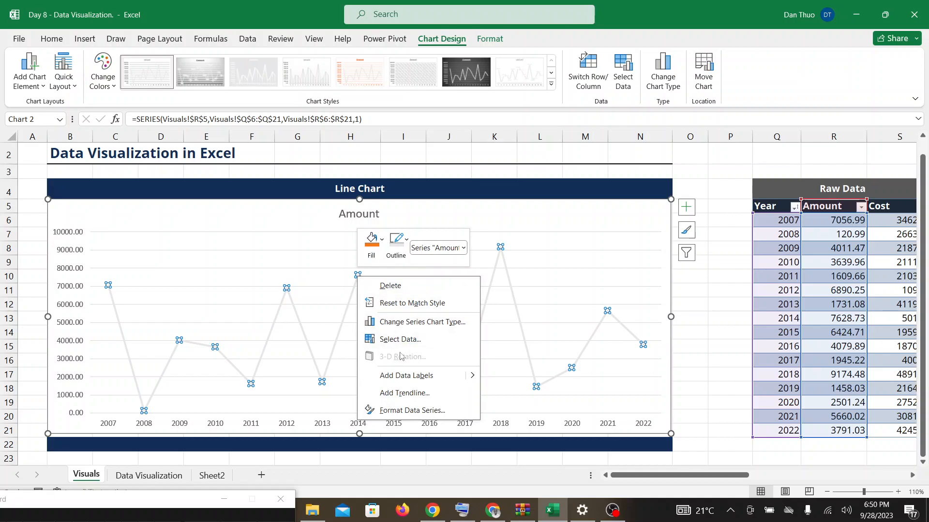
click(399, 412)
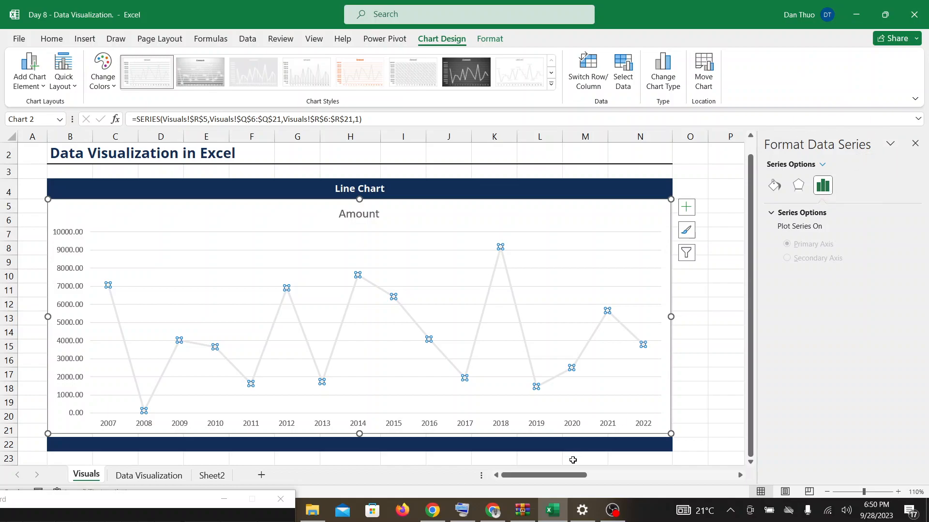
click(492, 511)
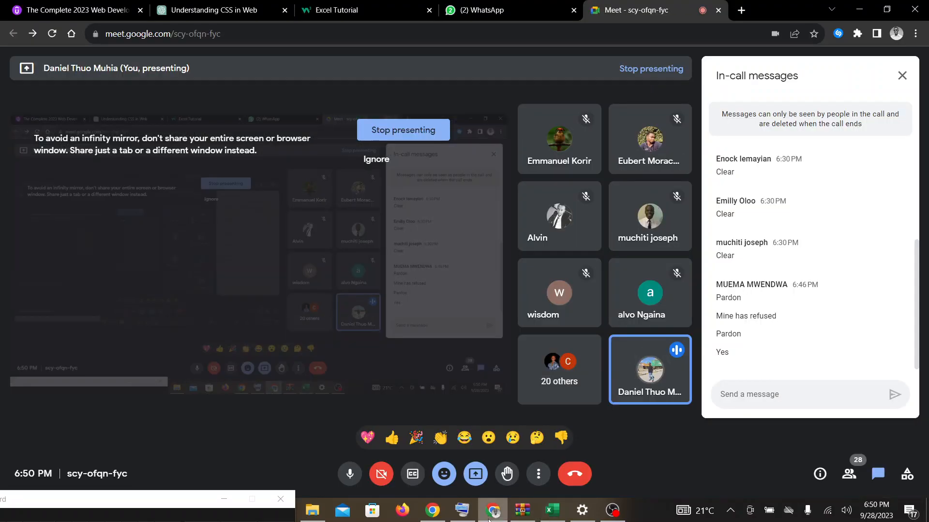
click(552, 511)
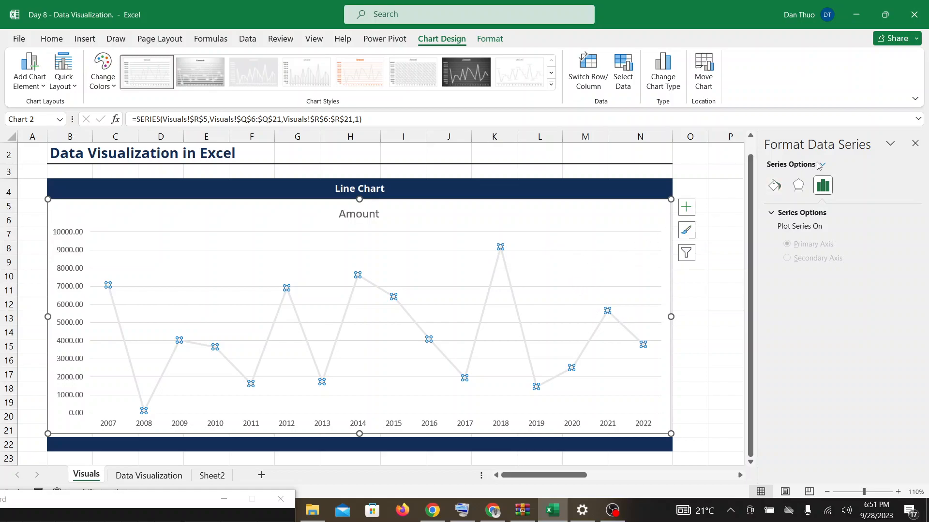
Close the formatting pane and reselect the Amount line in the chart
click(564, 241)
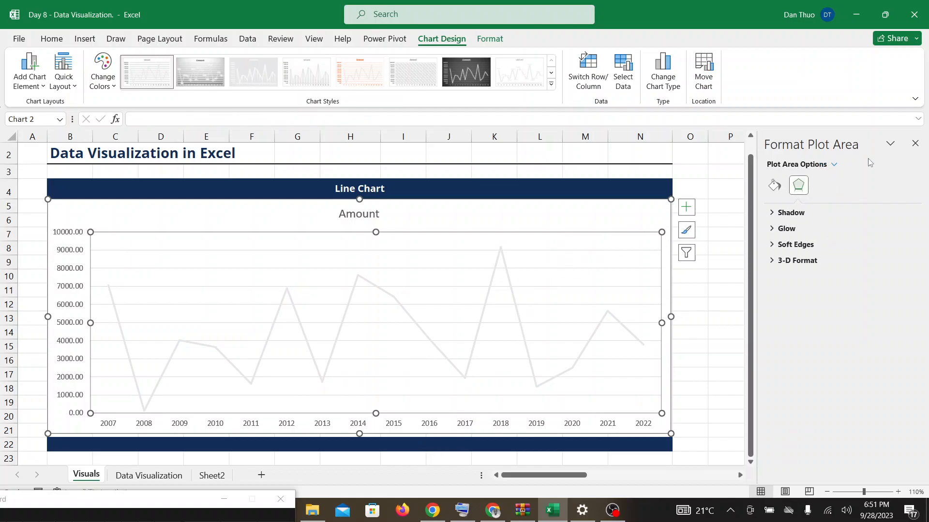
click(915, 144)
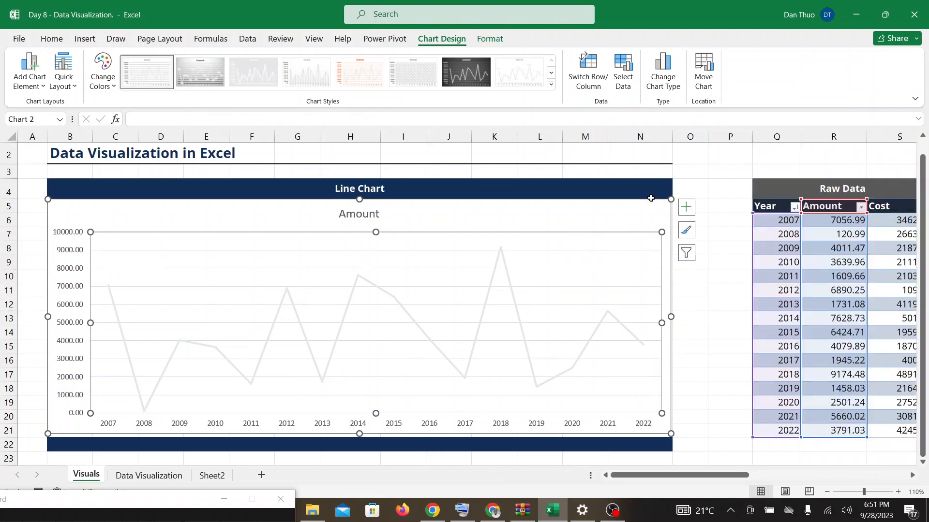
click(381, 291)
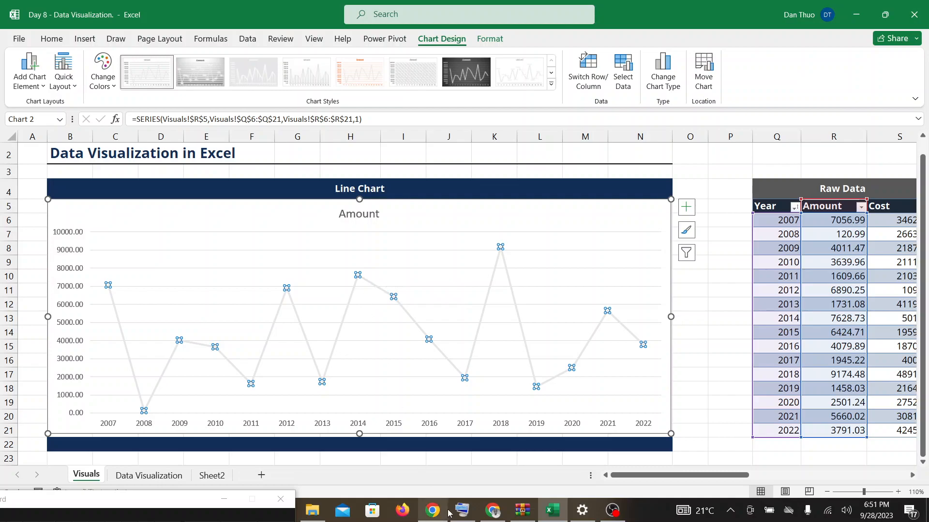
Check the Google Meet call in Chrome for participants' questions about the line chart formatting, and return to Excel
click(493, 512)
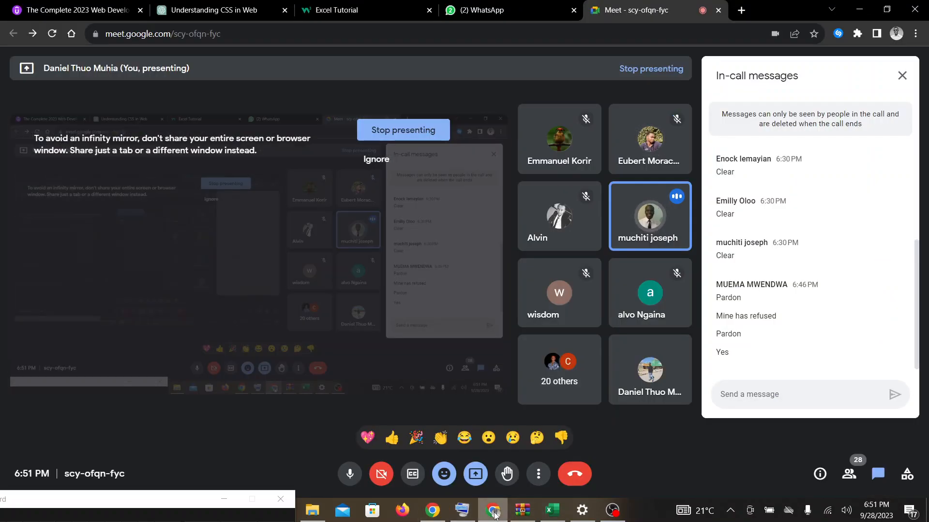
click(551, 514)
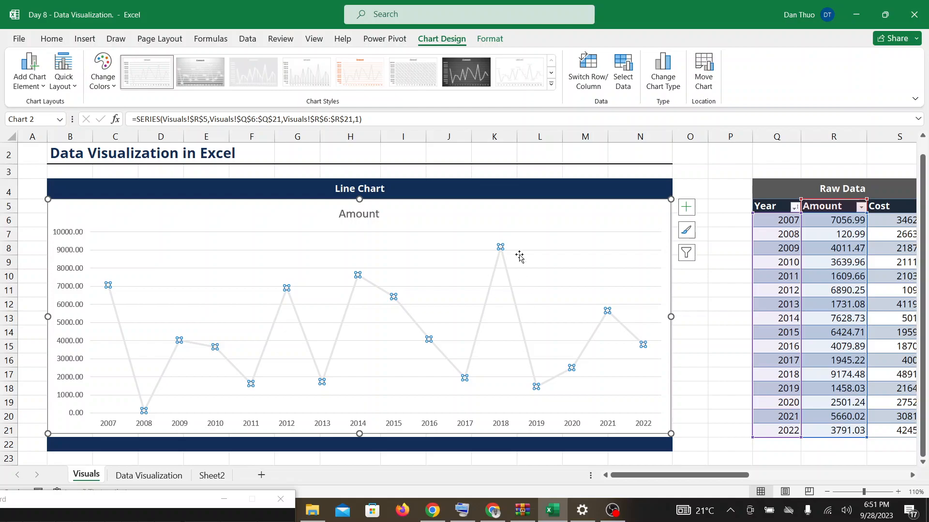
click(494, 518)
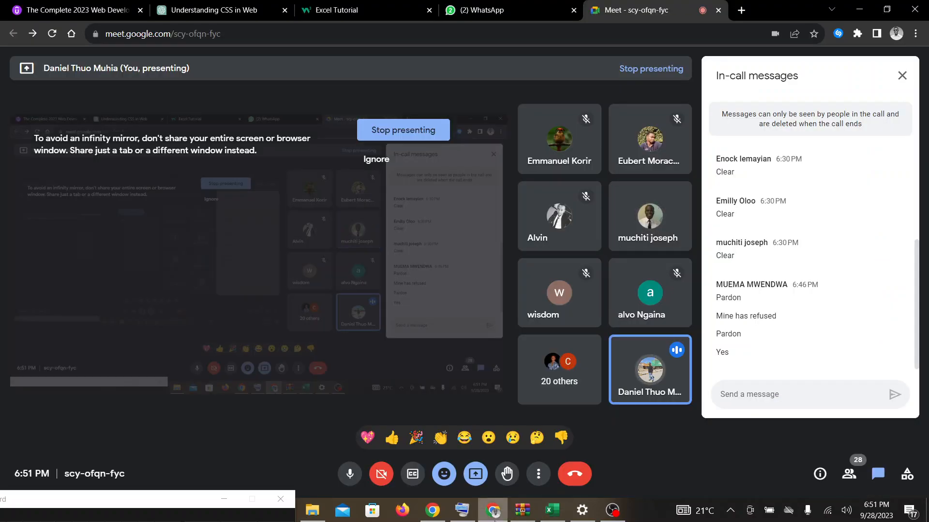
click(554, 514)
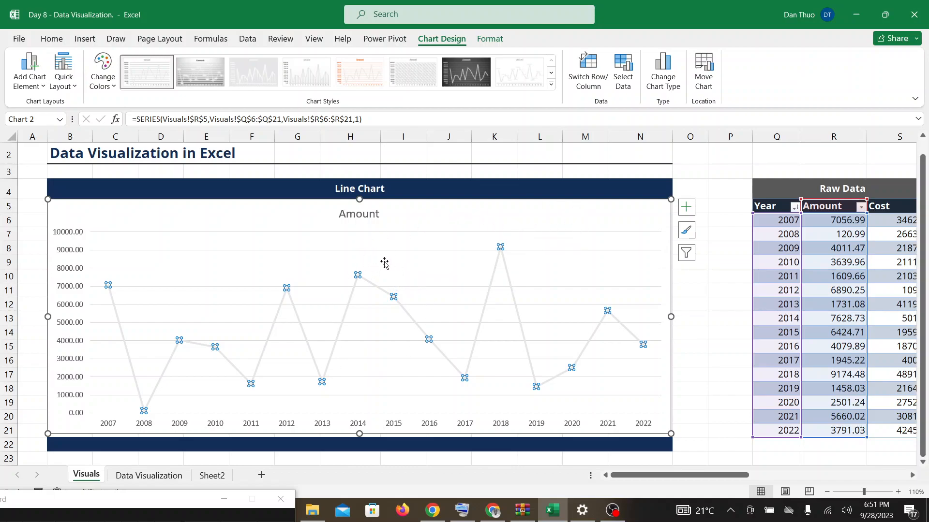
Open the Amount line's Fill & Line formatting options and set its line color to Orange, Text 2
mouse_move(358, 276)
right_click(357, 275)
click(429, 410)
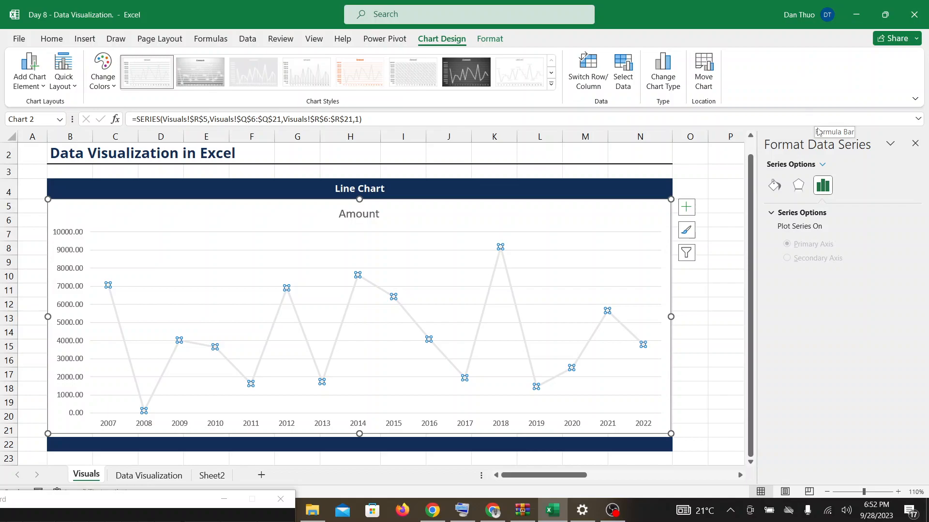
click(773, 185)
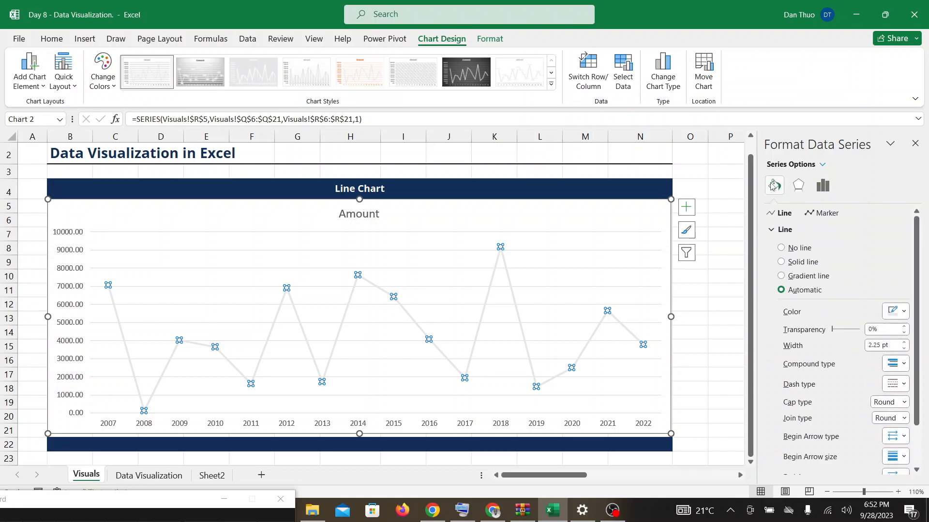
scroll(863, 382, down, 2)
scroll(863, 382, up, 2)
scroll(862, 382, down, 2)
scroll(861, 382, up, 1)
click(894, 311)
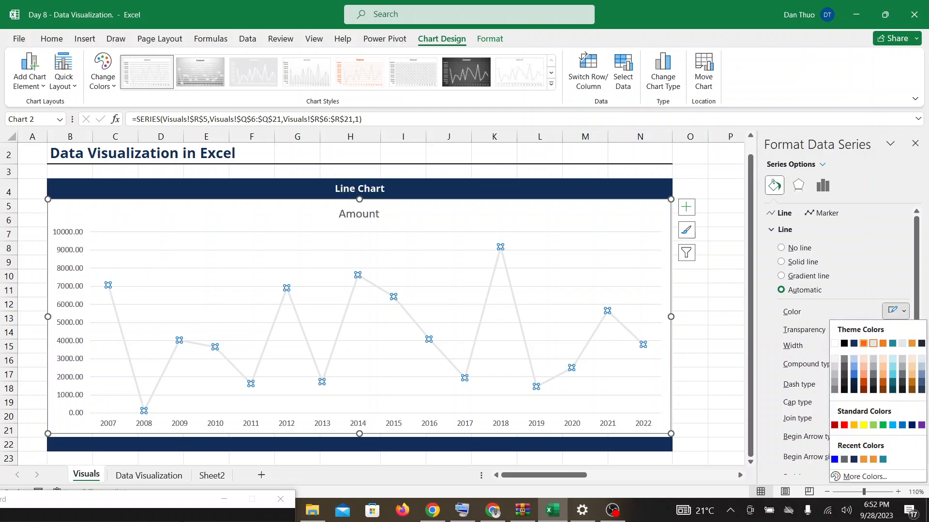
click(863, 344)
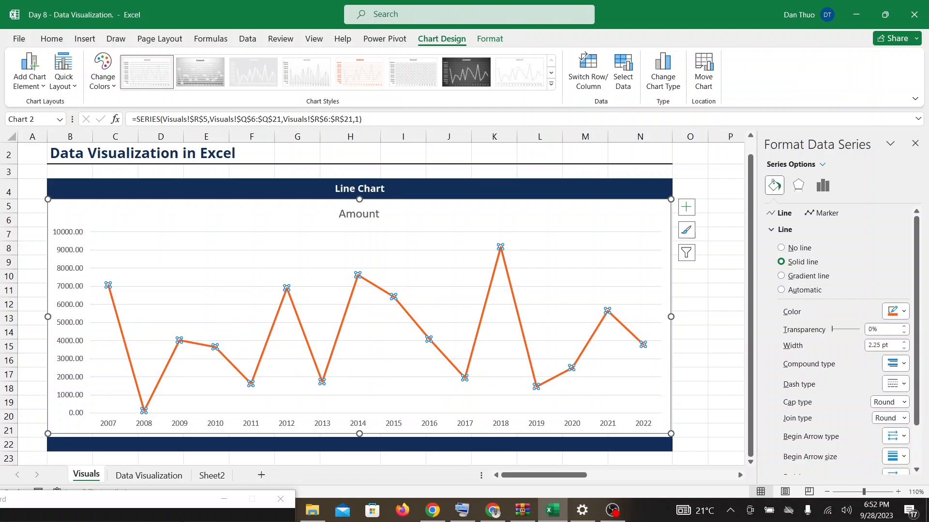
click(894, 311)
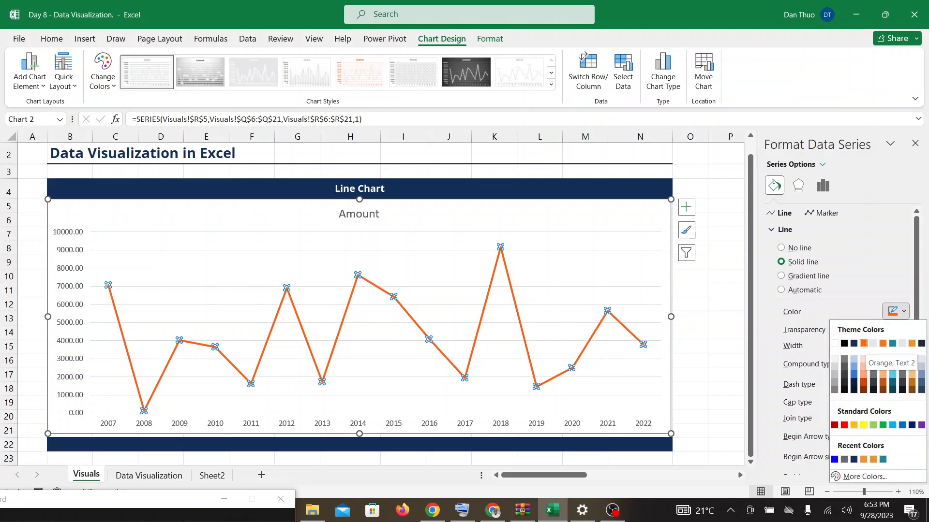
click(863, 344)
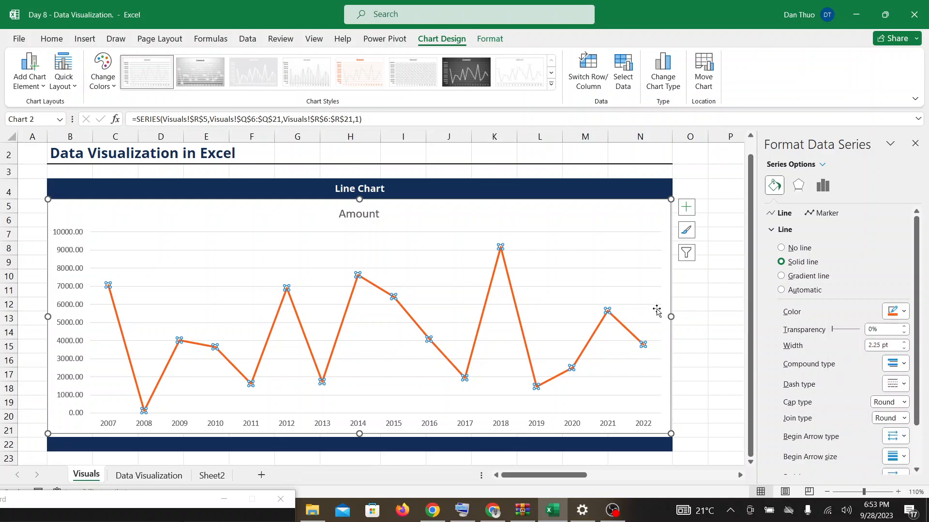
Move the chart's plot area slightly upward, check the Google Meet call in Chrome, and return to Excel
click(622, 294)
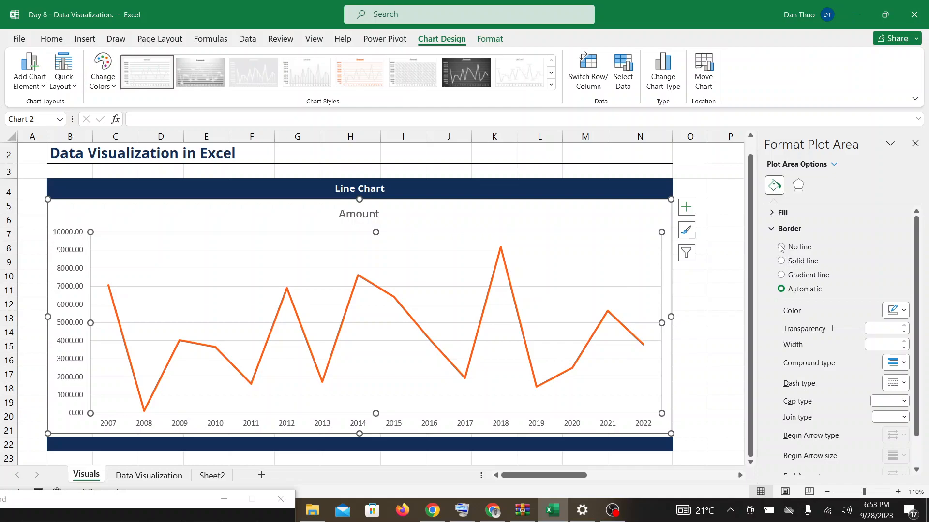
drag(629, 286, 624, 257)
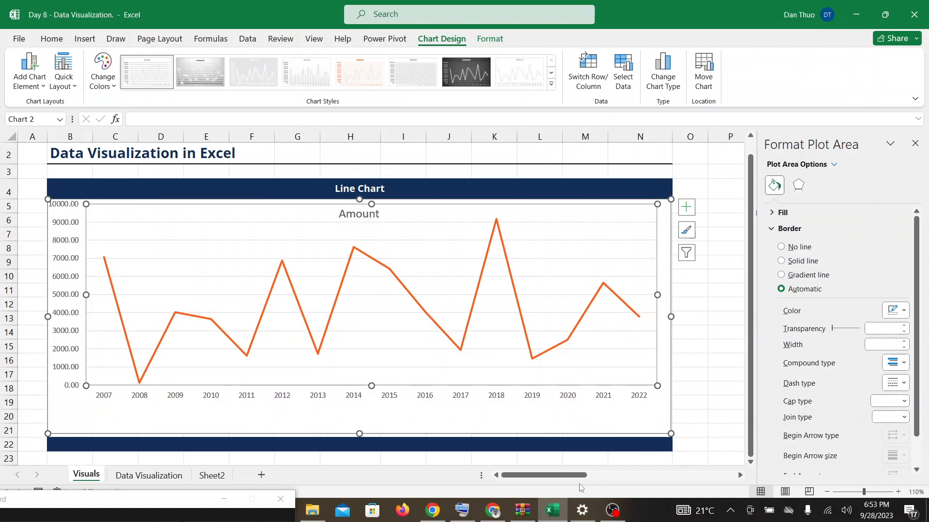
click(494, 508)
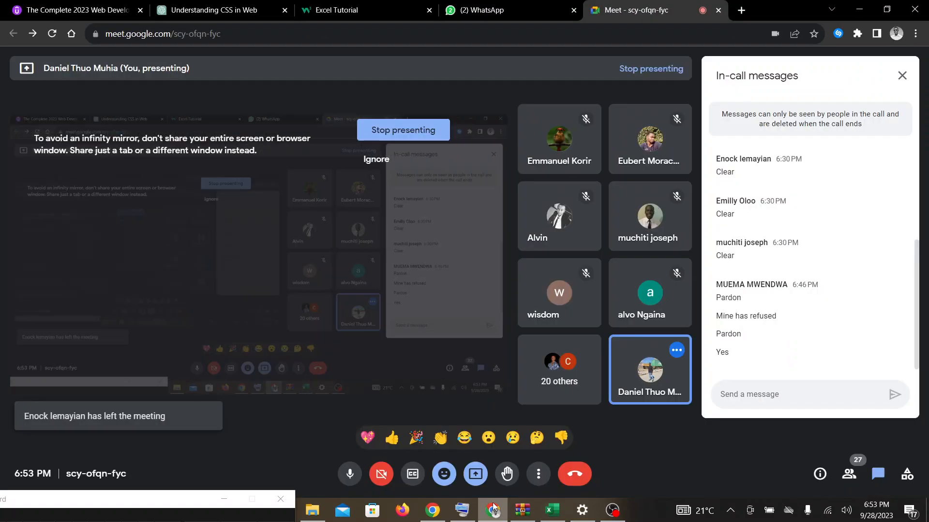
click(552, 510)
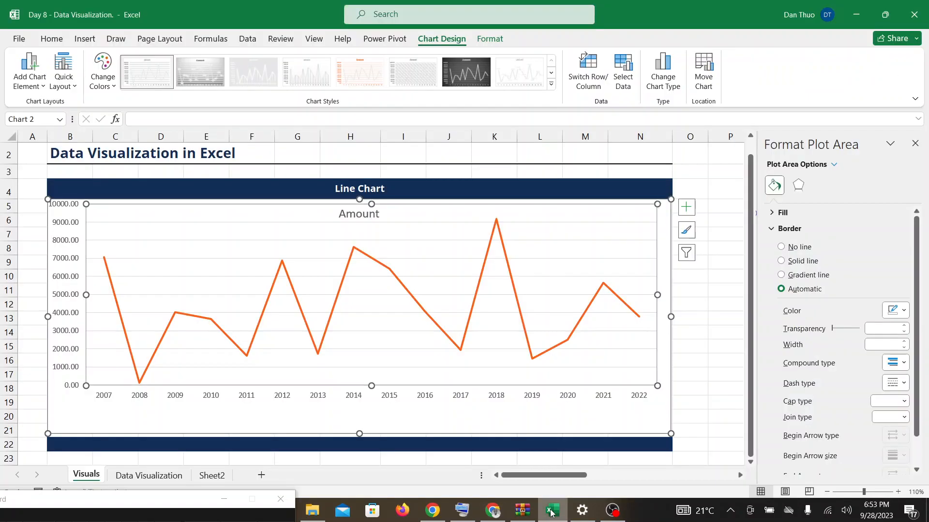
Undo the plot area move and the Amount line's color change, and close the formatting pane
key(ctrl+z)
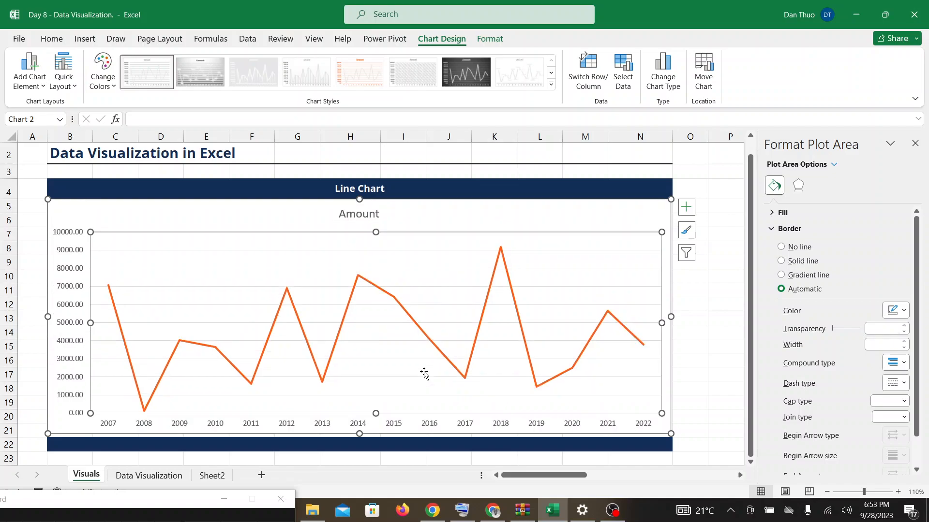
key(ctrl+z)
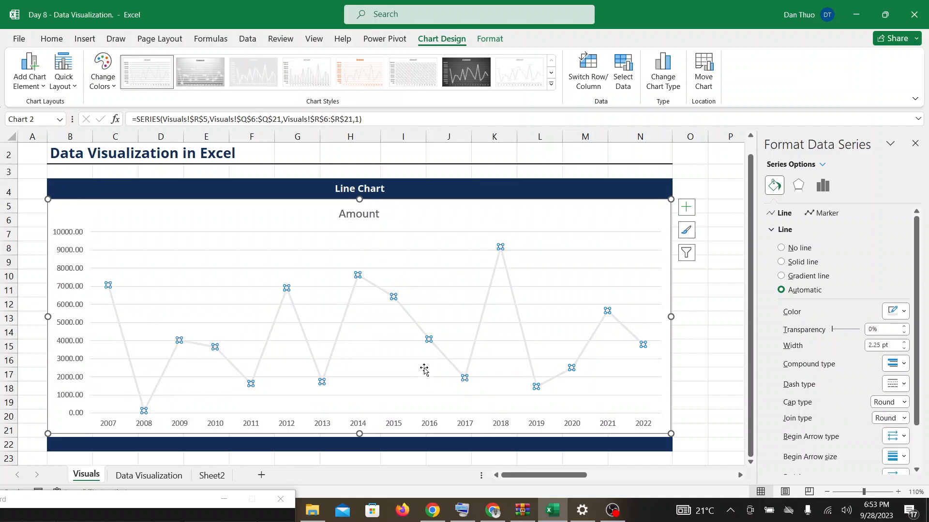
click(461, 293)
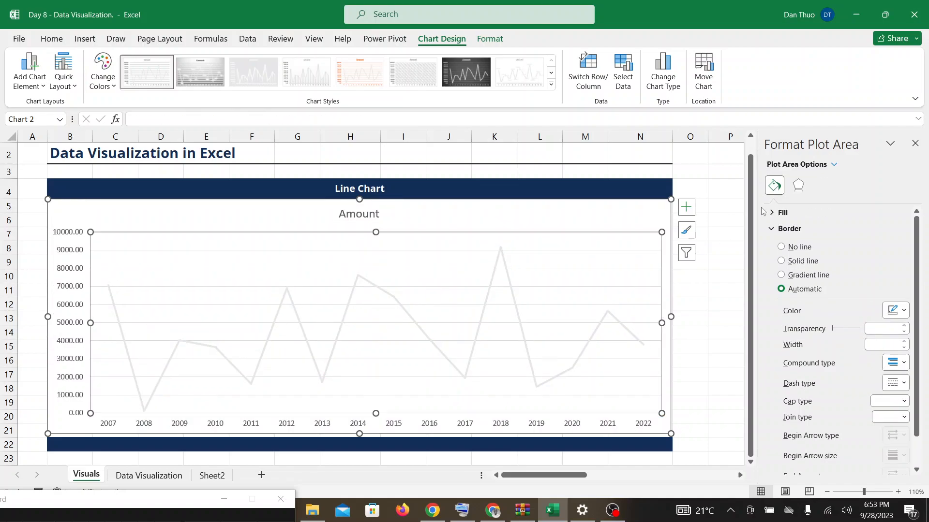
click(915, 143)
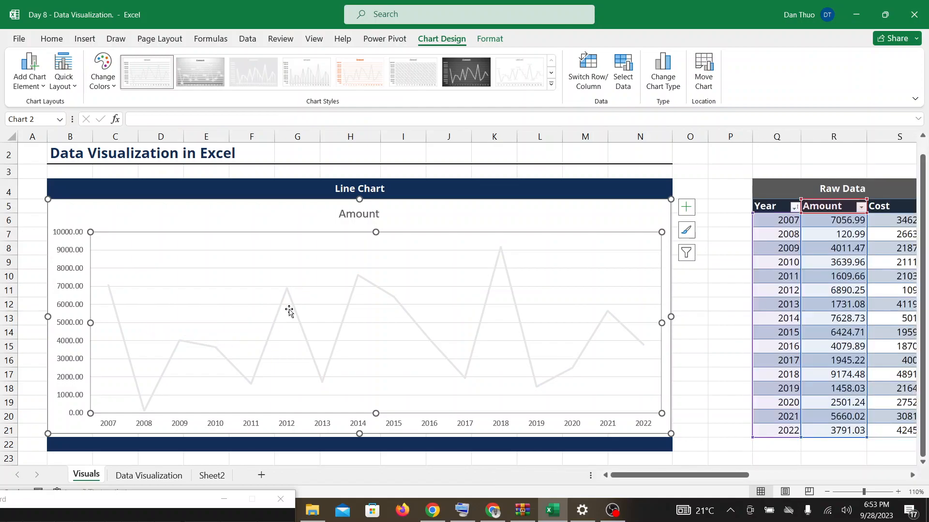
Set the Amount line's color to Orange, Text 2 in its series formatting options, and close the formatting pane
click(352, 299)
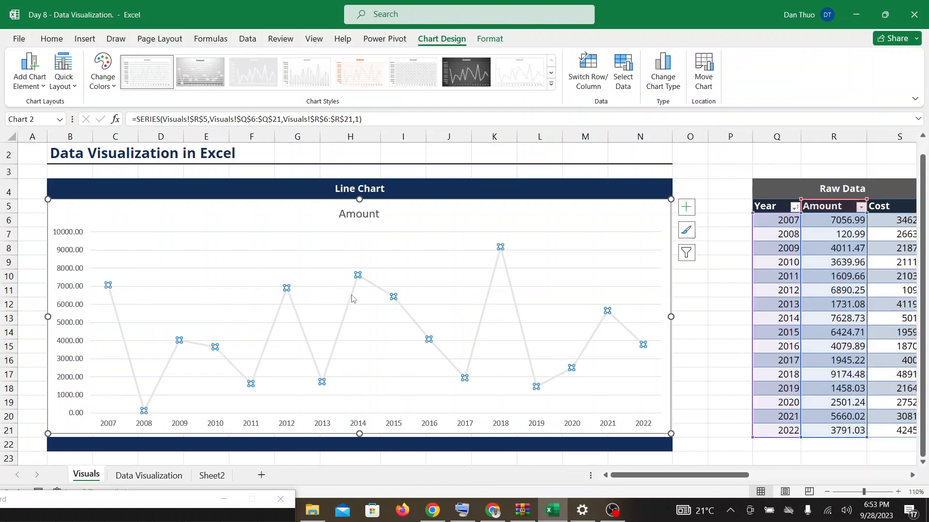
right_click(358, 274)
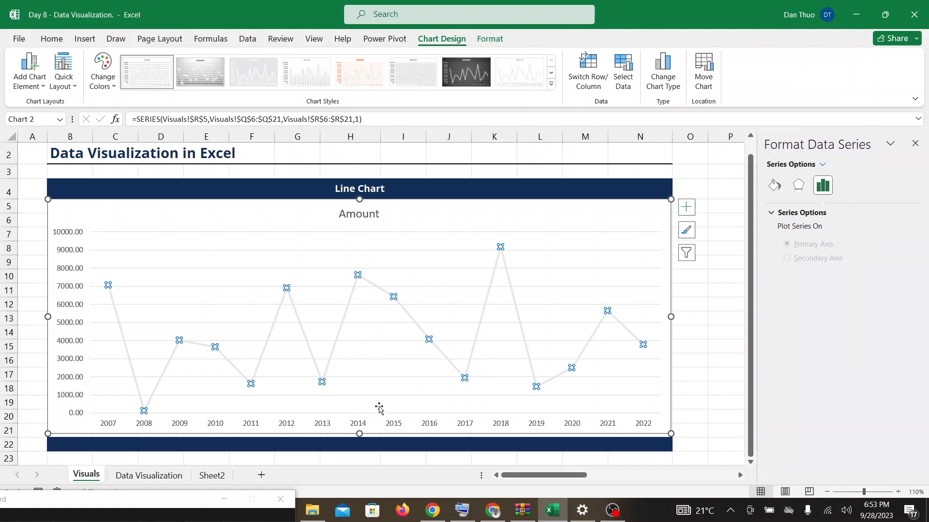
click(773, 186)
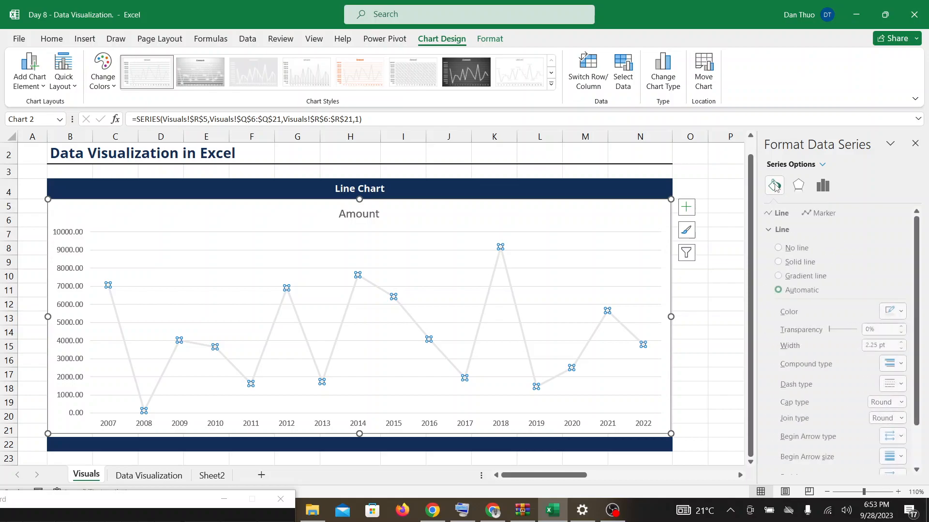
click(898, 312)
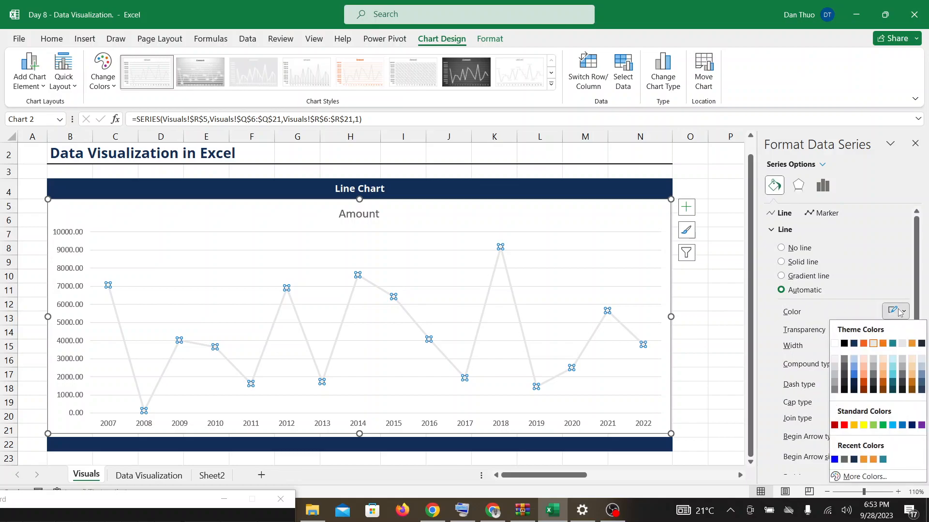
click(864, 343)
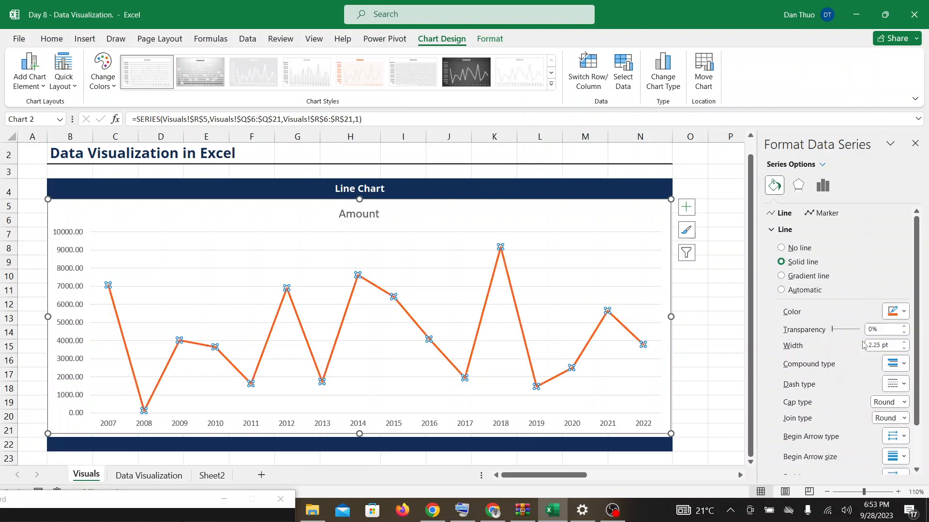
click(651, 250)
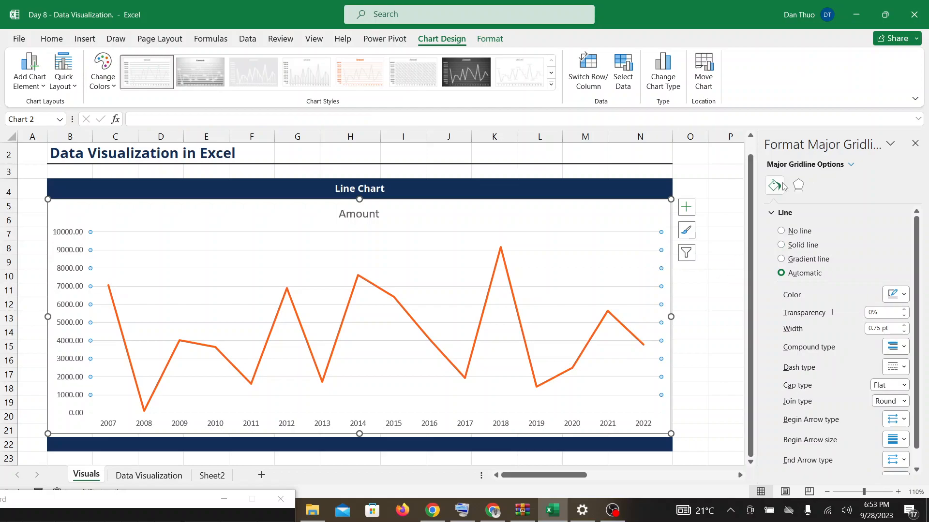
click(913, 144)
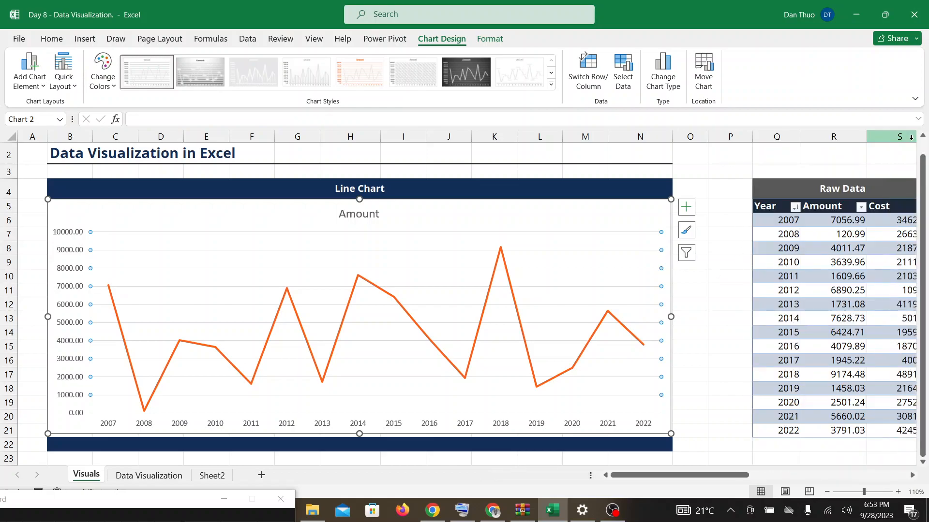
Check the Google Meet call in Chrome for feedback on recoloring the line, and return to Excel
click(488, 516)
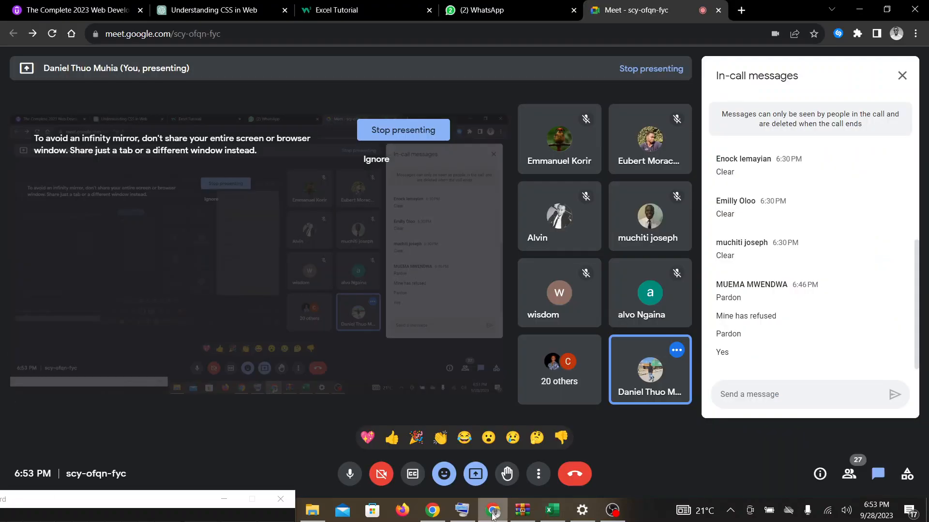
click(554, 513)
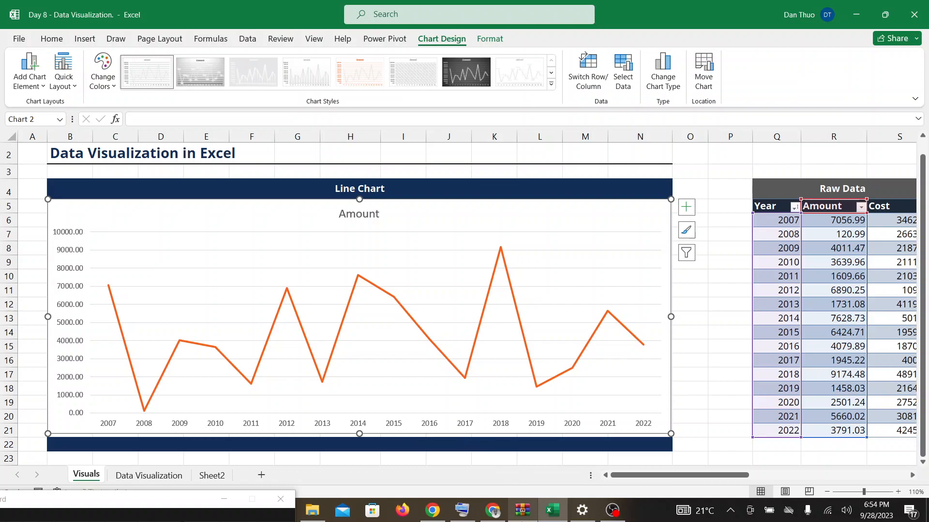
click(497, 514)
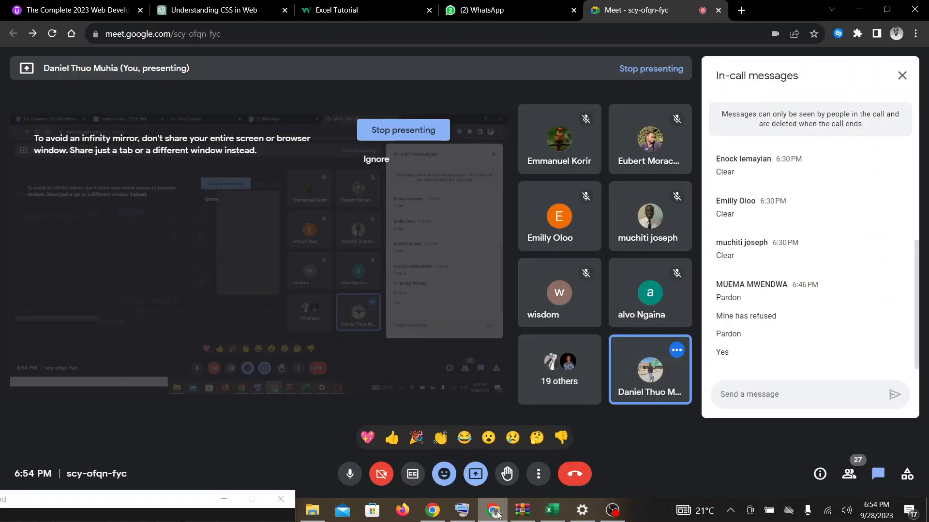
click(552, 511)
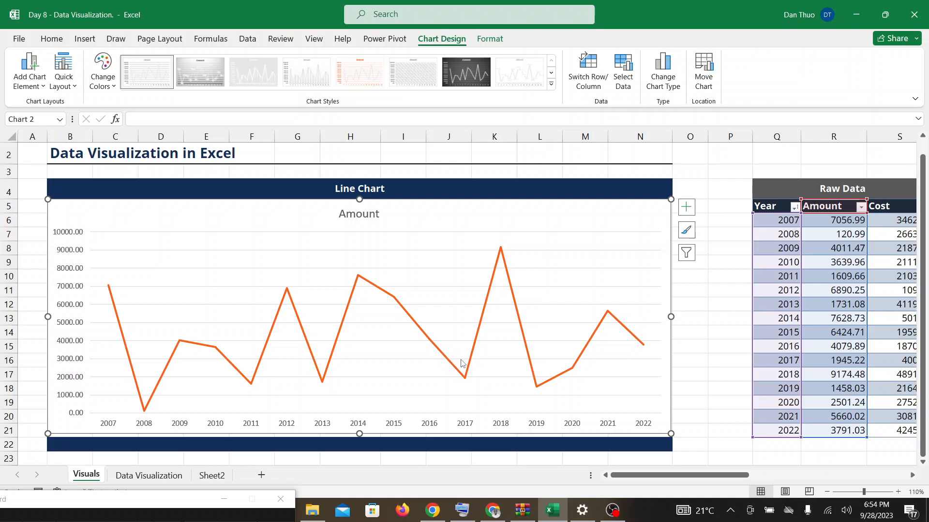
Add axis titles to both axes of the Amount line chart
mouse_move(509, 291)
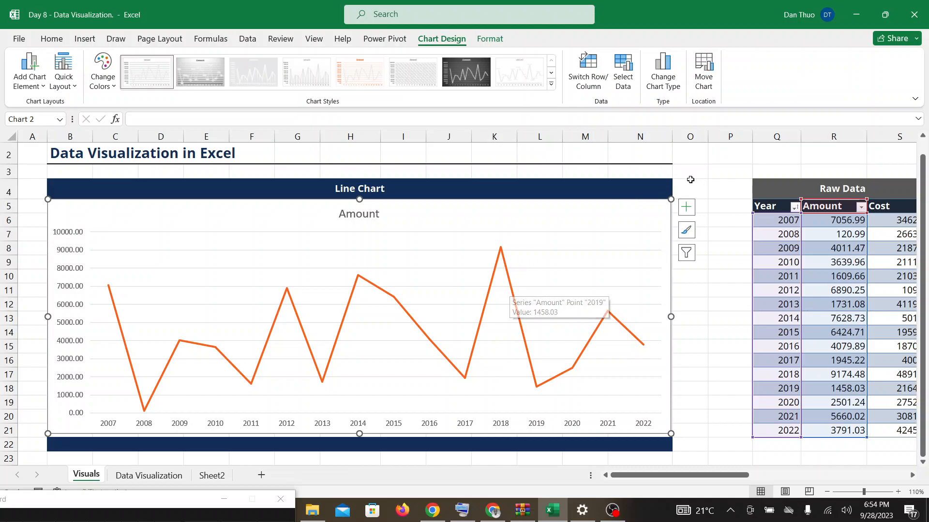
click(687, 208)
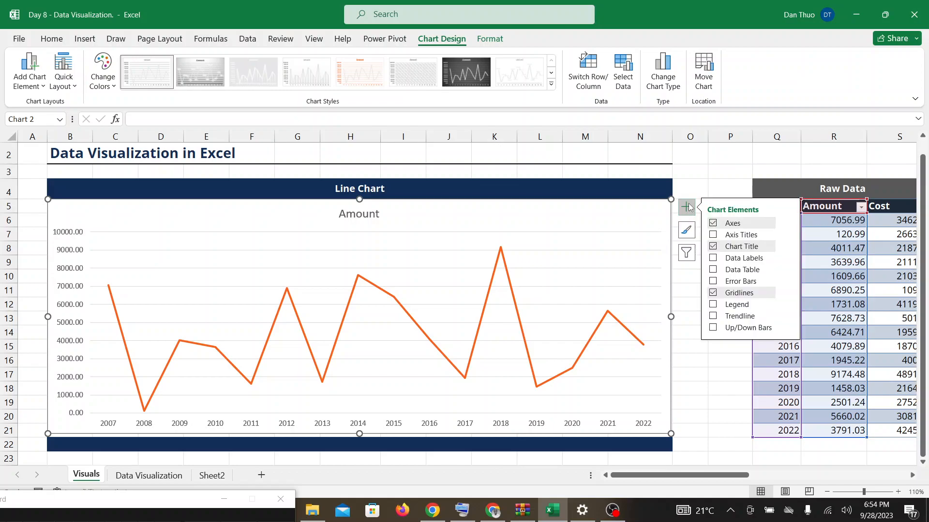
click(714, 235)
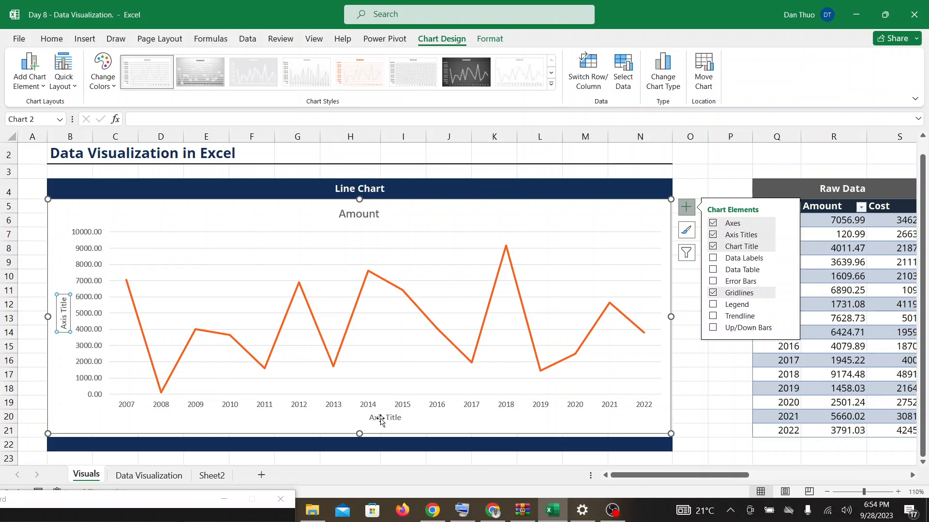
Remove both axis titles from the Amount line chart and add them back to demonstrate the option
click(713, 235)
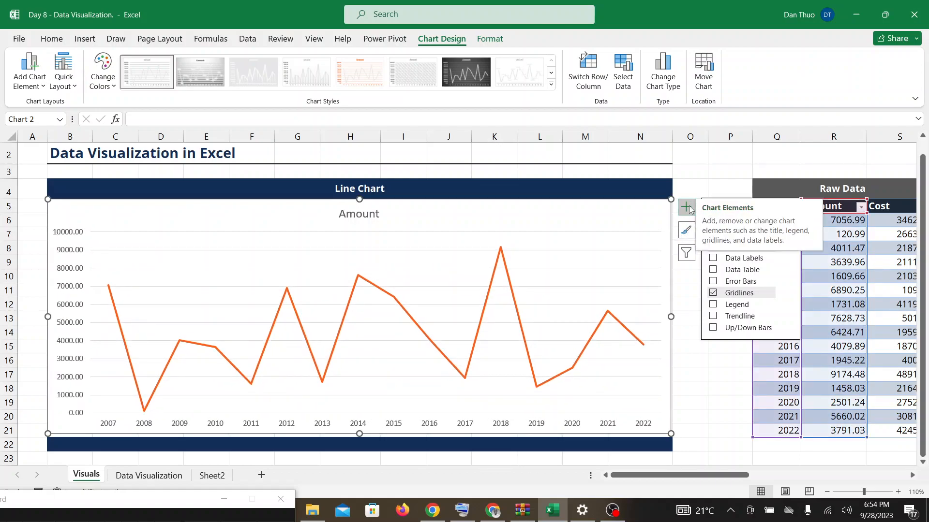
click(689, 209)
click(690, 209)
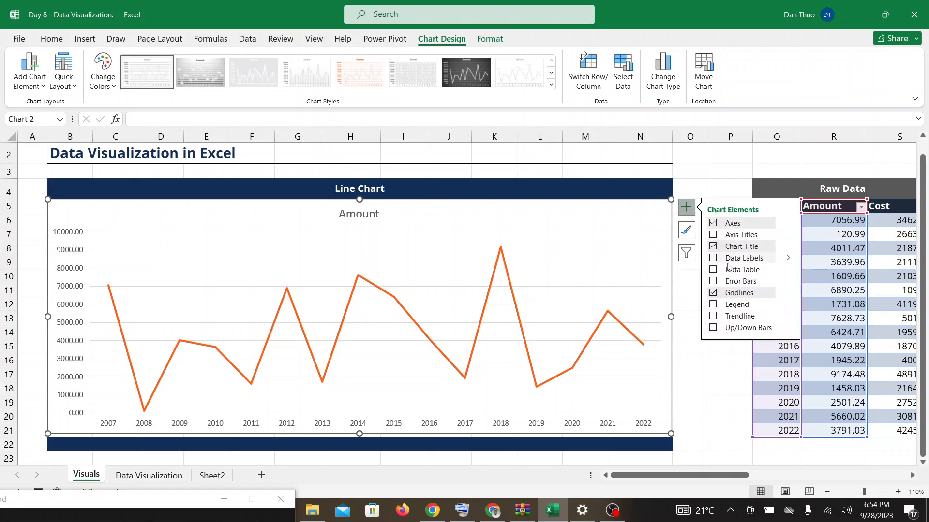
click(715, 236)
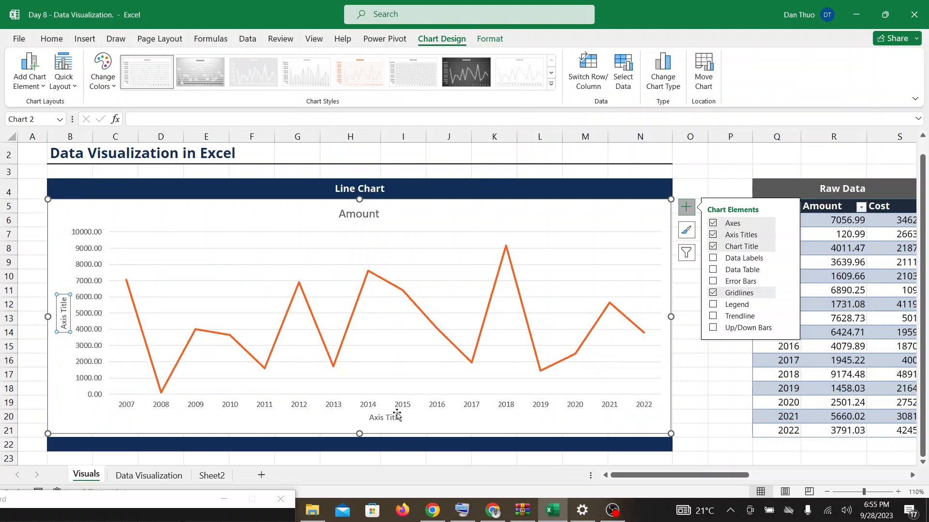
click(706, 187)
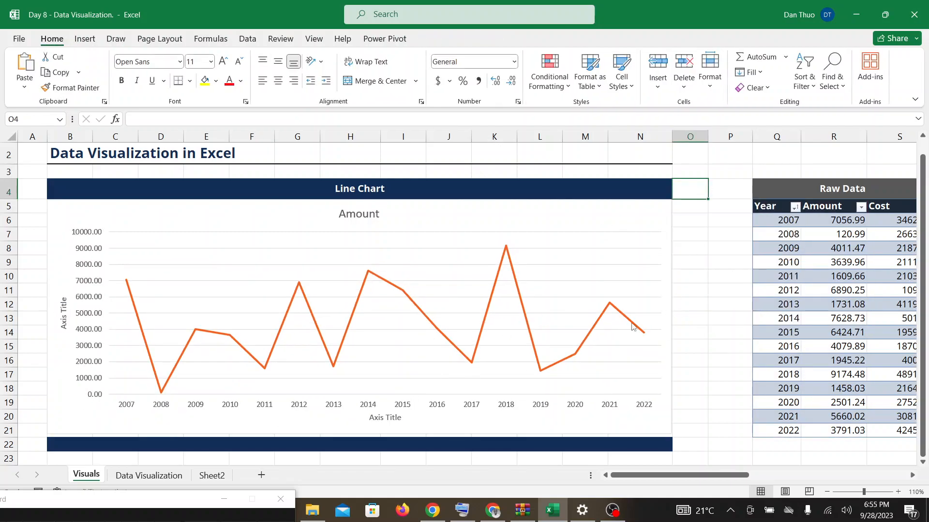
click(585, 298)
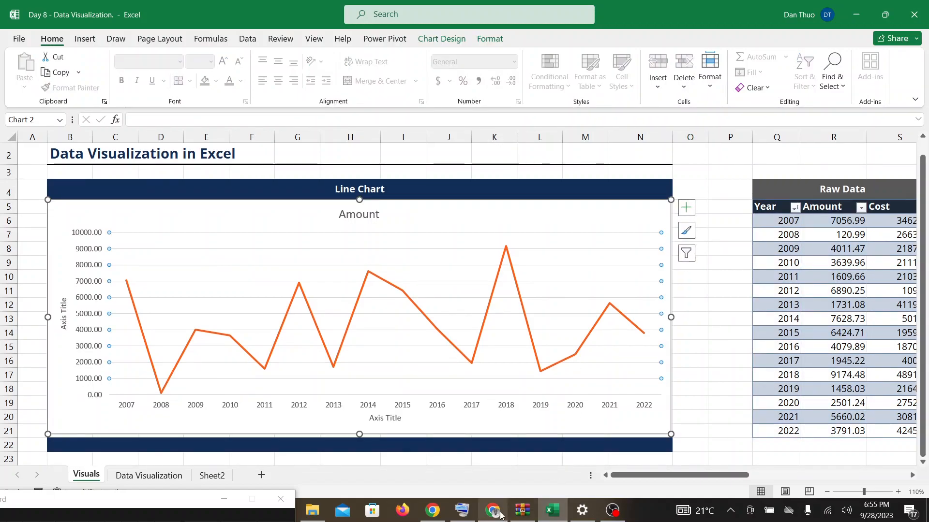
Check the Google Meet call in Chrome for feedback on adding axis titles, and return to Excel
click(497, 512)
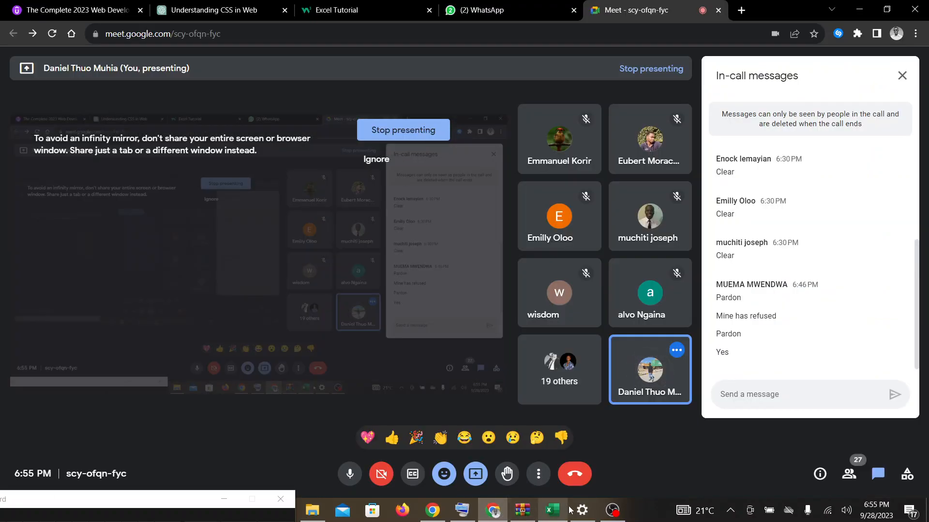
mouse_move(577, 510)
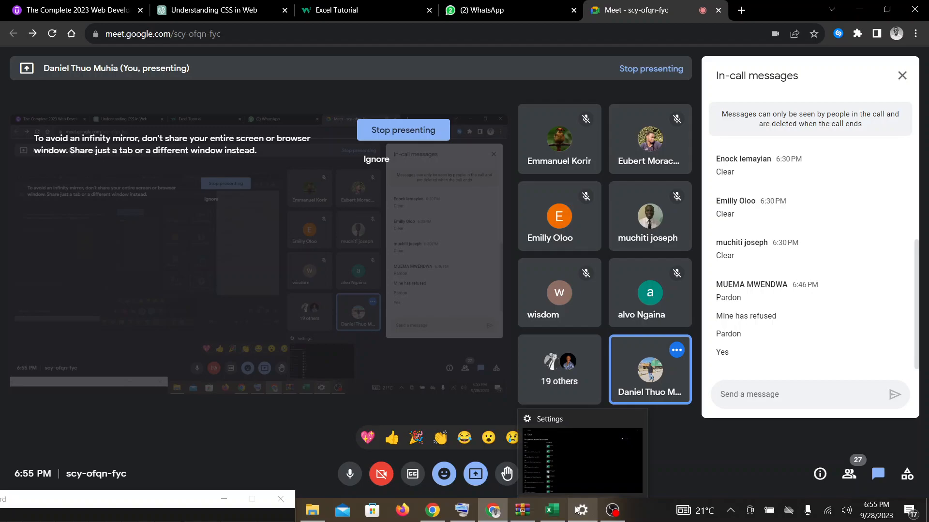
click(552, 511)
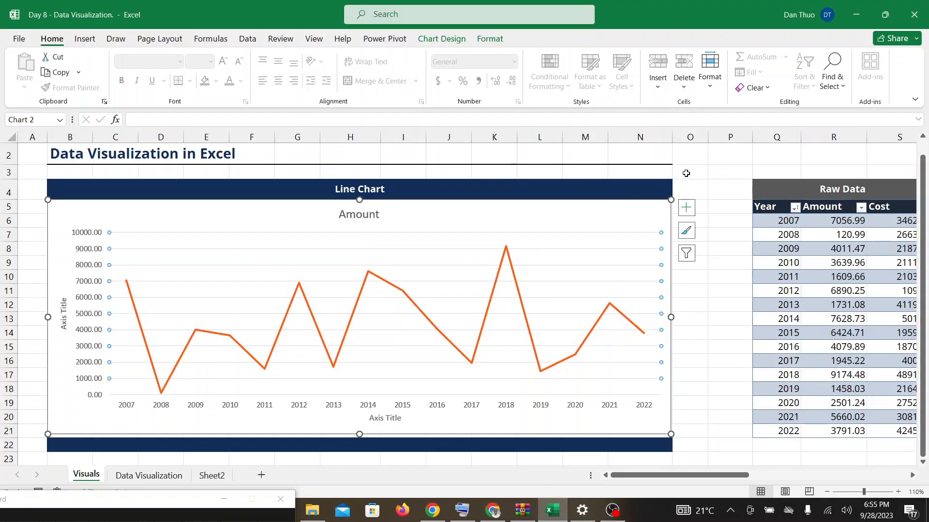
Repeat the axis titles demonstration by turning them off and on again for the line chart
click(686, 209)
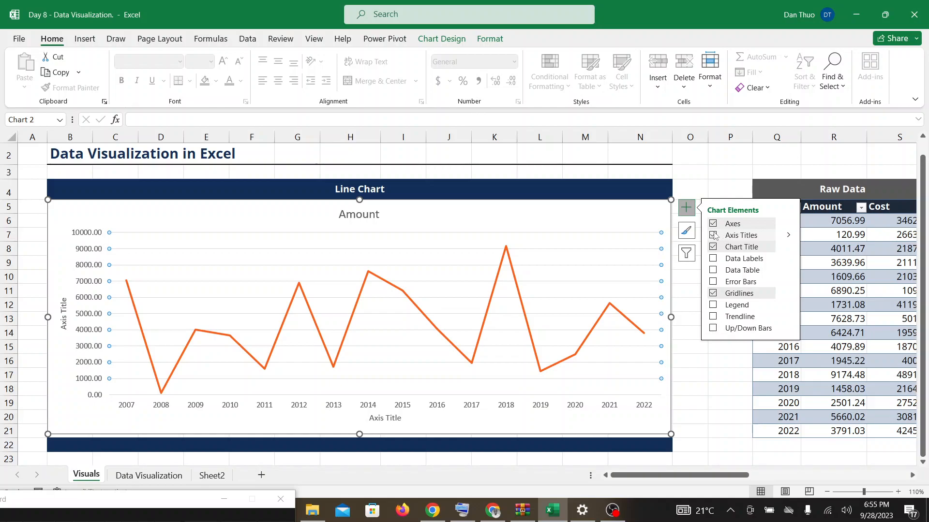
click(713, 235)
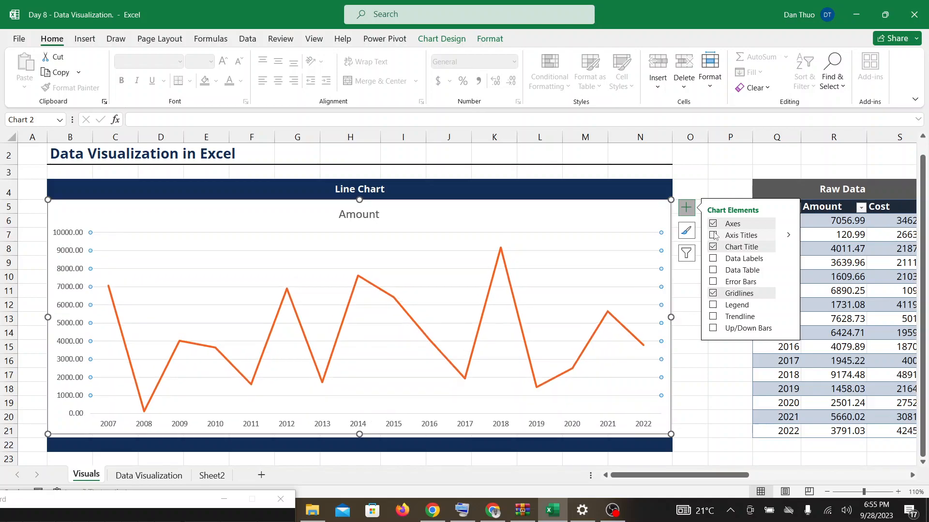
click(714, 236)
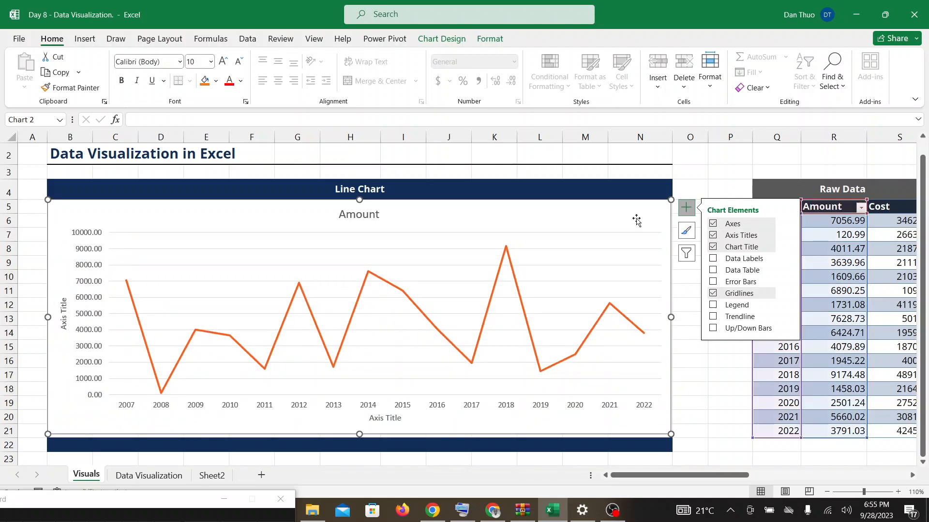
Select the horizontal axis title, check the Google Meet call in Chrome, and return to Excel
click(639, 240)
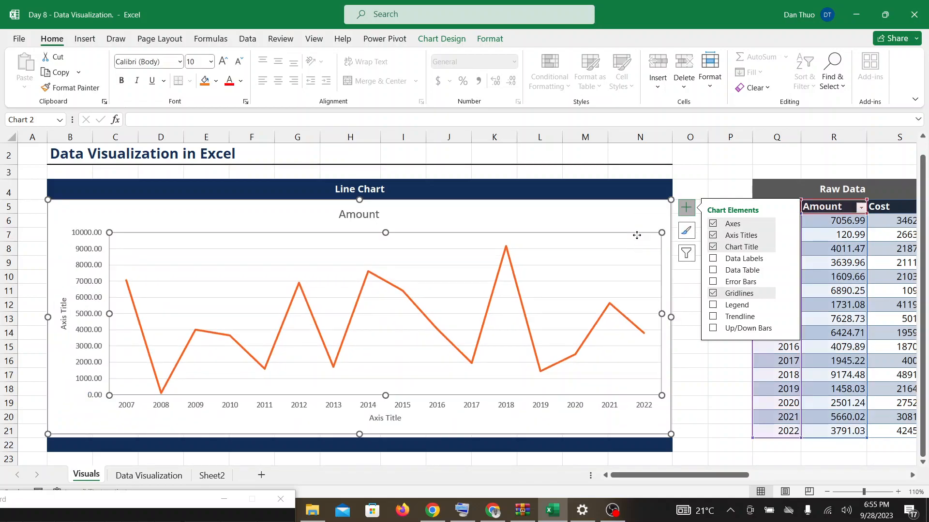
click(382, 417)
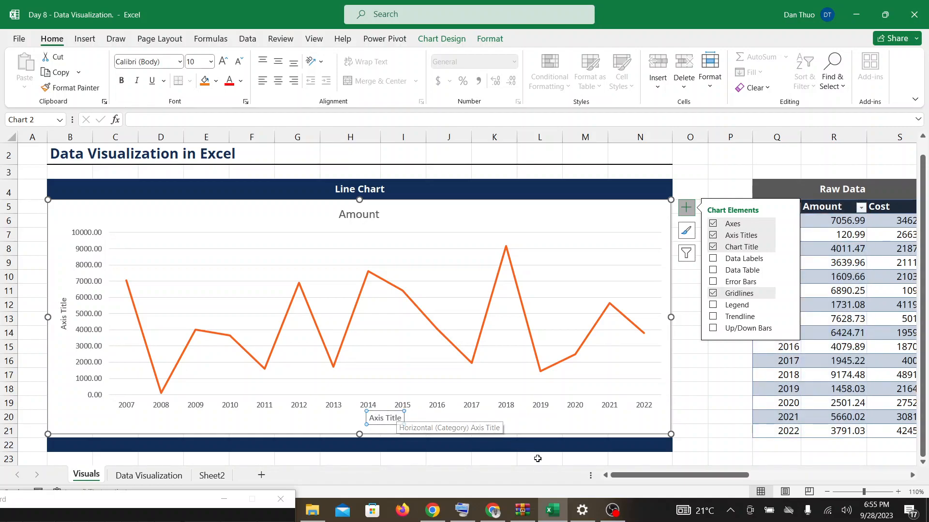
click(498, 519)
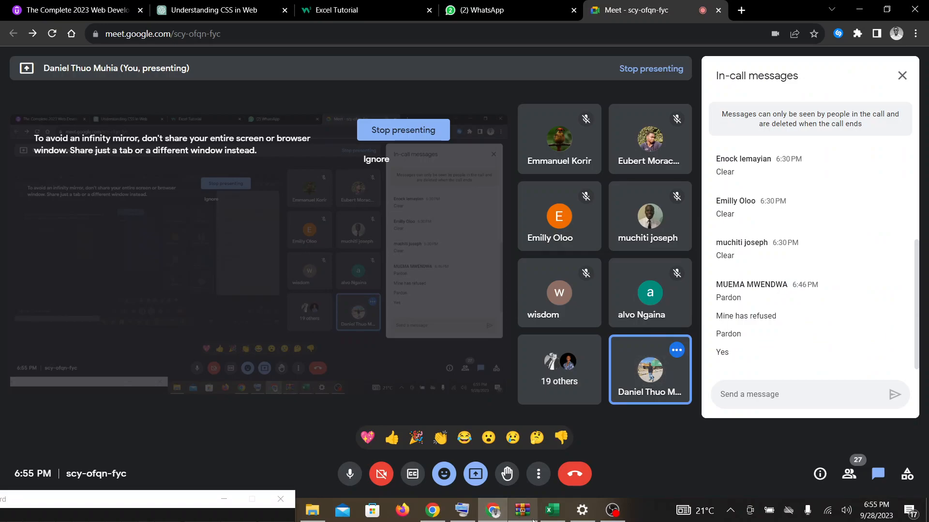
click(564, 521)
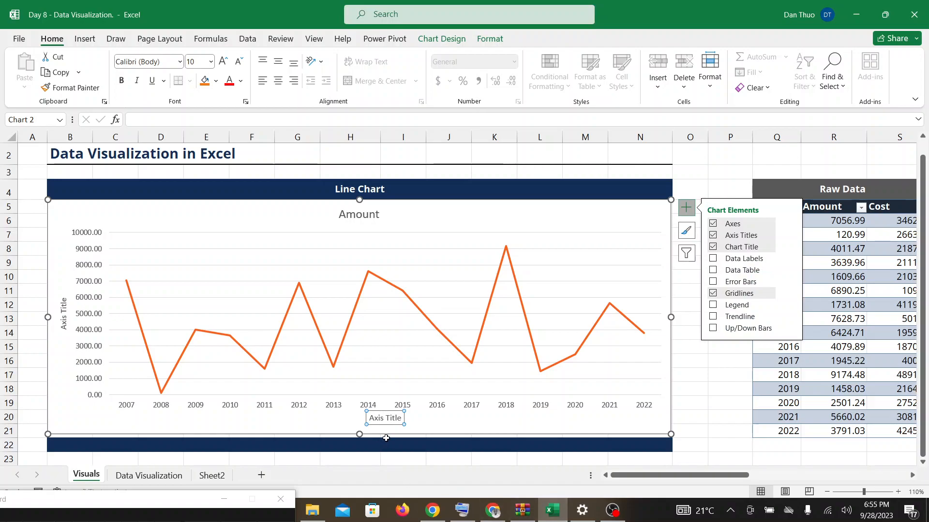
Replace the horizontal axis title's placeholder text with "Years"
click(401, 417)
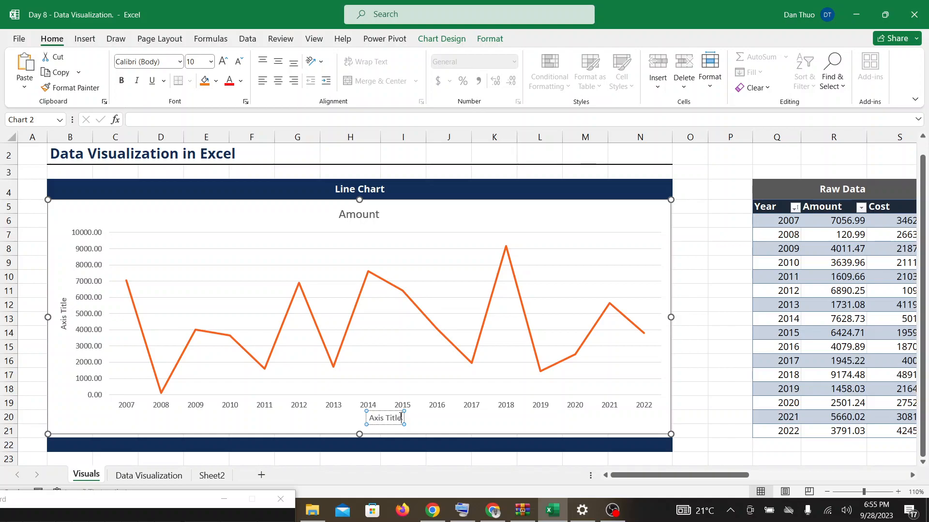
key(BackSpace)
key(BackSpace)
key(BackSpace)
key(BackSpace)
key(BackSpace)
key(BackSpace)
key(BackSpace)
key(BackSpace)
key(BackSpace)
key(BackSpace)
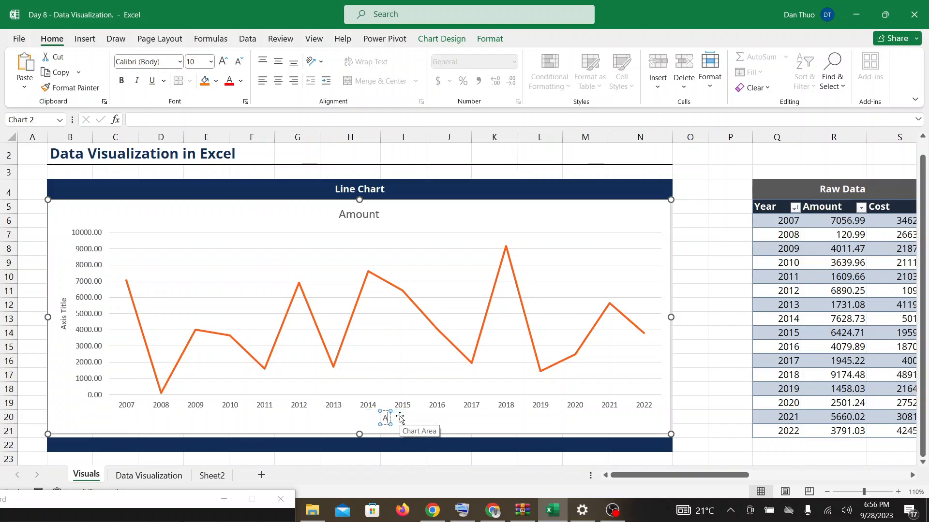
text(Years)
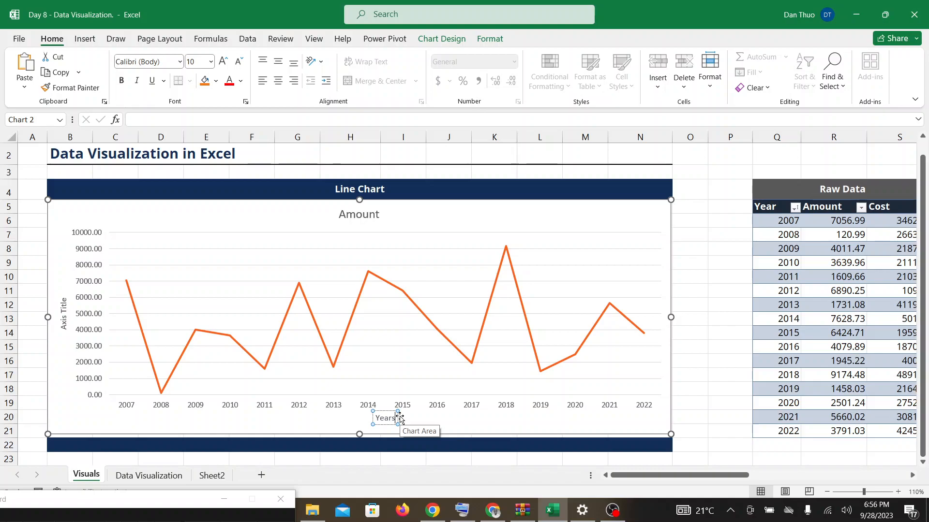
click(445, 416)
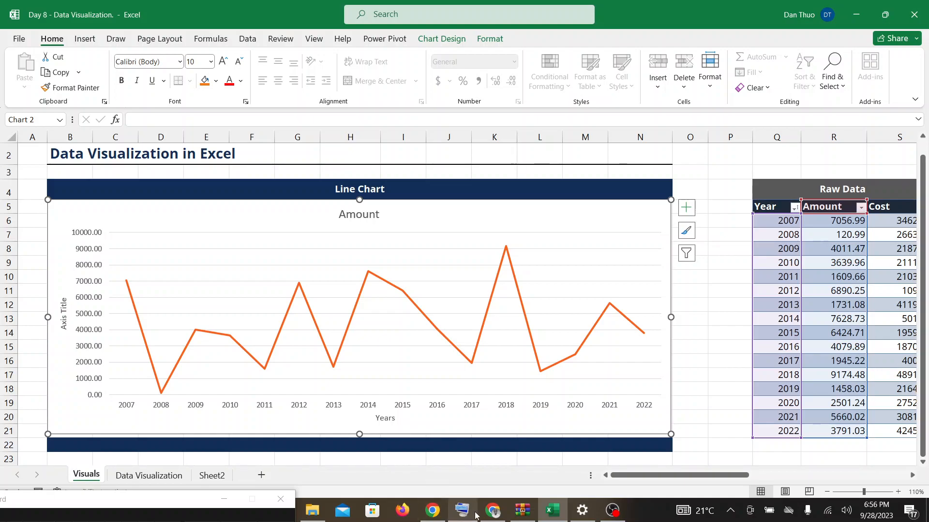
Delete the vertical axis title and reset both axis titles by turning them off and on
click(66, 314)
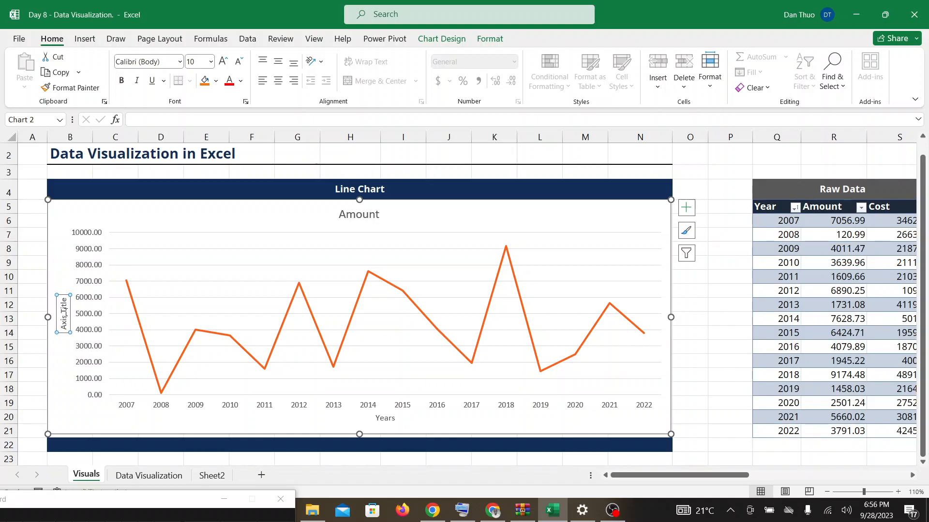
key(Delete)
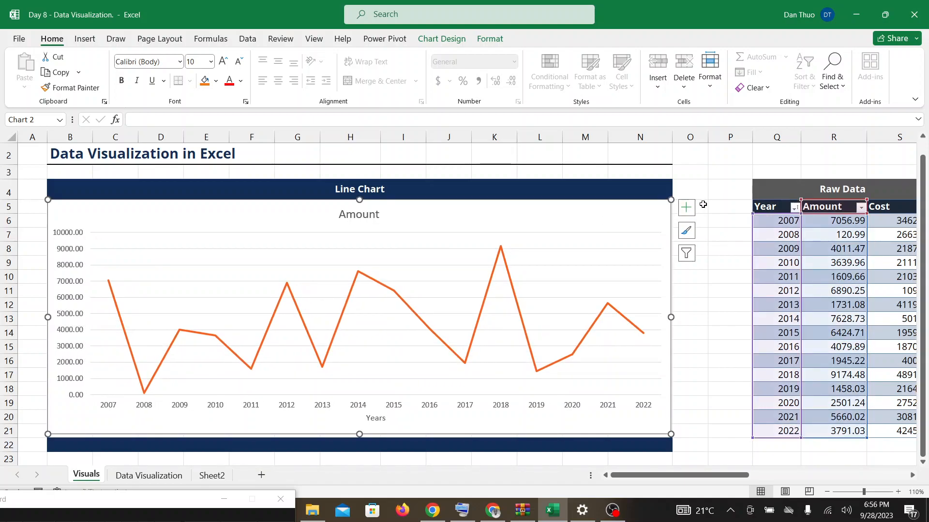
click(686, 208)
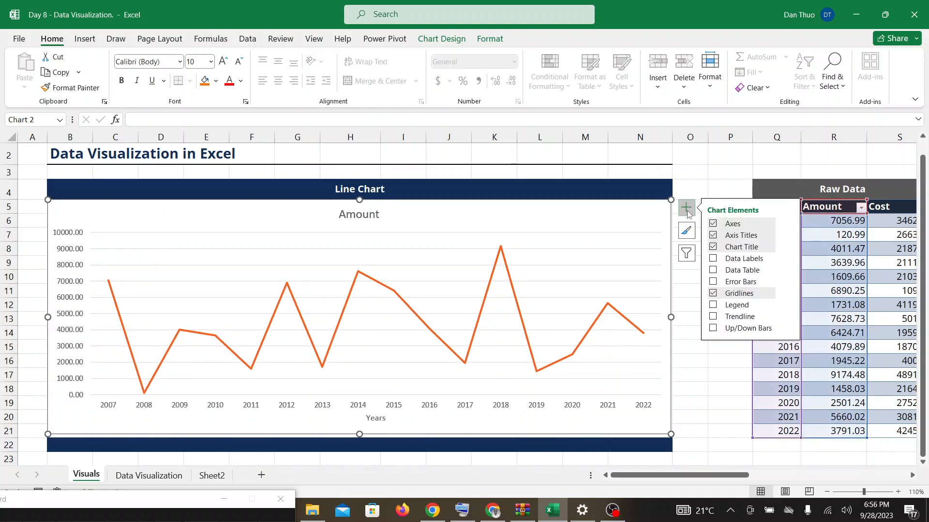
click(713, 236)
click(713, 236)
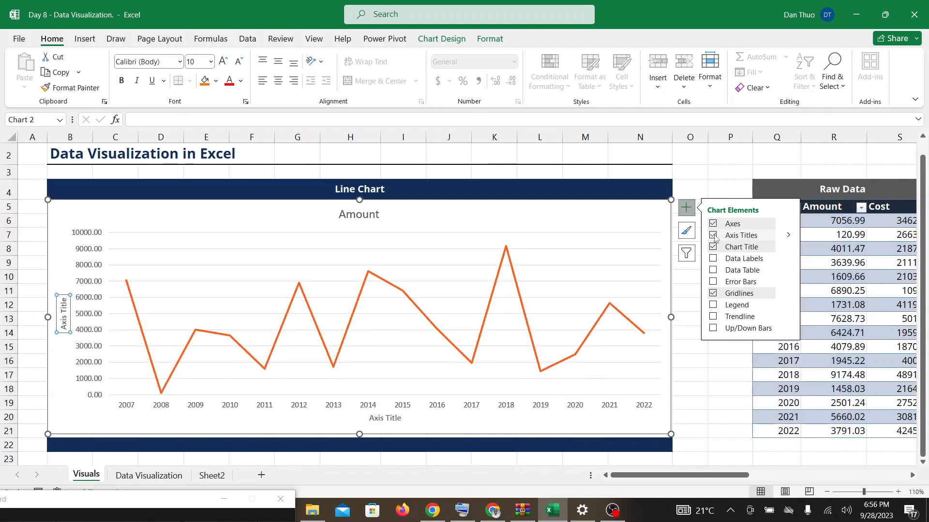
Rename the horizontal axis title of the Amount line chart as "Years"
click(371, 419)
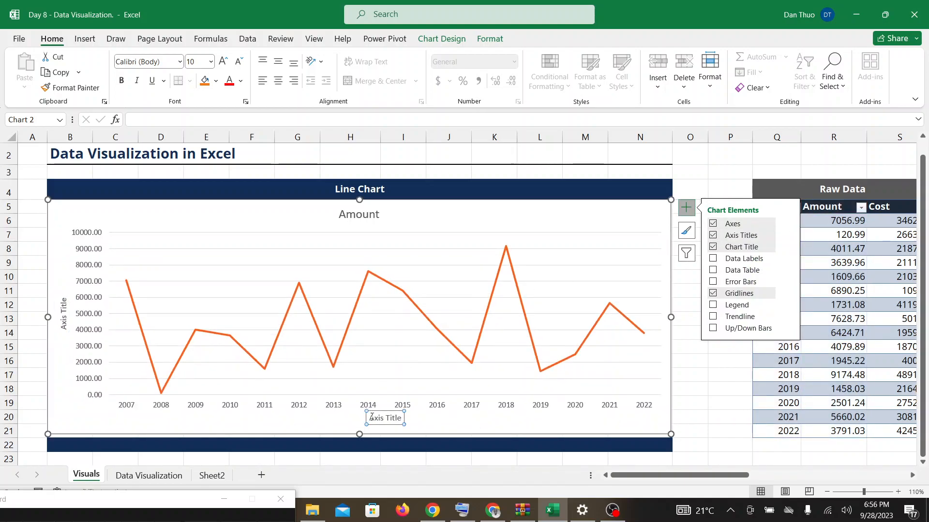
click(401, 419)
key(BackSpace)
key(BackSpace)
key(BackSpace)
key(BackSpace)
key(BackSpace)
key(BackSpace)
key(BackSpace)
key(BackSpace)
key(BackSpace)
key(BackSpace)
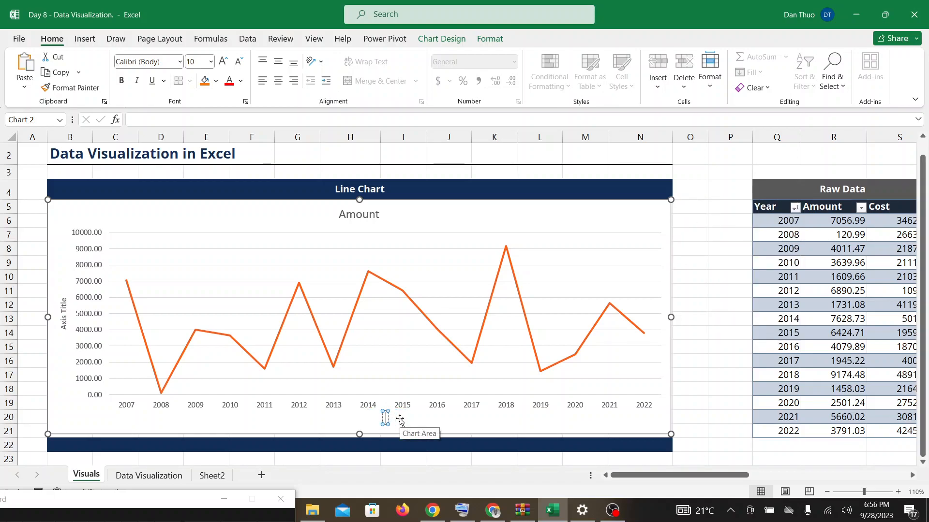
text(Year)
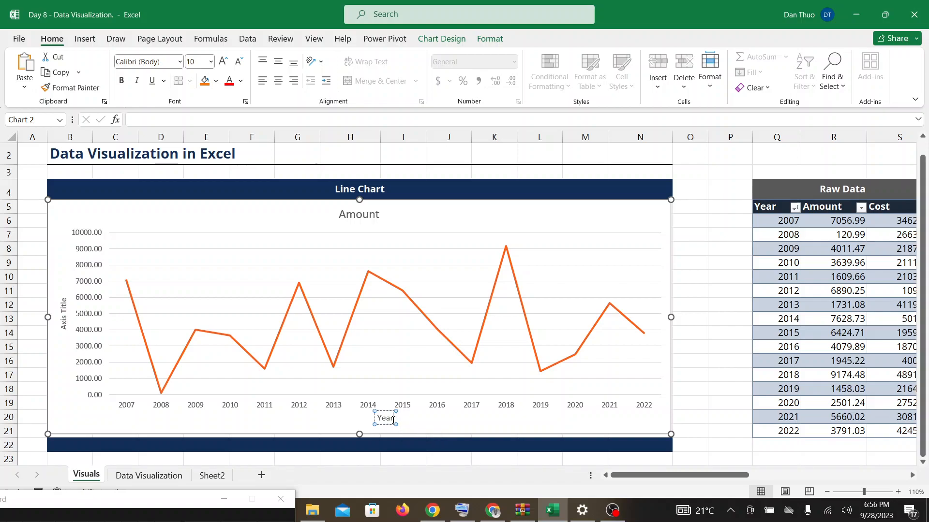
text(s)
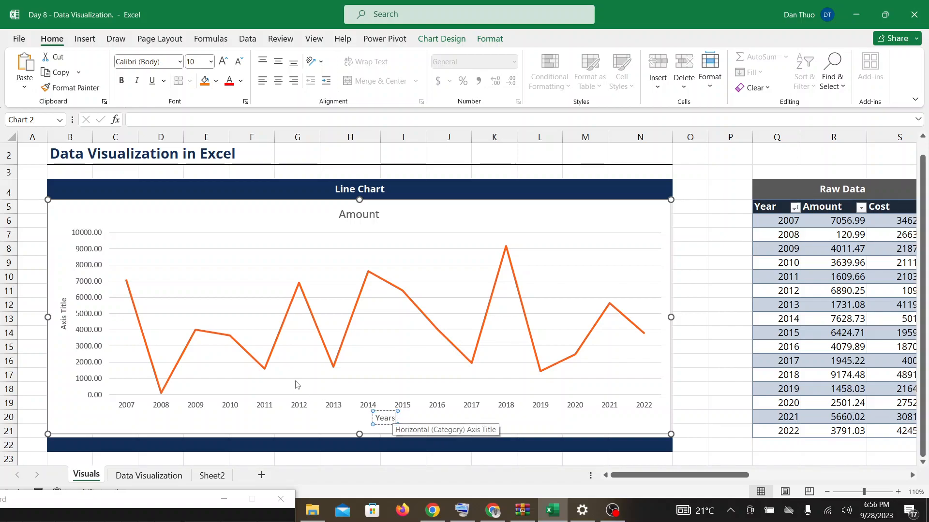
Rename the vertical axis title of the Amount line chart as "amount"
click(64, 314)
double_click(65, 313)
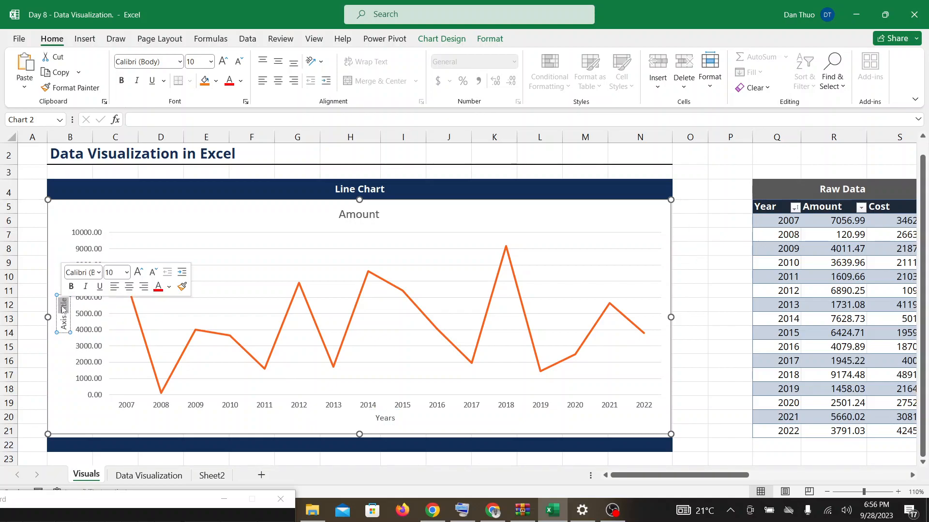
key(BackSpace)
key(BackSpace)
key(BackSpace)
key(BackSpace)
key(BackSpace)
key(BackSpace)
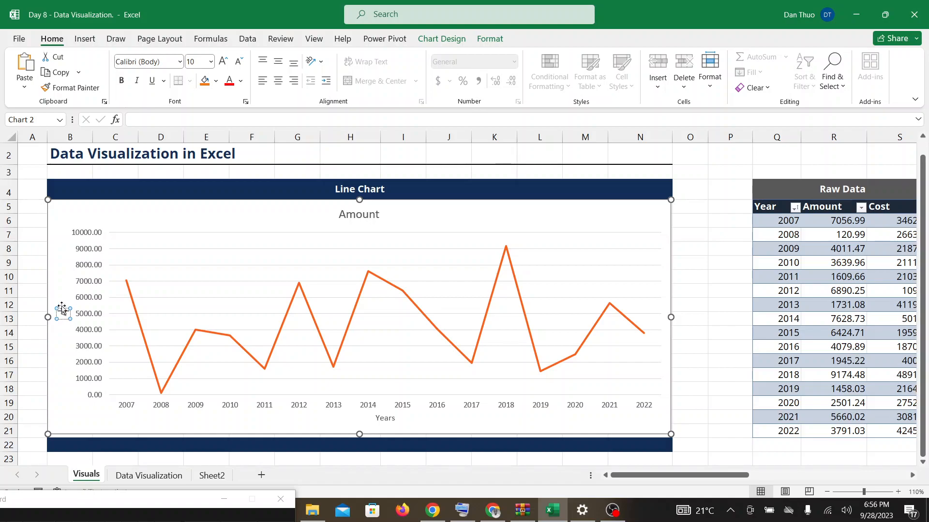
text(amount)
click(252, 223)
Check the Google Meet call in Chrome repeatedly for feedback on the renamed axis titles, returning to the Excel chart each time
click(493, 511)
click(554, 511)
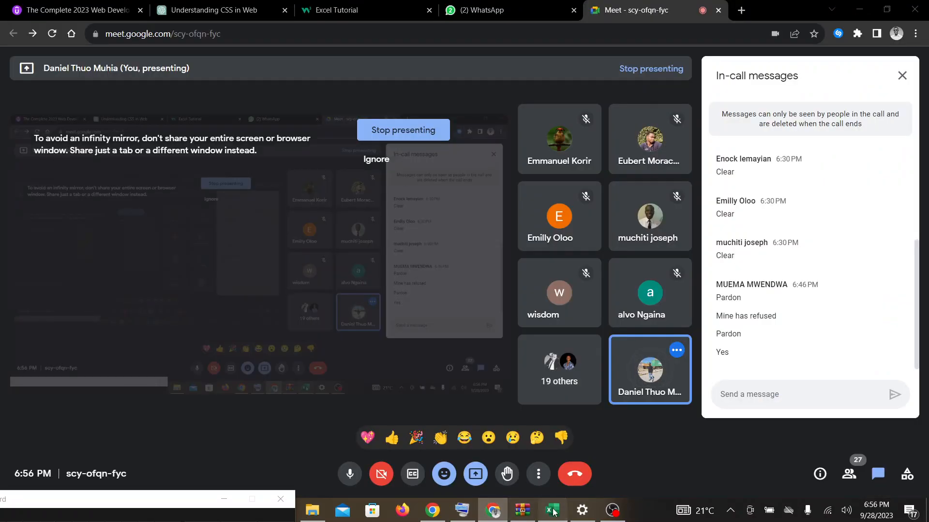
mouse_move(368, 271)
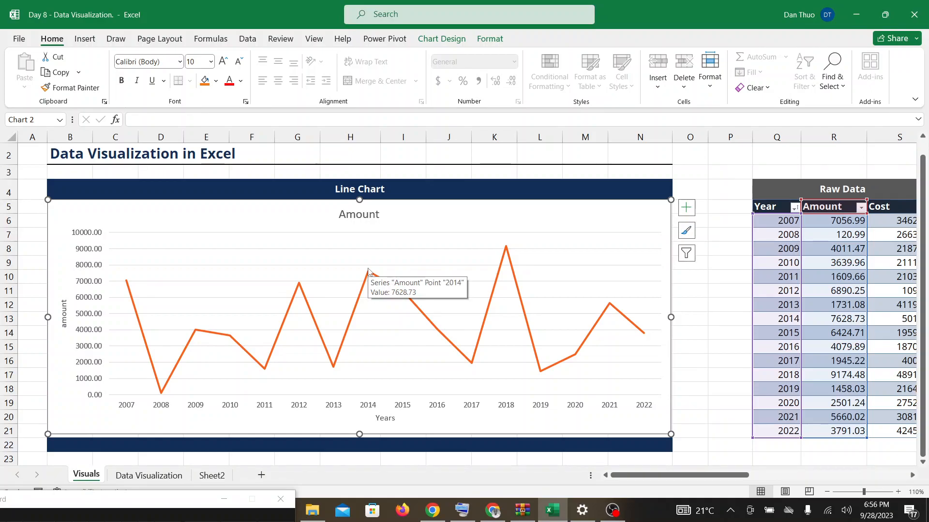
click(494, 510)
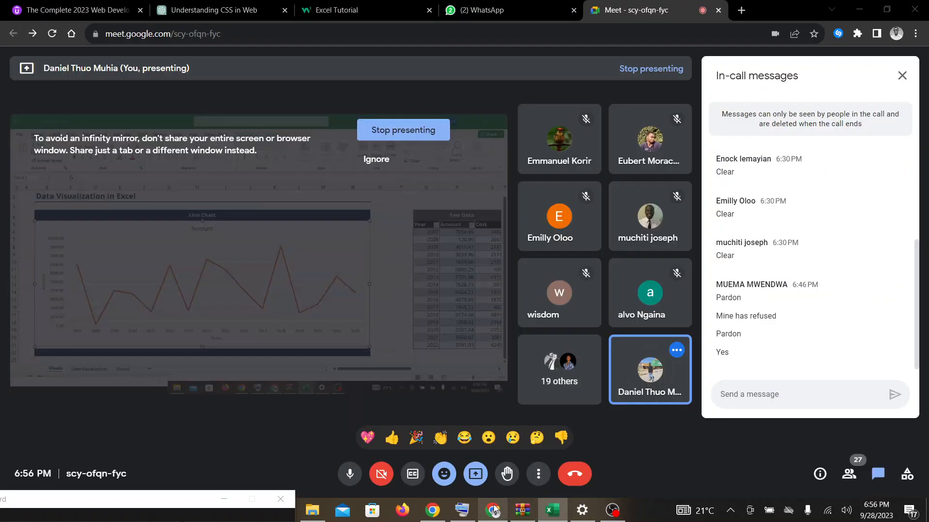
click(556, 511)
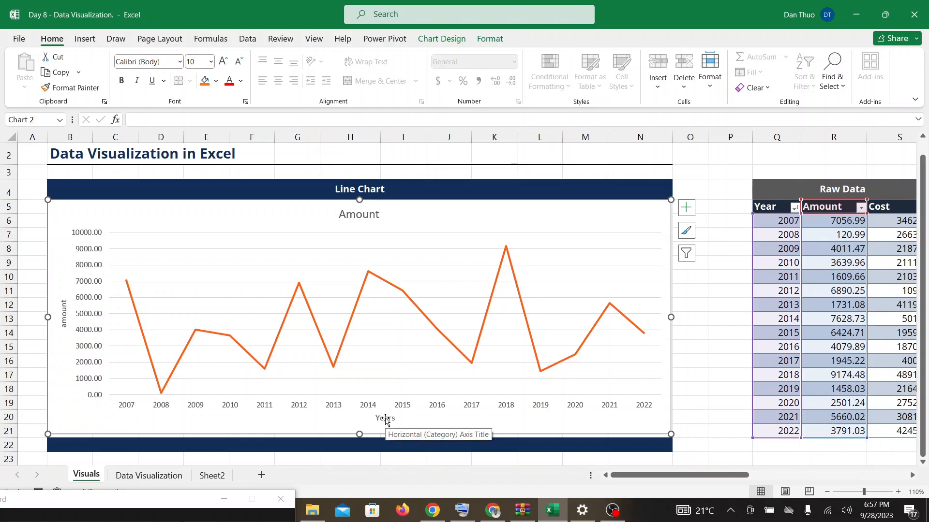
click(493, 511)
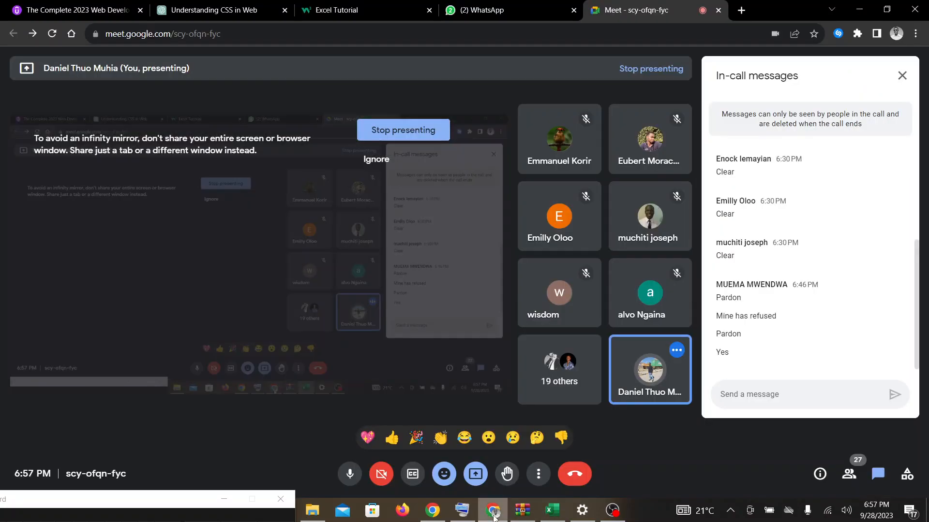
click(554, 510)
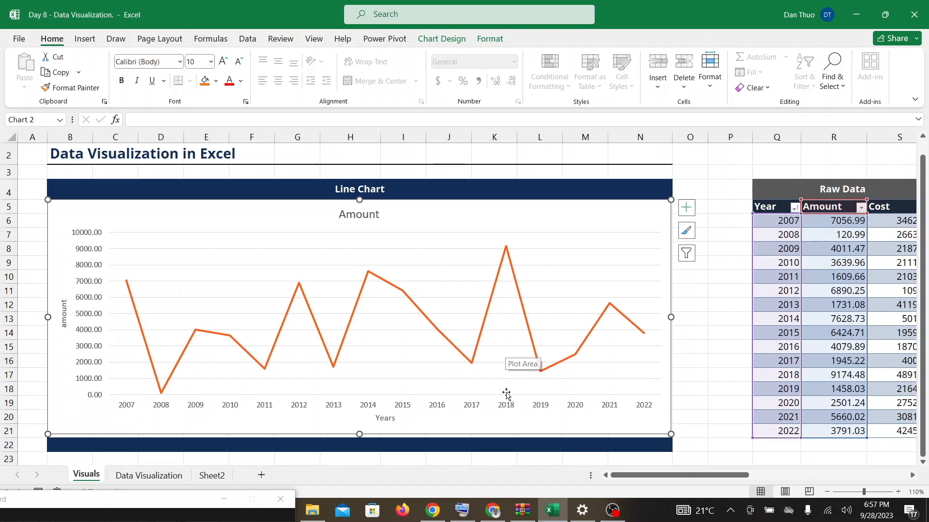
Switch to the Google Meet call in Chrome, look through the earlier in-call messages, and return to the Excel chart
click(492, 516)
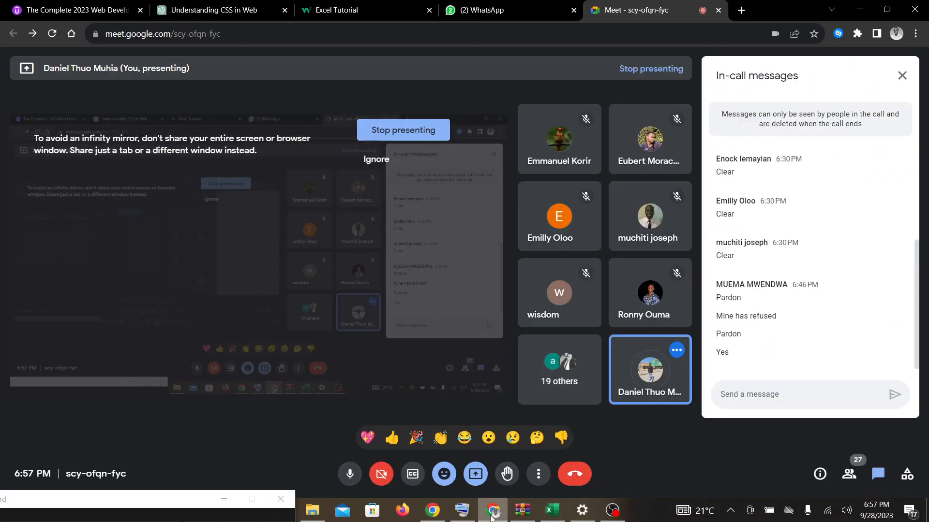
scroll(810, 262, up, 3)
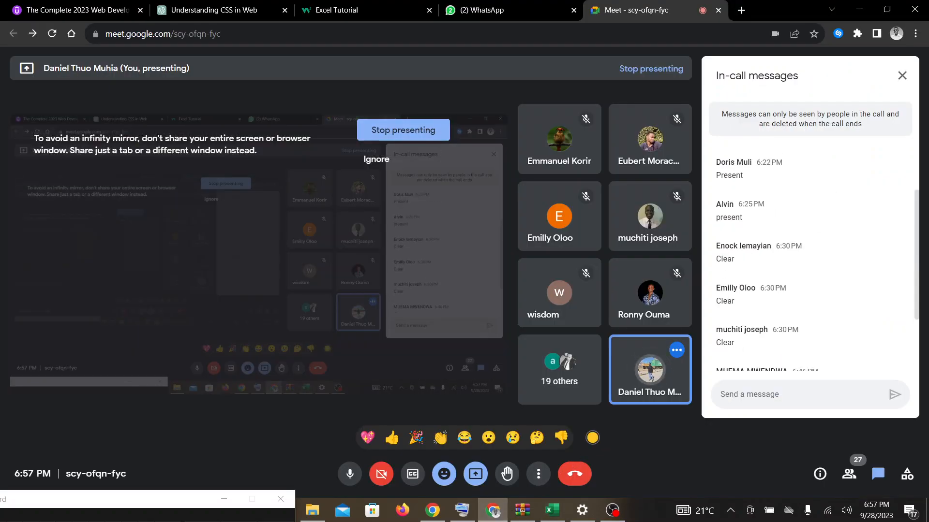
click(552, 515)
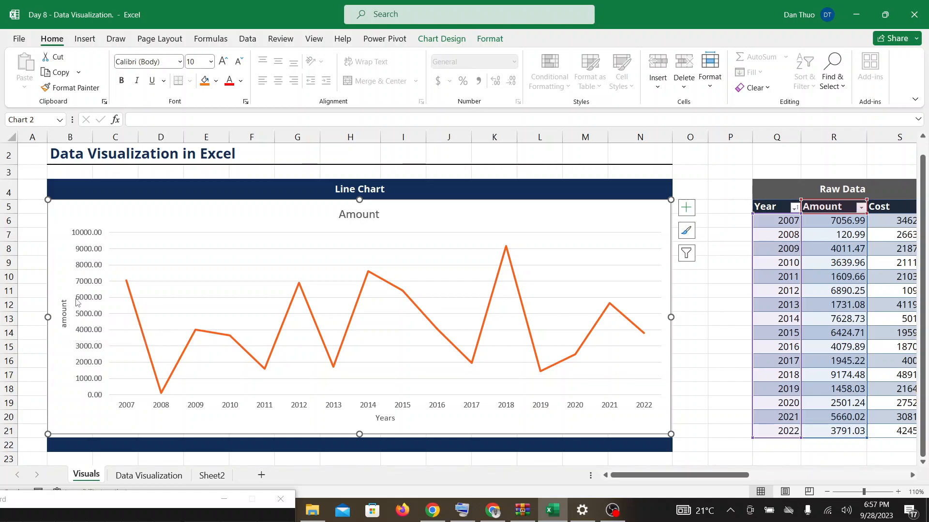
Turn the line chart's title off and on again, and rename it "Amount By Year"
click(688, 208)
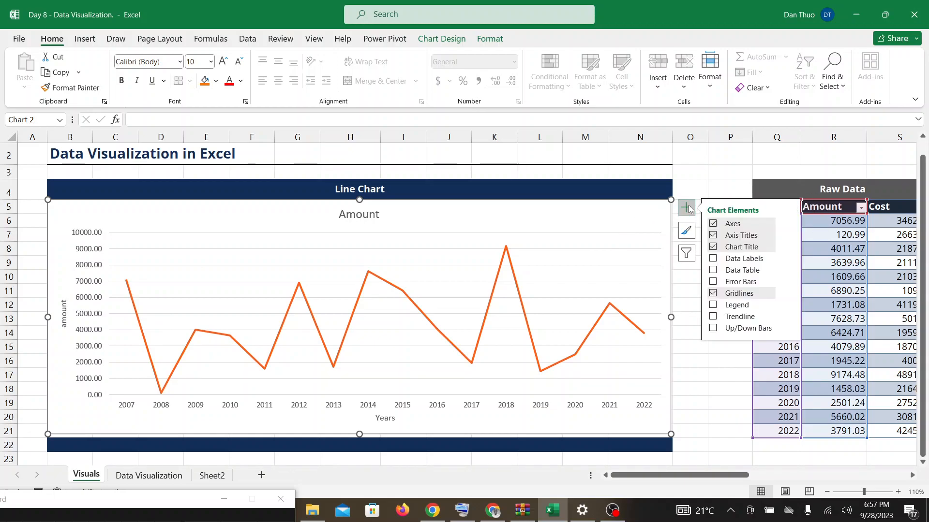
click(713, 247)
click(714, 248)
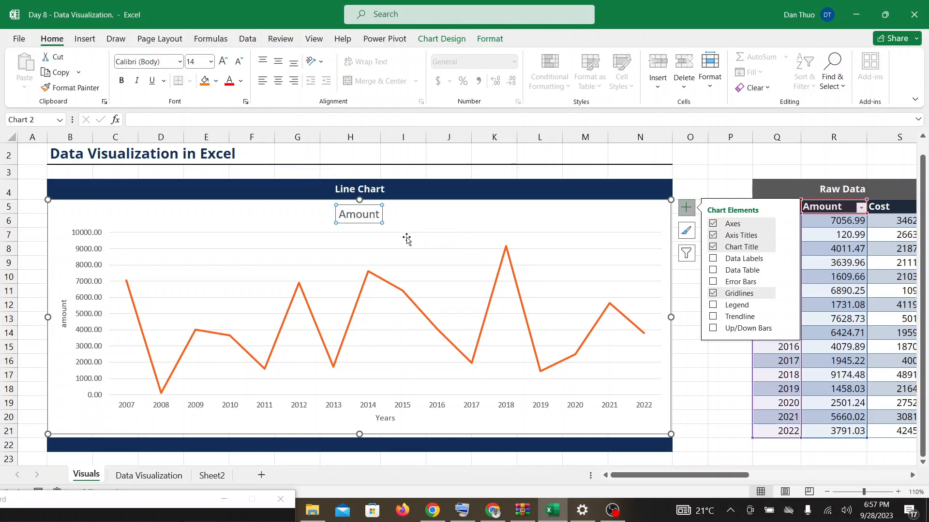
click(379, 214)
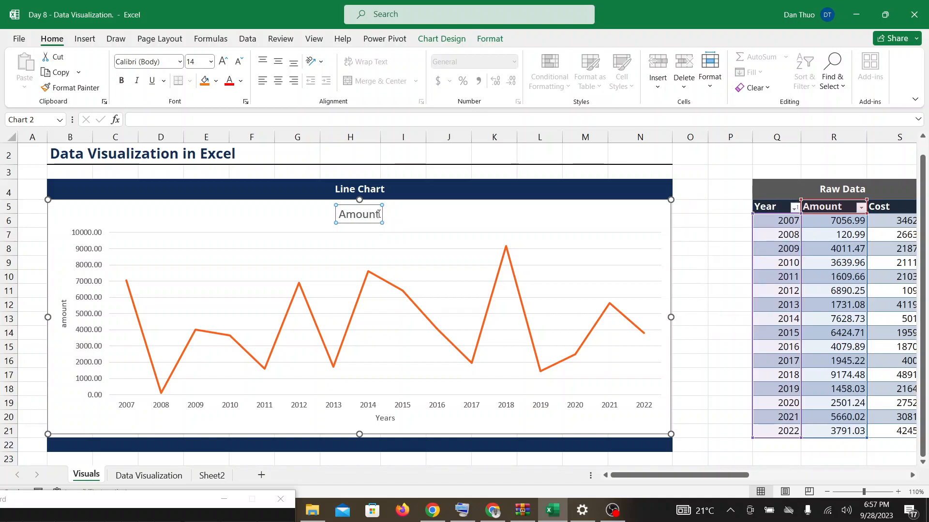
click(379, 213)
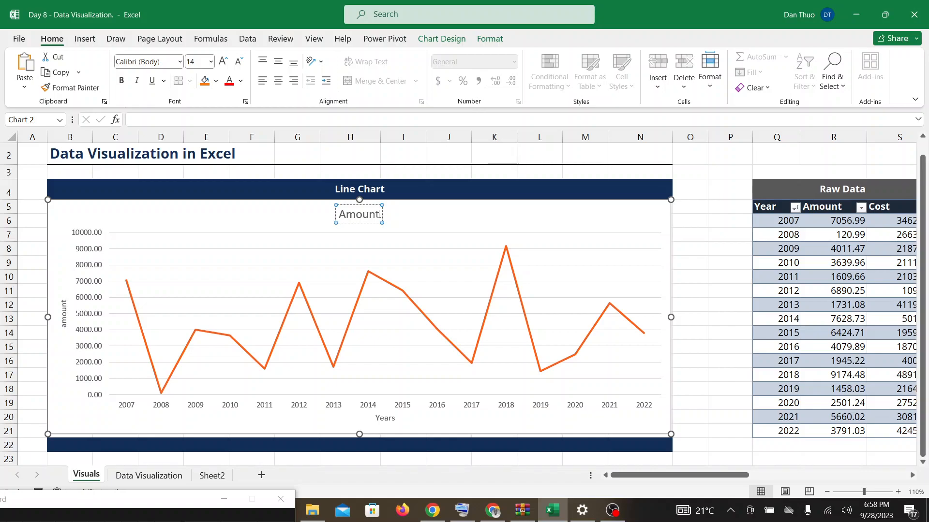
text(By Year)
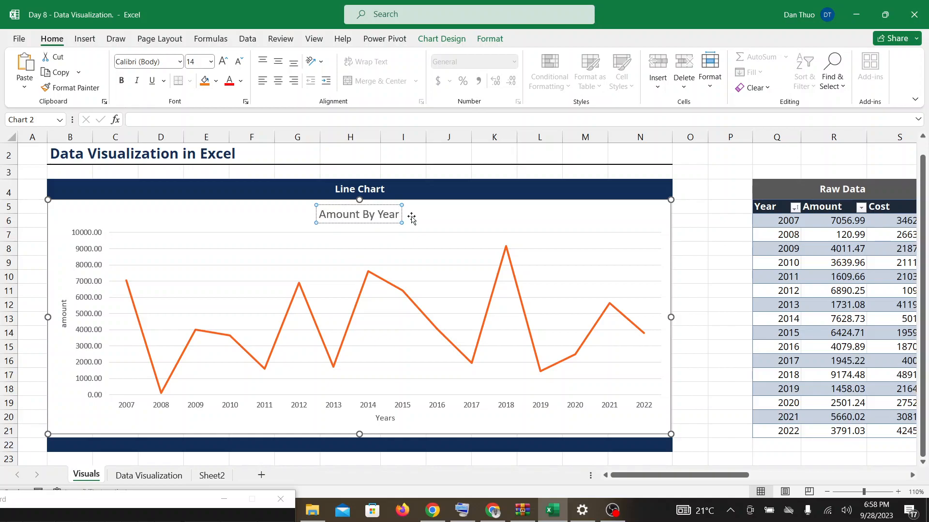
click(466, 232)
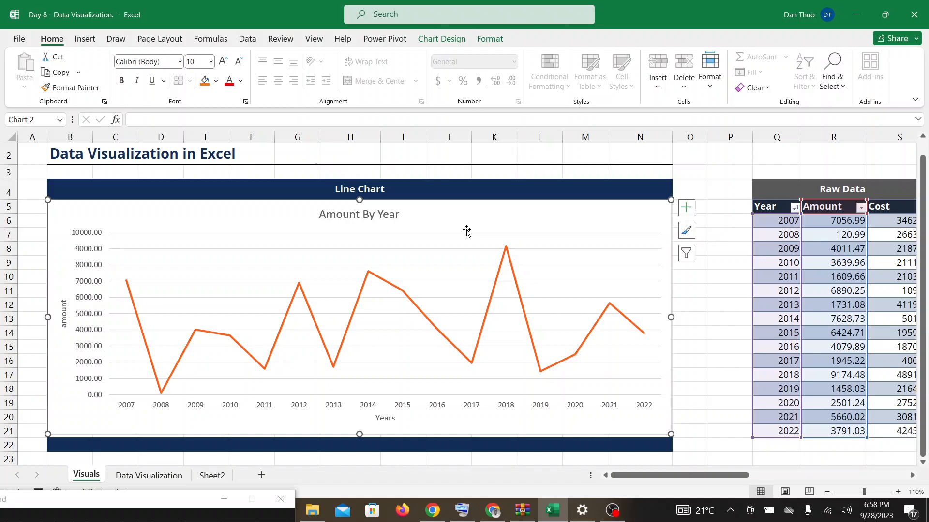
Change the last word of the chart title so that it reads "Amount By Years"
click(383, 215)
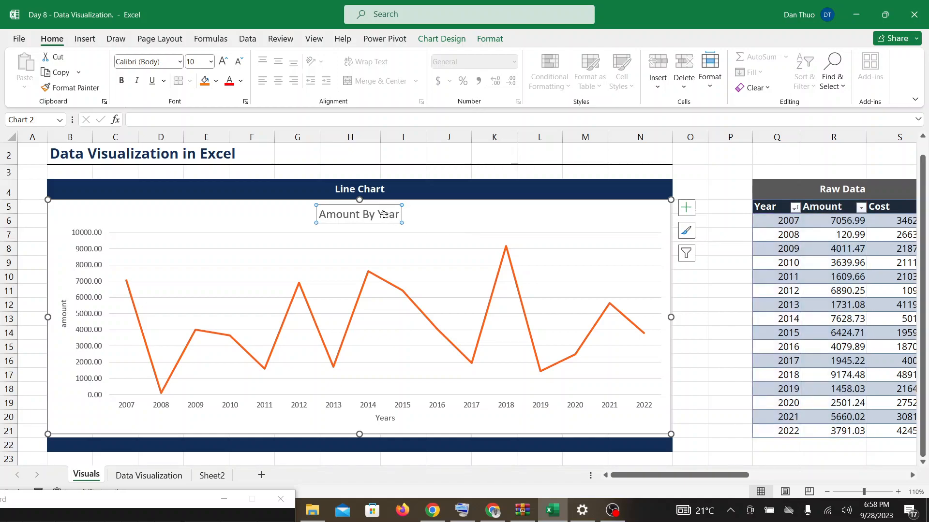
double_click(384, 214)
click(398, 214)
text(s)
click(421, 222)
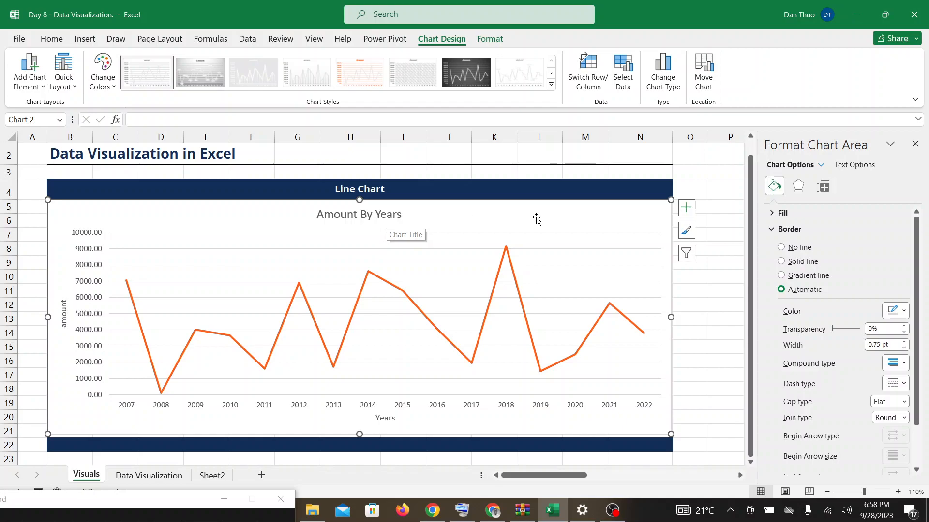
Check the Google Meet call in Chrome, return to Excel, and point out the chart title and both axis titles by selecting each
click(493, 511)
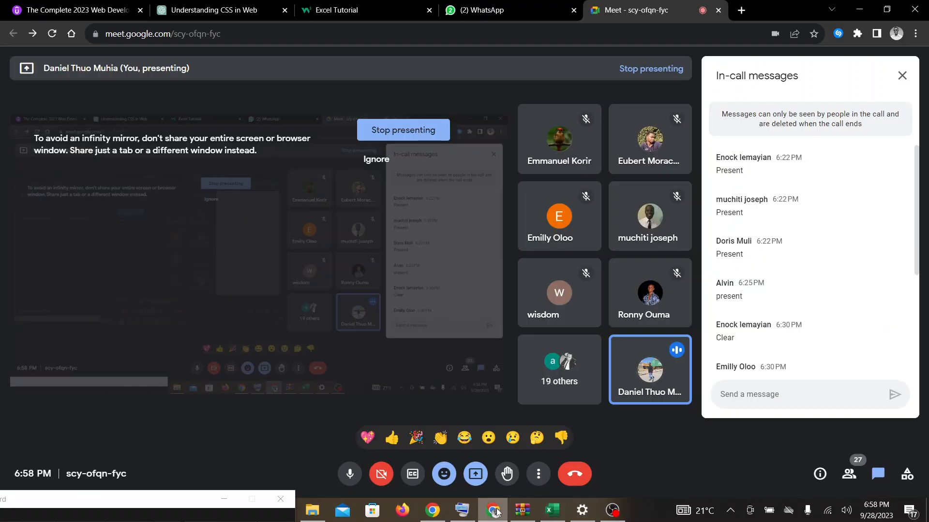
click(553, 510)
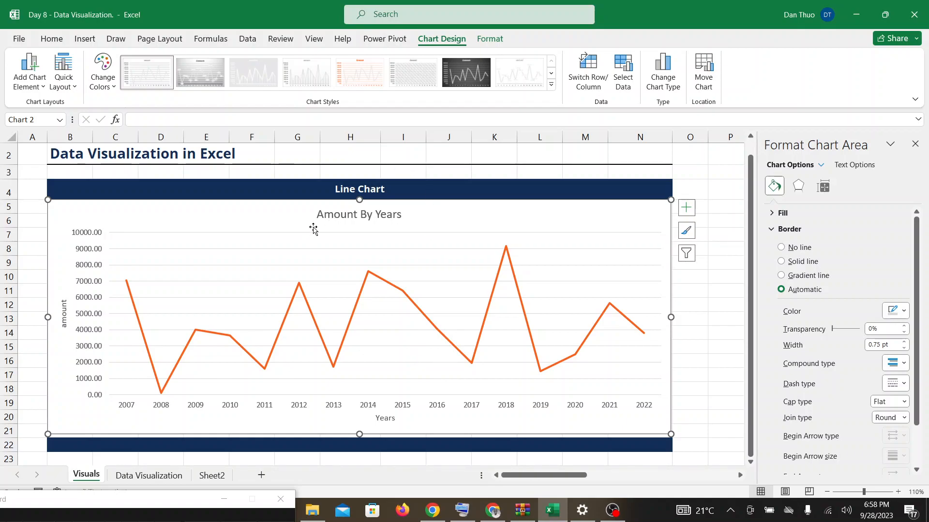
click(336, 215)
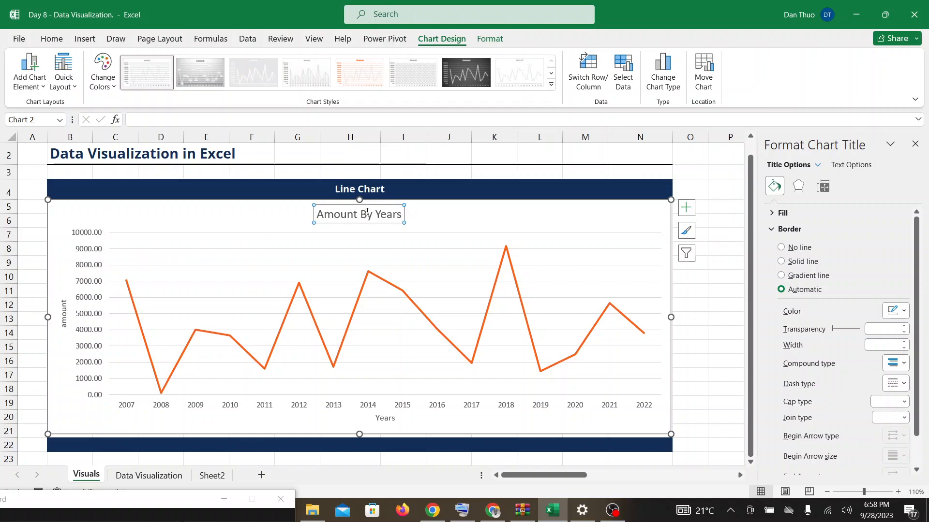
click(62, 314)
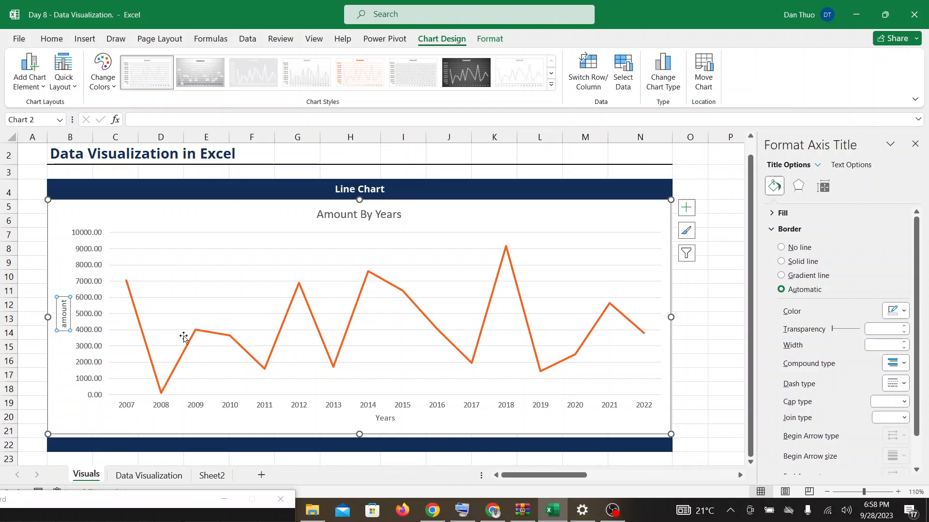
click(386, 418)
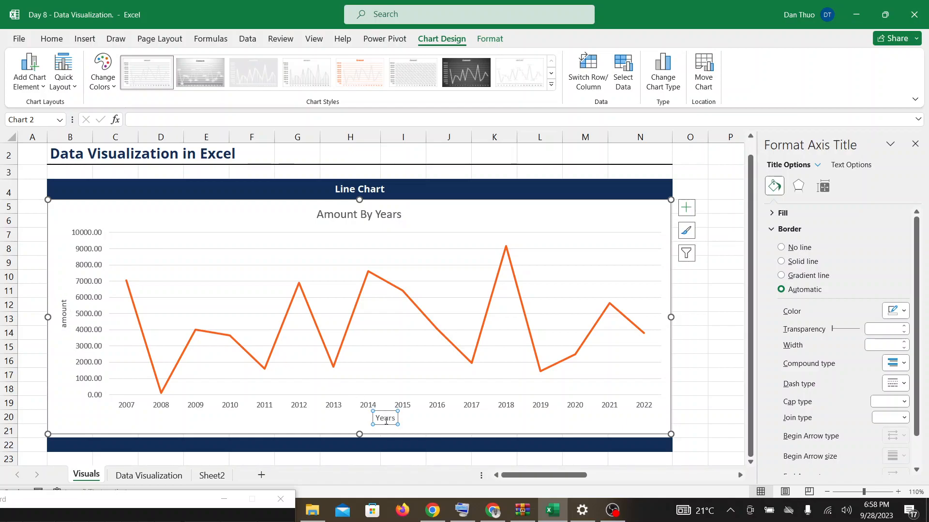
Make the "Amount By Years" chart title bold
click(373, 214)
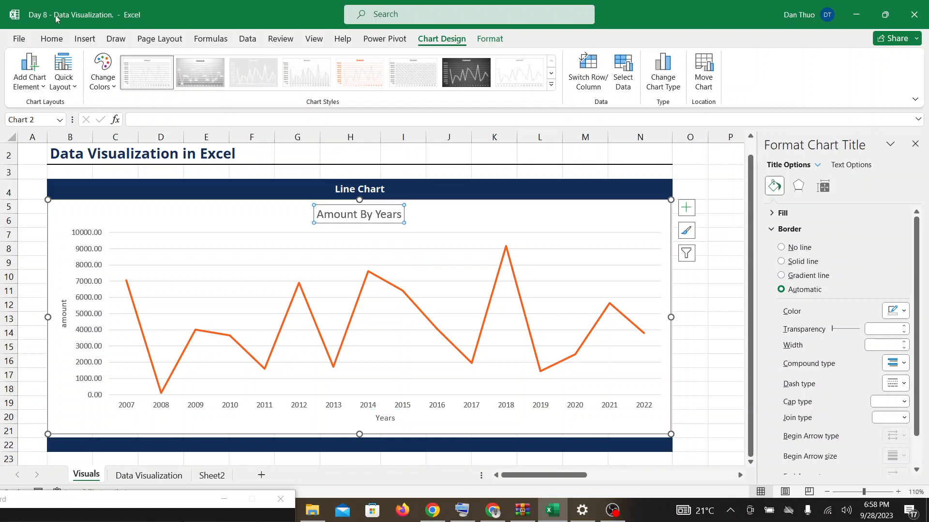
click(47, 40)
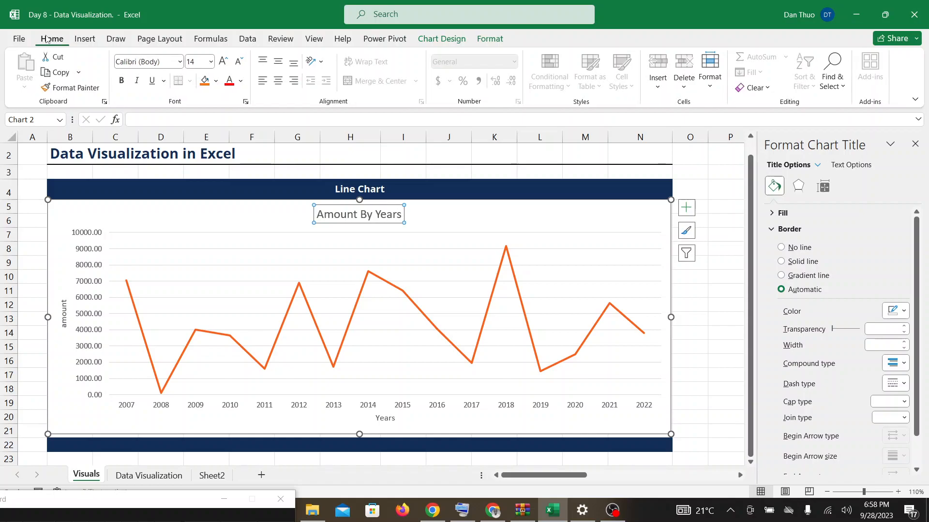
click(122, 81)
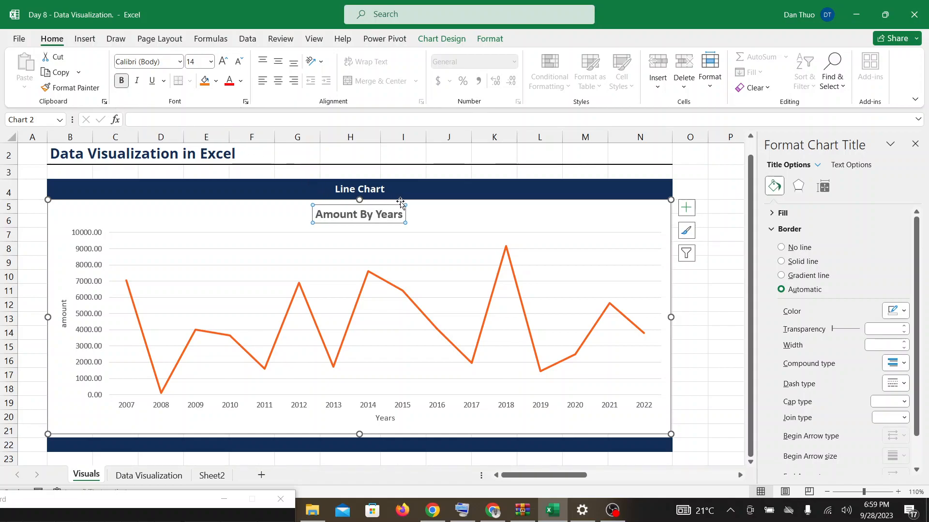
click(446, 223)
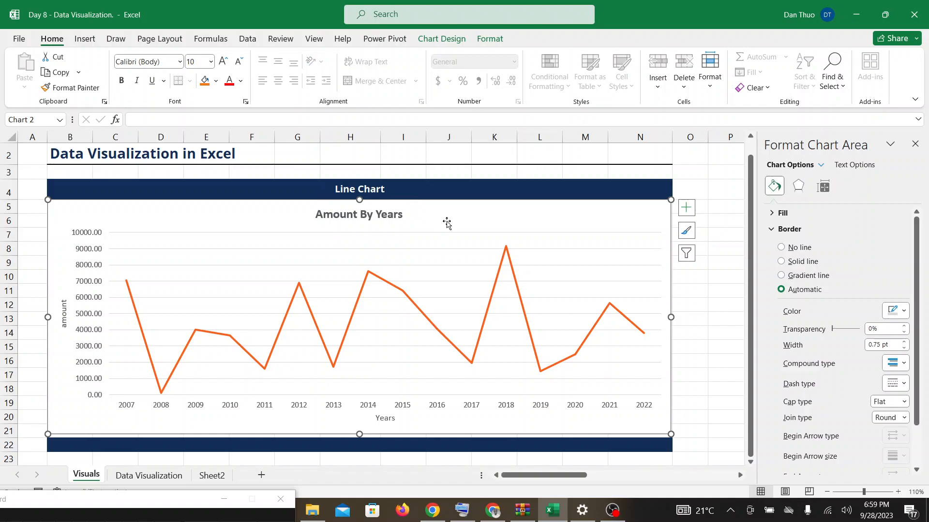
click(336, 214)
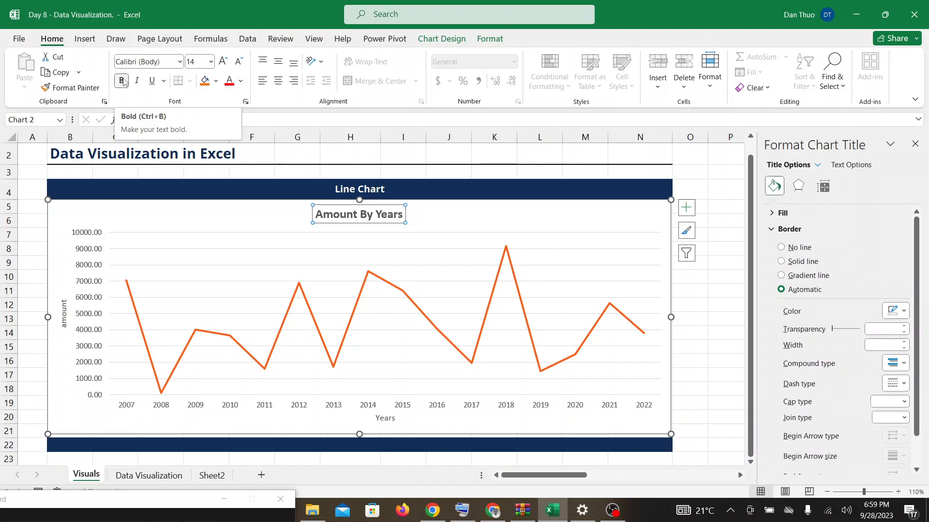
click(452, 213)
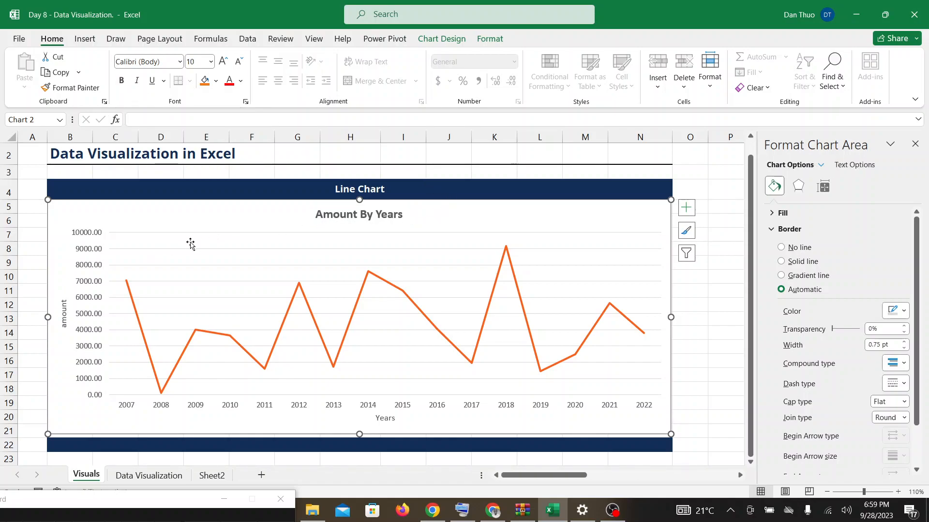
Make the vertical "amount" and horizontal "Years" axis titles bold, checking the Google Meet call in Chrome between the two
click(64, 314)
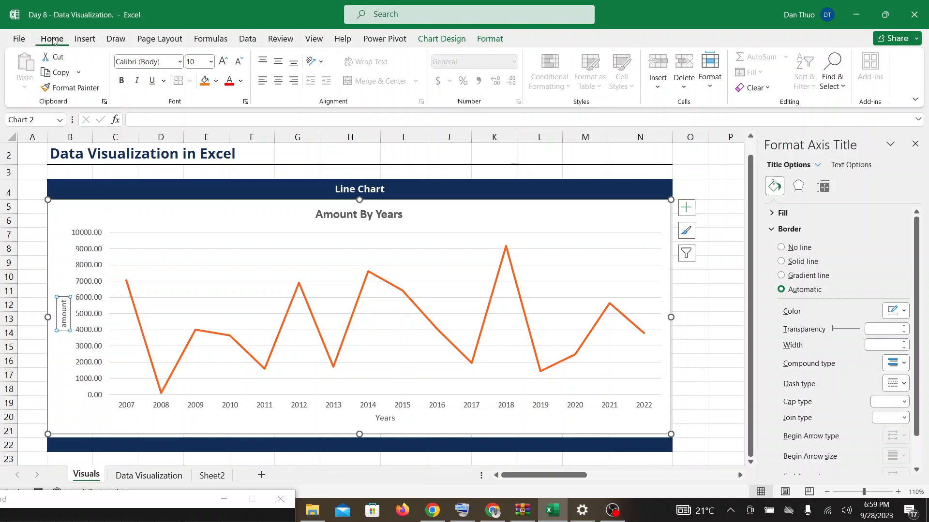
click(122, 81)
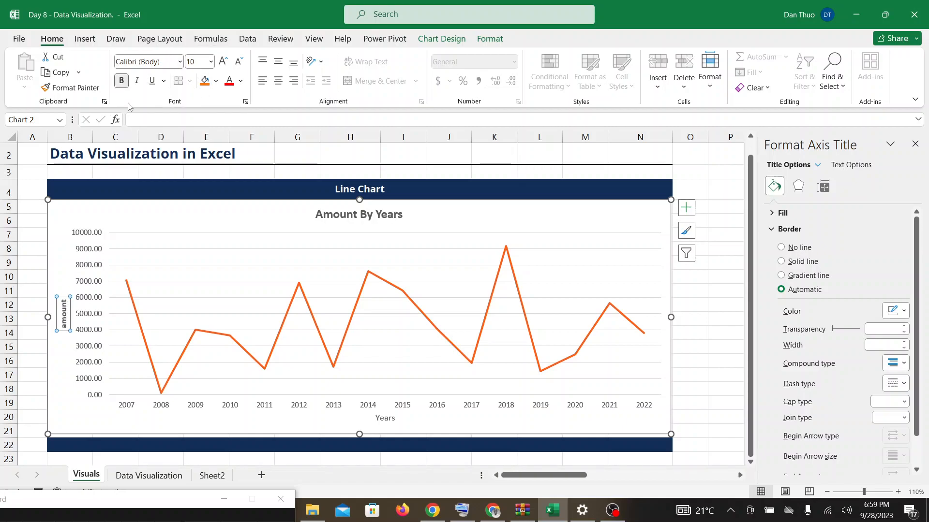
click(387, 418)
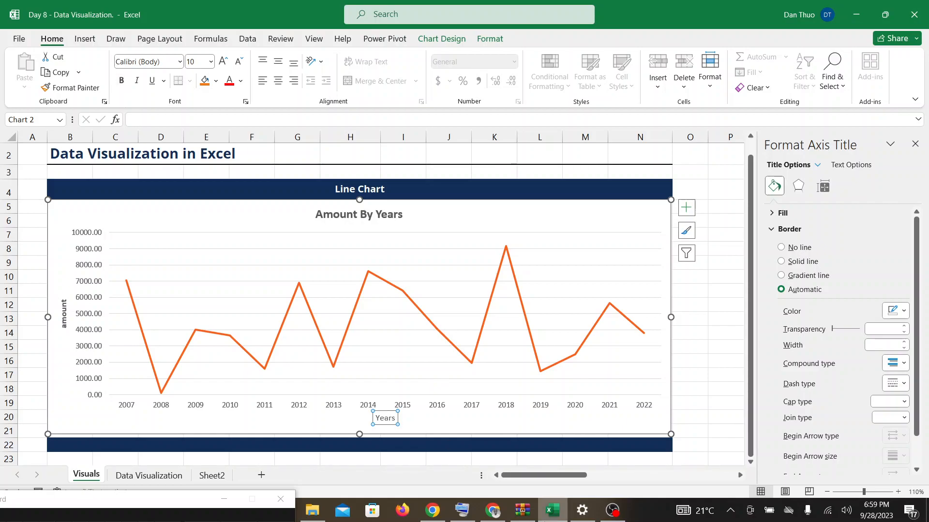
click(494, 513)
mouse_move(552, 510)
scroll(810, 271, down, 4)
click(552, 510)
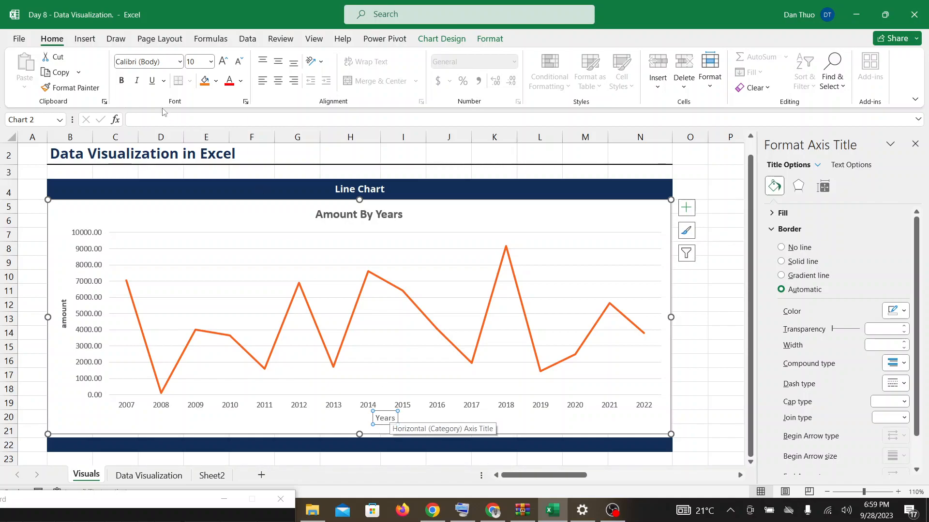
click(122, 81)
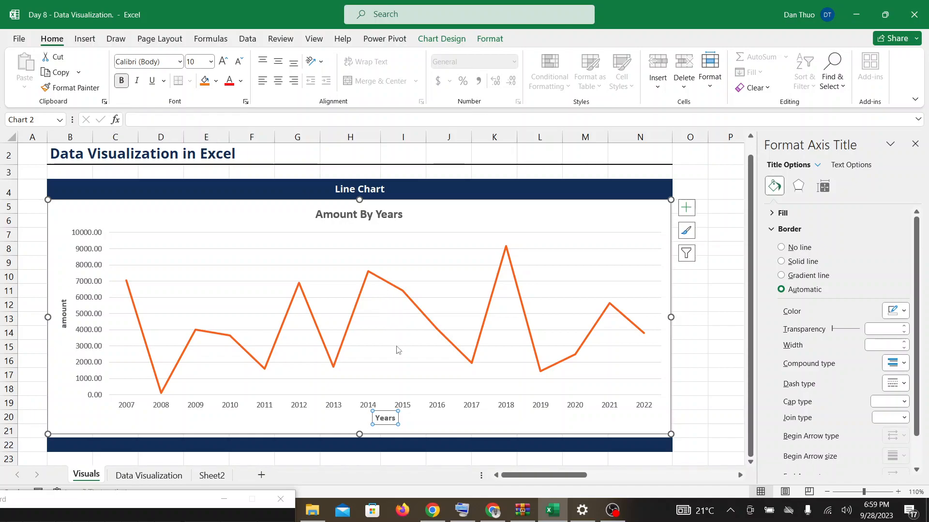
click(438, 417)
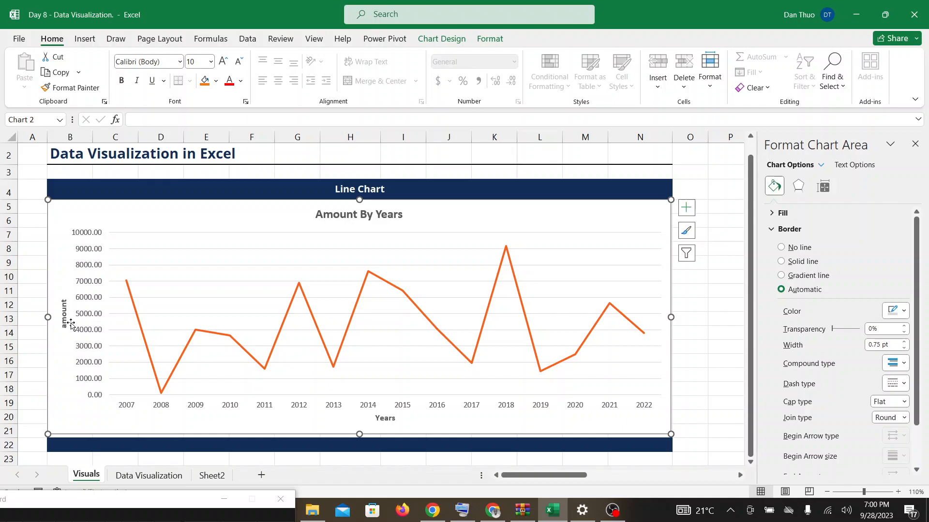
Check the Google Meet call and its messages in Chrome for responses about the bold titles, returning to the Excel chart each time
click(493, 511)
mouse_move(556, 512)
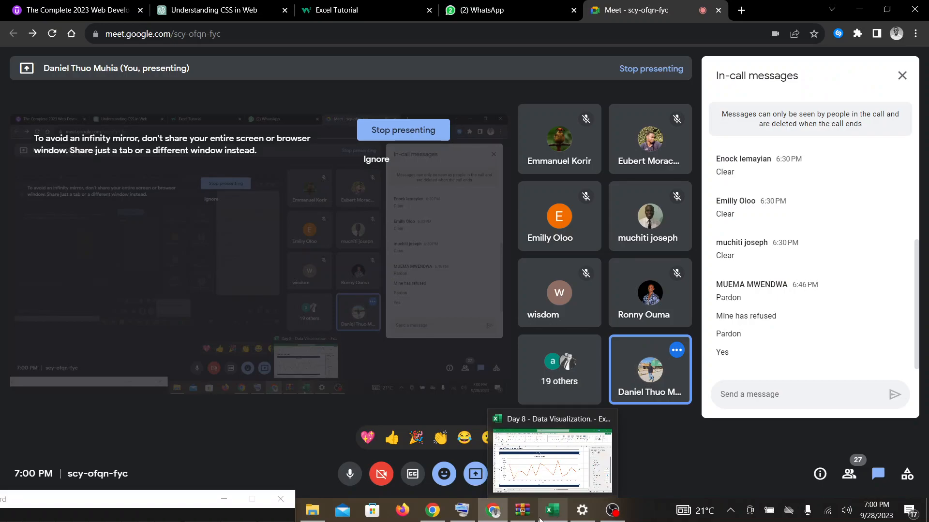
click(558, 516)
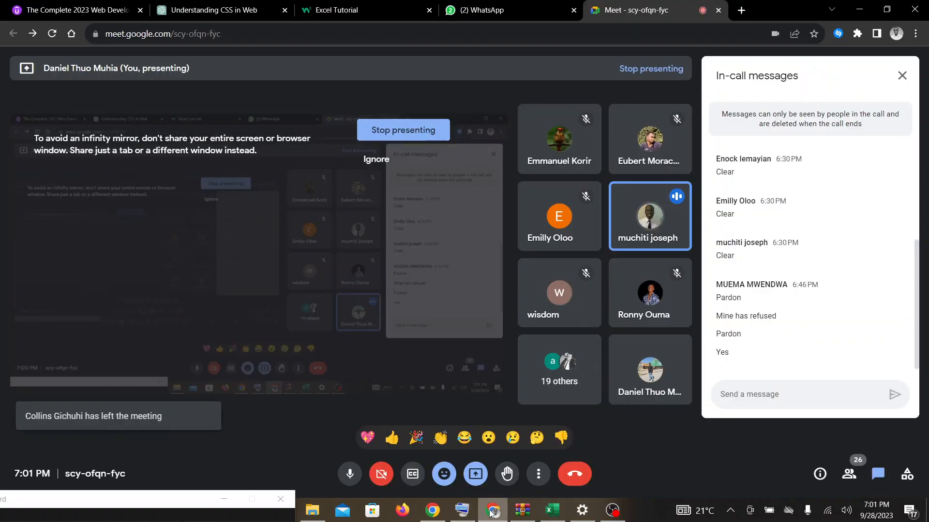
click(491, 511)
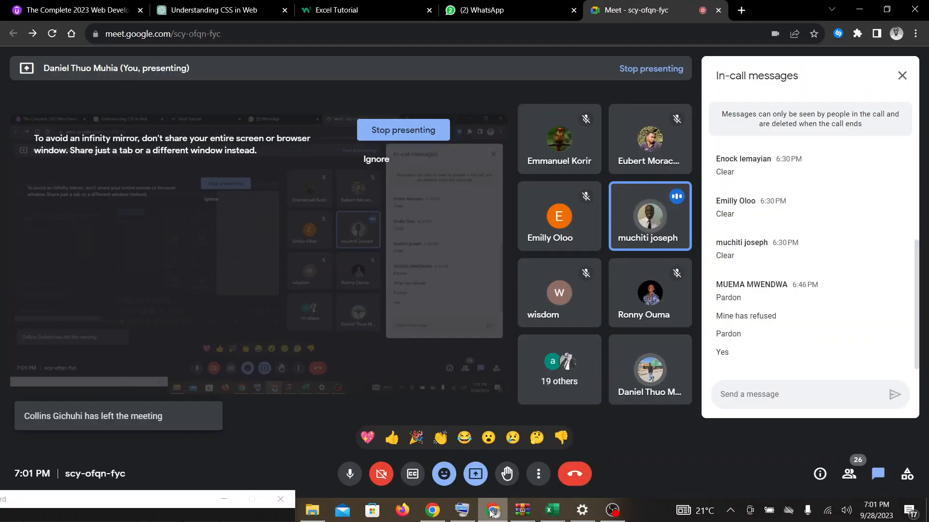
click(559, 515)
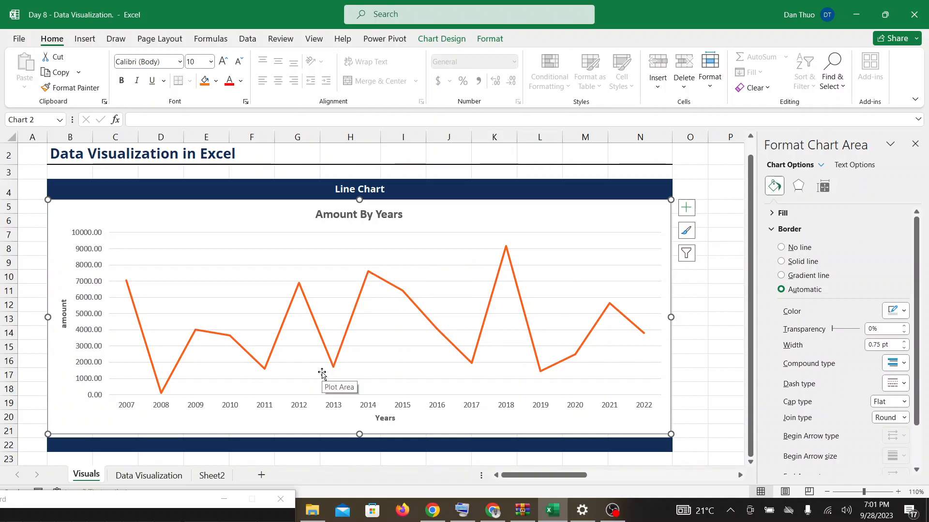
click(492, 511)
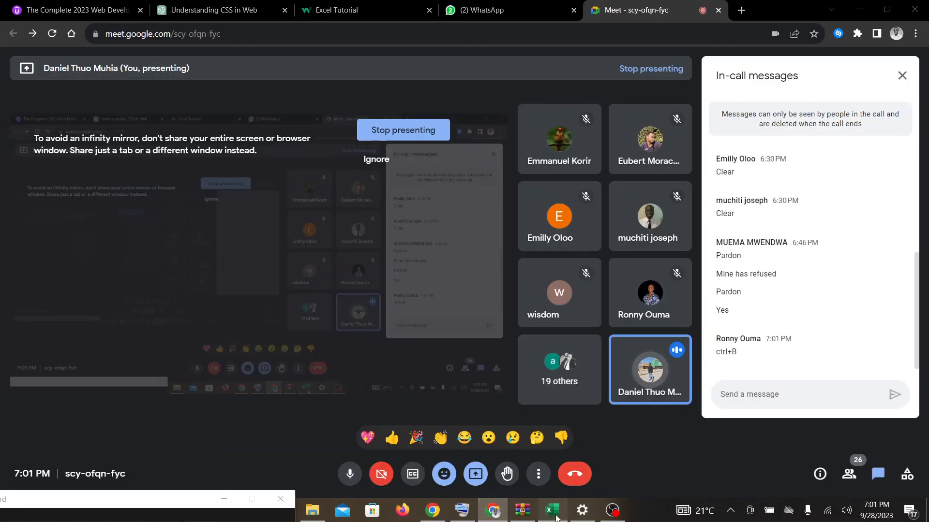
click(555, 517)
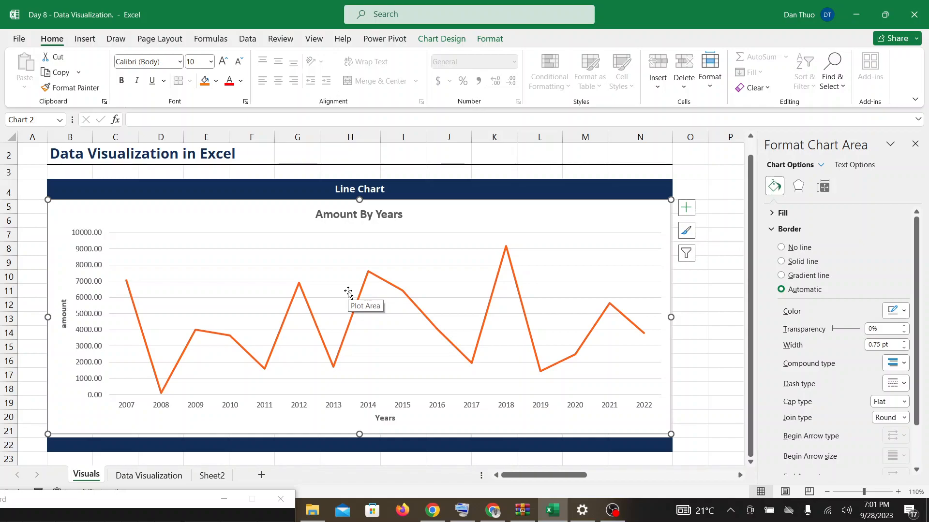
key(XF86AudioLowerVolume)
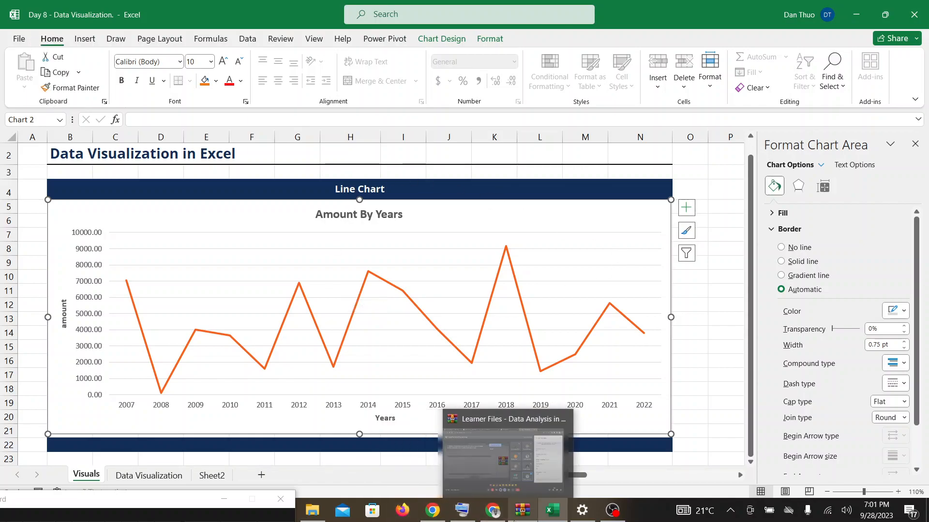
Close the Format Chart Area pane in Excel, checking the Google Meet call in Chrome before and after
click(494, 513)
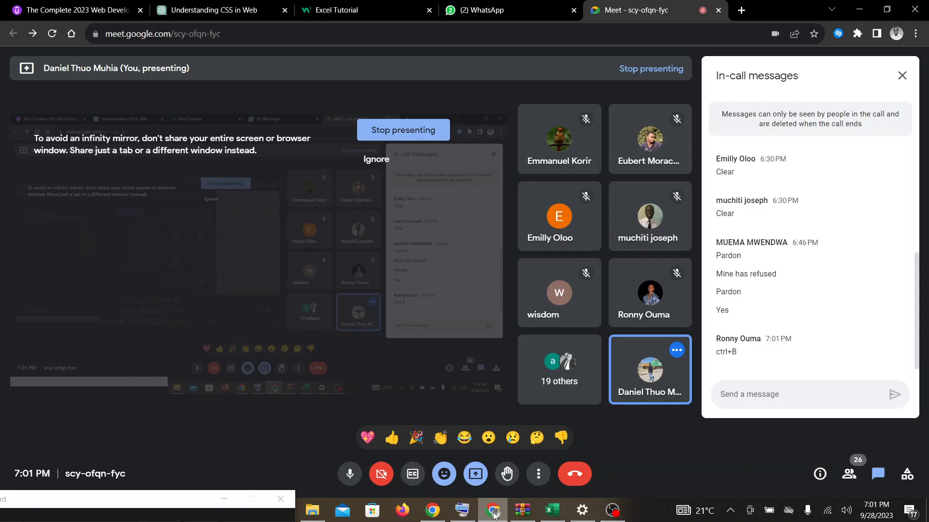
click(555, 517)
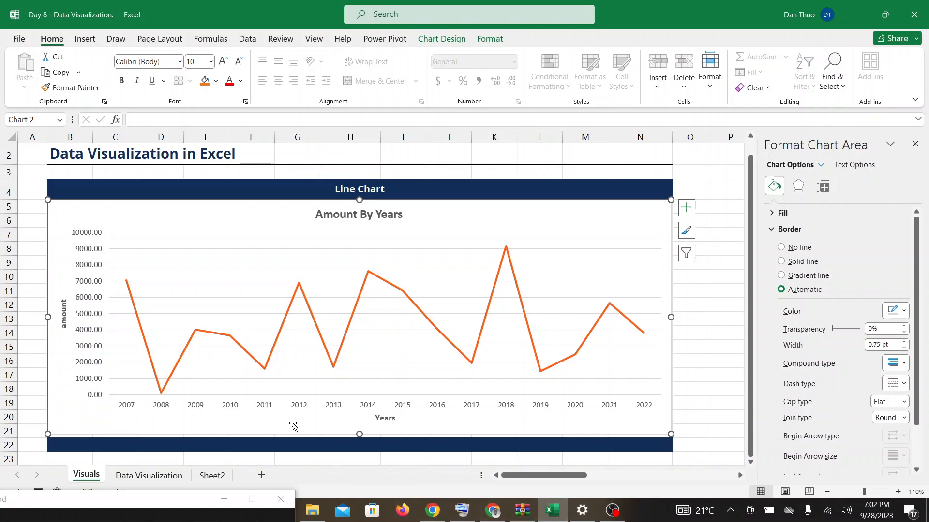
click(485, 516)
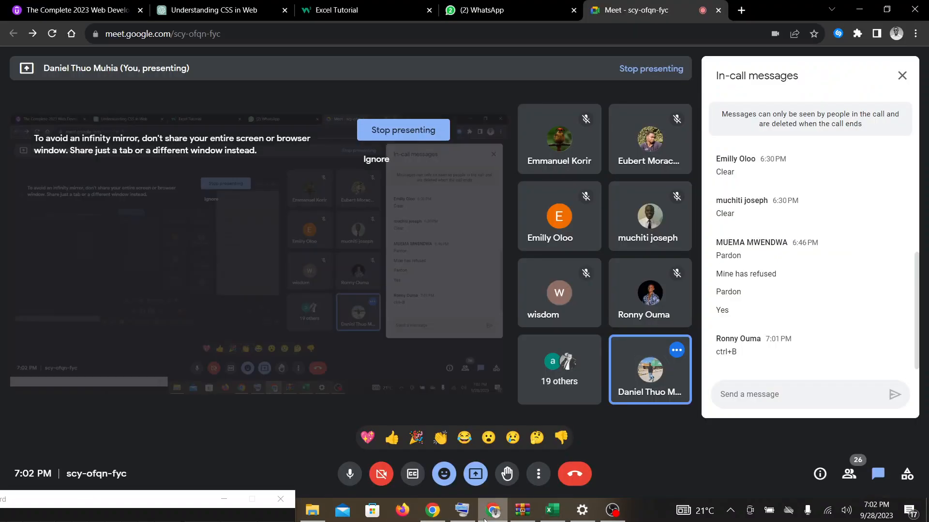
click(556, 516)
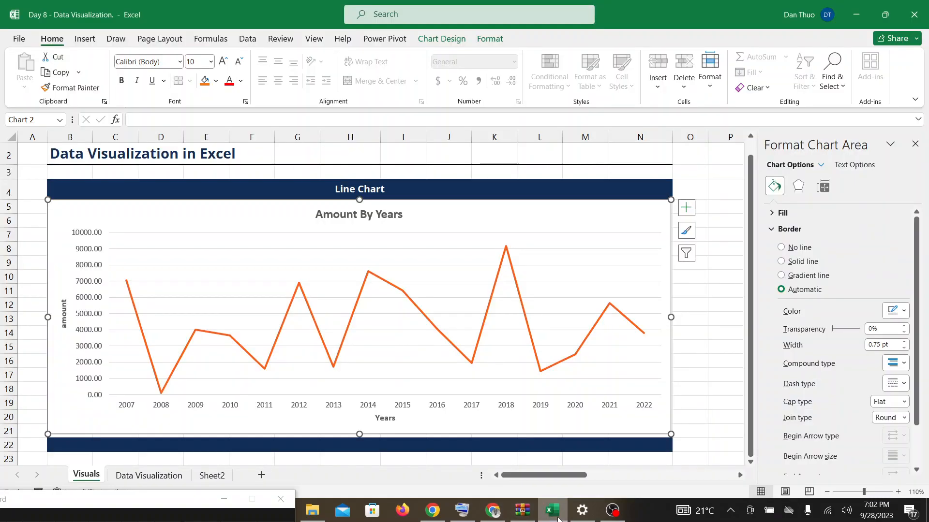
click(914, 143)
click(490, 514)
click(552, 511)
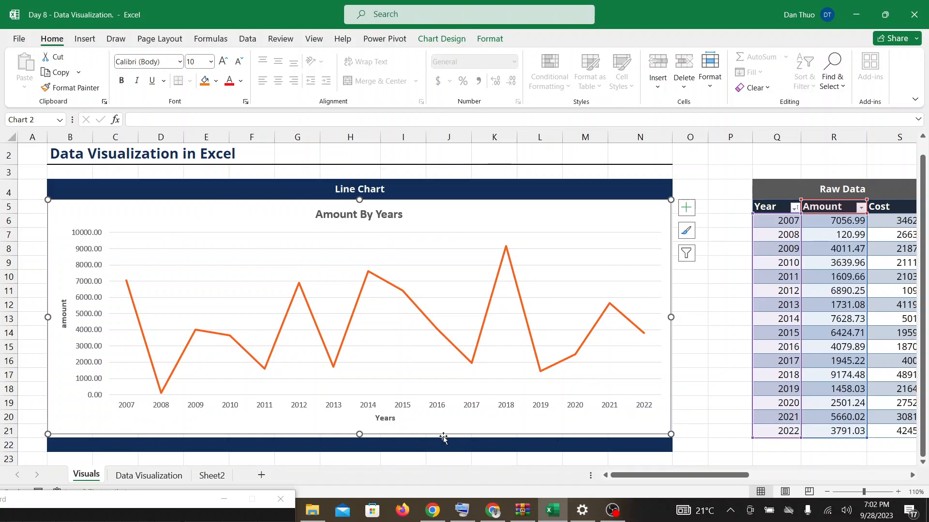
Review the line chart against the Raw Data table, checking the Google Meet call once and deselecting the chart
scroll(444, 438, down, 2)
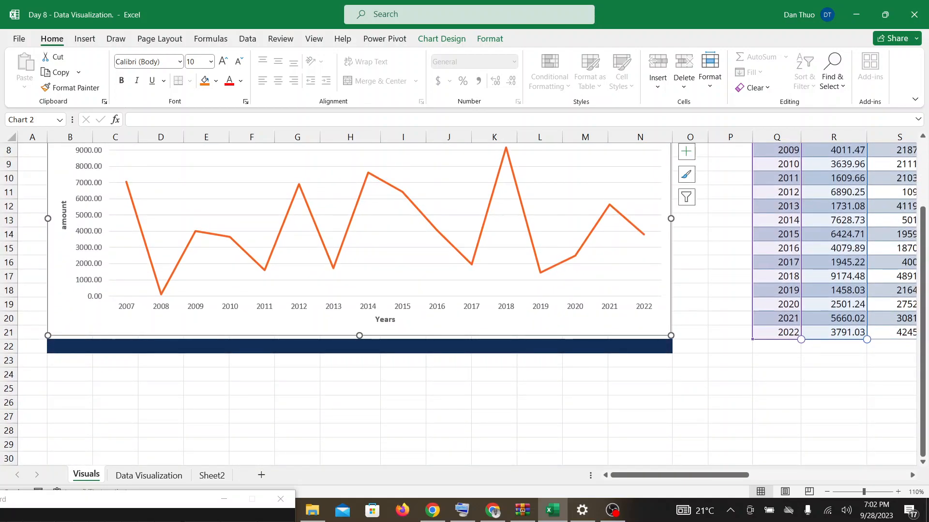
click(493, 510)
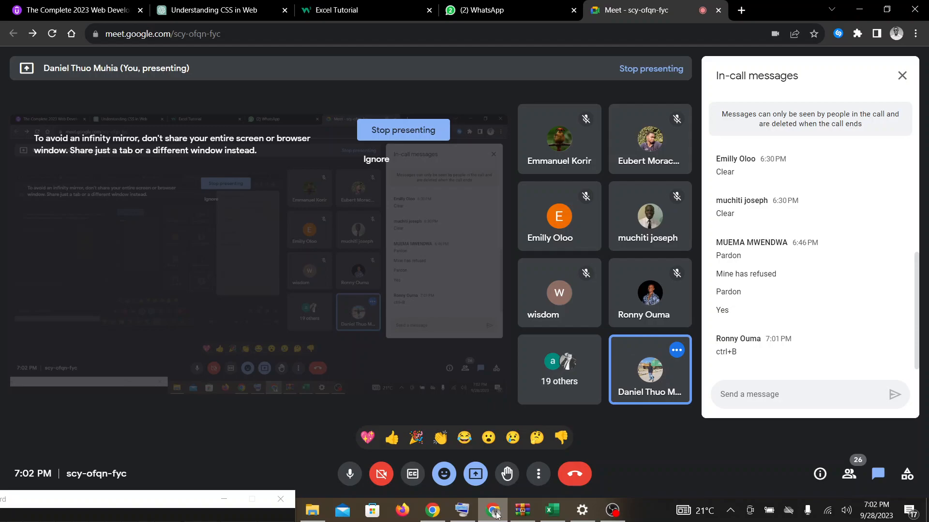
click(553, 513)
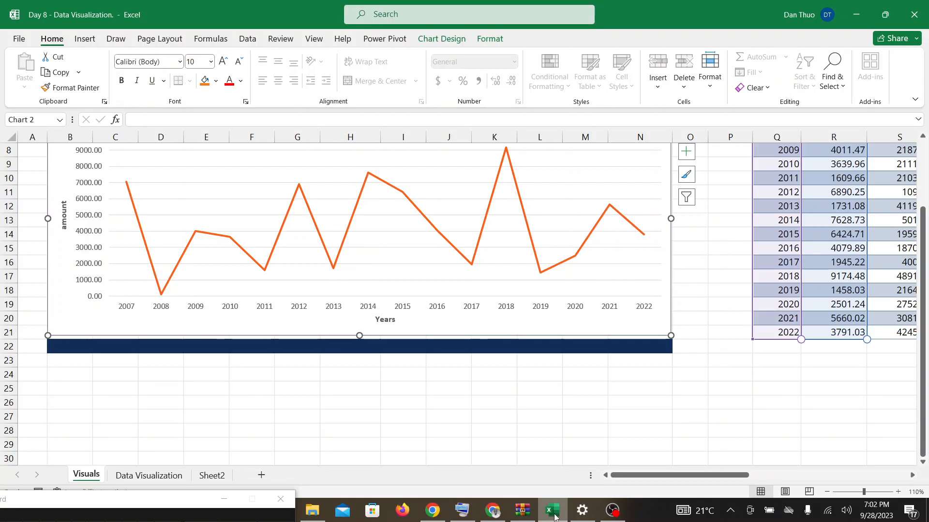
scroll(555, 517, right, 3)
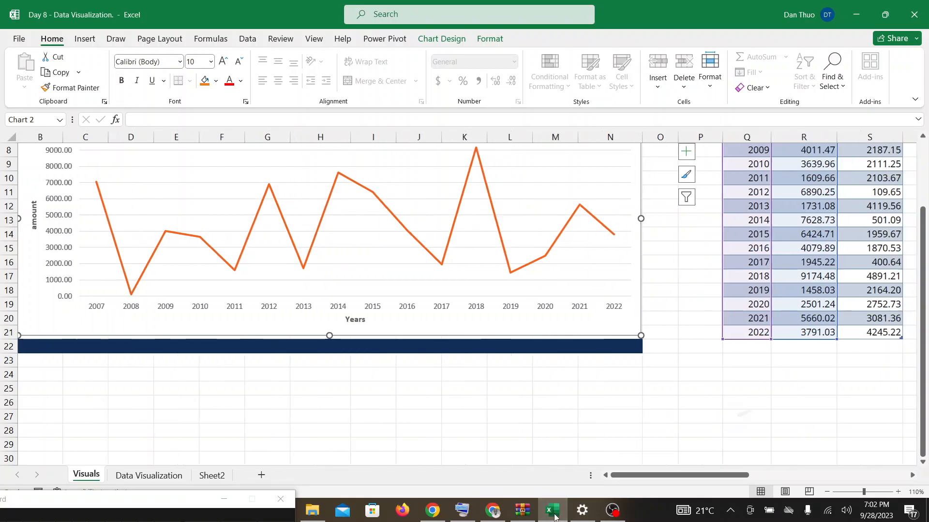
scroll(555, 518, left, 1)
scroll(555, 518, up, 2)
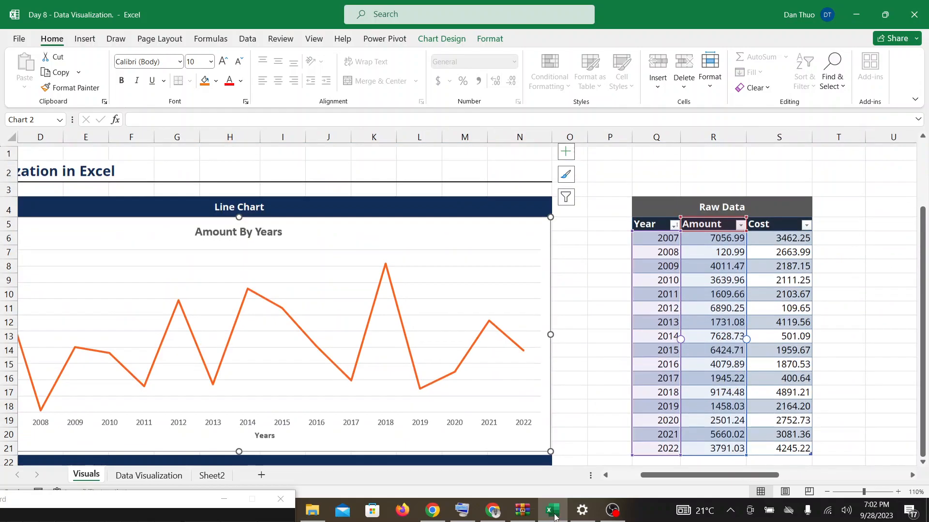
scroll(580, 387, down, 1)
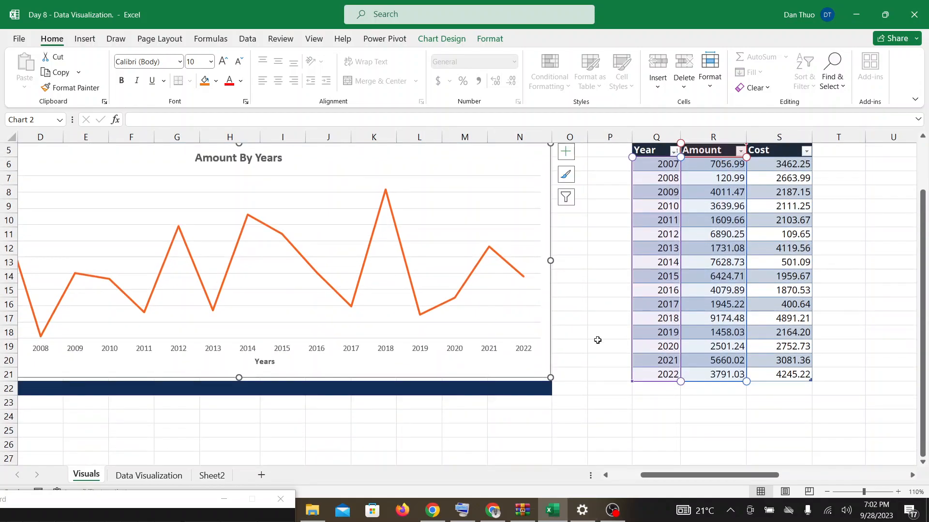
click(602, 331)
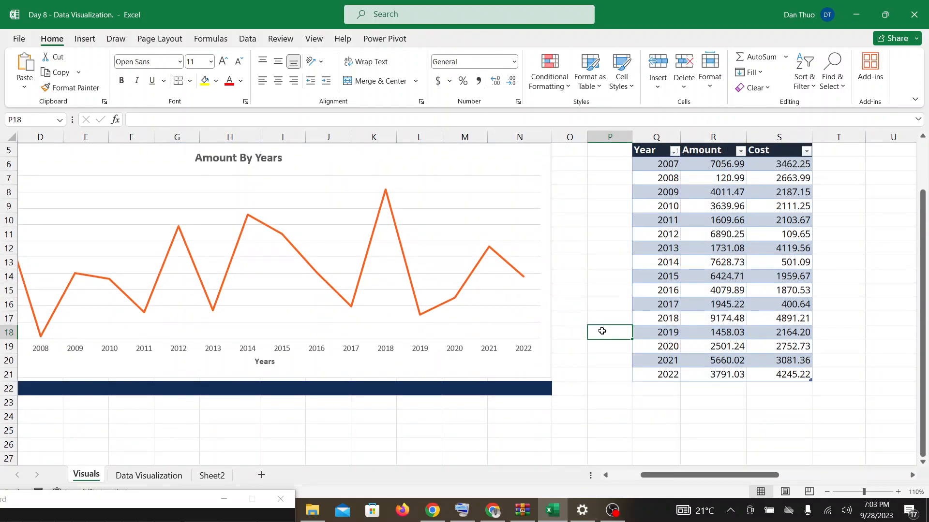
scroll(602, 331, left, 1)
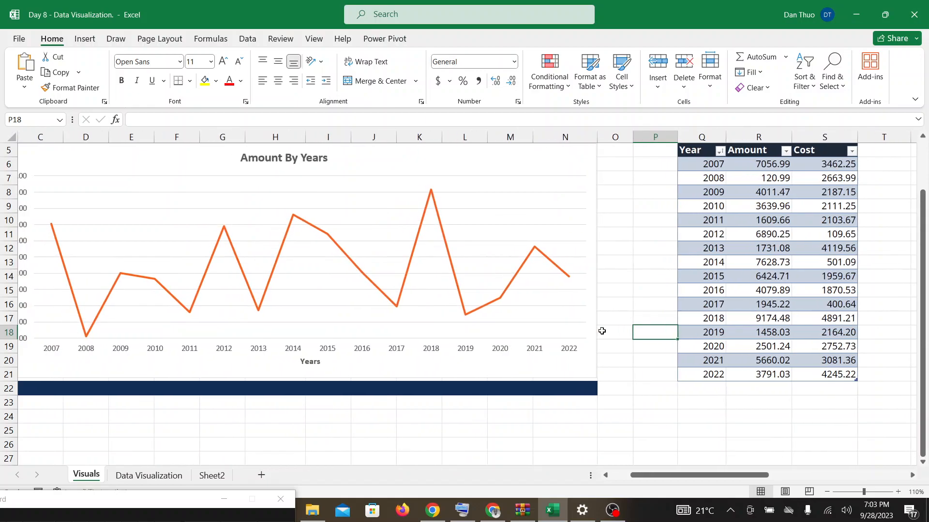
scroll(601, 331, left, 2)
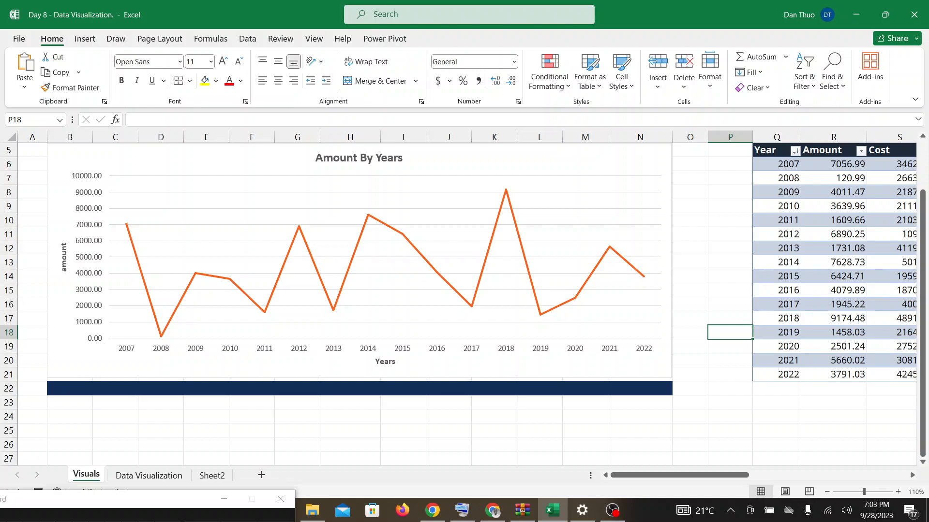
Check the Google Meet call in Chrome for learners' responses, returning each time to the line chart and raw data in Excel
click(552, 510)
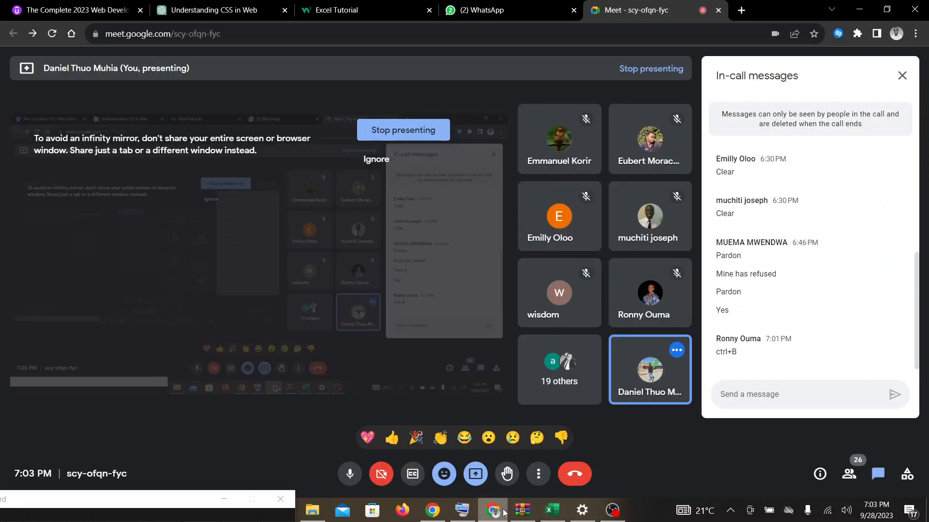
click(547, 512)
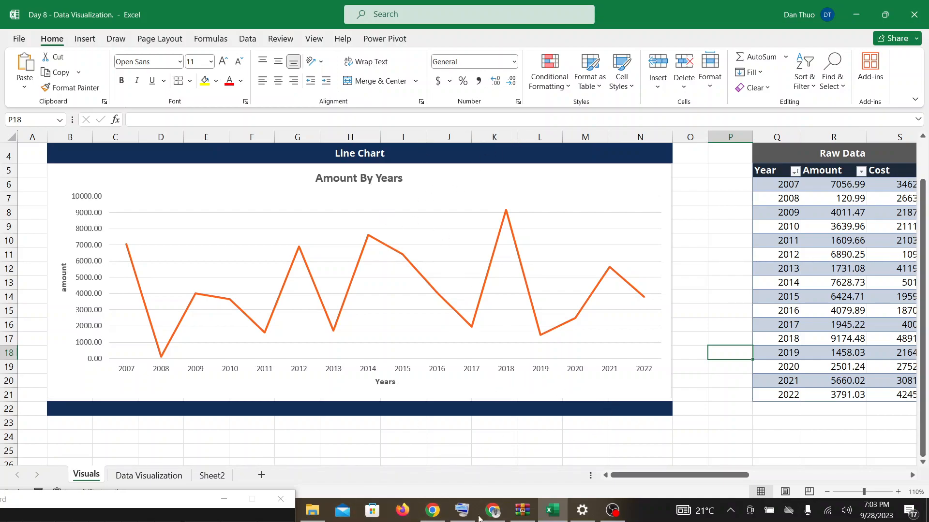
click(493, 510)
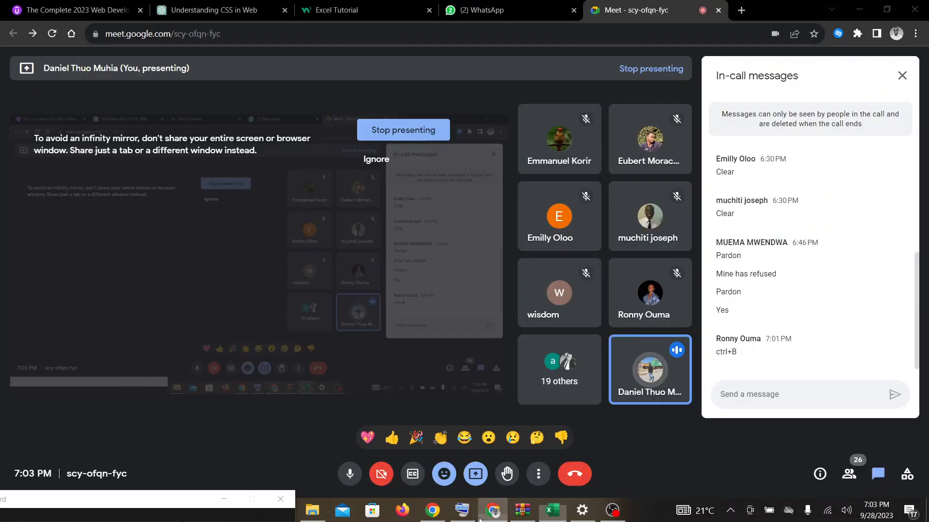
click(552, 510)
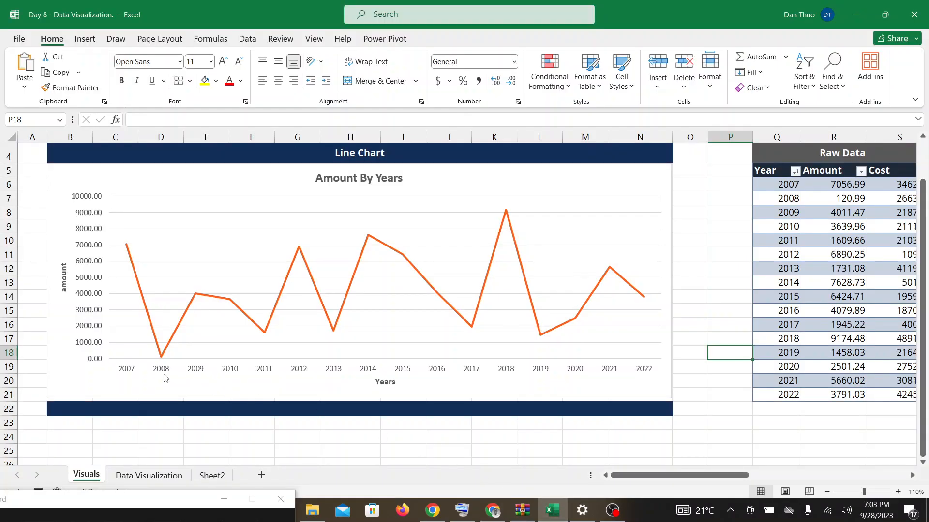
scroll(165, 378, right, 2)
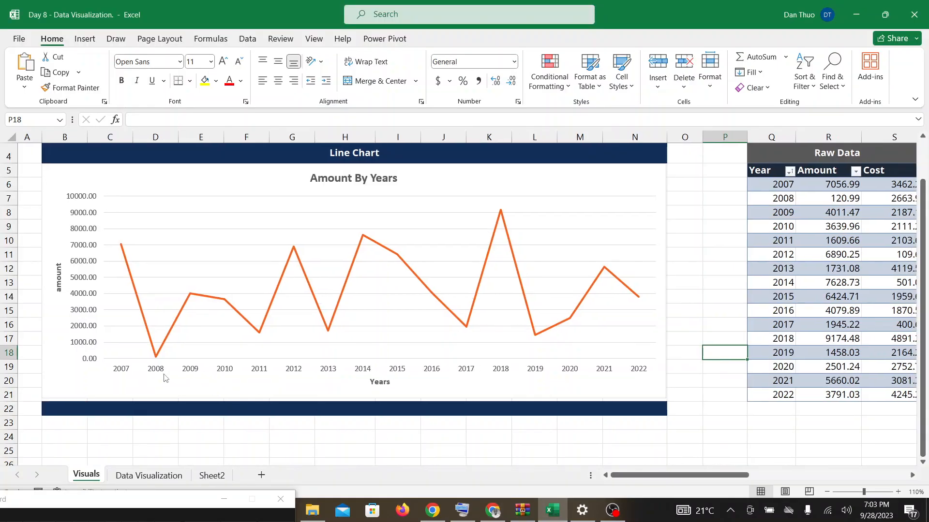
scroll(166, 379, left, 2)
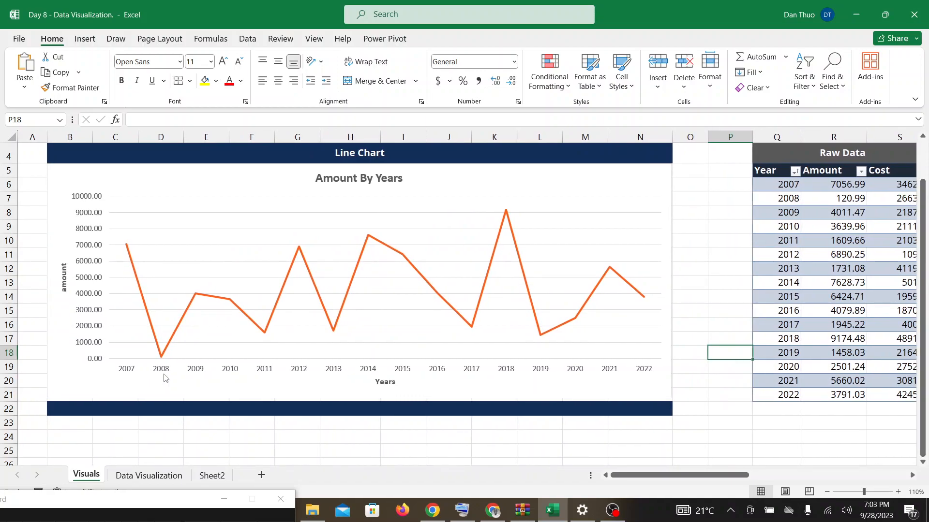
click(435, 515)
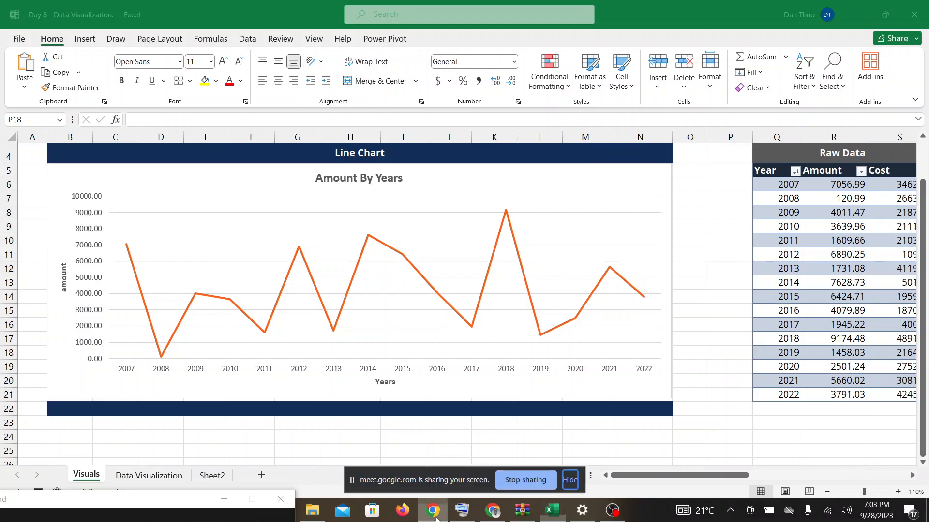
click(492, 510)
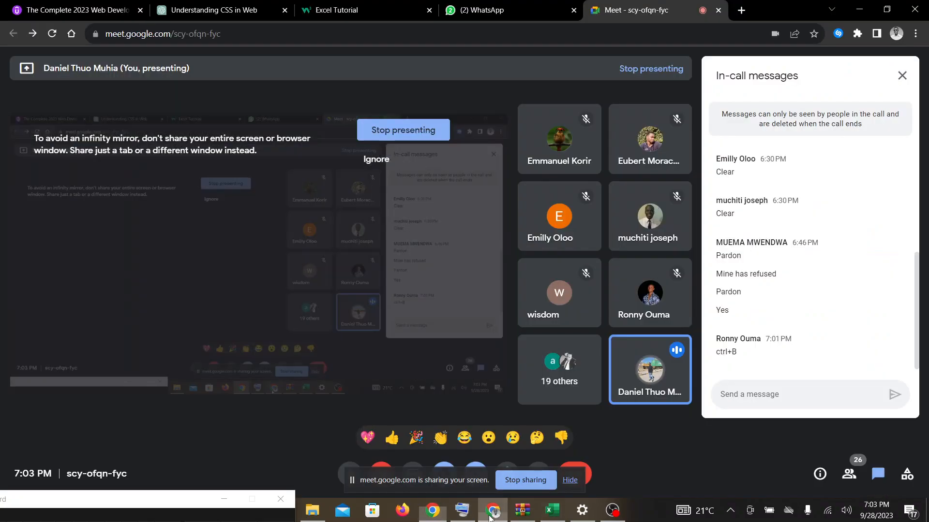
click(554, 511)
scroll(555, 512, right, 1)
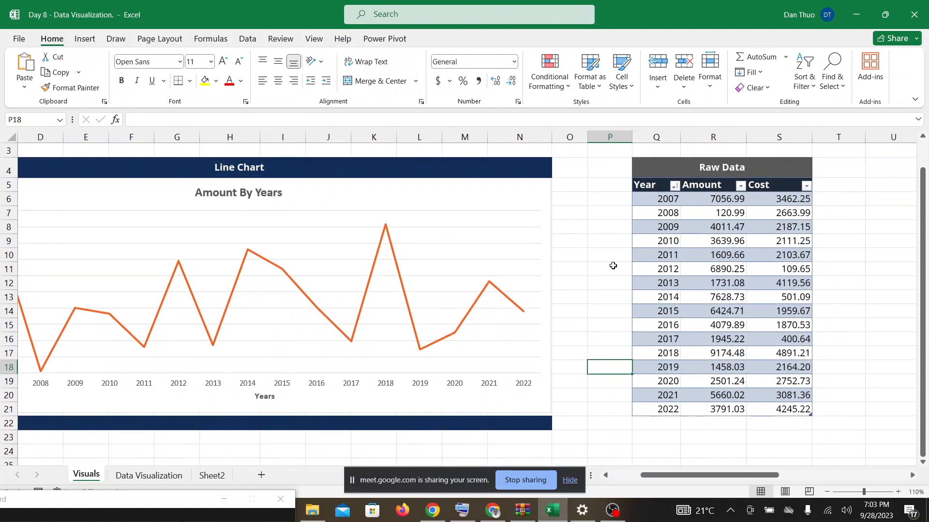
scroll(613, 266, left, 2)
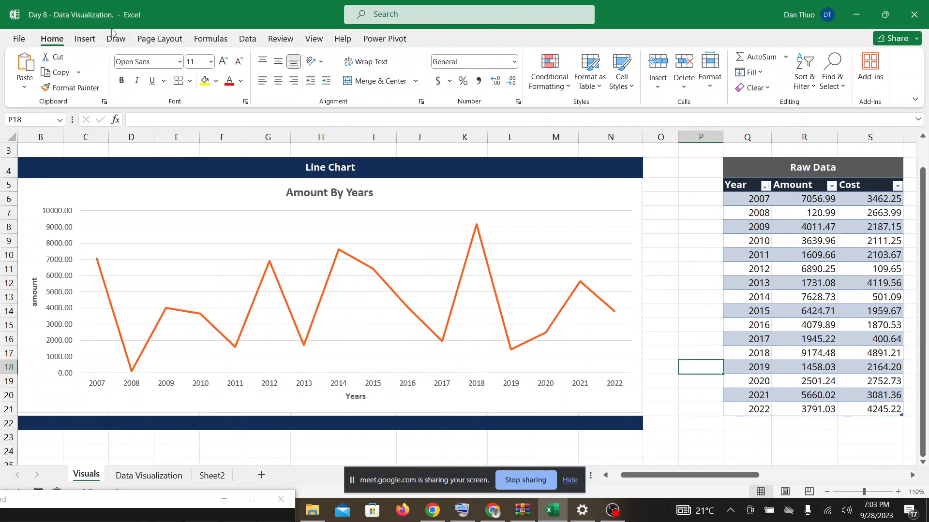
key(XF86AudioRaiseVolume)
Show the available scatter chart types, hide the screen-sharing notice, and check the Google Meet call before returning to Excel
click(88, 42)
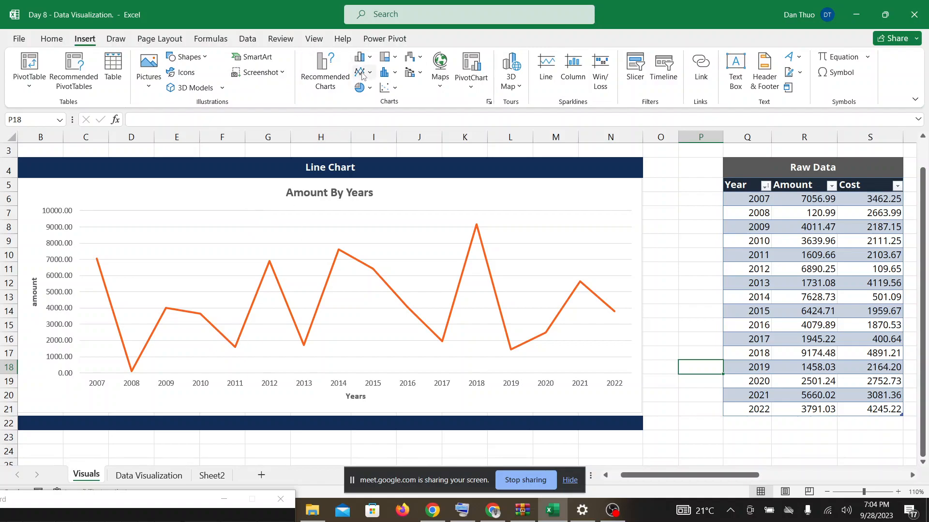
click(395, 88)
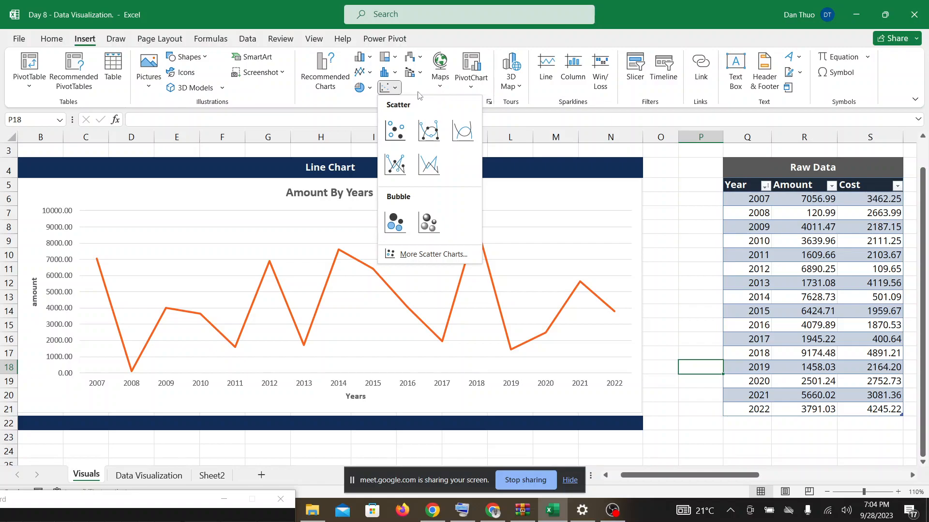
click(570, 481)
click(571, 481)
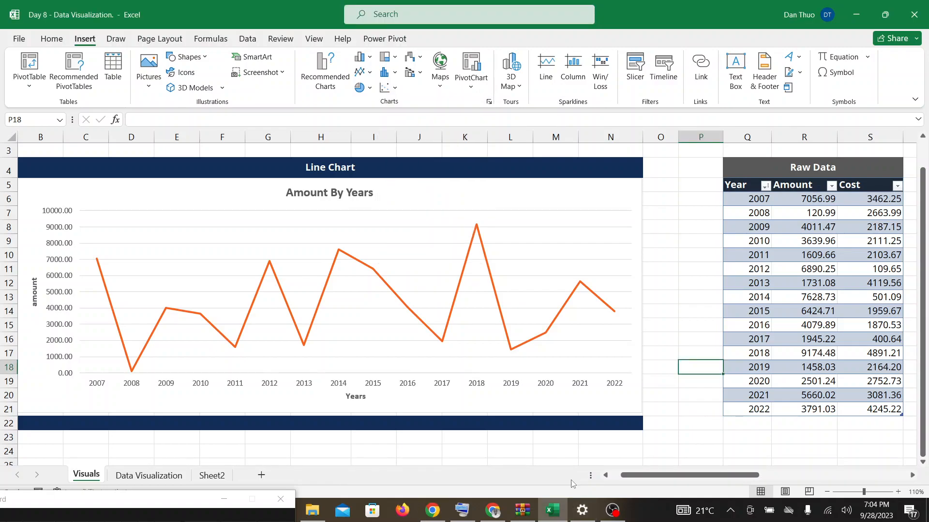
click(503, 513)
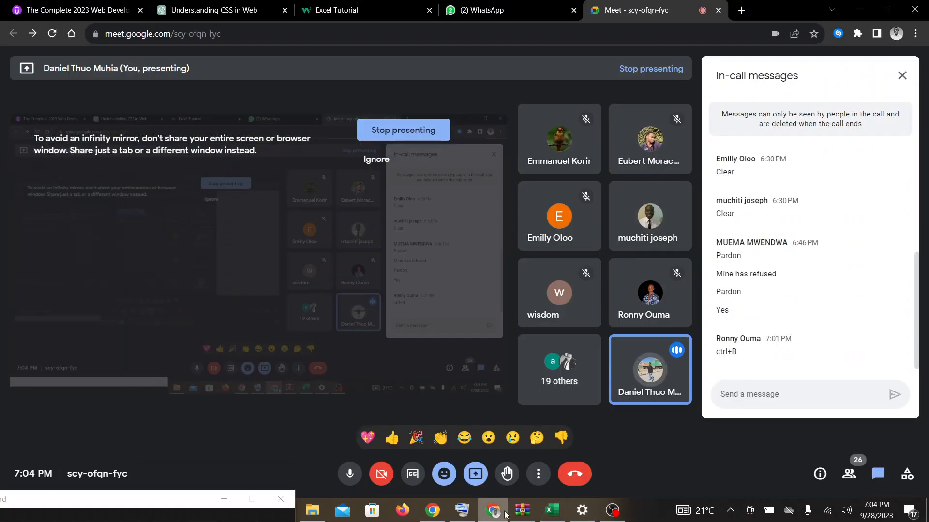
click(551, 512)
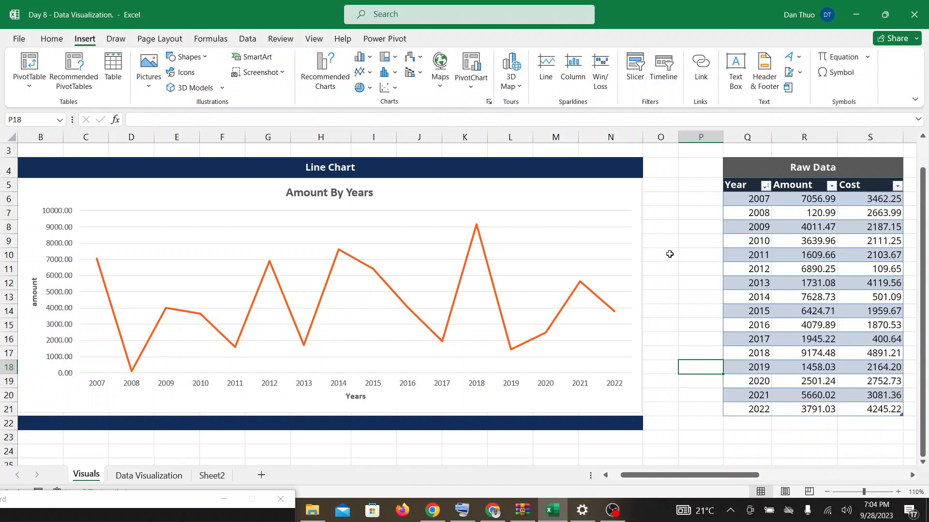
Insert a basic scatter chart from the Amount and Cost columns of the Raw Data table, headers included
scroll(669, 254, right, 1)
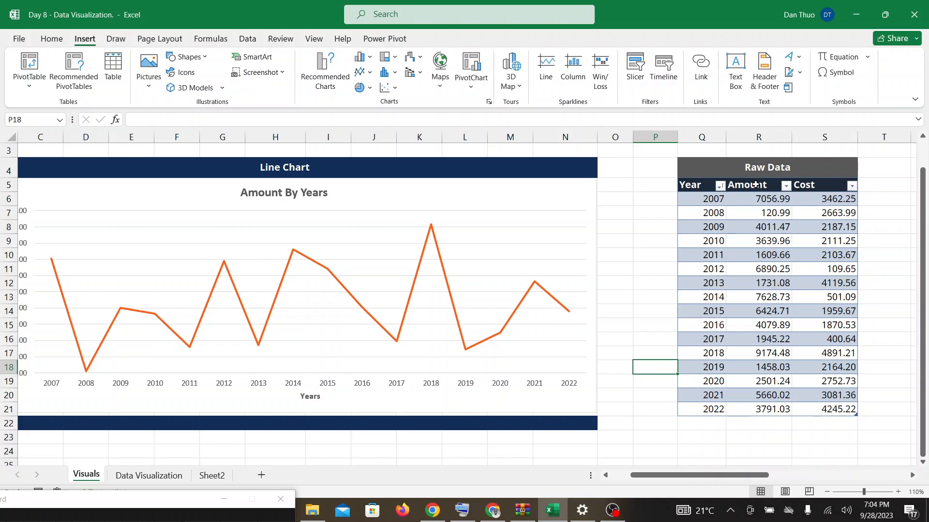
drag(755, 185, 842, 410)
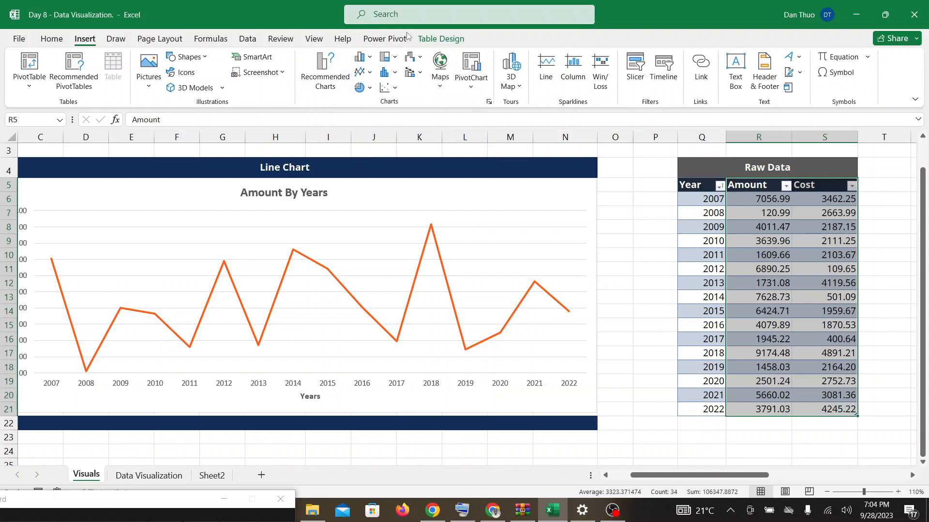
click(392, 88)
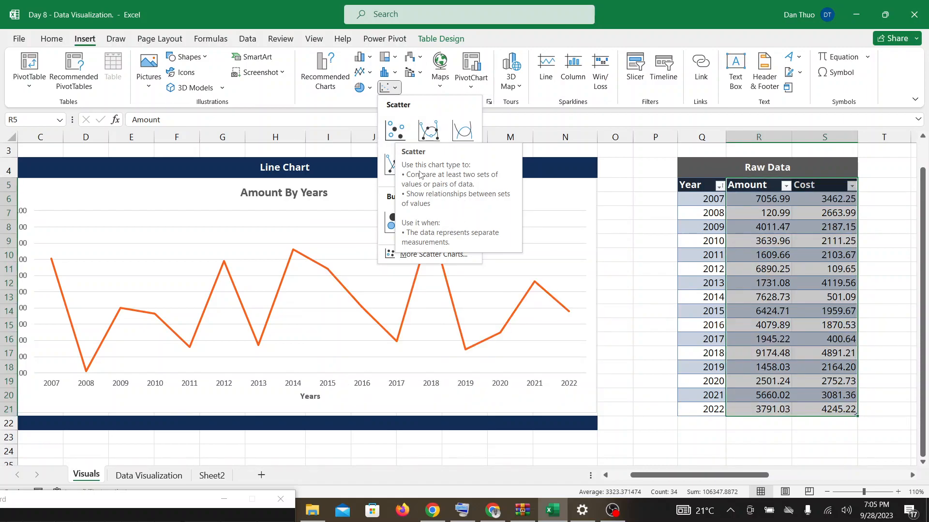
click(401, 137)
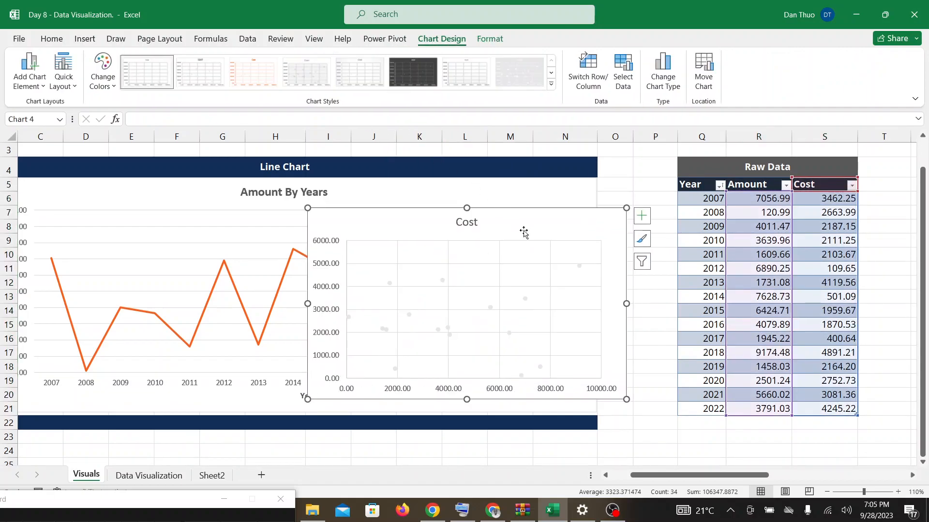
scroll(523, 232, down, 3)
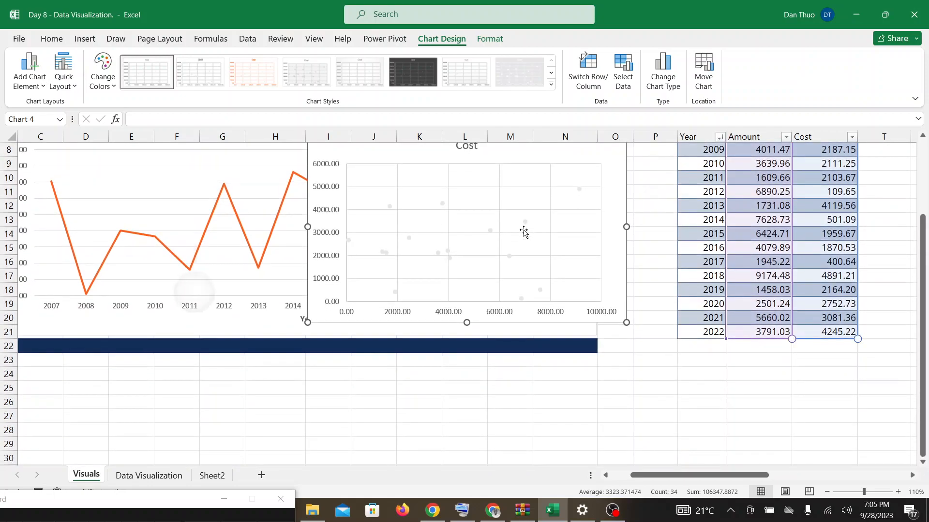
scroll(641, 145, up, 1)
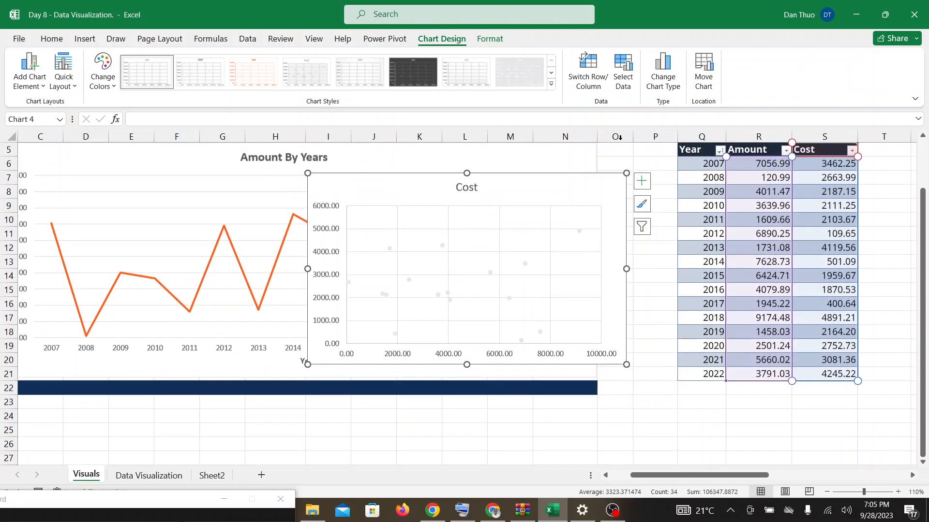
Move the Cost scatter chart below the line chart's closing band, aligning its upper-left corner with cell B23
drag(500, 185, 303, 311)
scroll(304, 311, down, 3)
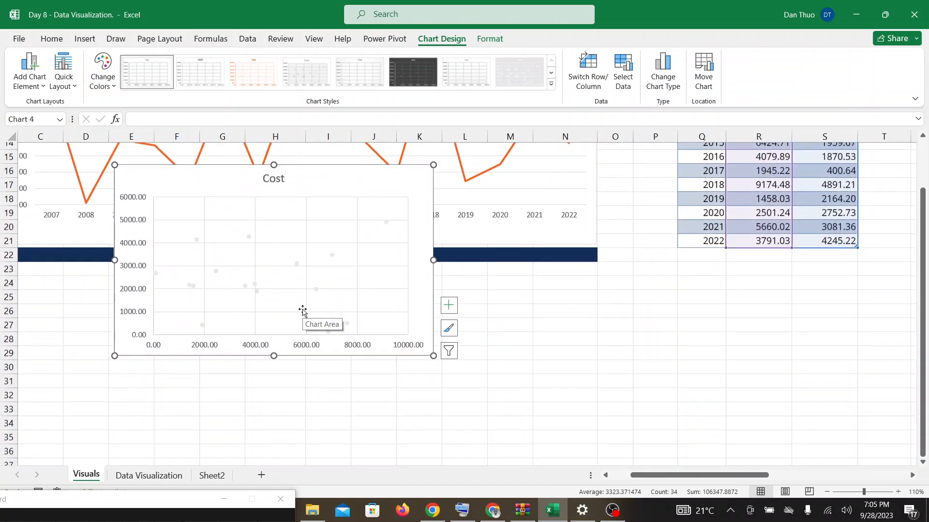
drag(317, 178, 214, 278)
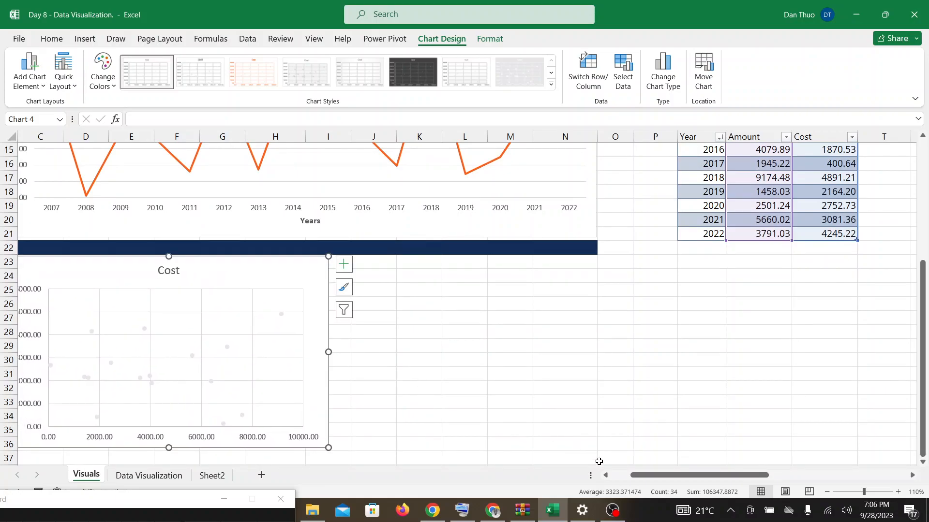
click(607, 476)
click(606, 477)
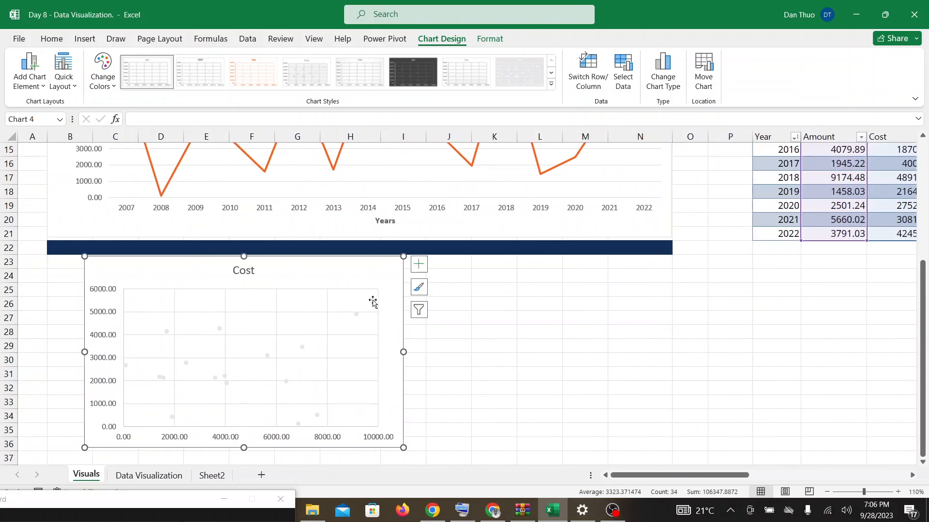
drag(344, 269, 309, 271)
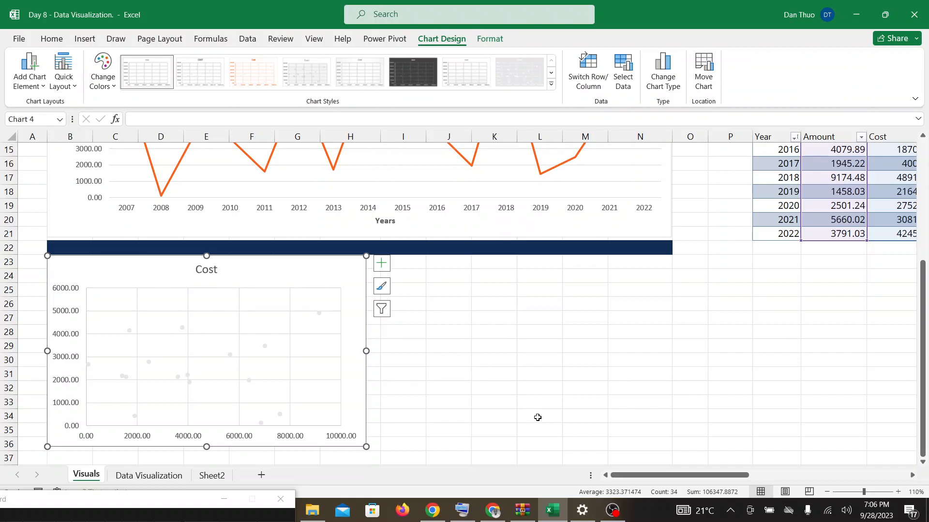
Check the Google Meet call in Chrome, then return to Excel and review the scatter chart beneath the line chart
click(492, 511)
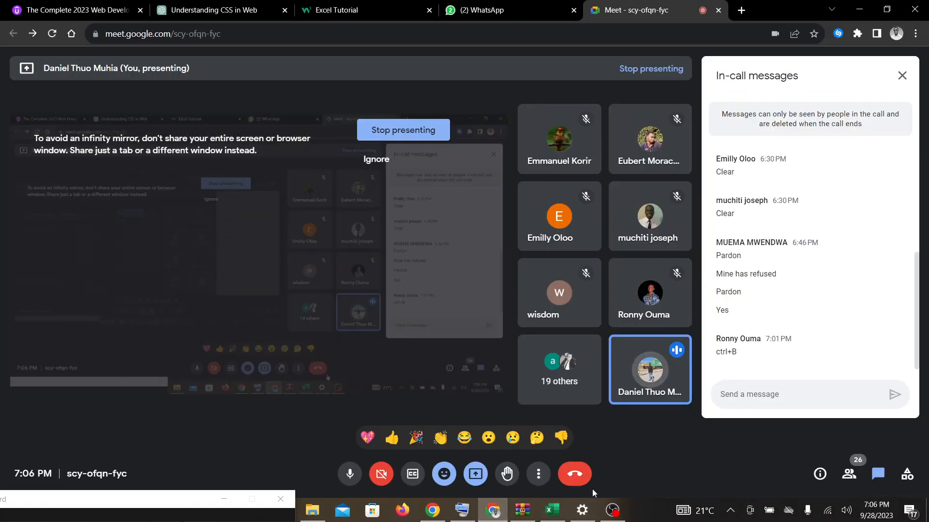
click(548, 515)
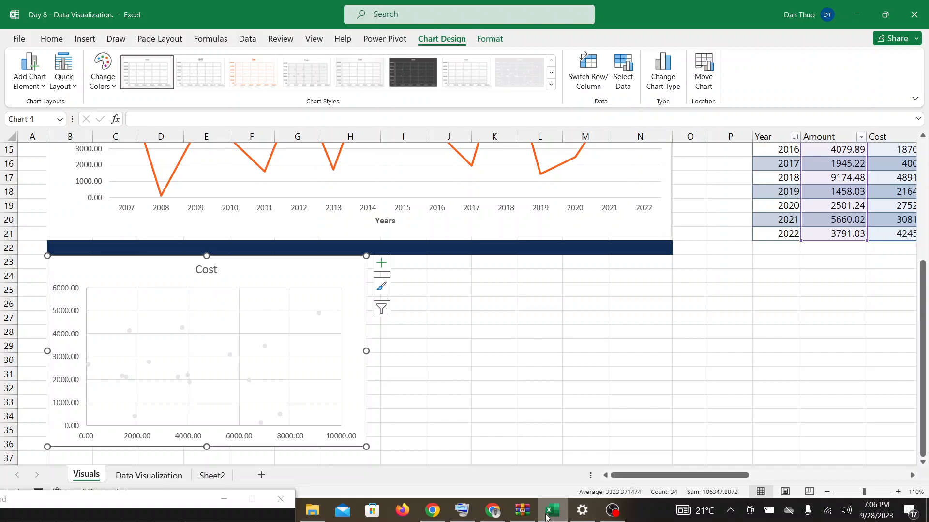
scroll(648, 290, up, 2)
scroll(648, 242, down, 3)
scroll(528, 295, up, 2)
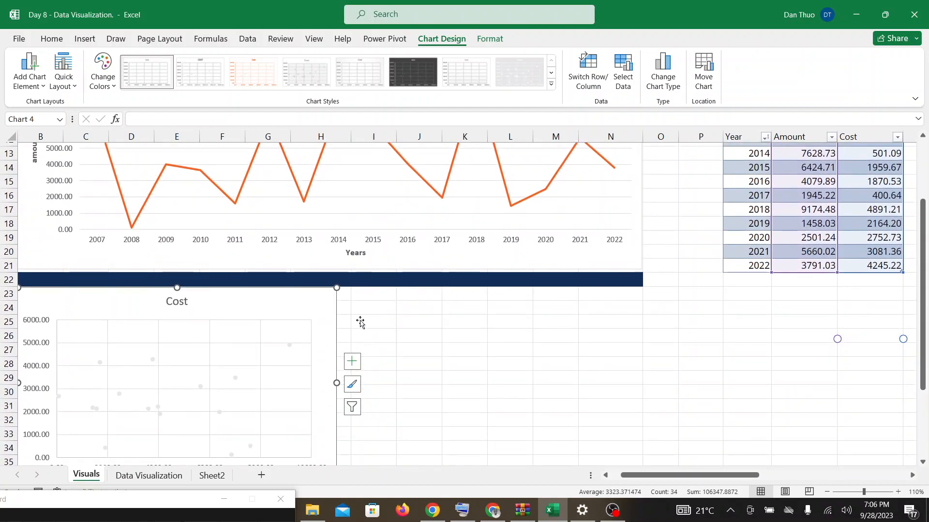
Show the scatter chart's available chart elements and preview its axis titles
scroll(360, 324, up, 1)
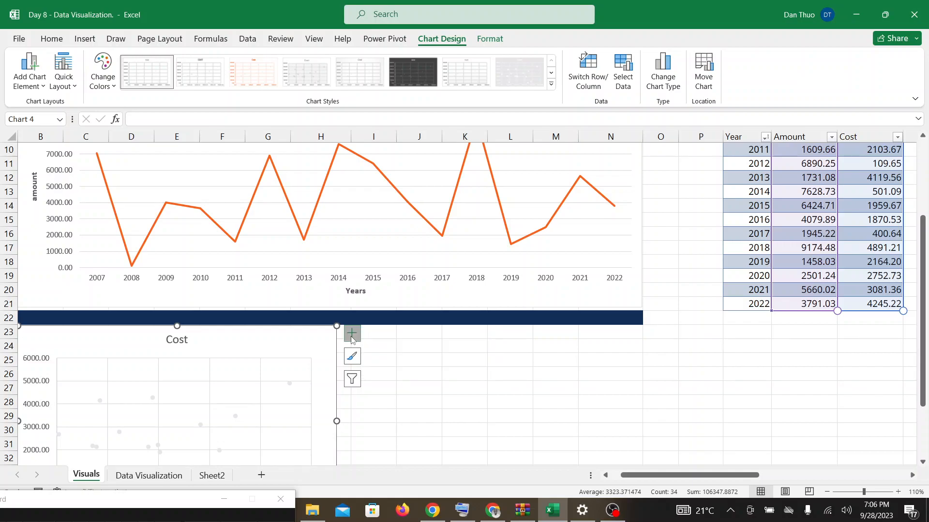
click(352, 334)
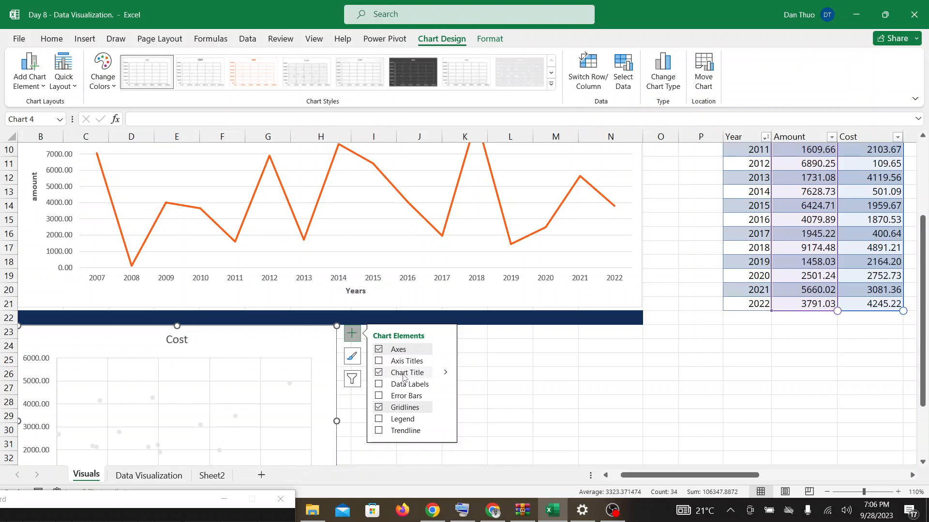
click(394, 361)
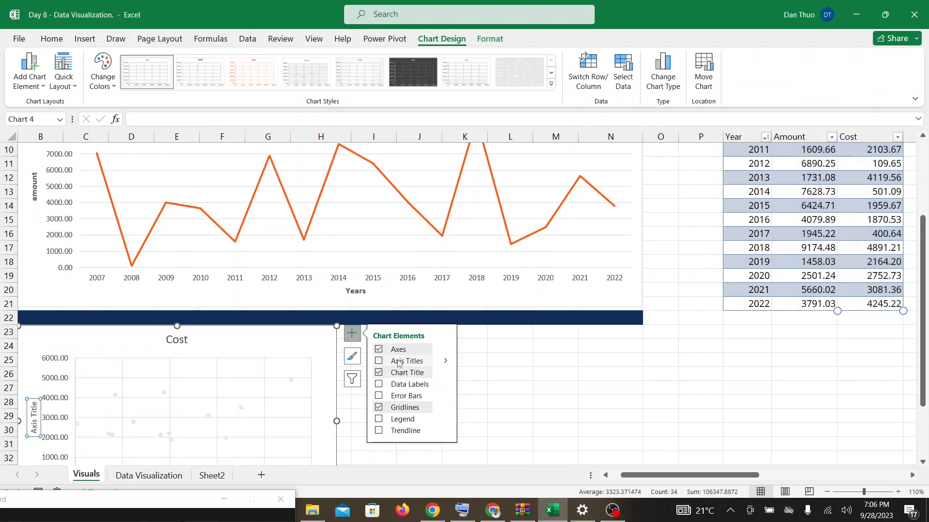
scroll(542, 353, down, 3)
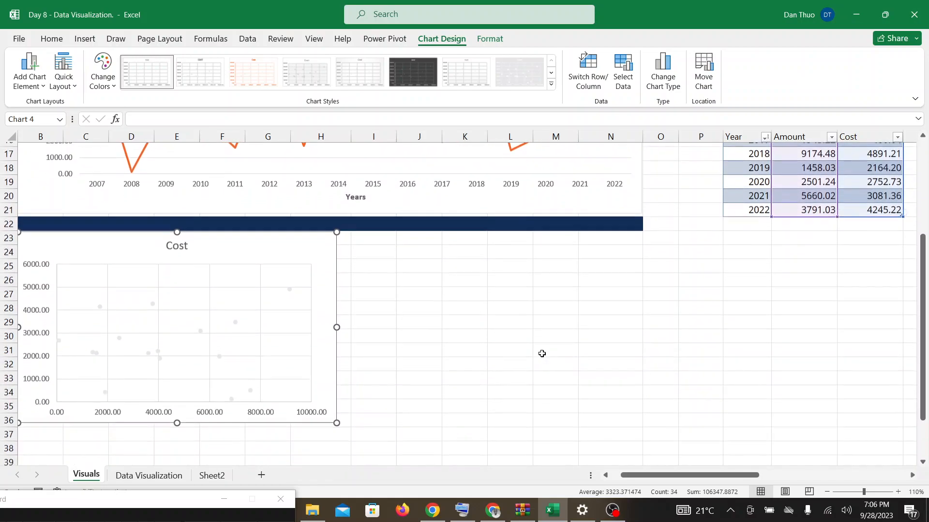
Check the Google Meet in-call messages in Chrome twice, returning to the Excel workbook each time
click(506, 517)
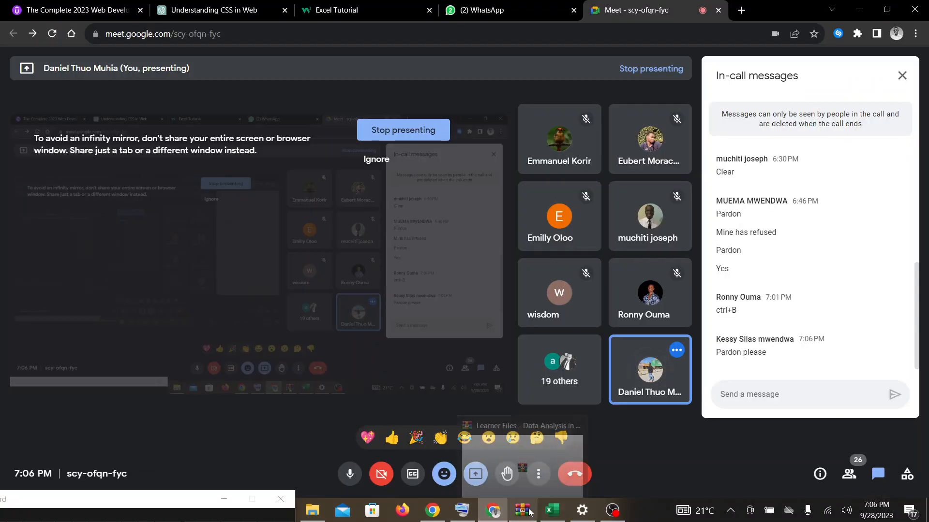
click(545, 510)
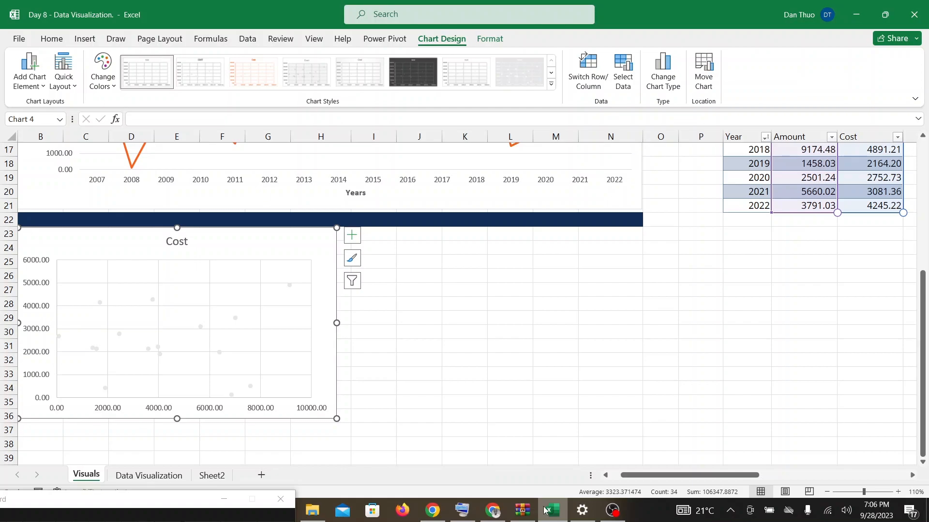
click(489, 516)
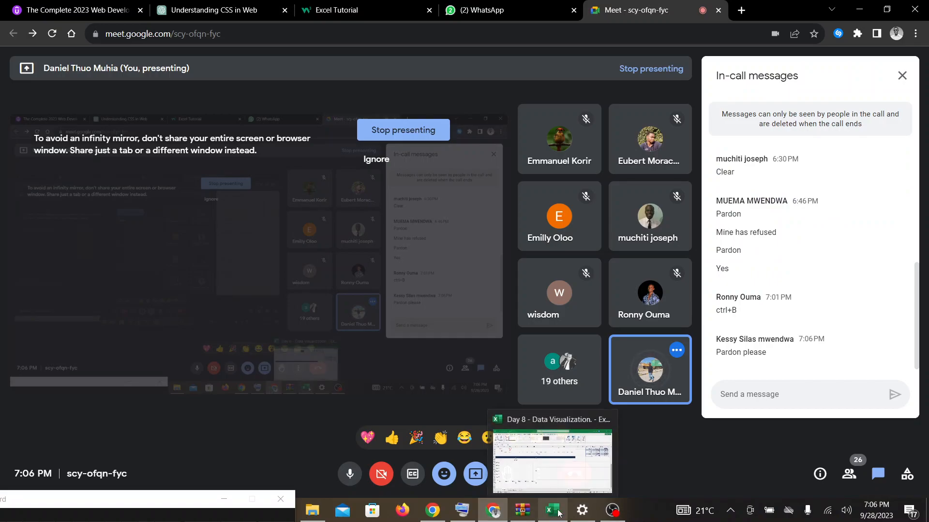
click(558, 512)
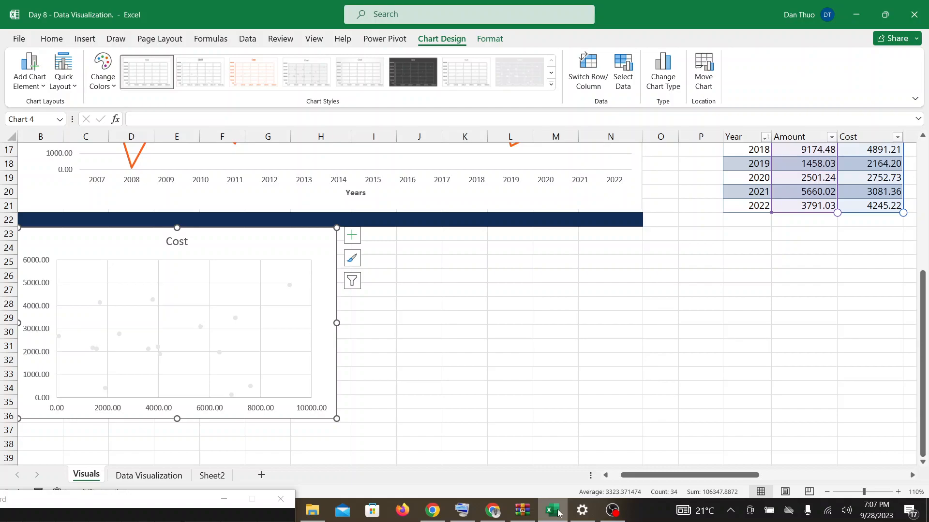
Undo the scatter chart's moves and its insertion, then deselect the Amount and Cost data
key(ctrl+z)
key(ctrl+z)
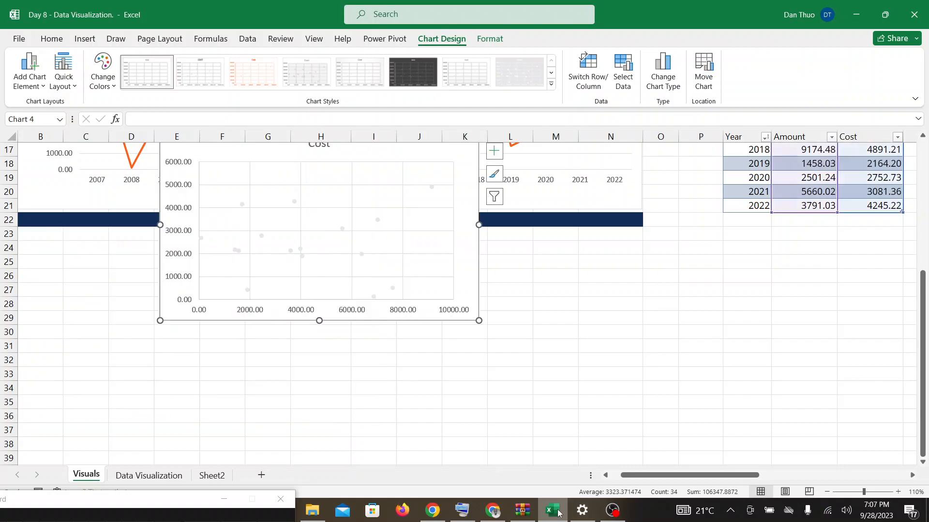
key(ctrl+z)
key(ctrl+z)
key(ctrl+z)
key(ctrl+z)
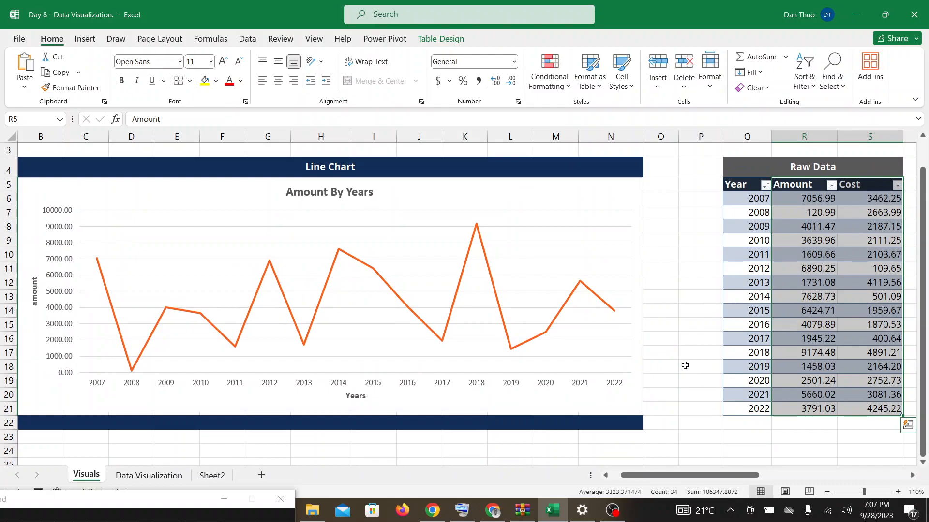
click(685, 365)
Insert a basic scatter chart from the Amount and Cost columns, headers included, and check the Google Meet call before returning to Excel
scroll(685, 365, right, 1)
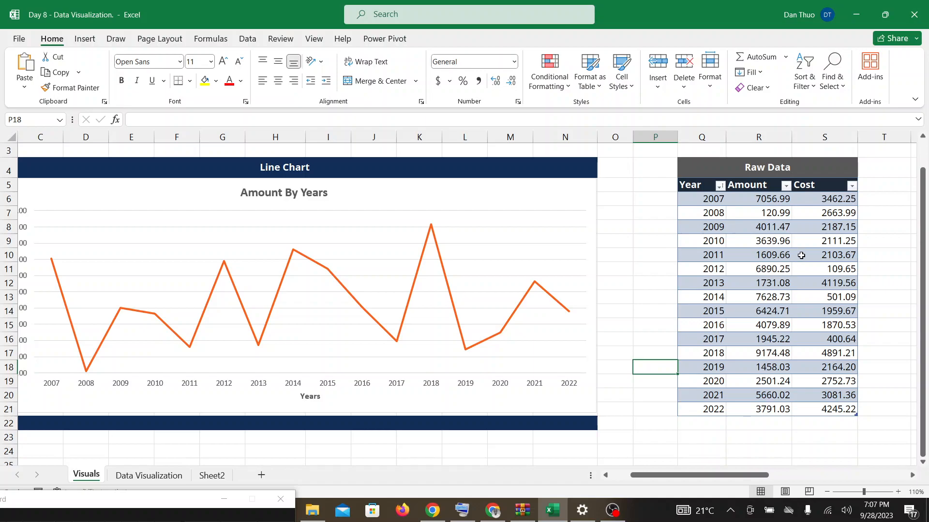
drag(752, 184, 824, 412)
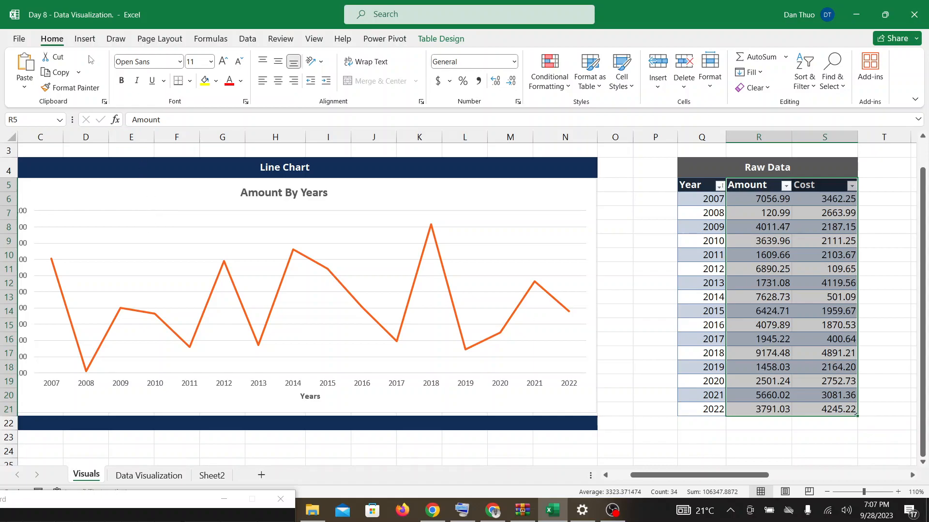
click(83, 40)
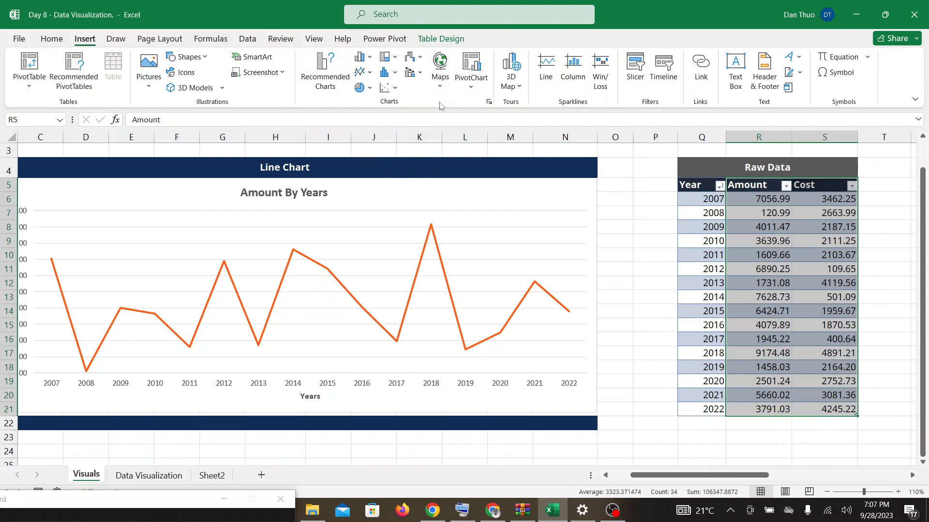
click(392, 92)
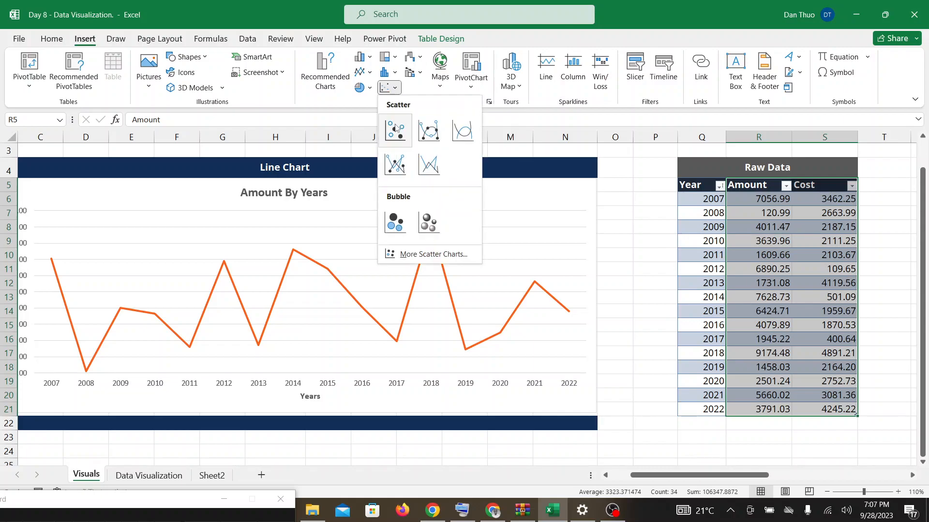
click(396, 130)
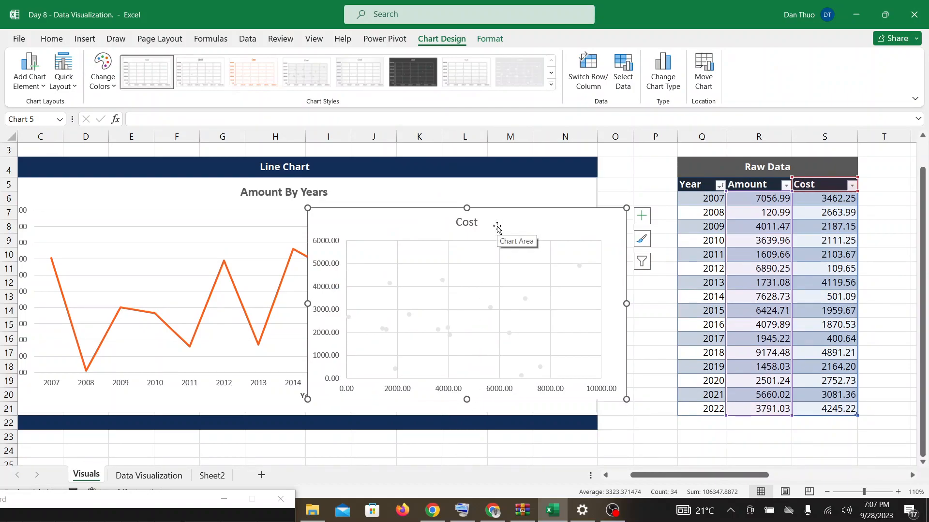
click(502, 511)
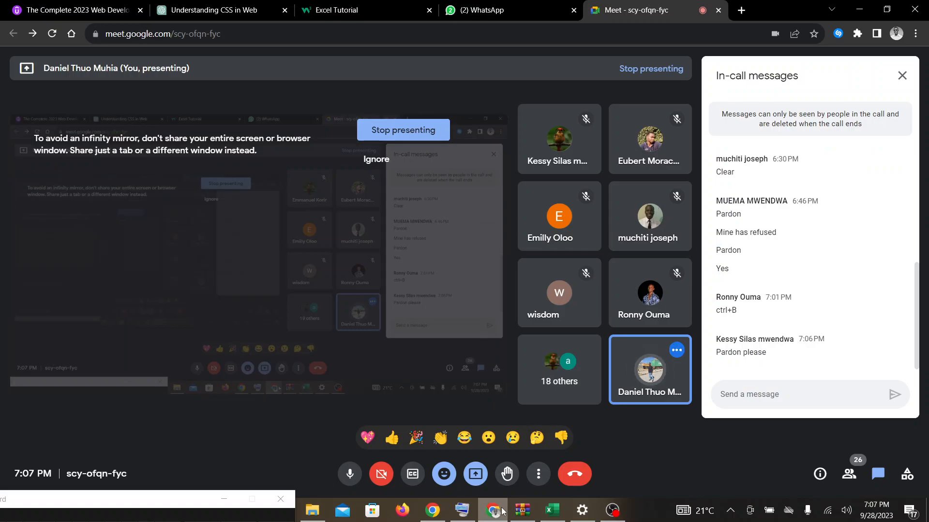
click(553, 512)
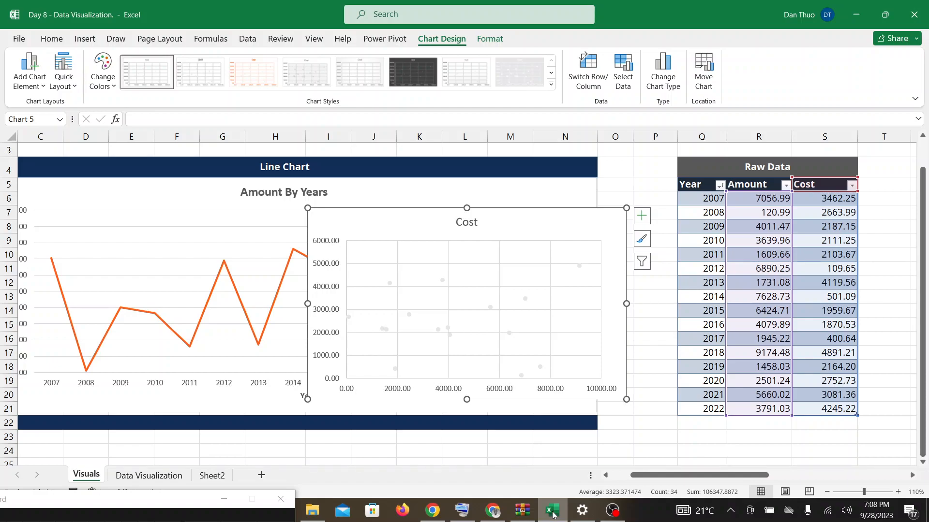
Position the new Cost scatter chart directly below the line chart's closing band, starting at cell B23
drag(553, 234, 334, 441)
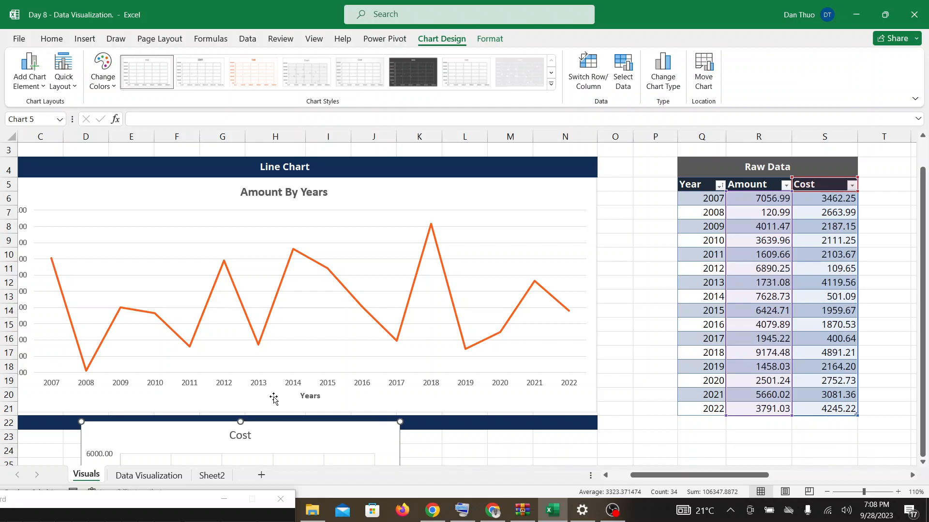
drag(280, 432, 202, 446)
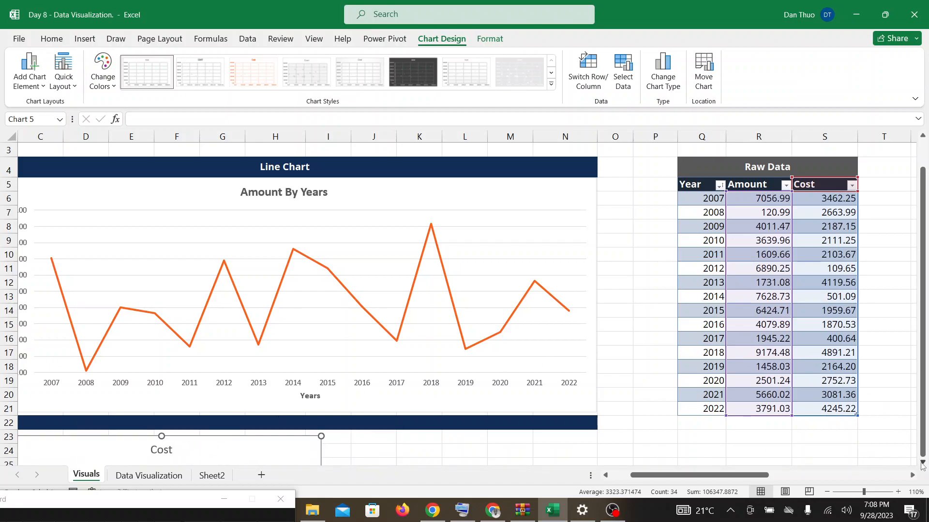
scroll(356, 404, down, 3)
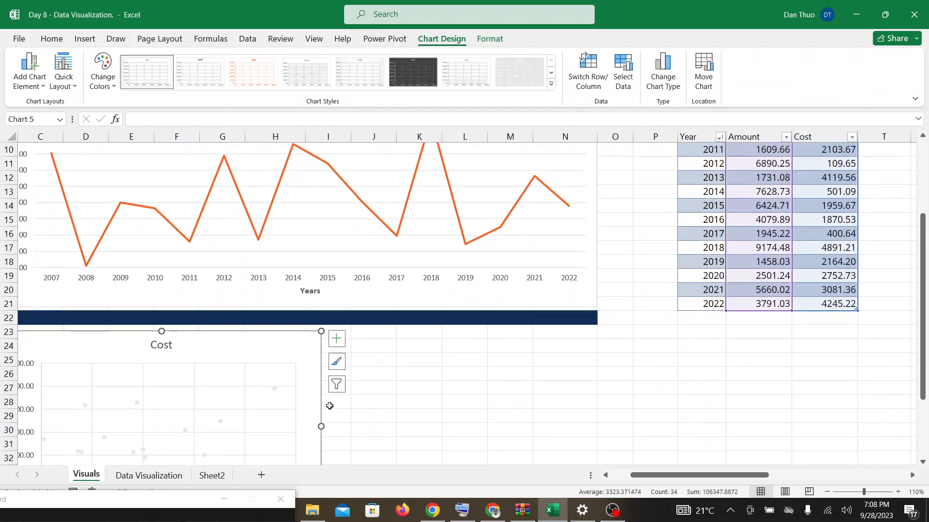
drag(237, 338, 249, 329)
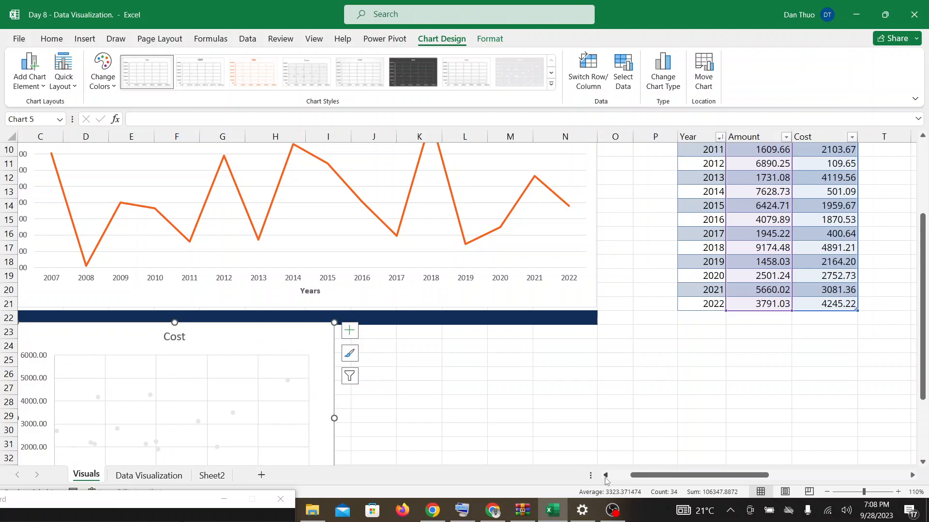
click(605, 476)
click(605, 476)
drag(331, 330, 288, 334)
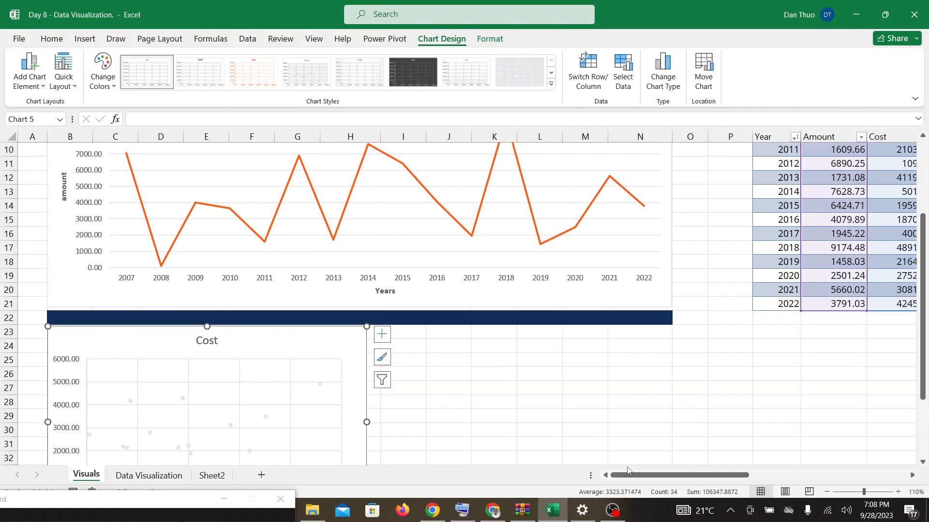
Check the Google Meet call in Chrome for learners' responses, reviewing the full scatter chart in Excel between checks
click(500, 515)
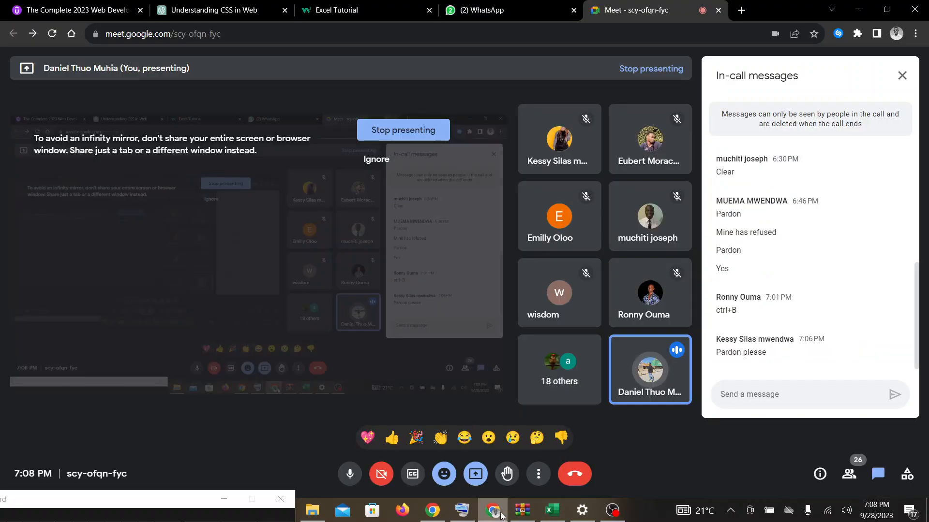
click(552, 512)
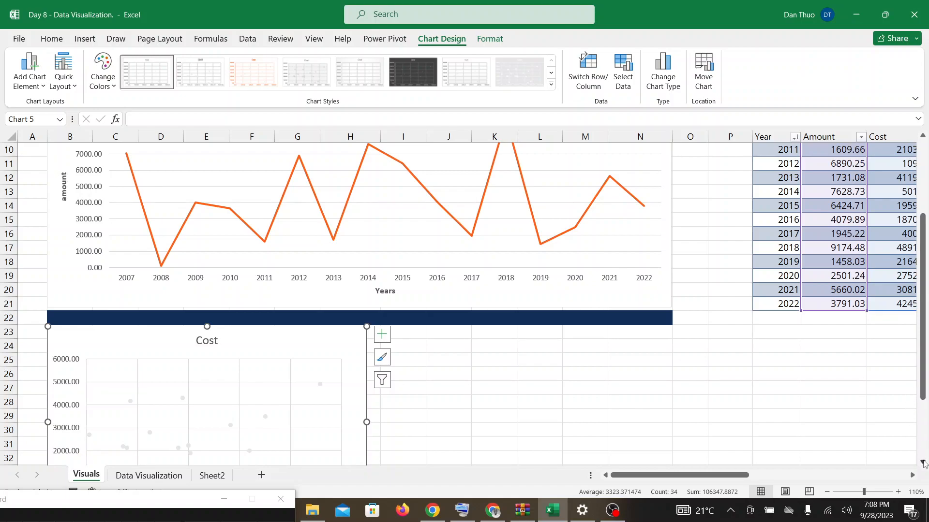
scroll(922, 463, down, 2)
scroll(923, 463, down, 1)
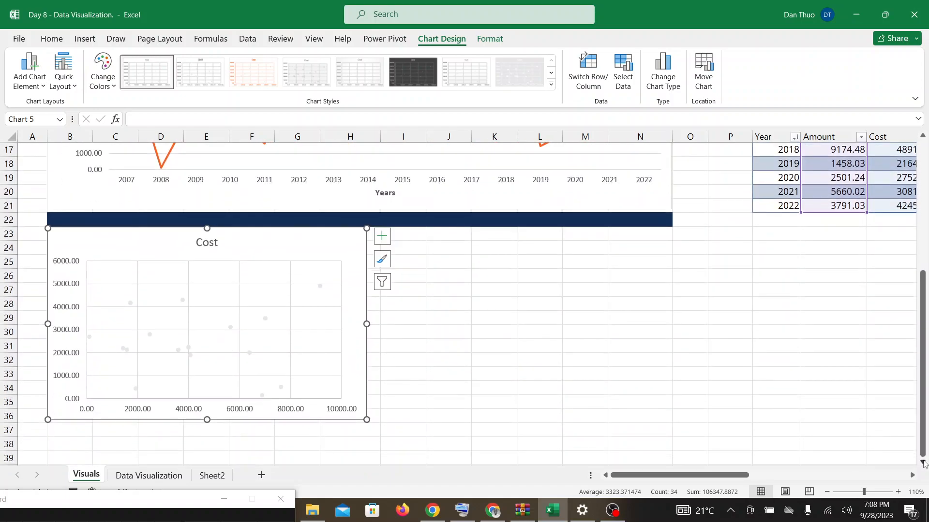
click(922, 463)
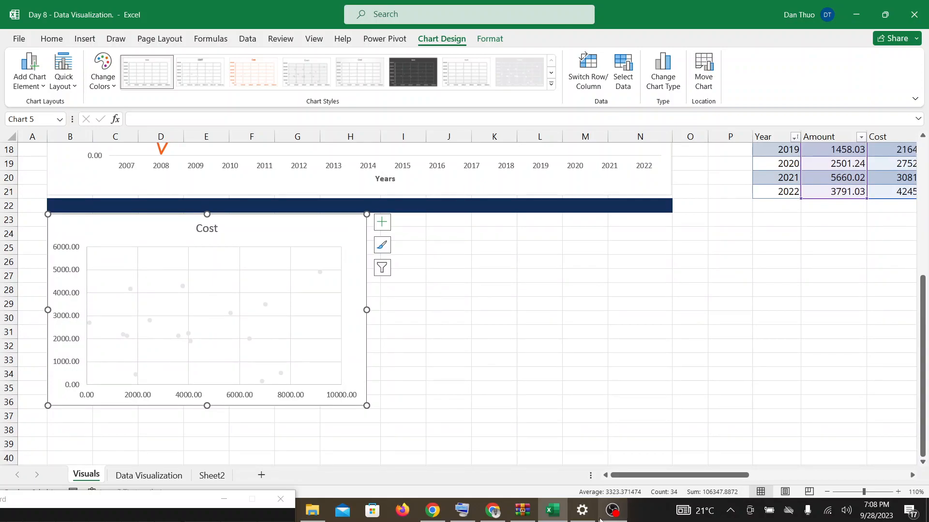
click(501, 511)
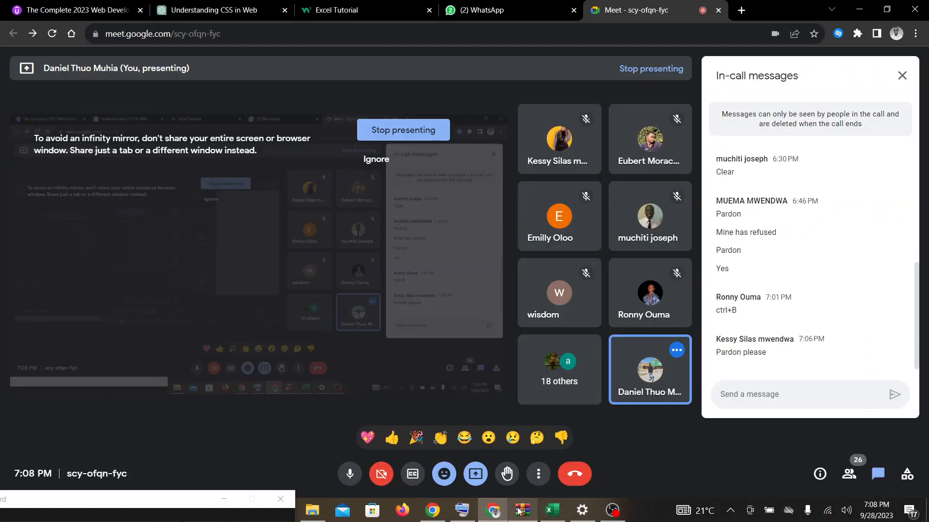
click(552, 512)
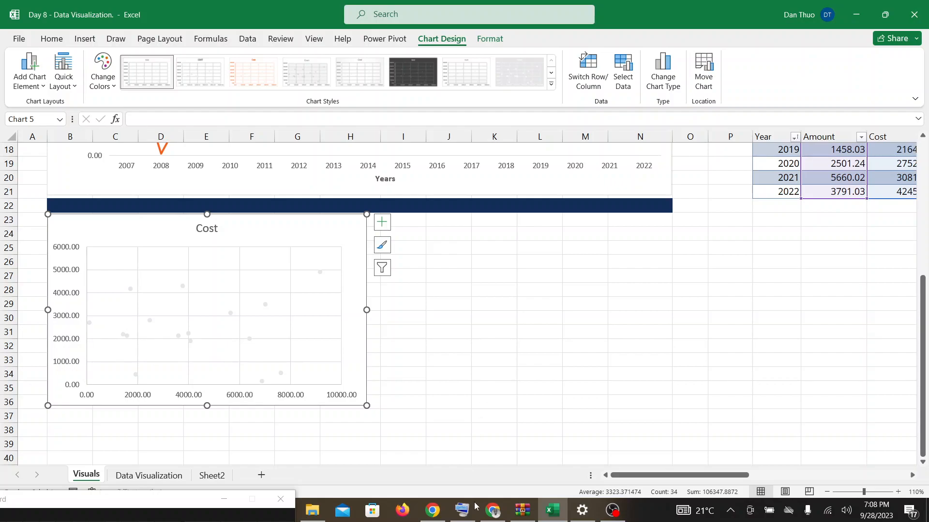
Check the Google Meet call in Chrome, return to Excel, and add axis titles to the Cost scatter chart
click(491, 514)
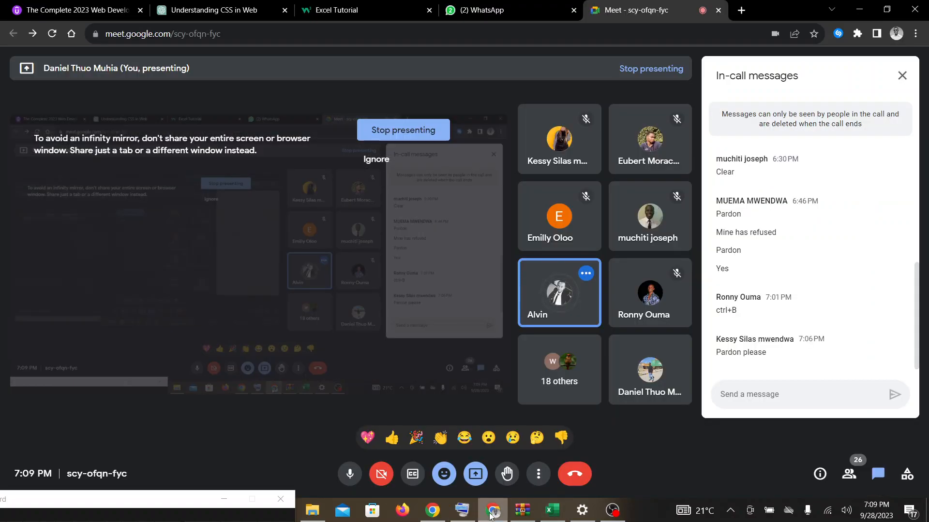
click(551, 514)
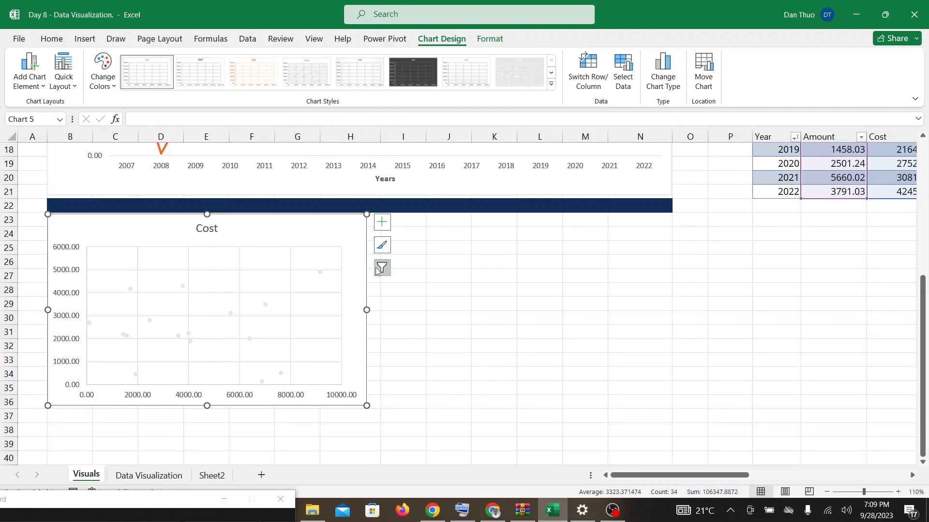
click(380, 223)
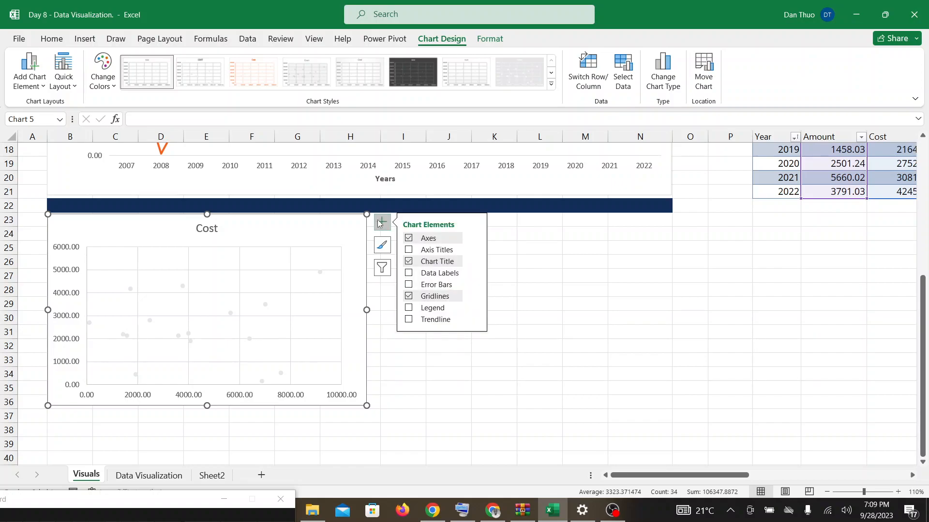
click(409, 250)
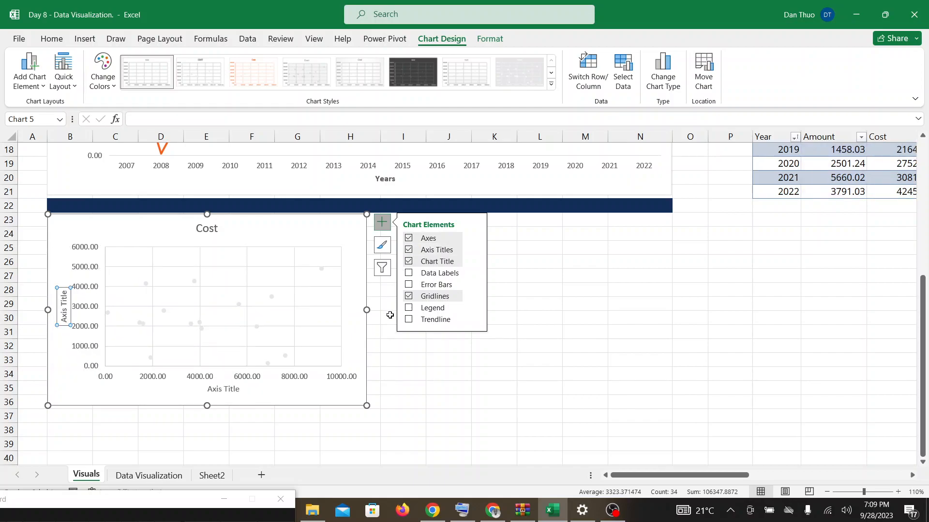
click(432, 360)
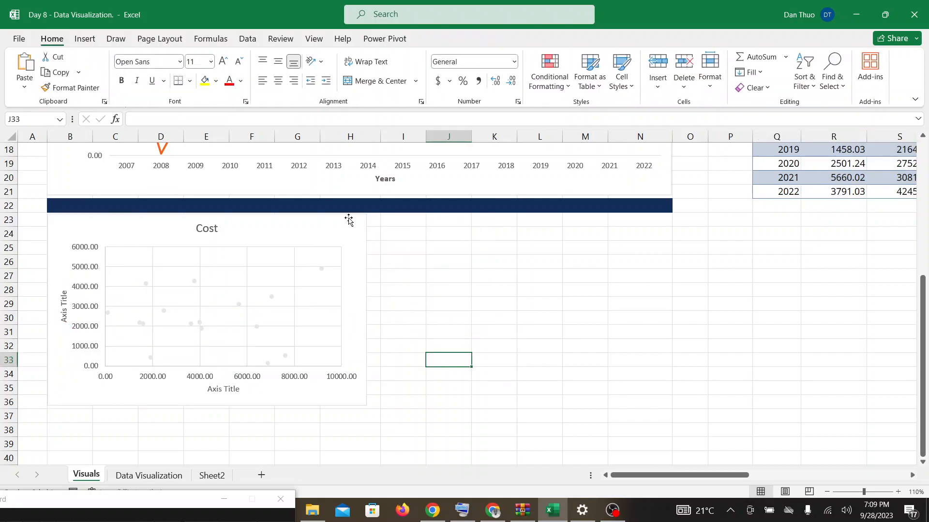
Switch the Cost scatter chart's axis titles off and on again, then deselect the chart
click(346, 233)
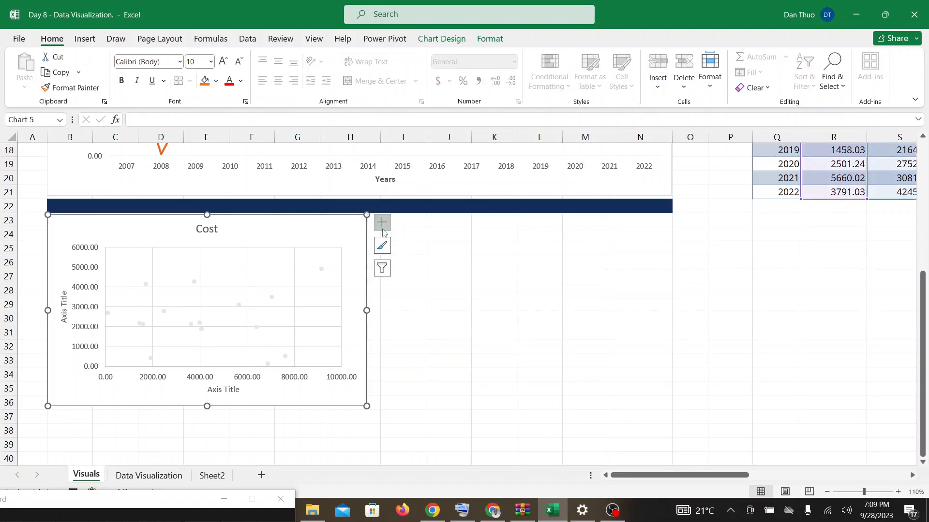
click(381, 223)
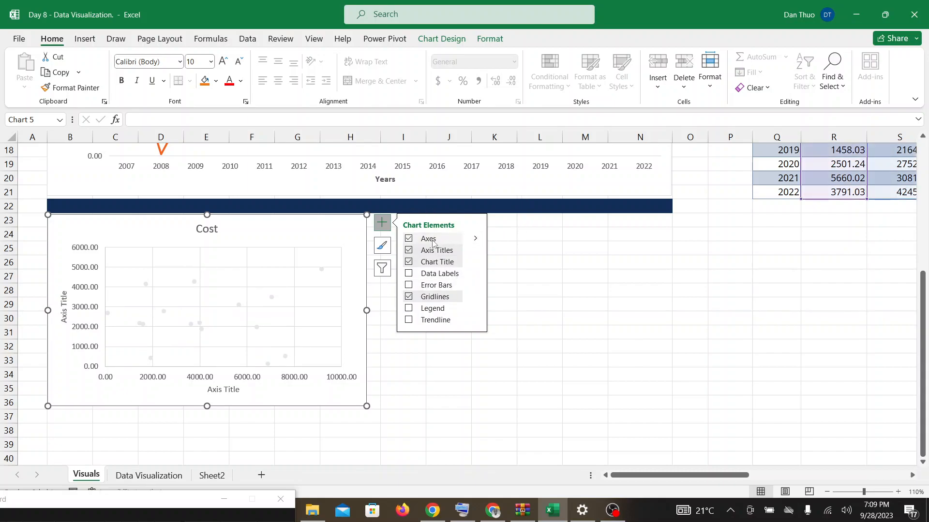
click(408, 251)
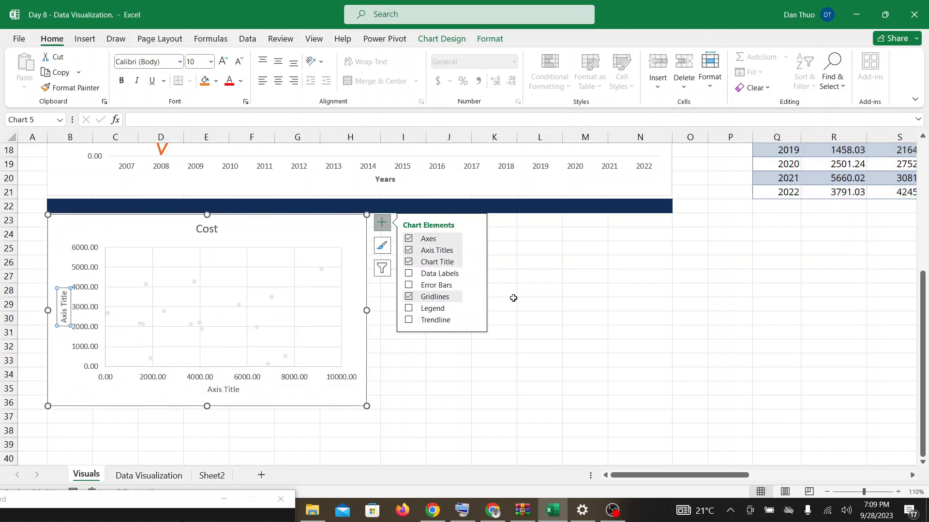
click(541, 297)
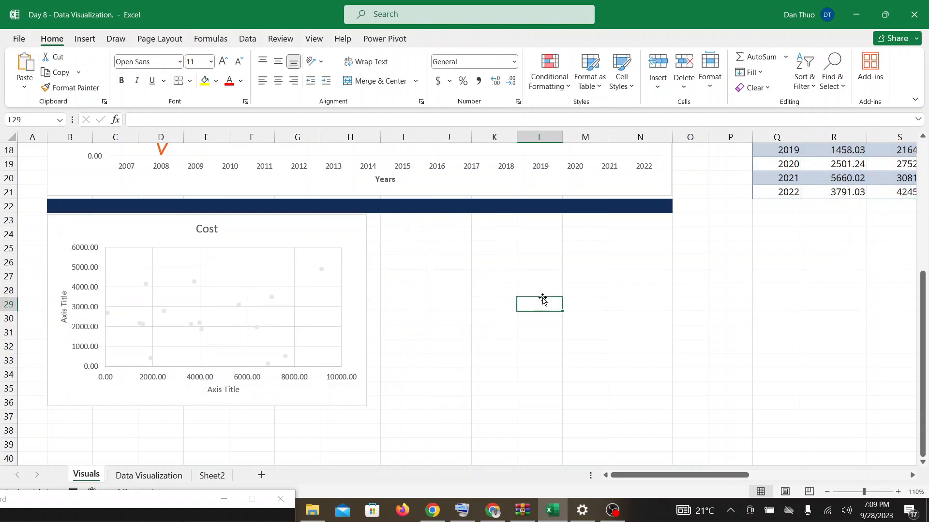
Replace the scatter chart's horizontal axis title placeholder with "Amount"
click(218, 389)
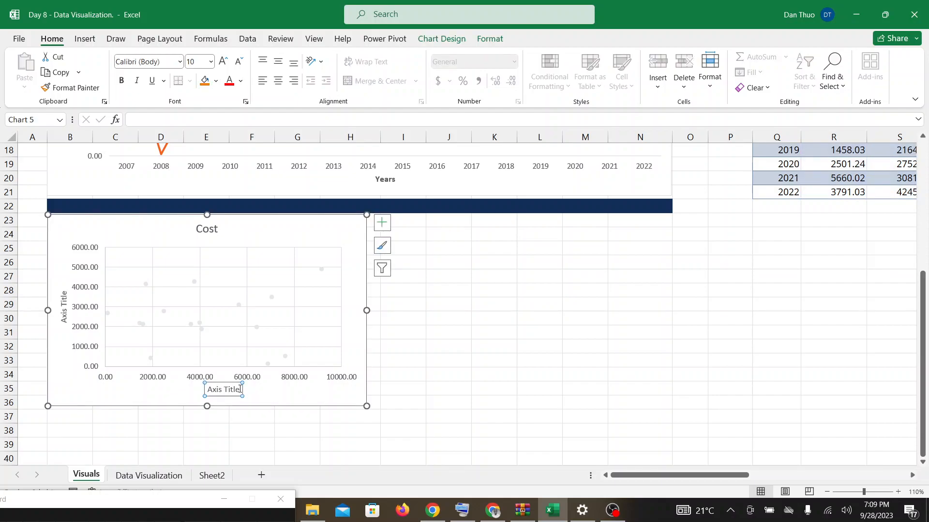
click(240, 389)
key(BackSpace)
key(BackSpace)
key(BackSpace)
key(BackSpace)
key(BackSpace)
key(BackSpace)
key(BackSpace)
key(BackSpace)
key(BackSpace)
key(BackSpace)
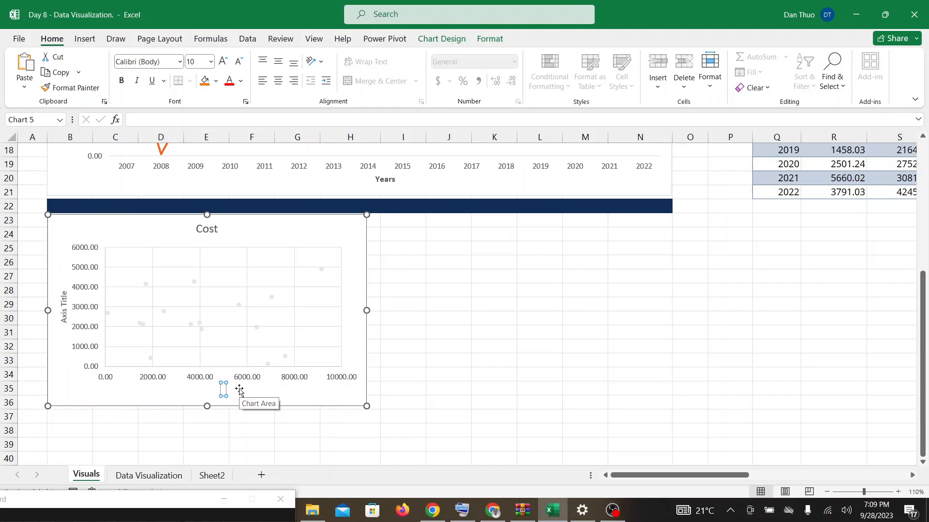
text(Amount)
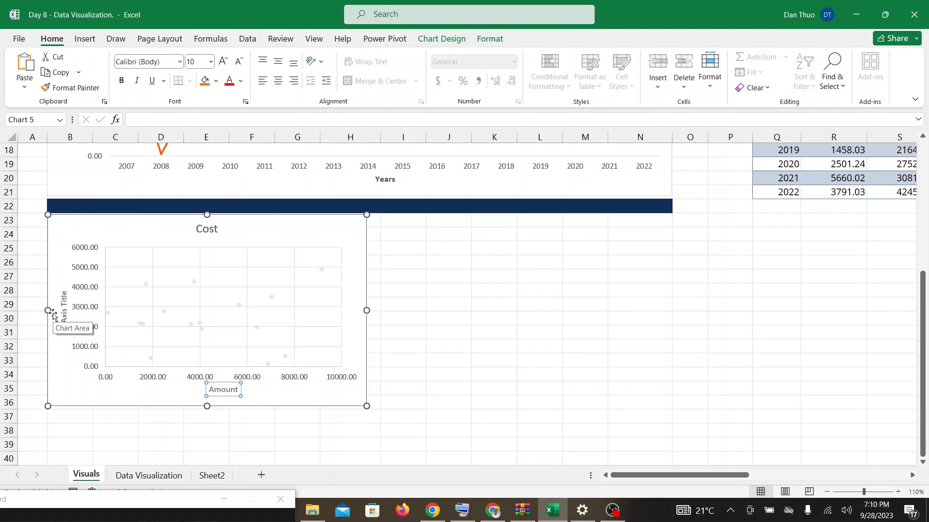
Replace the scatter chart's vertical axis title with "Cost", and check the Google Meet call in Chrome before returning to Excel
click(64, 303)
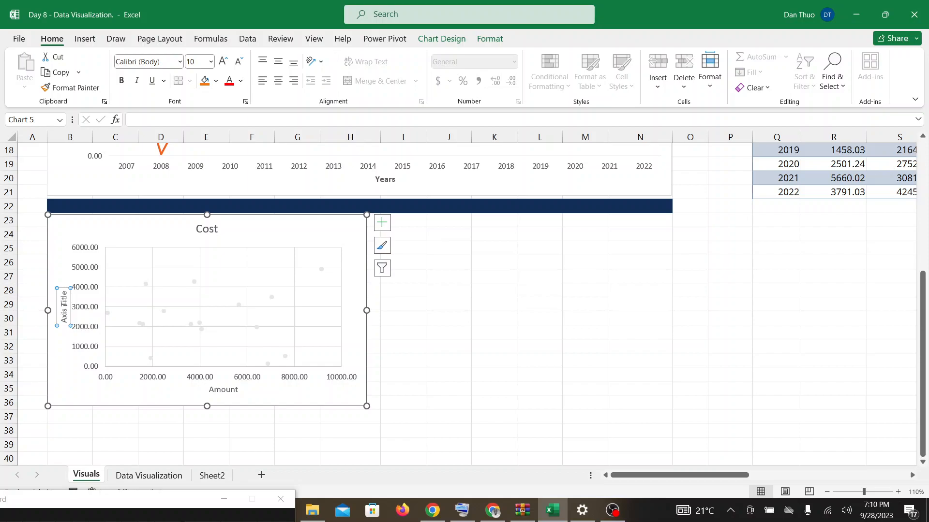
double_click(63, 295)
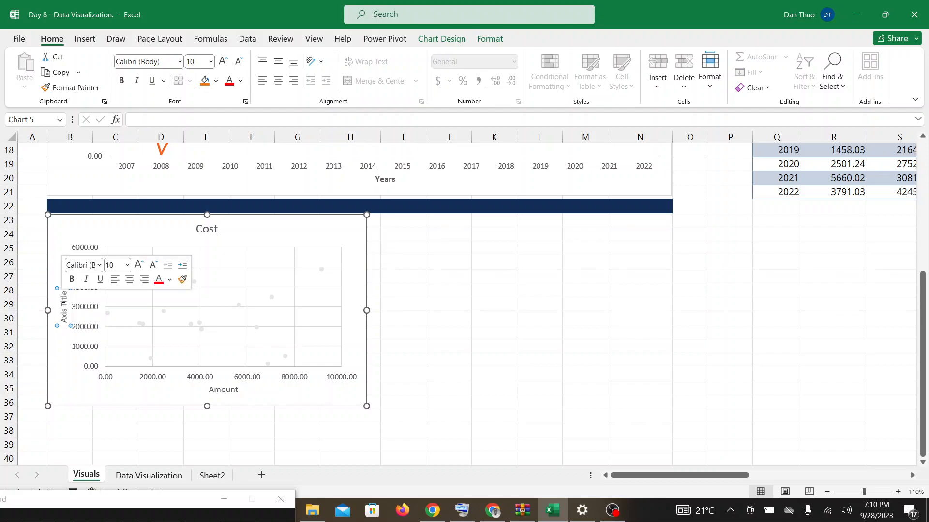
key(BackSpace)
key(BackSpace)
key(BackSpace)
key(BackSpace)
key(BackSpace)
key(BackSpace)
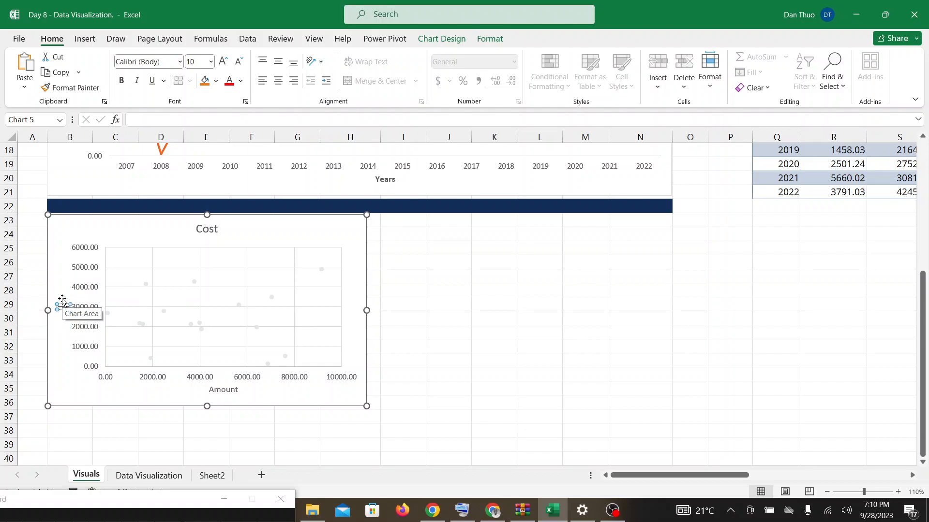
text(Cost)
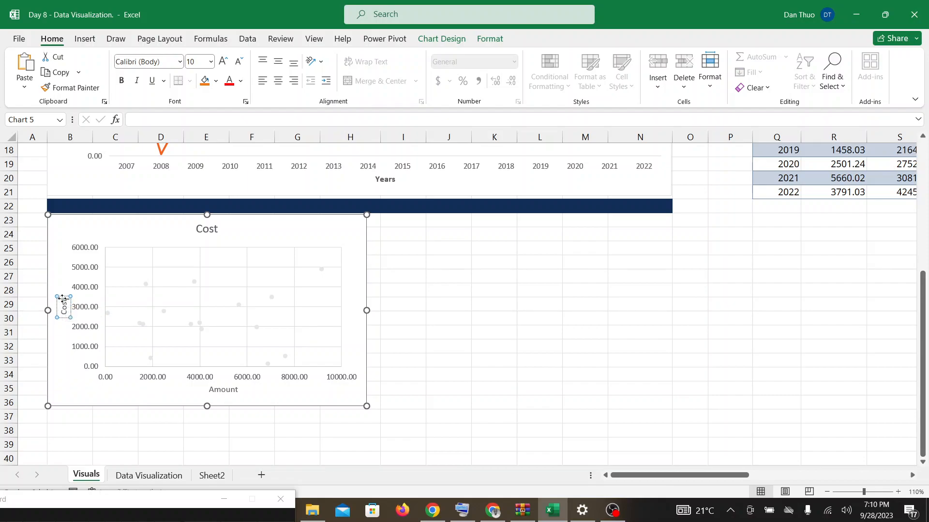
click(390, 315)
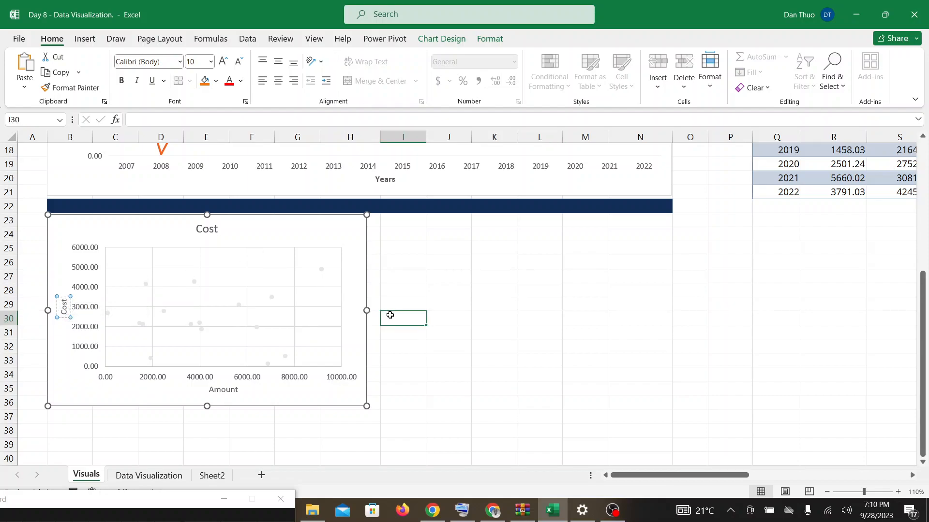
click(489, 516)
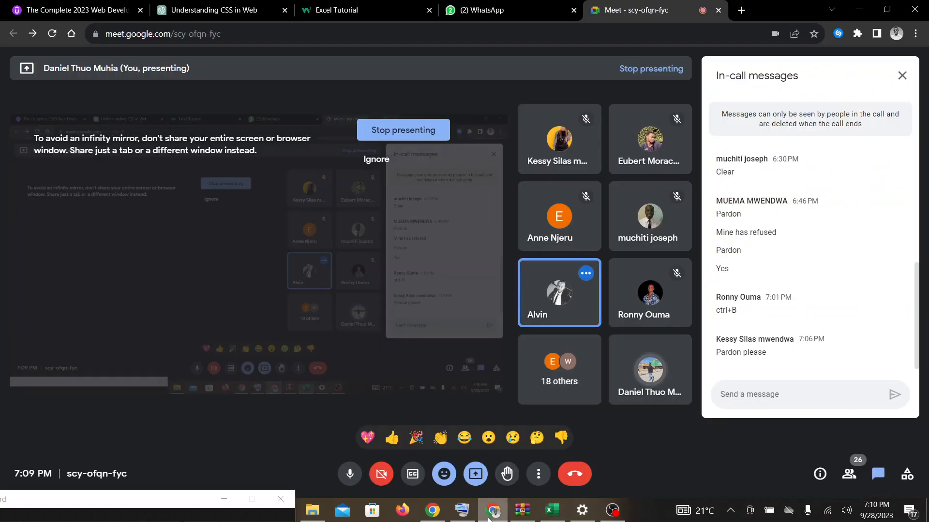
click(554, 513)
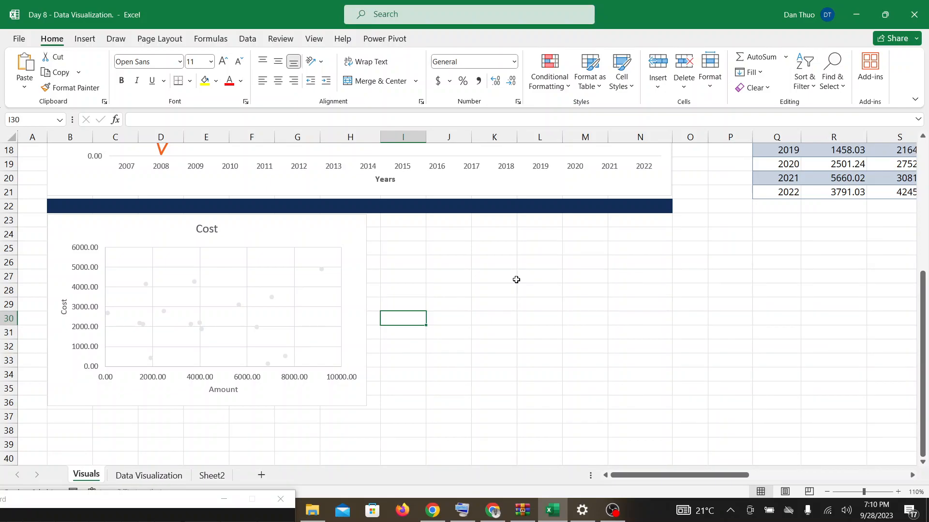
click(490, 514)
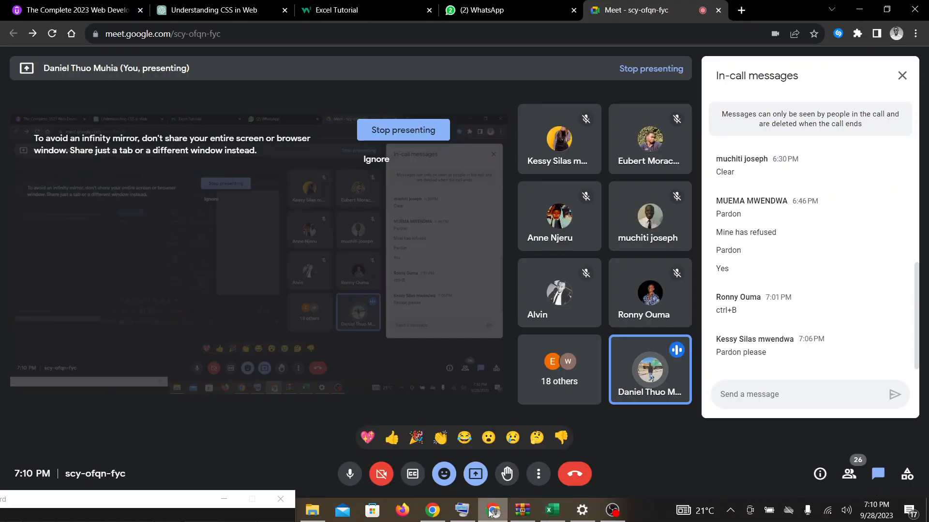
click(546, 516)
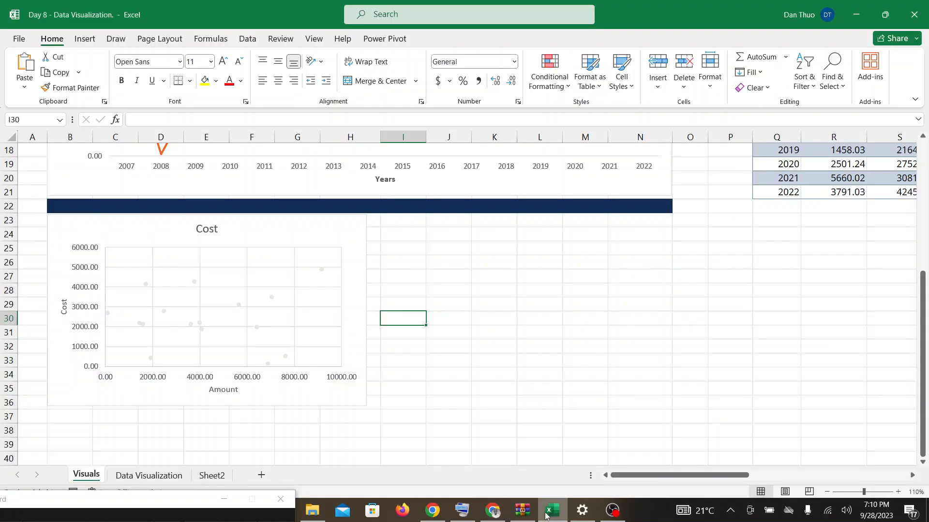
click(491, 514)
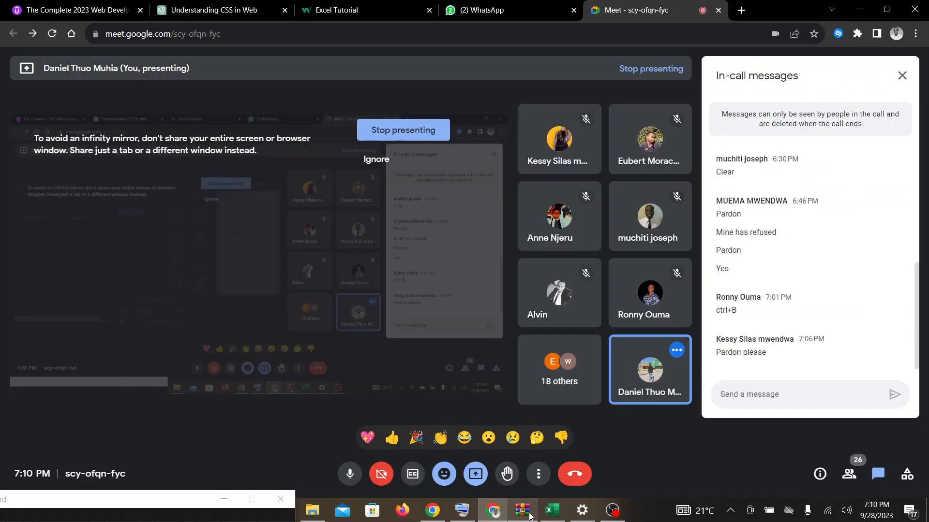
mouse_move(553, 516)
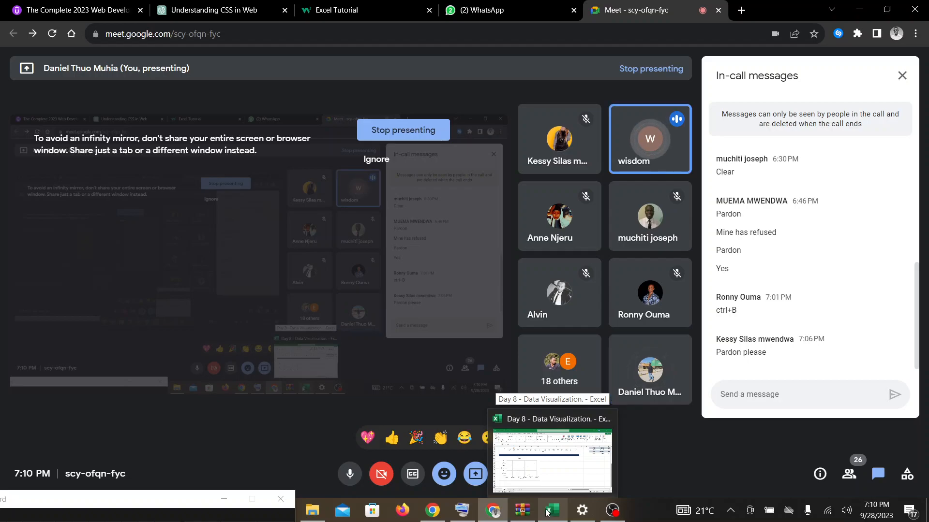
click(545, 512)
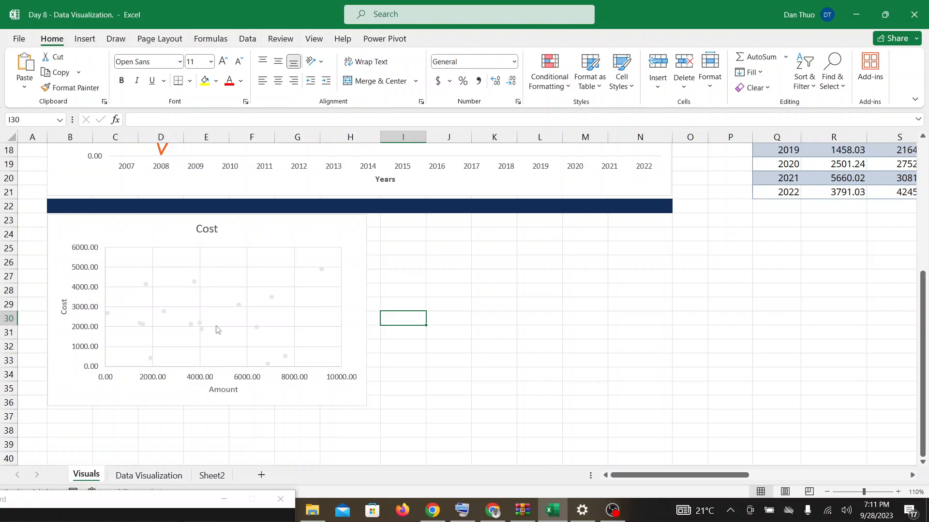
click(144, 285)
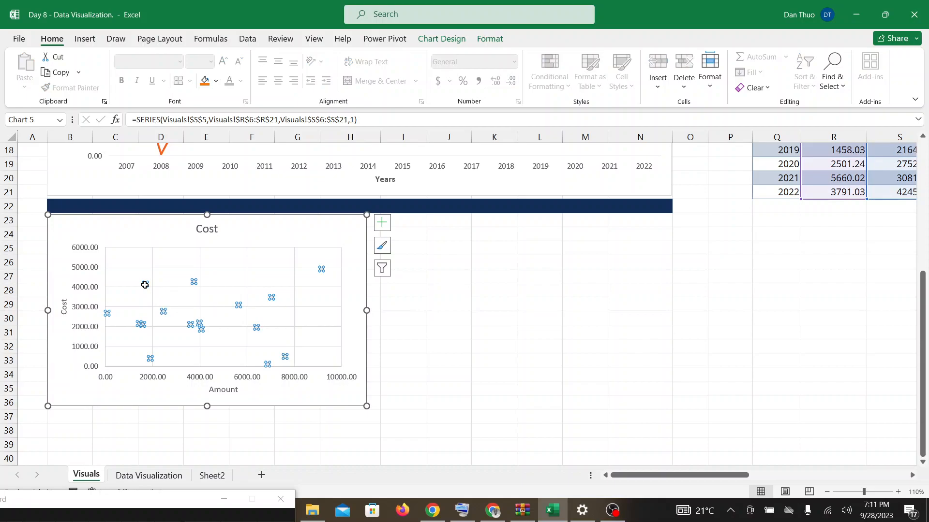
right_click(145, 285)
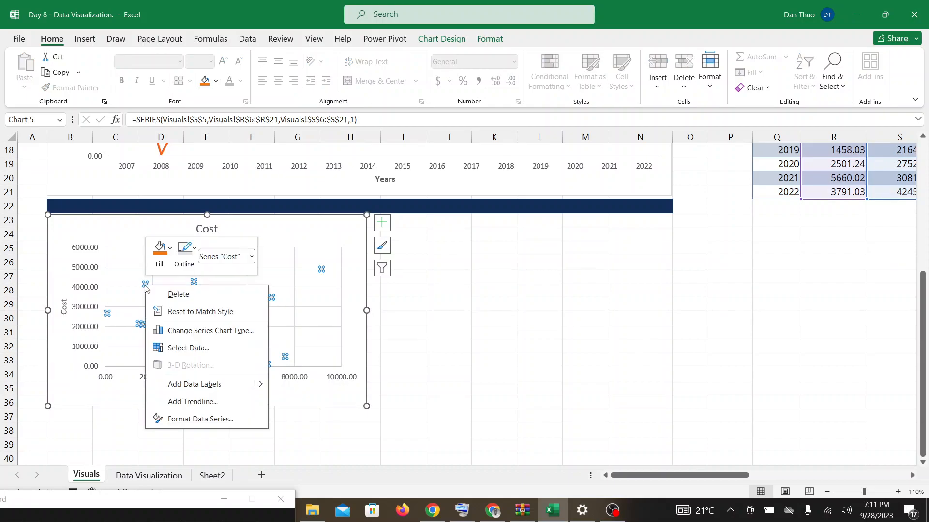
click(201, 424)
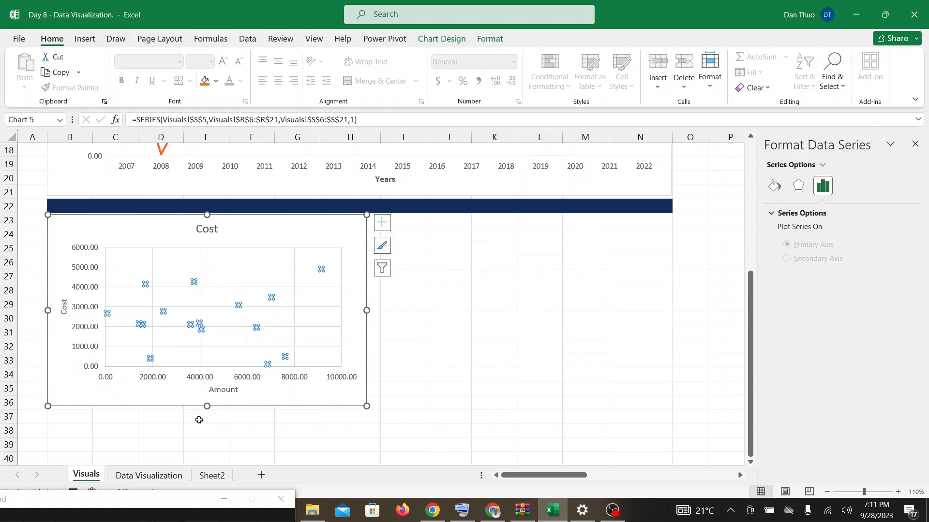
key(ctrl+z)
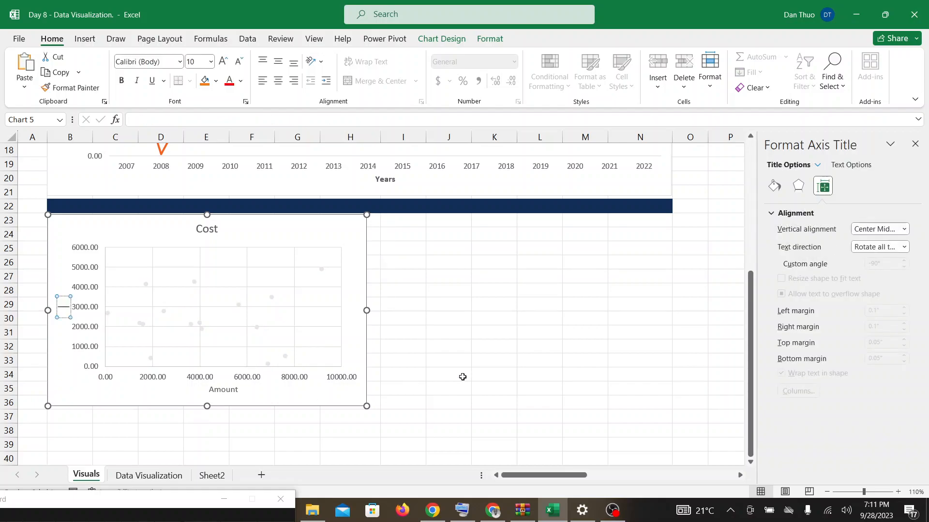
click(464, 359)
click(915, 143)
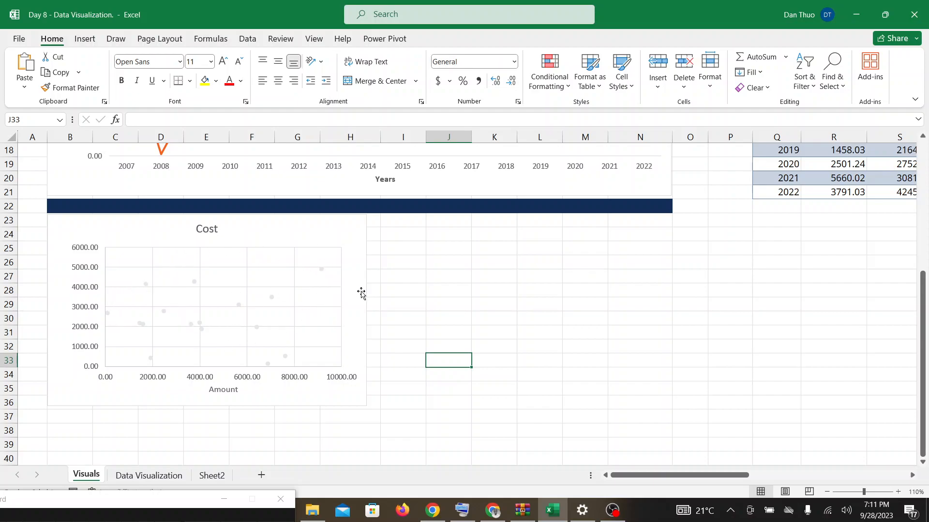
Fill the data markers of the Cost scatter chart with the standard Dark Red color
click(193, 283)
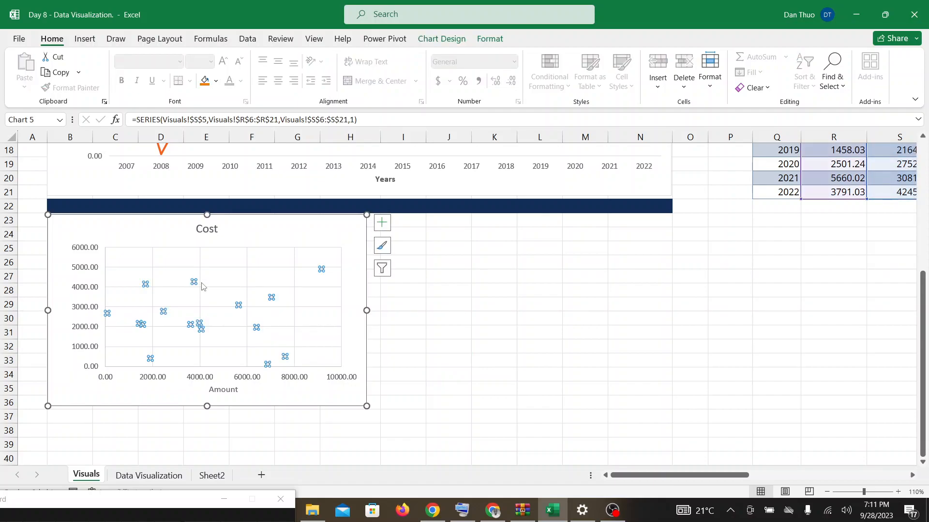
right_click(193, 283)
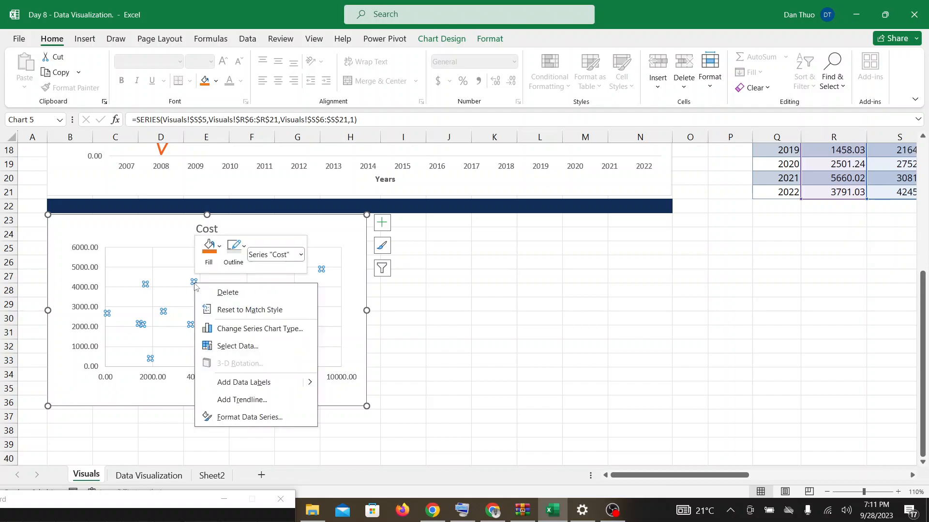
click(216, 418)
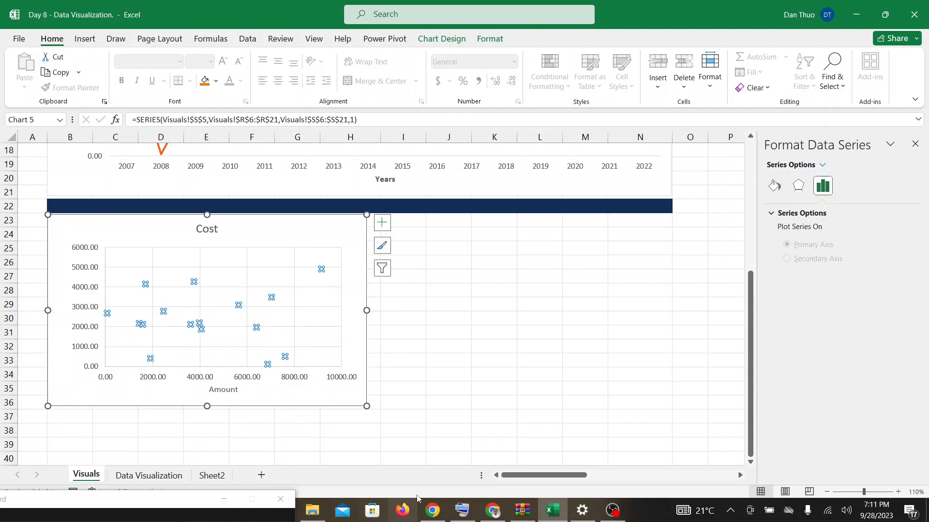
click(492, 511)
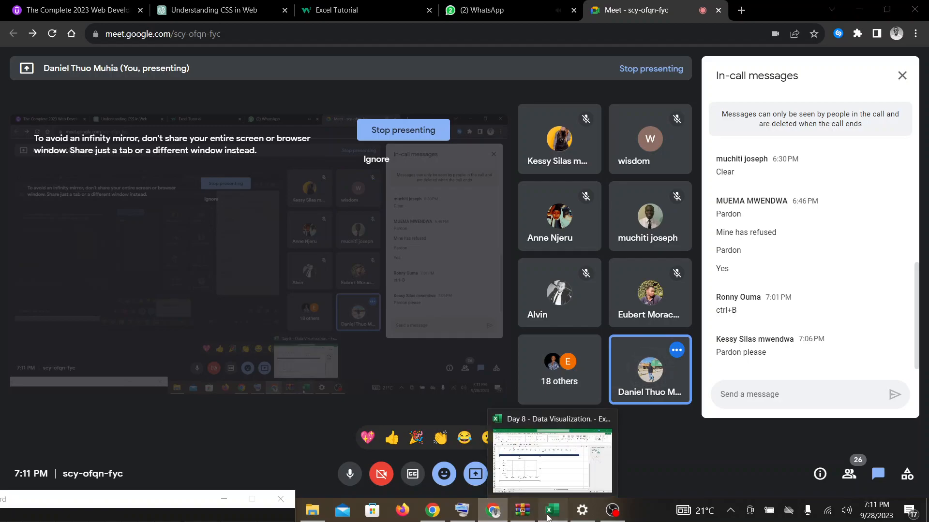
click(550, 511)
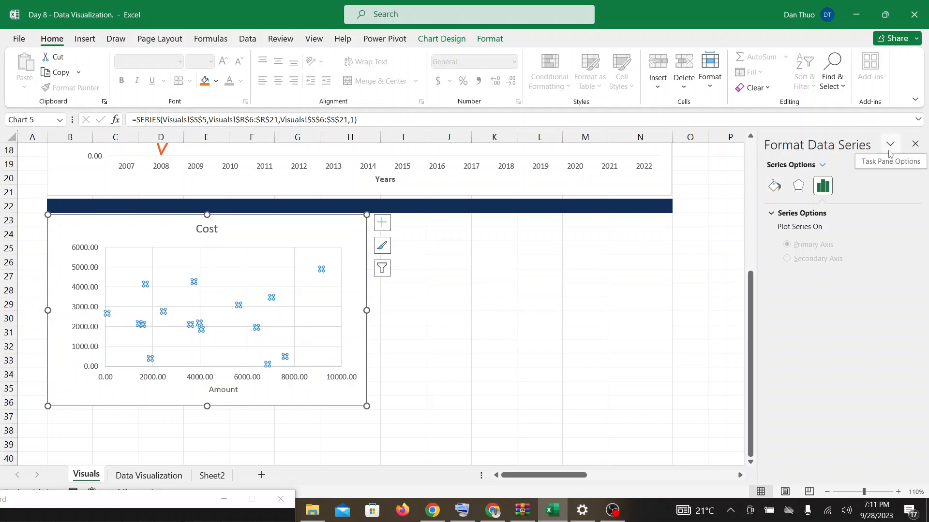
click(775, 188)
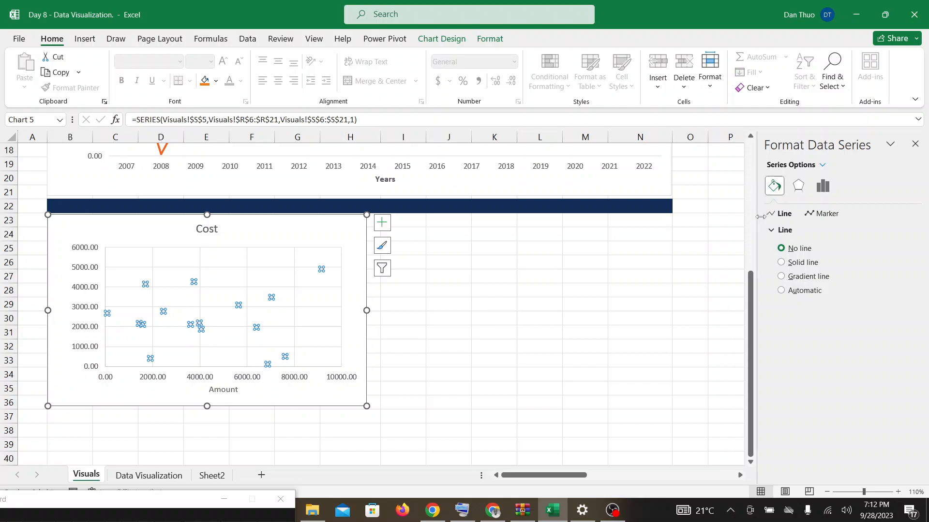
click(818, 216)
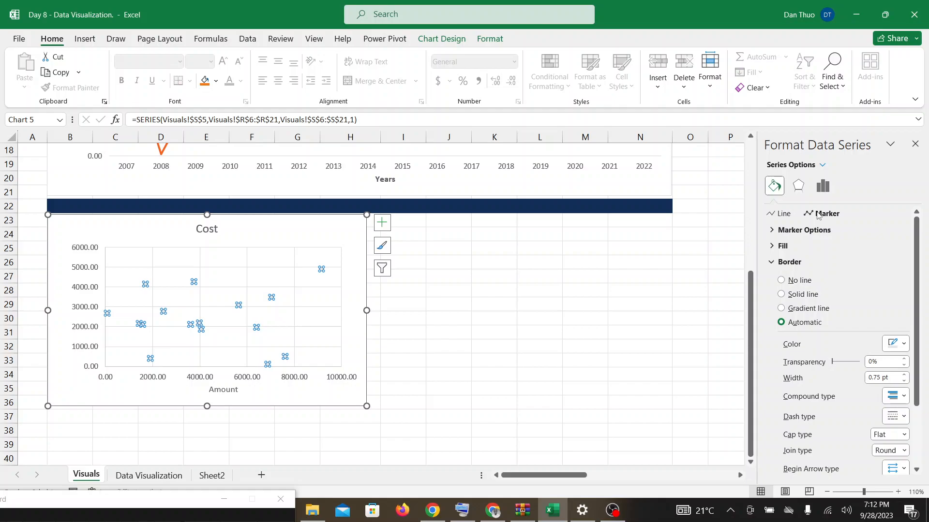
click(776, 248)
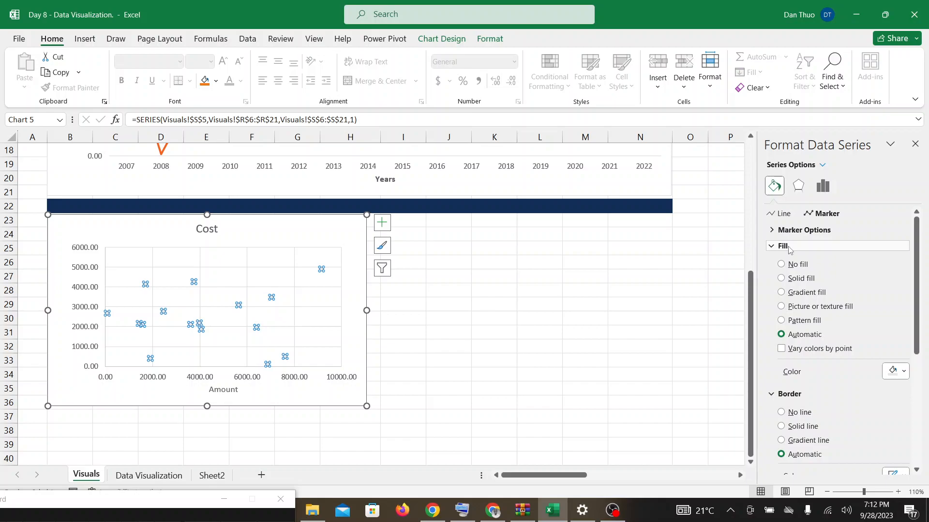
click(895, 376)
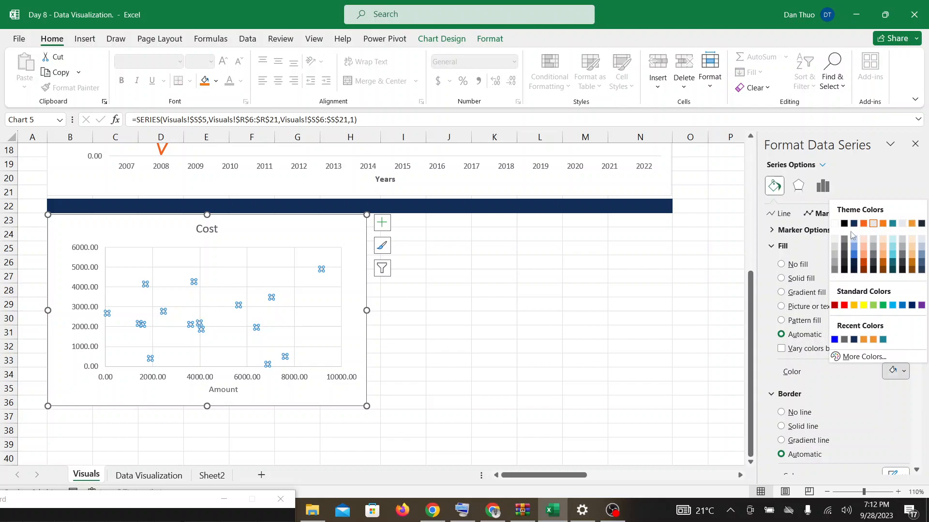
click(834, 306)
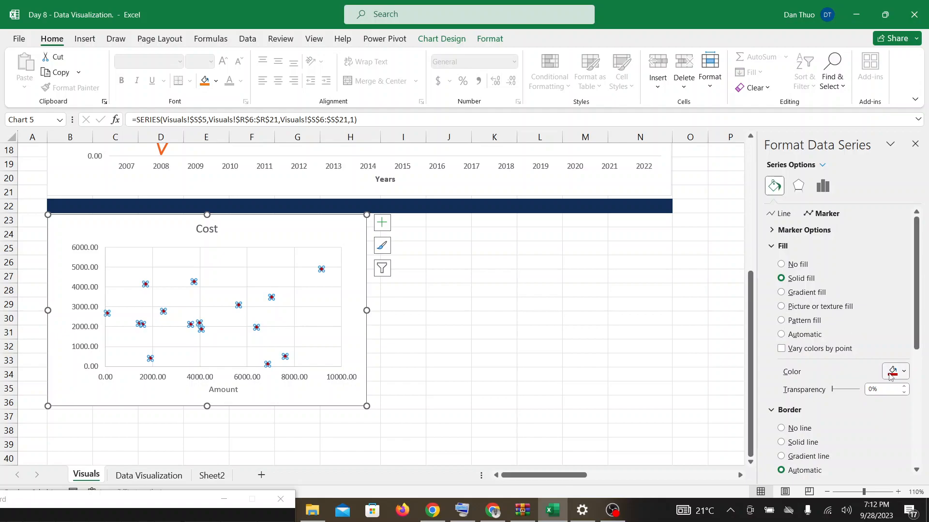
click(692, 332)
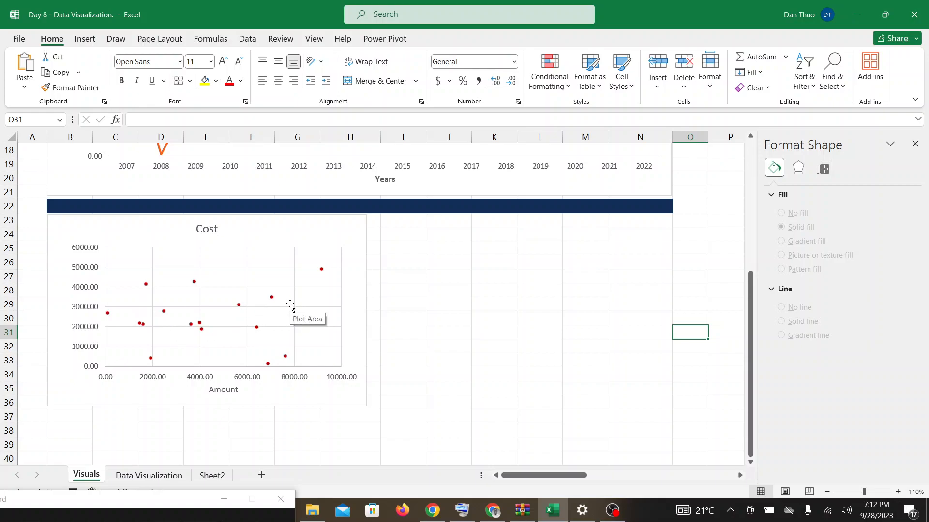
click(494, 510)
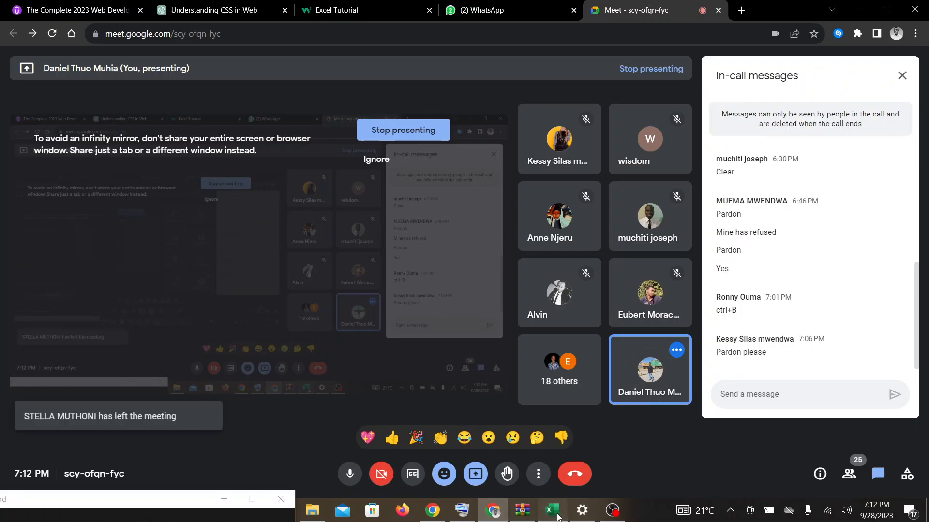
click(553, 512)
click(500, 514)
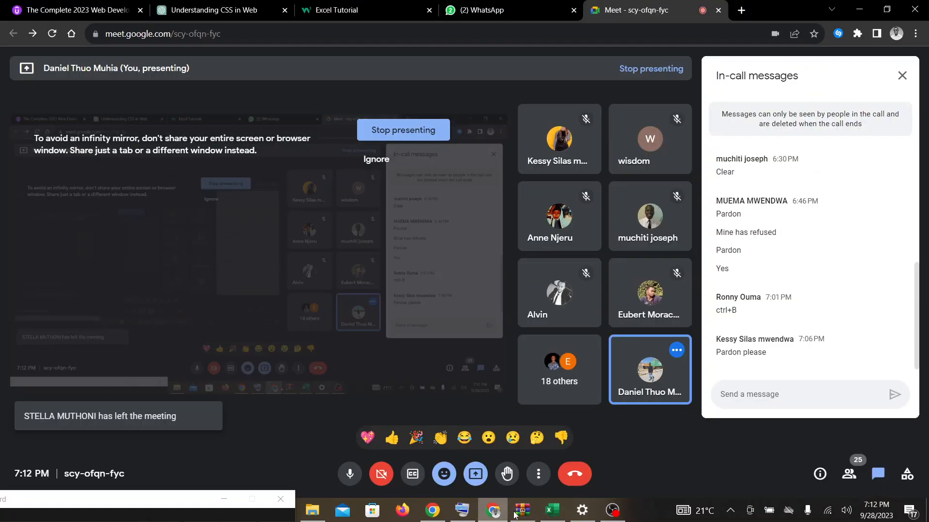
click(550, 516)
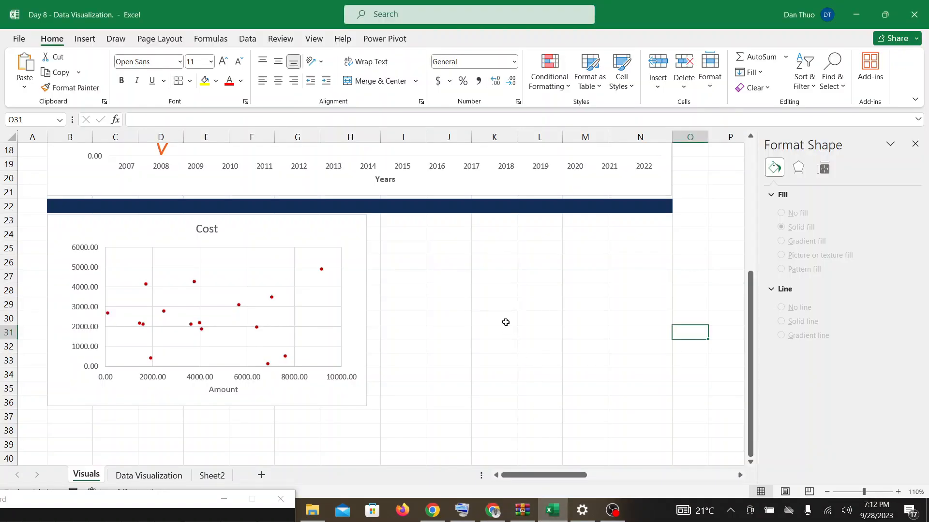
Undo the red marker fill and the last vertical axis title edit, and close the formatting settings
key(ctrl+z)
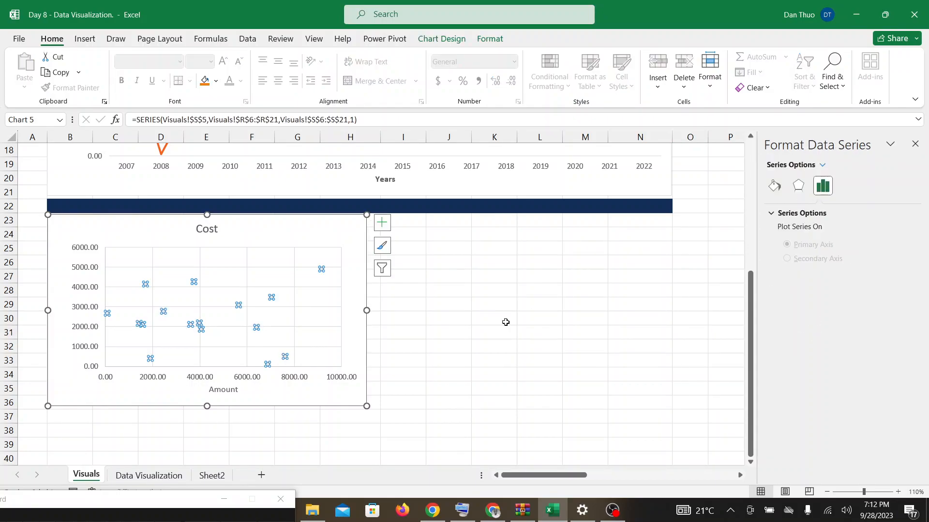
key(ctrl+z)
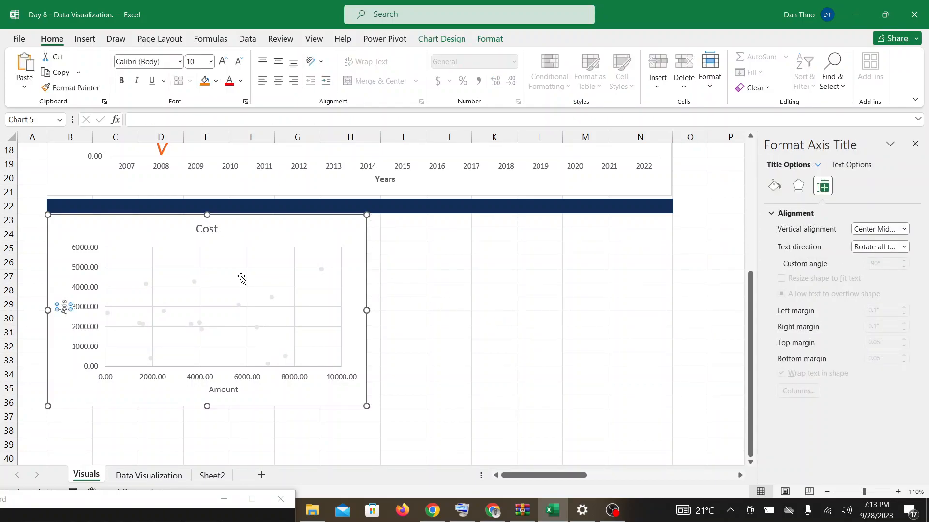
click(915, 144)
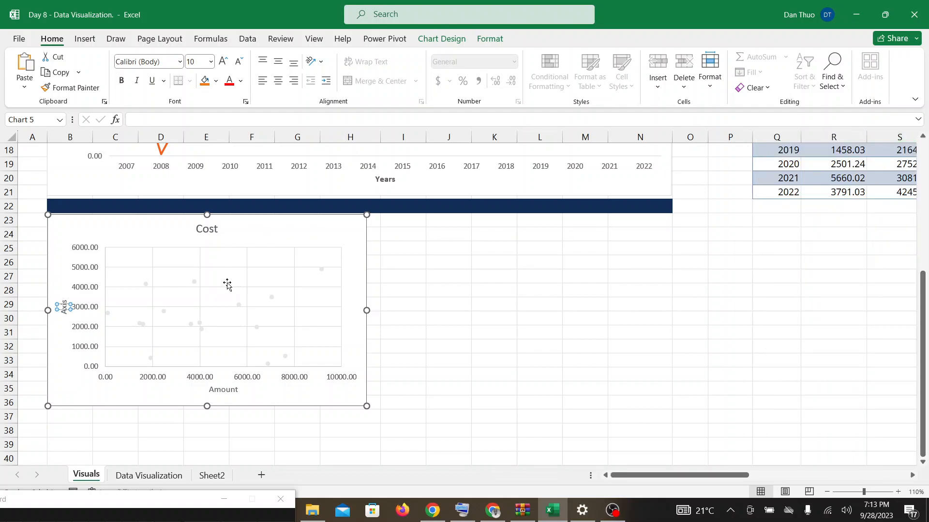
Format the Cost series in the scatter chart with a solid standard Dark Red marker fill
click(195, 282)
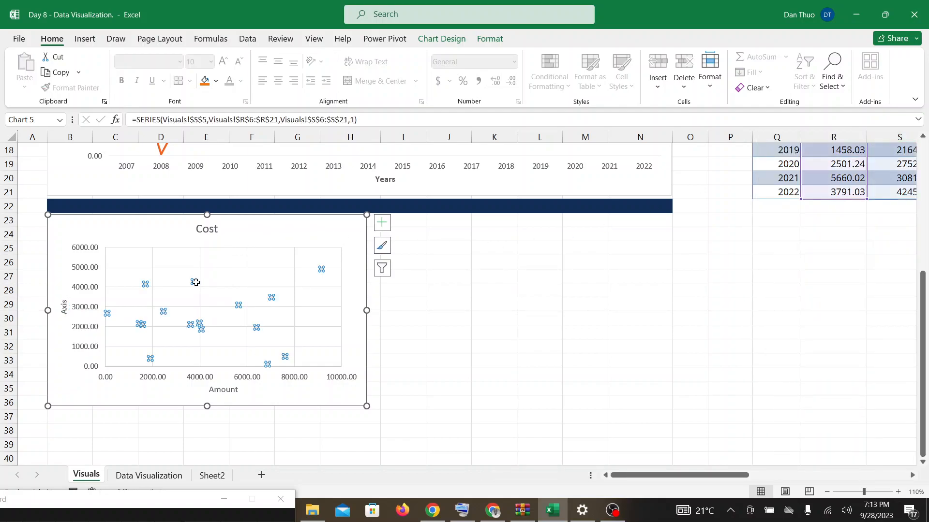
right_click(196, 282)
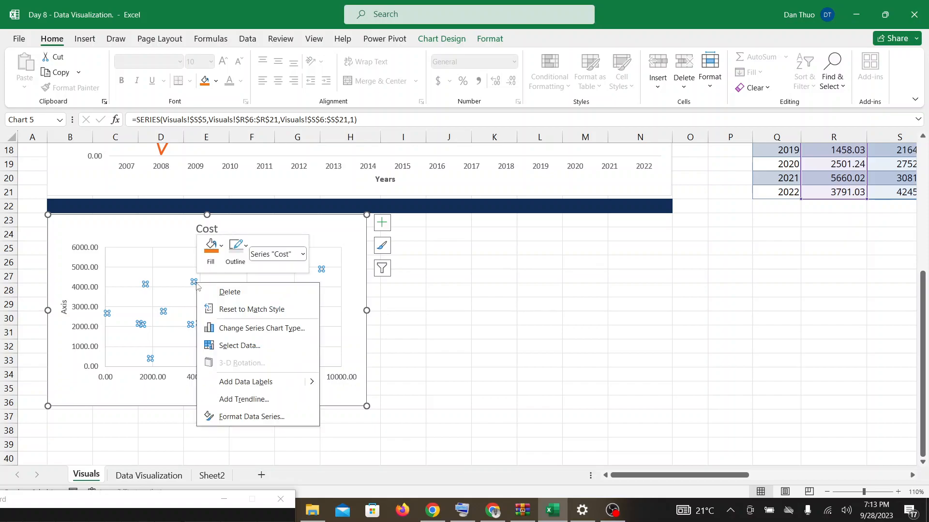
click(230, 417)
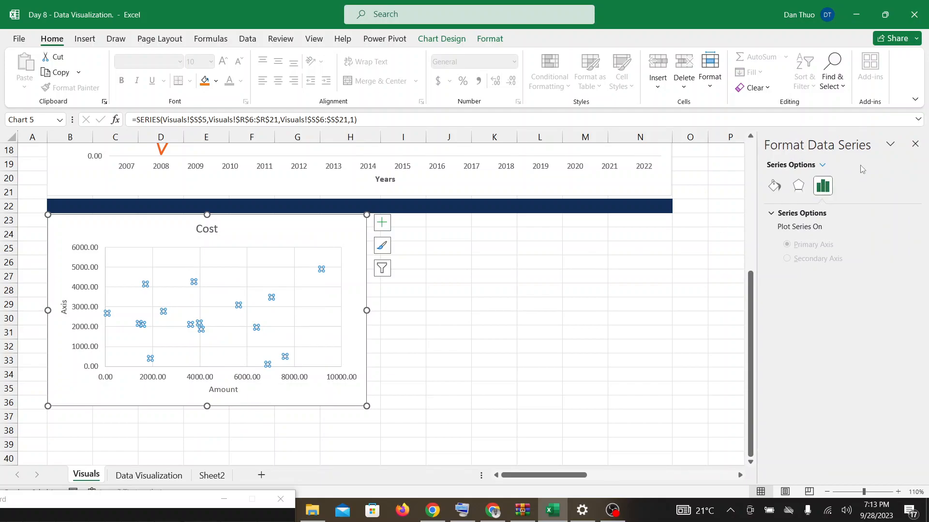
click(775, 185)
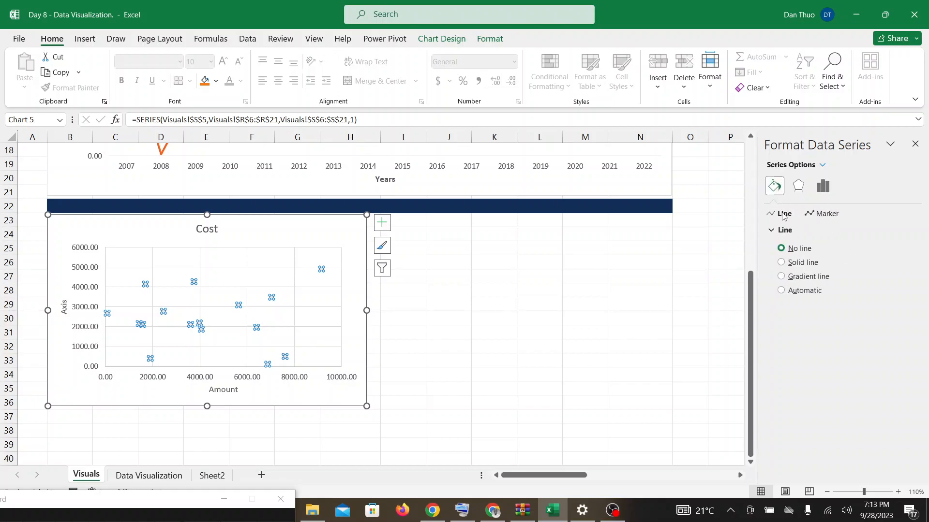
click(821, 214)
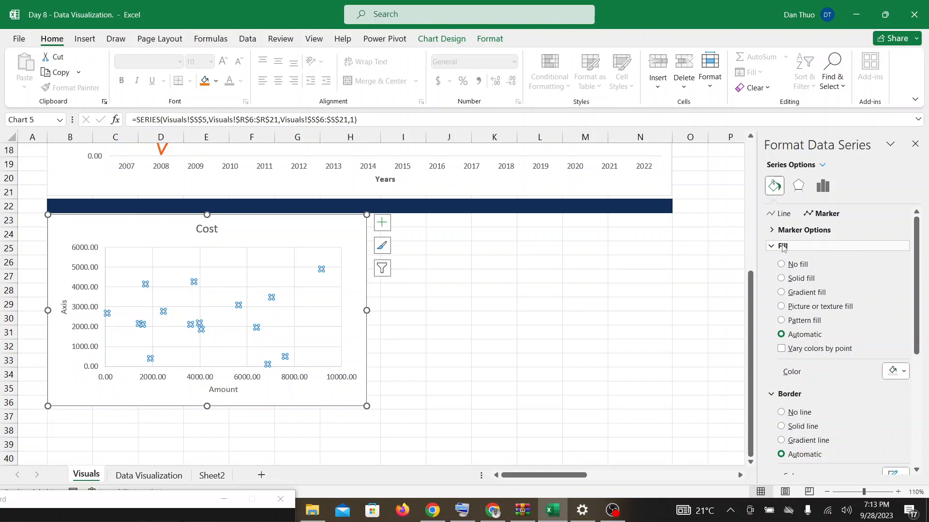
click(773, 247)
click(793, 247)
click(894, 372)
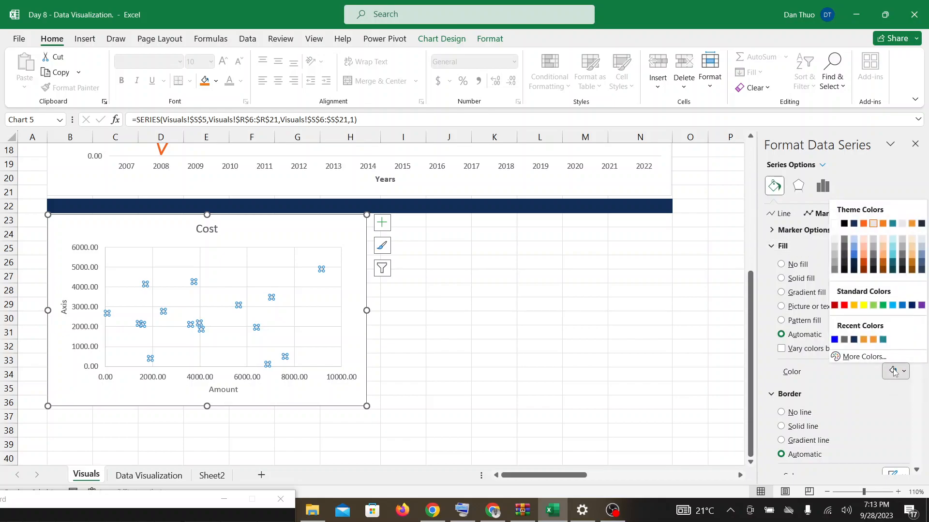
click(835, 305)
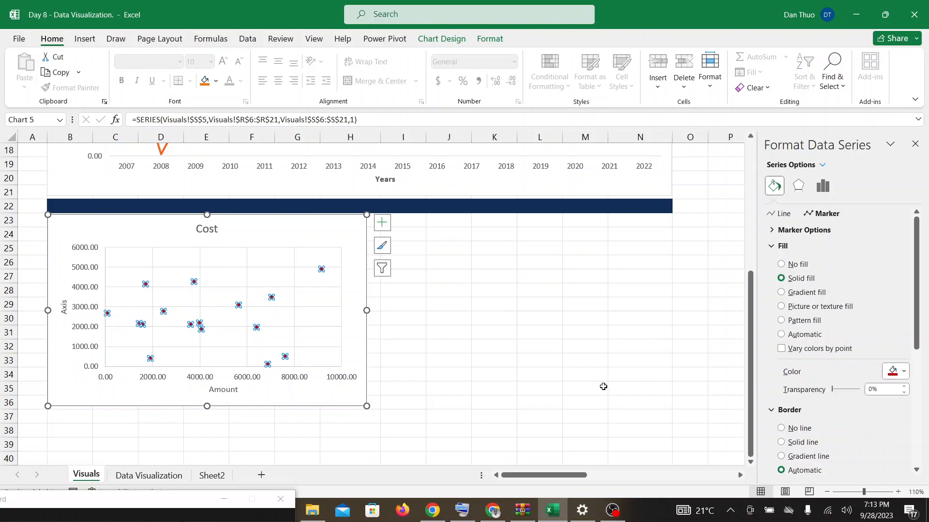
click(568, 390)
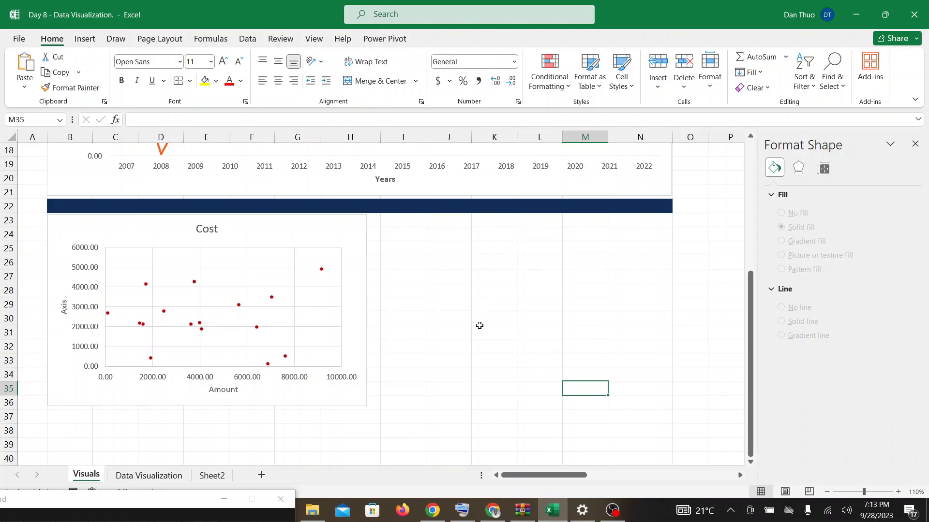
Check the Google Meet call and its in-call messages, return to the Excel workbook and hide the screen-sharing notice
click(491, 512)
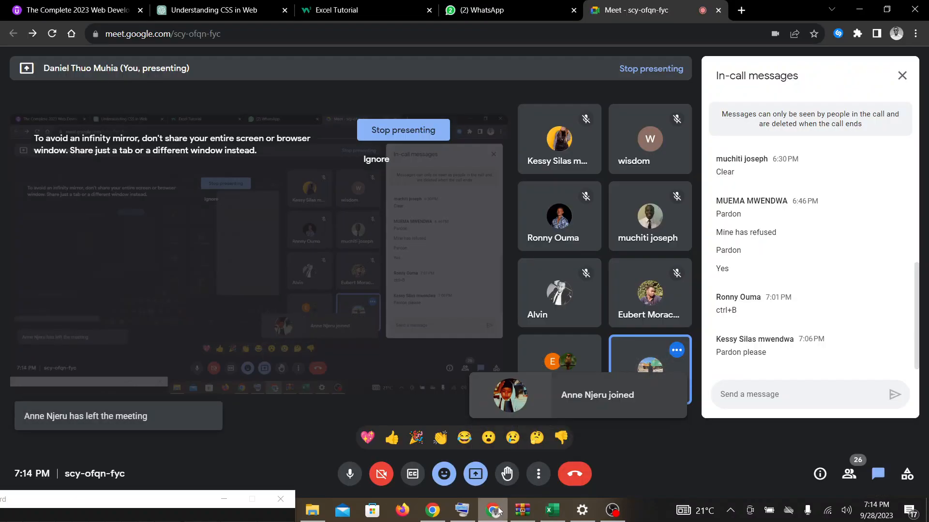
click(553, 510)
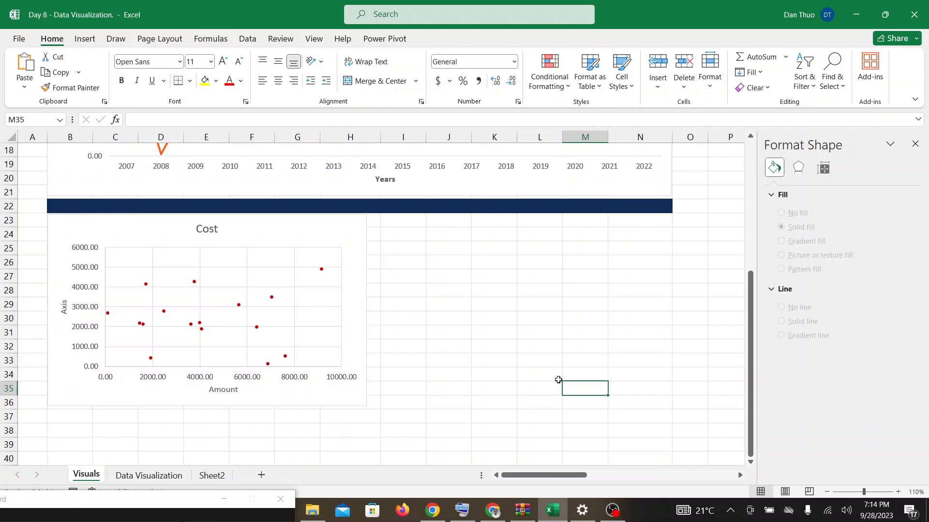
click(492, 517)
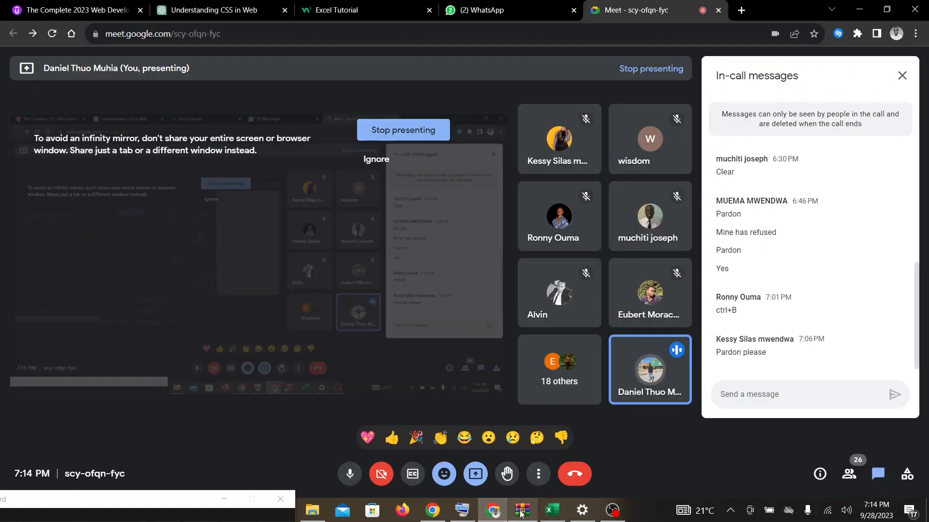
mouse_move(536, 514)
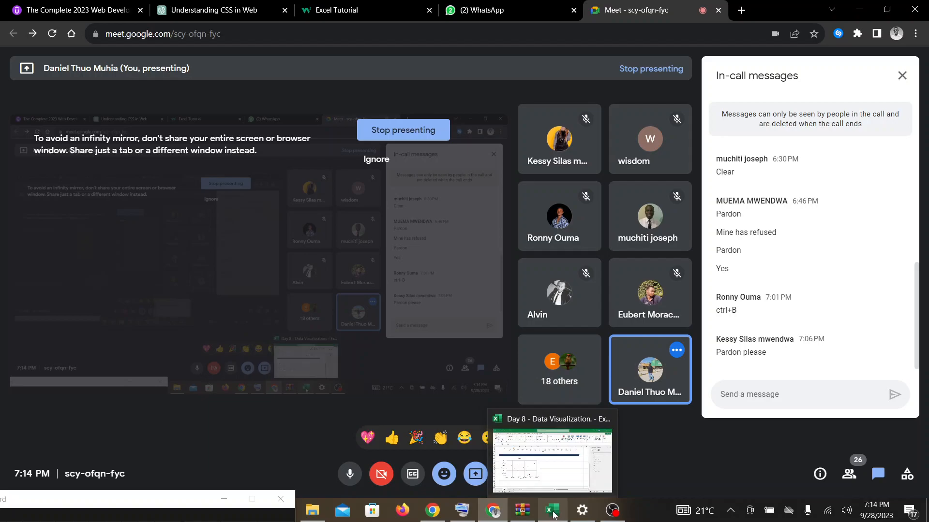
click(554, 514)
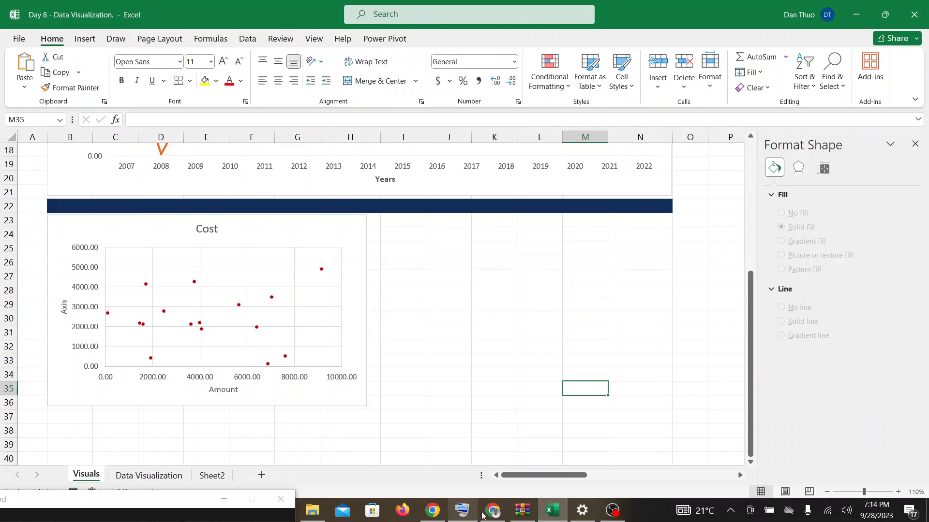
click(497, 517)
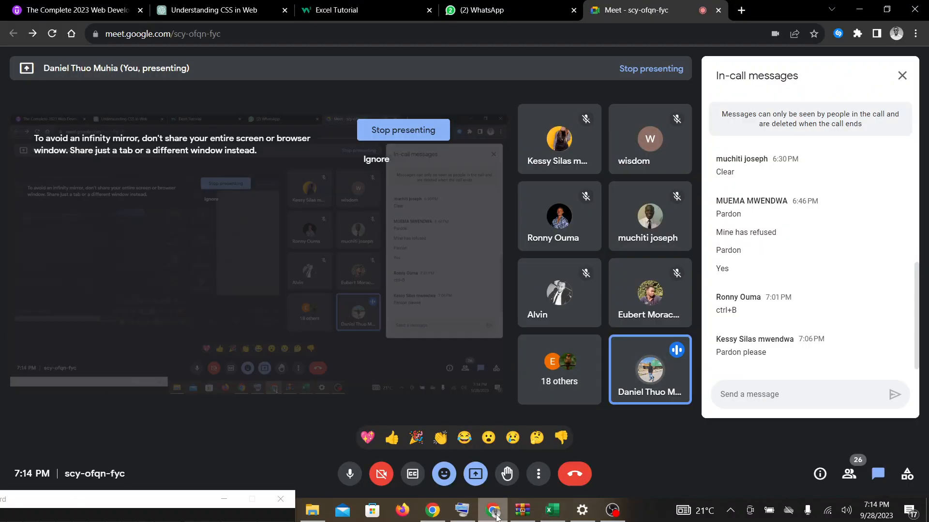
click(552, 512)
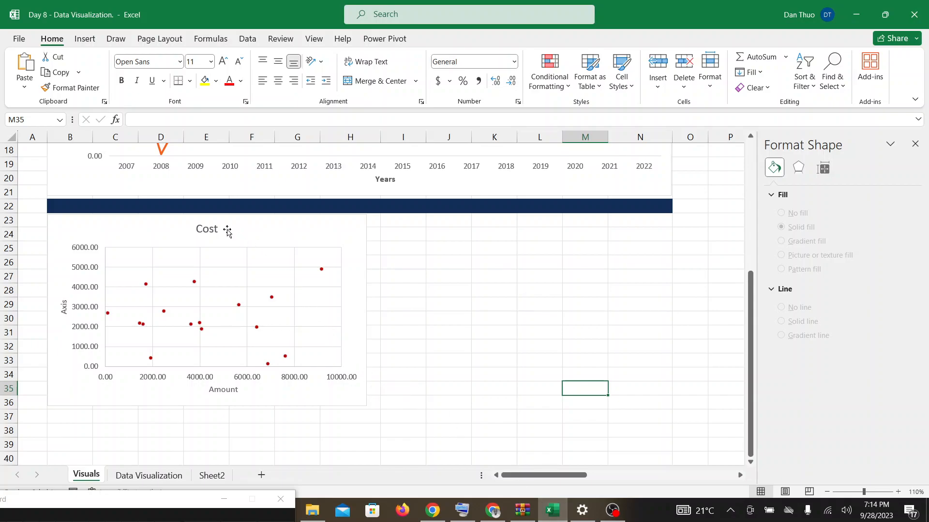
click(495, 516)
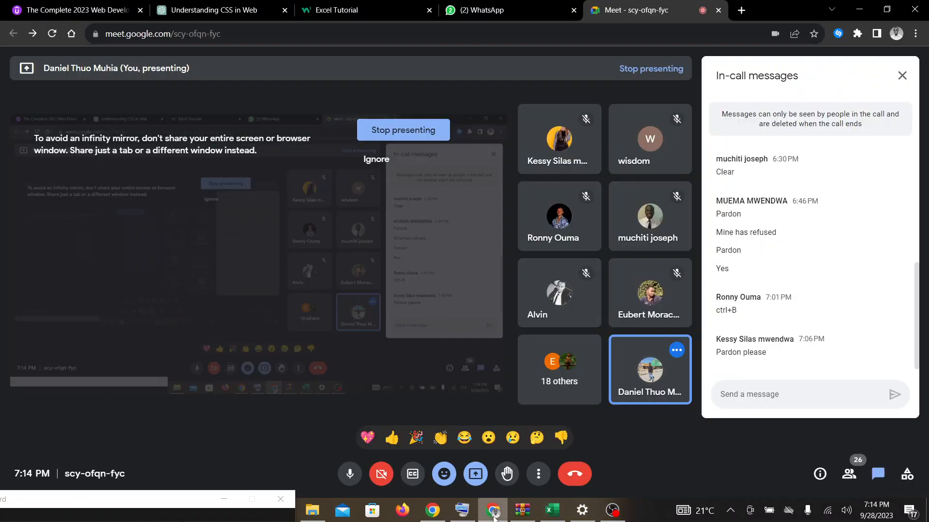
click(557, 516)
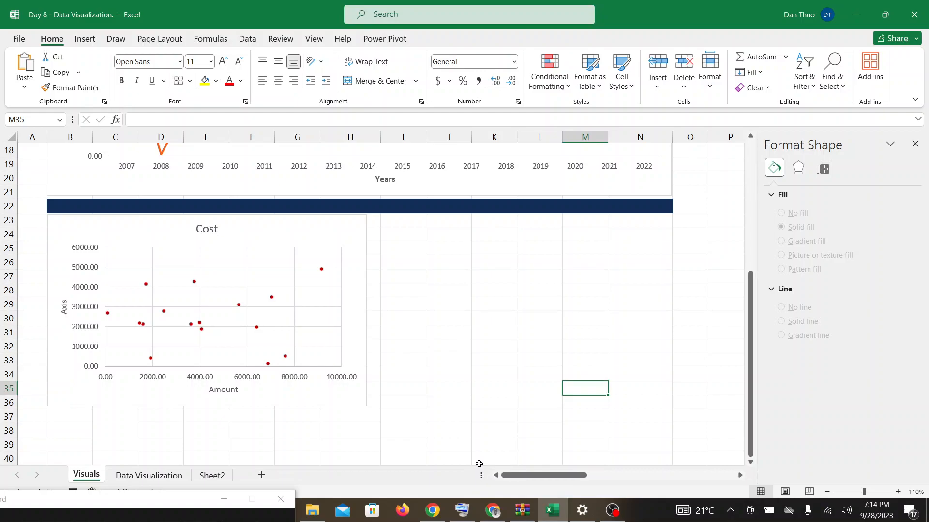
click(494, 516)
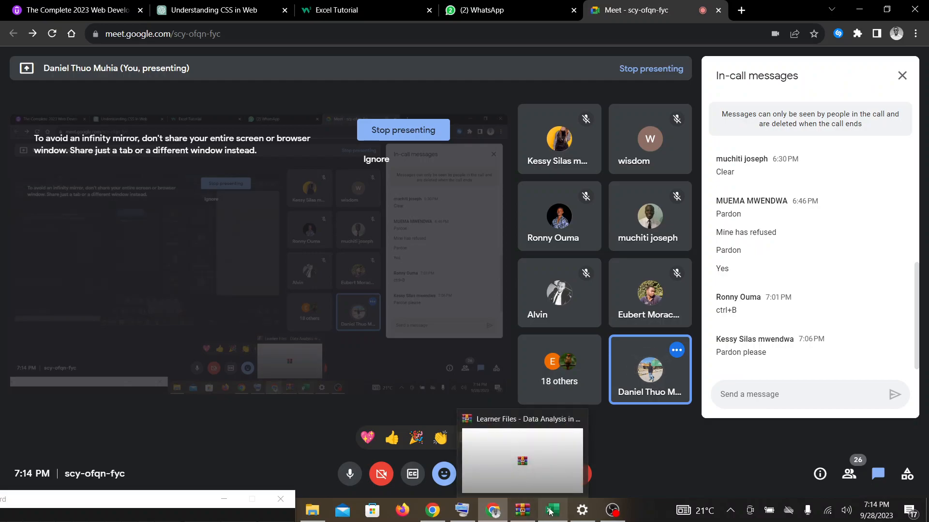
mouse_move(555, 515)
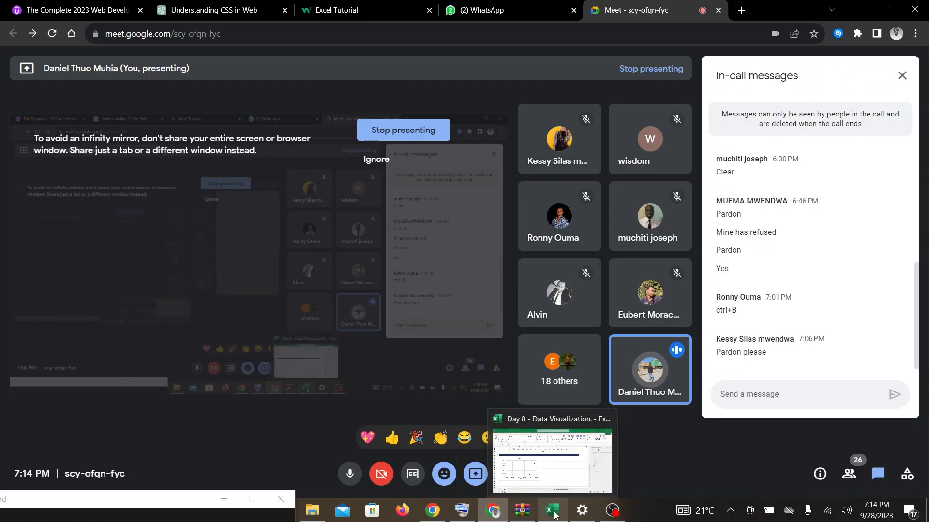
click(555, 515)
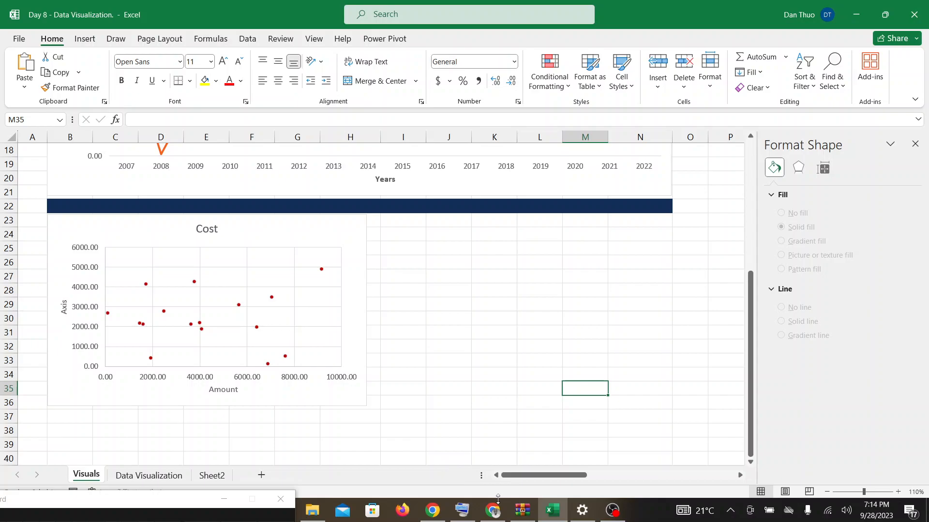
click(494, 513)
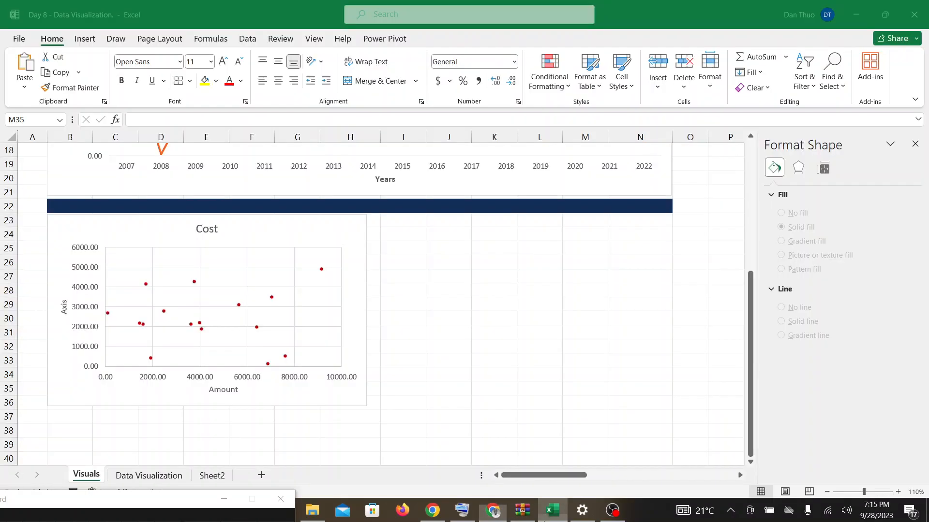
click(553, 512)
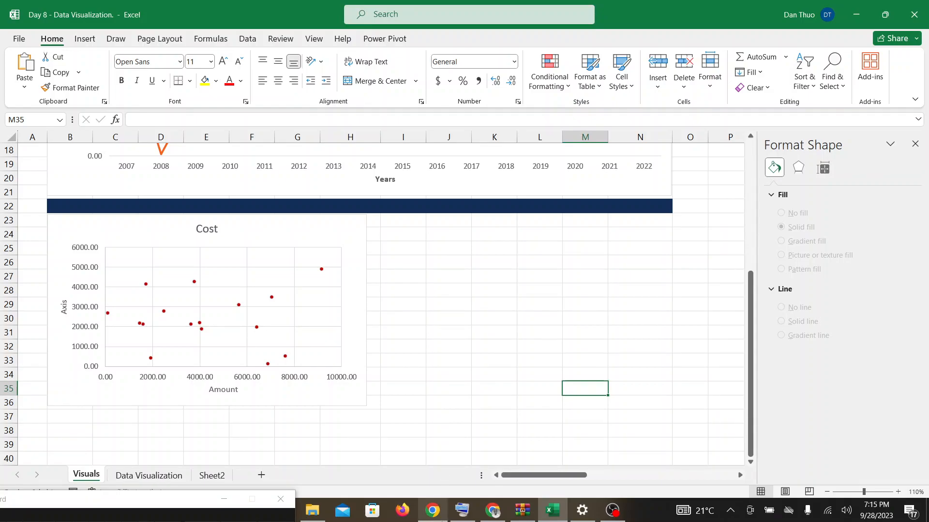
click(434, 512)
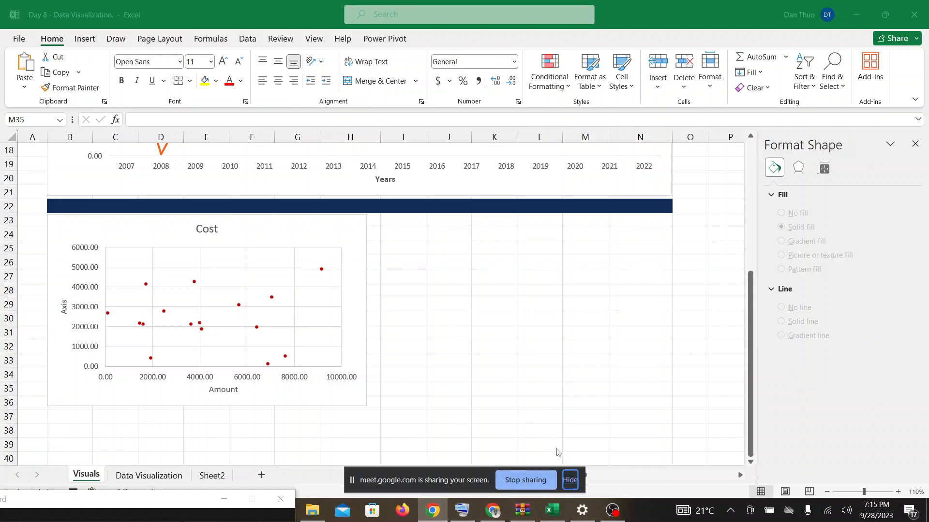
click(570, 480)
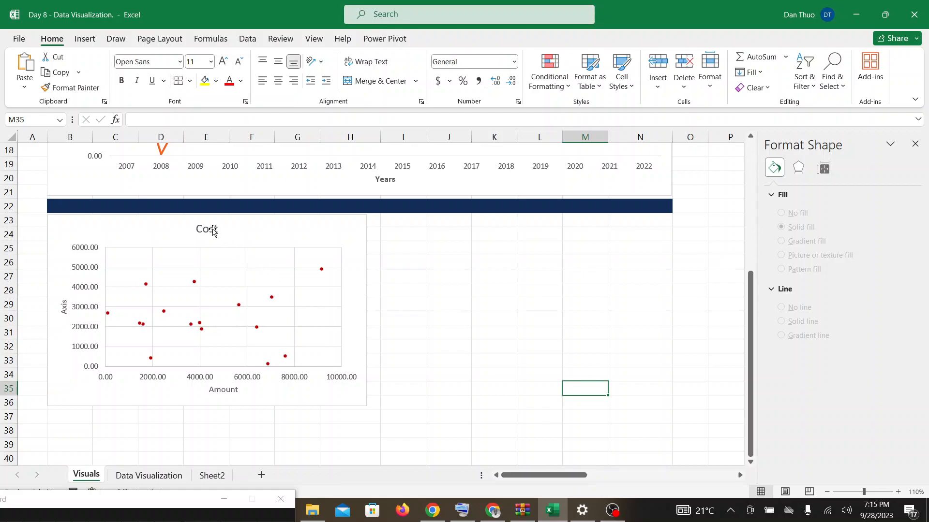
Hide the chart title of the Cost scatter chart and show it again
click(325, 241)
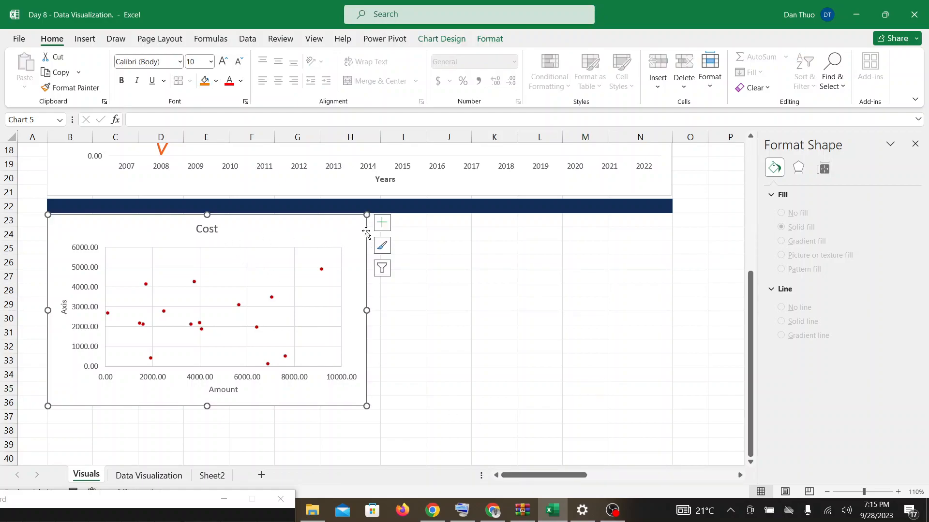
click(382, 223)
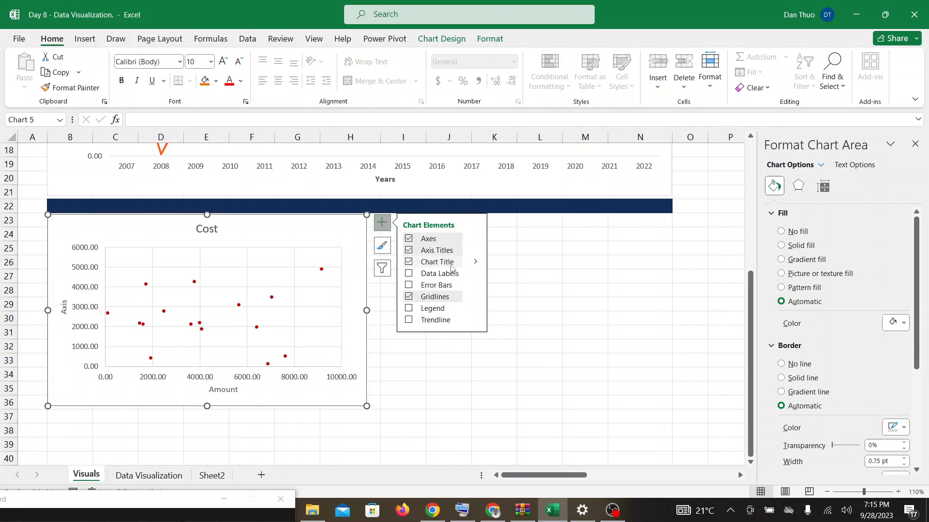
click(409, 262)
click(409, 262)
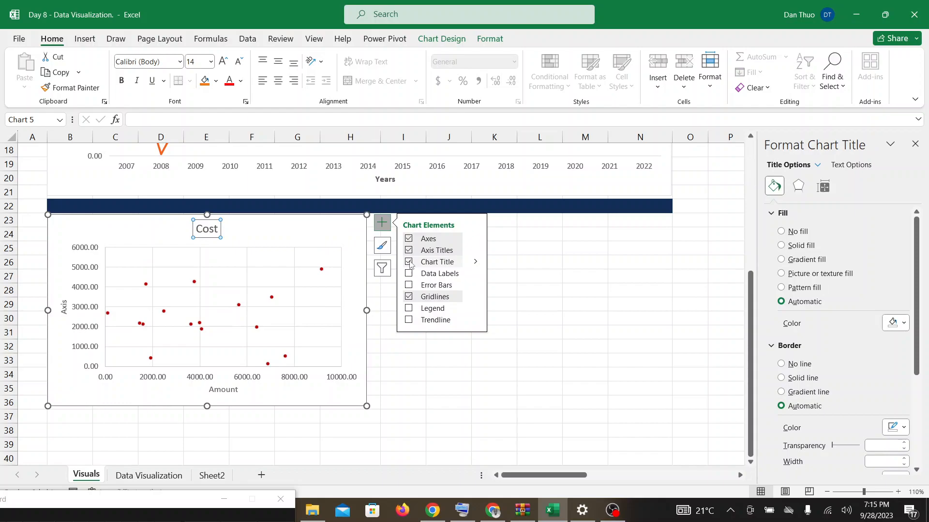
Replace the scatter chart's title with "Amount vs Cost"
click(218, 229)
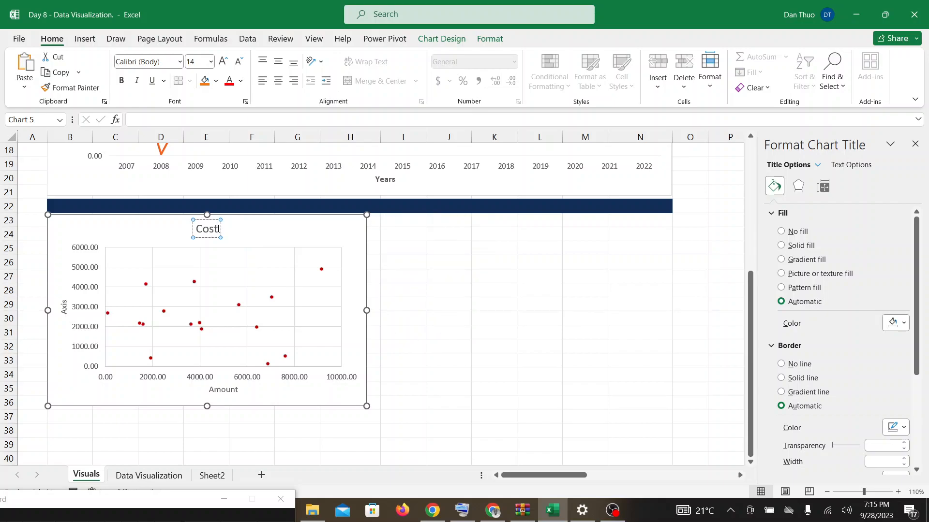
key(BackSpace)
key(BackSpace)
key(BackSpace)
key(BackSpace)
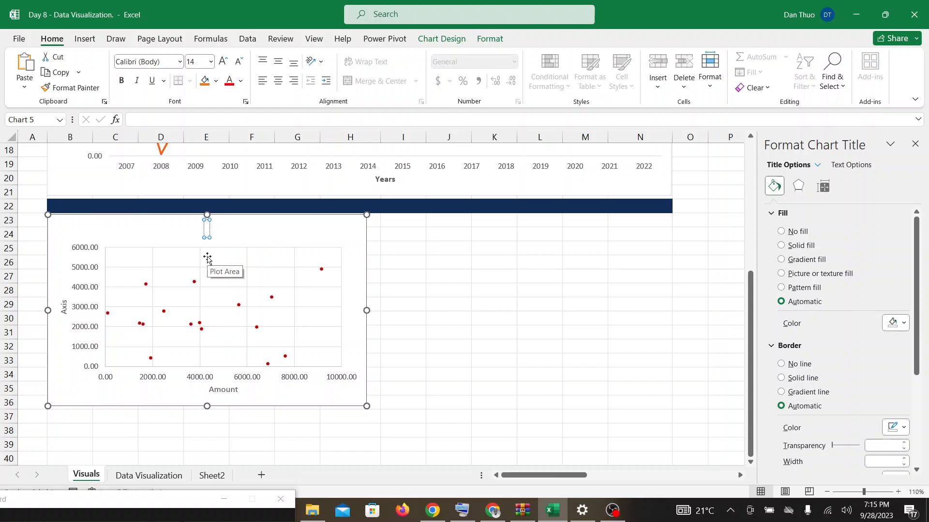
text(Amount vs Cost)
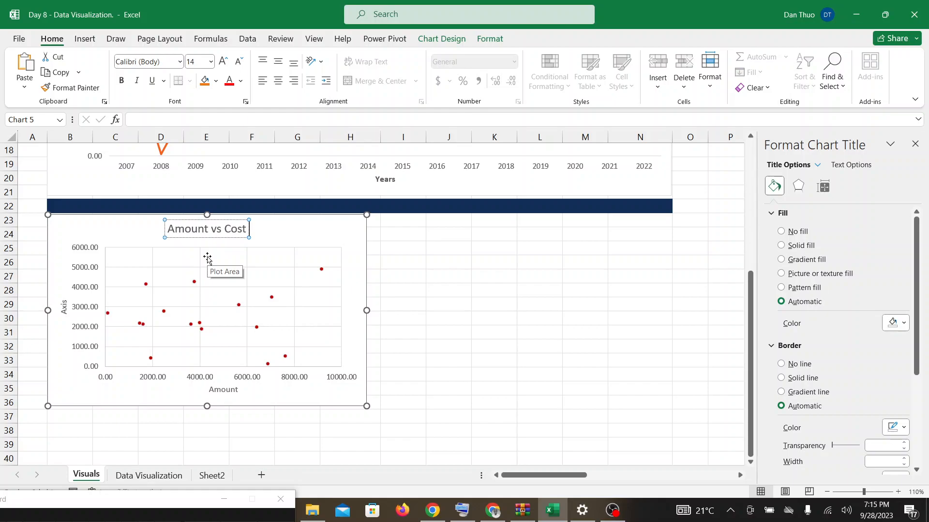
click(325, 229)
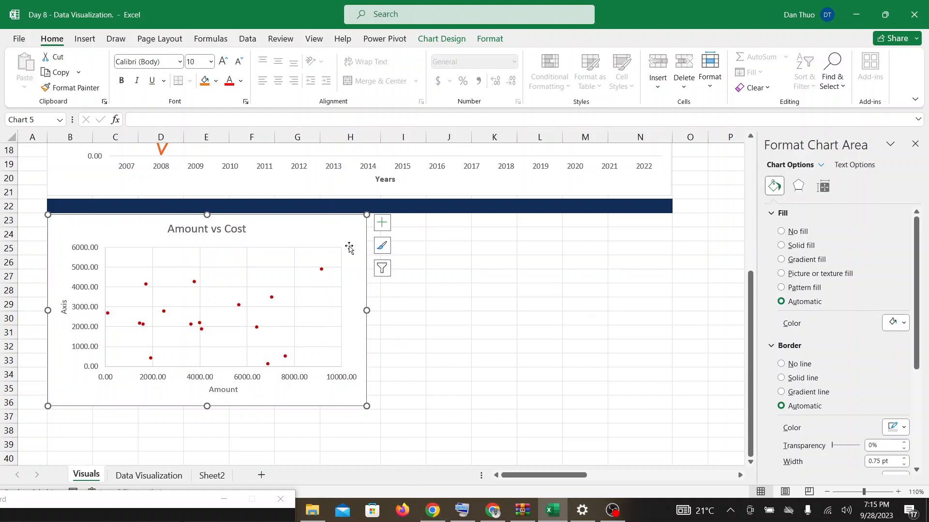
Enlarge the Amount vs Cost chart slightly so it extends just past column H, and check the Google Meet call
drag(367, 407, 406, 410)
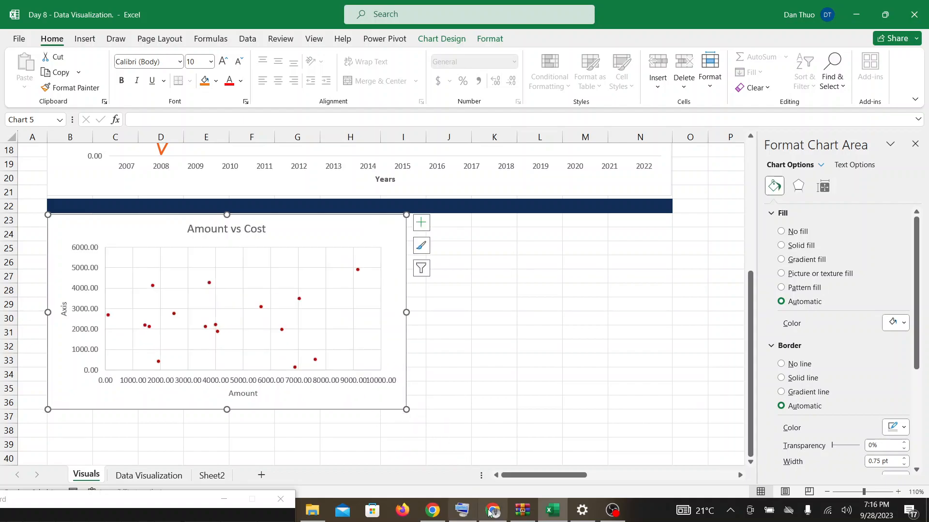
drag(406, 409, 385, 409)
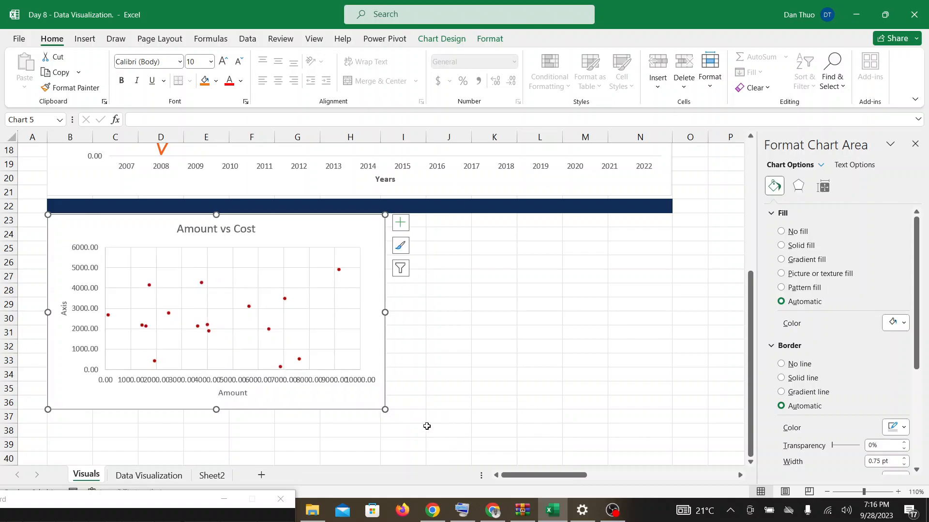
click(493, 510)
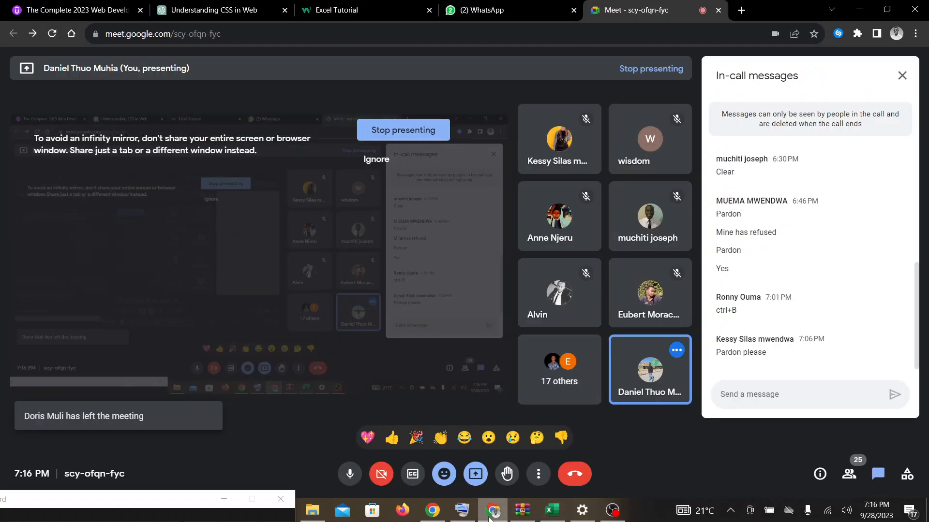
click(552, 511)
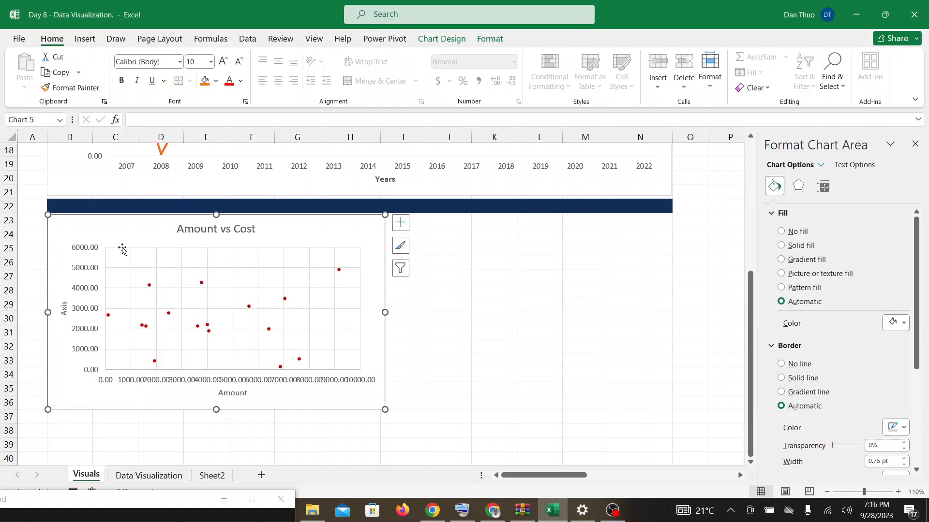
Bold the Amount vs Cost chart title and replace the vertical axis title with "Cost"
click(200, 227)
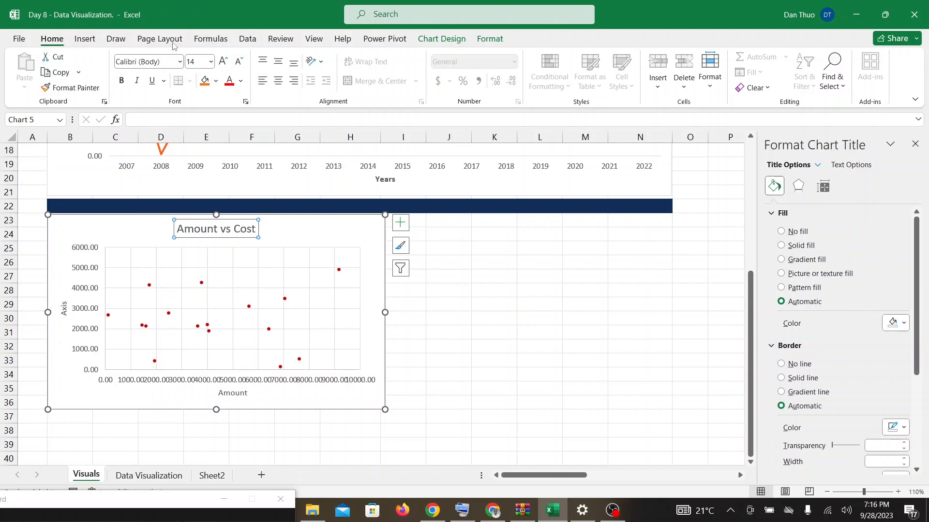
click(122, 82)
click(64, 308)
double_click(64, 310)
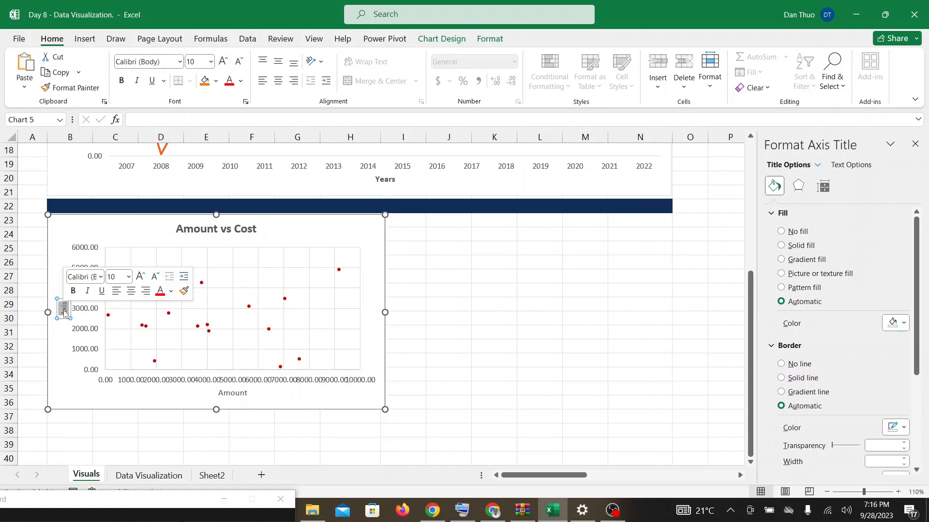
key(BackSpace)
text(Cos)
key(BackSpace)
key(BackSpace)
key(BackSpace)
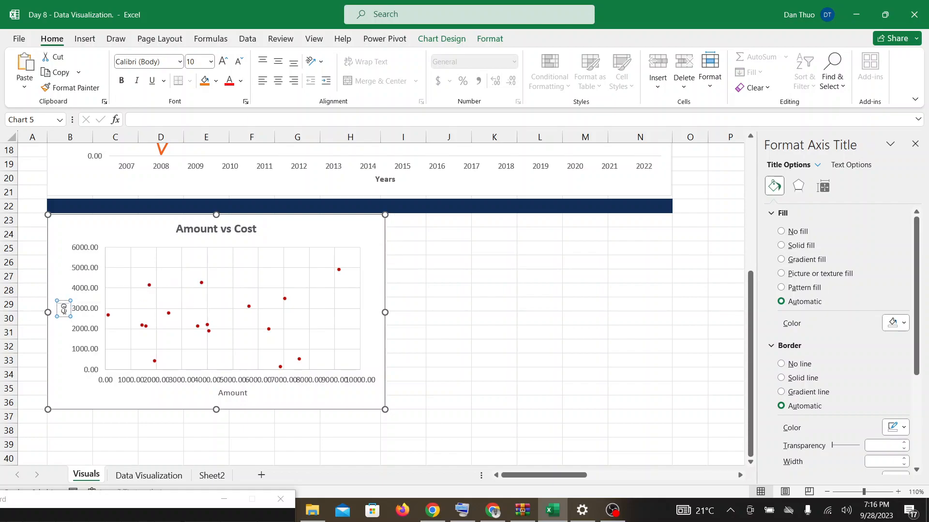
text(Cost)
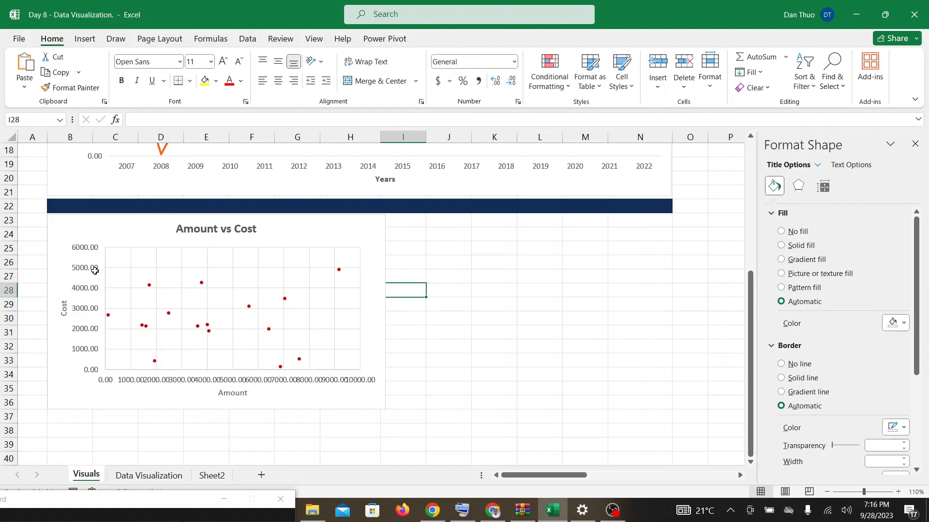
Bold the Cost and Amount axis titles of the scatter chart, and switch to the Google Meet call in Chrome
click(63, 309)
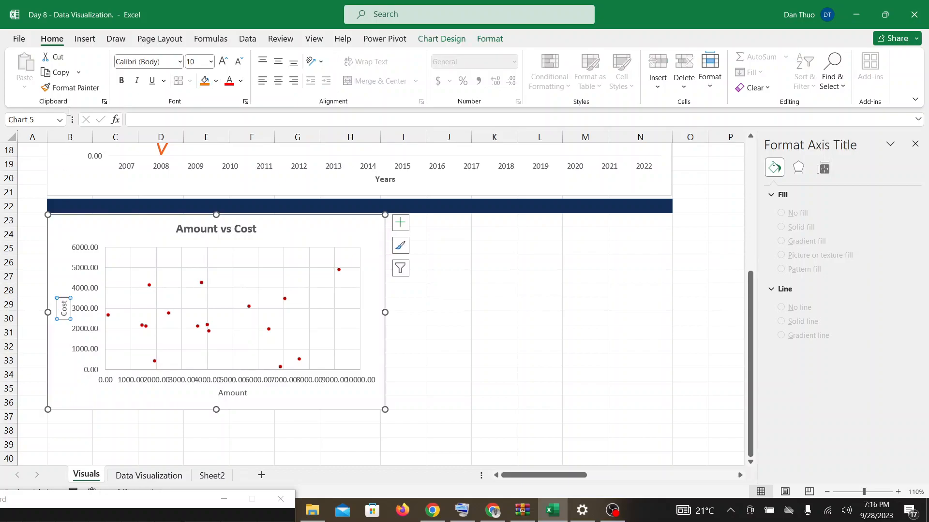
click(122, 80)
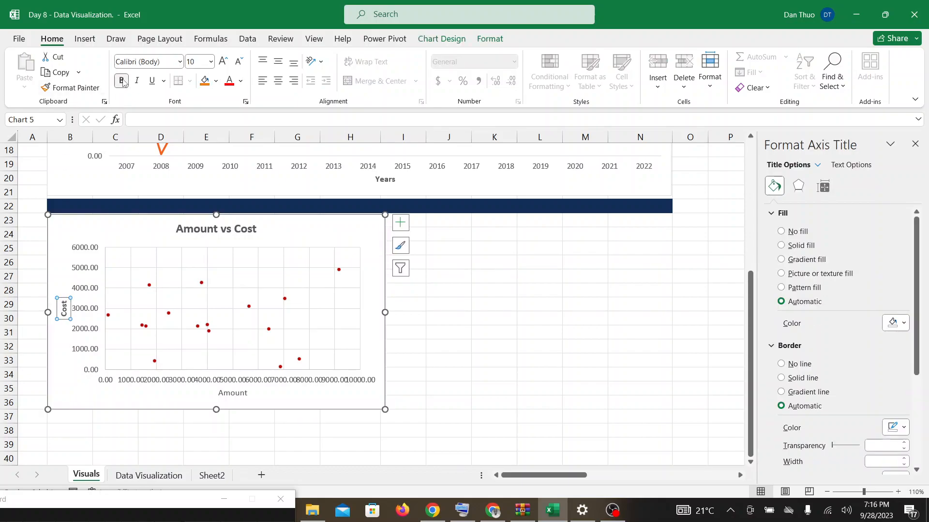
click(231, 391)
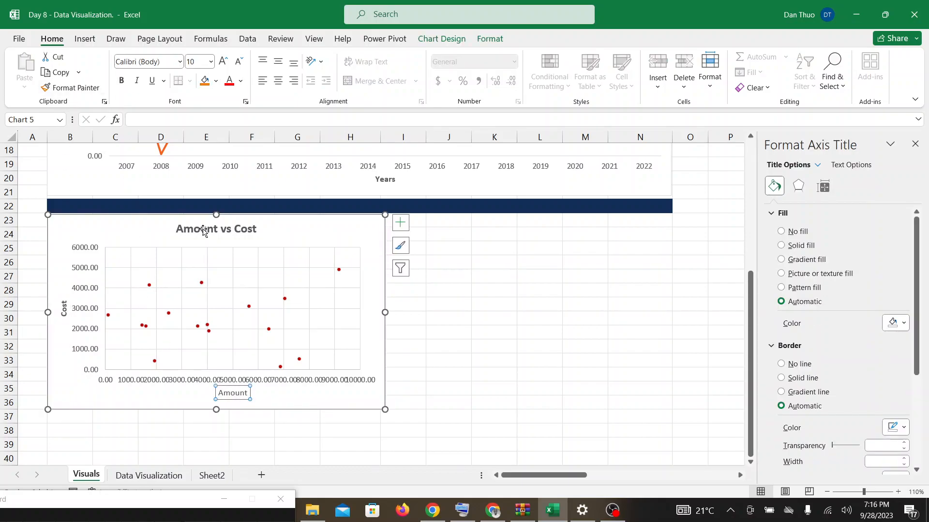
click(122, 81)
click(476, 401)
click(498, 516)
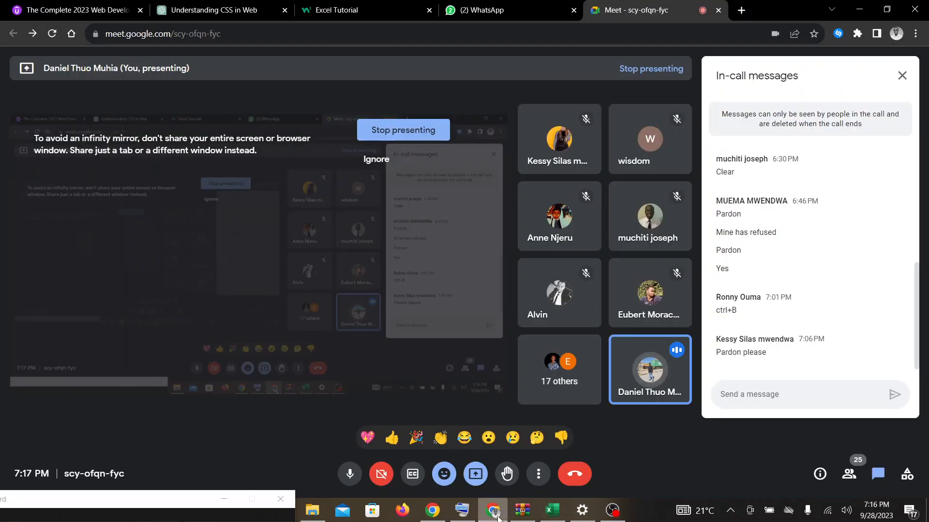
Check the Google Meet call, return to Excel and enlarge the Amount vs Cost chart to about the middle of column I
click(552, 510)
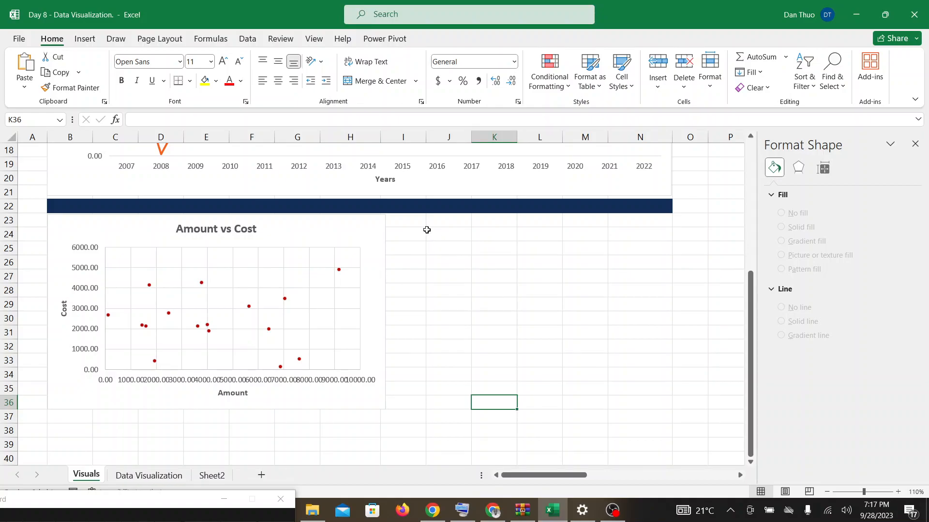
click(492, 512)
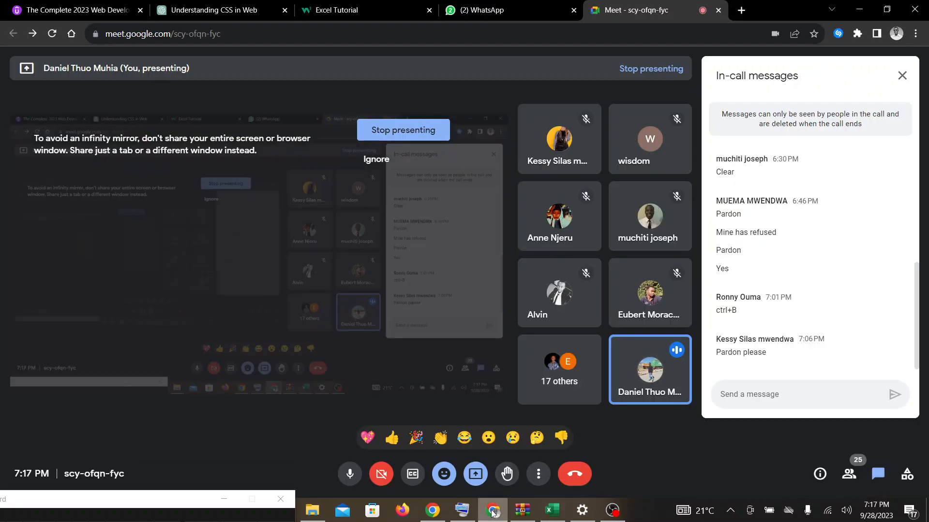
click(549, 513)
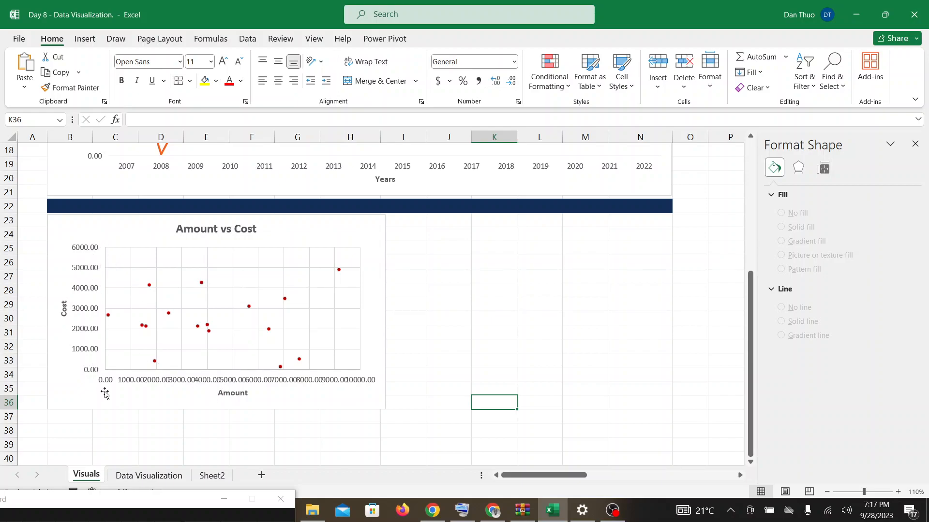
click(386, 409)
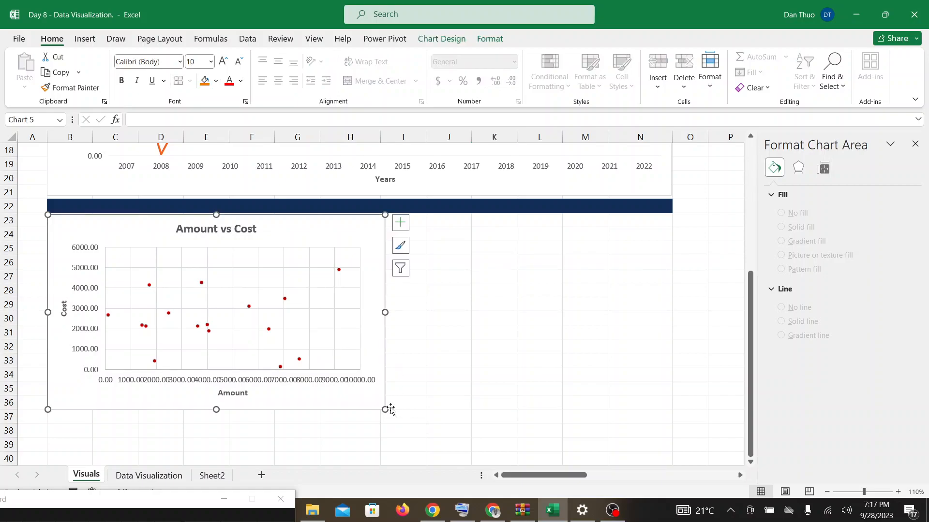
drag(387, 409, 404, 411)
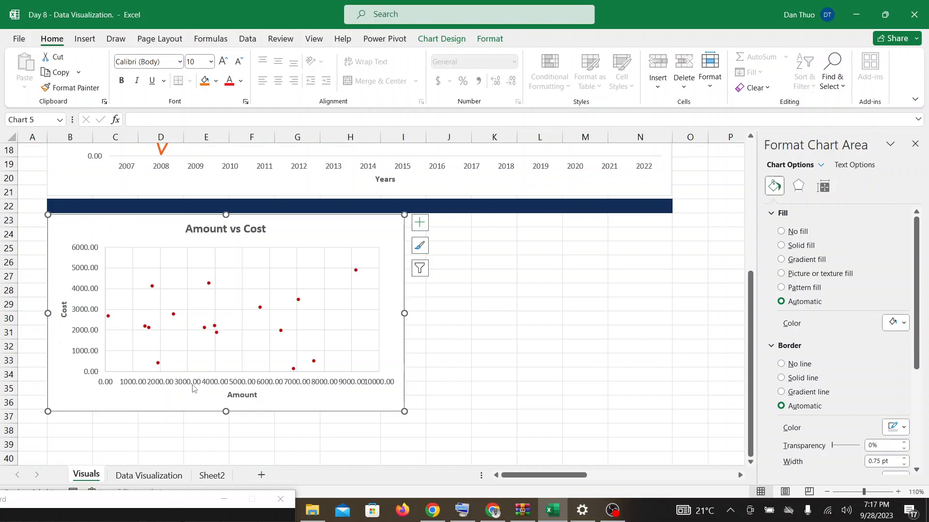
click(90, 251)
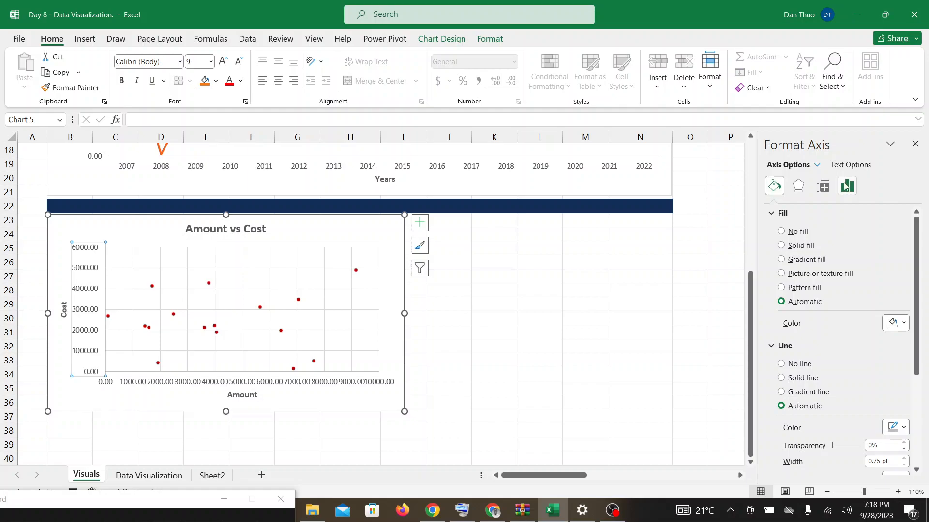
click(846, 189)
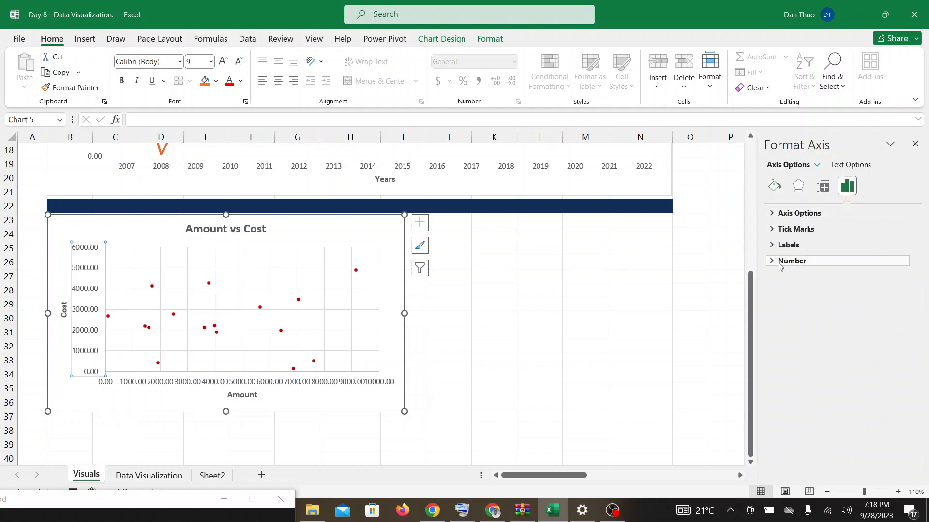
click(772, 216)
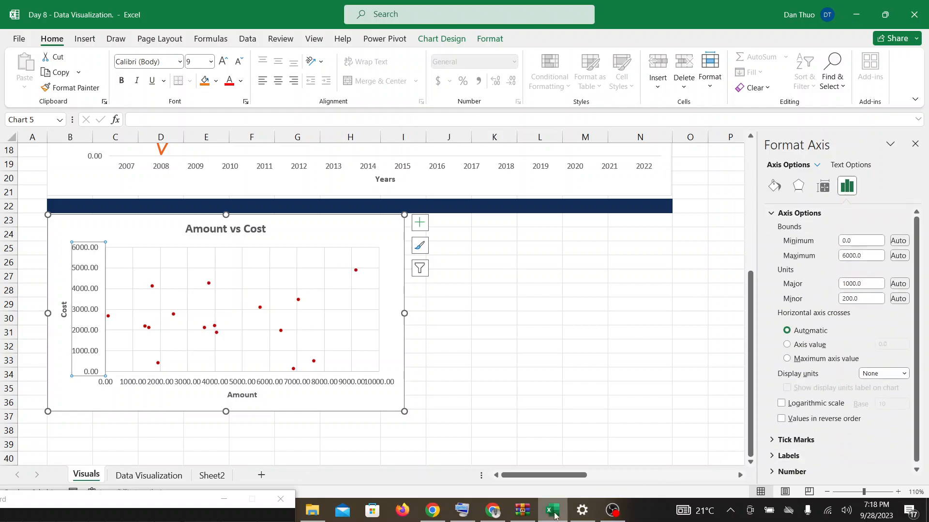
click(492, 511)
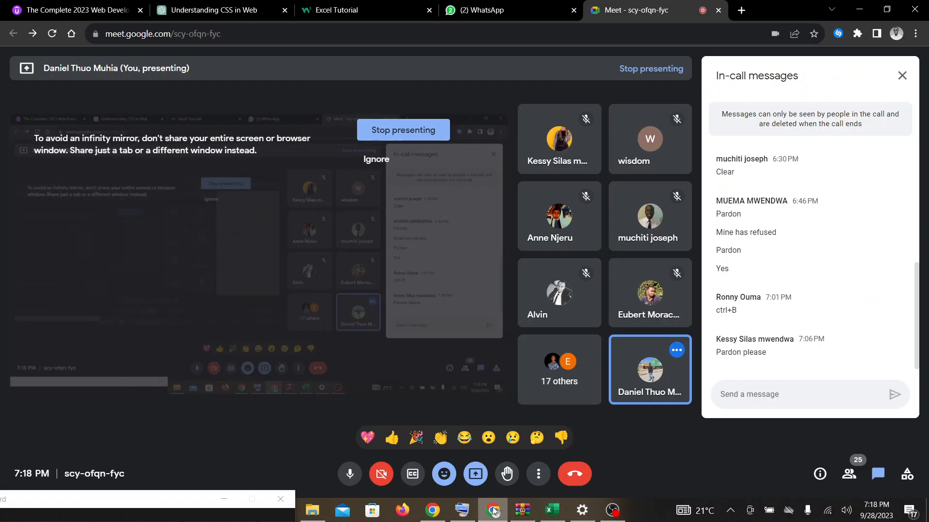
click(559, 514)
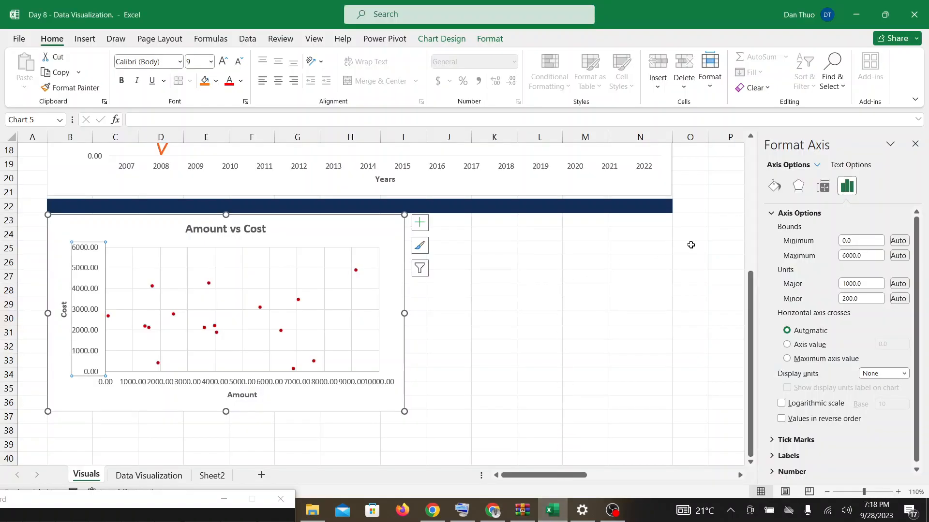
click(915, 144)
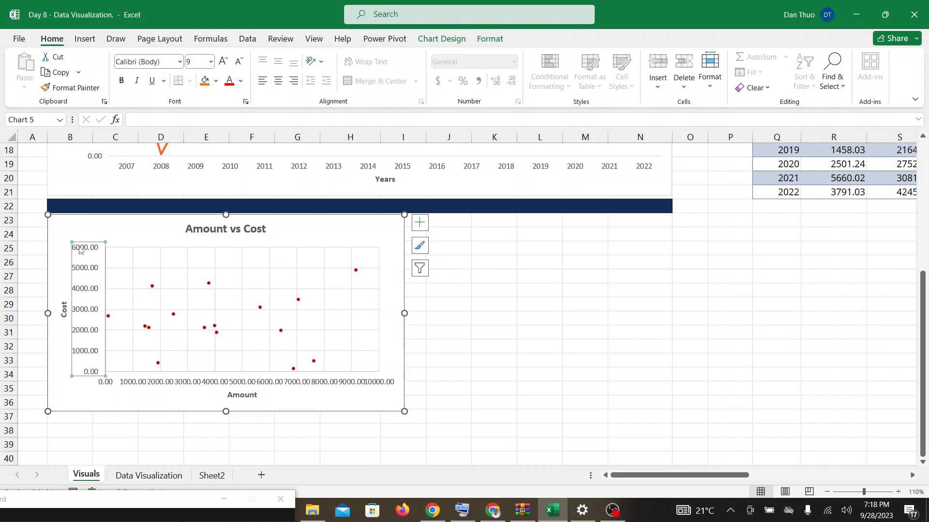
Open the number format settings of the Cost axis in the Amount vs Cost chart
click(137, 384)
click(83, 251)
double_click(83, 250)
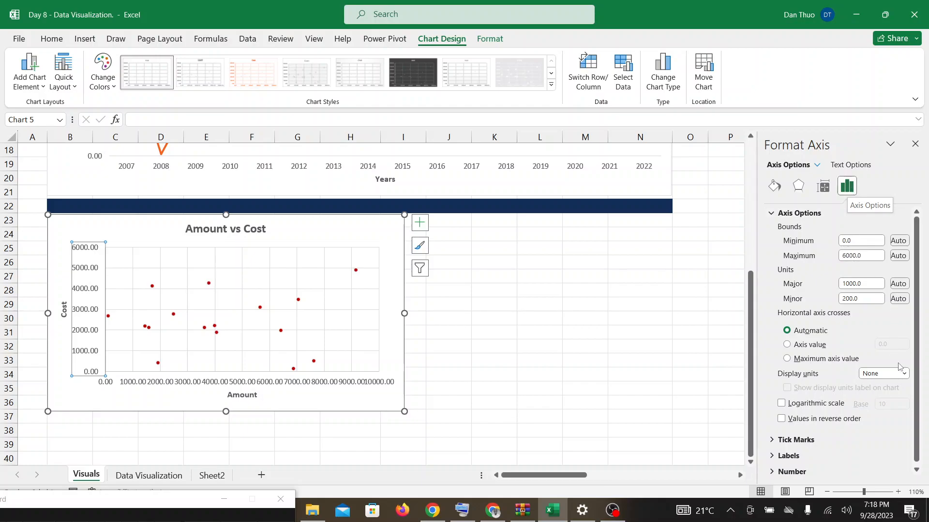
click(774, 475)
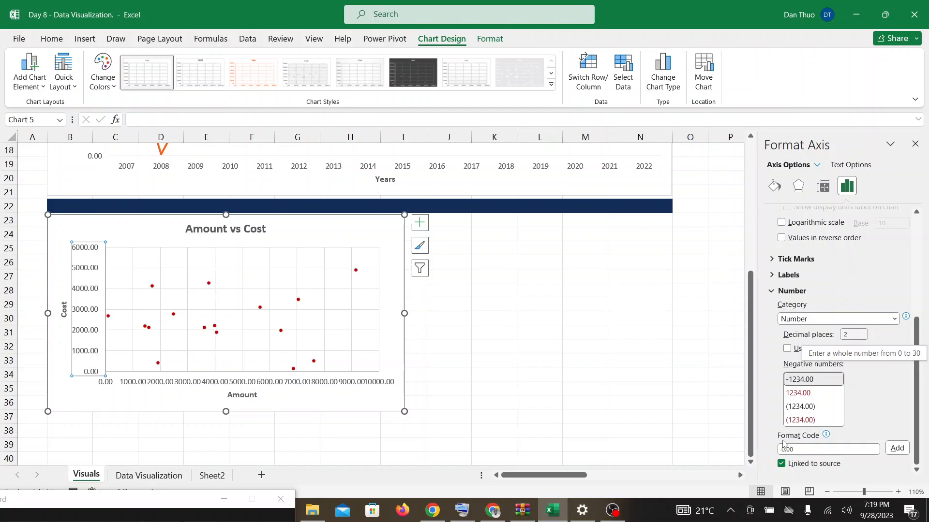
Check the Google Meet call for participant feedback and return to the Excel workbook
click(494, 511)
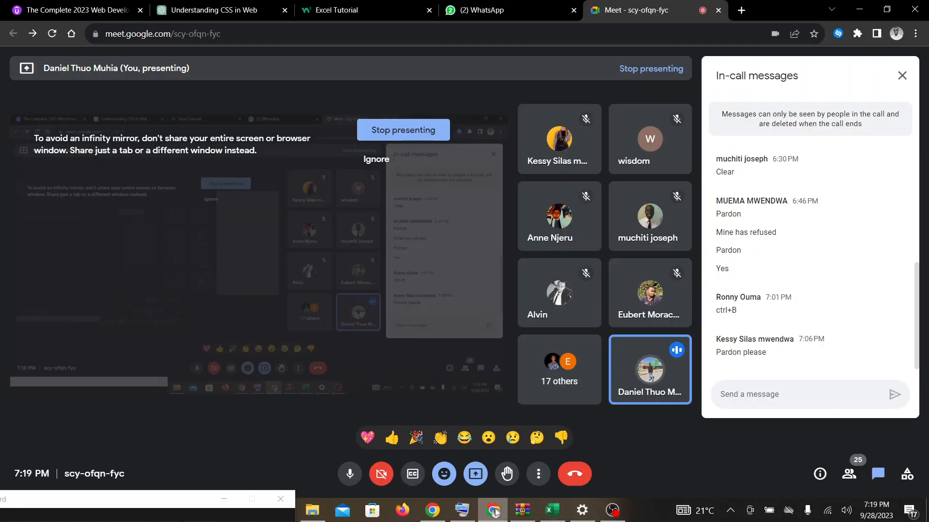
mouse_move(561, 516)
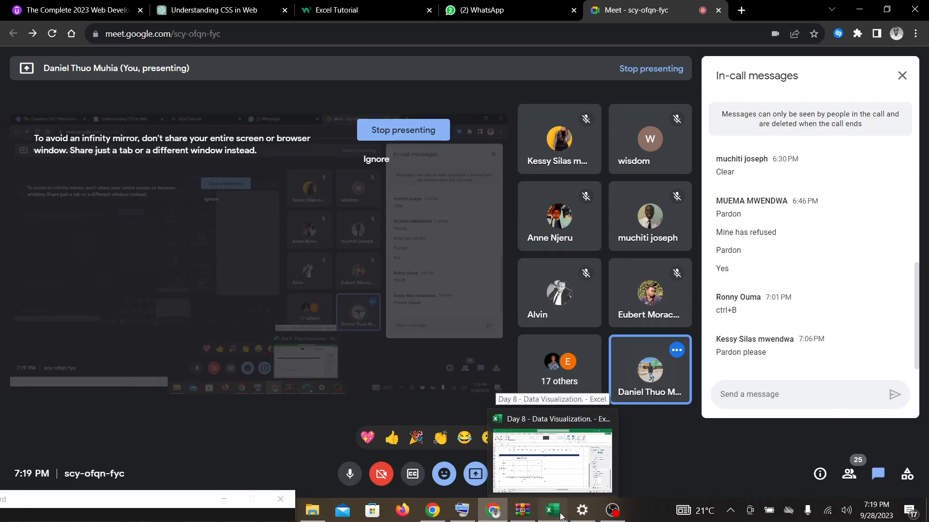
click(561, 517)
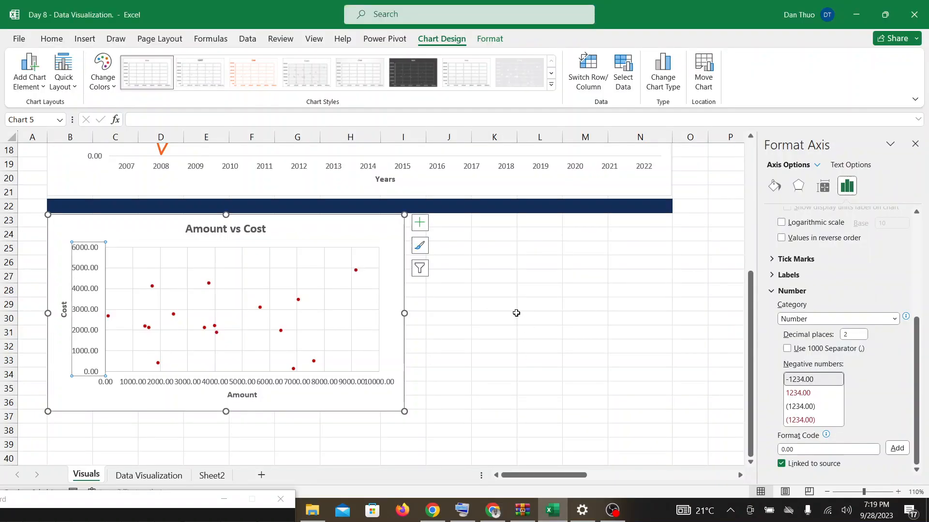
click(491, 513)
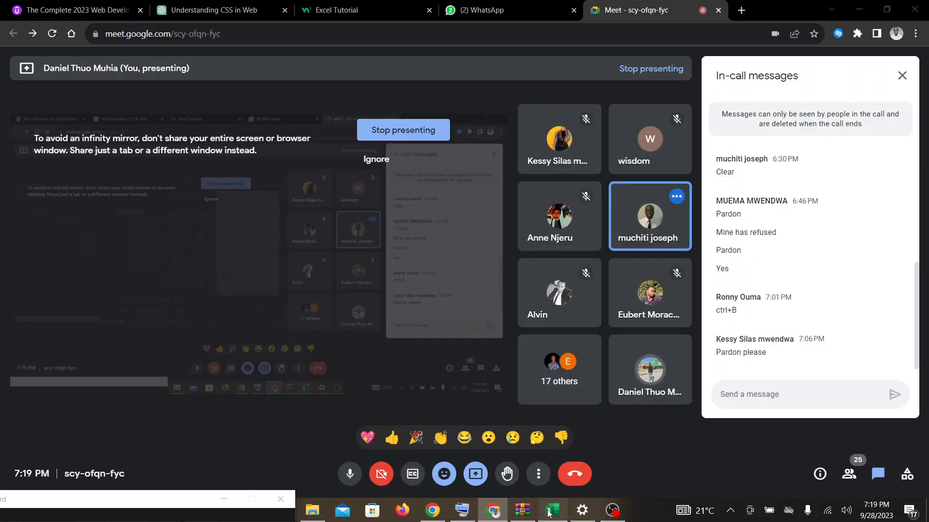
click(553, 510)
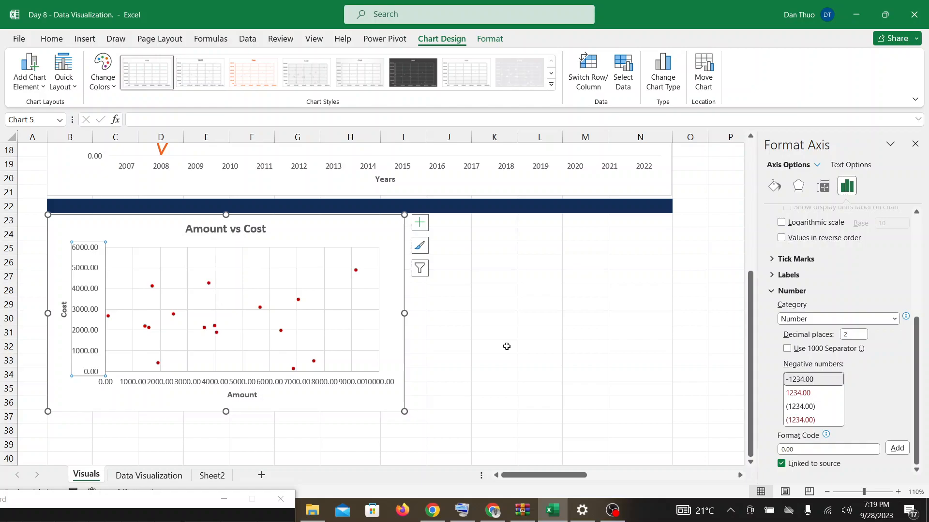
click(493, 510)
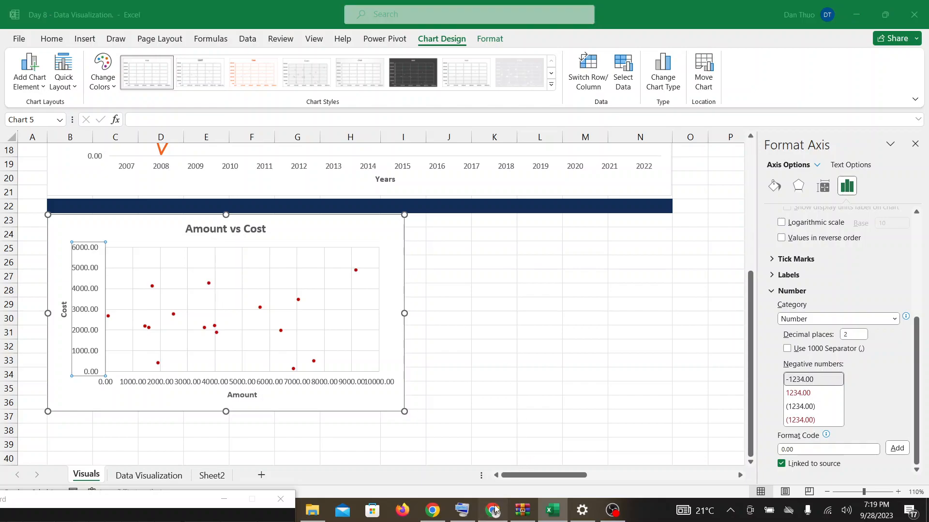
click(552, 510)
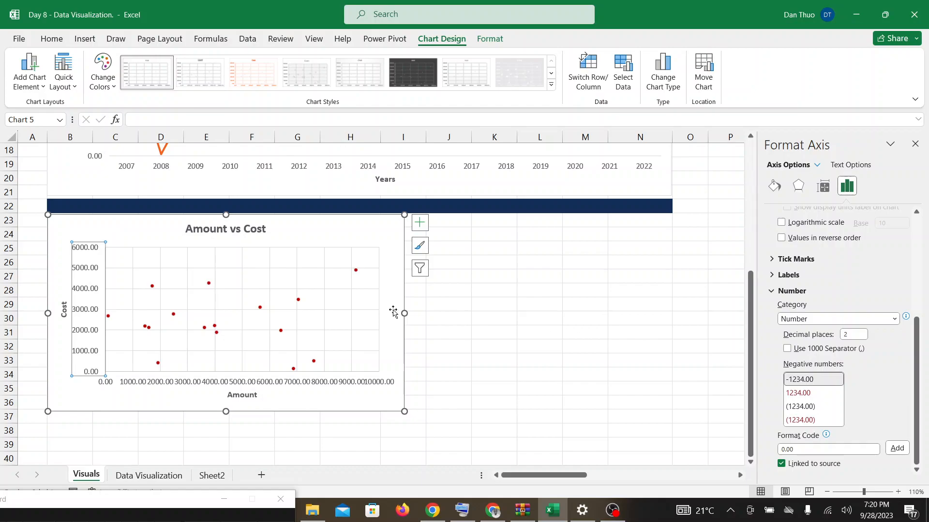
Set the Cost axis numbers to 0 decimal places with a 1000 separator and deselect the chart
click(859, 334)
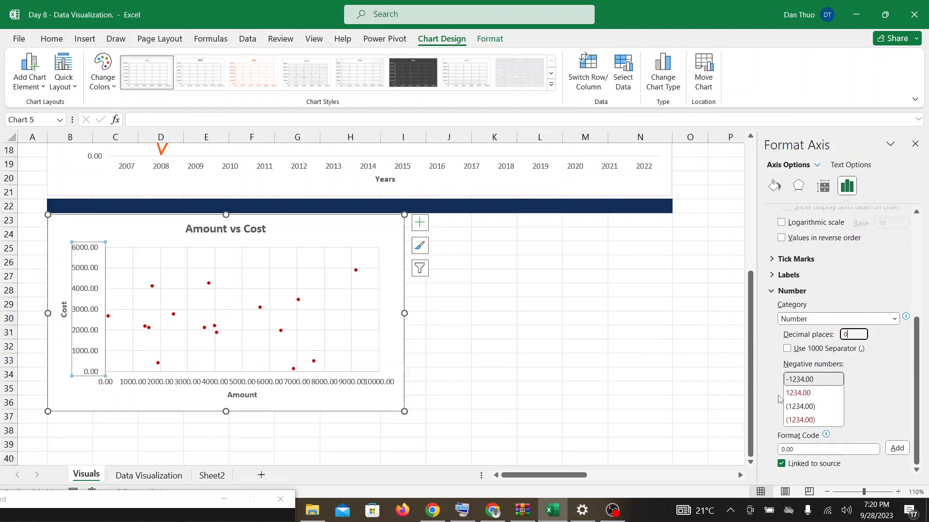
click(788, 350)
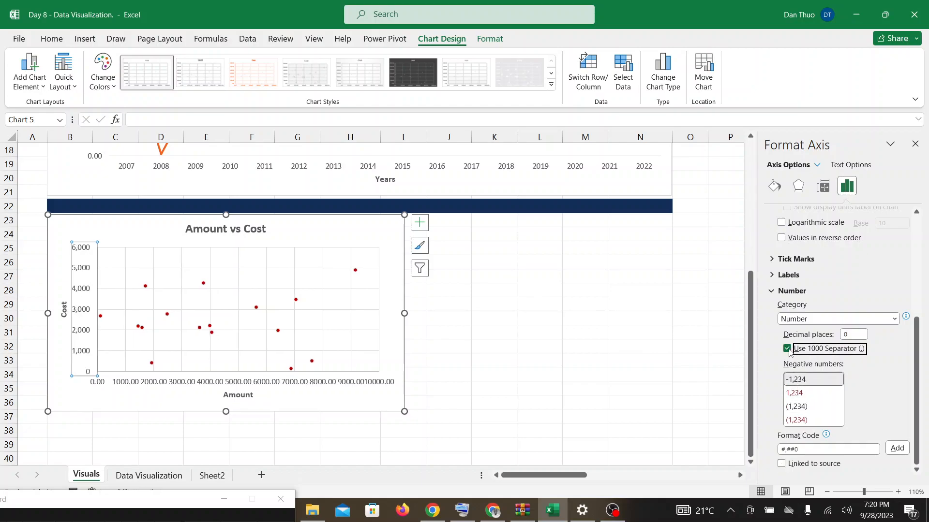
click(702, 333)
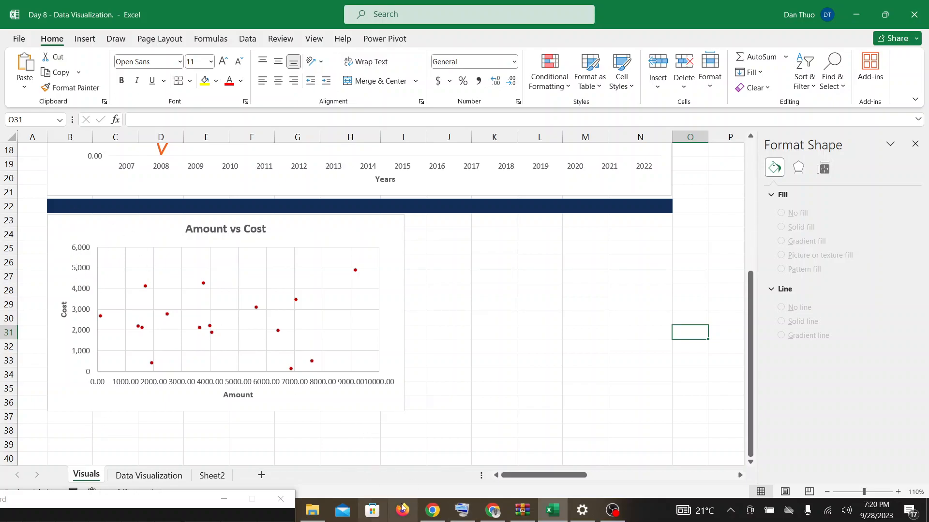
Switch to the Google Meet call in Chrome and read the in-call messages
click(492, 510)
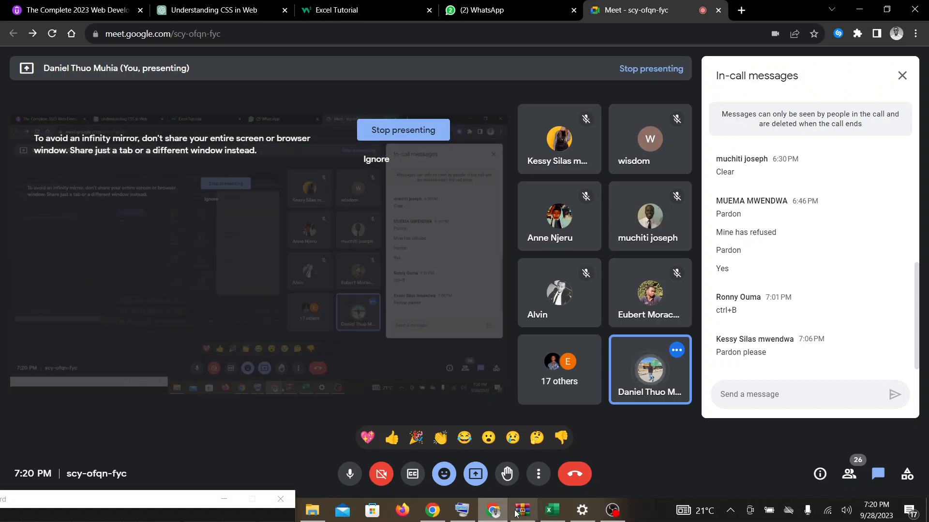
click(493, 510)
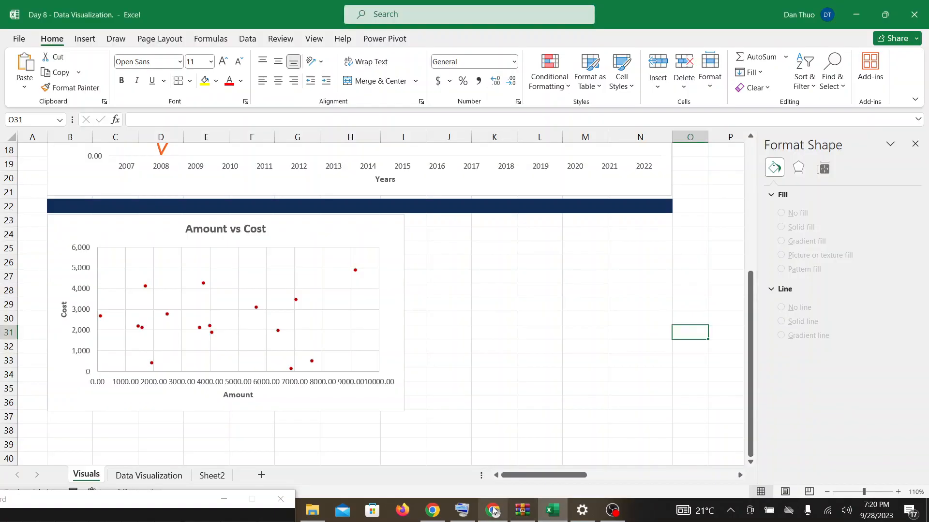
click(494, 512)
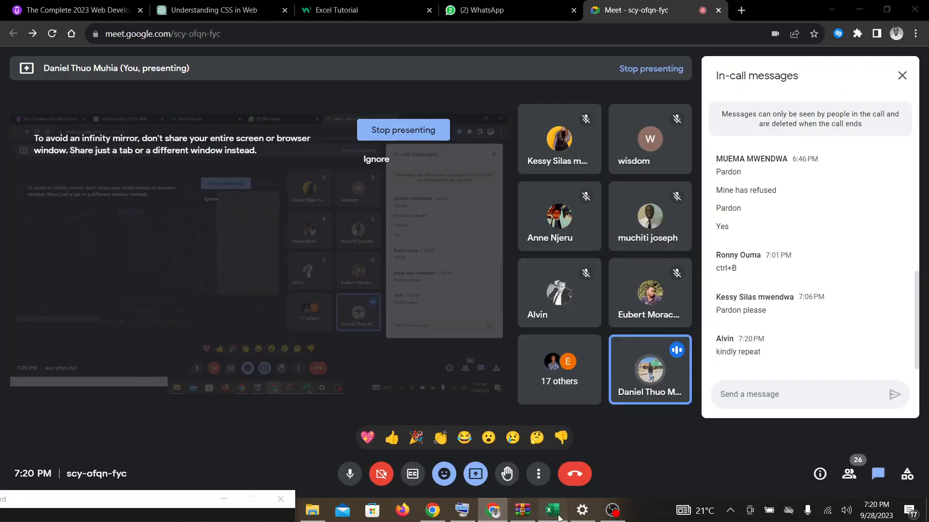
Return to Excel and undo the 1000 separator and decimal-place changes on the Cost axis
click(558, 516)
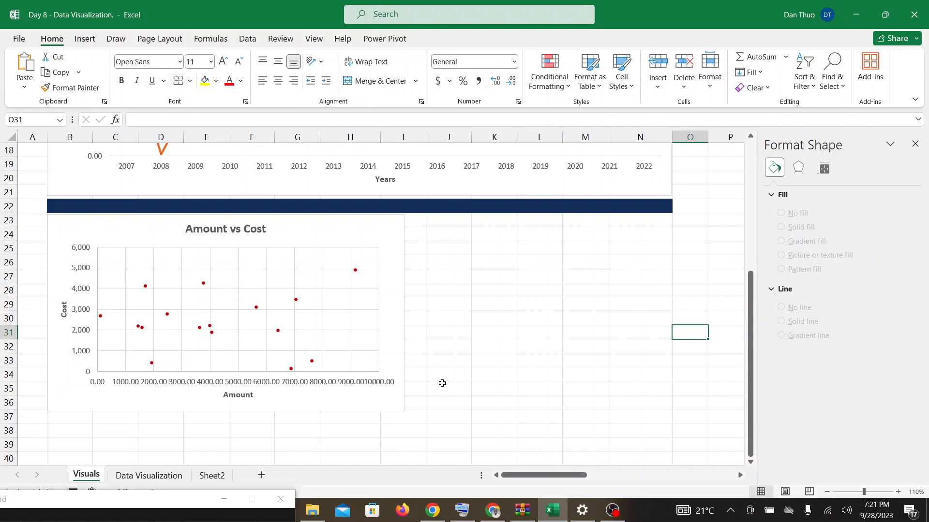
key(ctrl+z)
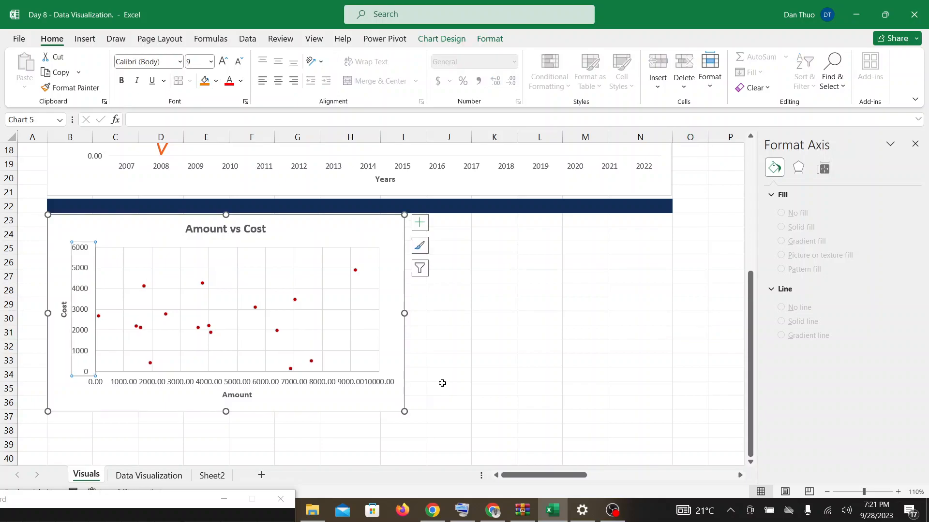
key(ctrl+z)
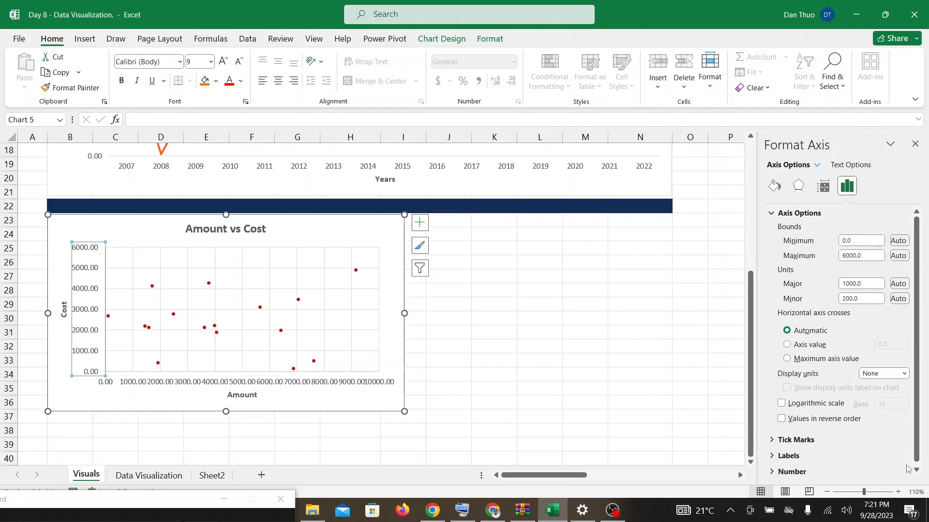
Format the Cost axis numbers with 0 decimal places and a 1000 separator, and deselect the chart
click(772, 474)
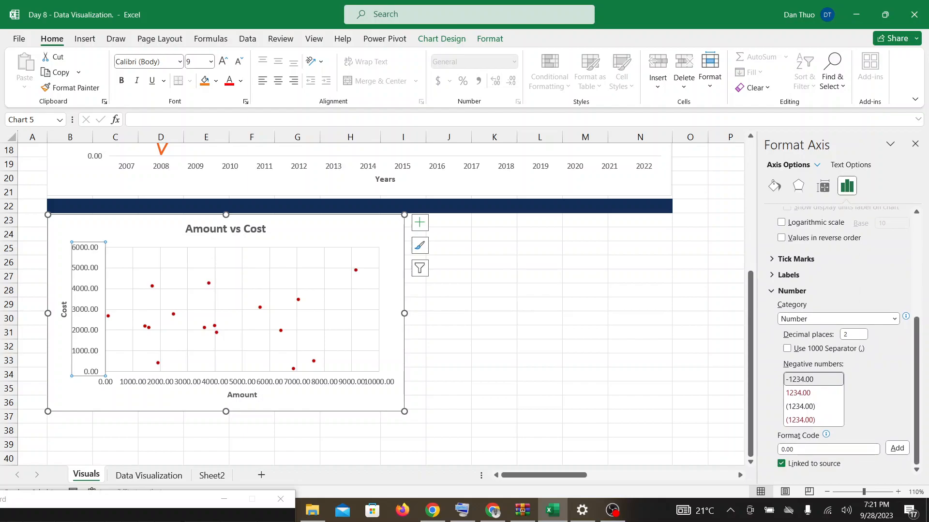
click(852, 335)
key(Return)
click(787, 349)
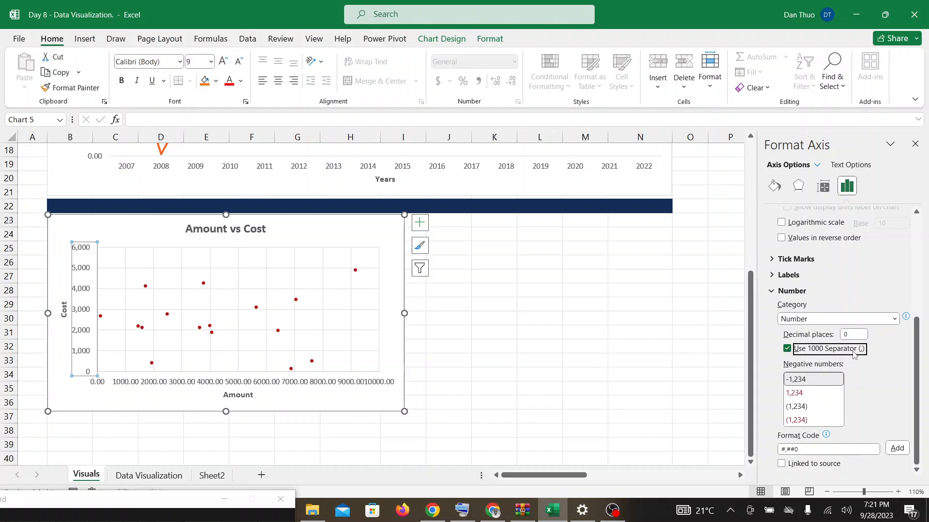
click(664, 360)
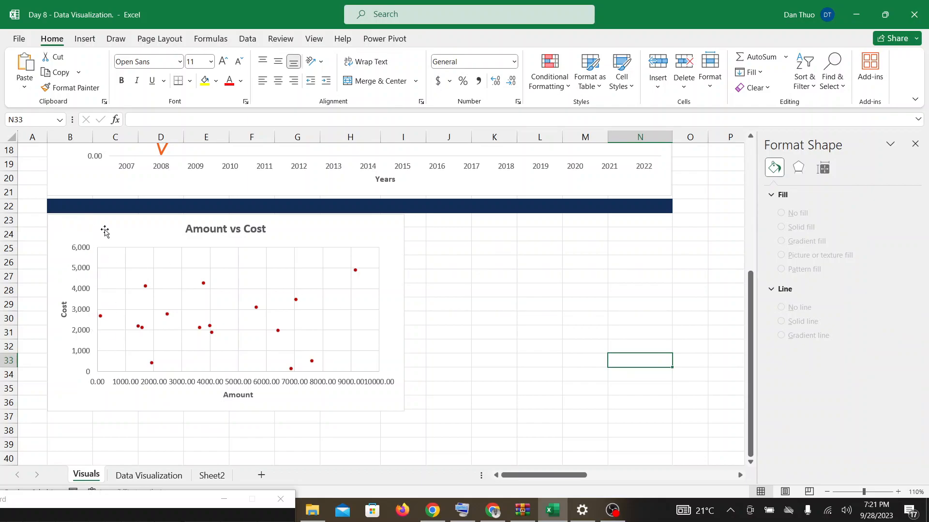
Check the Google Meet call, return to Excel and select the Amount vs Cost chart
click(496, 512)
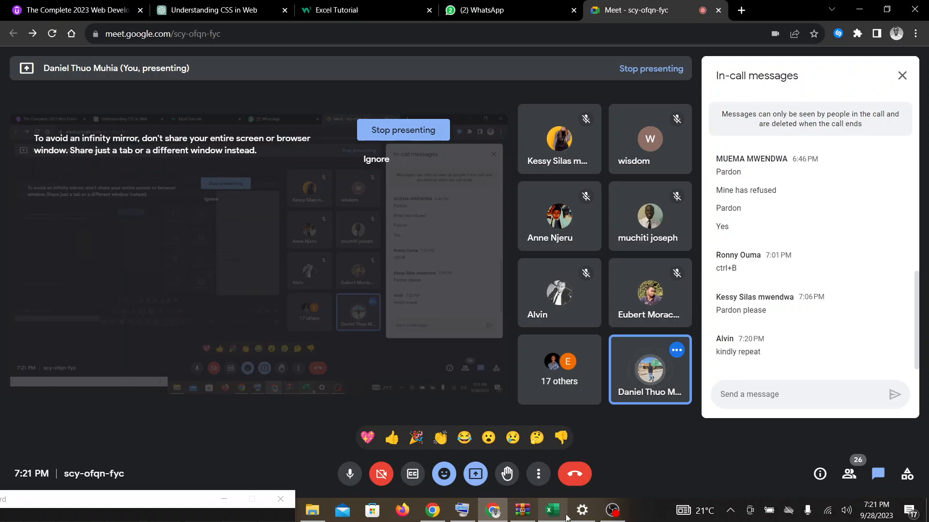
click(557, 516)
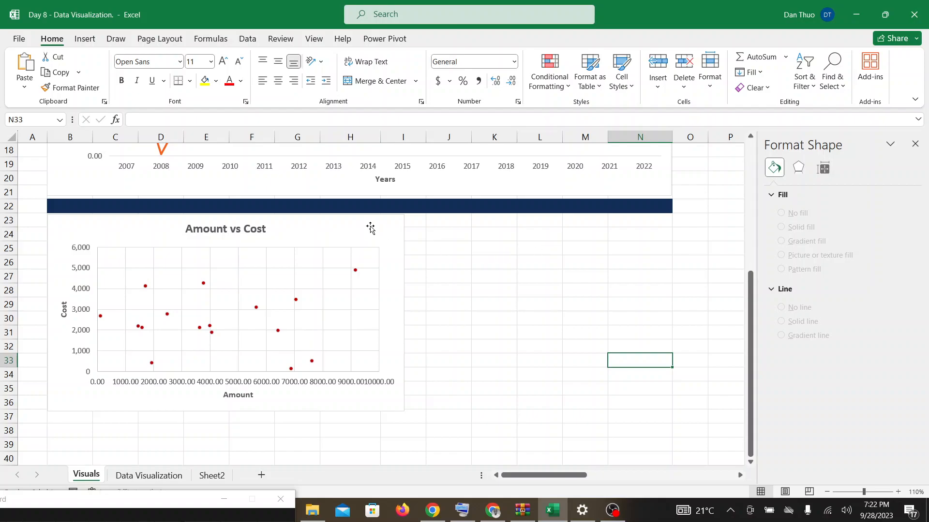
click(86, 256)
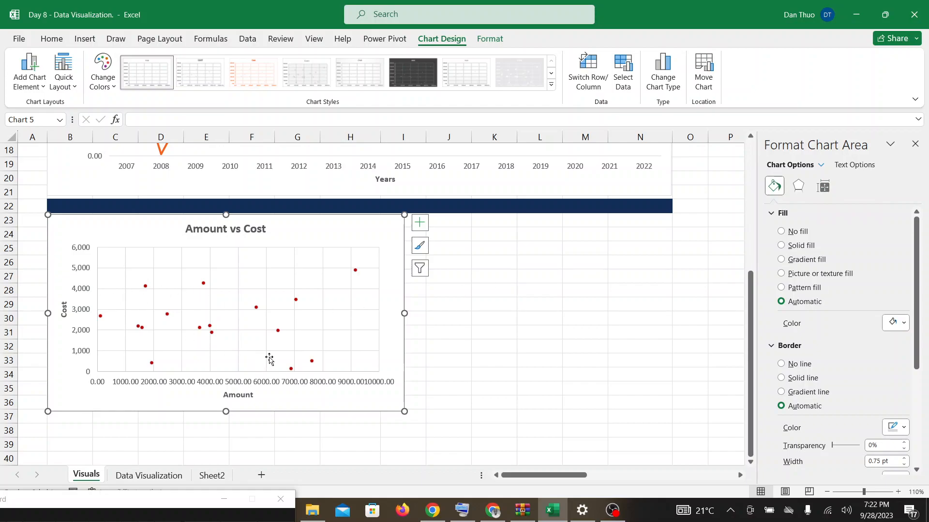
Undo the 1000 separator on the Cost axis and open that axis's number format settings
key(ctrl+z)
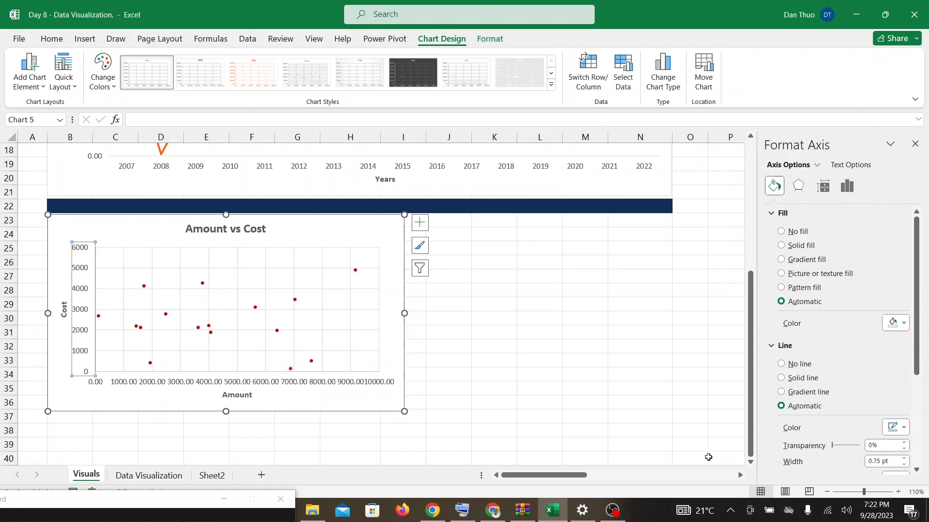
click(898, 492)
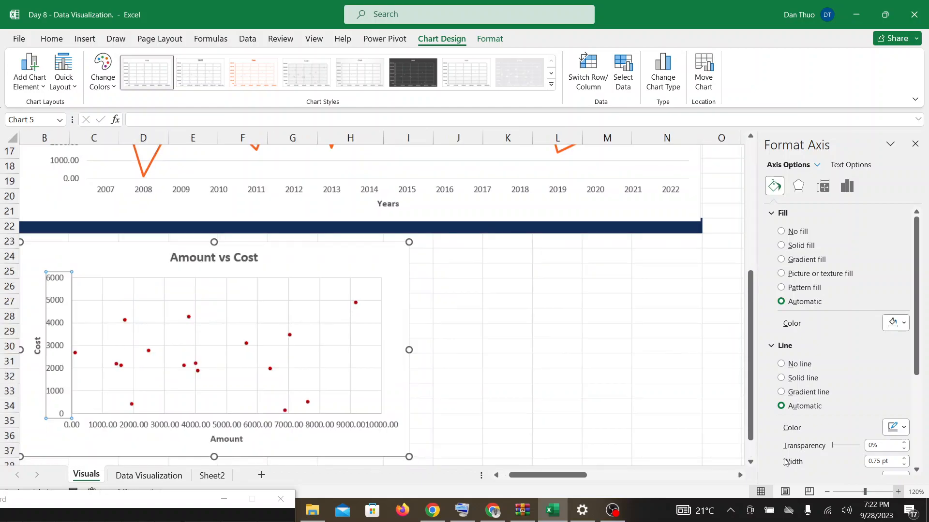
click(62, 290)
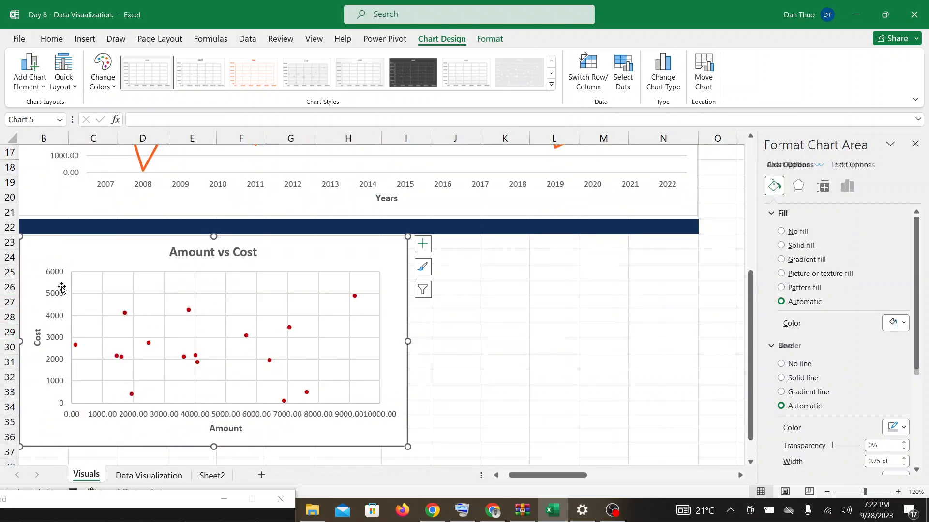
scroll(62, 289, down, 1)
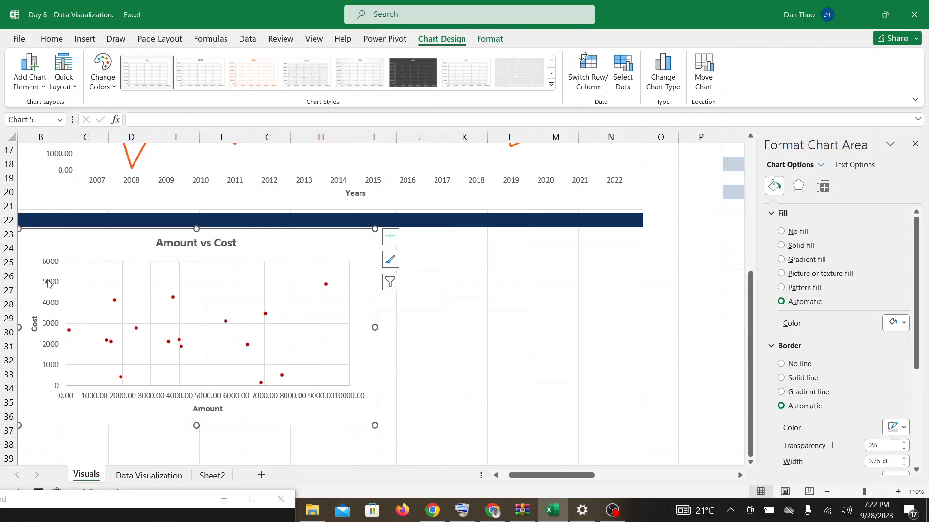
click(49, 284)
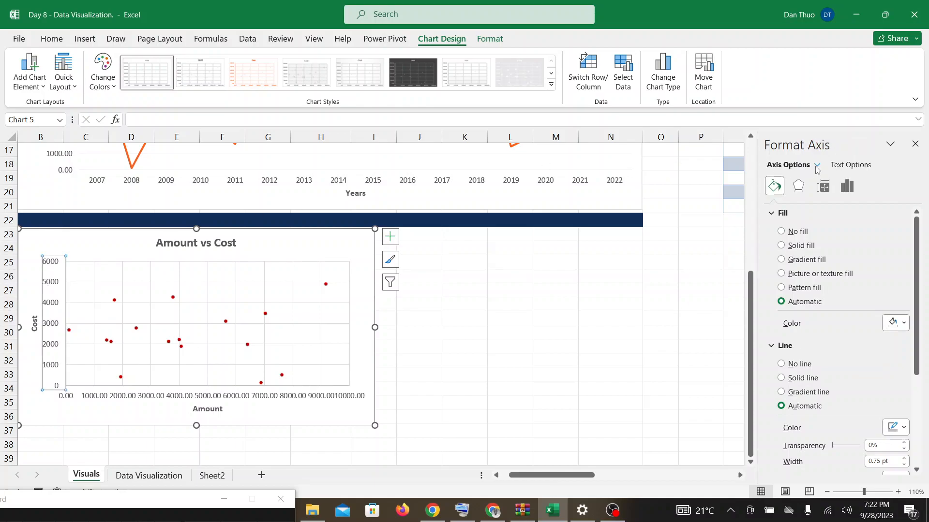
click(847, 189)
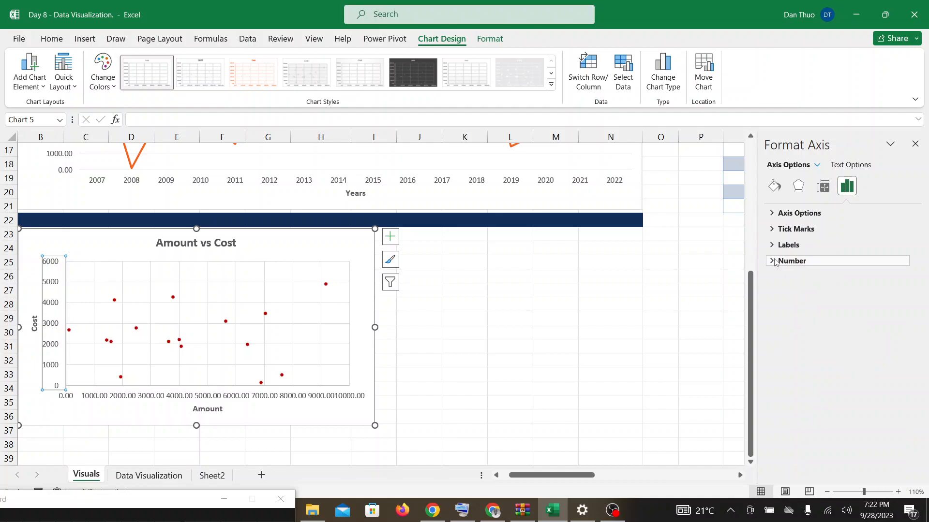
click(775, 263)
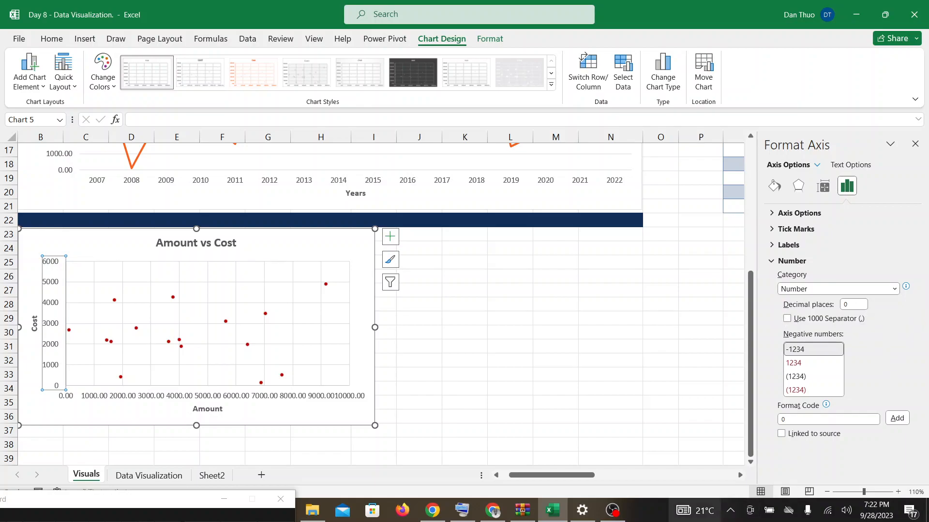
Check the Google Meet call in Chrome for participant messages and return to Excel
click(502, 515)
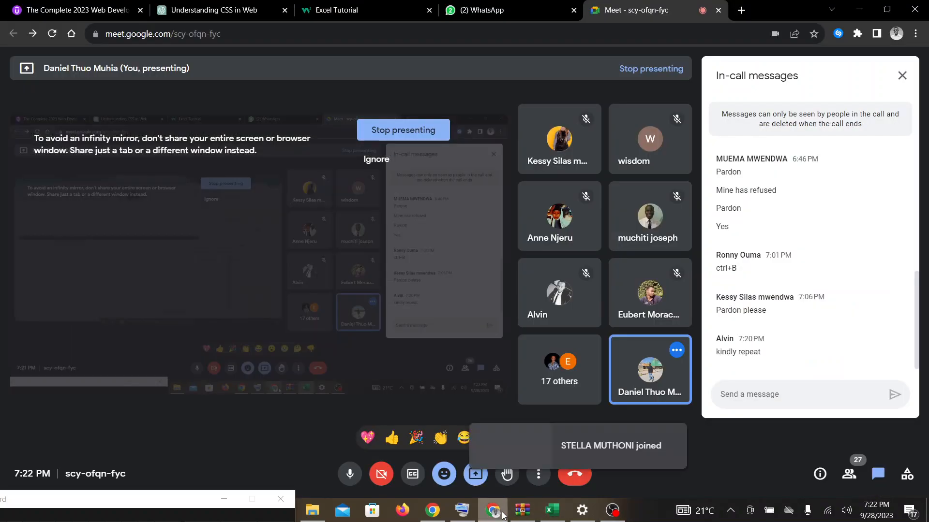
click(549, 516)
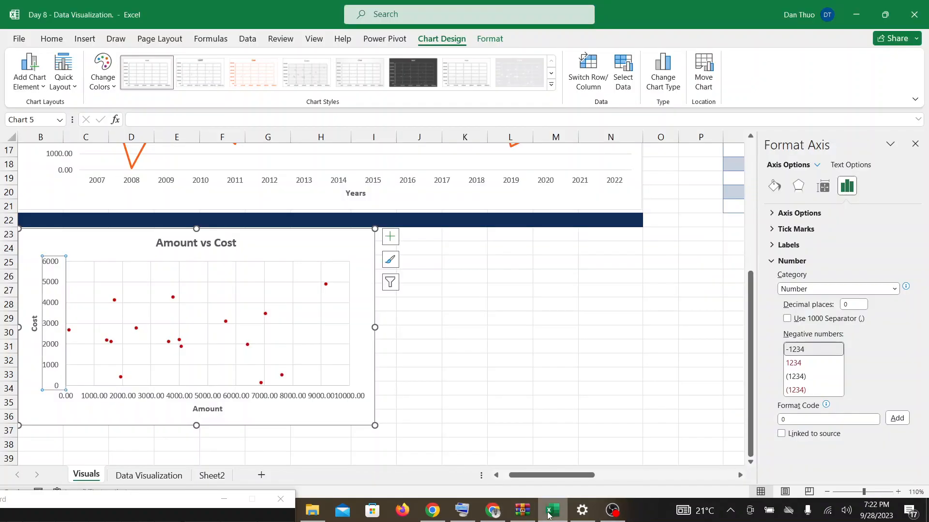
click(491, 513)
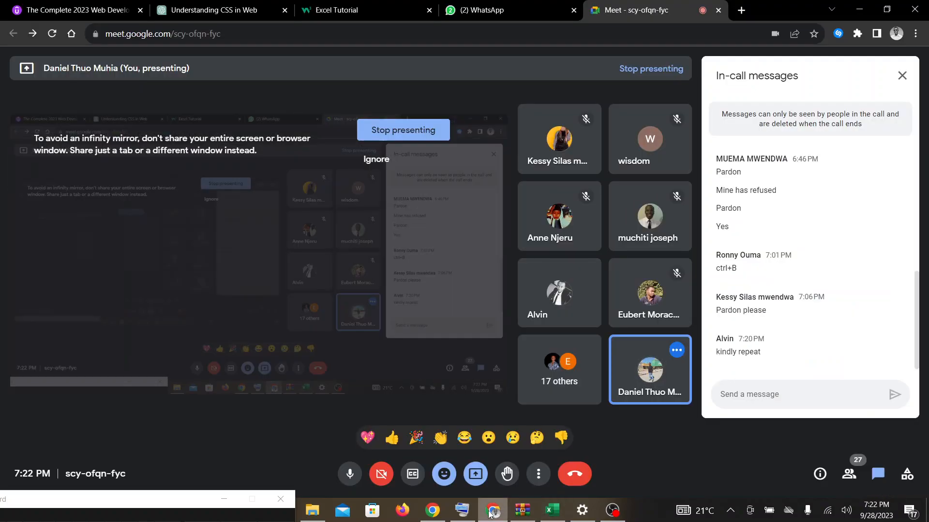
click(549, 514)
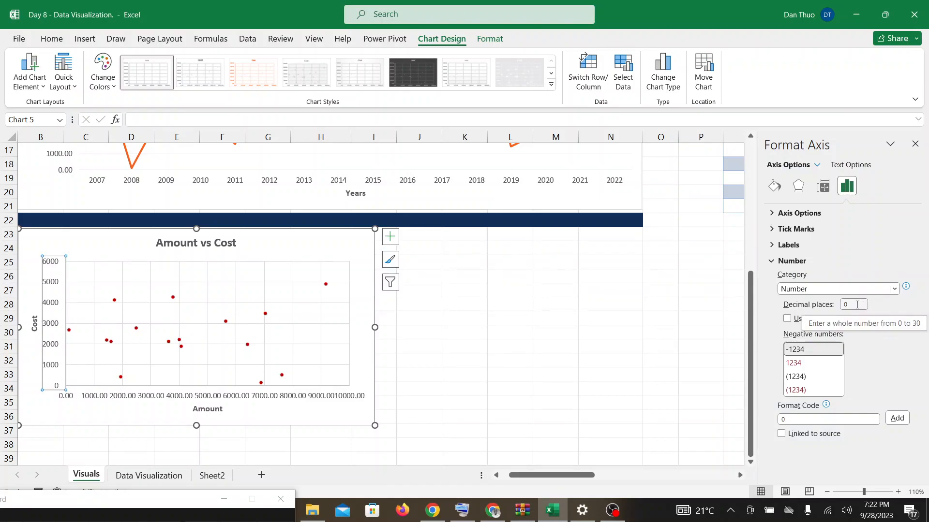
Turn on the 1000 separator for the Cost axis numbers, and check the Google Meet call before returning to Excel
click(787, 320)
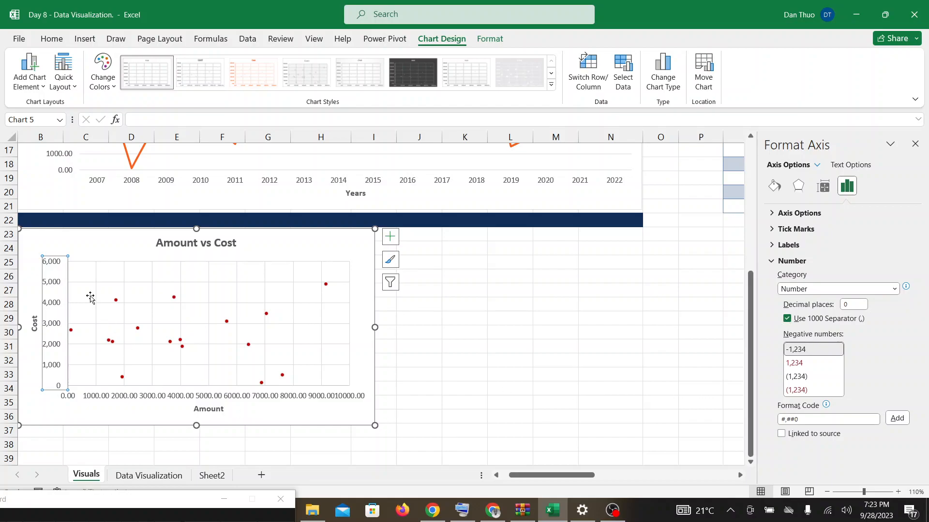
click(505, 342)
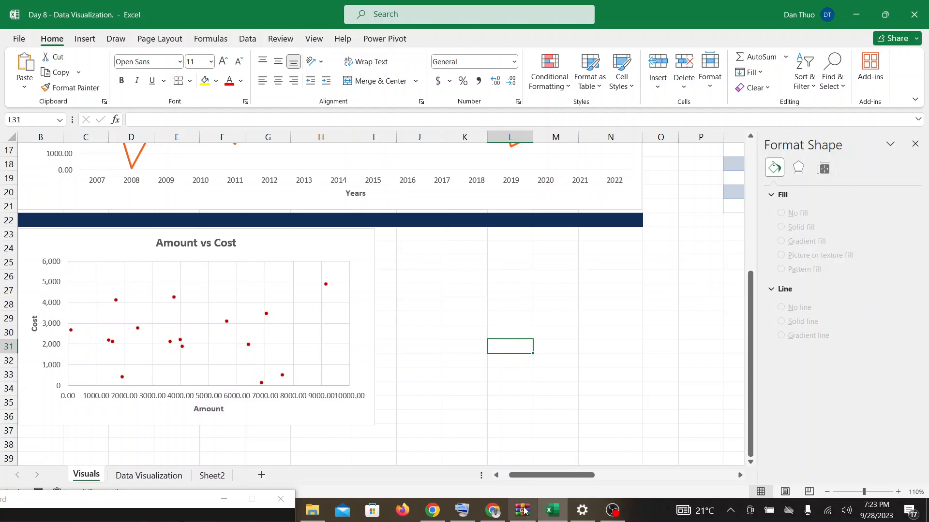
click(504, 512)
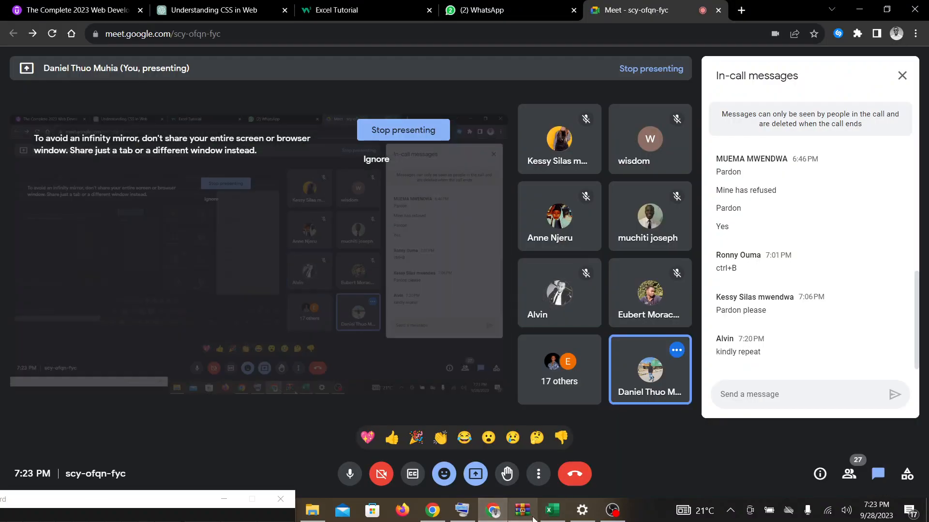
click(550, 517)
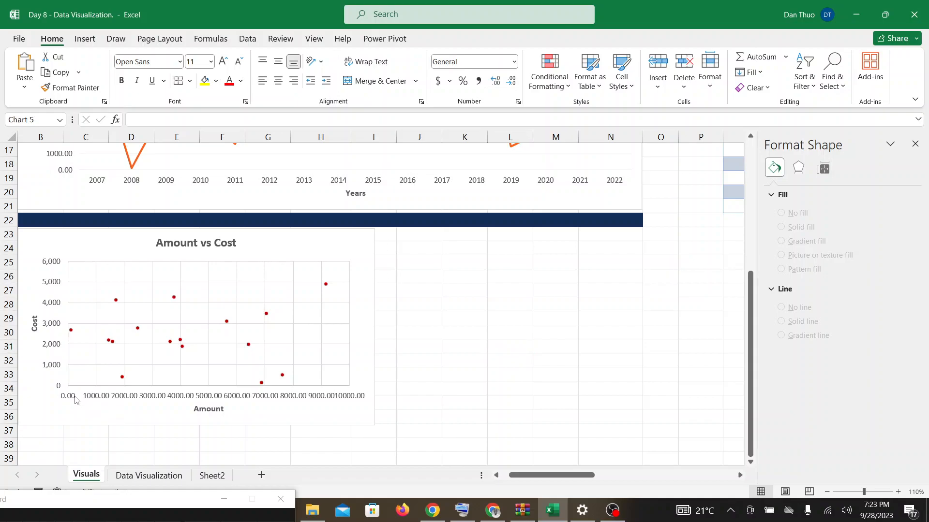
Format the Amount axis numbers with 0 decimal places and a 1000 separator, and deselect the chart
click(77, 399)
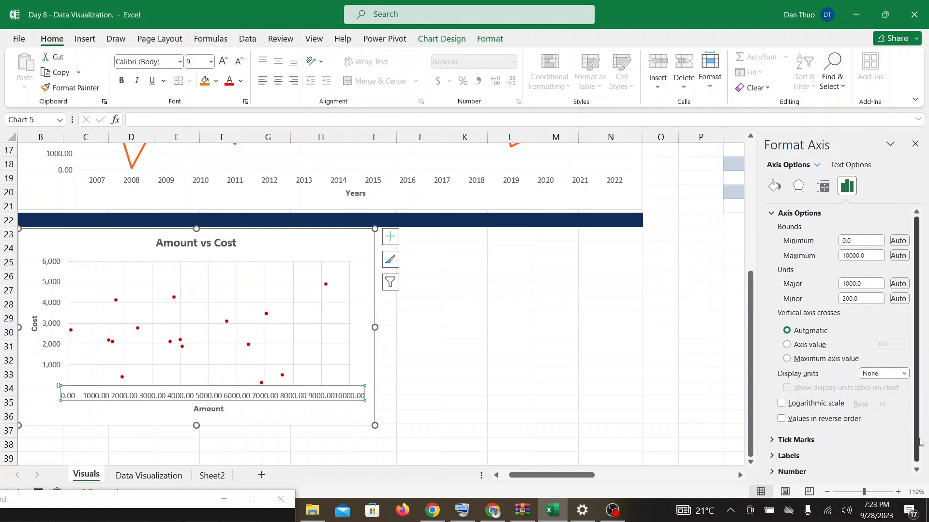
click(915, 470)
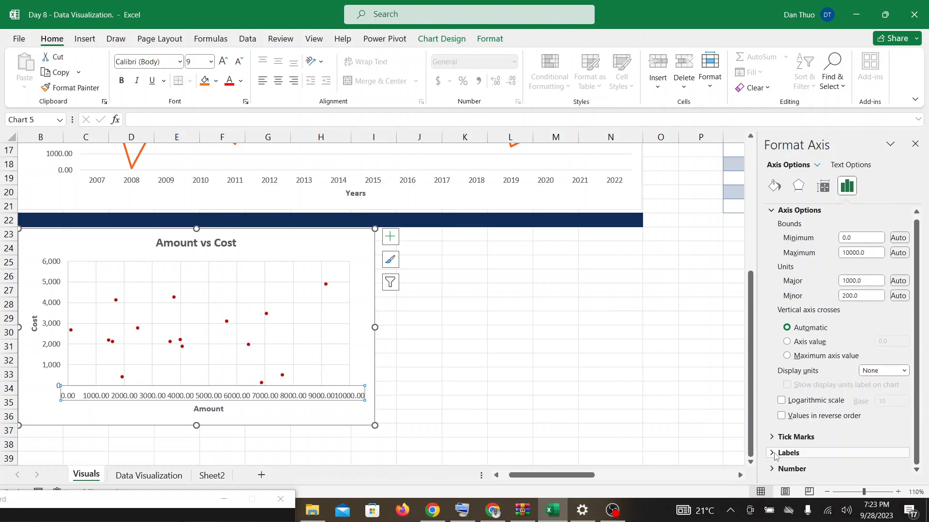
click(771, 470)
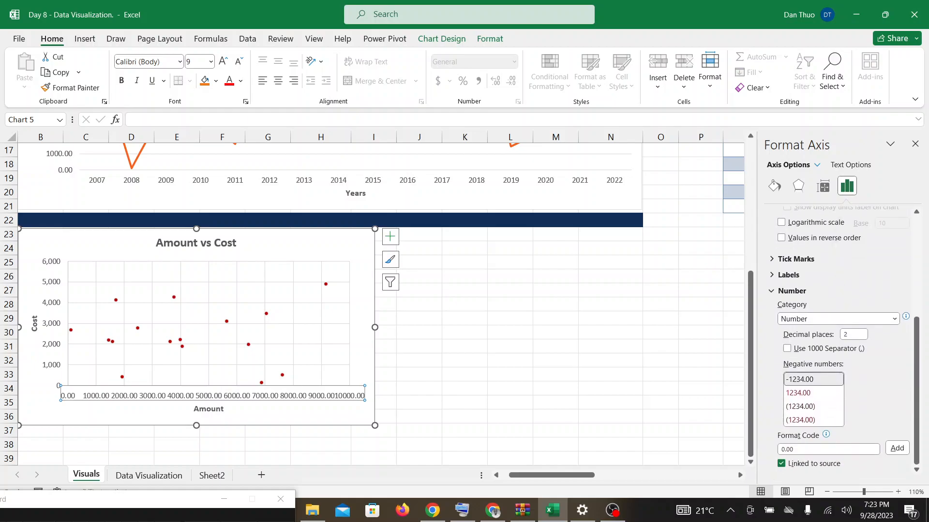
click(851, 334)
click(787, 350)
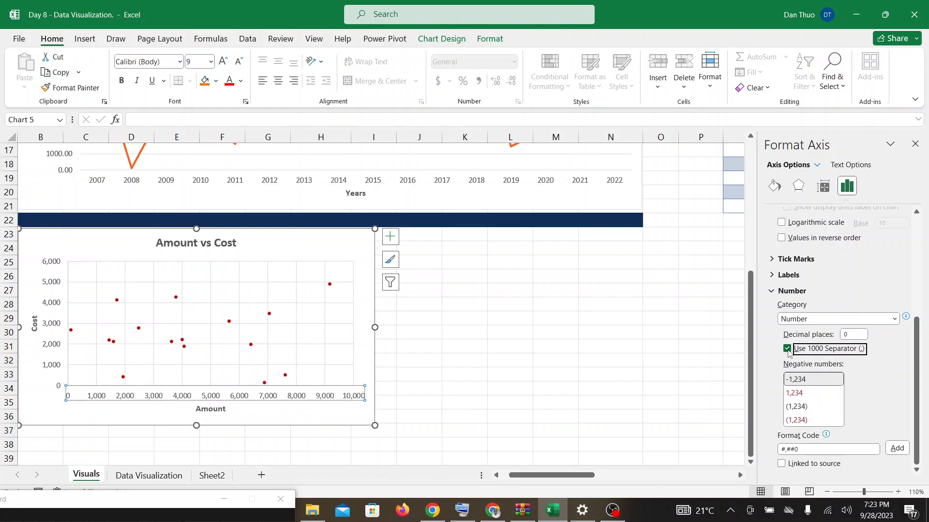
click(609, 362)
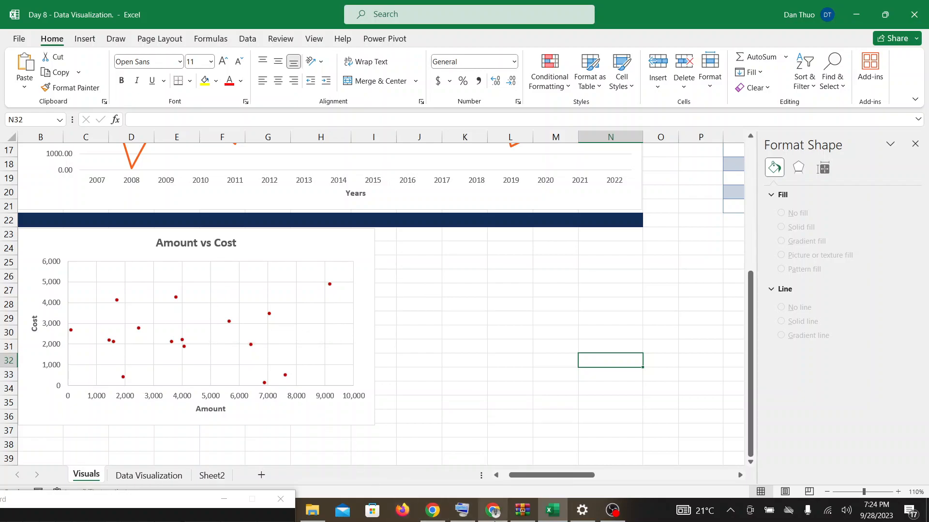
Read the in-call messages in Google Meet for participants' replies and return to the Visuals sheet in Excel
click(492, 511)
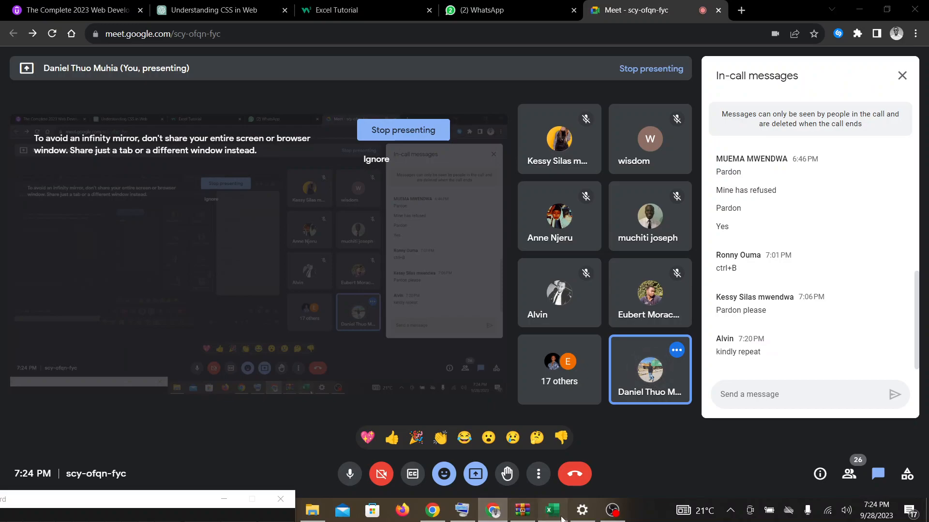
click(552, 511)
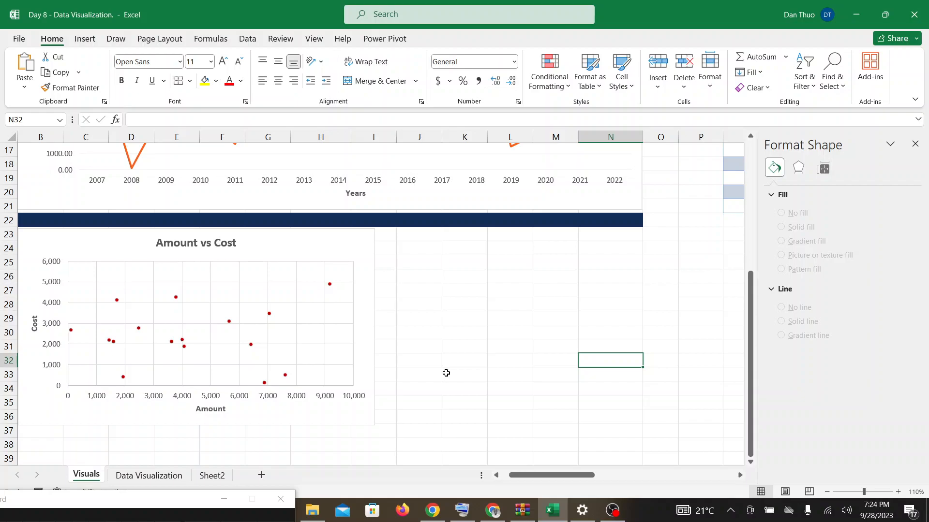
click(496, 512)
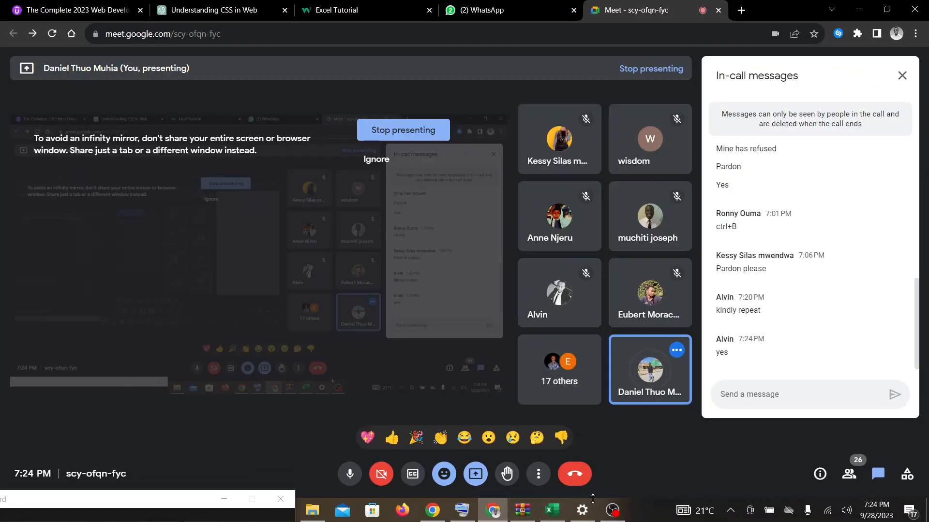
mouse_move(556, 514)
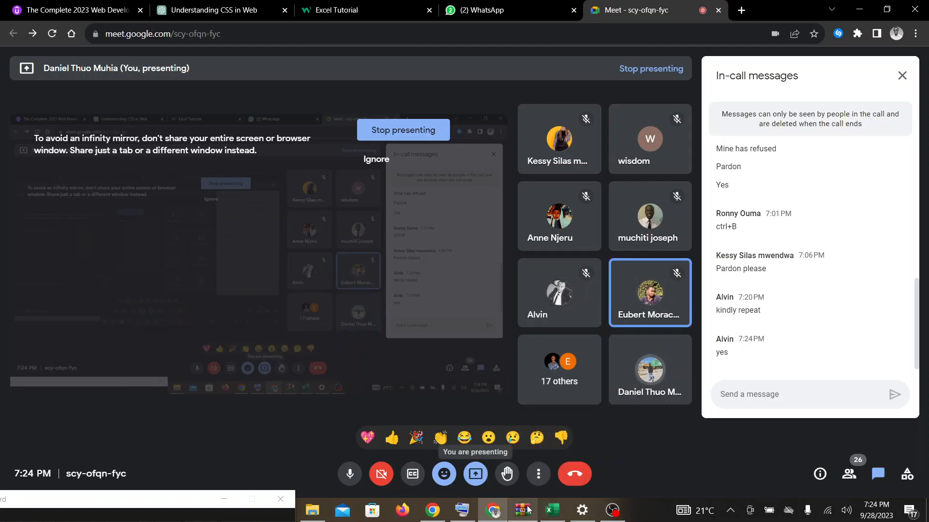
click(553, 511)
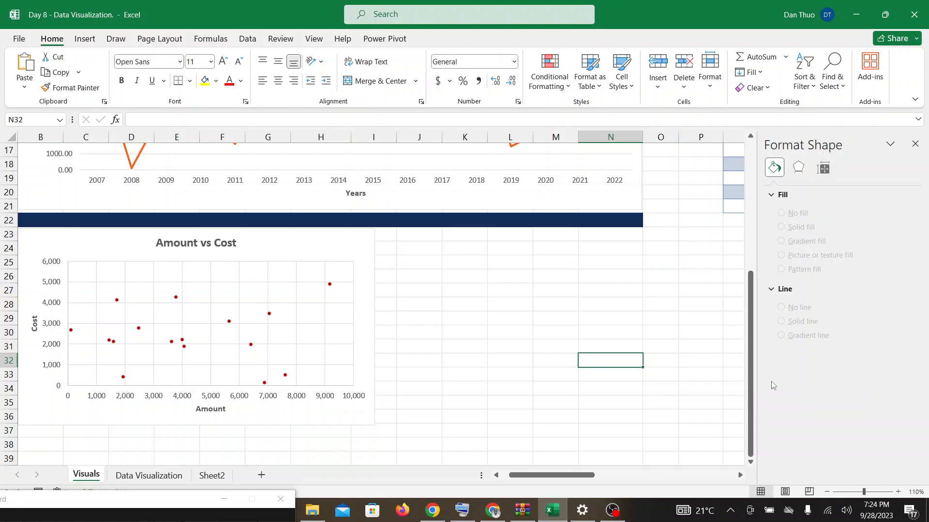
Close the Format Shape pane and look at the Google Meet call again before returning to Excel
click(915, 143)
click(497, 516)
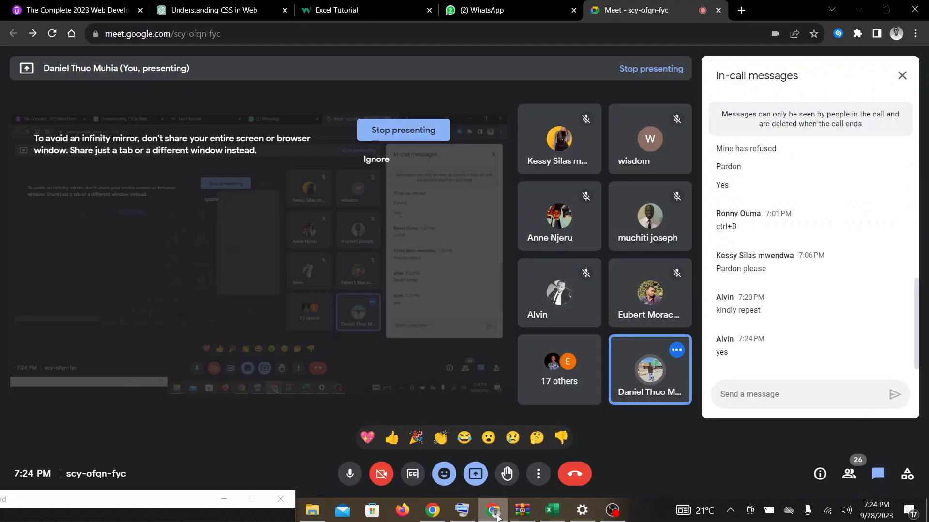
click(550, 519)
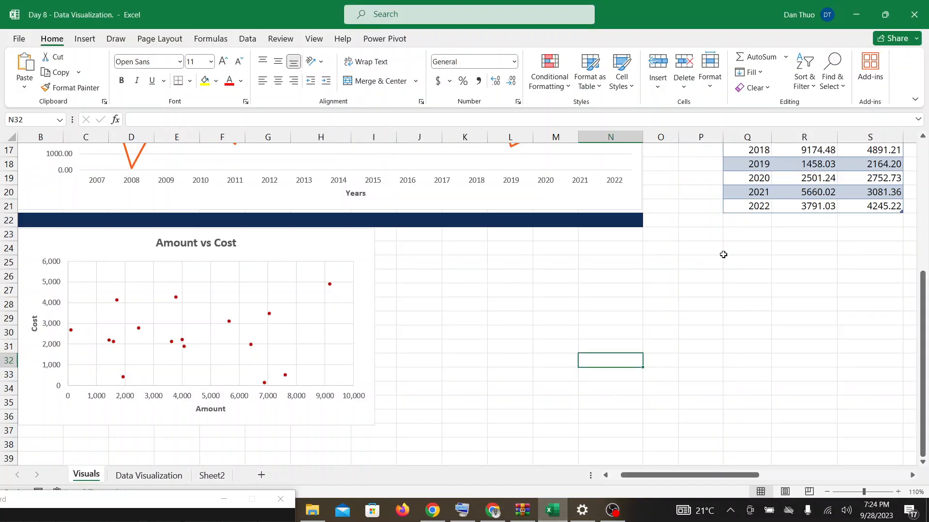
Examine the line chart, the Amount vs Cost chart and the source table on the Visuals sheet, and switch to Google Meet in Chrome
scroll(723, 255, left, 2)
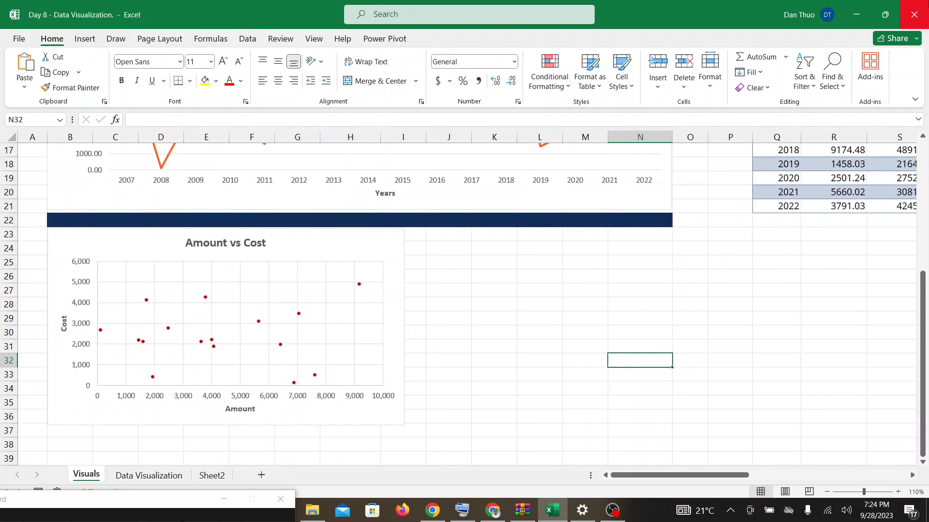
click(923, 138)
click(922, 139)
click(922, 139)
click(922, 139)
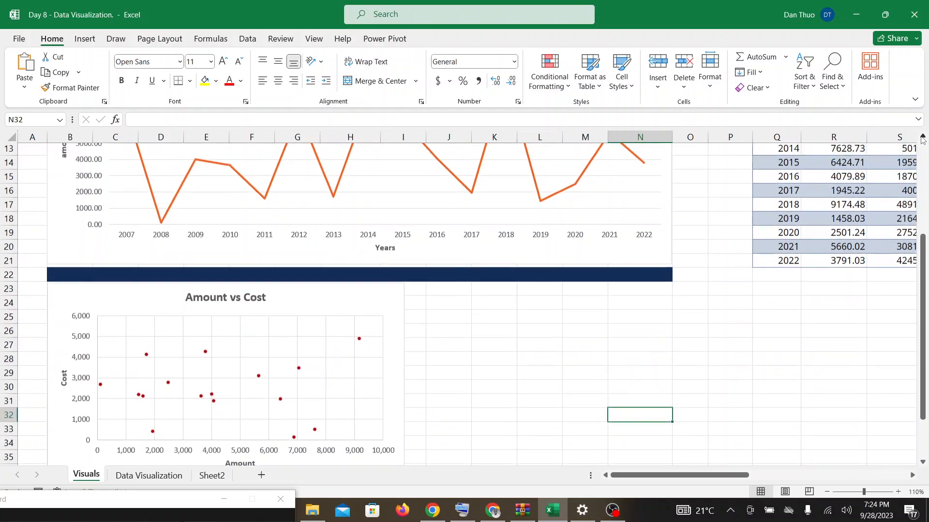
click(922, 139)
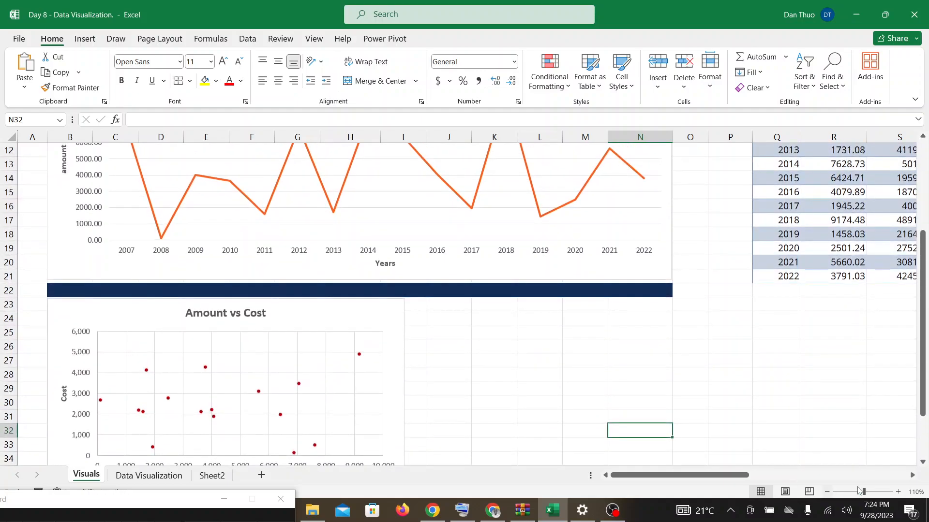
click(912, 476)
click(912, 475)
click(911, 475)
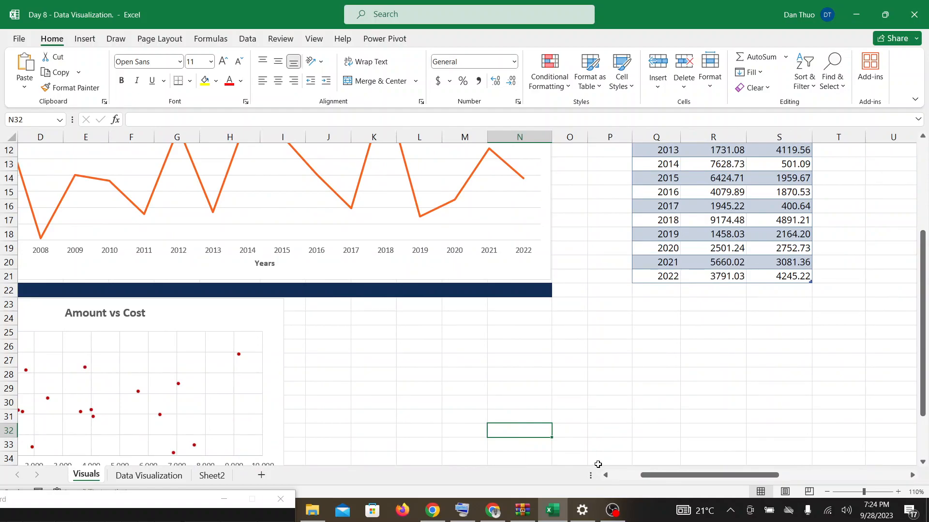
scroll(655, 379, left, 3)
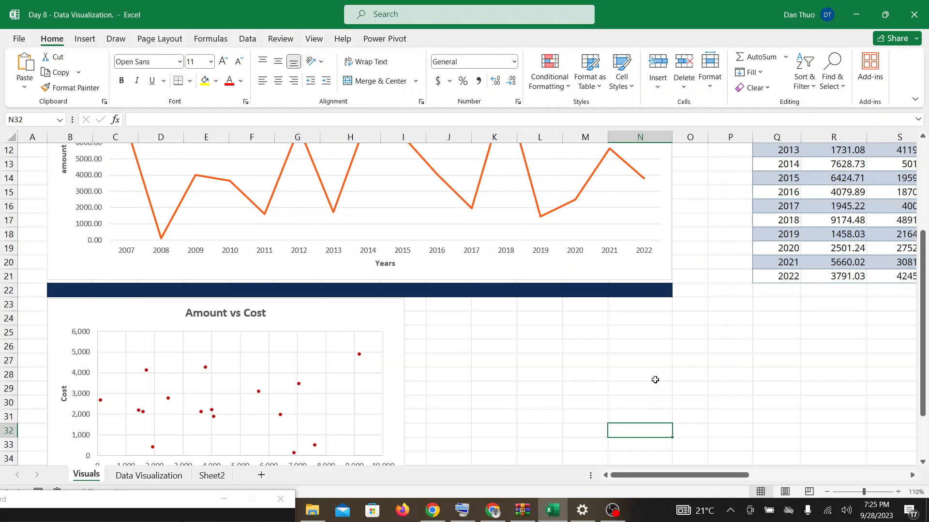
scroll(654, 379, up, 4)
scroll(655, 380, right, 5)
scroll(655, 379, down, 4)
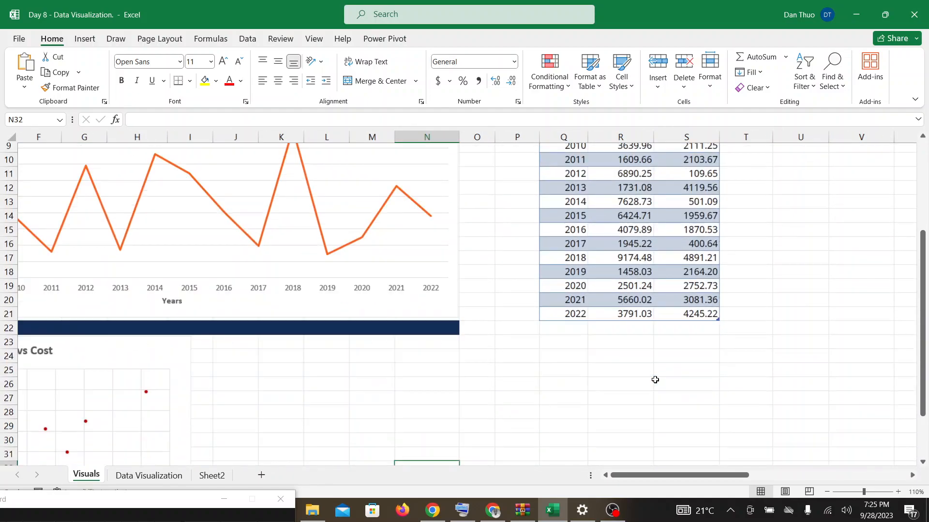
scroll(654, 380, up, 4)
scroll(655, 379, down, 2)
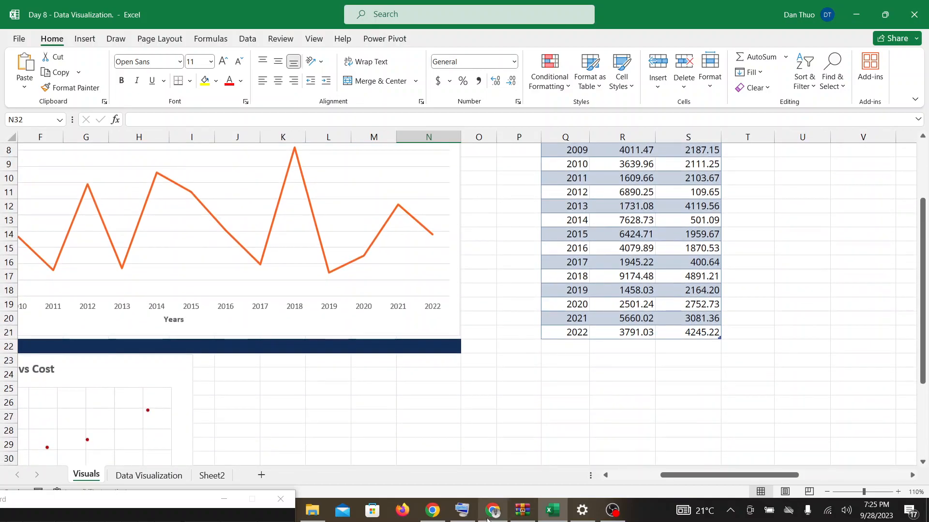
click(492, 510)
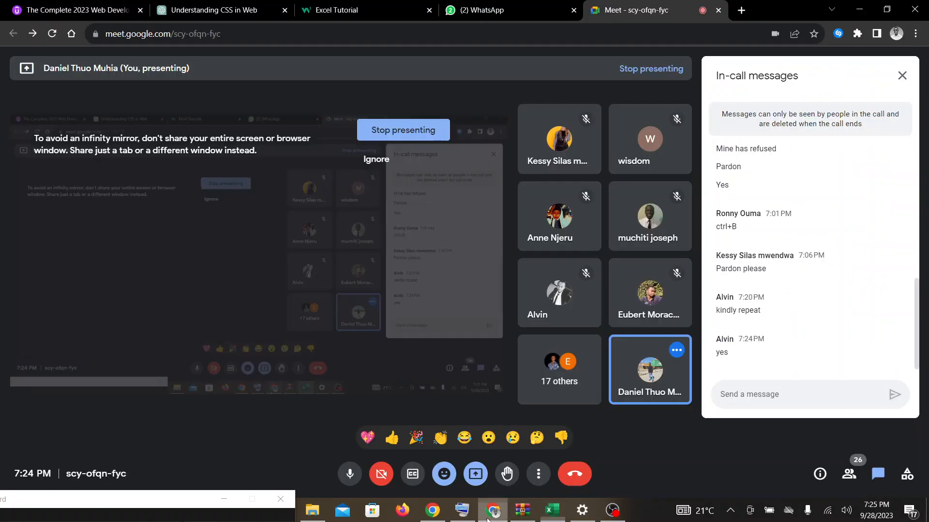
Review the full Amount By Years line chart in Excel, checking the Google Meet call for replies and returning to the Visuals sheet
click(561, 514)
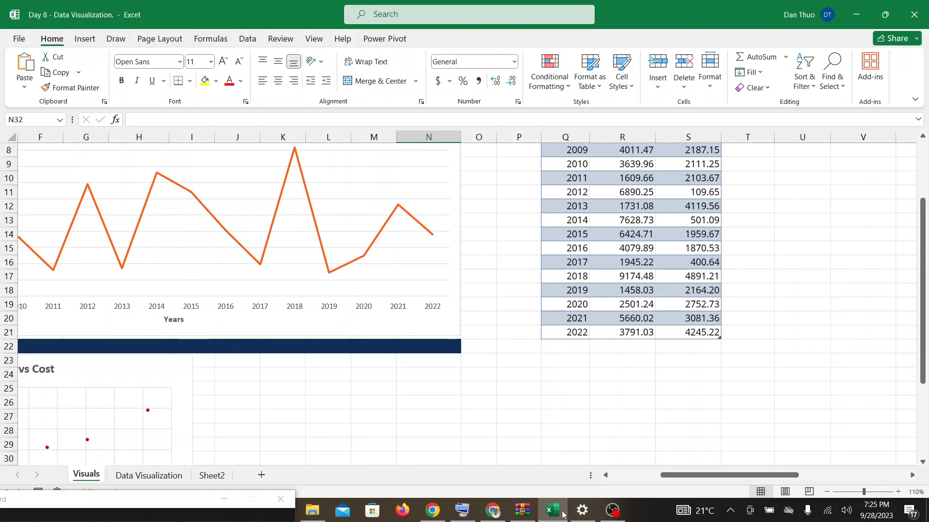
scroll(562, 515, up, 2)
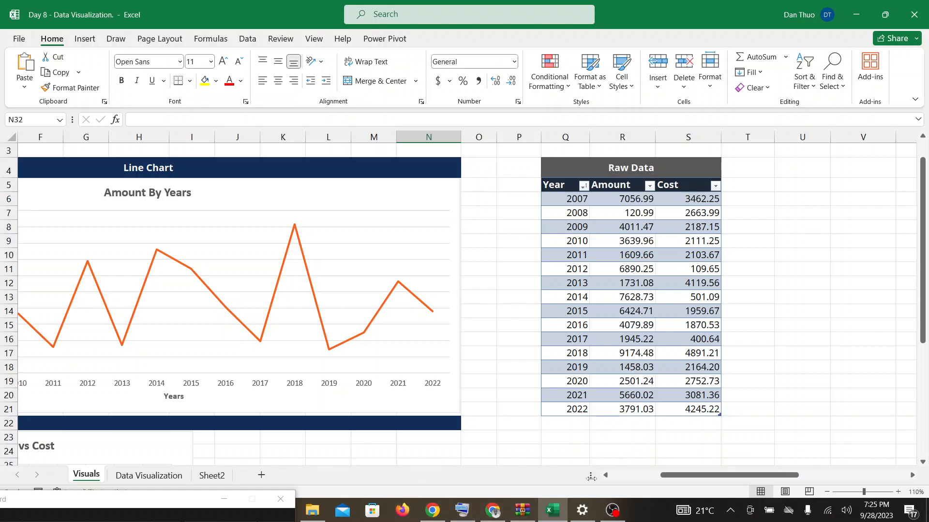
drag(605, 476, 604, 475)
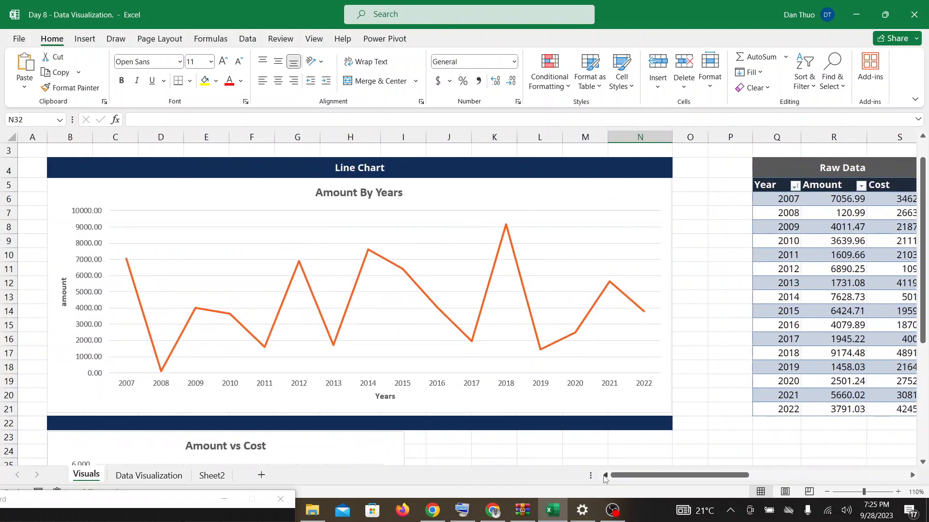
click(492, 510)
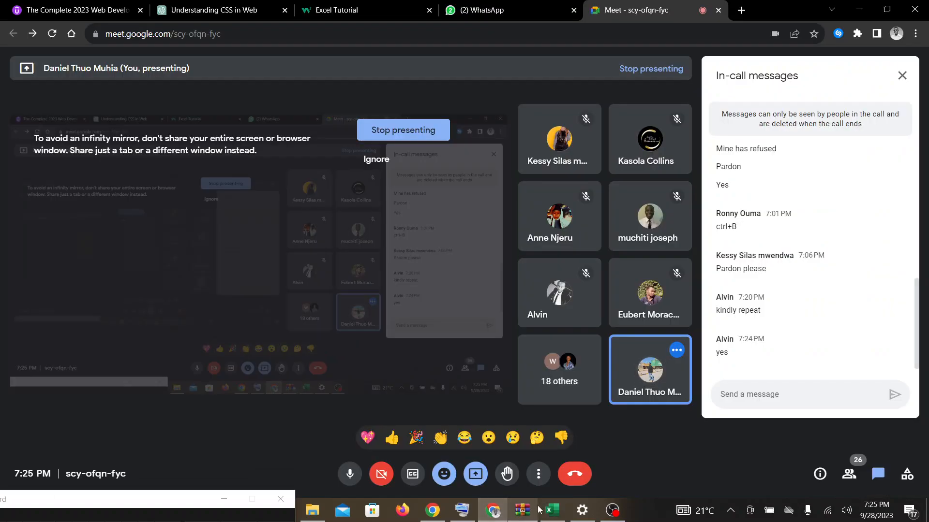
click(553, 510)
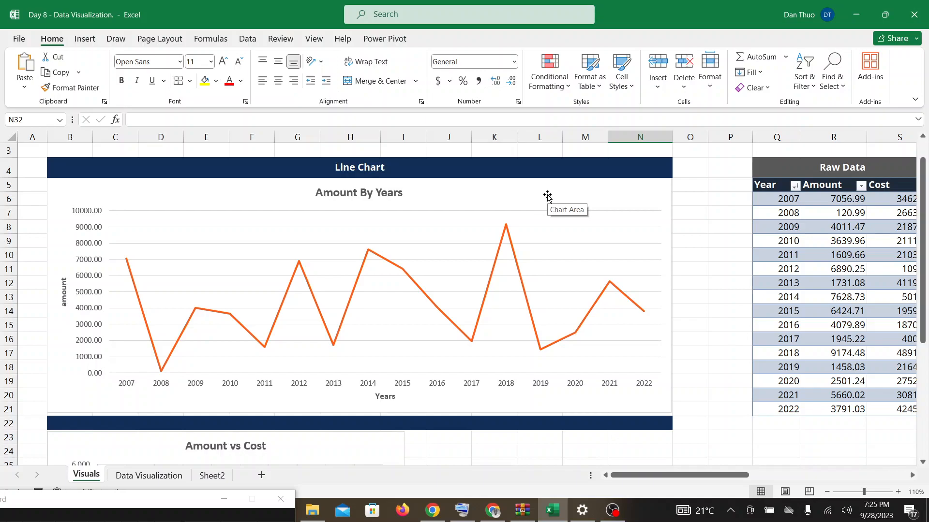
click(499, 512)
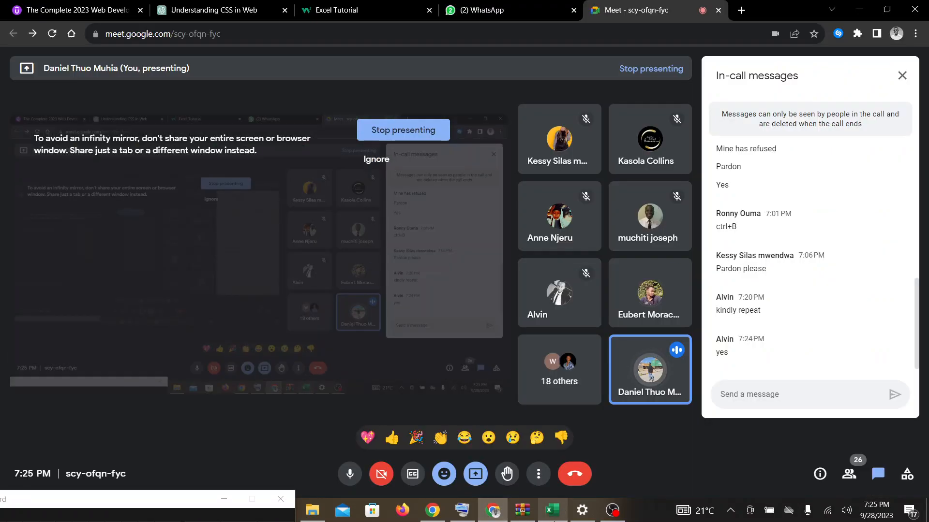
click(553, 512)
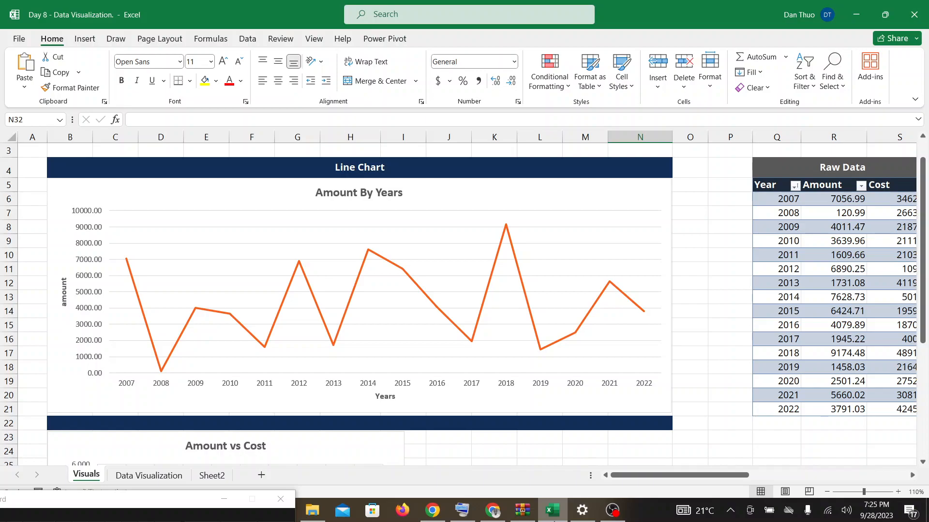
Insert a 2-D Clustered Column chart from the Raw Data table's Amount and Cost columns, headers included (R5:S21)
scroll(670, 444, right, 3)
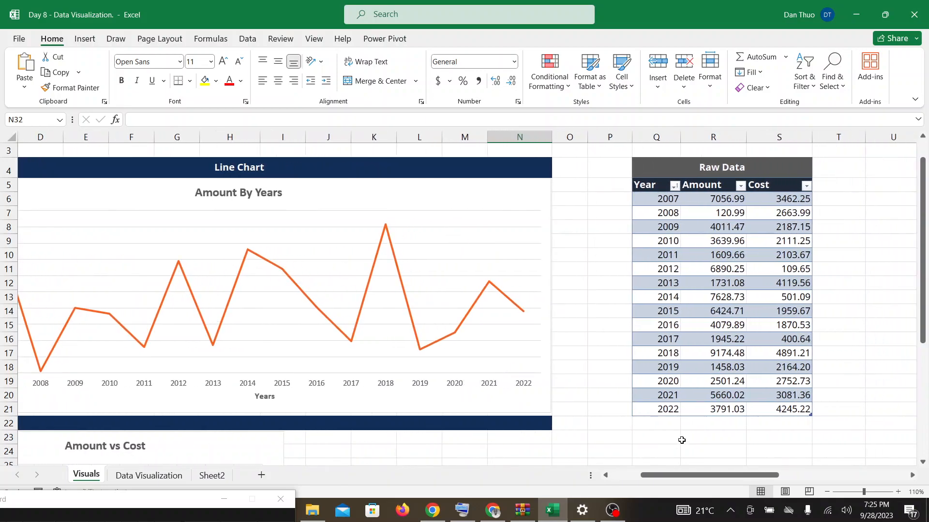
drag(728, 187, 797, 412)
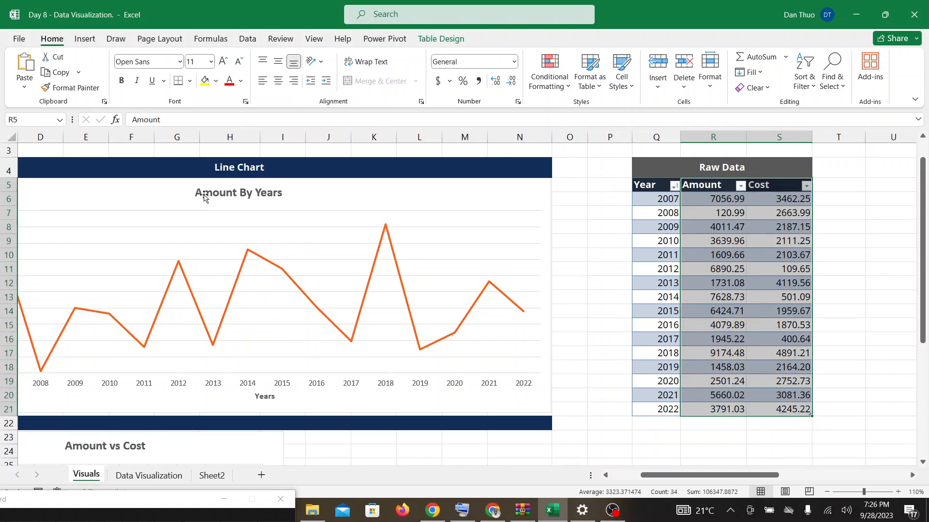
click(86, 41)
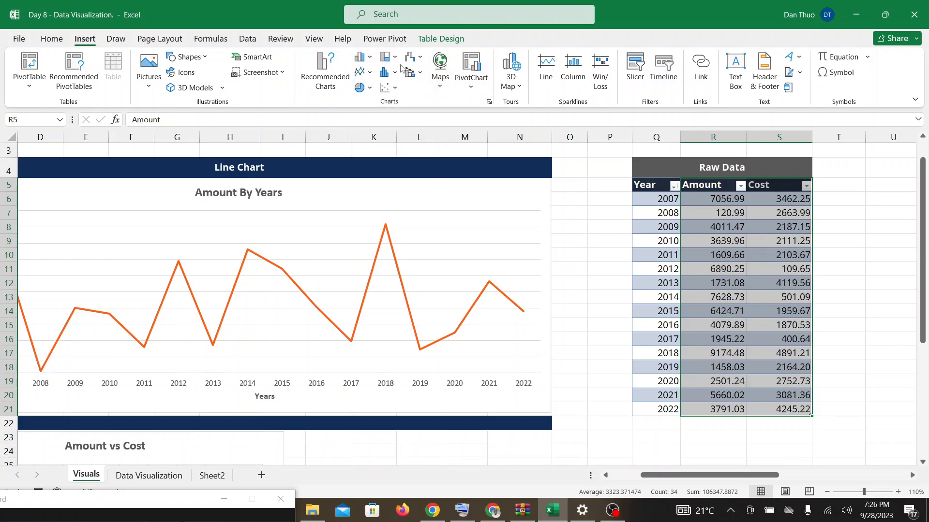
click(370, 58)
click(371, 57)
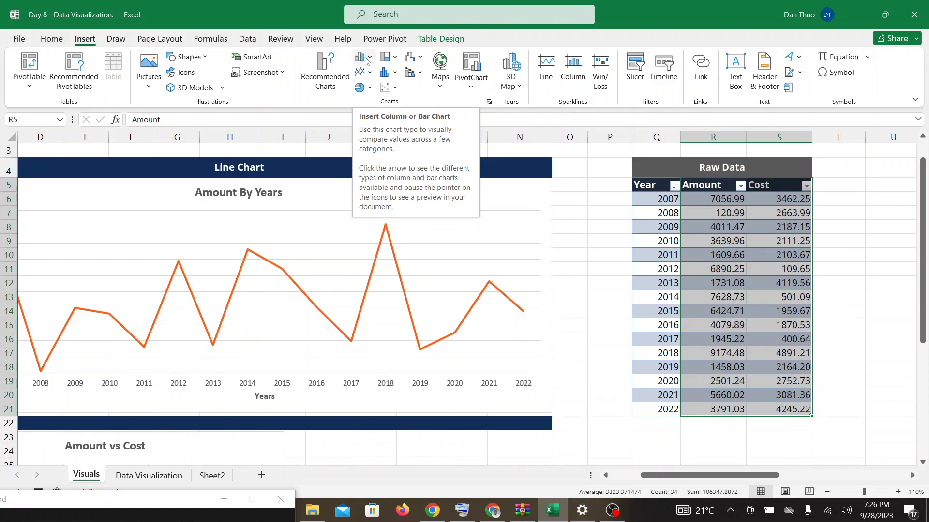
click(370, 59)
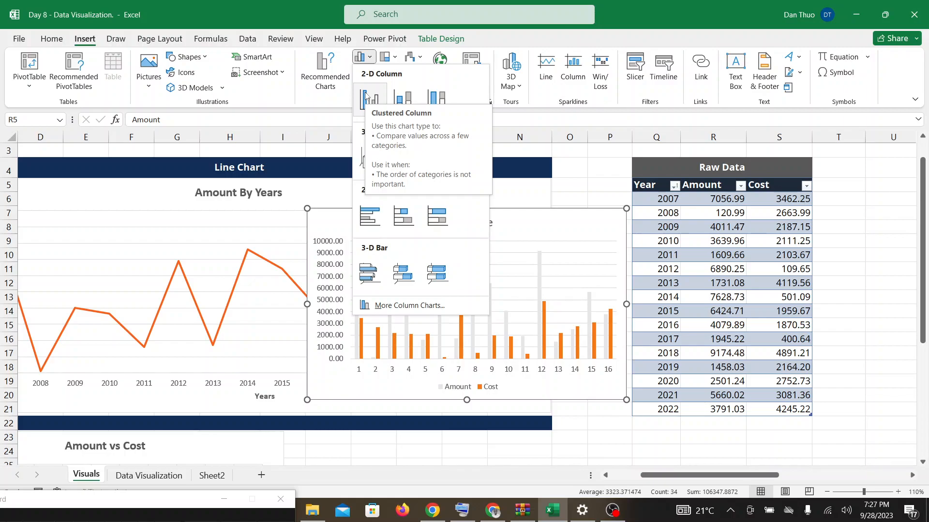
click(368, 98)
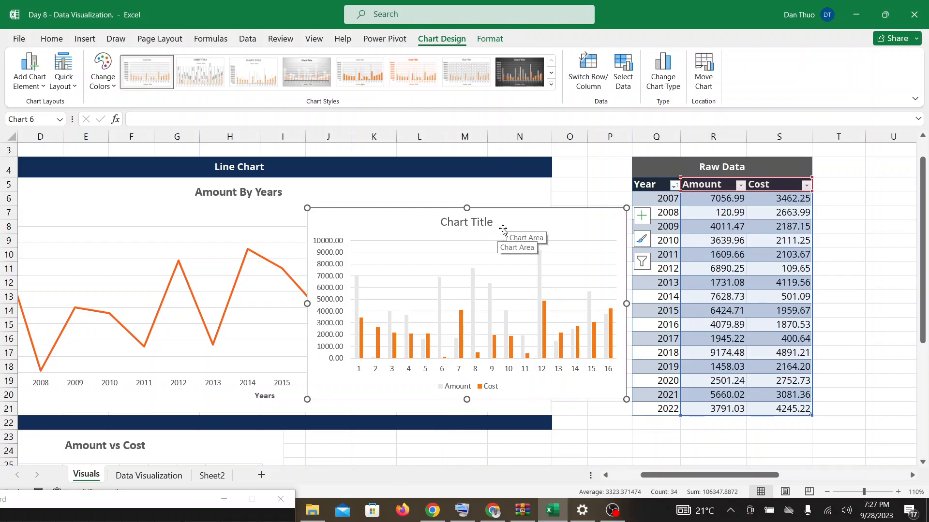
Place the new column chart beside the Amount vs Cost chart, directly below the row 22 band, and stretch it down to row 36
scroll(503, 230, down, 3)
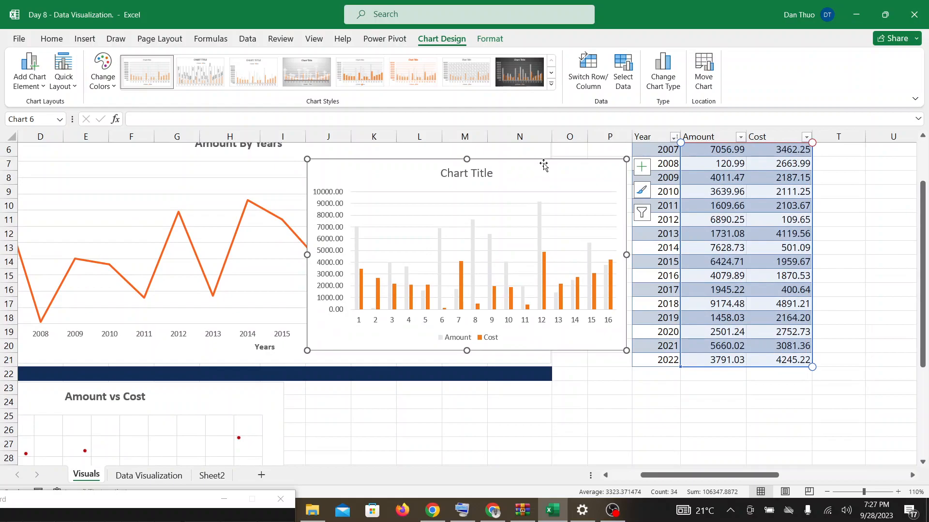
drag(542, 169, 519, 396)
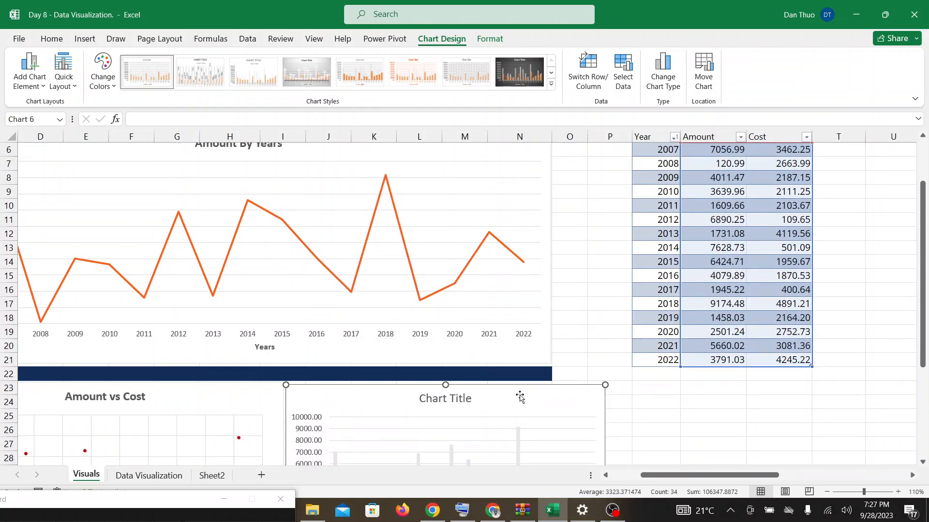
scroll(520, 397, down, 4)
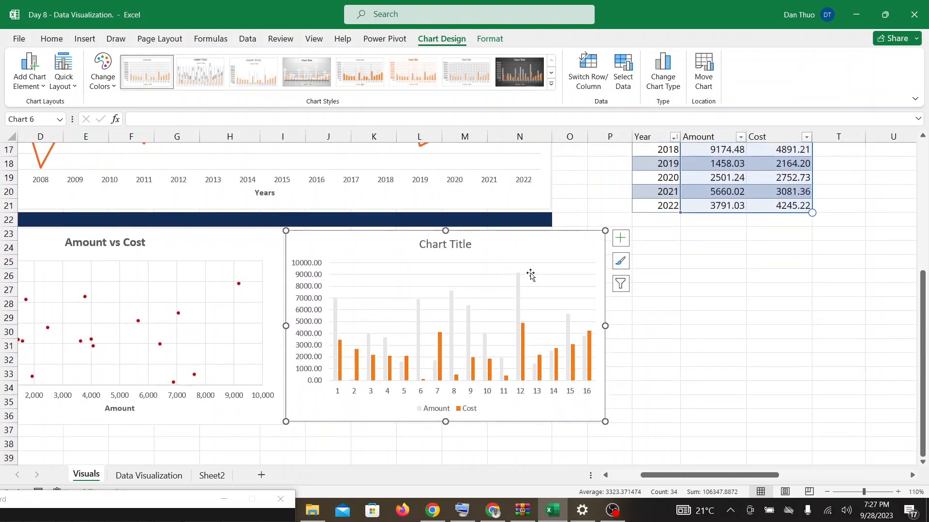
drag(513, 240, 511, 240)
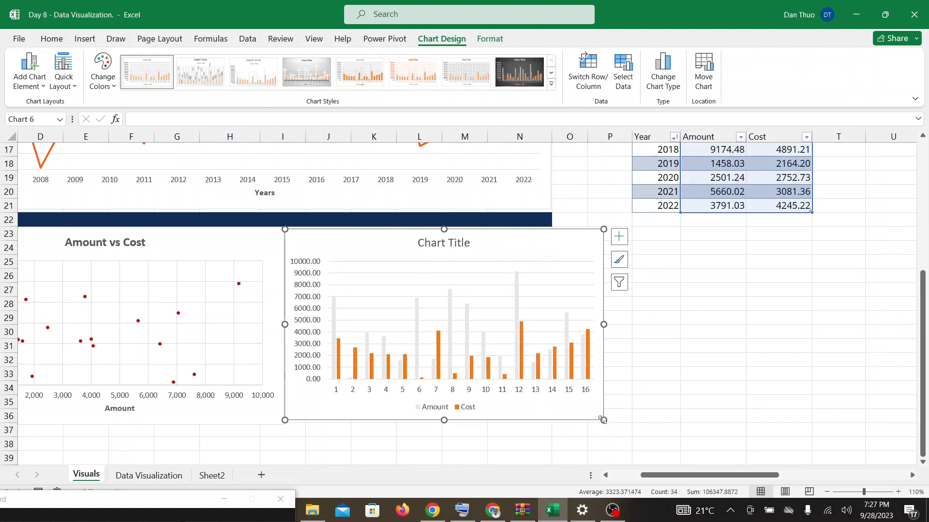
drag(604, 421, 602, 425)
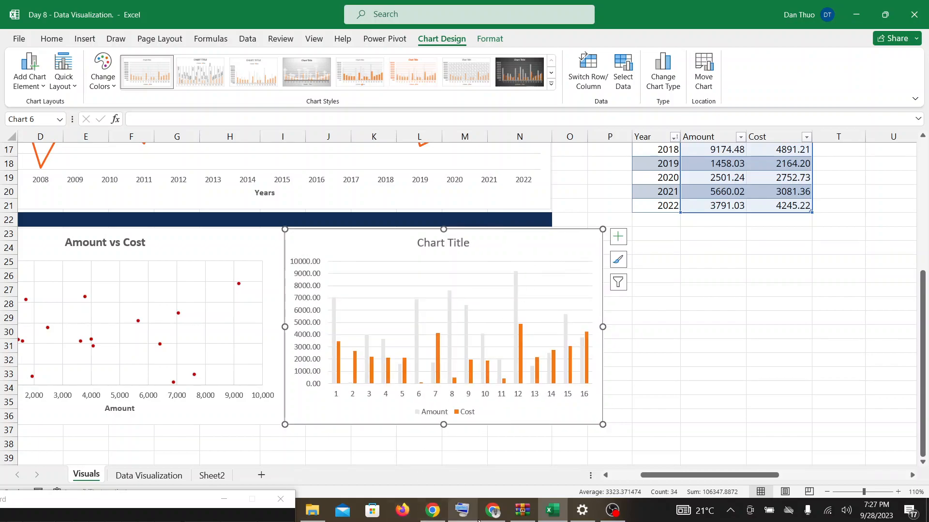
Check the Google Meet call and its in-call messages for participants' replies, and return to the column chart in Excel
click(493, 510)
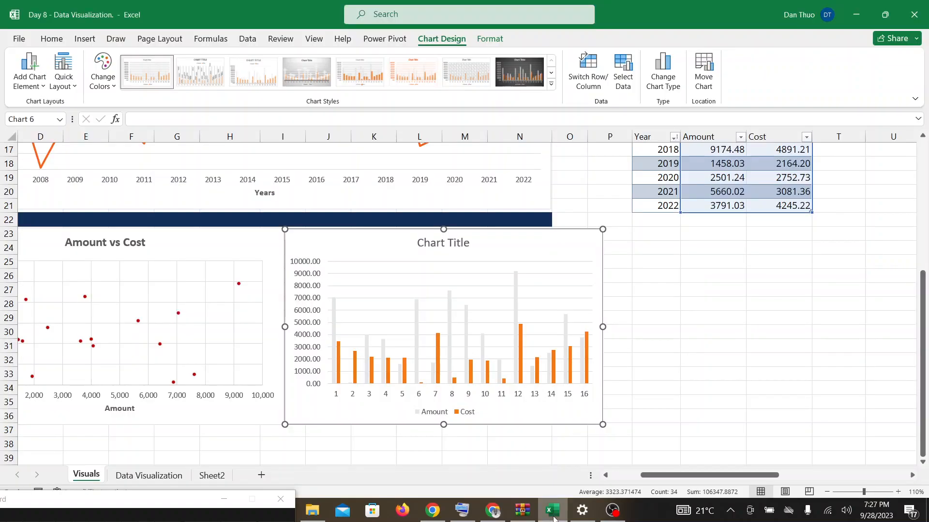
click(551, 511)
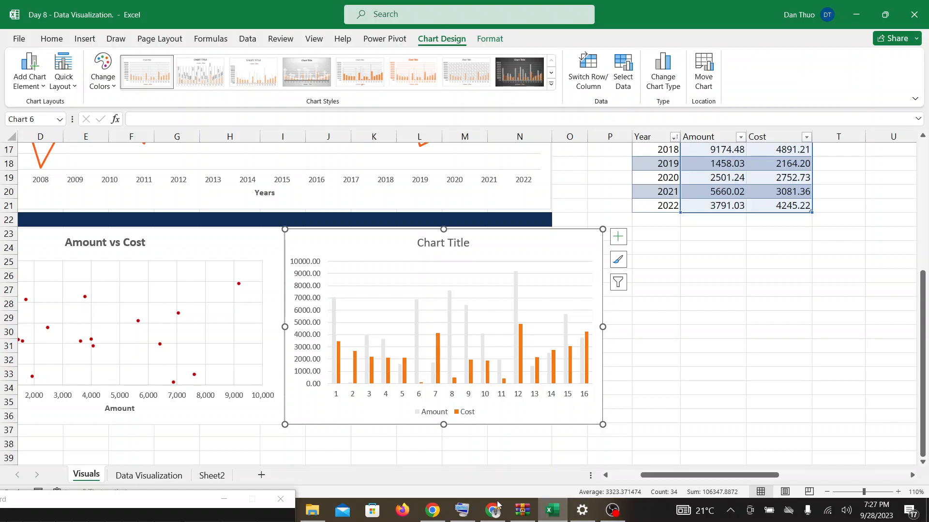
click(494, 519)
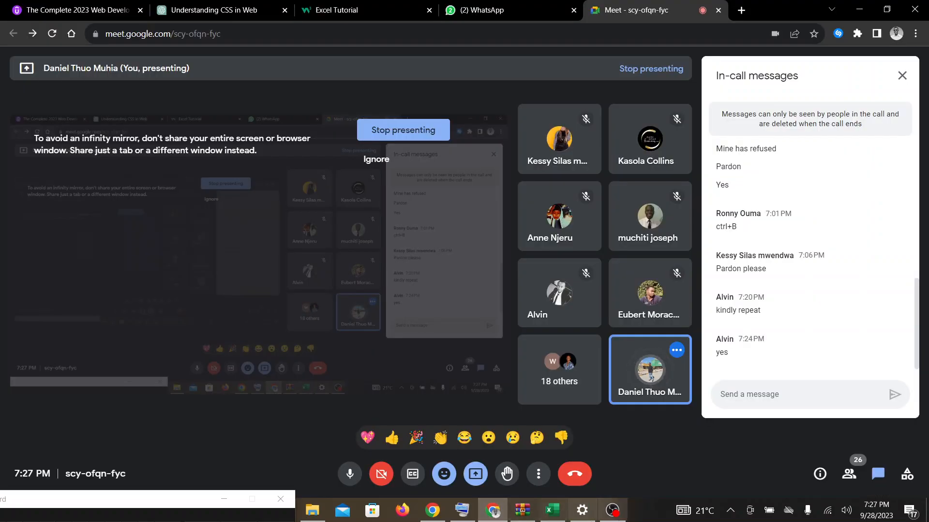
click(555, 510)
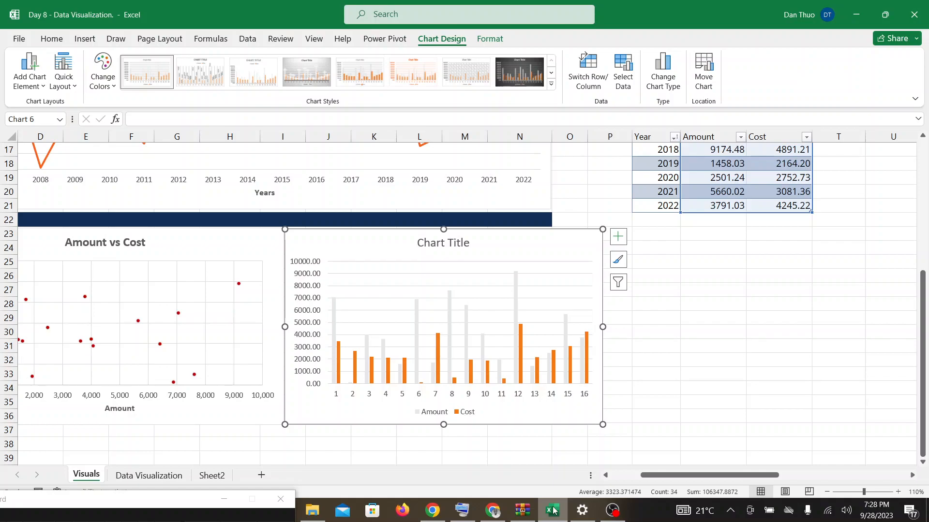
click(488, 514)
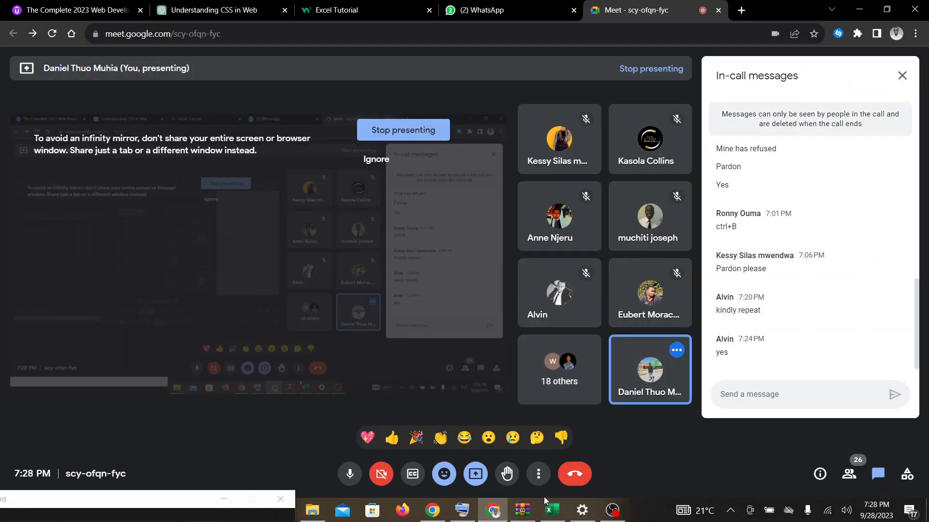
mouse_move(560, 510)
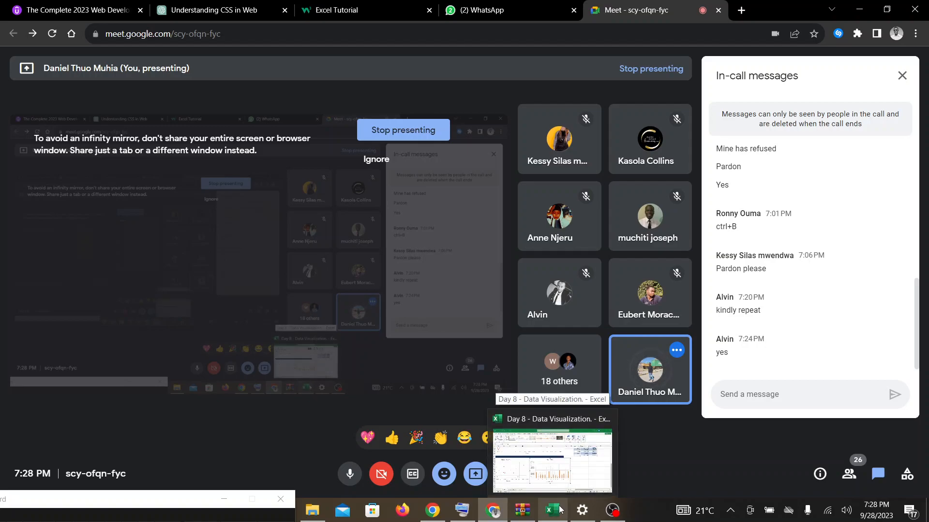
click(561, 509)
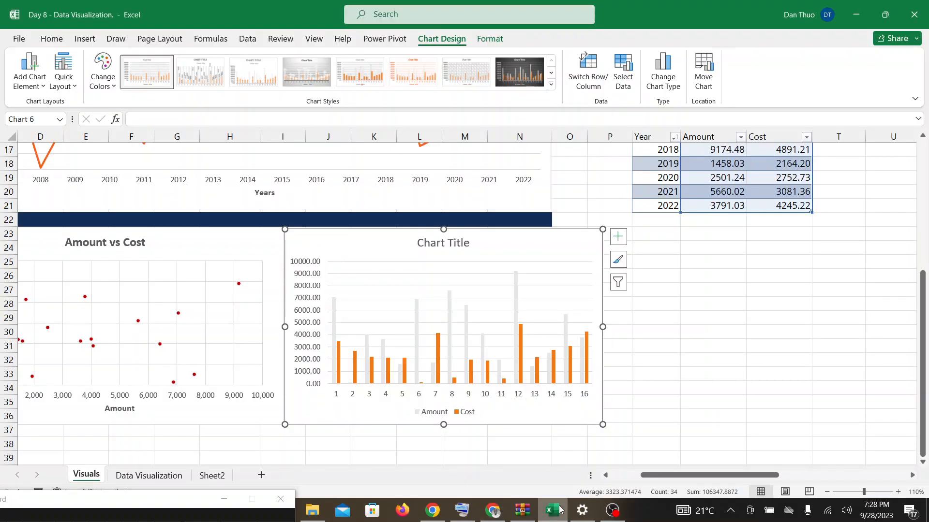
click(502, 515)
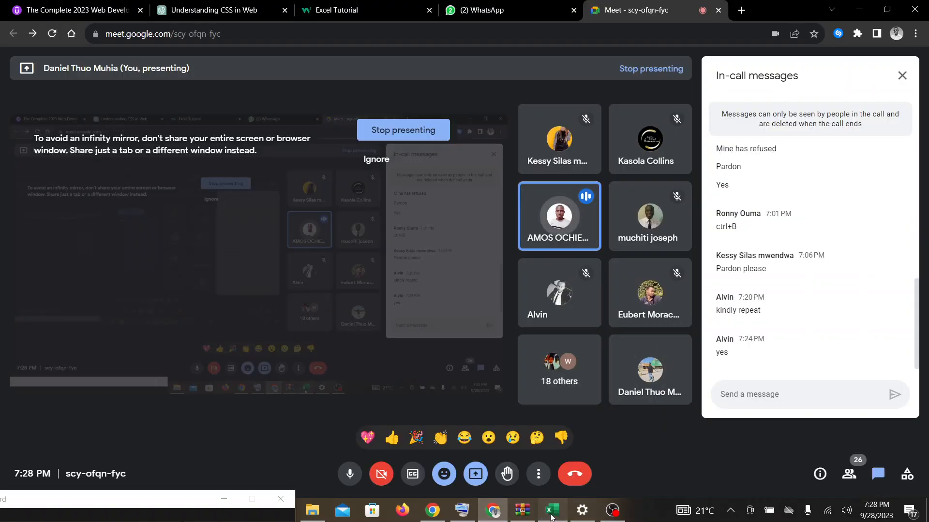
click(547, 516)
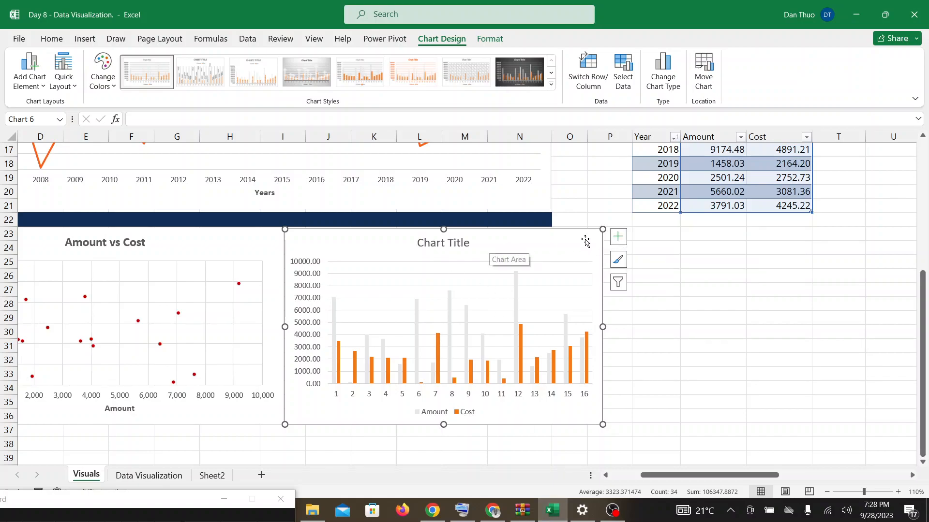
Replace the column chart's placeholder title with "Amount&Cost Comparison by Year"
click(626, 239)
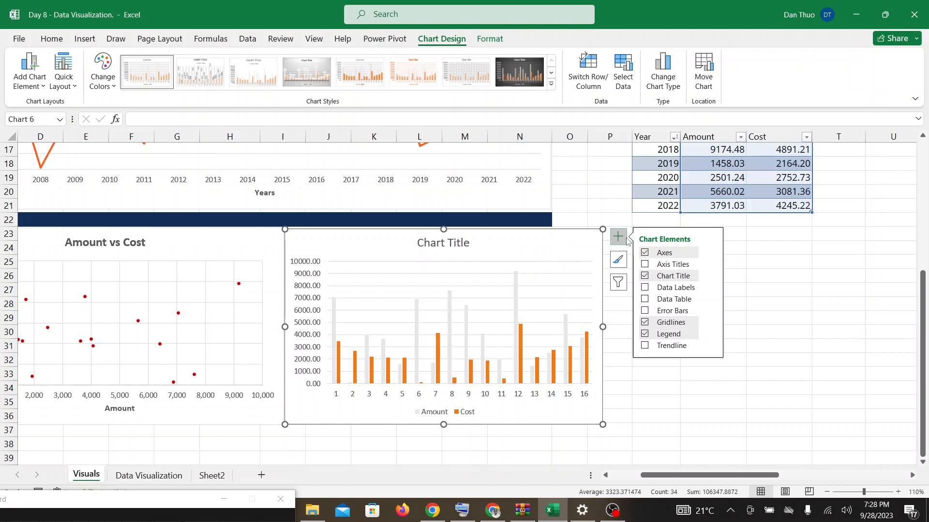
click(645, 276)
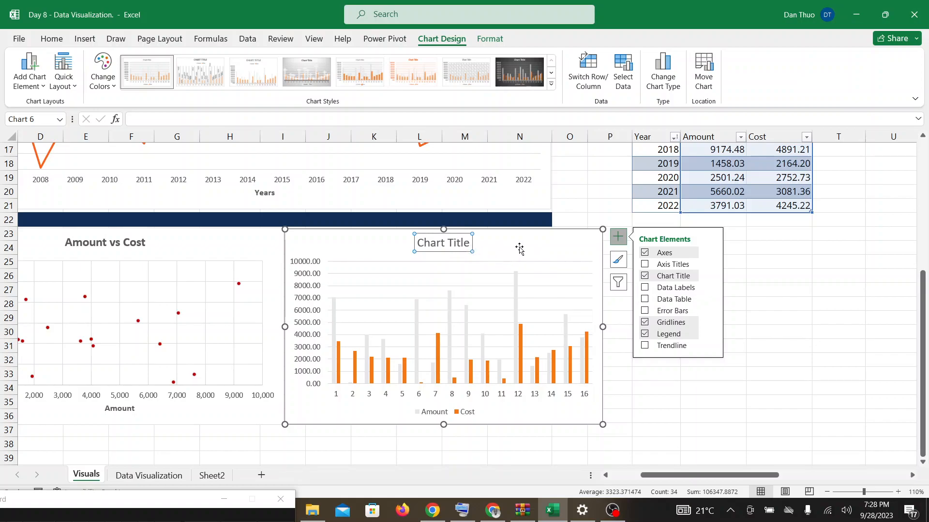
click(457, 243)
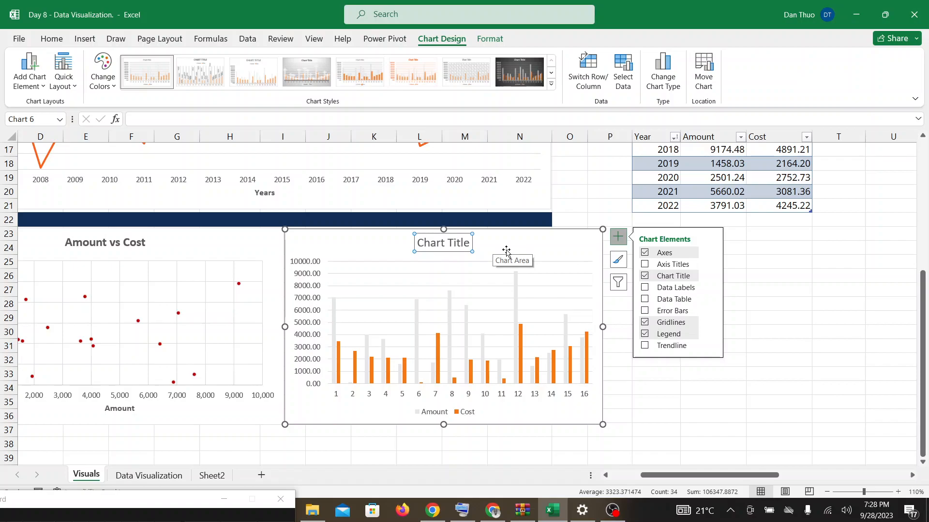
click(470, 243)
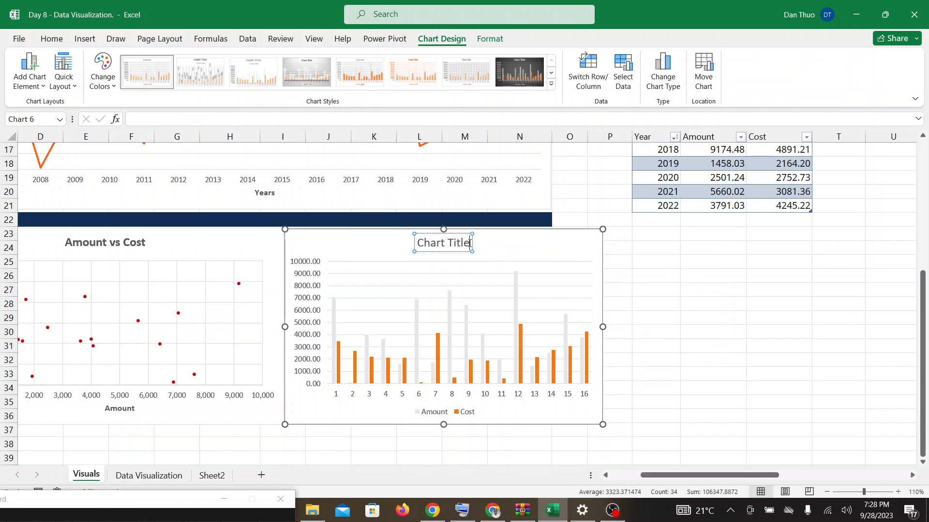
key(BackSpace)
key(BackSpace)
key(BackSpace)
key(BackSpace)
key(BackSpace)
key(BackSpace)
key(BackSpace)
key(BackSpace)
key(BackSpace)
key(BackSpace)
key(BackSpace)
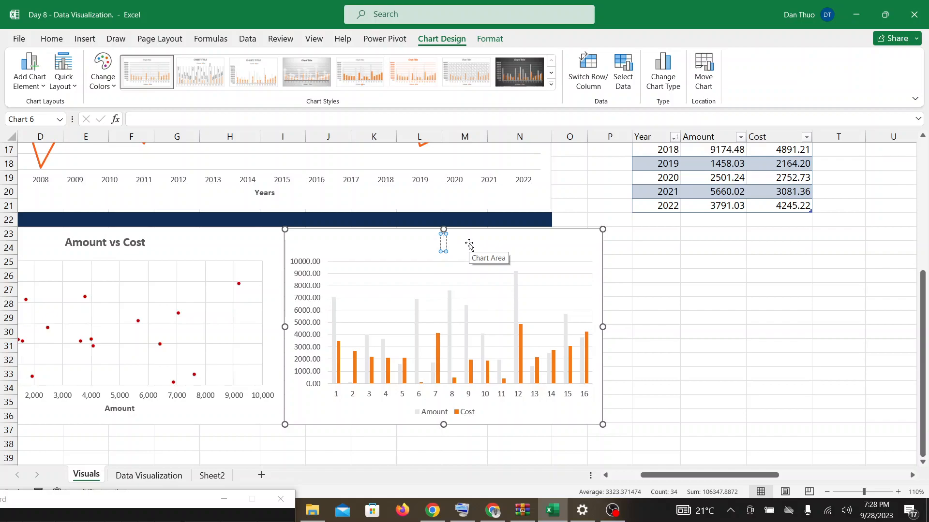
text(Amount)
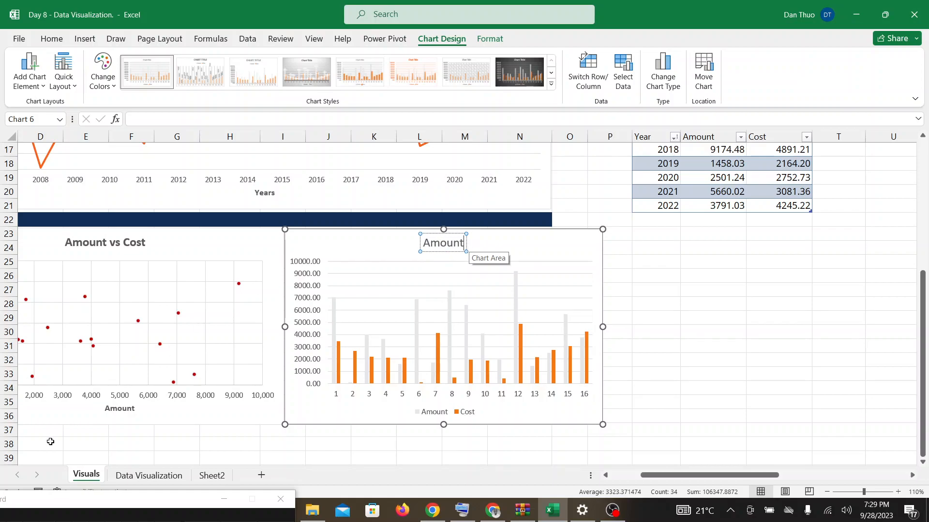
drag(94, 506, 164, 454)
key(shift)
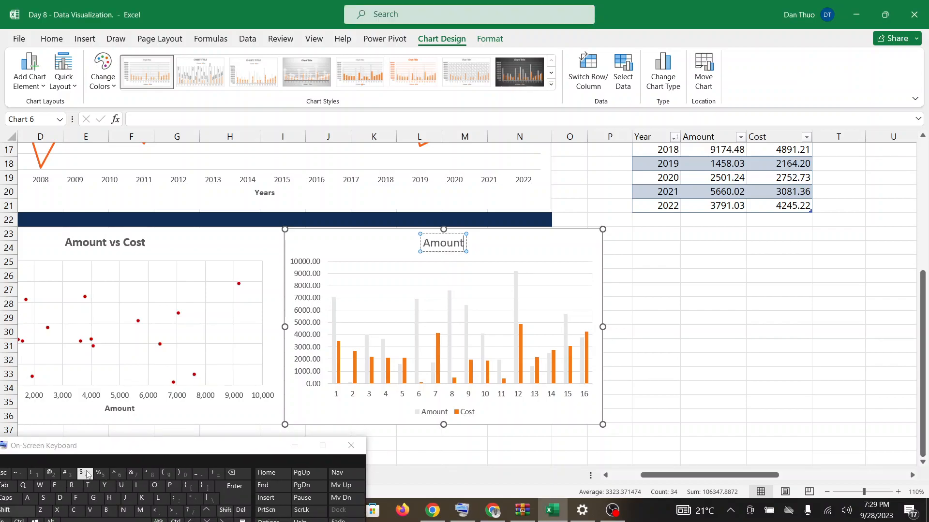
click(133, 475)
text(C)
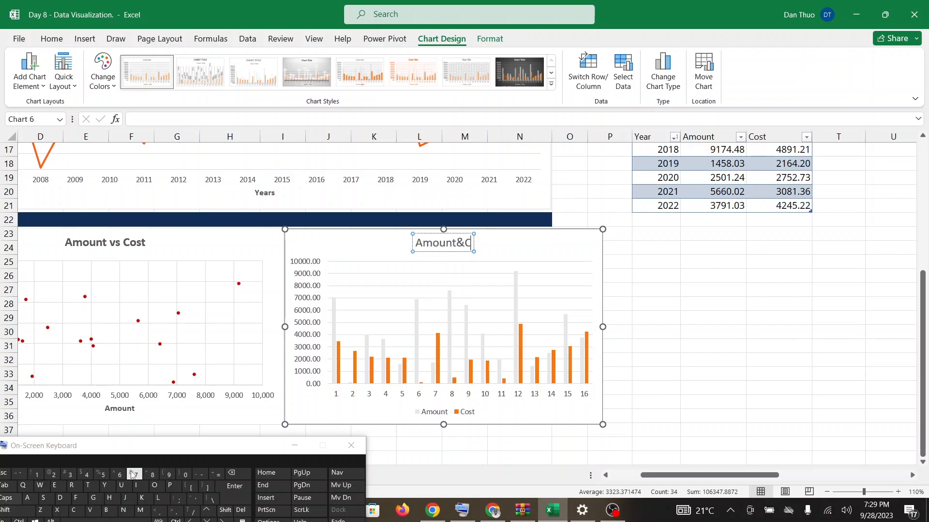
text(ost)
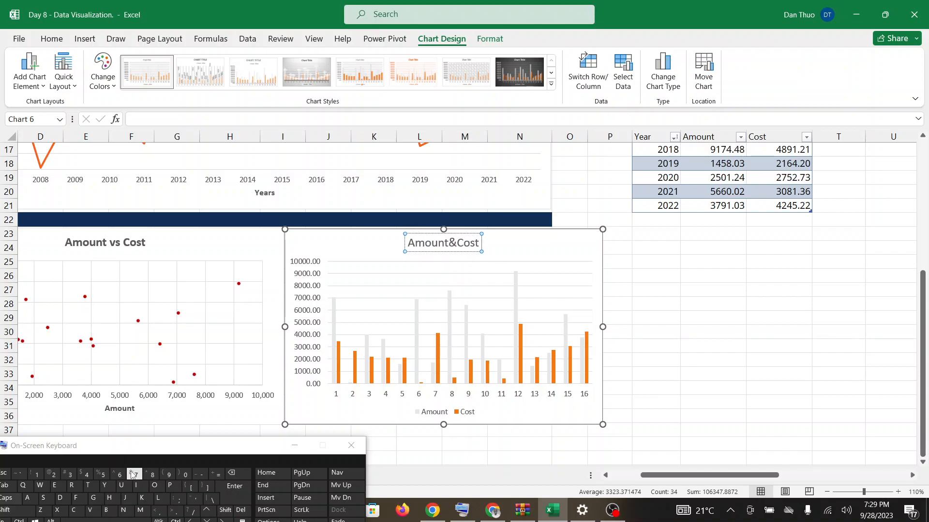
text( Comparison)
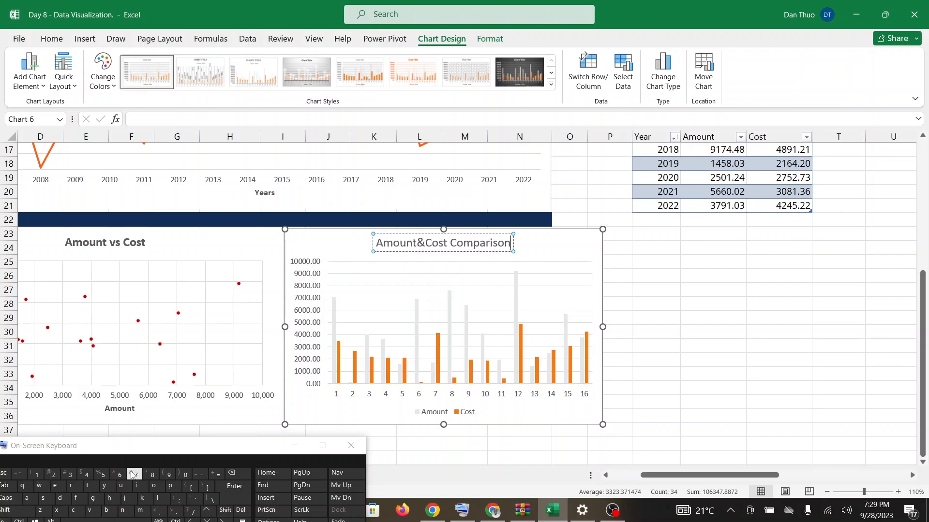
text( by)
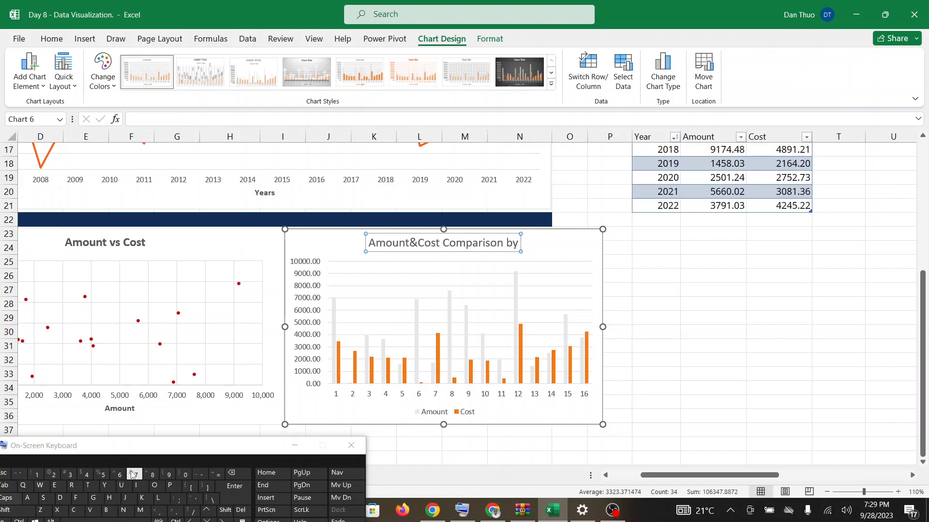
text( Year)
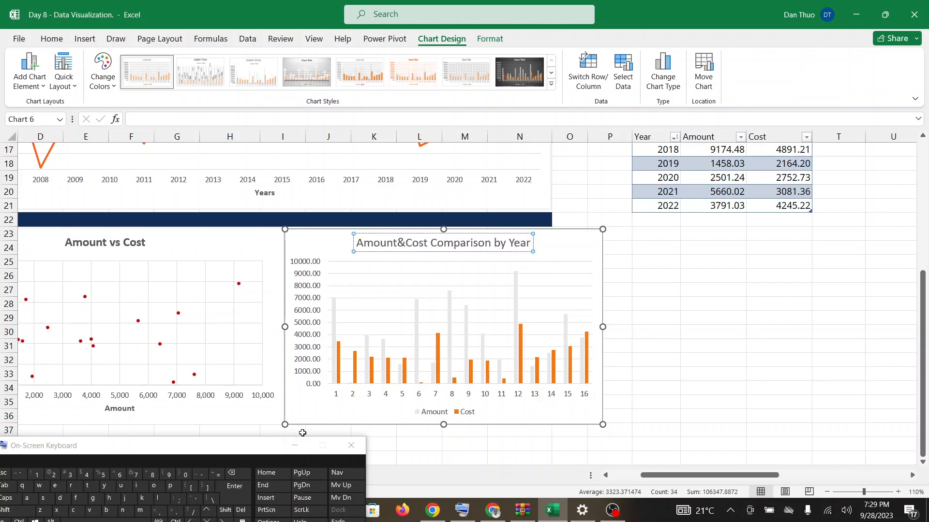
click(545, 270)
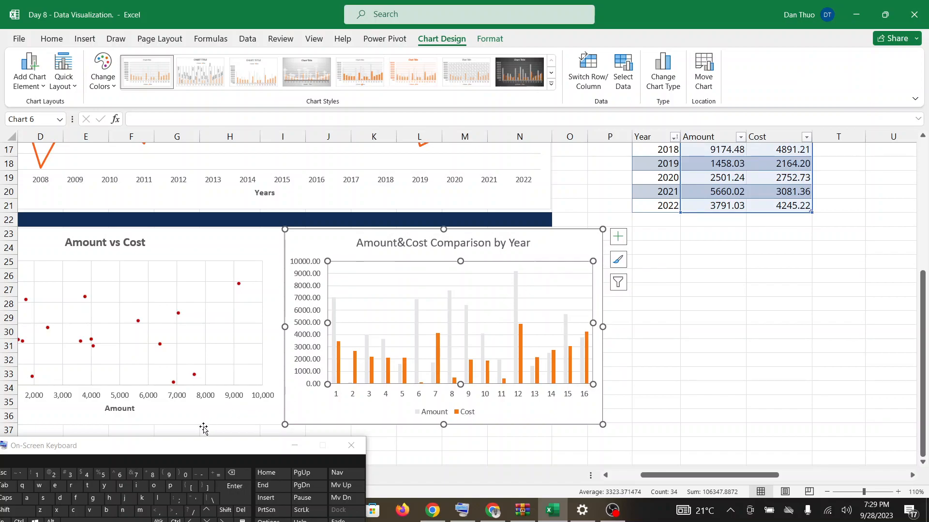
Lower the On-Screen Keyboard window clear of the charts and sheet names, checking the Google Meet call in between
click(200, 443)
drag(204, 450, 183, 483)
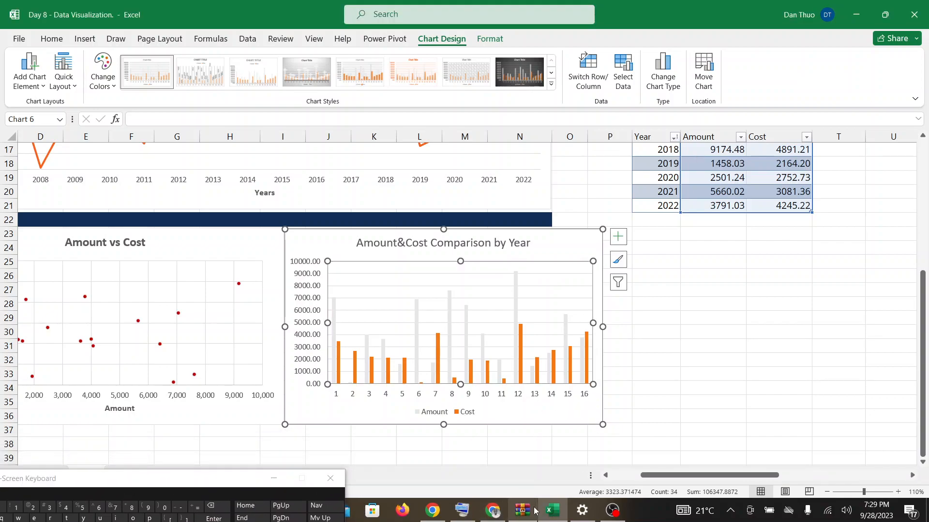
click(489, 517)
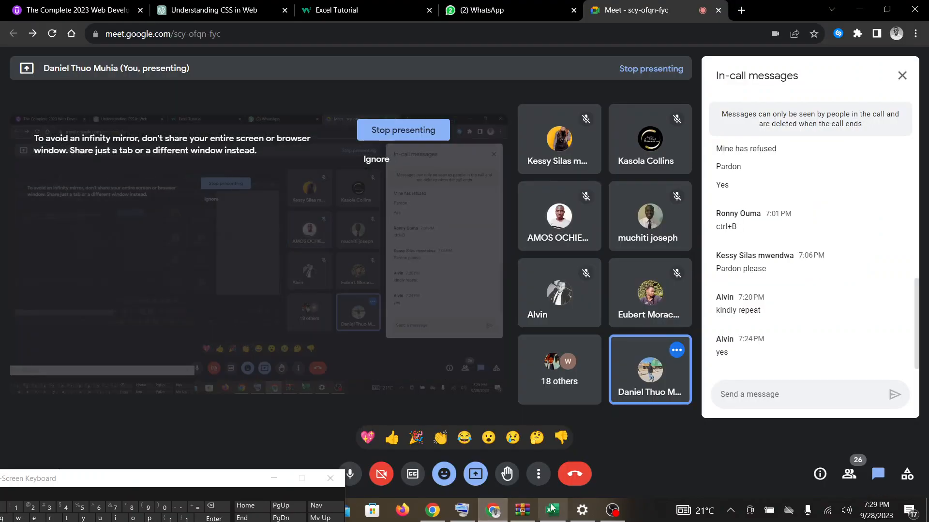
click(558, 517)
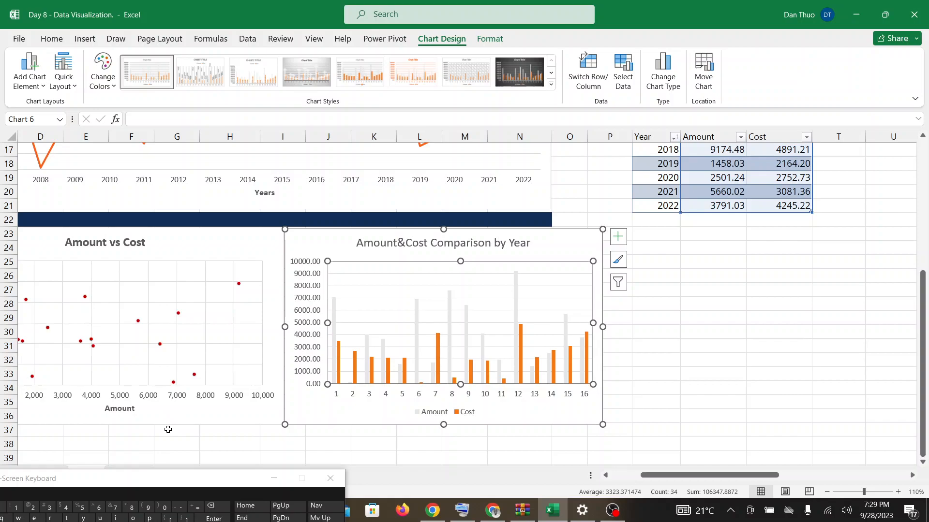
drag(183, 481, 156, 508)
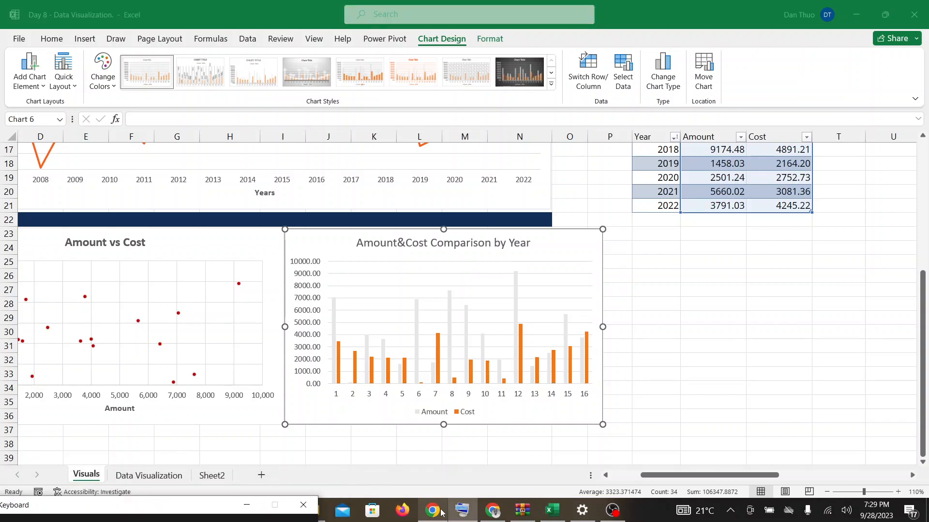
Check the Google Meet call for participants' responses and return to the Amount&Cost Comparison by Year chart in Excel
mouse_move(496, 519)
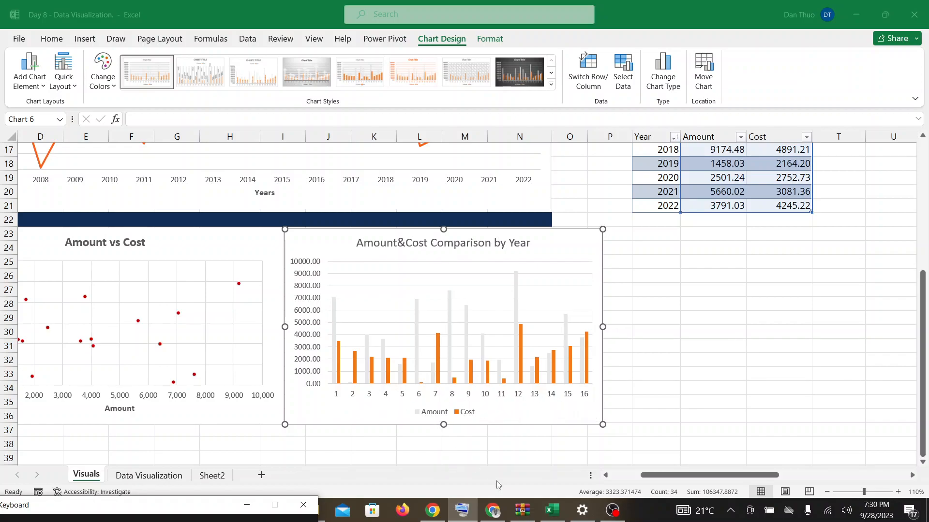
click(493, 512)
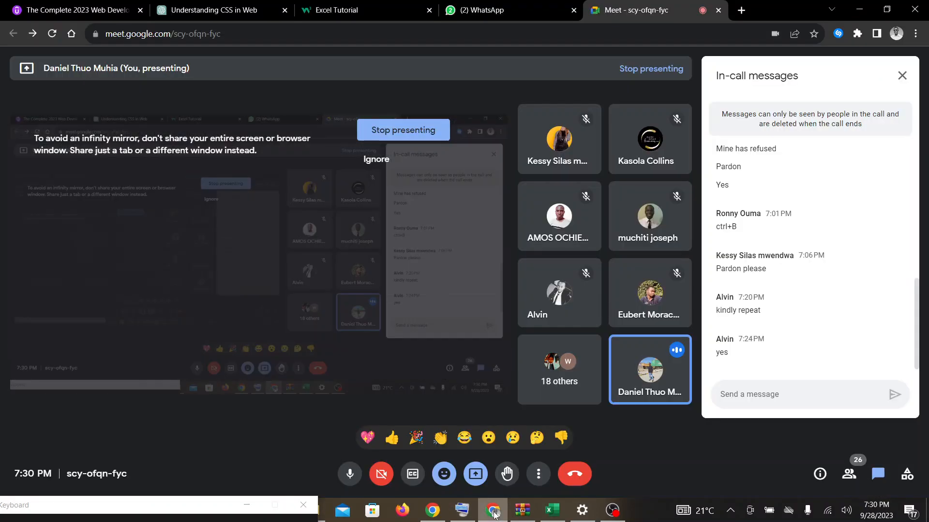
mouse_move(576, 518)
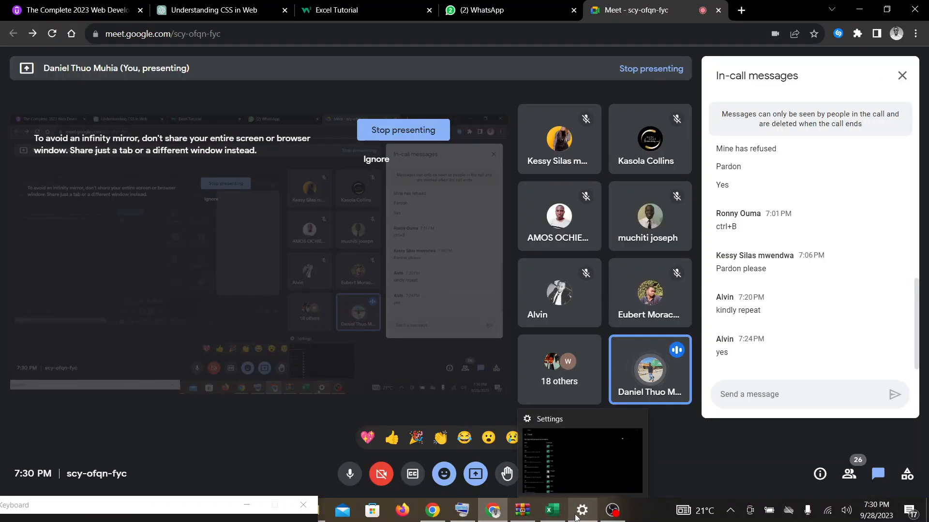
click(549, 512)
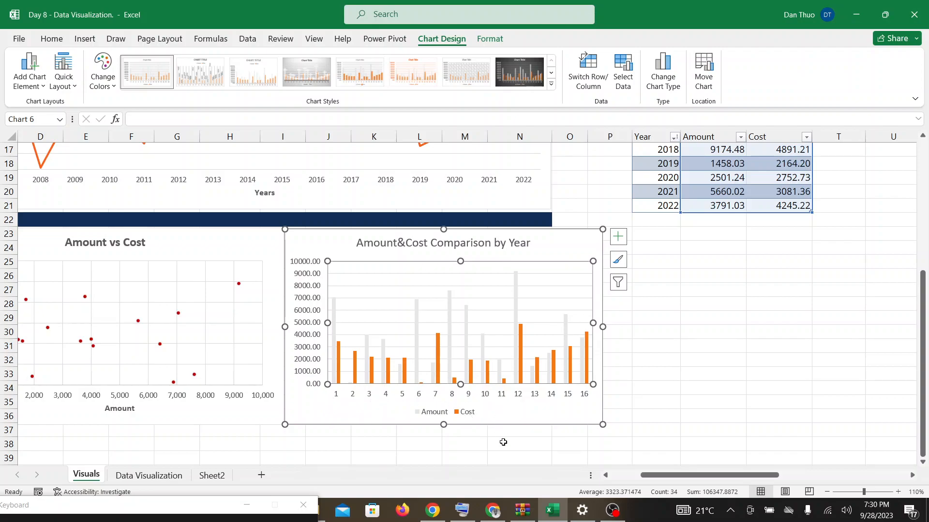
click(492, 511)
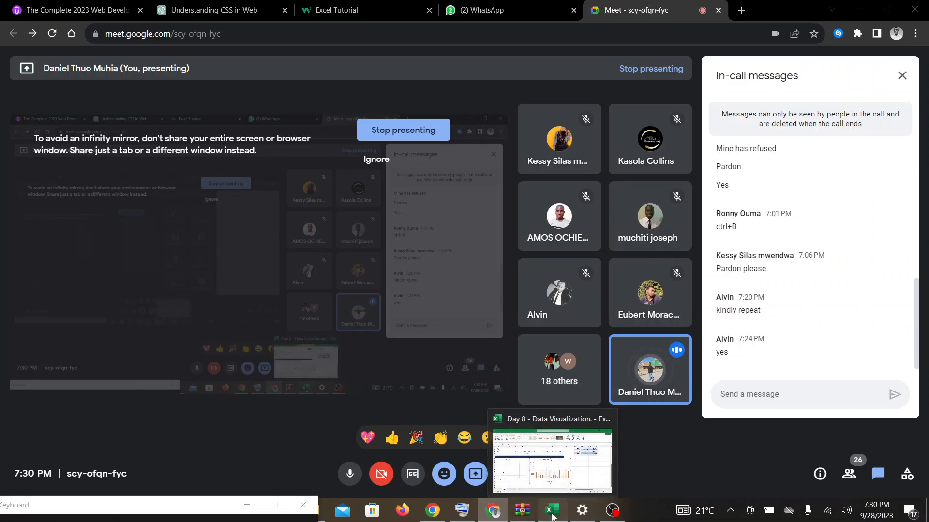
click(552, 511)
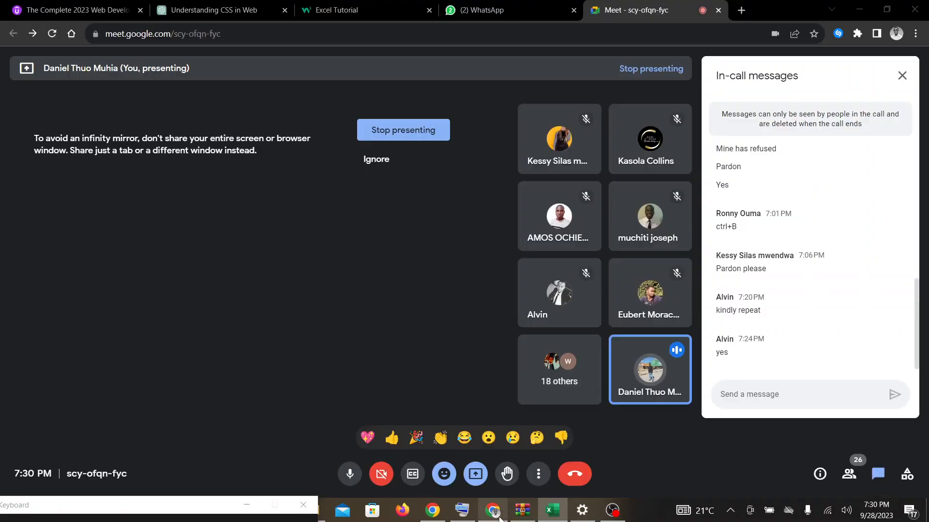
click(553, 512)
click(553, 515)
click(452, 296)
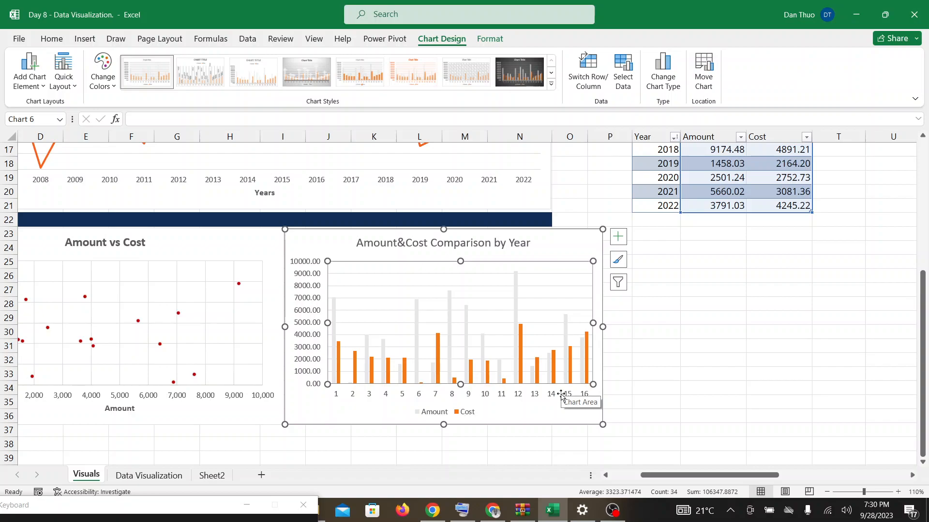
click(492, 510)
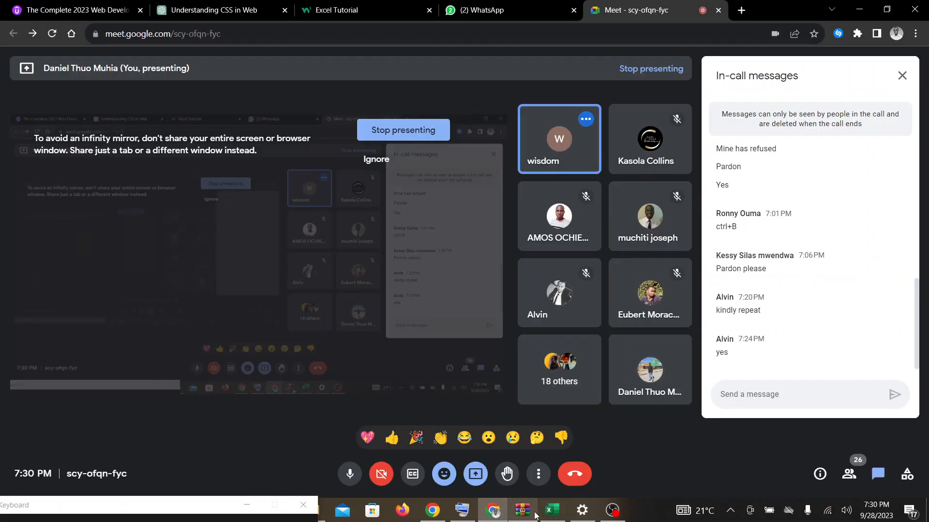
click(560, 511)
click(560, 512)
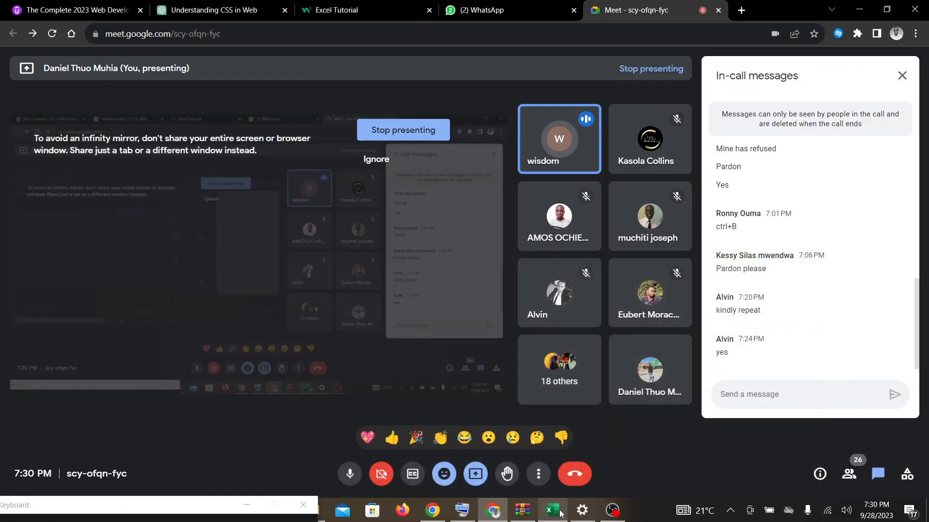
click(560, 512)
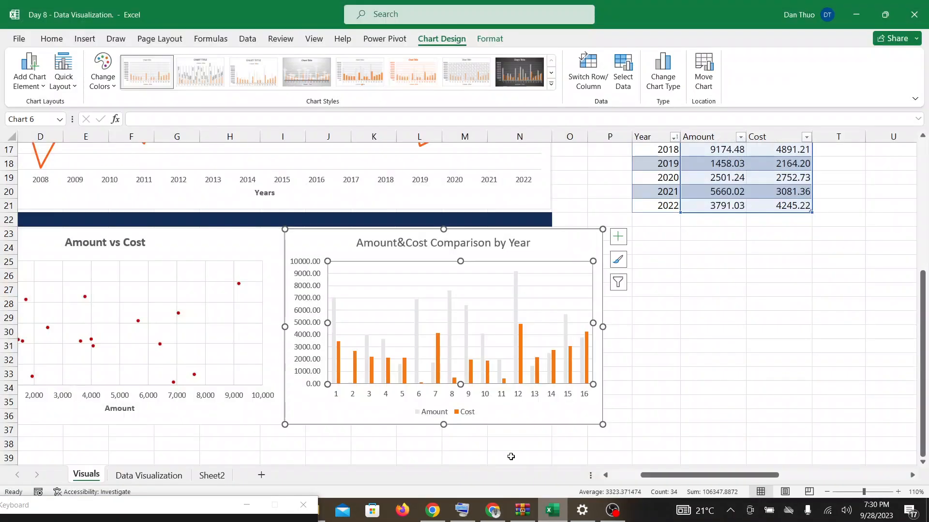
Set the column chart's horizontal axis labels to the years in Q6:Q21 through its data source settings
click(340, 398)
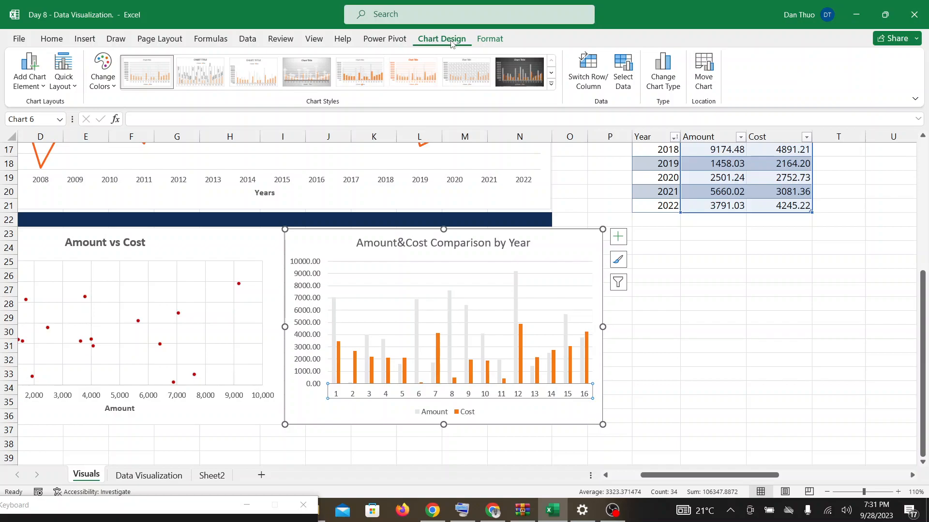
click(622, 65)
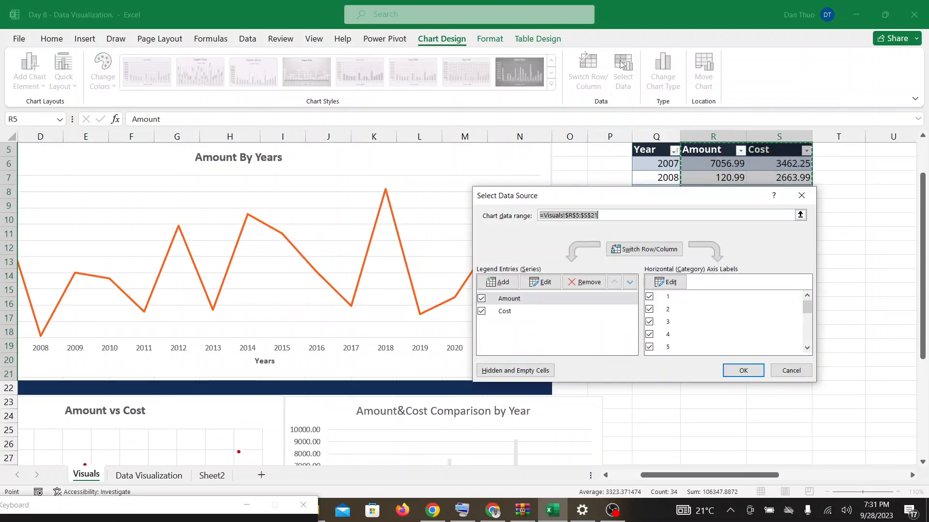
drag(584, 199, 350, 258)
click(440, 345)
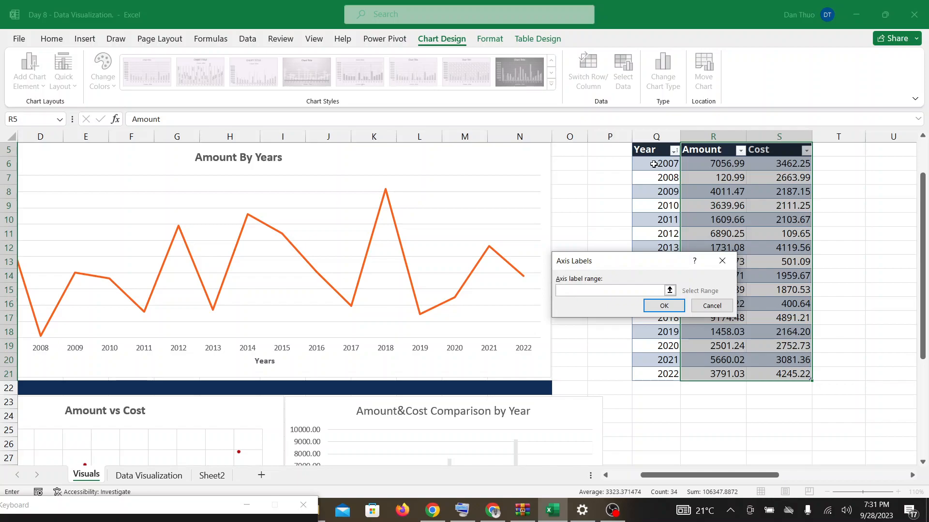
drag(655, 163, 655, 369)
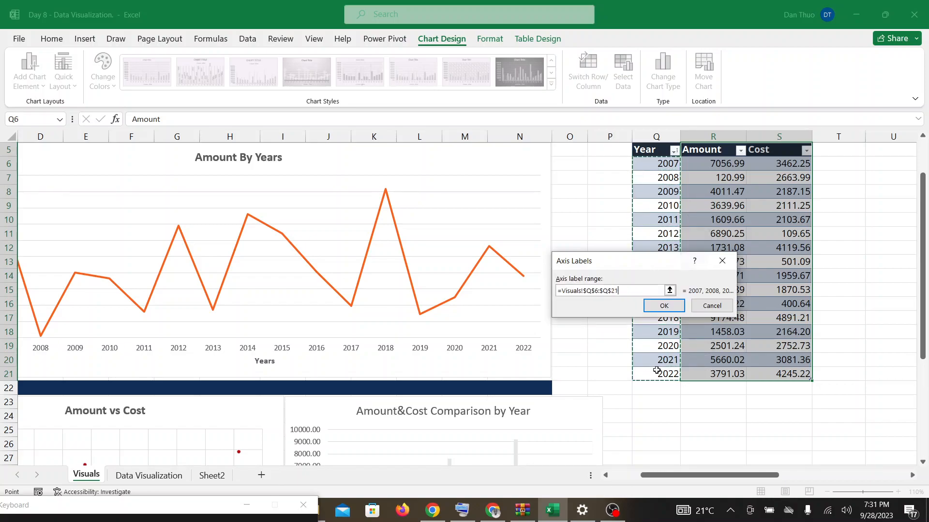
click(663, 306)
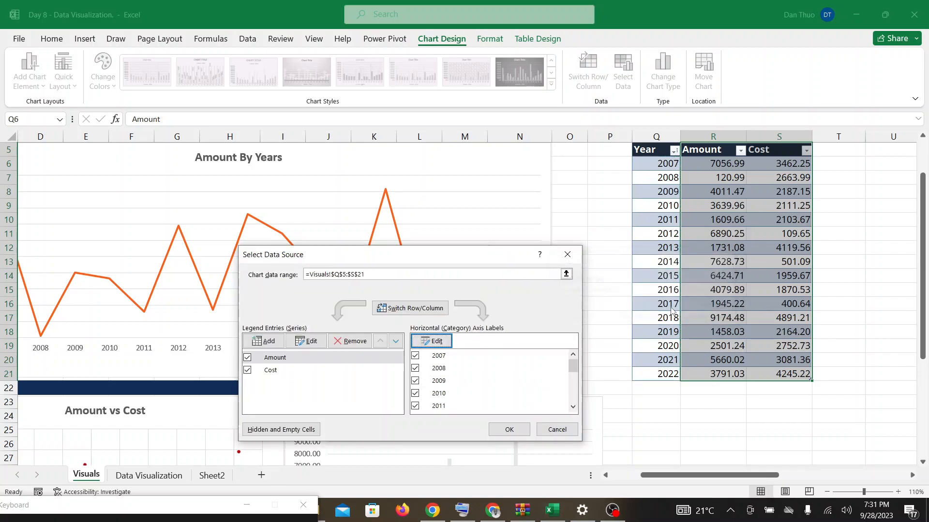
click(506, 429)
scroll(502, 428, down, 2)
scroll(502, 431, down, 2)
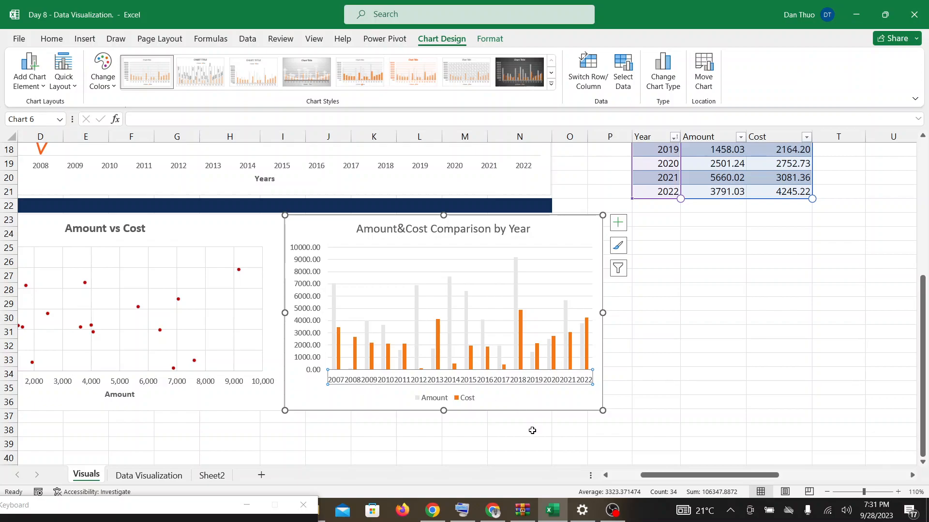
Check the Google Meet call, return to Excel and undo the column chart's axis label change
click(495, 513)
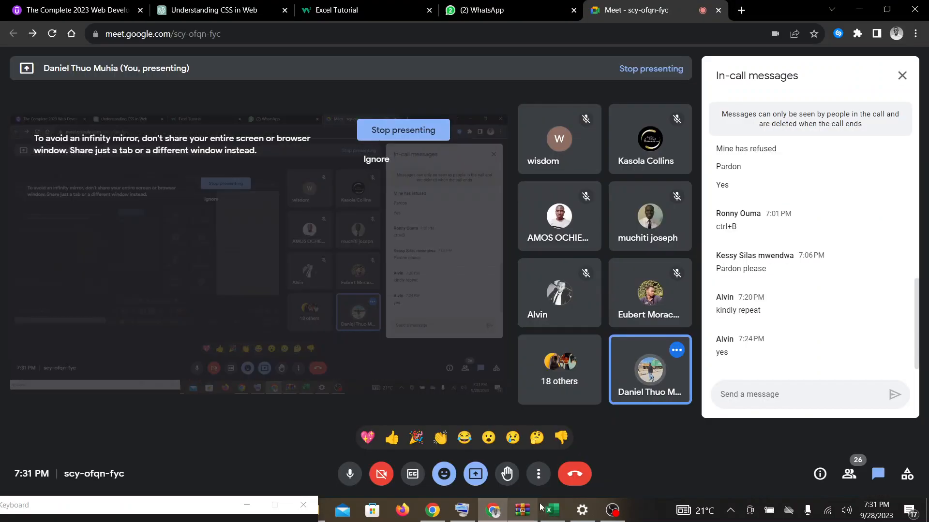
click(553, 510)
key(ctrl+z)
click(411, 383)
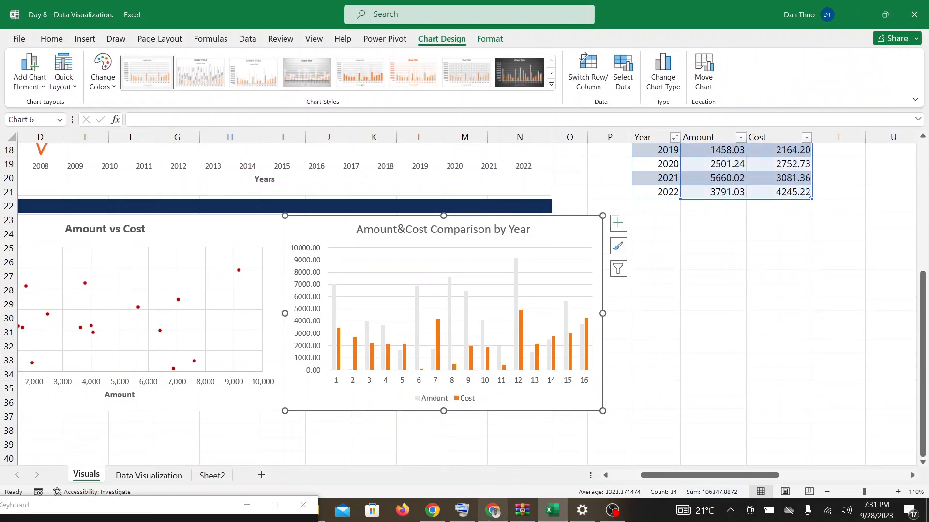
Set the Amount&Cost Comparison by Year chart's horizontal axis labels to the years in Q6:Q21 through its data source settings
click(490, 517)
click(551, 512)
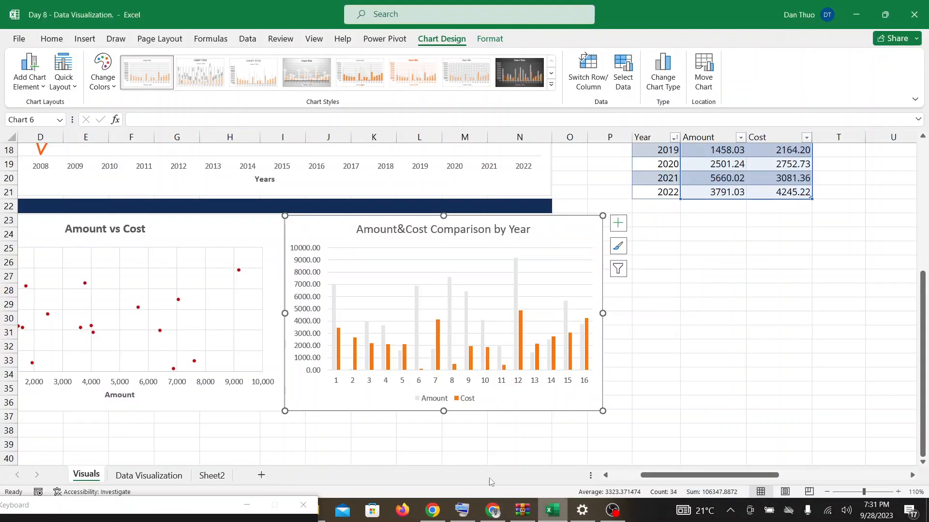
click(337, 383)
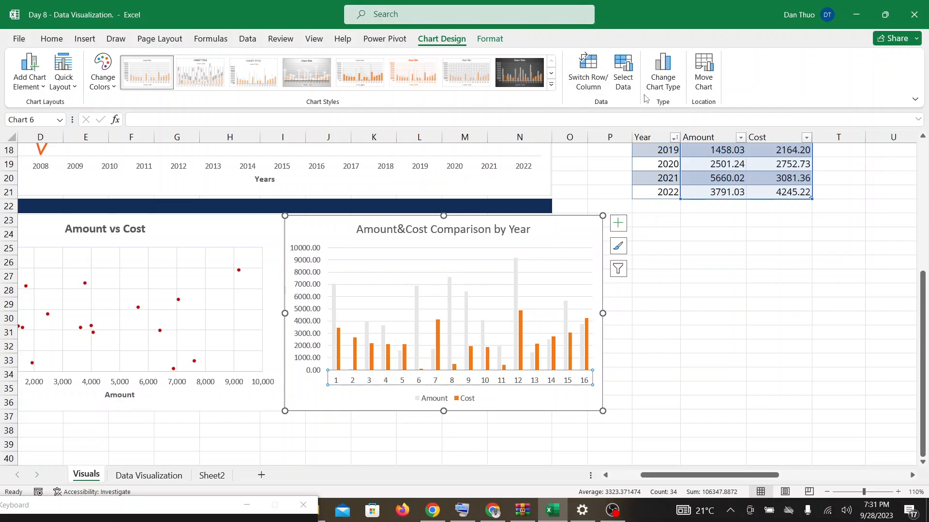
click(623, 70)
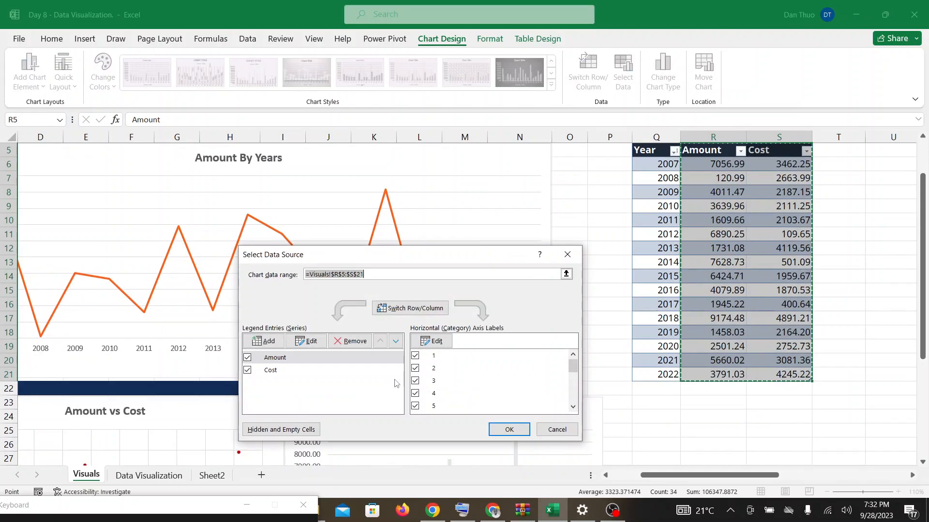
click(432, 343)
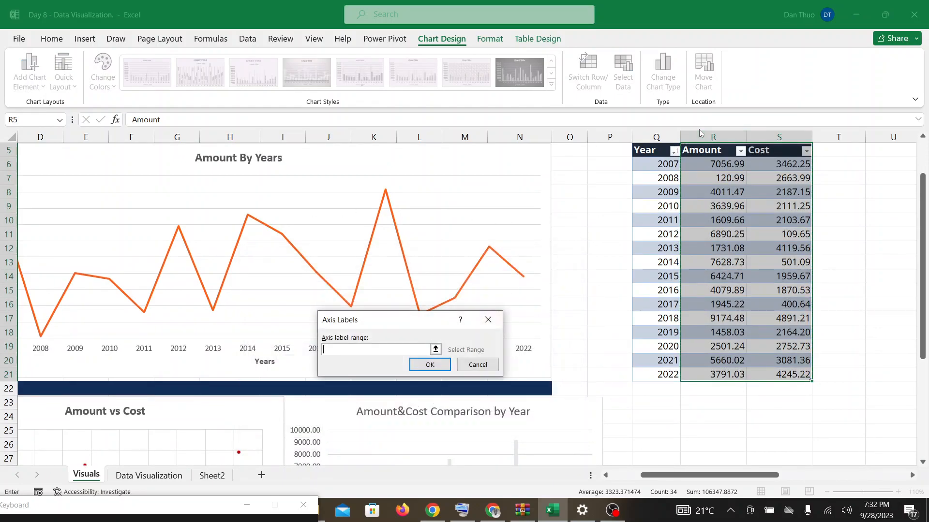
drag(658, 164, 656, 373)
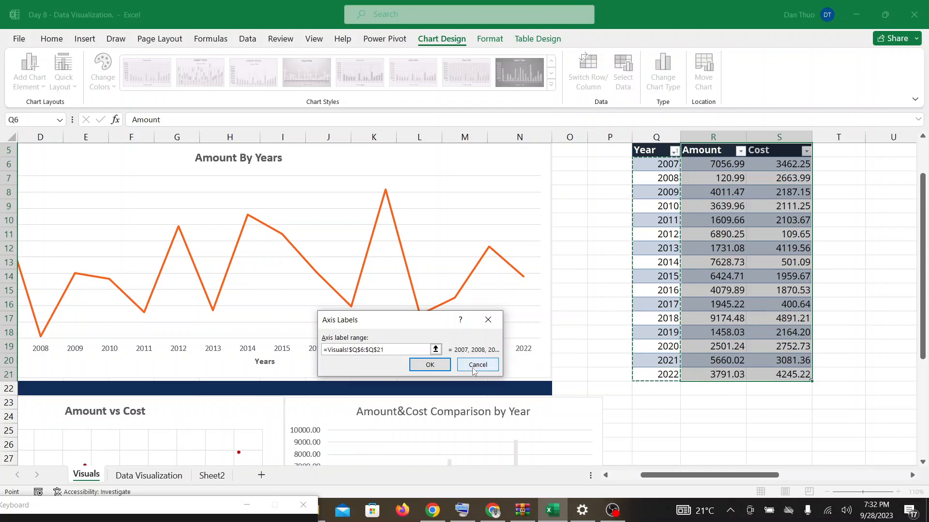
click(430, 366)
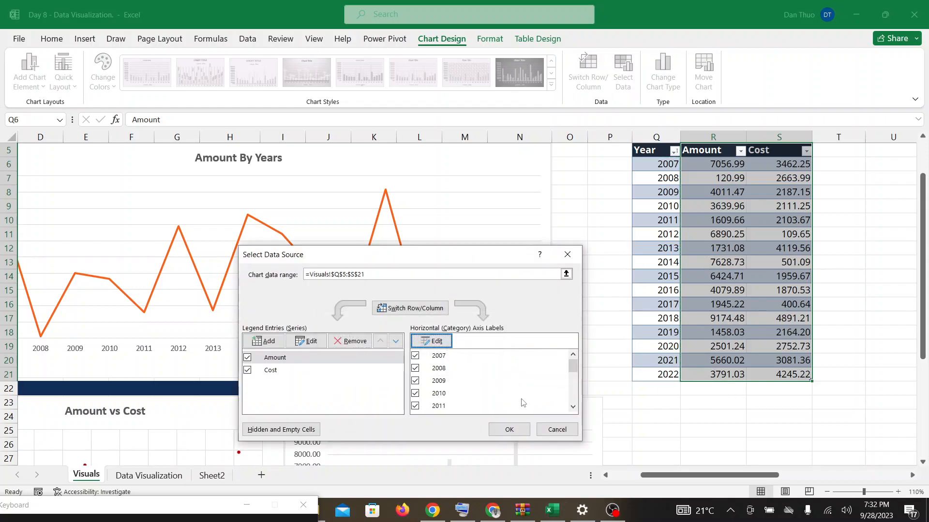
click(509, 430)
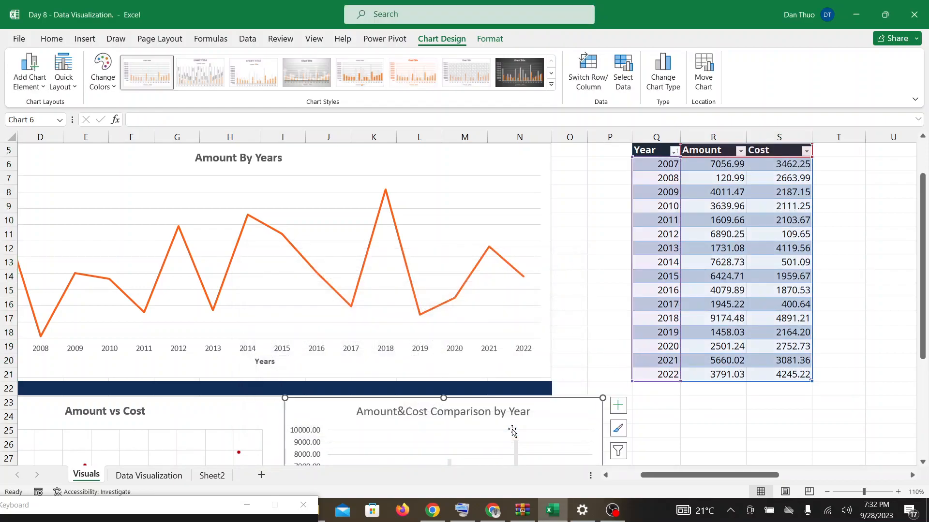
scroll(512, 430, down, 3)
scroll(513, 430, down, 2)
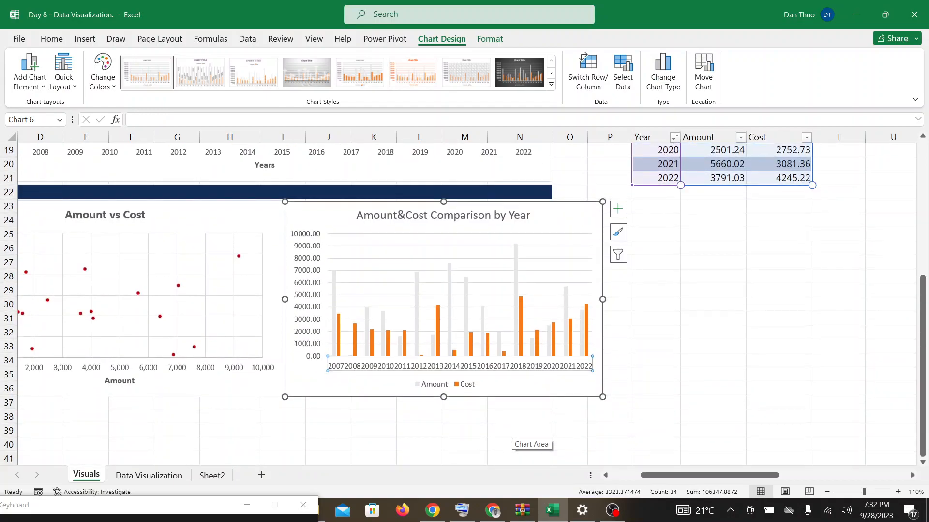
click(656, 374)
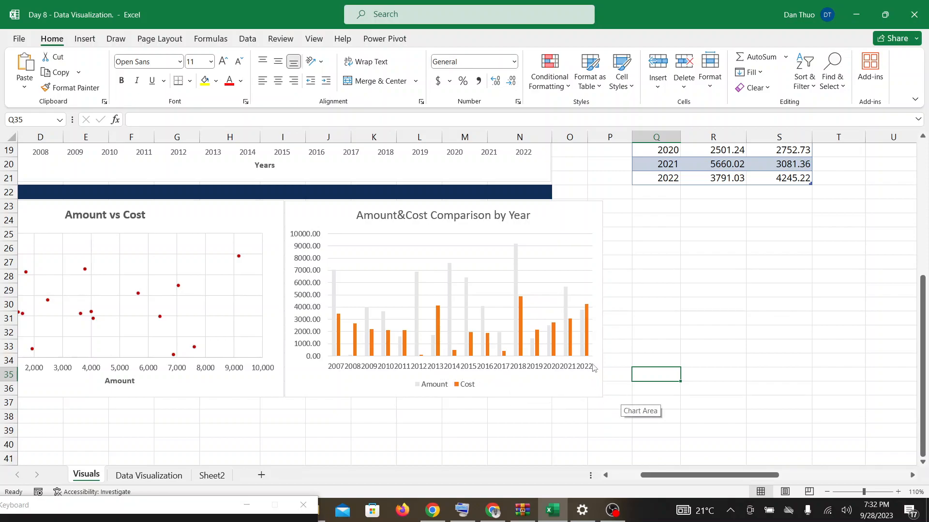
Check the Google Meet call, return to Excel and undo the comparison chart's axis label change
click(498, 512)
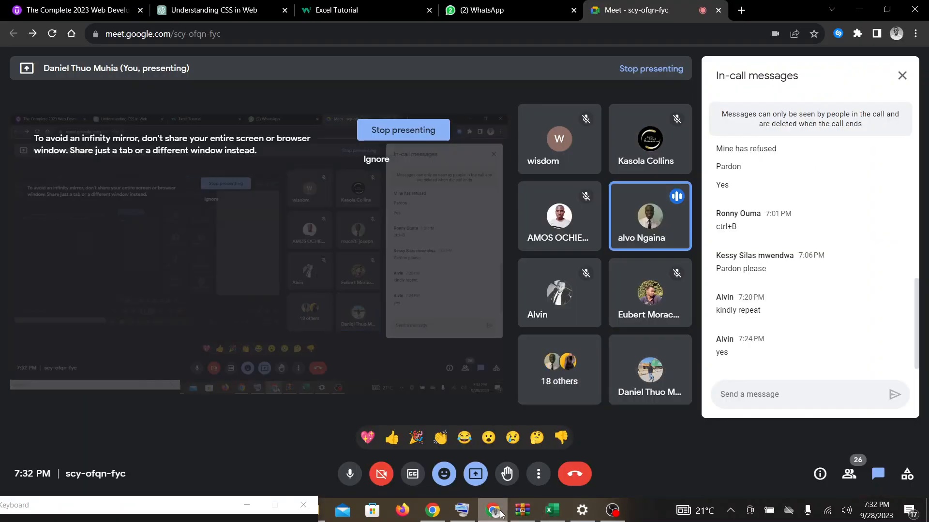
click(552, 514)
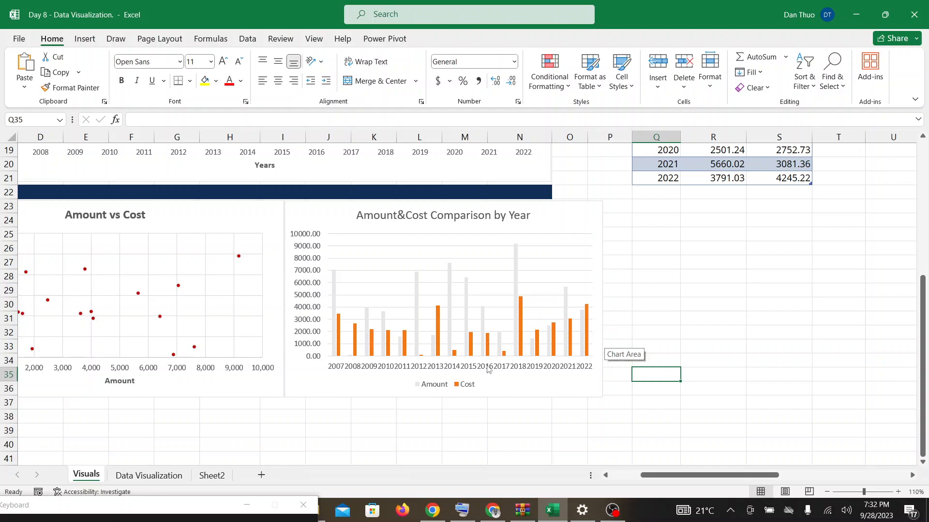
key(ctrl+z)
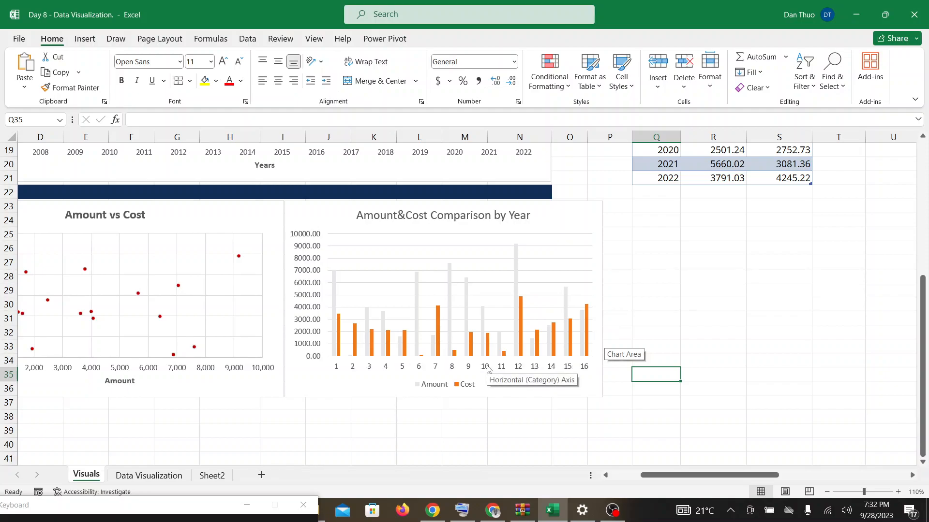
Edit the comparison chart's data source so its horizontal axis labels come from the years in Q6:Q21
click(339, 367)
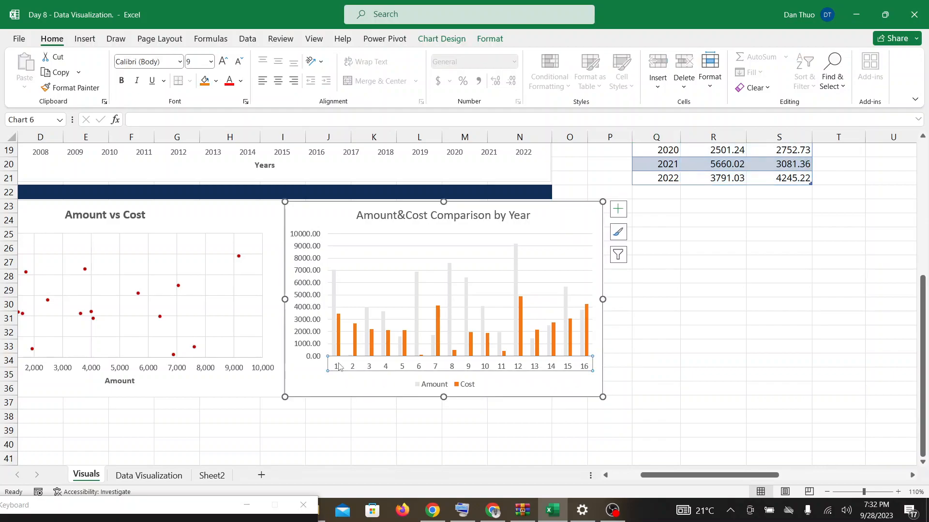
scroll(339, 366, up, 1)
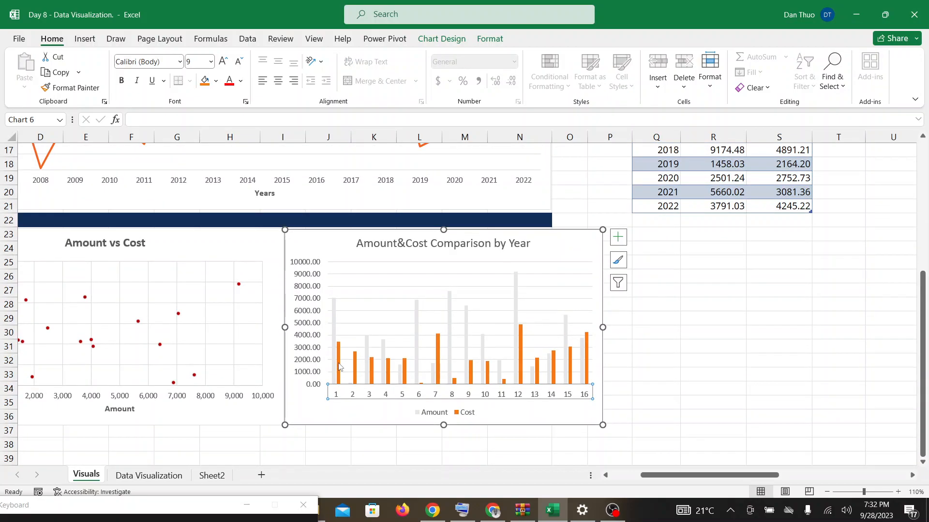
click(437, 41)
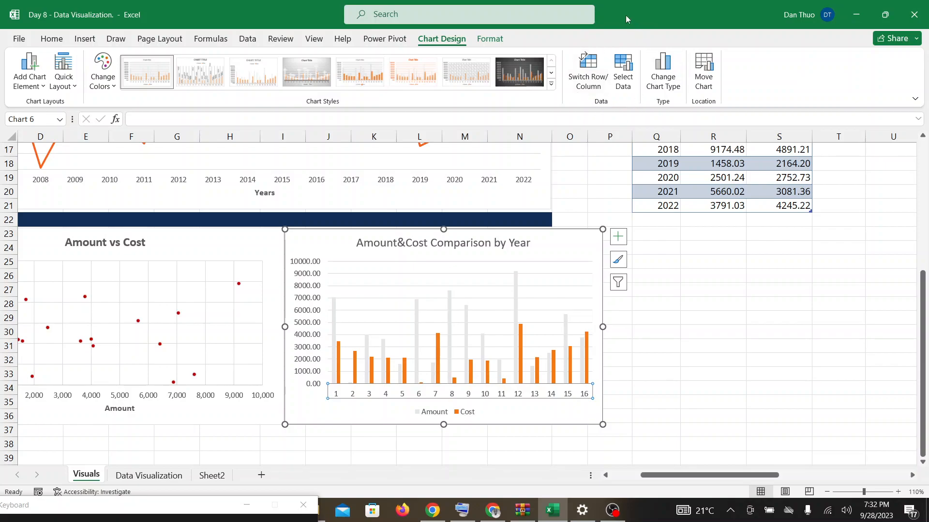
click(623, 81)
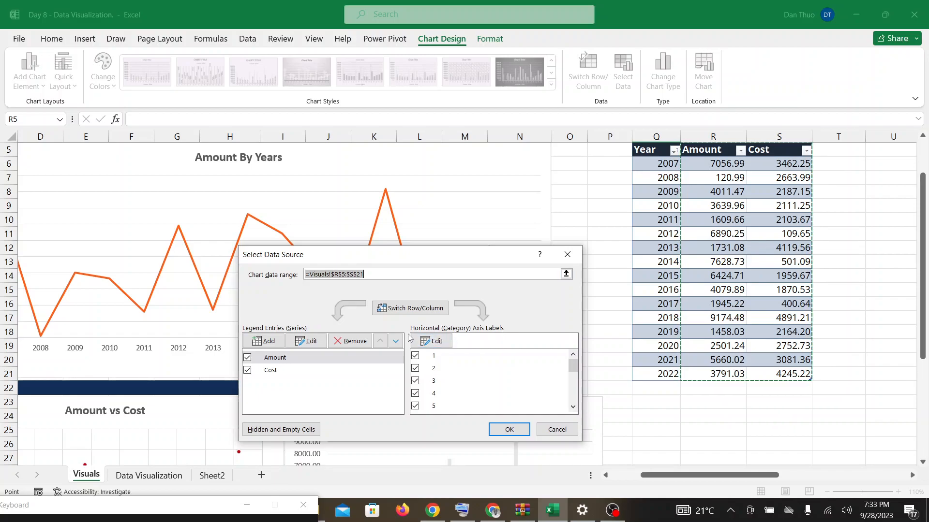
click(430, 343)
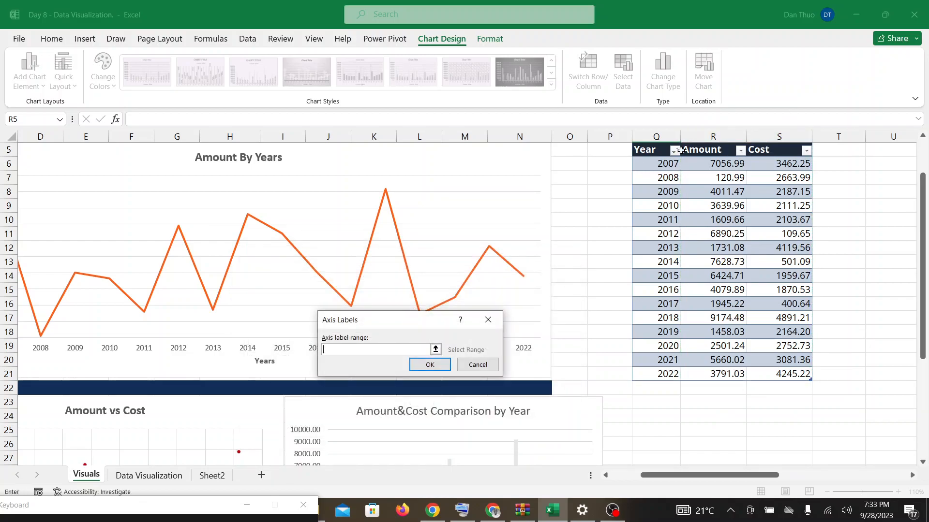
drag(665, 163, 657, 372)
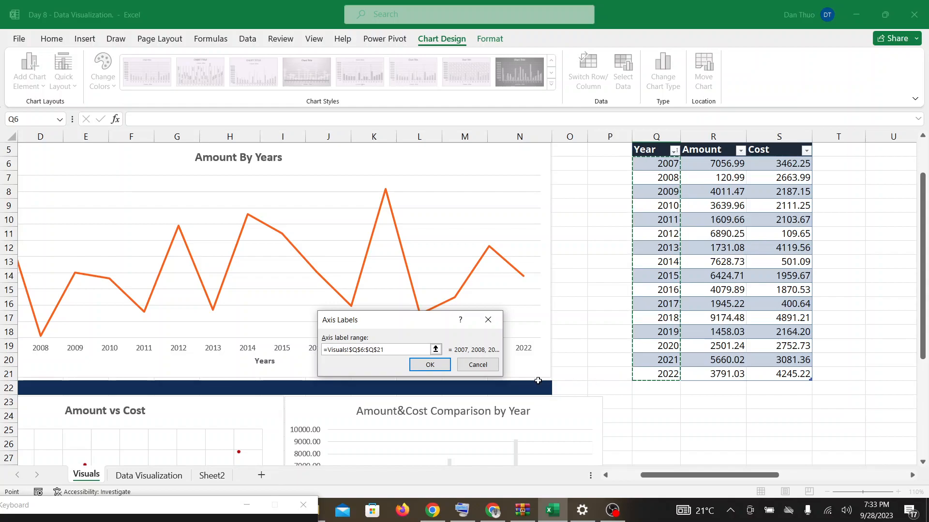
click(420, 367)
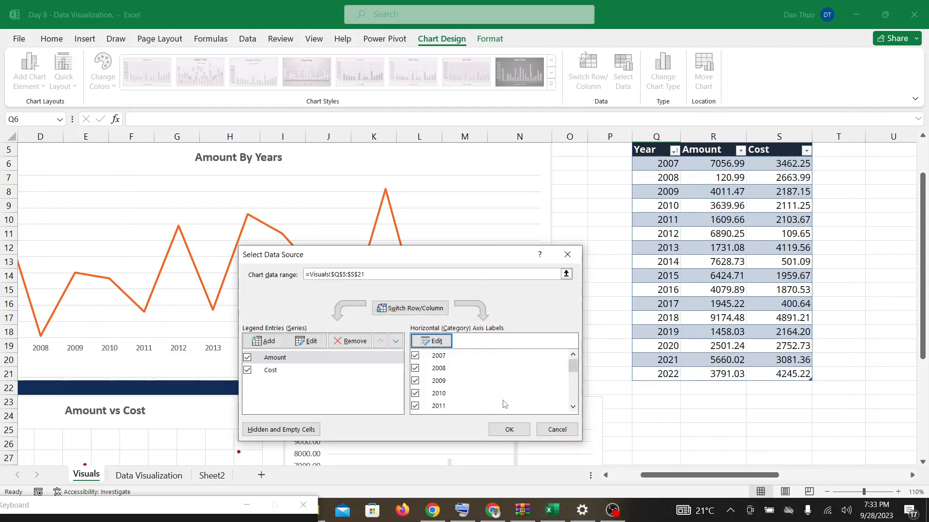
click(508, 430)
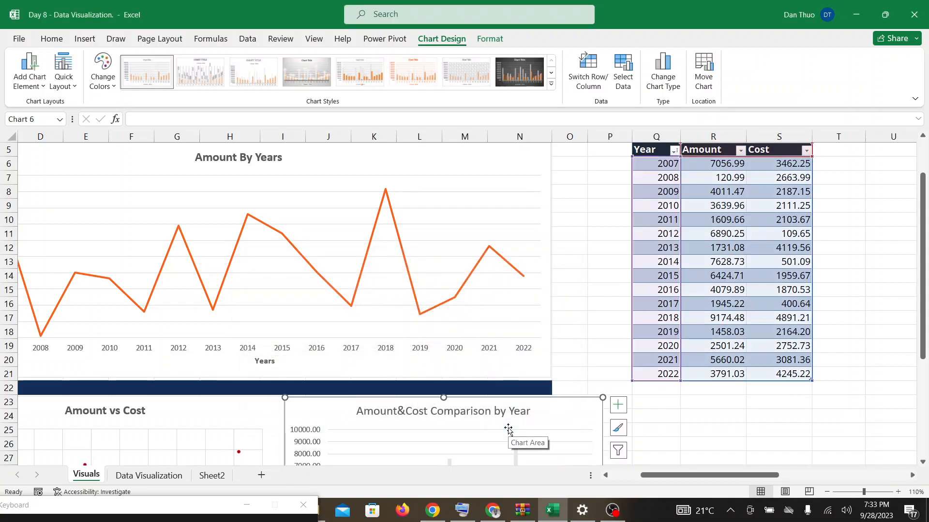
scroll(508, 429, down, 5)
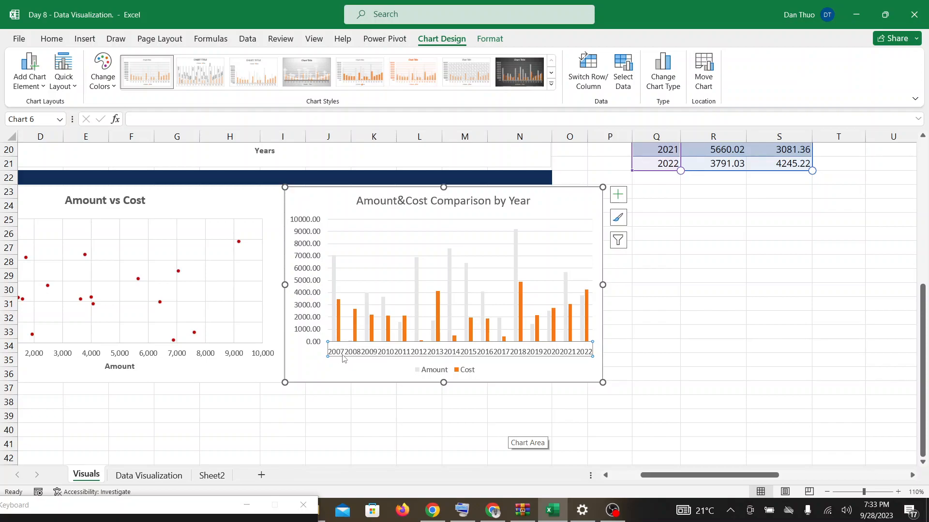
Check the Google Meet call, return to Excel and enlarge the Amount&Cost Comparison by Year chart to space out its year labels
click(494, 516)
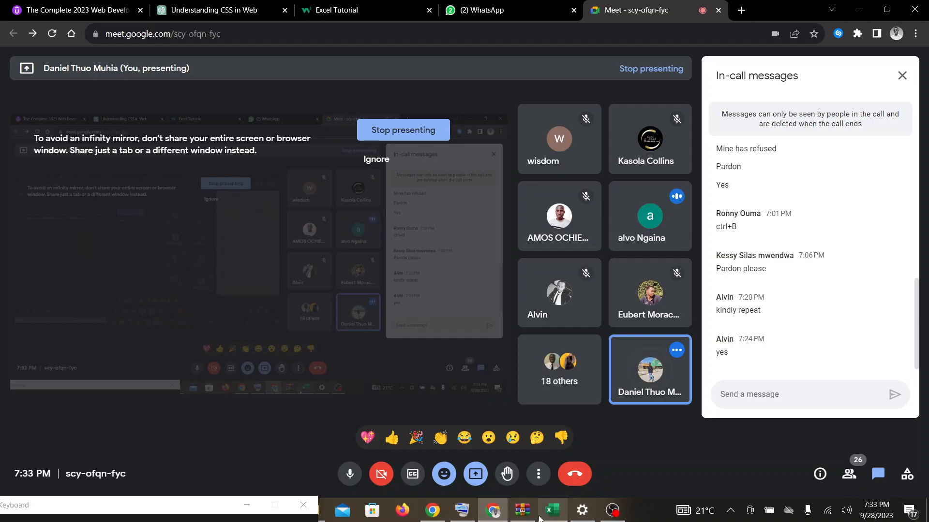
click(552, 512)
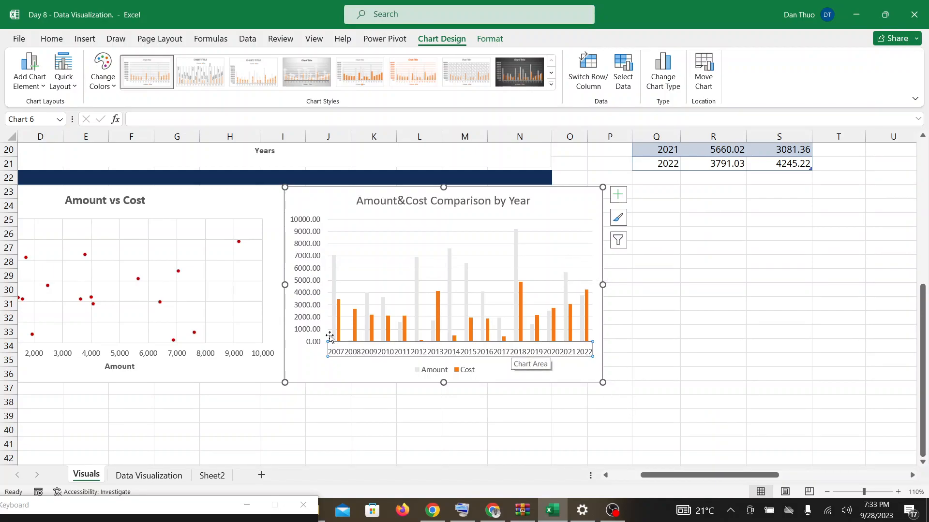
drag(602, 382, 639, 401)
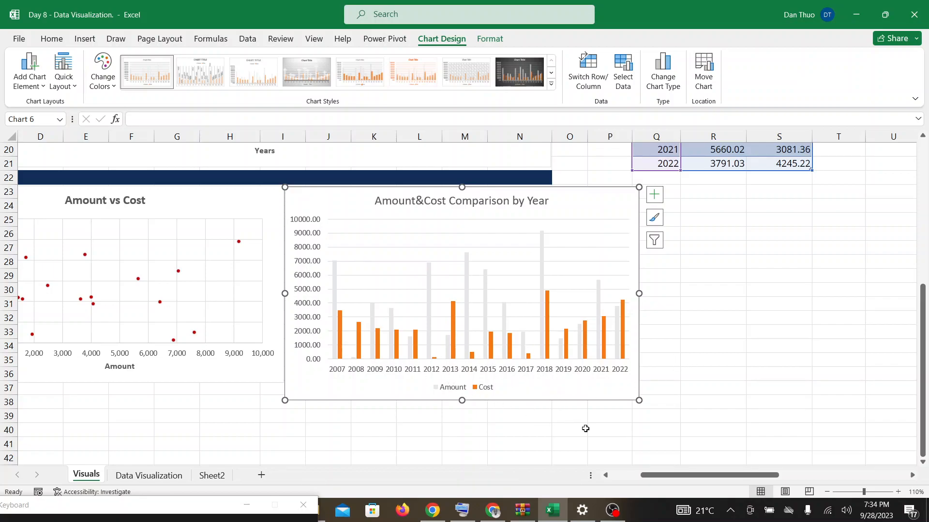
Check the Google Meet call for participants' responses and return to the enlarged column chart in Excel
click(492, 513)
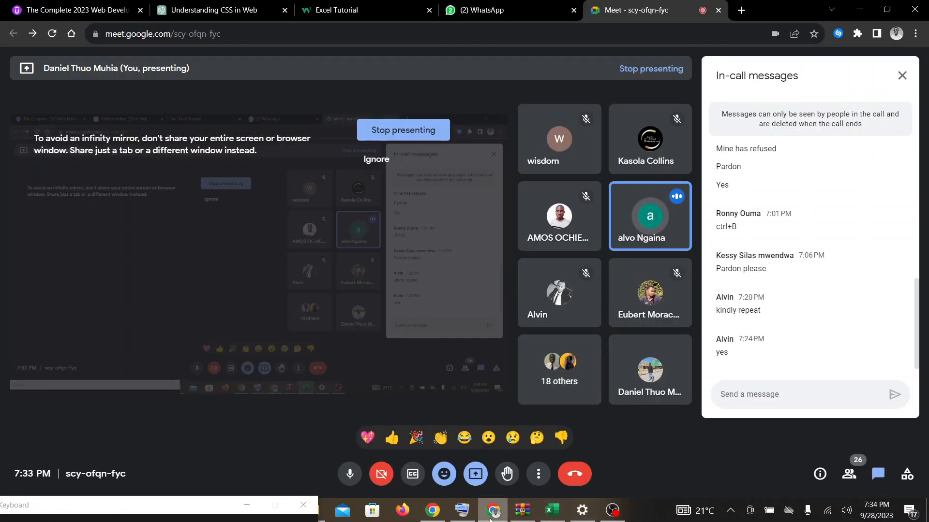
click(558, 517)
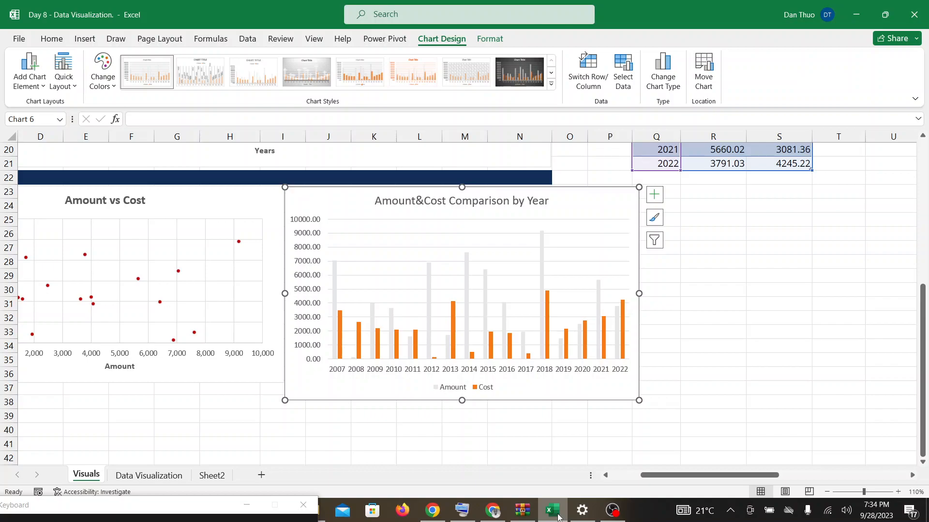
click(494, 510)
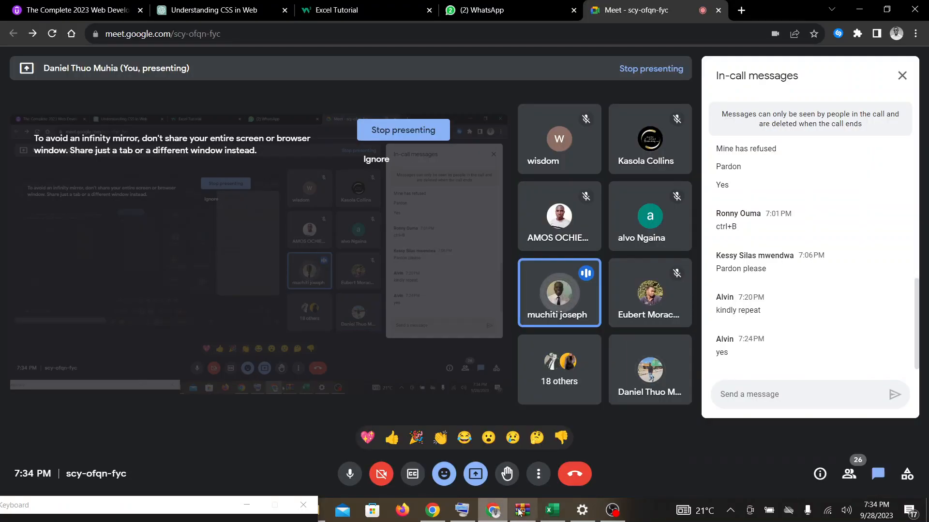
click(548, 512)
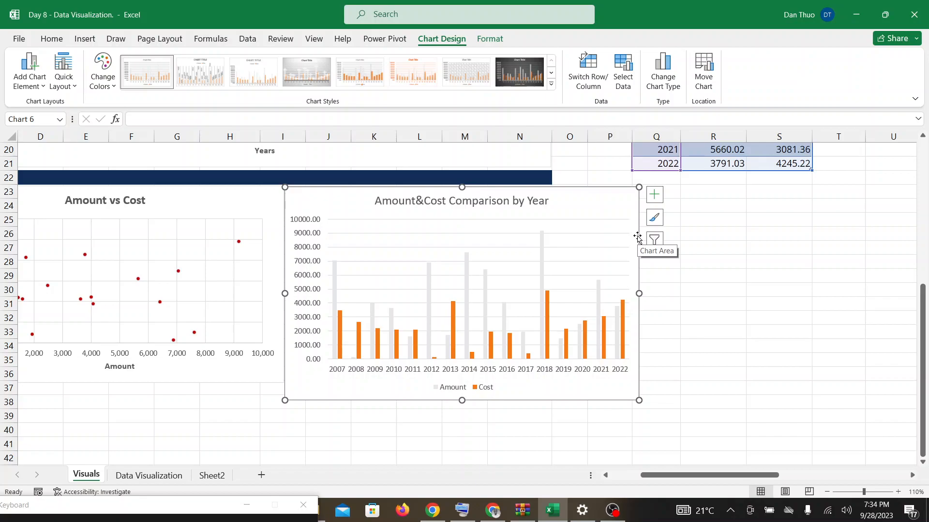
Examine the formatting options for the column chart's legend, Amount series and chart area, and check the Google Meet call before returning to Excel
click(335, 369)
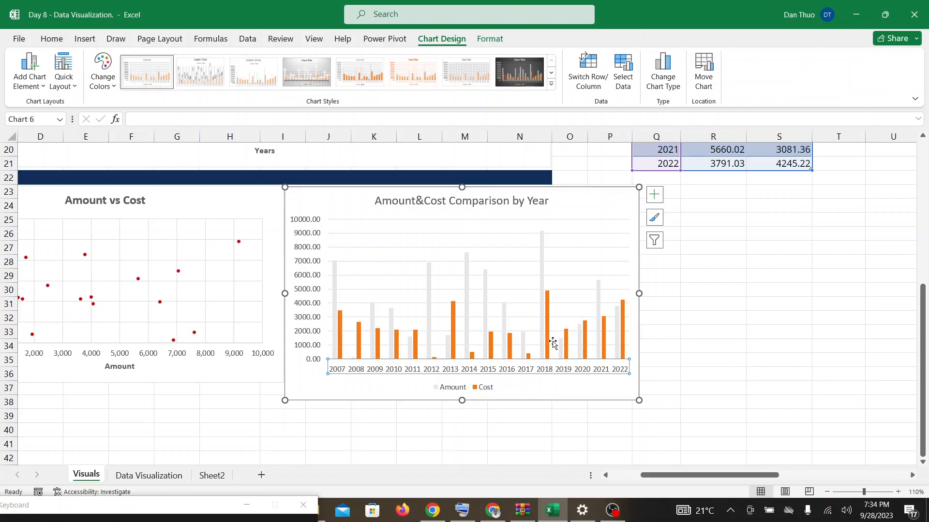
click(660, 200)
click(659, 200)
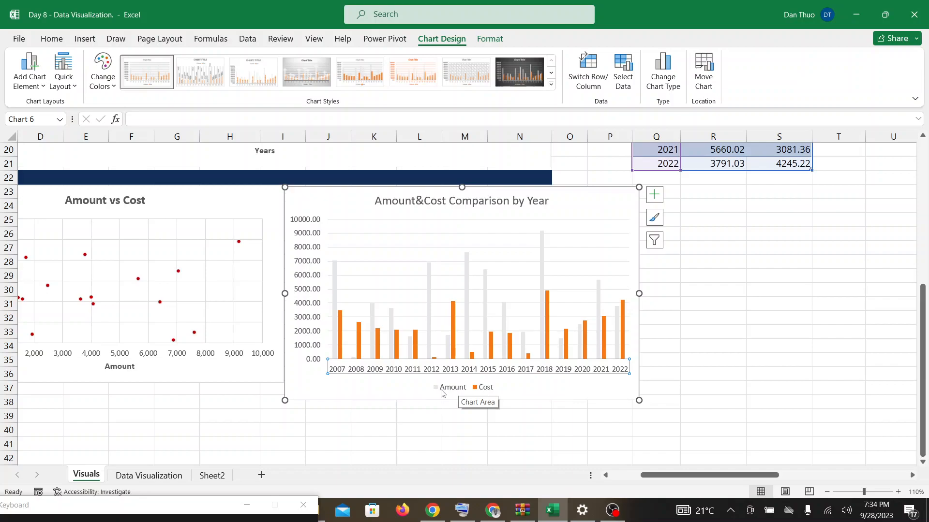
click(471, 388)
double_click(470, 388)
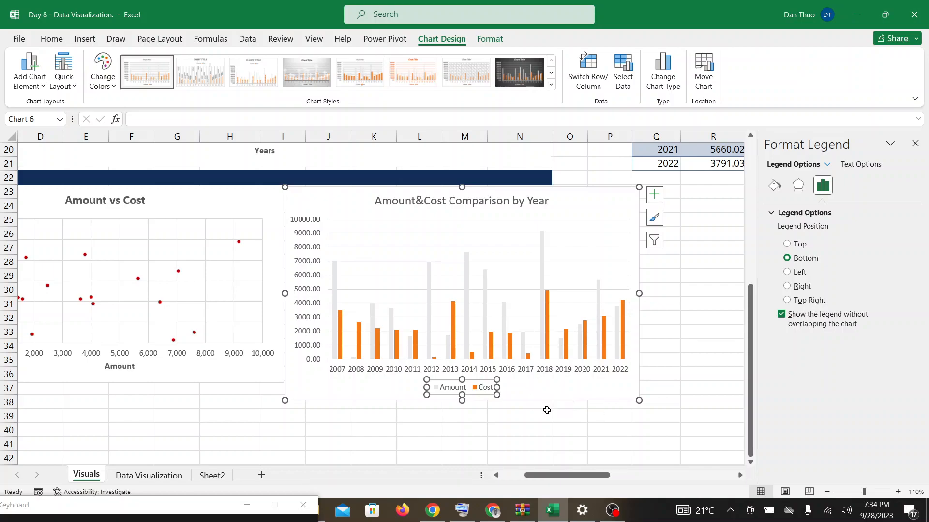
click(466, 265)
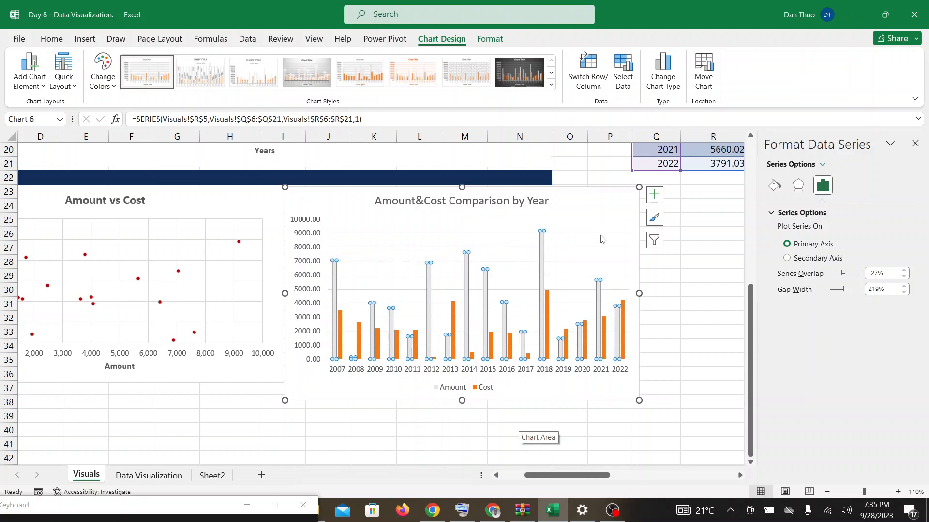
click(608, 206)
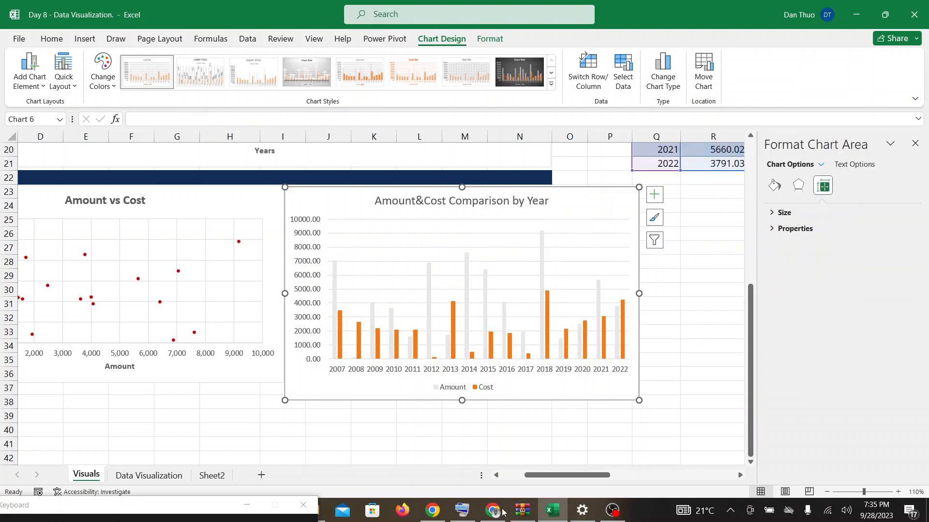
click(496, 512)
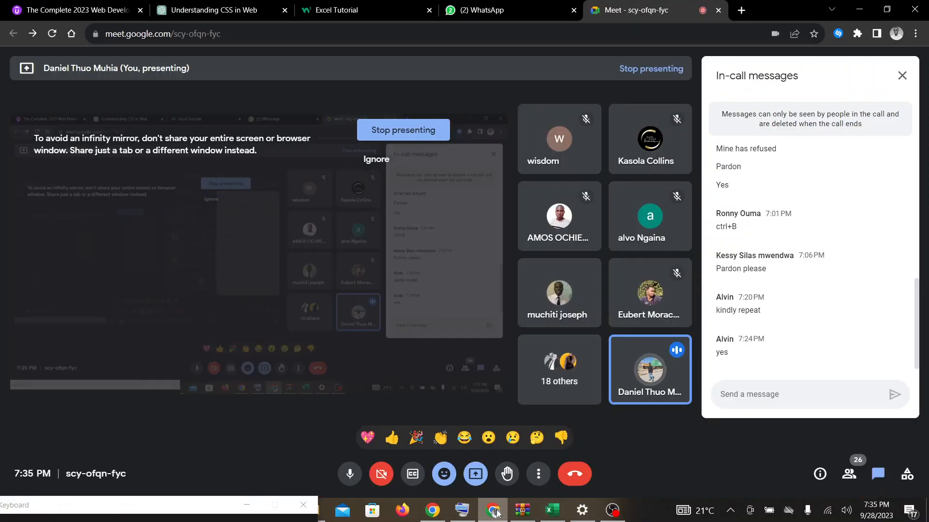
click(563, 512)
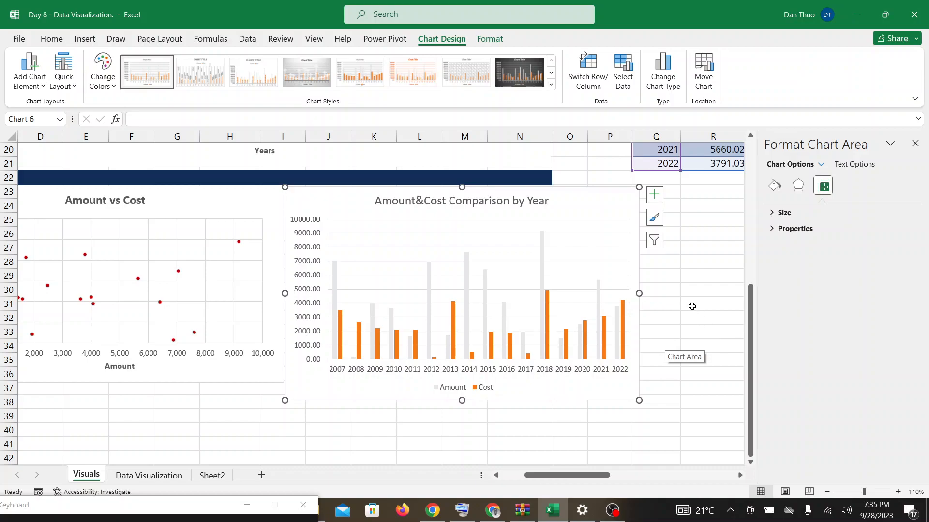
Check the Google Meet call, return to Excel and review the column chart's Amount series, gridline and chart element options before closing the formatting pane
click(495, 516)
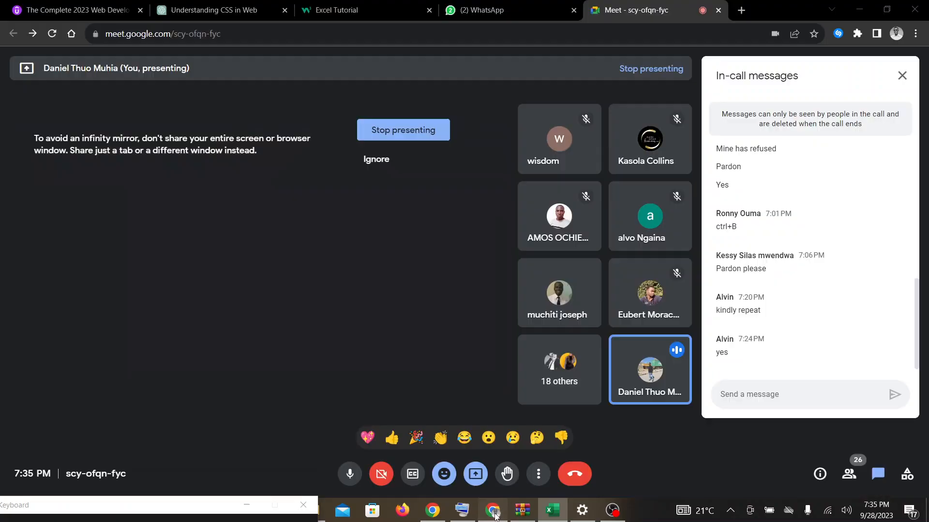
click(553, 512)
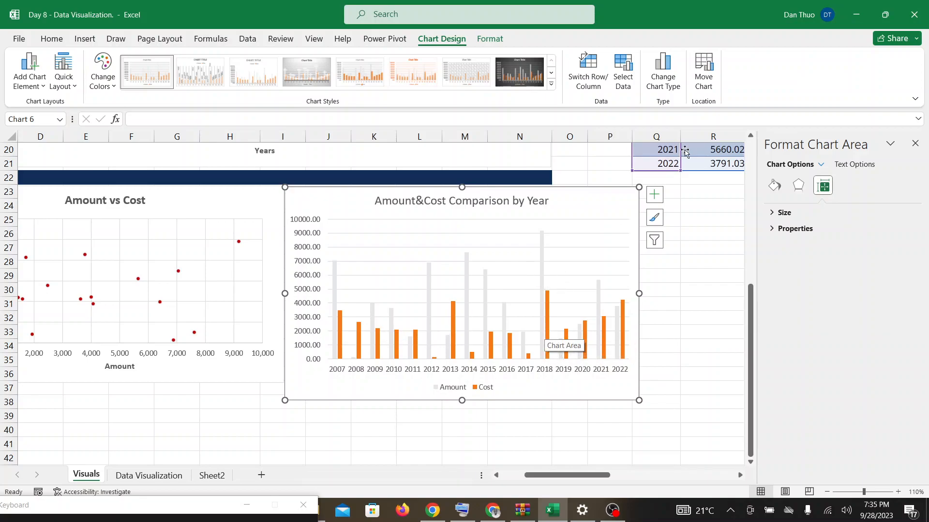
click(468, 259)
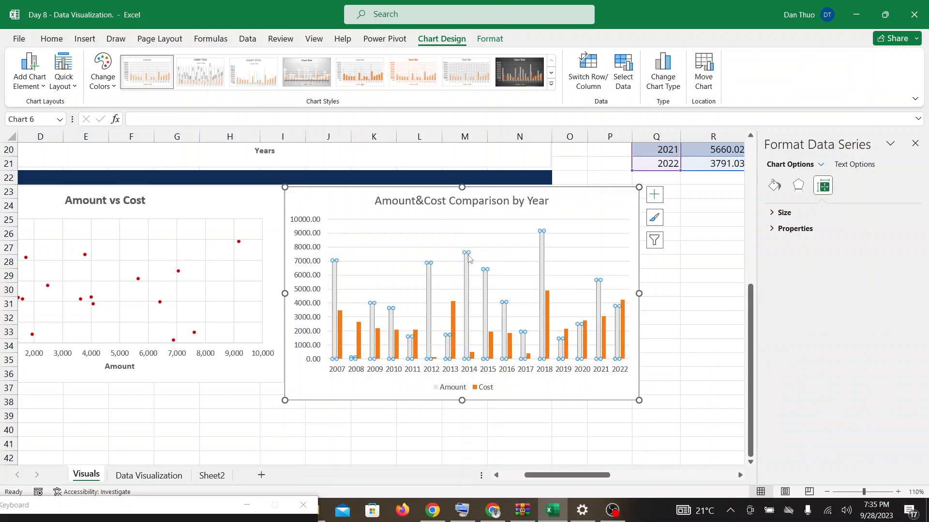
click(368, 247)
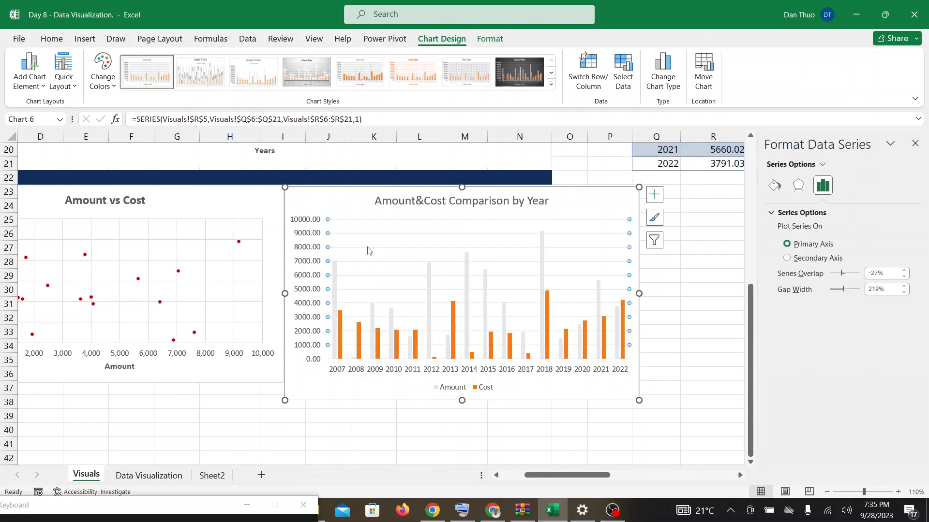
click(662, 199)
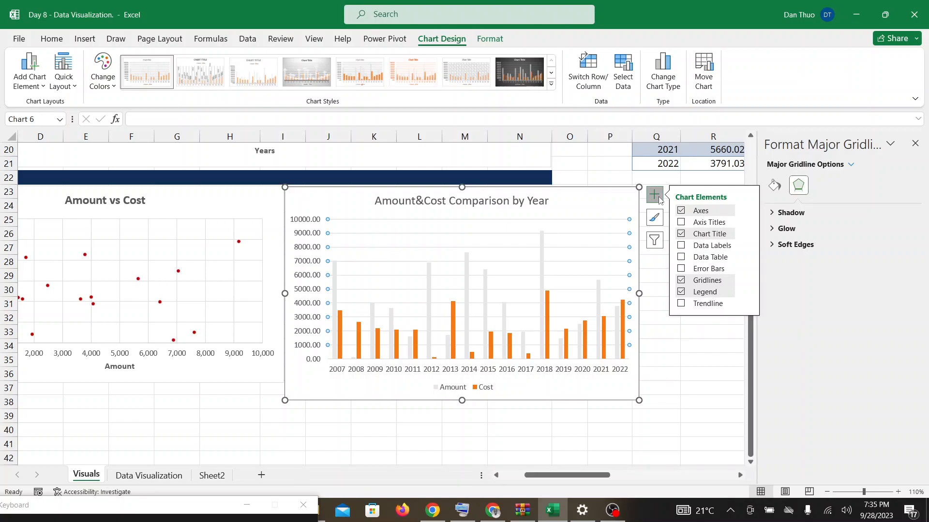
click(662, 199)
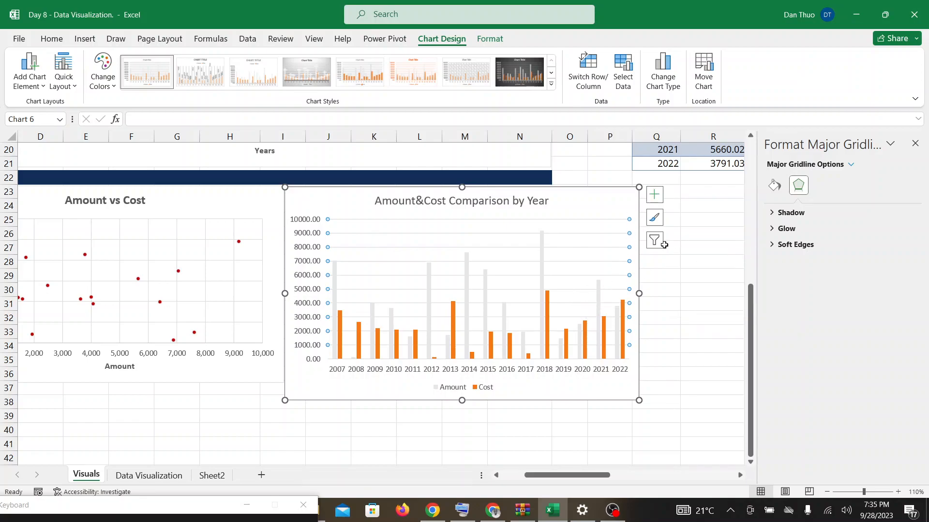
click(915, 144)
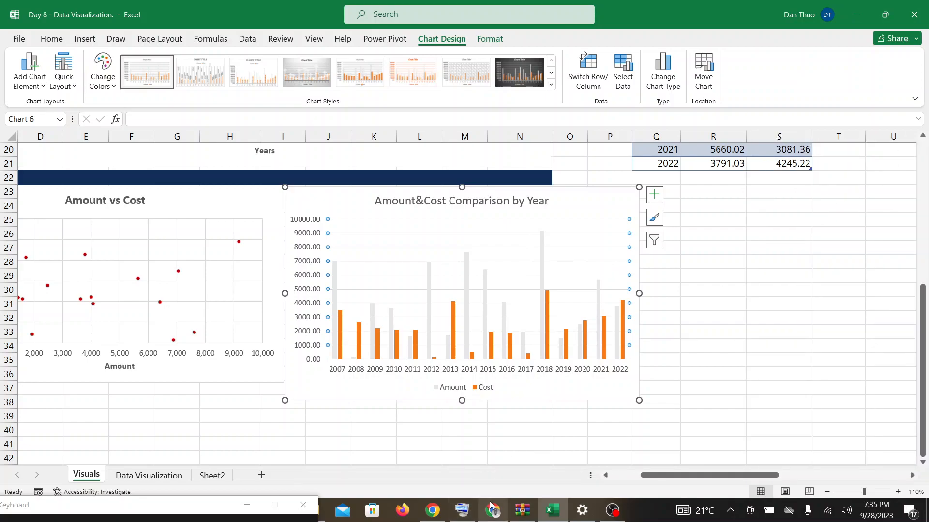
Check the Google Meet call for questions, return to Excel and select the Amount series in the column chart
mouse_move(498, 517)
click(478, 465)
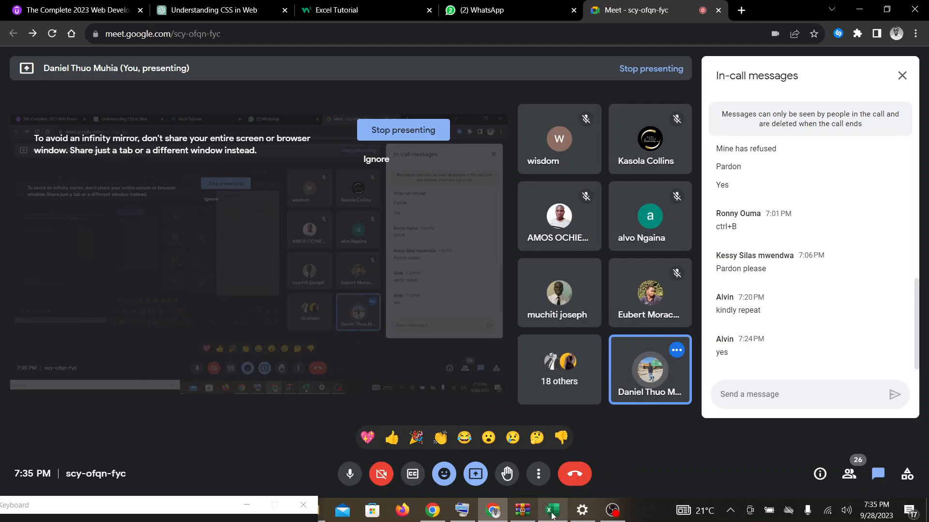
mouse_move(553, 516)
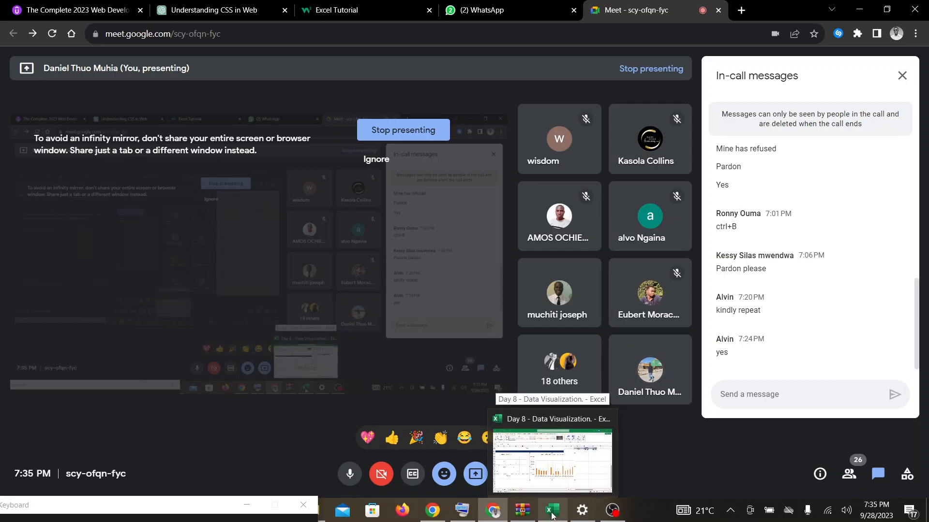
click(553, 512)
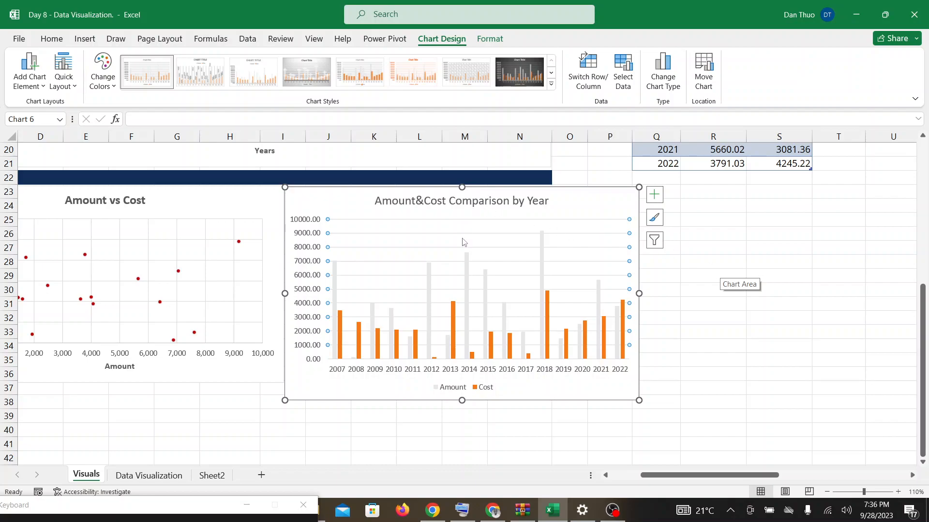
click(432, 310)
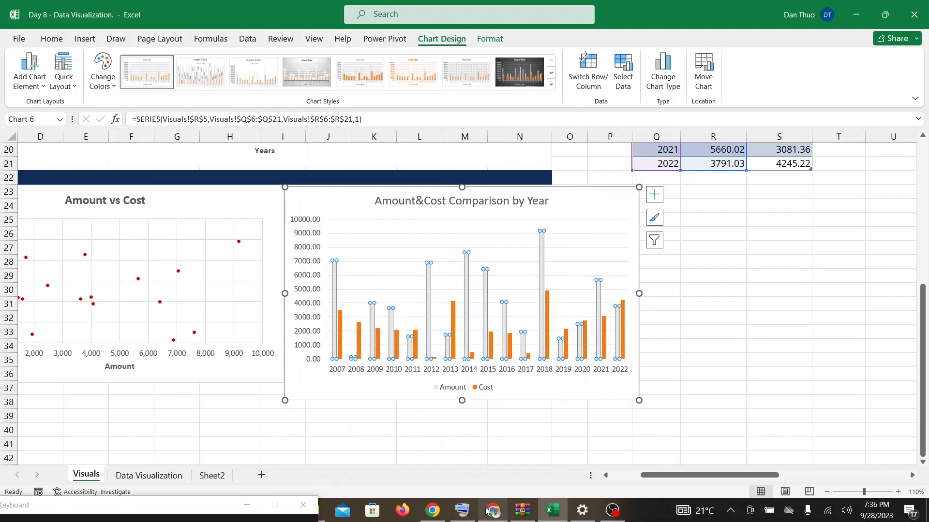
Switch to the Google Meet call, stop presenting the screen, and mute and unmute the microphone
click(498, 516)
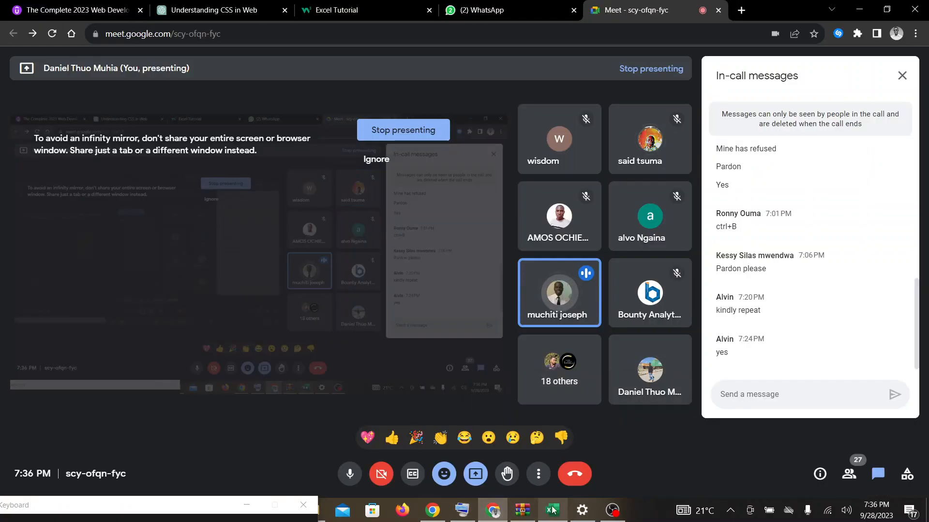
click(477, 474)
click(477, 437)
click(351, 478)
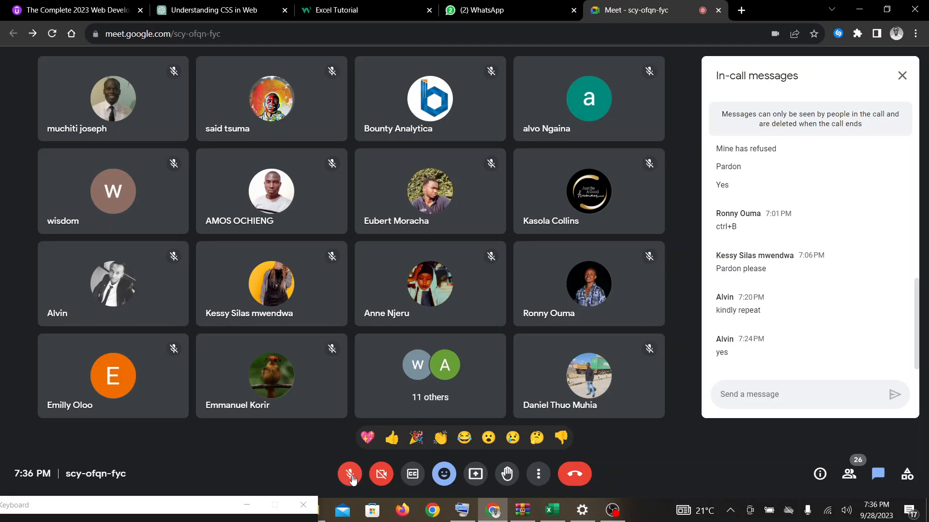
click(349, 474)
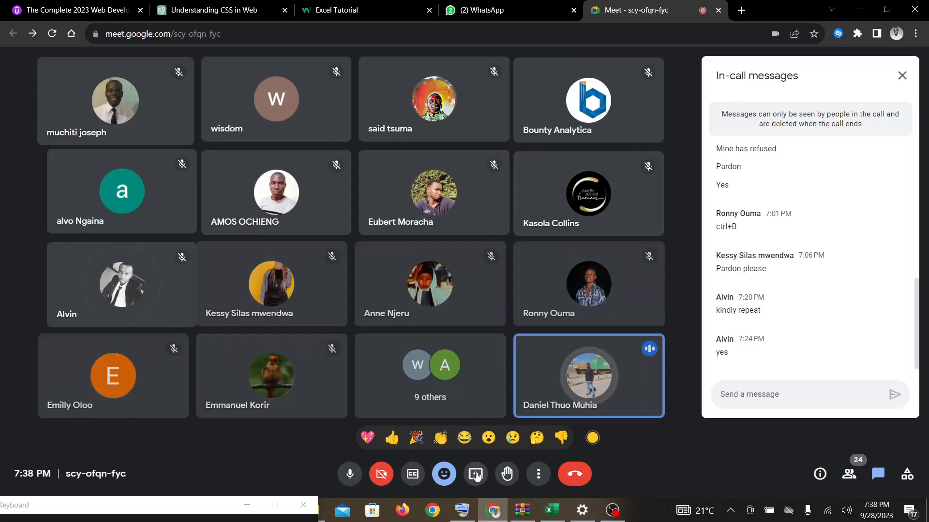
Present the entire screen in the Google Meet call and return to the Visuals sheet in Excel, deselecting the chart
click(475, 474)
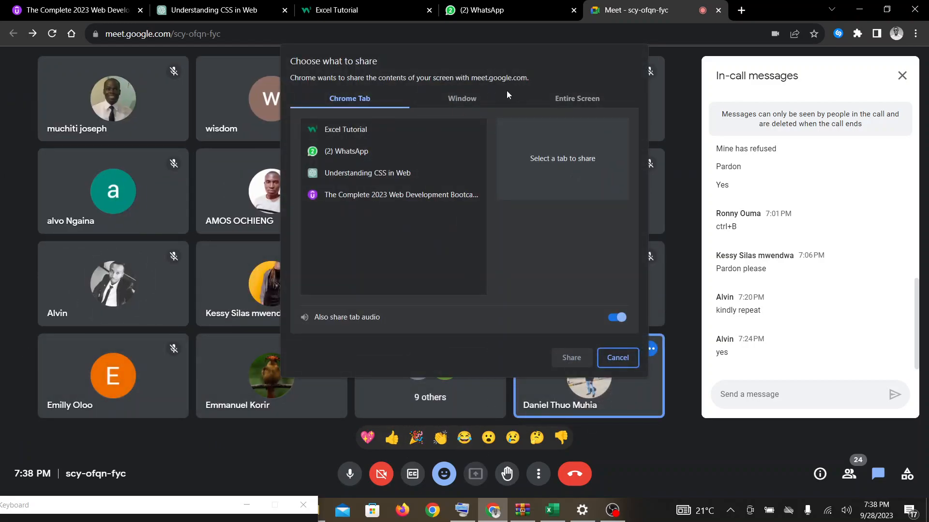
click(570, 102)
click(391, 161)
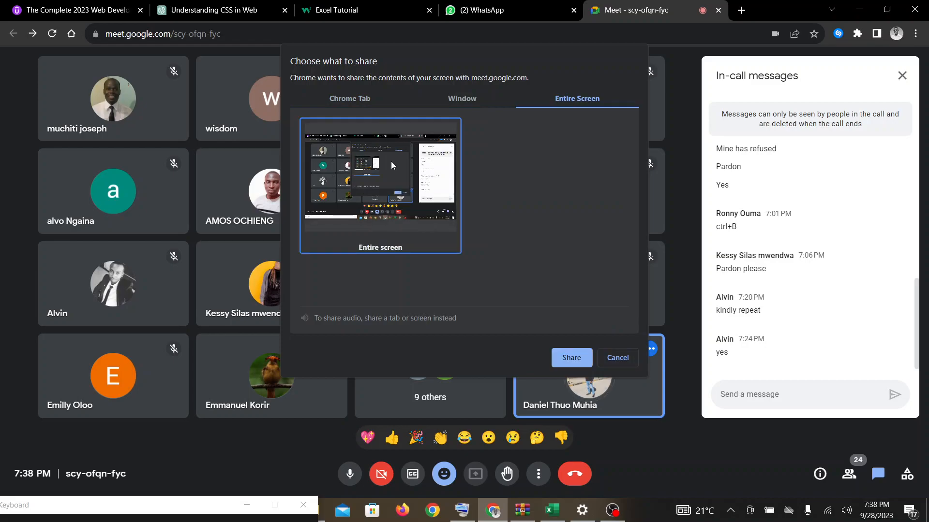
click(574, 357)
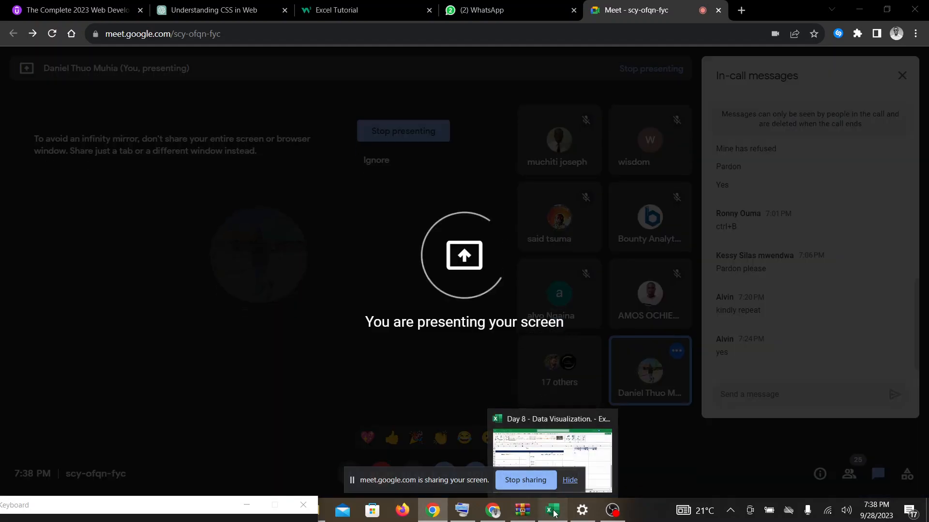
click(553, 511)
click(691, 320)
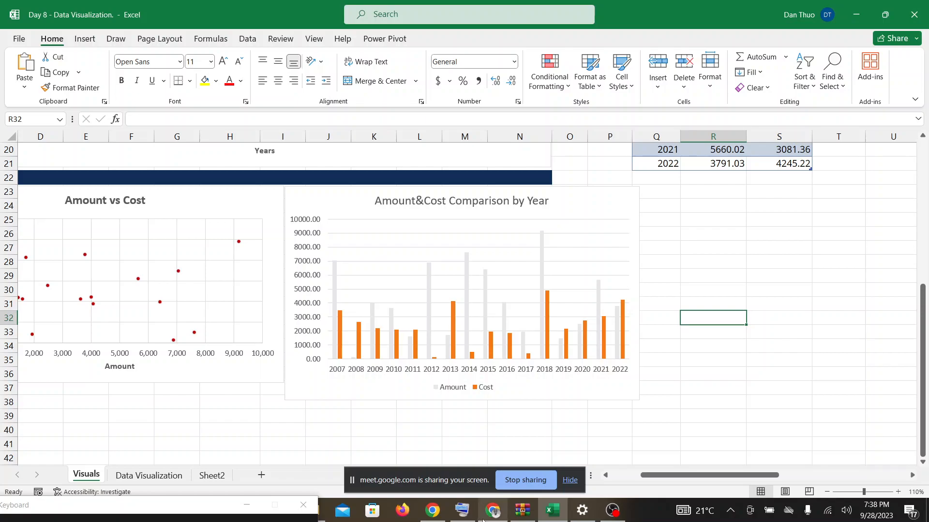
Check the presentation in the Google Meet call, return to Excel and hide the screen-sharing notice
mouse_move(487, 520)
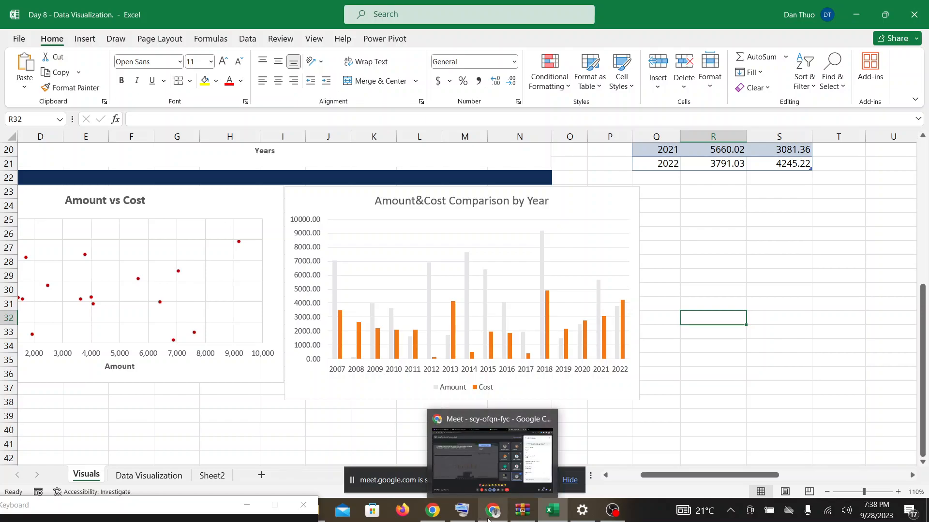
click(492, 518)
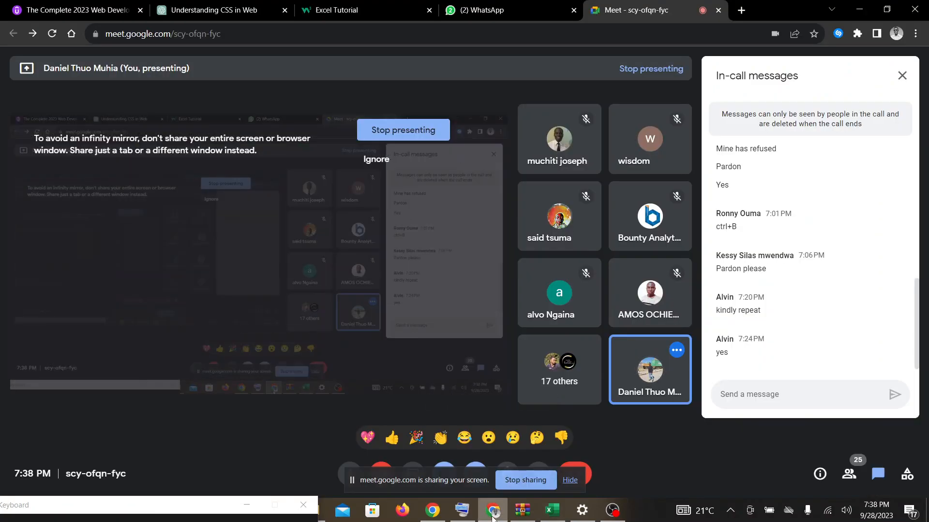
click(553, 513)
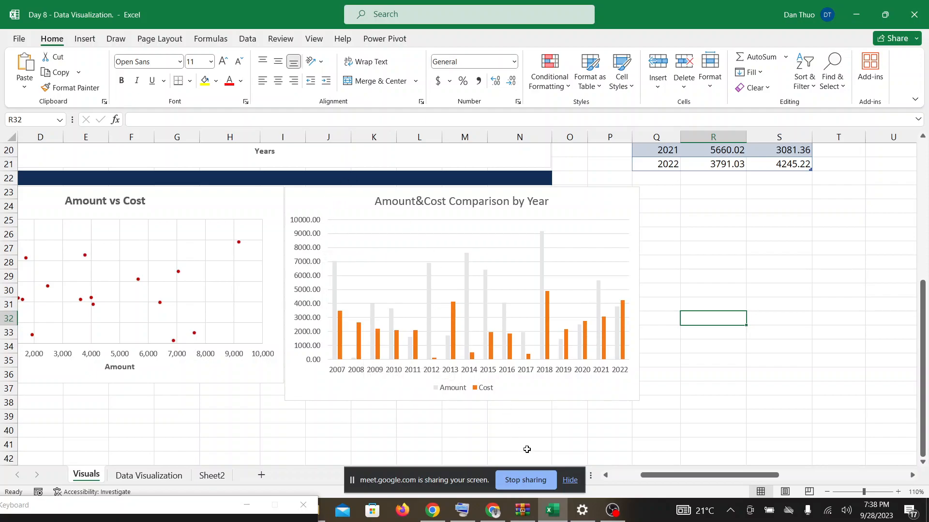
click(576, 481)
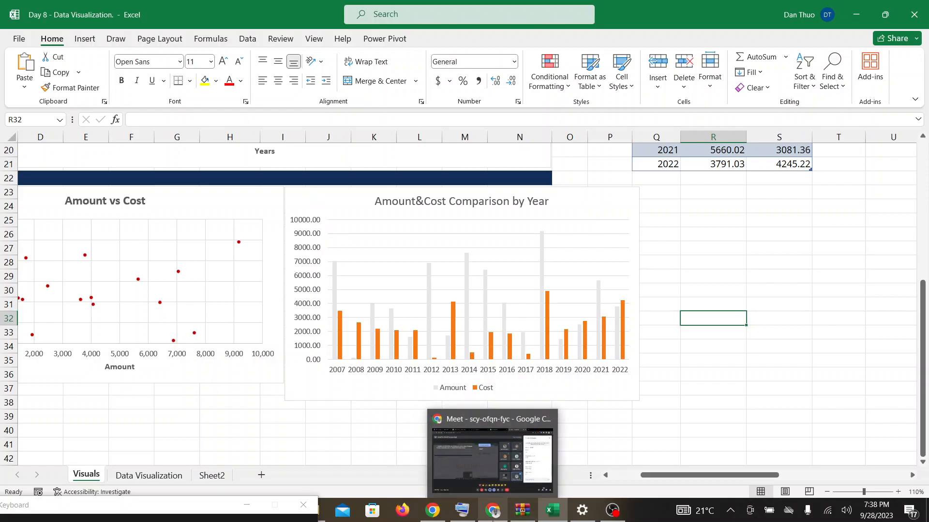
Check the Google Meet call repeatedly for participants' questions, returning to the column chart in Excel each time
click(493, 510)
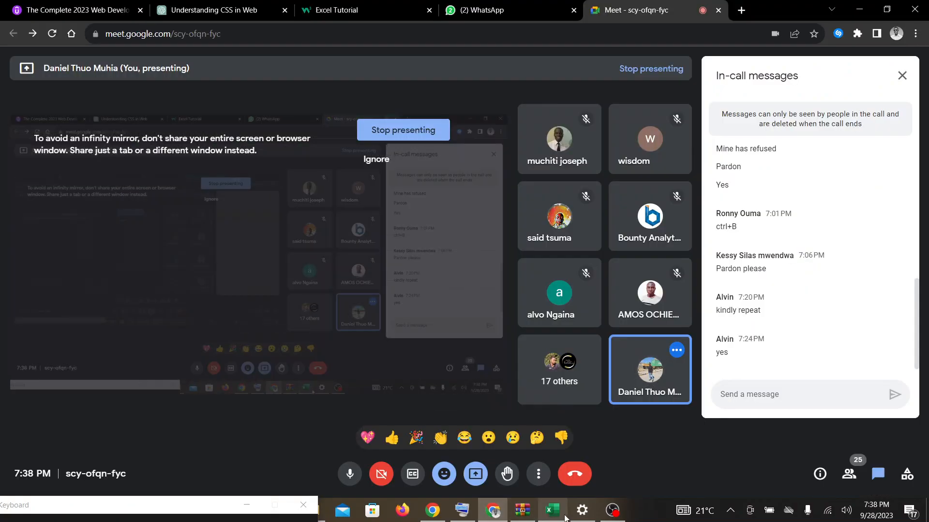
click(560, 517)
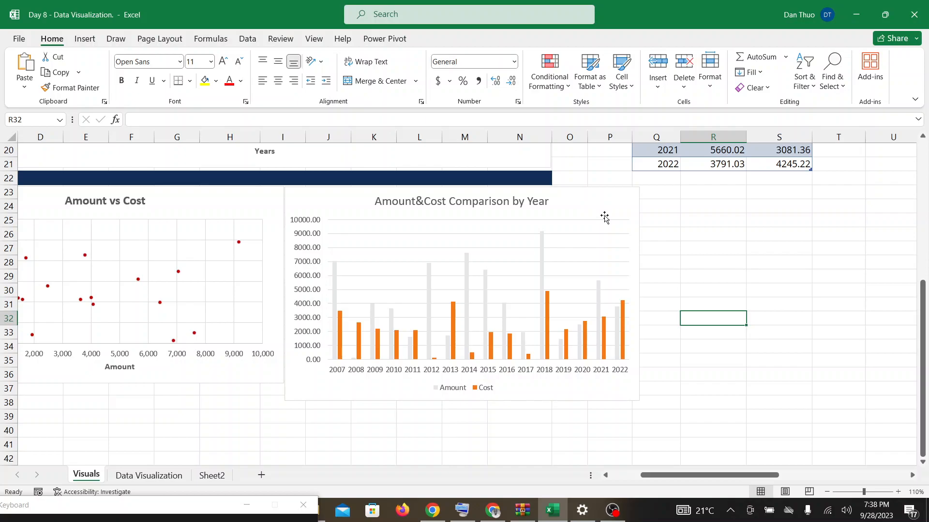
click(492, 510)
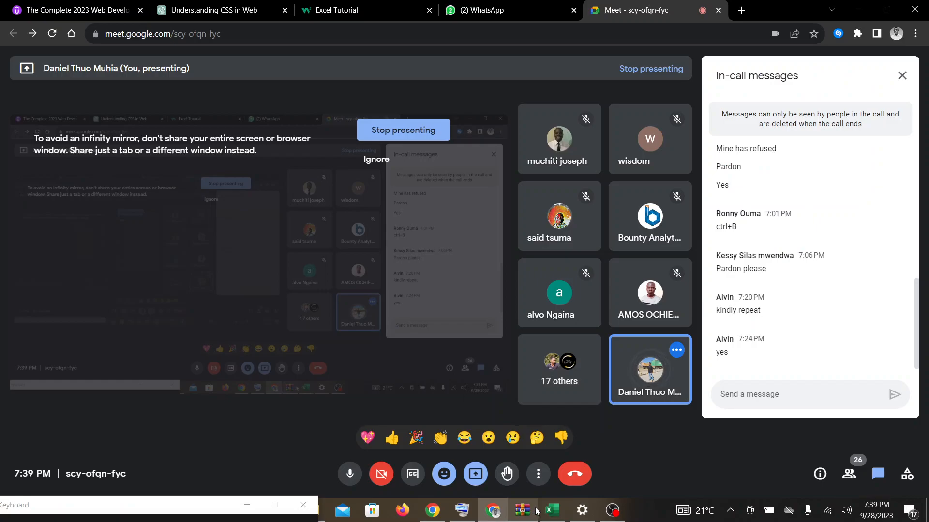
click(551, 511)
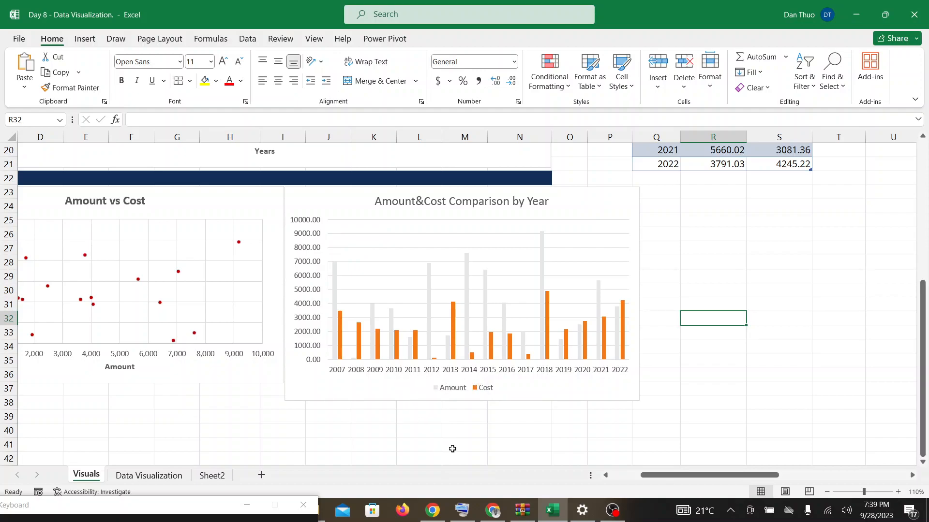
click(503, 519)
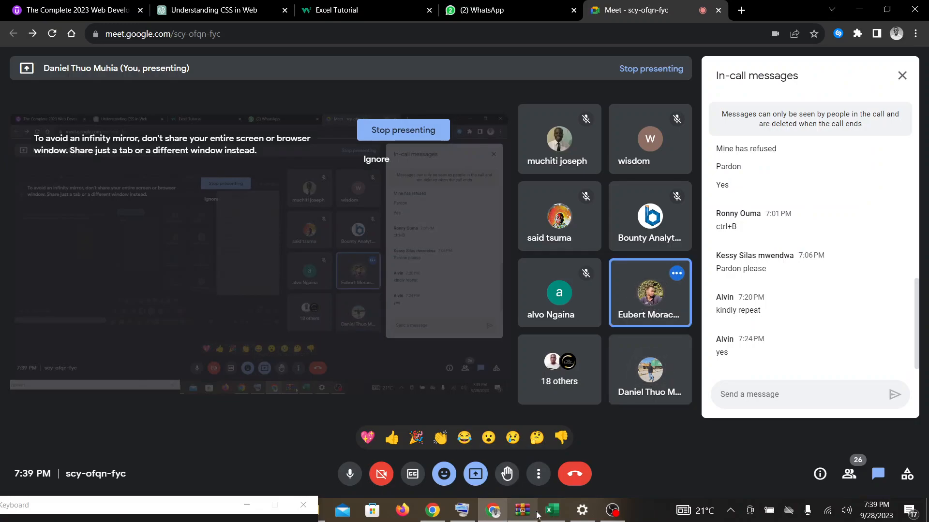
click(552, 510)
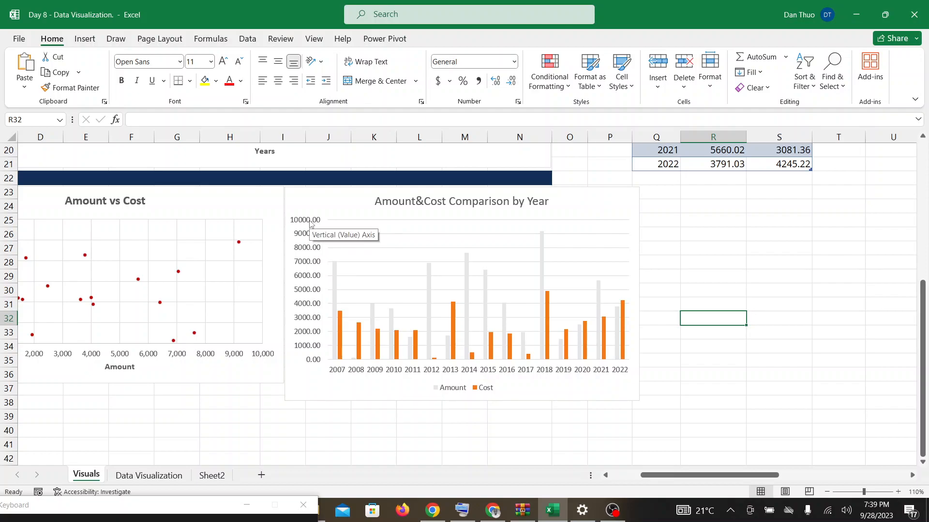
Format the vertical axis numbers of the Amount&Cost Comparison by Year chart with 0 decimal places and a 1000 separator, and close the formatting pane
click(310, 223)
right_click(310, 225)
double_click(310, 223)
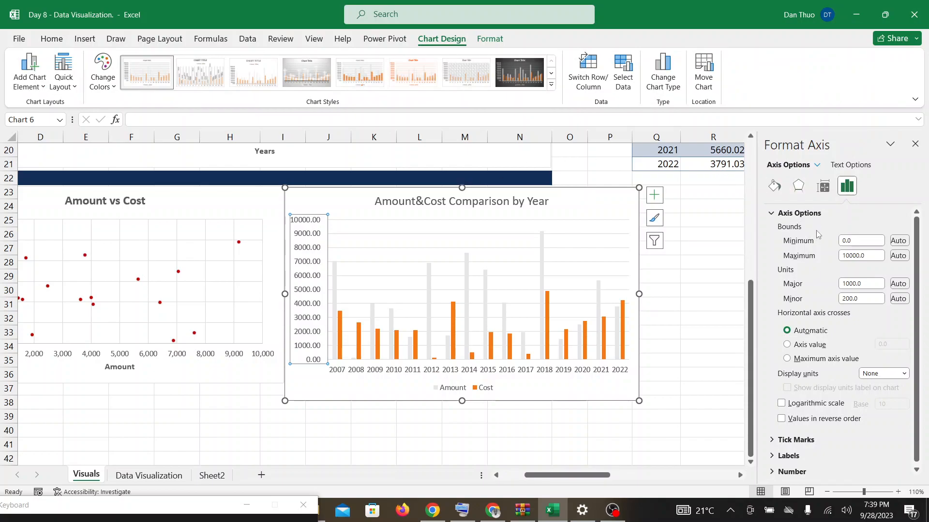
click(844, 185)
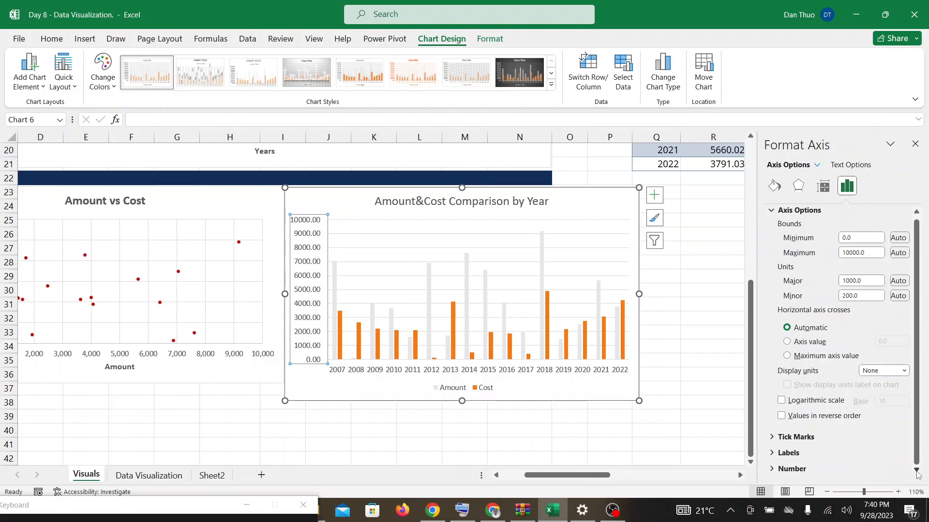
click(776, 469)
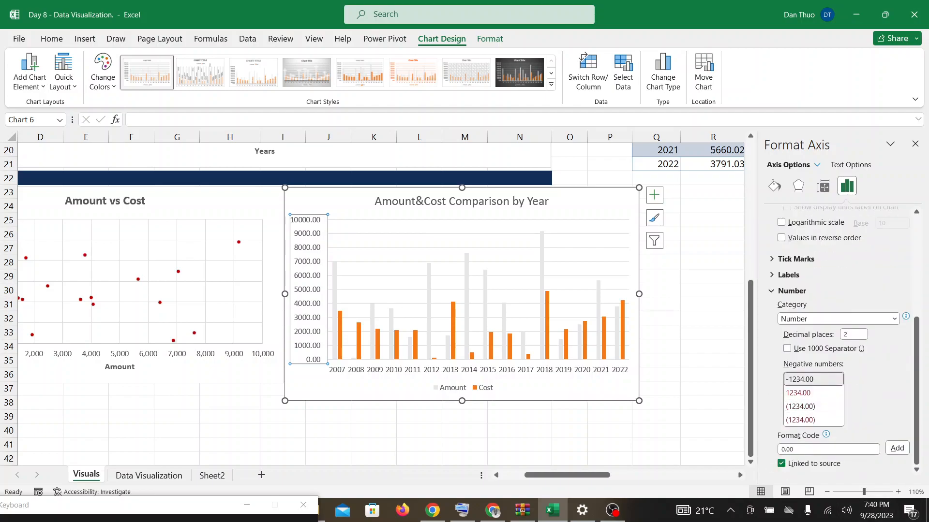
click(853, 336)
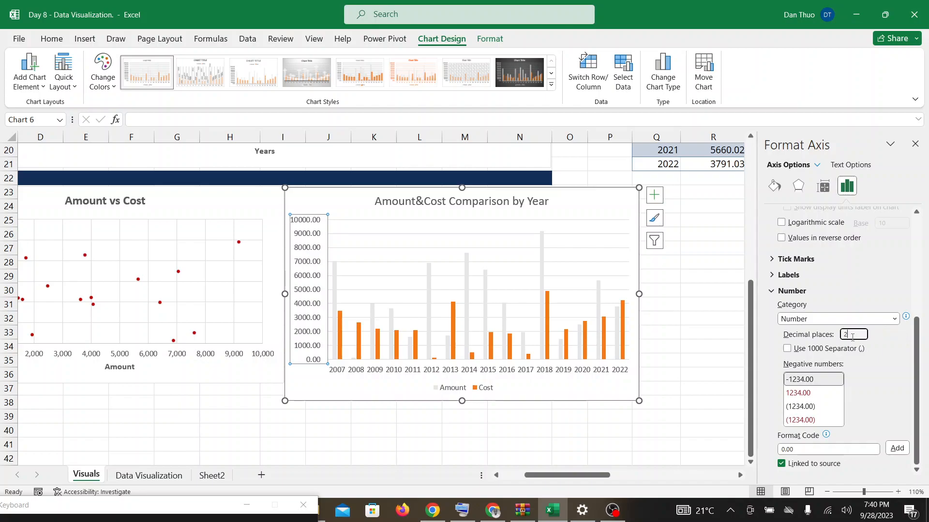
click(818, 377)
click(788, 349)
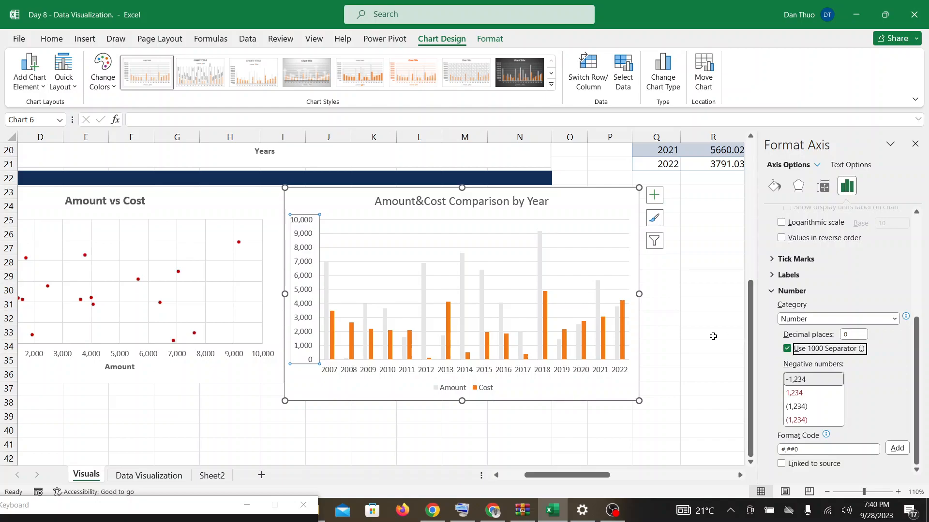
click(693, 355)
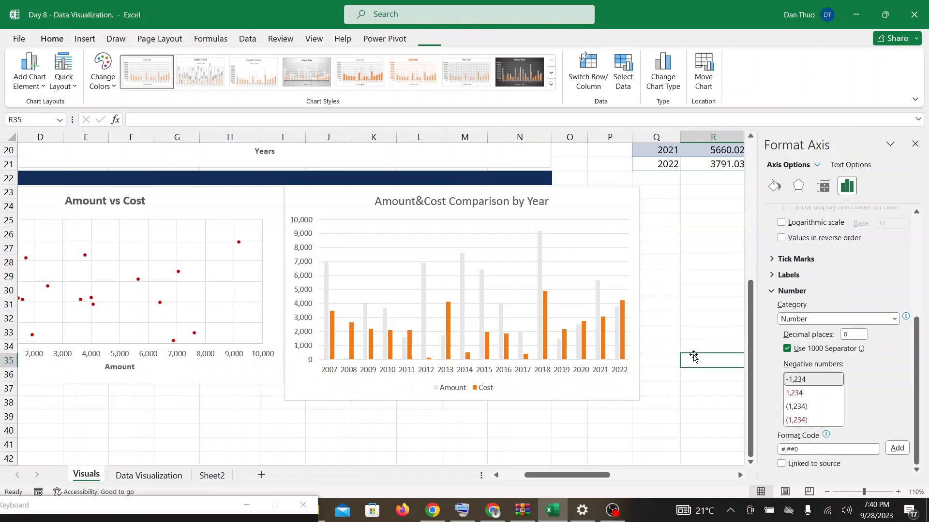
click(918, 146)
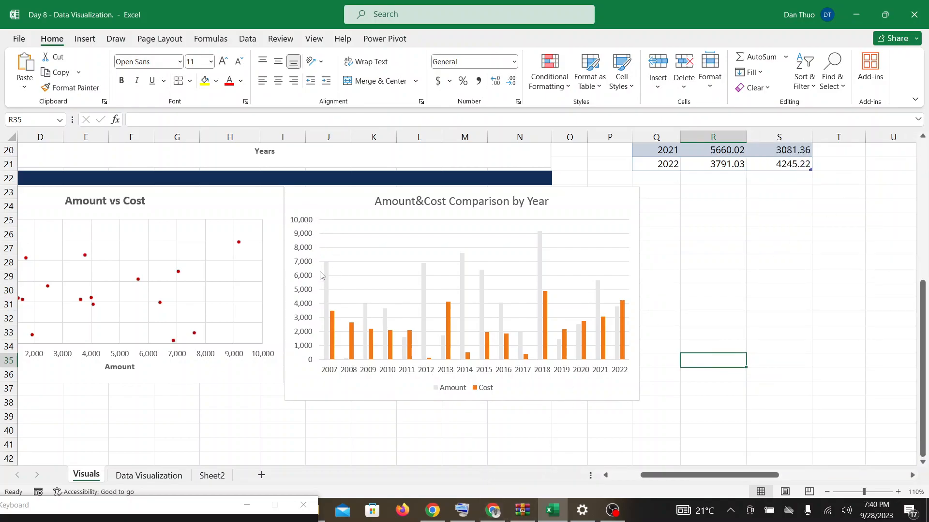
Check the Google Meet call, return to Excel and undo the last two number format changes on the column chart's vertical axis
click(493, 511)
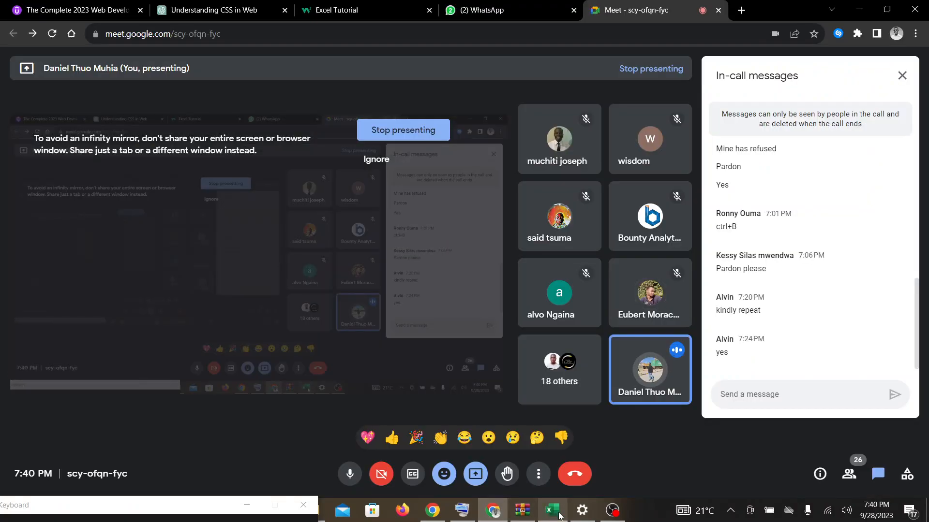
click(541, 513)
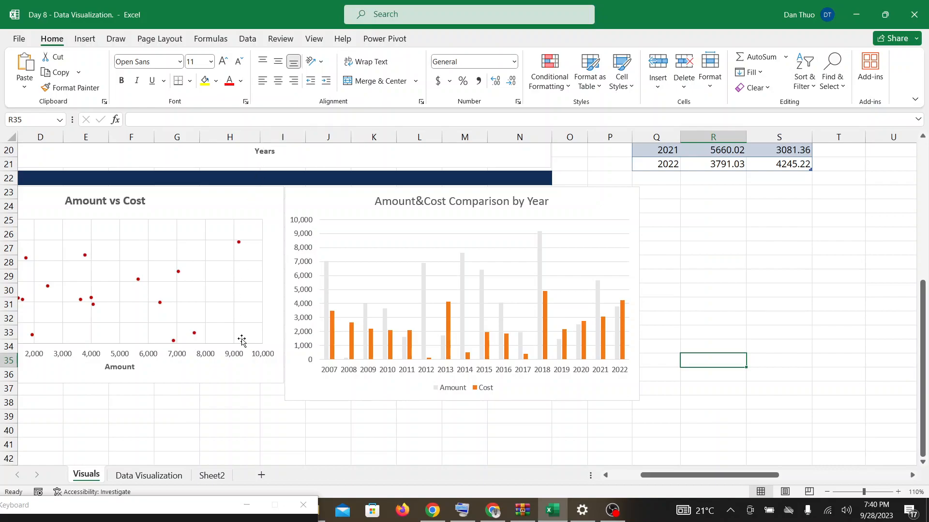
key(ctrl+z)
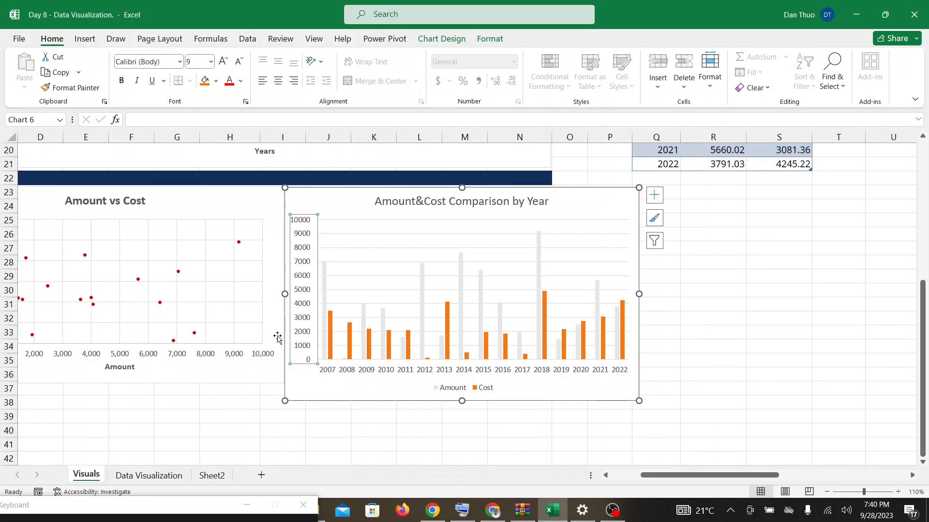
key(ctrl+z)
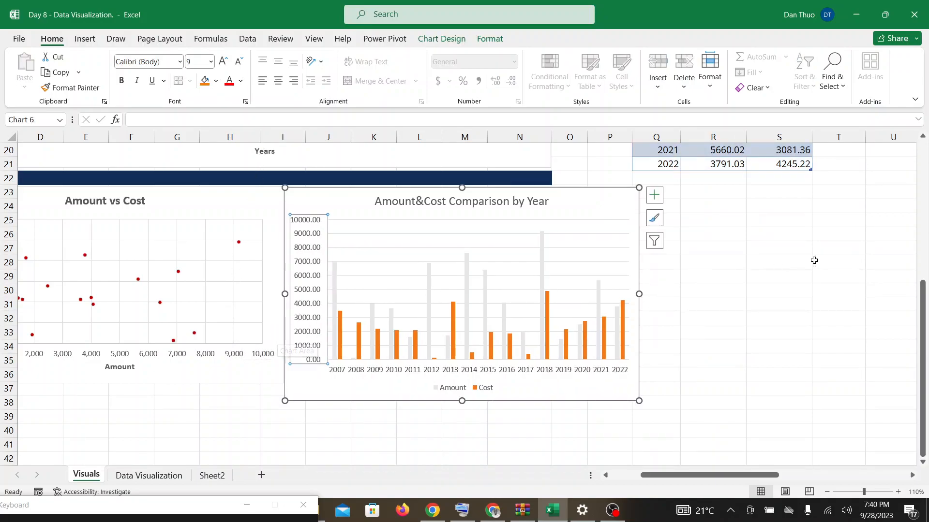
click(839, 261)
Format the vertical axis numbers of the Amount&Cost Comparison by Year chart again with 0 decimal places and a 1000 separator, and deselect the chart
click(308, 227)
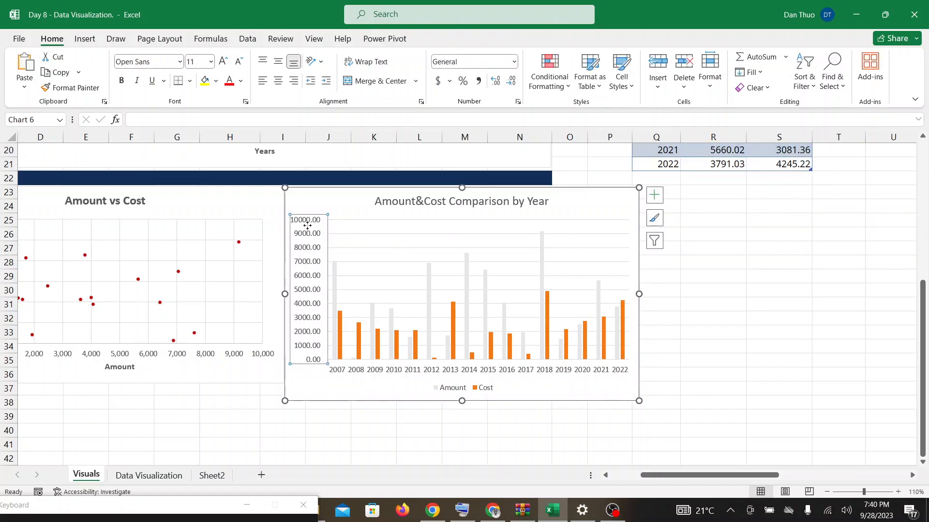
double_click(307, 226)
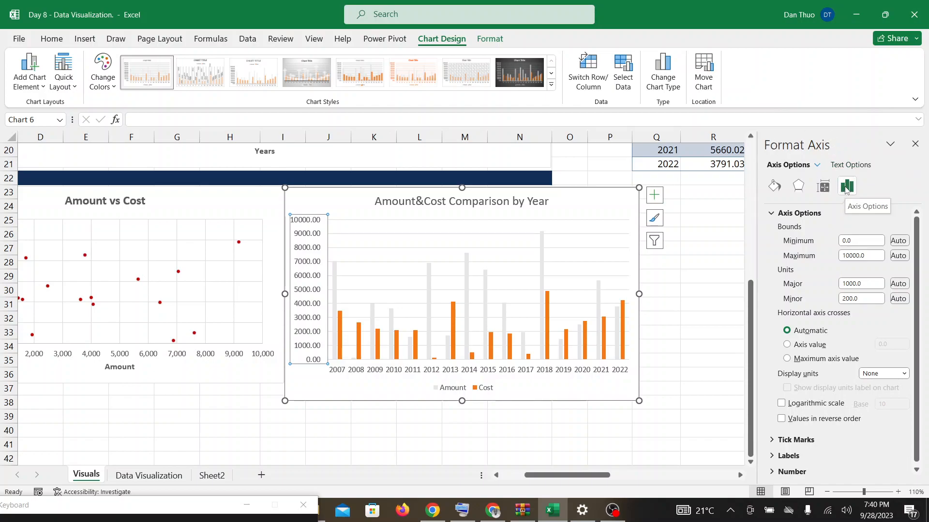
click(769, 516)
click(769, 516)
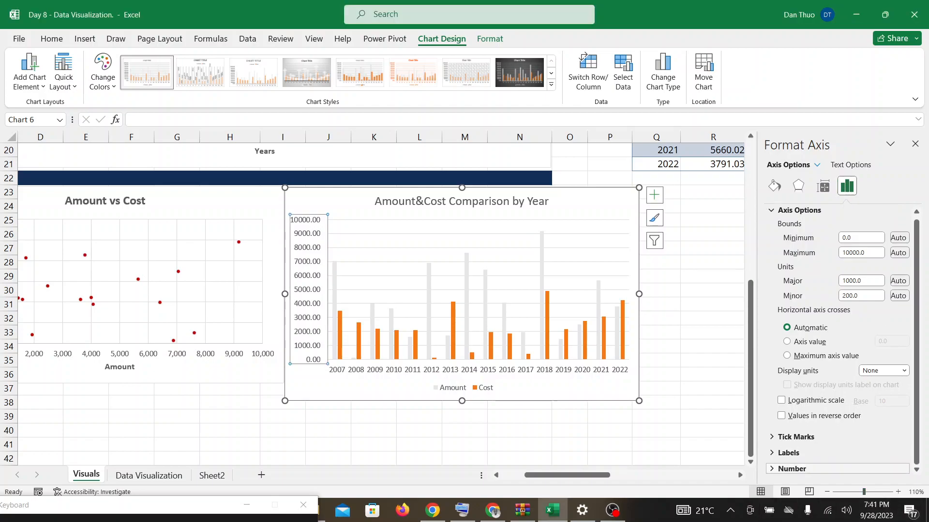
click(792, 469)
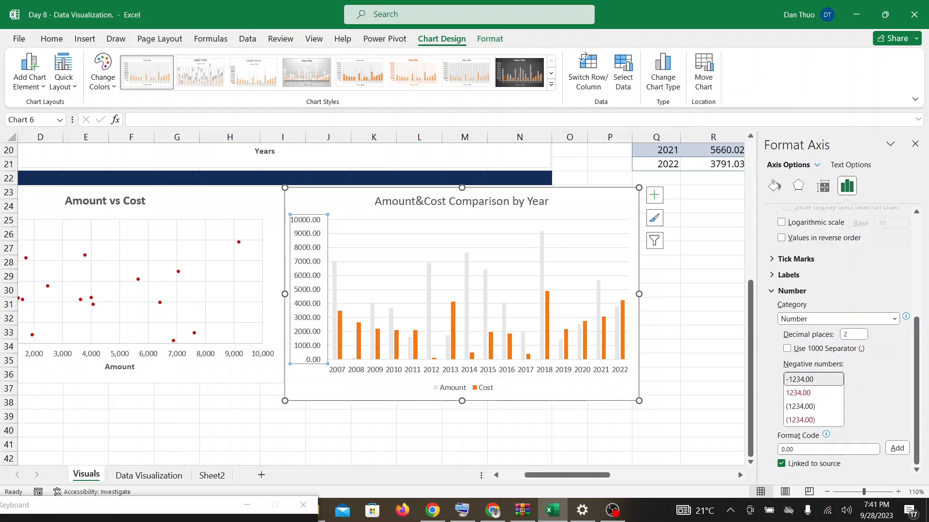
click(854, 335)
click(788, 349)
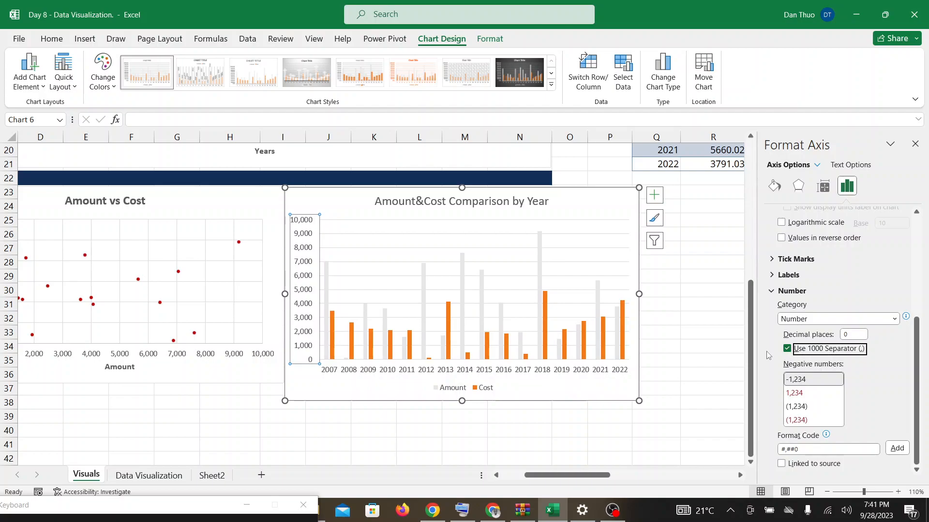
click(663, 348)
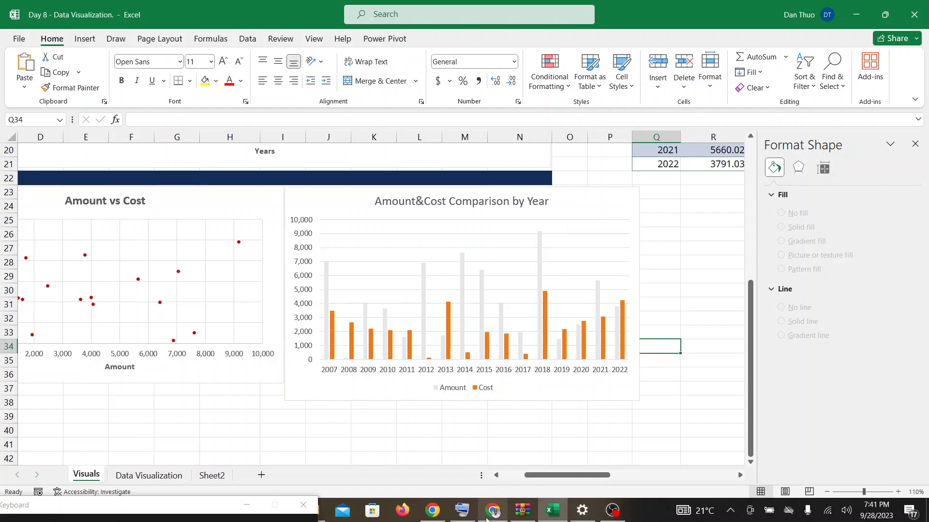
Check the Google Meet call, hide the screen-sharing notice and return to Excel with the Amount&Cost Comparison by Year chart selected
click(503, 513)
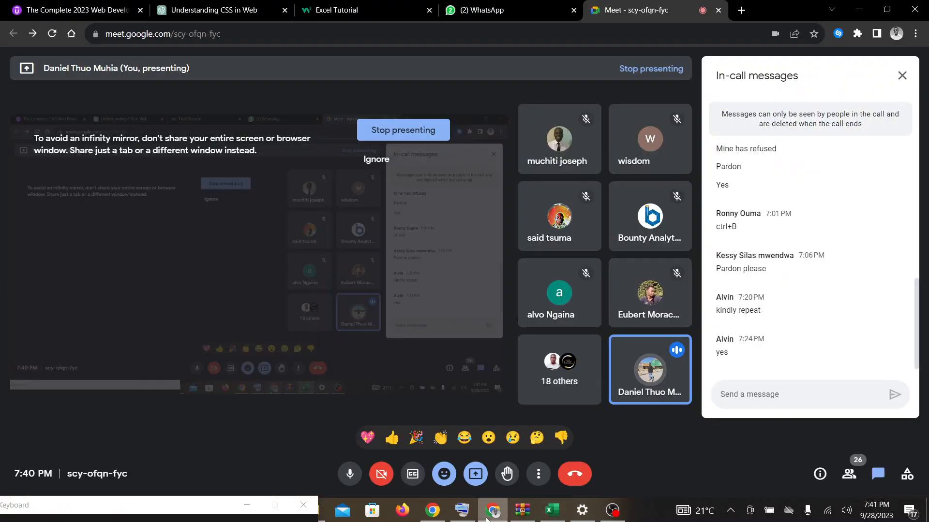
click(552, 511)
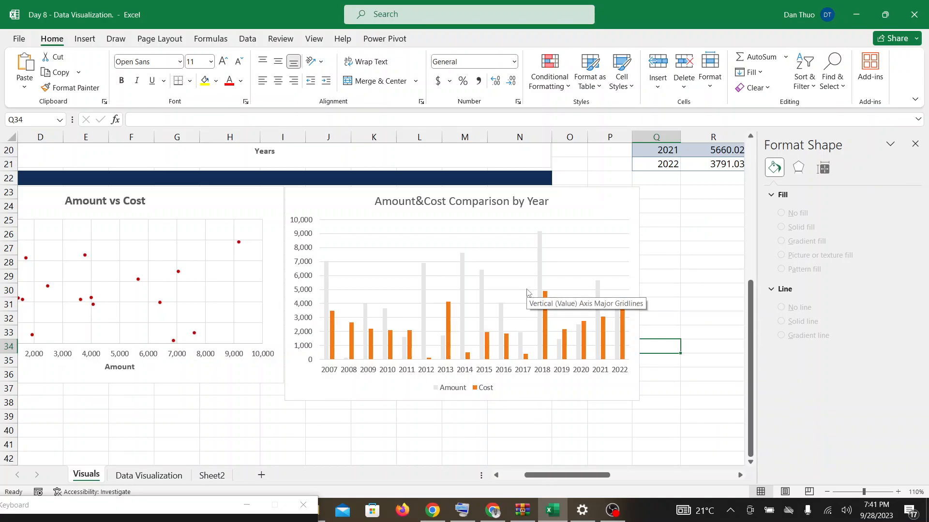
click(428, 519)
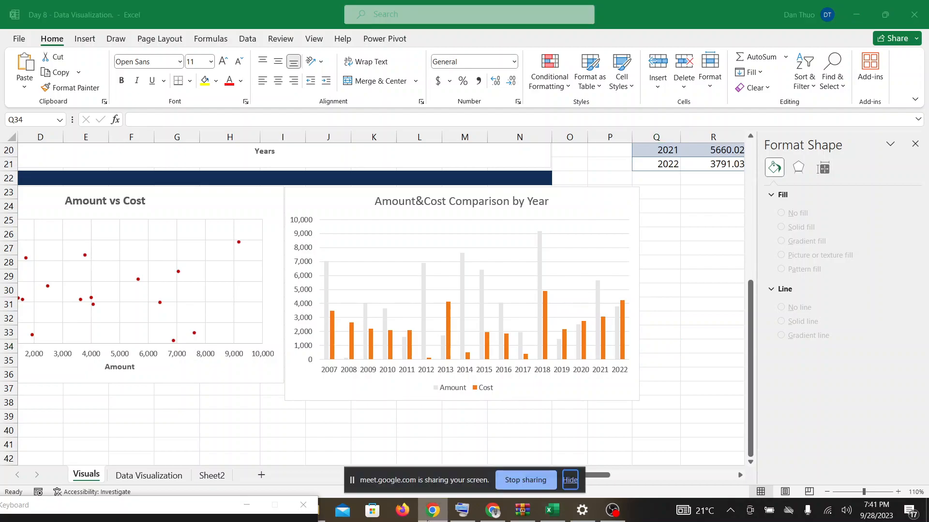
click(492, 510)
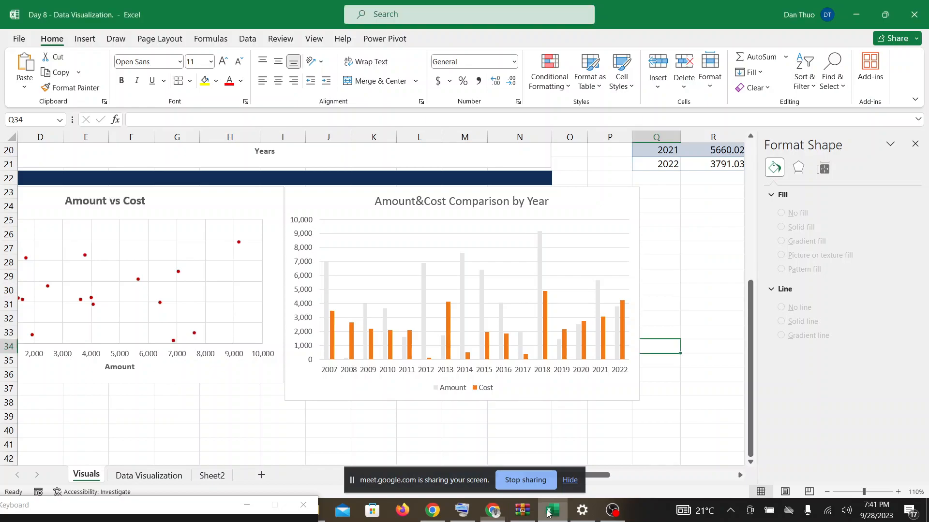
click(549, 512)
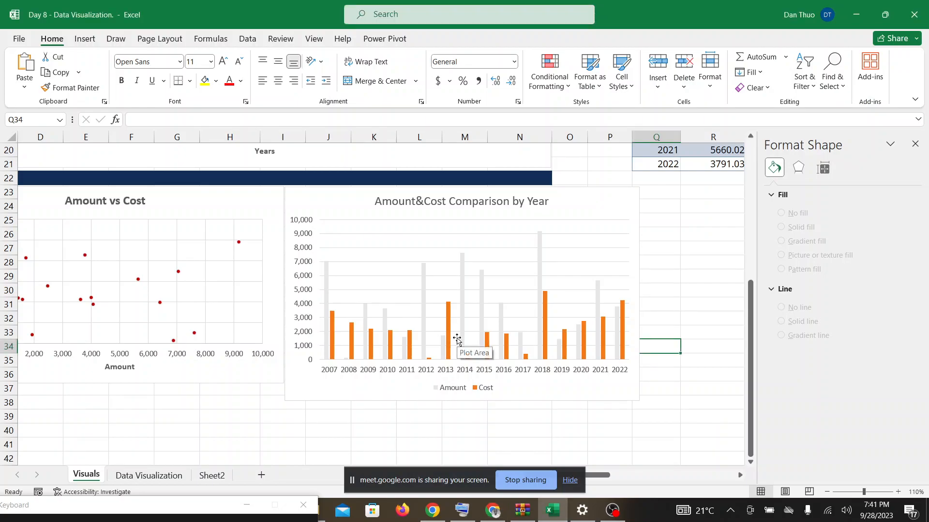
click(612, 211)
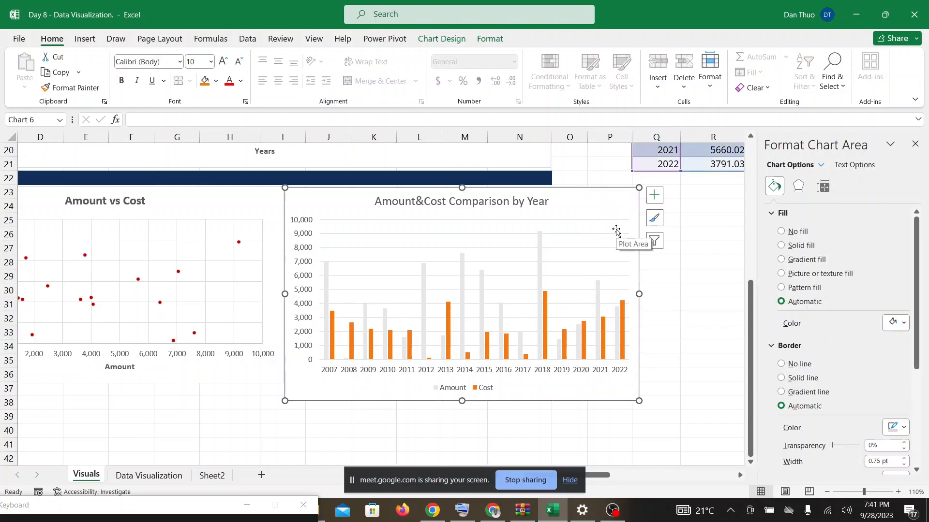
click(492, 514)
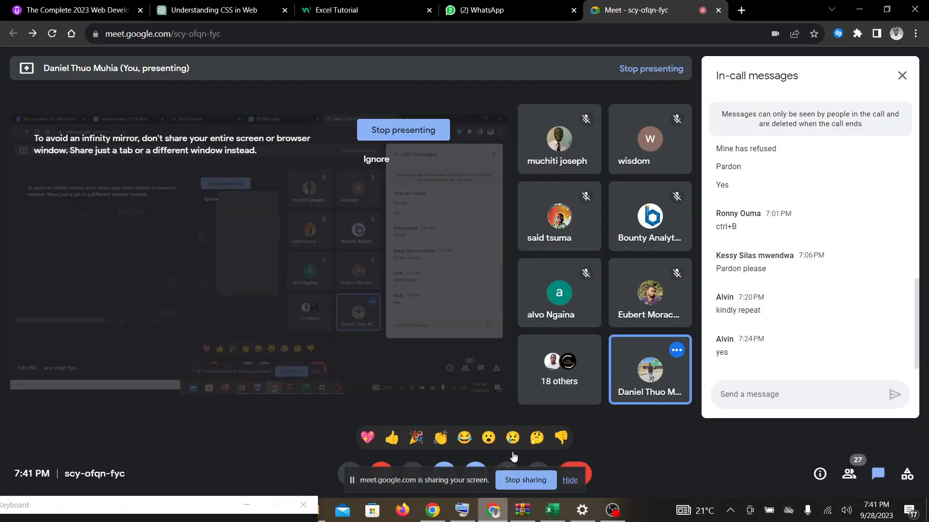
click(570, 480)
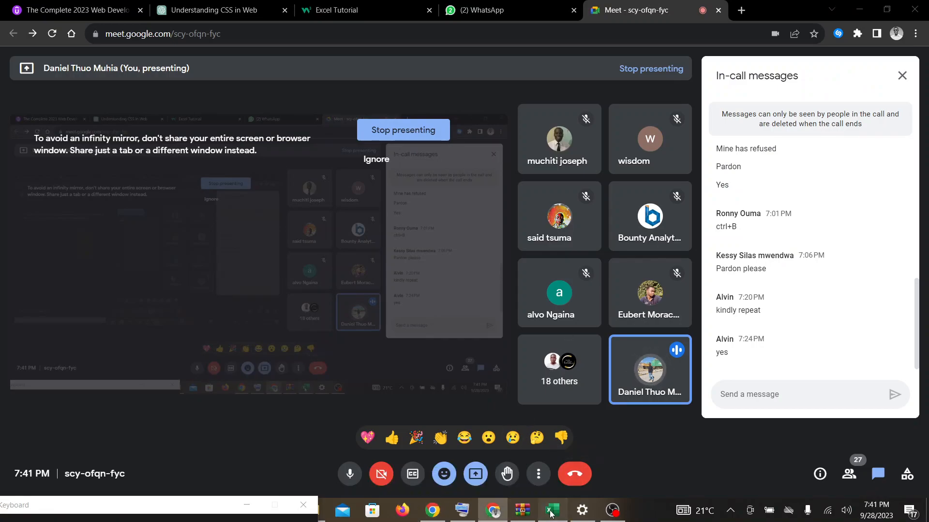
click(550, 511)
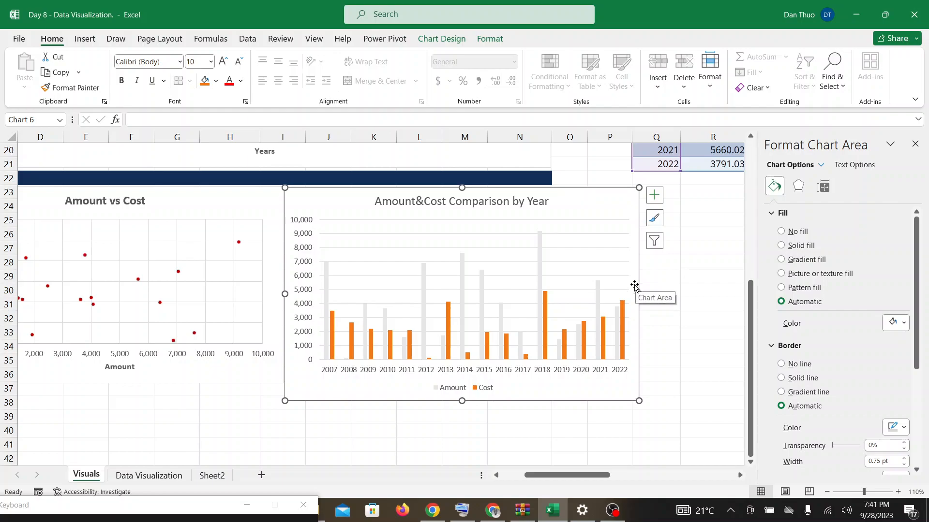
Switch repeatedly to the Google Meet call to check for participants' responses, returning to the selected column chart in Excel each time
click(493, 511)
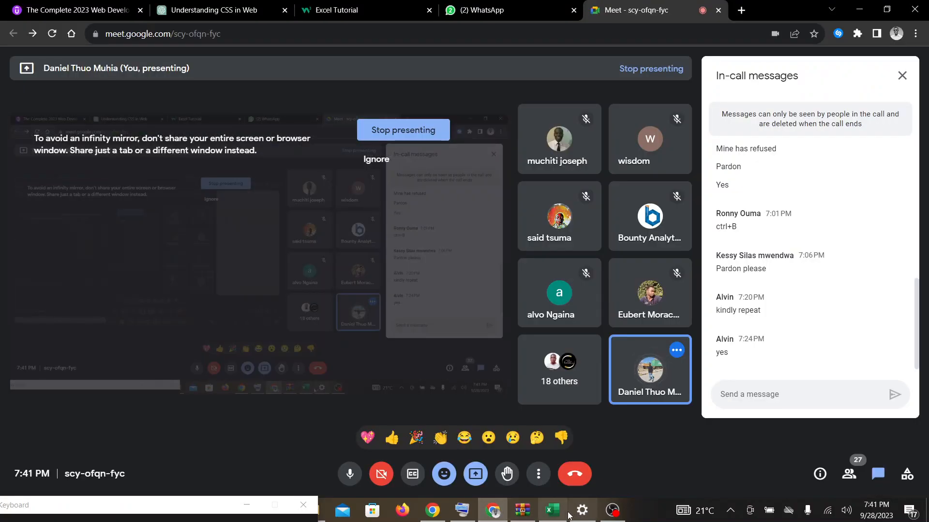
click(553, 511)
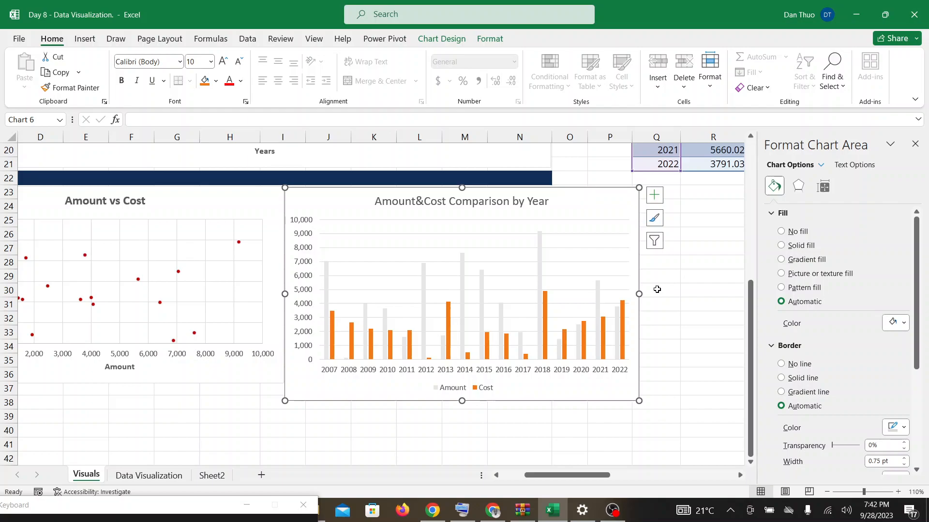
click(493, 517)
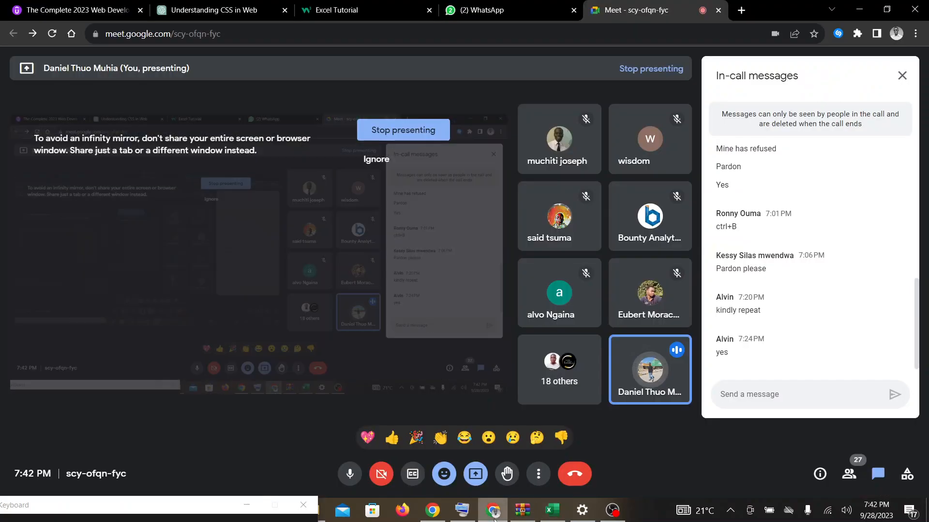
click(559, 516)
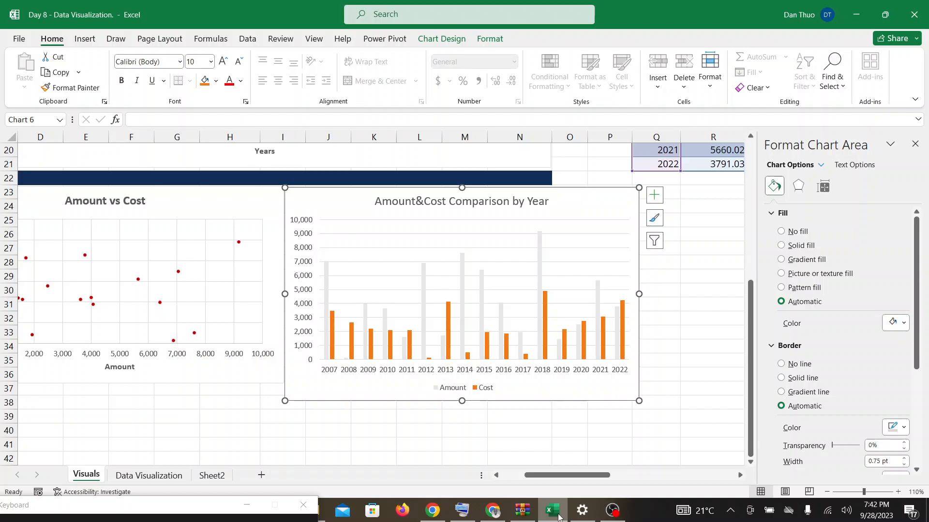
click(487, 511)
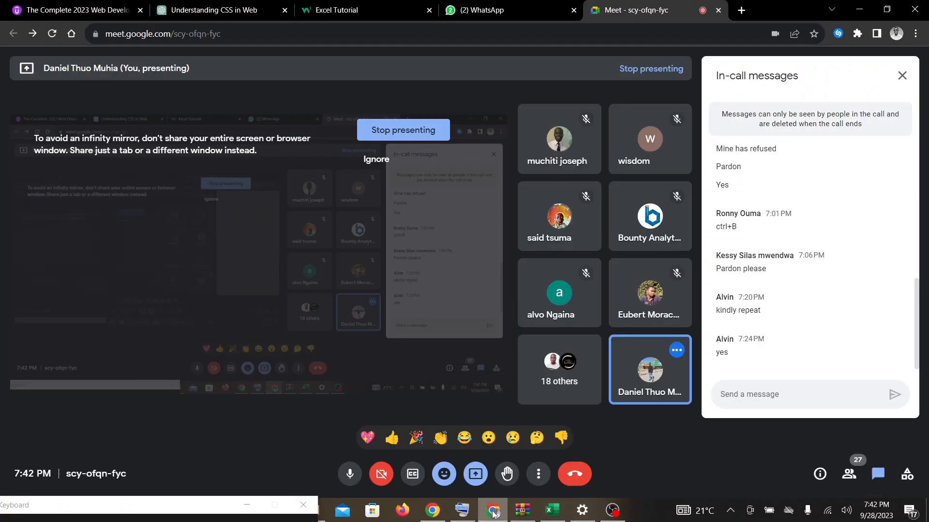
click(553, 510)
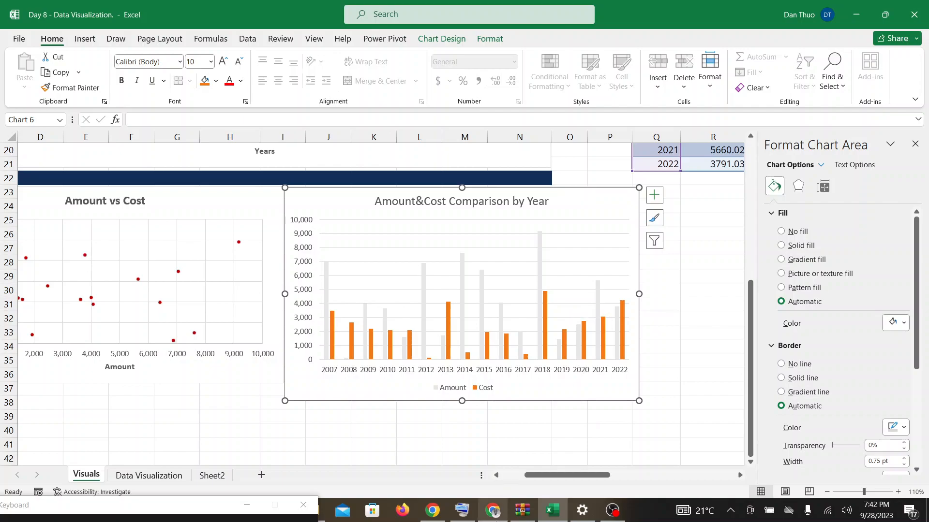
click(497, 518)
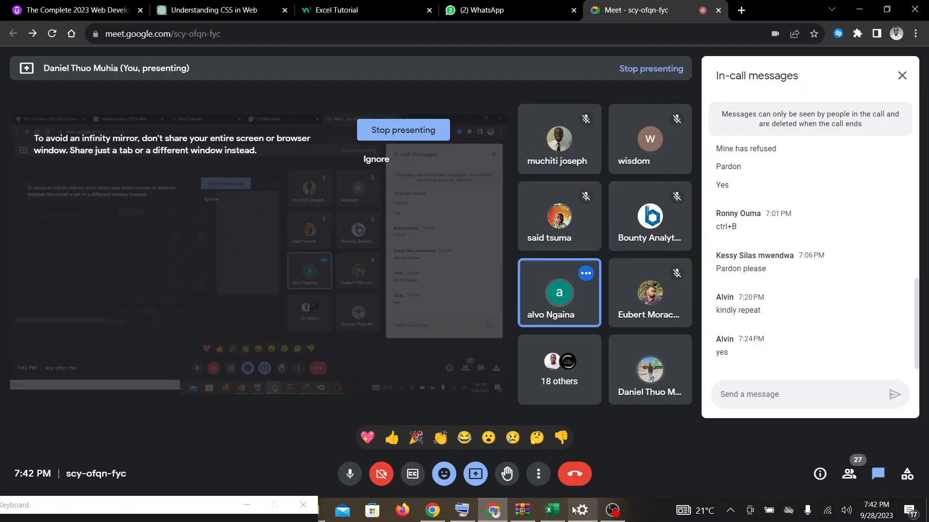
click(558, 513)
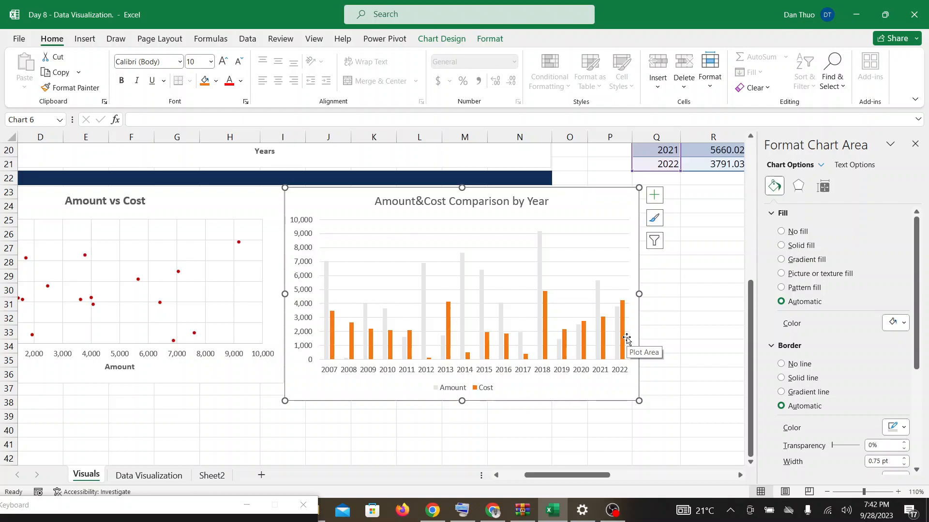
Add axis titles to both axes of the Amount&Cost Comparison by Year chart and deselect the chart
click(653, 197)
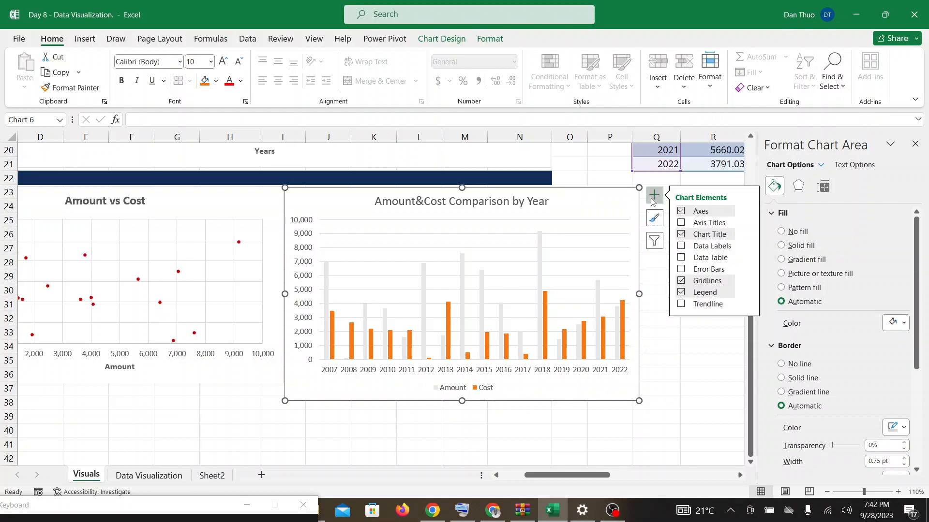
click(682, 223)
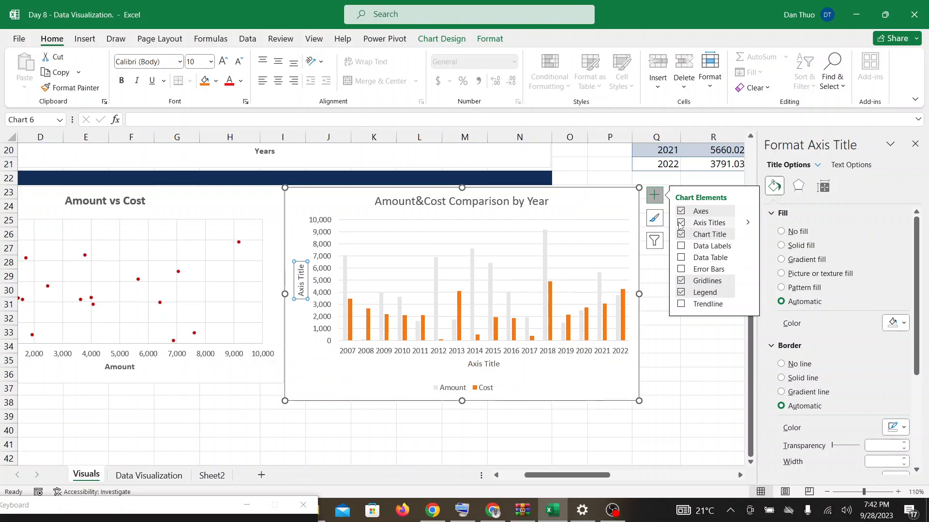
click(665, 353)
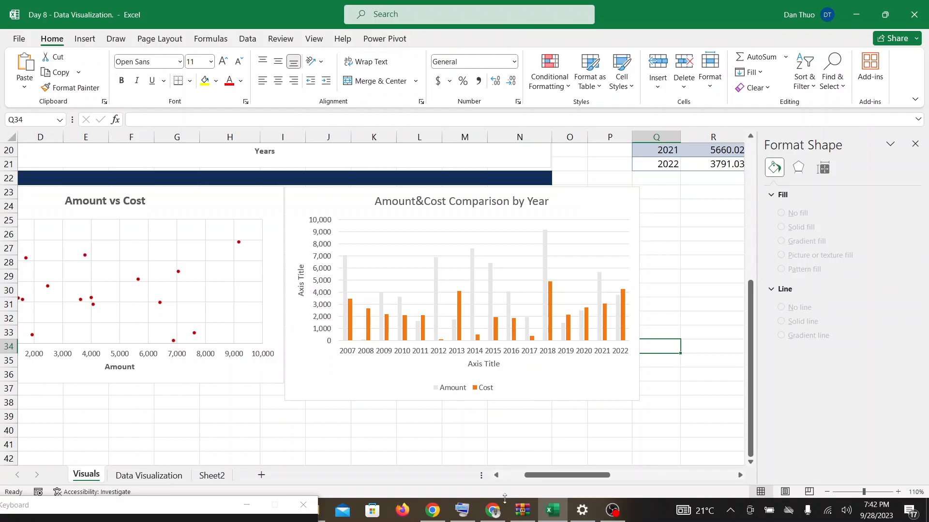
Check the Google Meet call, return to Excel and review the chart elements enabled for the Amount&Cost Comparison by Year chart
click(493, 514)
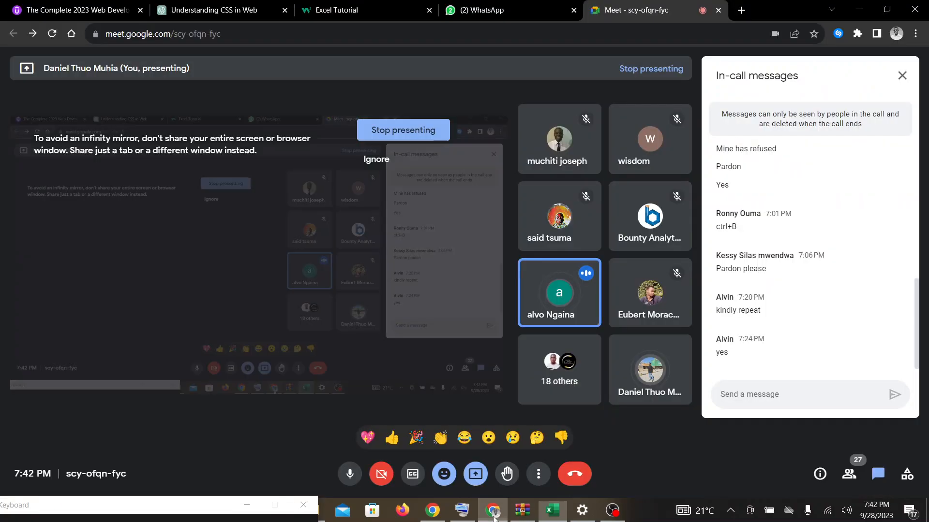
click(560, 515)
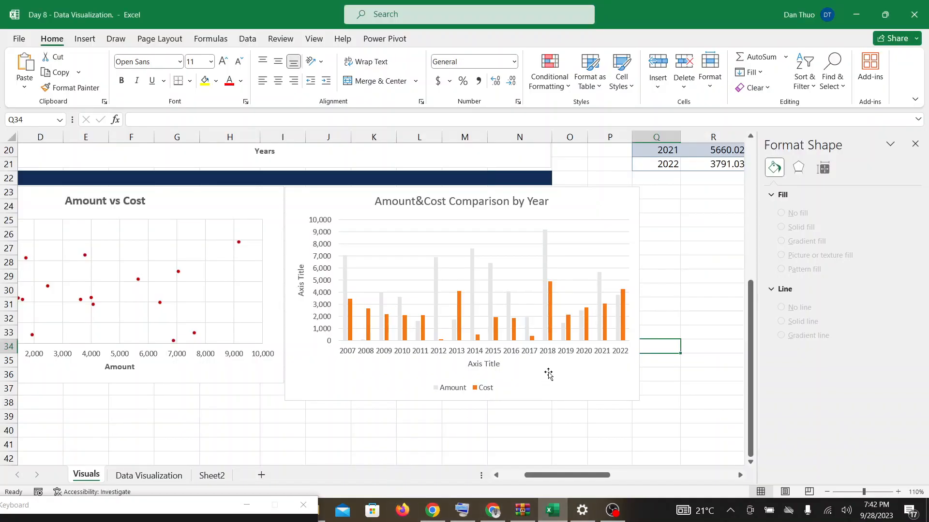
click(607, 203)
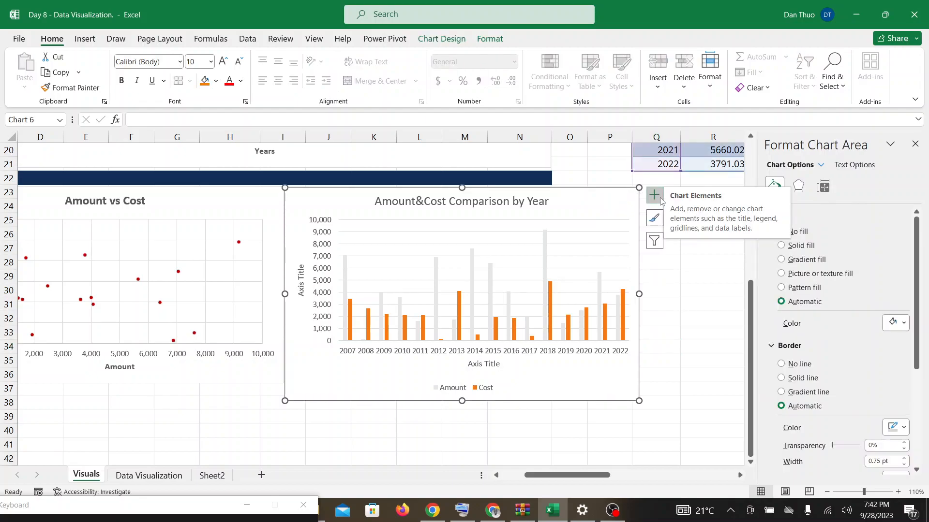
click(656, 196)
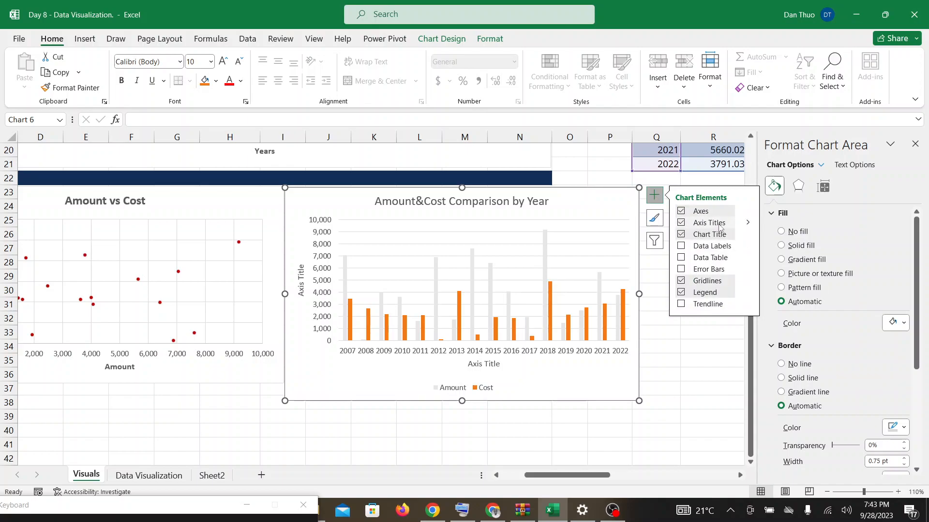
click(696, 378)
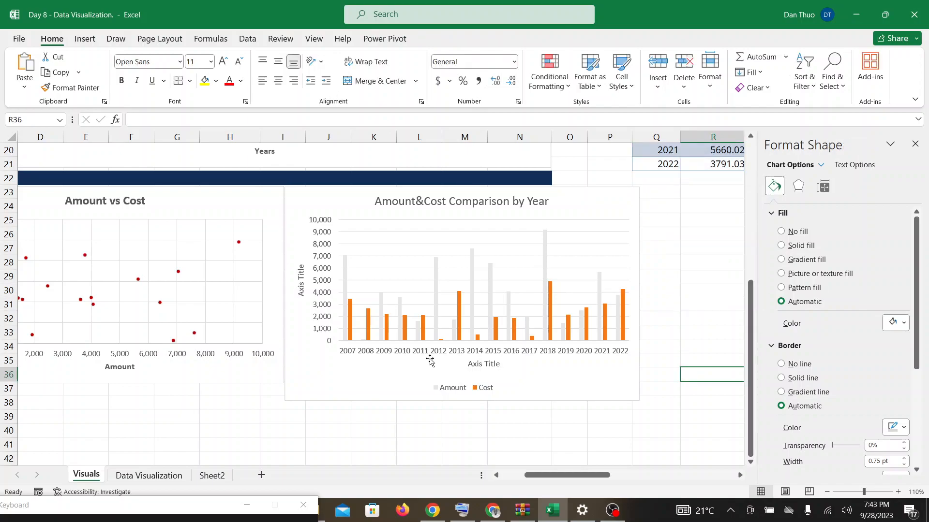
Replace the horizontal axis title of the Amount&Cost Comparison by Year chart with "Years"
click(478, 364)
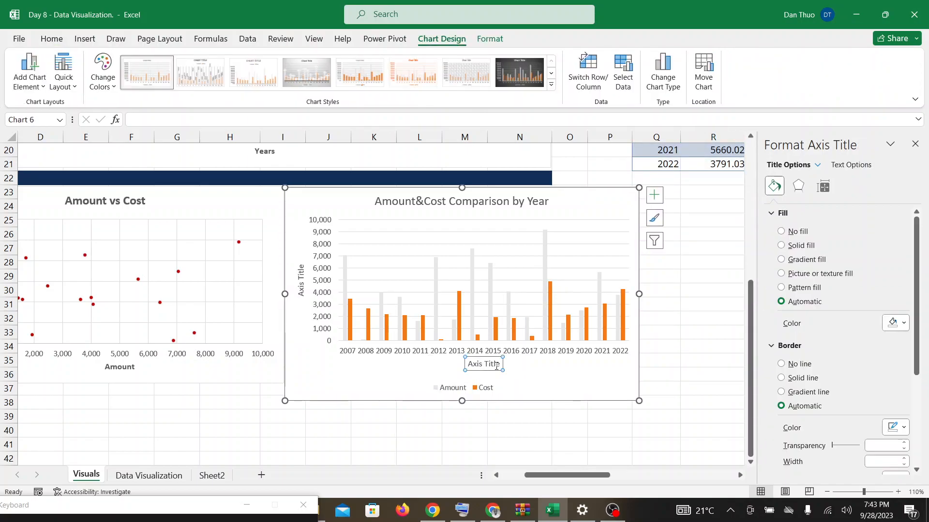
click(499, 365)
key(BackSpace)
key(BackSpace)
key(BackSpace)
key(BackSpace)
key(BackSpace)
key(BackSpace)
key(BackSpace)
key(BackSpace)
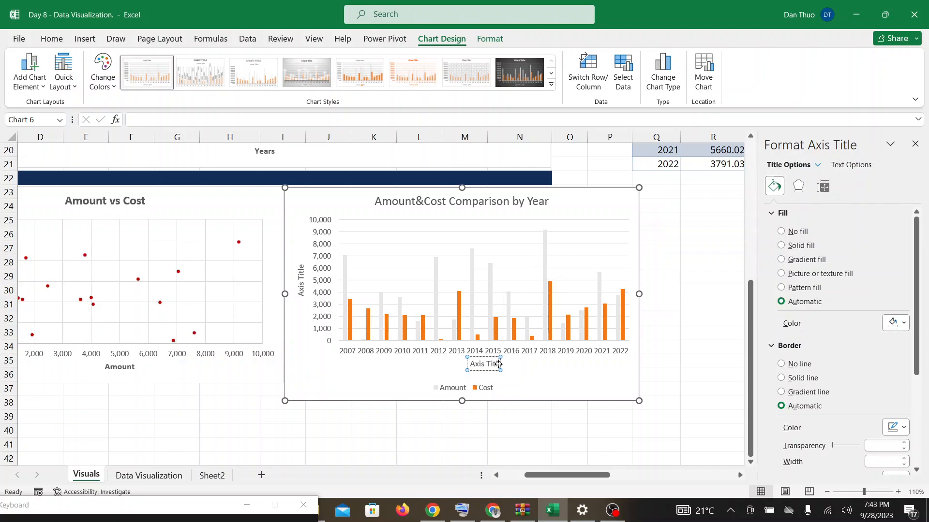
key(BackSpace)
key(BackSpace)
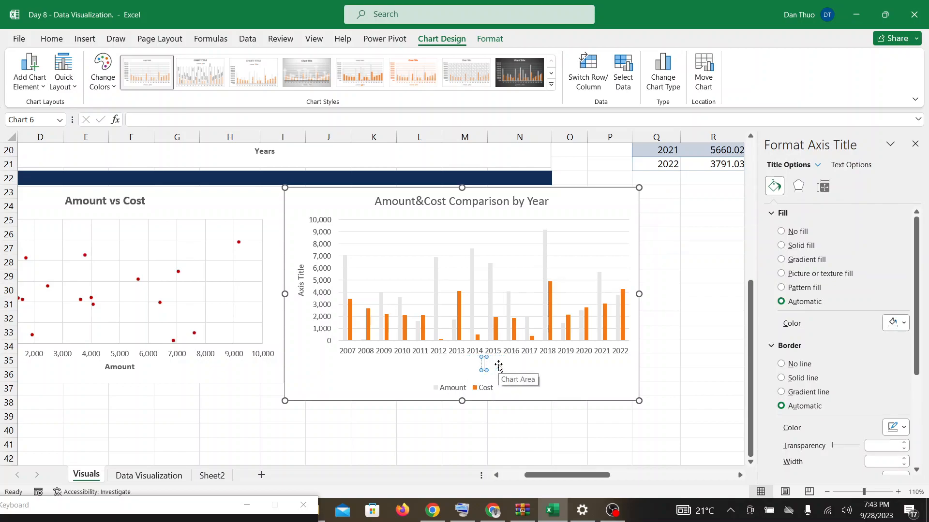
text(Years)
Replace the vertical axis title of the Amount&Cost Comparison by Year chart with "amount" and deselect the chart
click(301, 269)
click(301, 269)
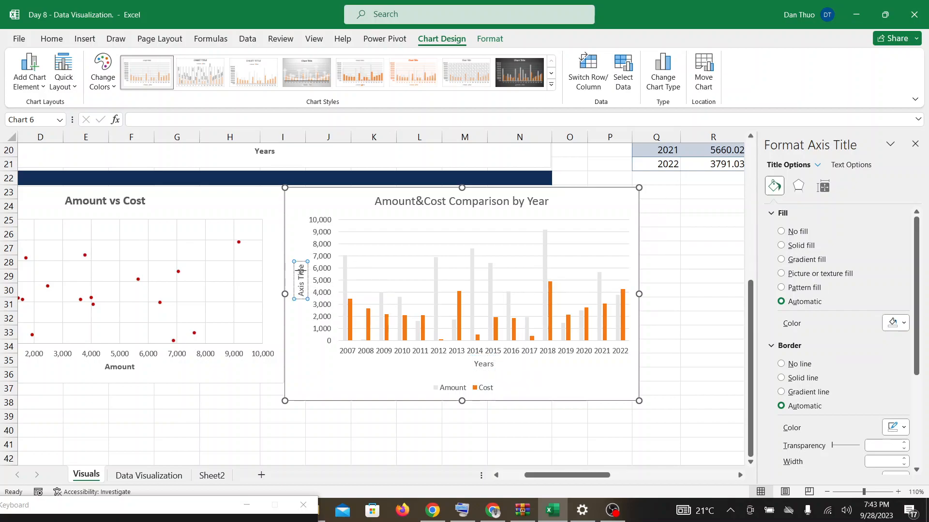
key(BackSpace)
key(BackSpace)
key(BackSpace)
key(BackSpace)
key(BackSpace)
key(BackSpace)
key(BackSpace)
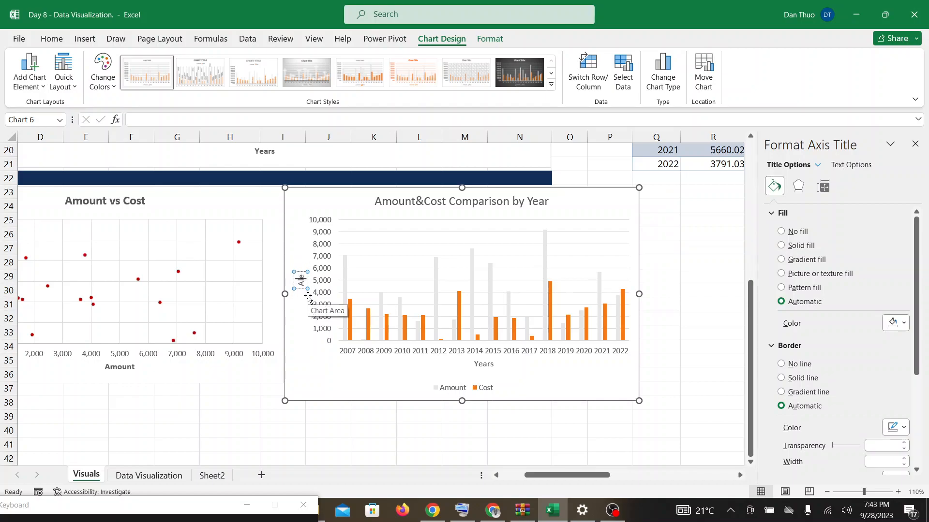
key(BackSpace)
key(BackSpace)
key(BackSpace)
text(ount)
click(550, 424)
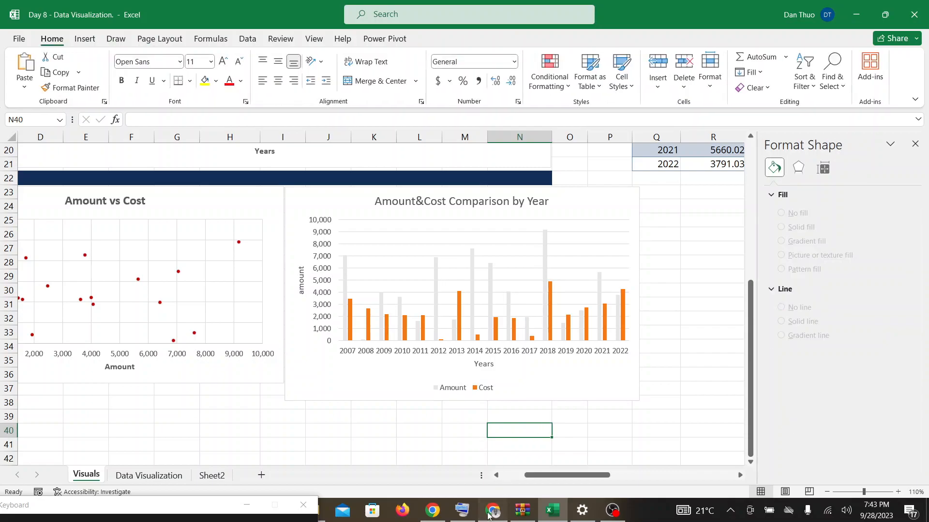
Switch repeatedly to the Google Meet call to check for participants' responses, returning to the Visuals sheet in Excel each time
click(491, 511)
click(552, 513)
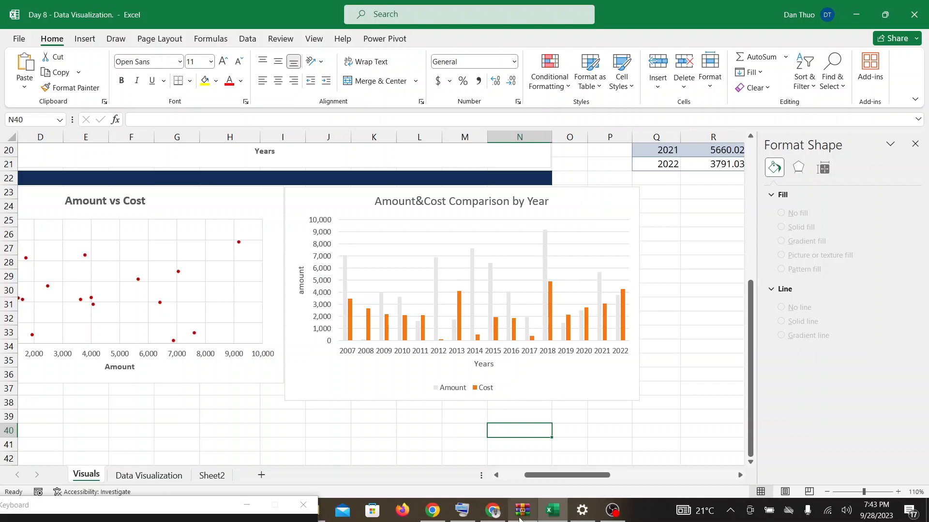
click(499, 516)
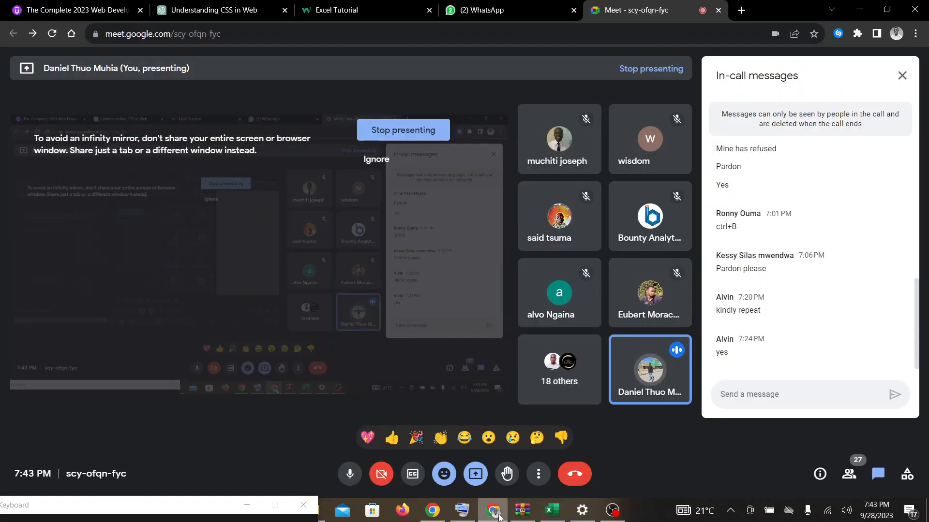
click(553, 510)
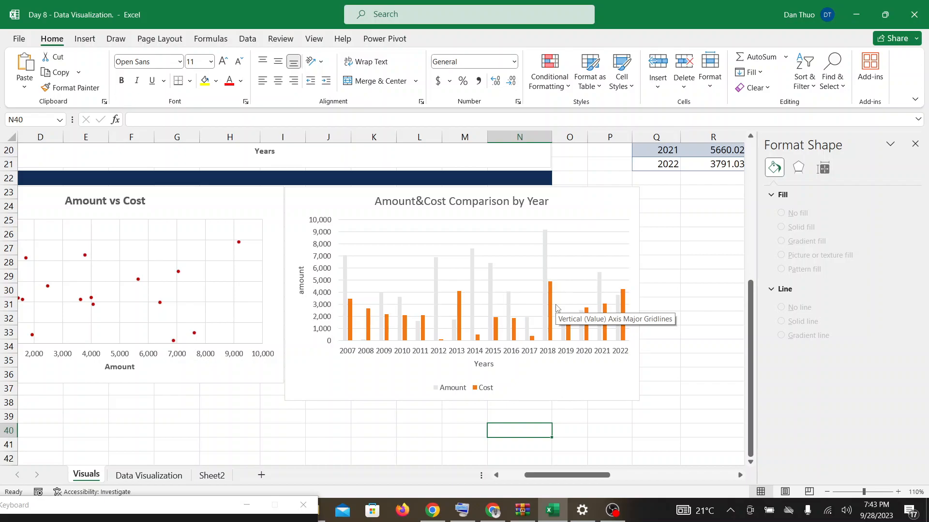
click(494, 515)
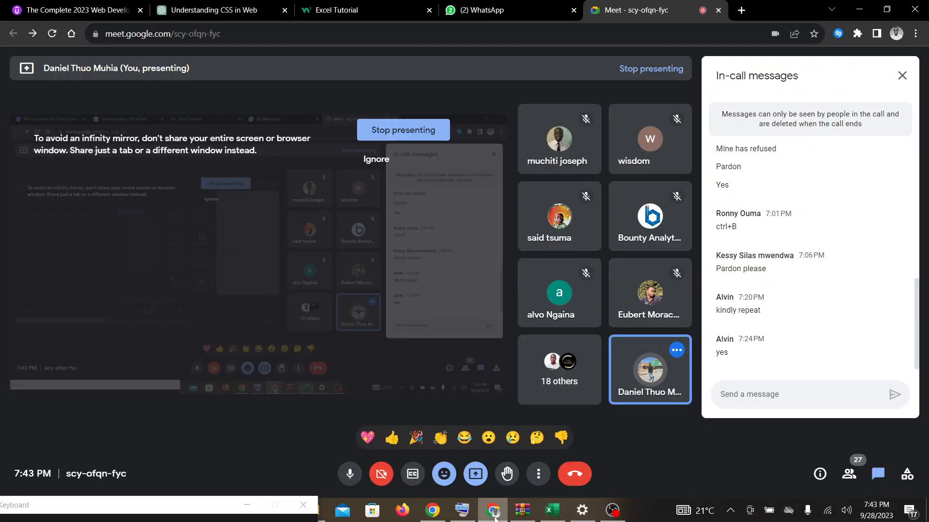
click(560, 517)
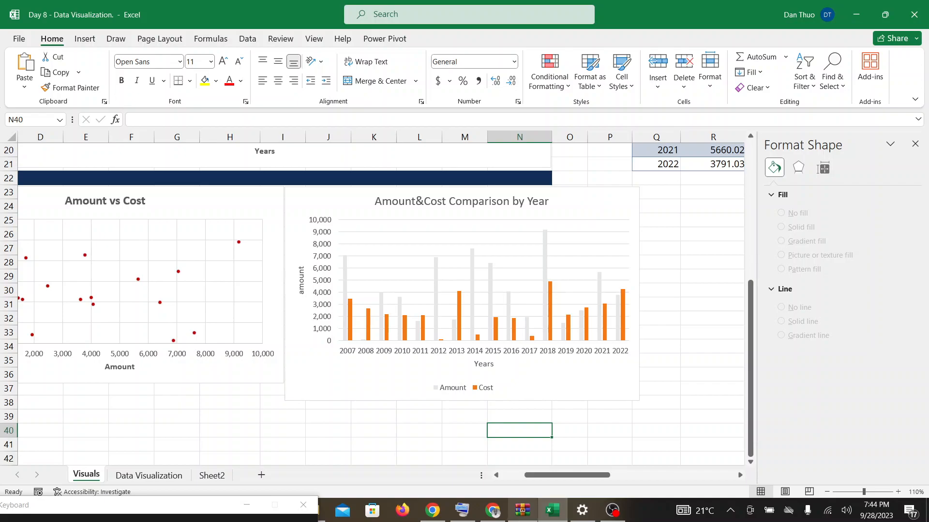
click(494, 516)
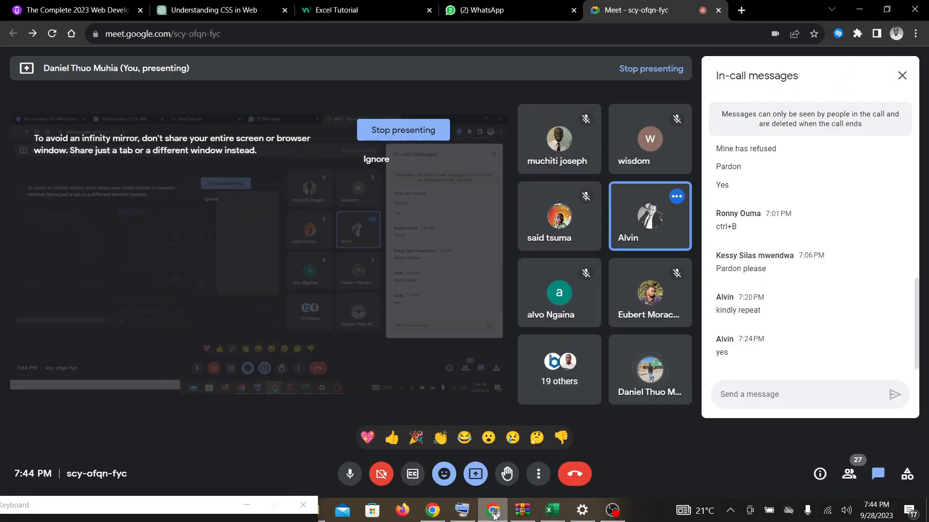
click(556, 517)
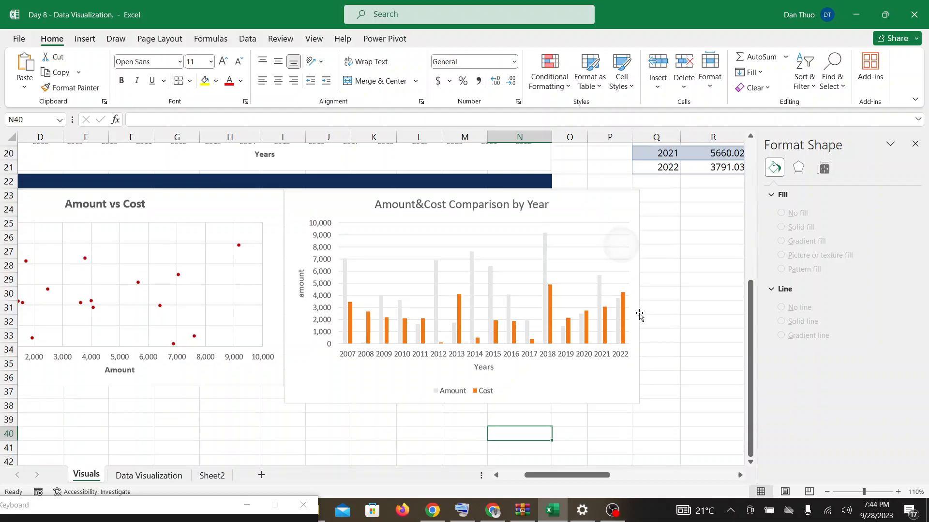
Extend the column chart's vertical axis title to read "amount and Cost" and deselect the chart
scroll(639, 315, up, 5)
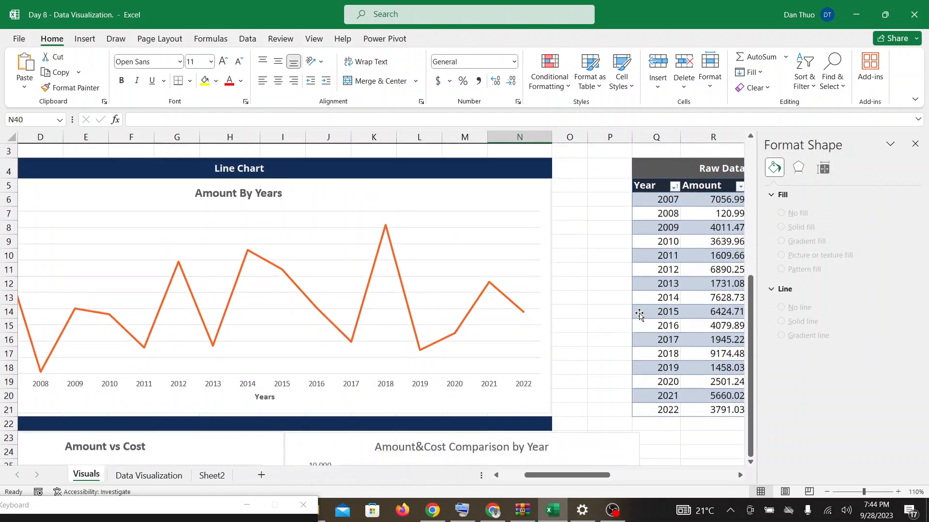
scroll(639, 315, down, 6)
scroll(639, 315, up, 1)
scroll(639, 315, down, 1)
scroll(639, 314, up, 1)
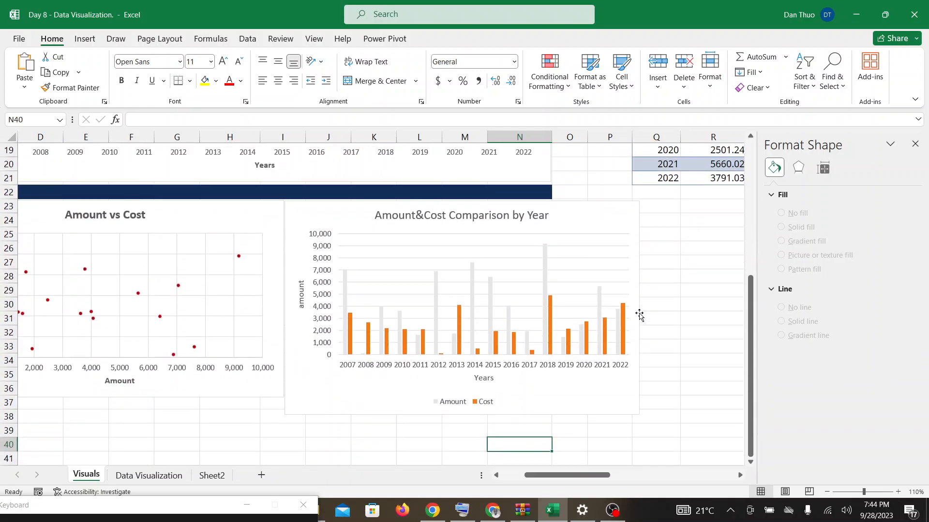
click(300, 288)
click(301, 286)
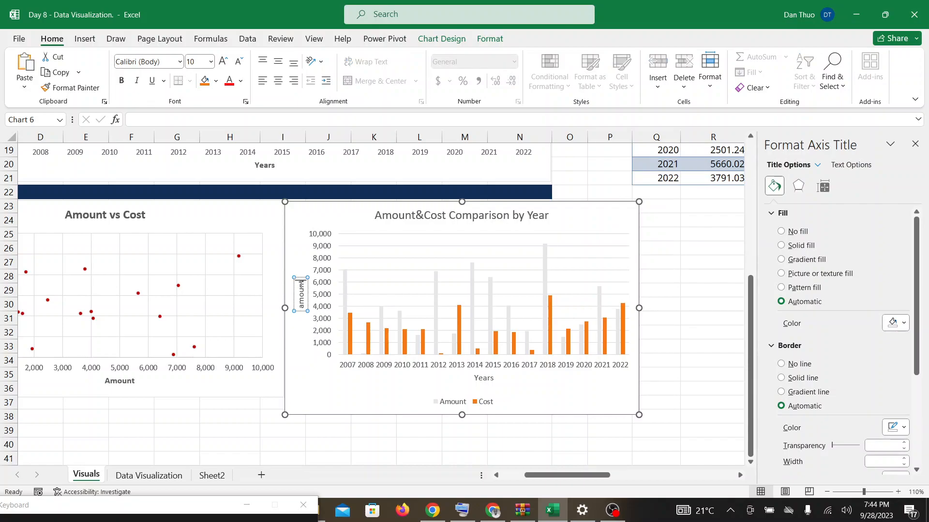
text(and)
key(BackSpace)
key(BackSpace)
key(BackSpace)
key(BackSpace)
text(and Cost)
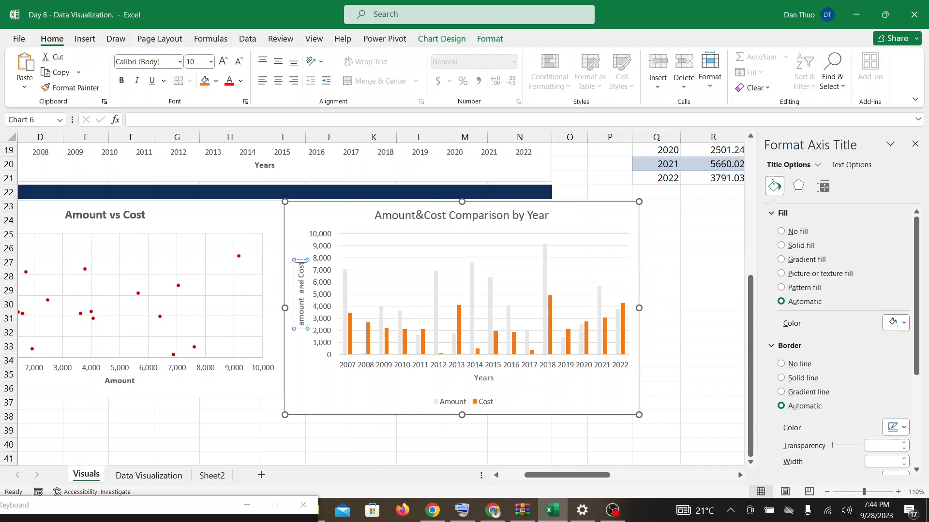
click(468, 432)
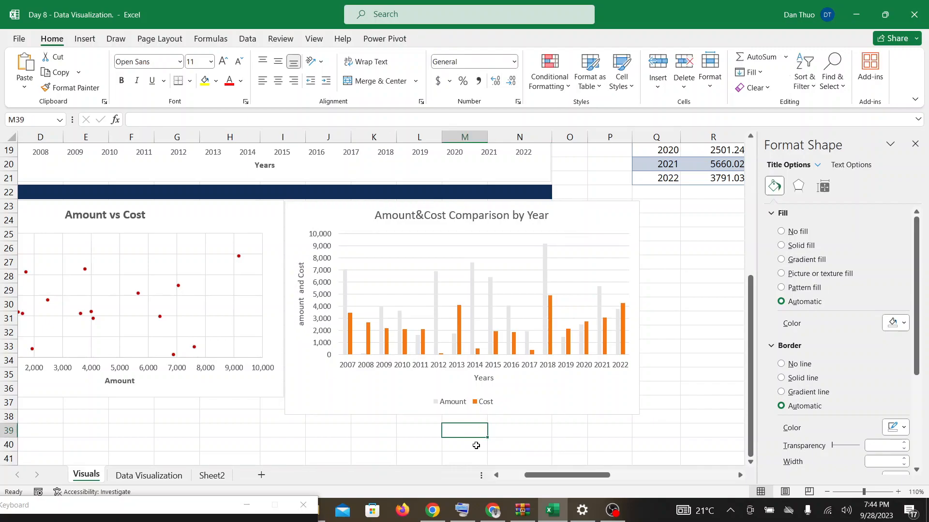
Check the Google Meet call for feedback on the retitled column chart, switching back to Excel between checks to review the chart
click(494, 510)
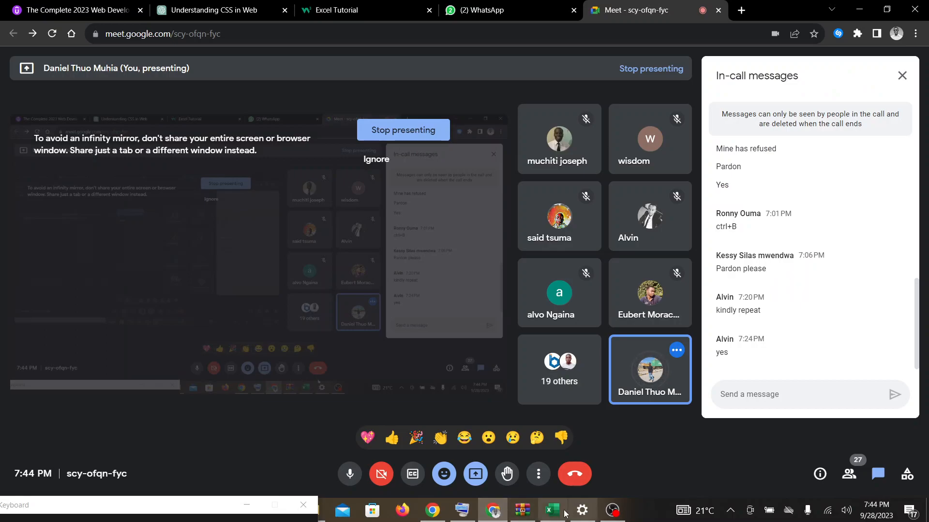
click(548, 517)
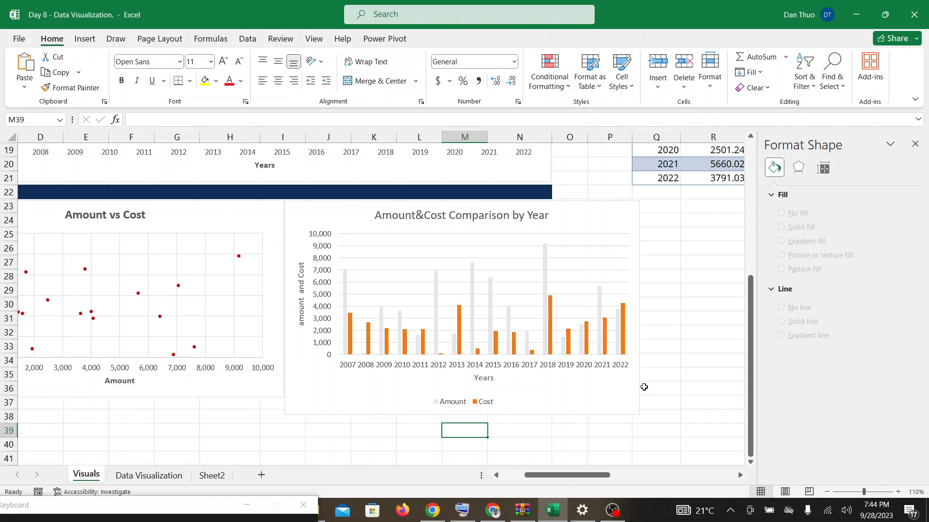
scroll(644, 387, up, 1)
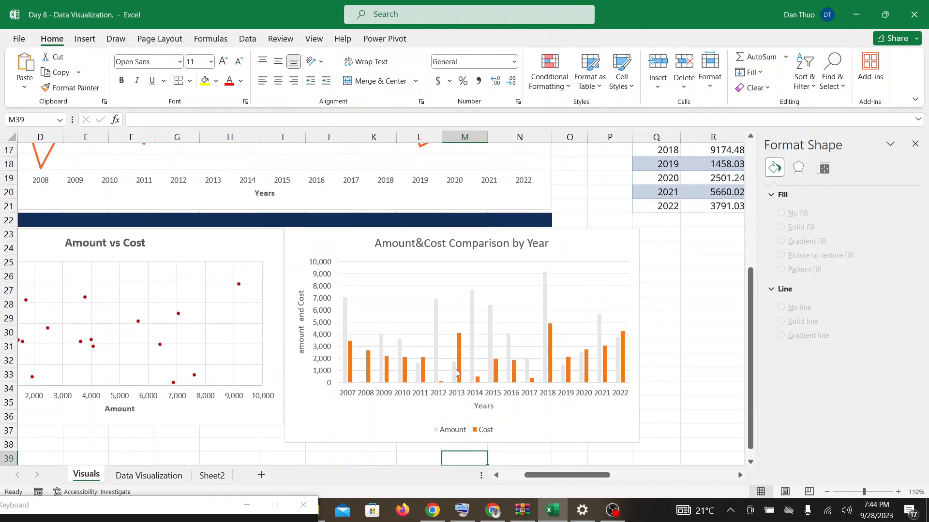
click(493, 510)
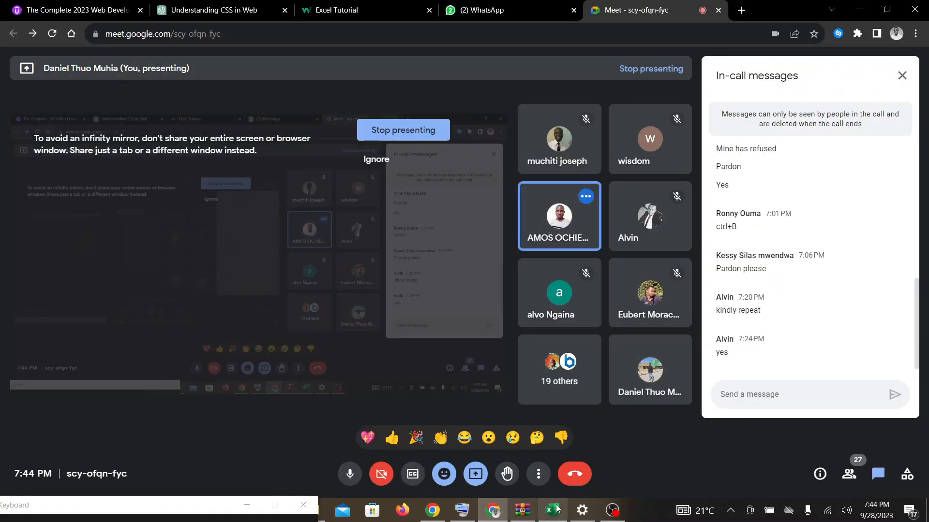
click(553, 510)
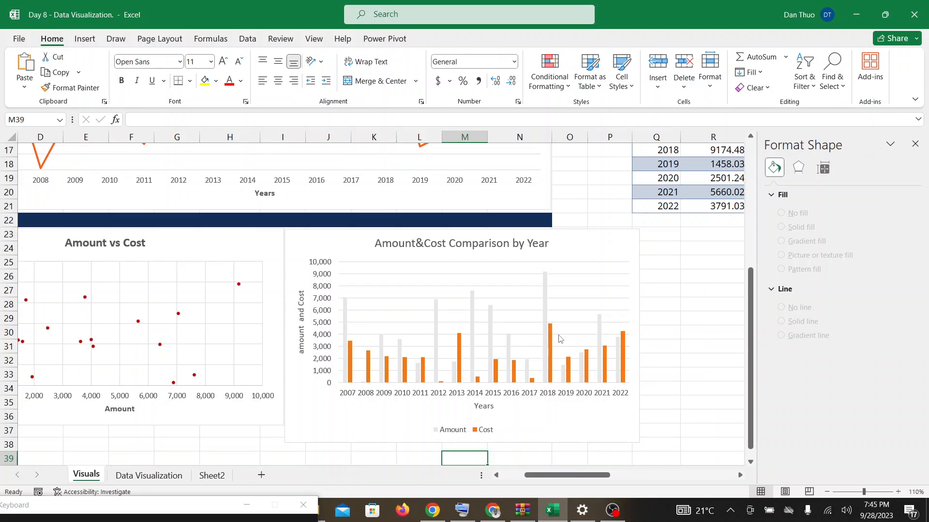
click(493, 511)
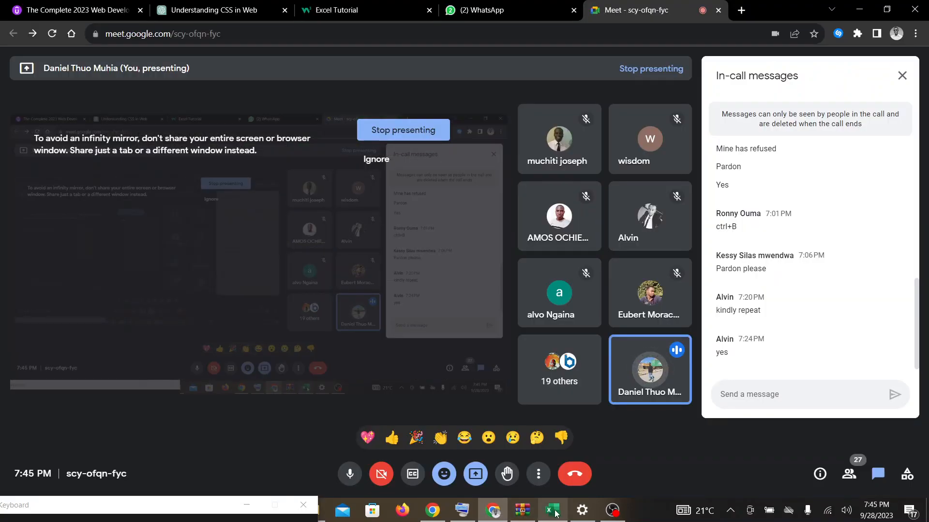
mouse_move(555, 513)
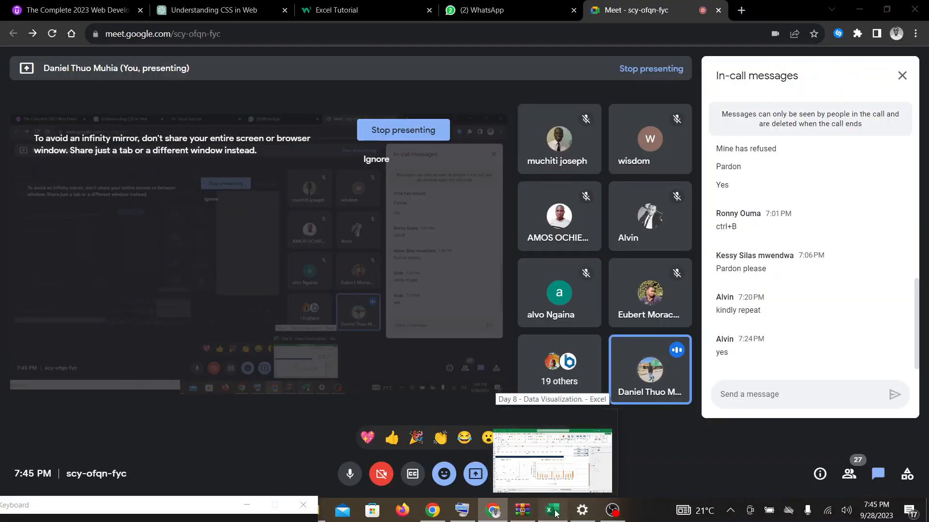
click(555, 513)
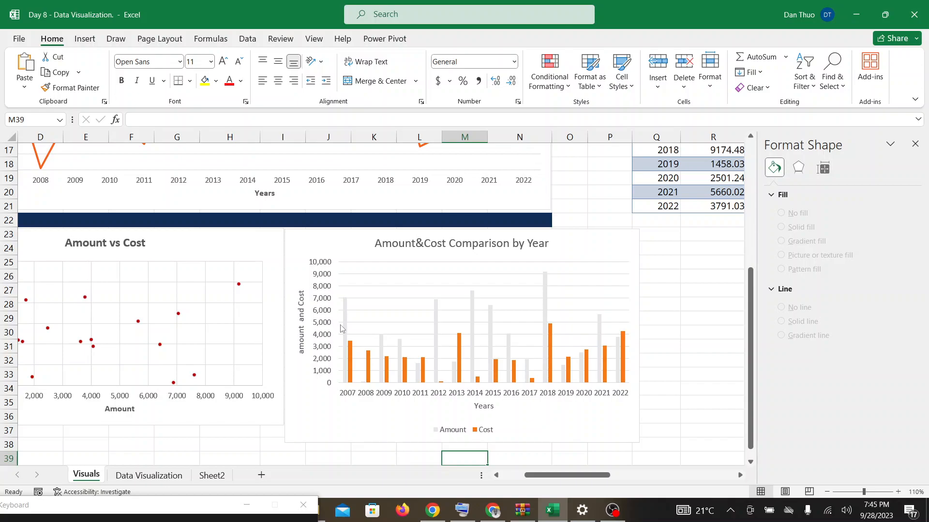
click(492, 510)
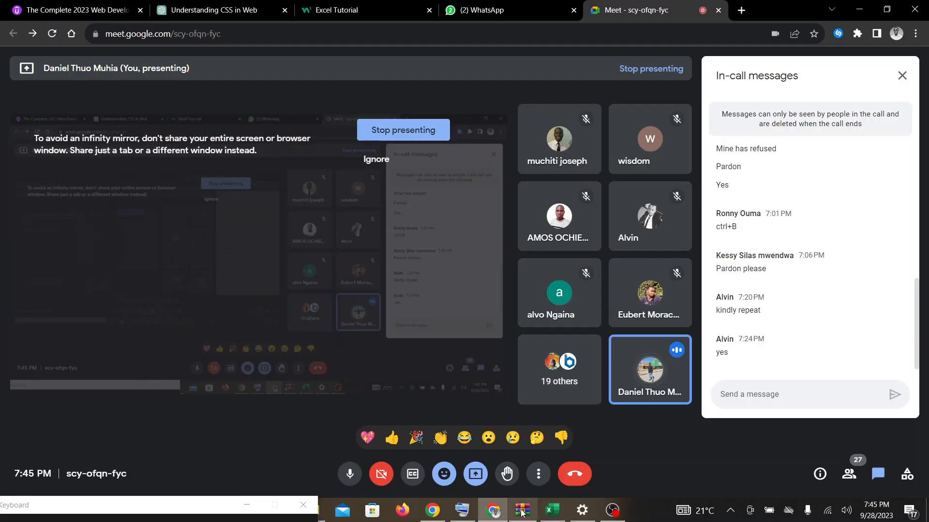
mouse_move(552, 519)
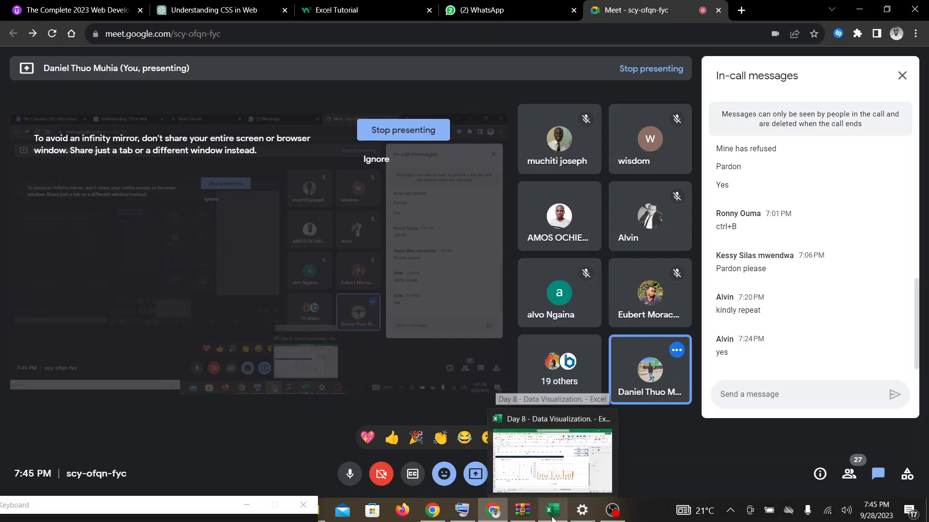
click(552, 519)
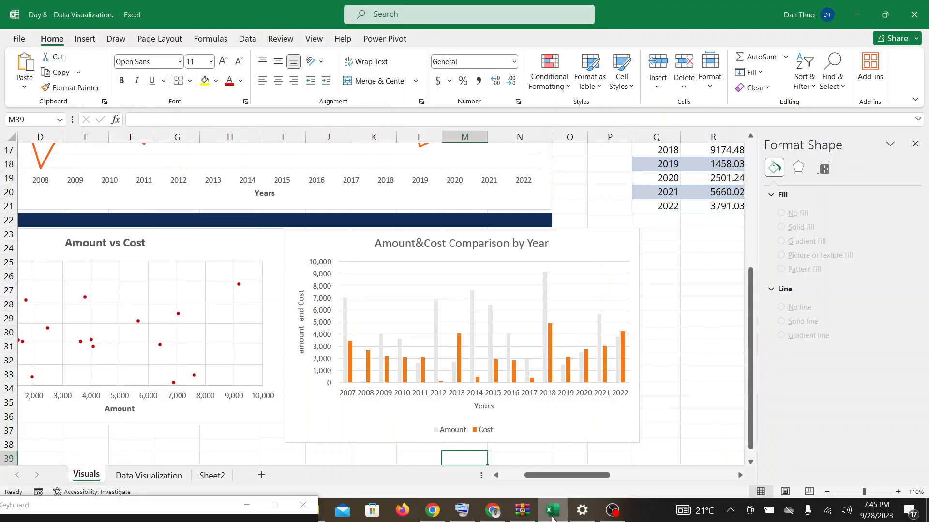
click(343, 315)
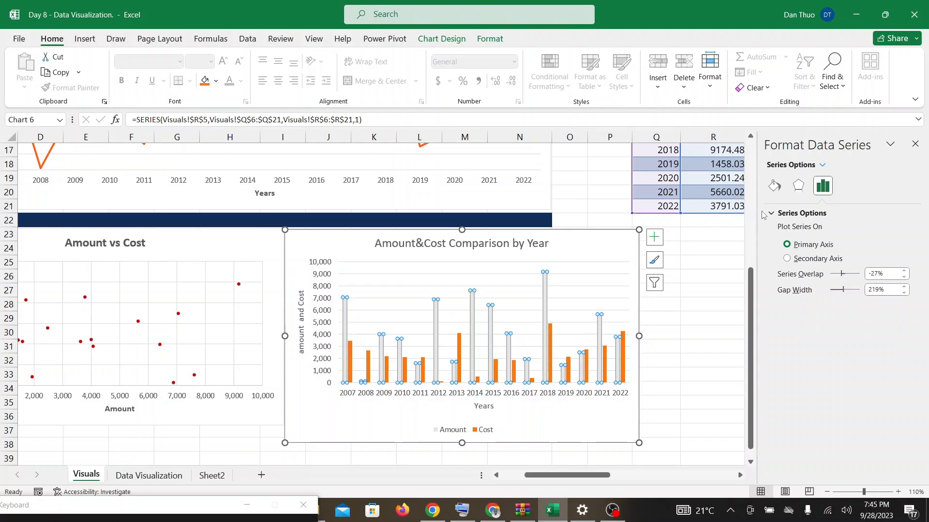
click(775, 187)
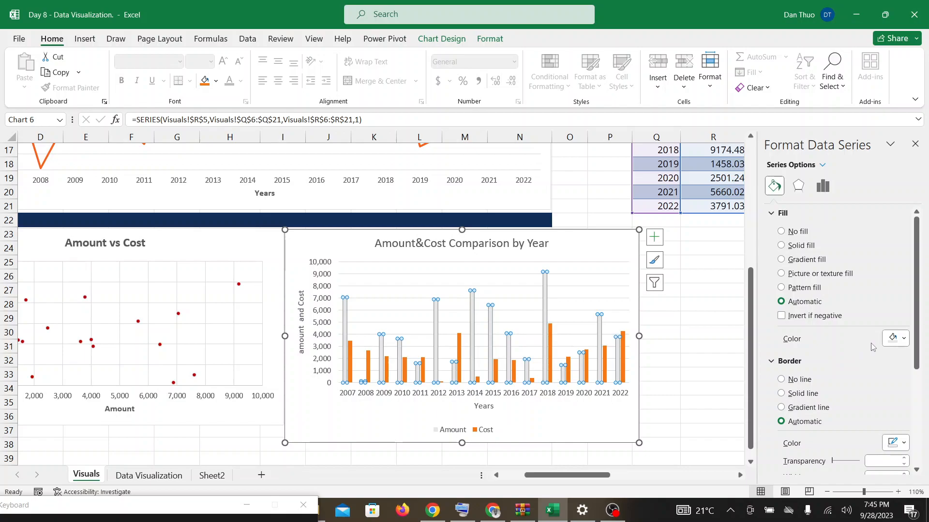
click(895, 339)
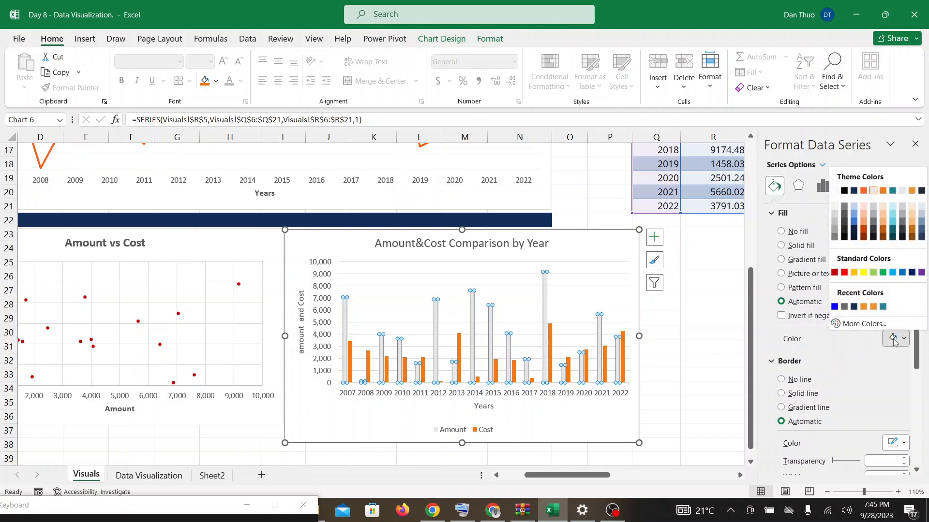
click(722, 296)
click(720, 292)
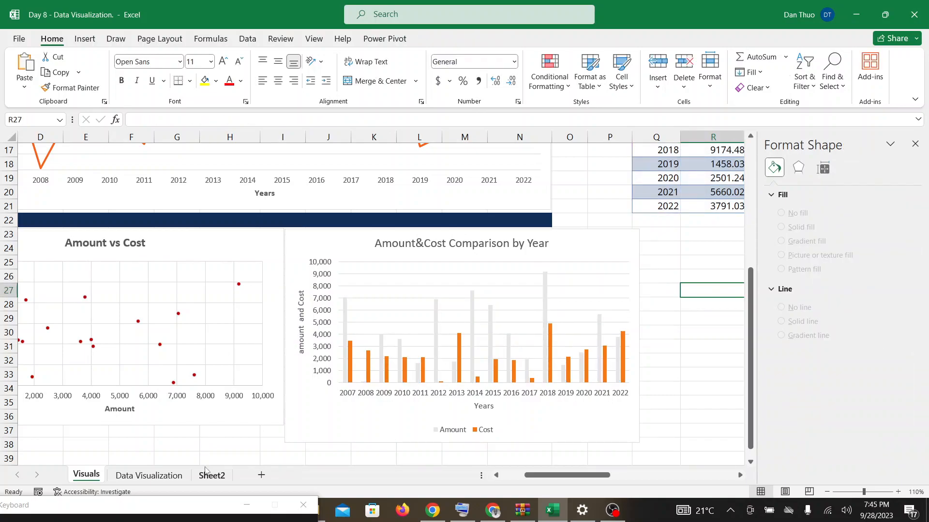
Check the Google Meet call, return to the Excel workbook, and examine the Amount By Years line chart and the Amount&Cost Comparison by Year chart
click(492, 511)
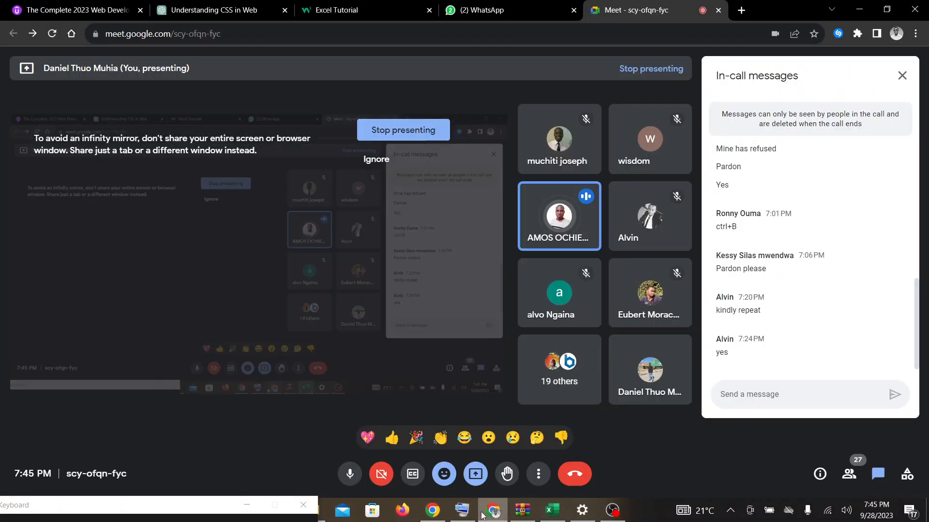
click(552, 511)
mouse_move(343, 350)
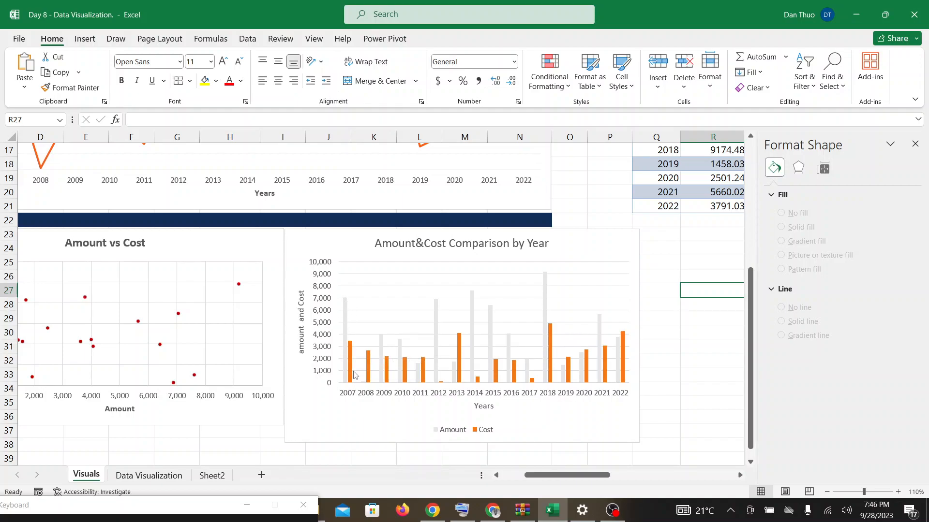
mouse_move(354, 373)
scroll(354, 374, up, 2)
scroll(354, 373, down, 2)
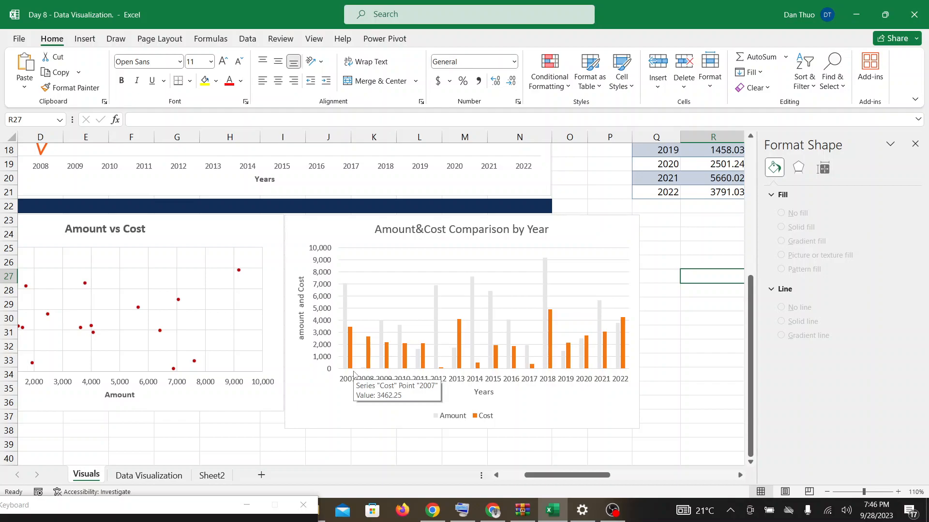
scroll(354, 374, up, 4)
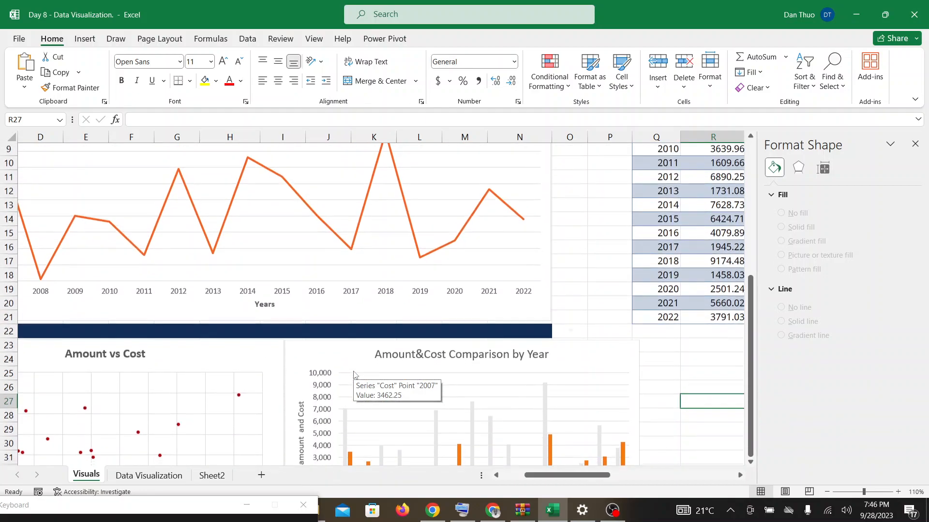
scroll(354, 374, up, 1)
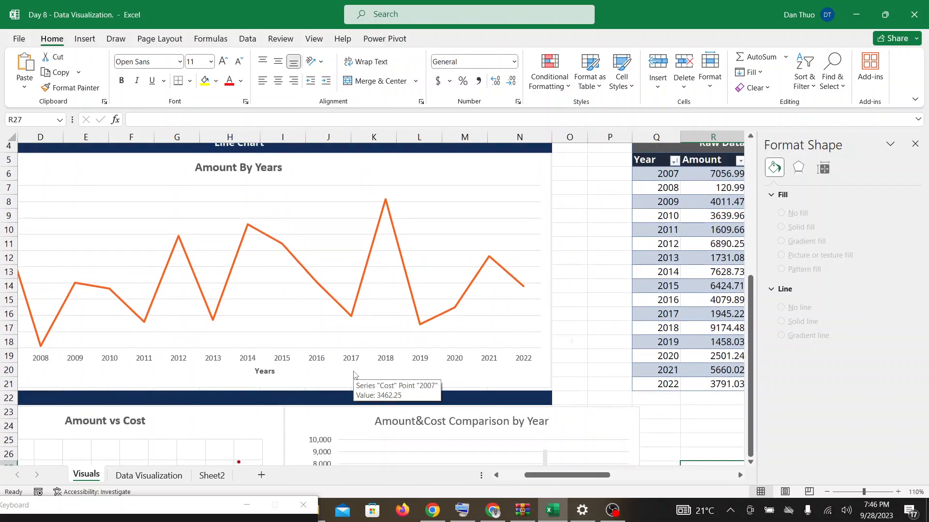
scroll(354, 373, up, 1)
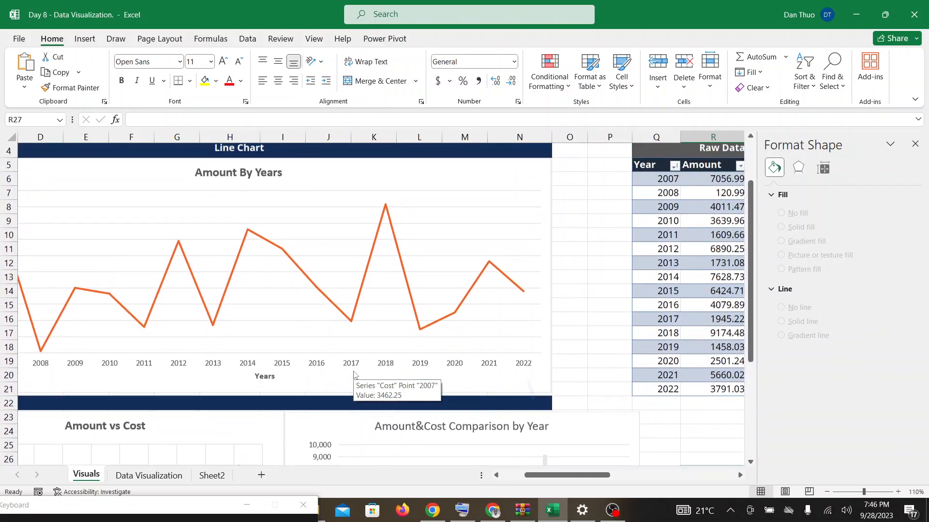
scroll(354, 374, down, 3)
scroll(353, 374, up, 3)
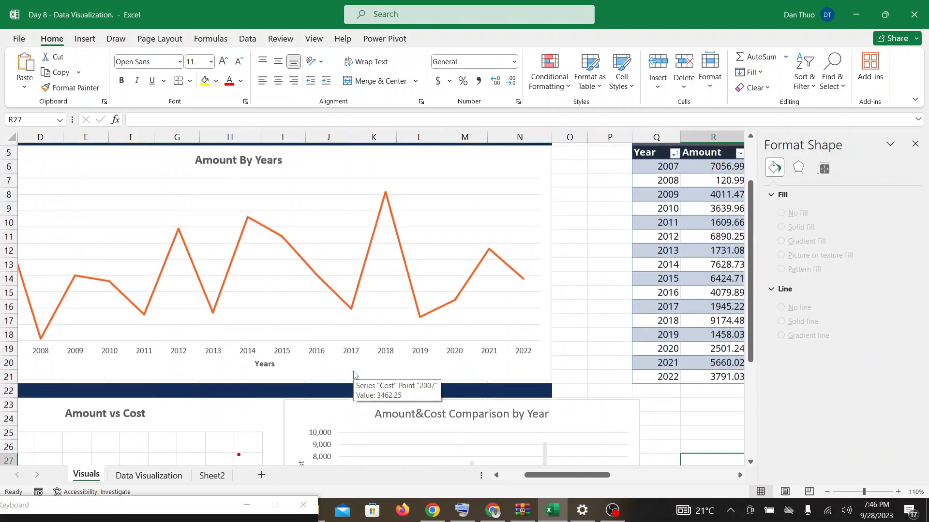
scroll(355, 374, down, 4)
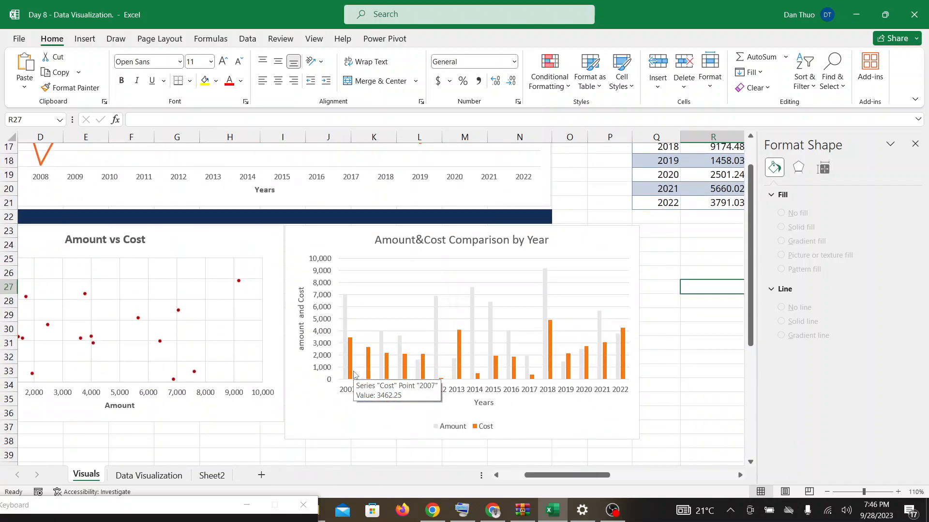
Close the formatting pane and move the plot area of the Amount By Years line chart slightly upward
click(344, 330)
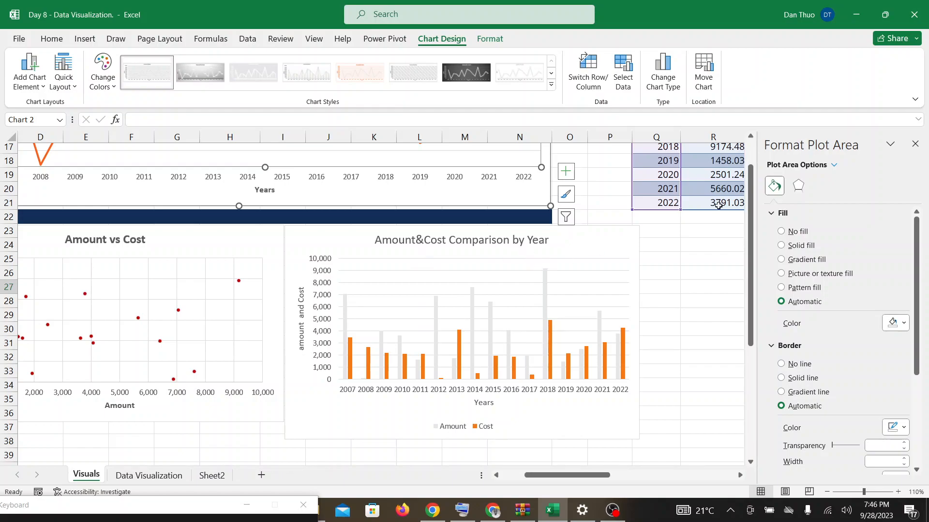
click(914, 143)
drag(435, 285, 430, 258)
scroll(464, 300, down, 5)
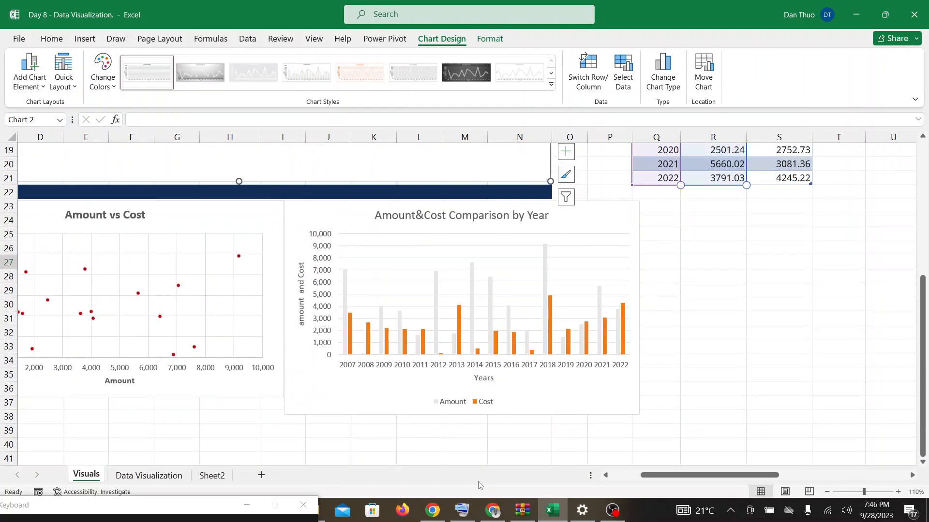
Fill the Amount columns in the Amount&Cost Comparison by Year chart with the solid orange-red theme colour
click(345, 292)
double_click(345, 292)
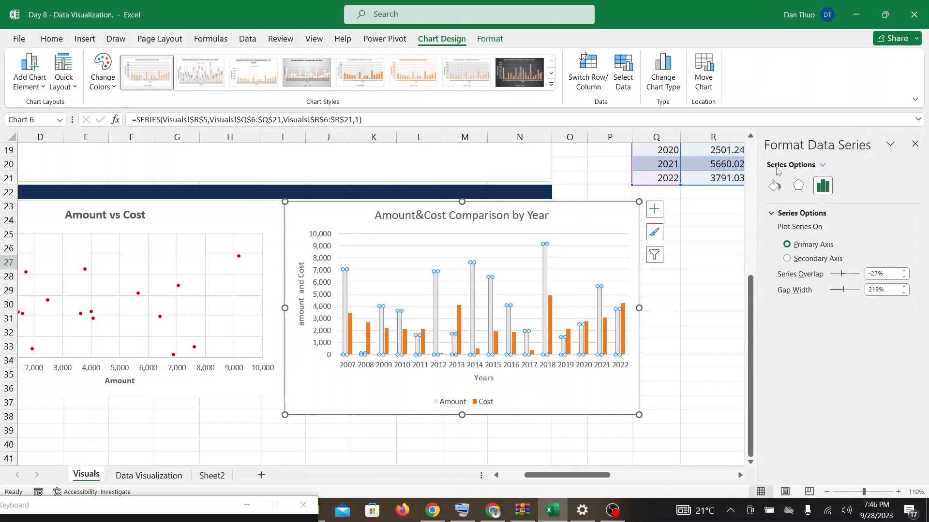
click(774, 185)
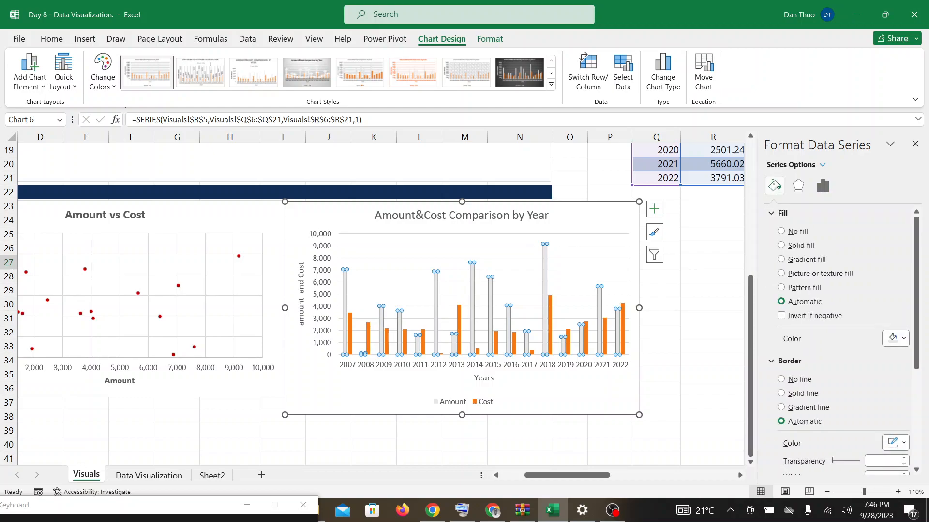
click(899, 339)
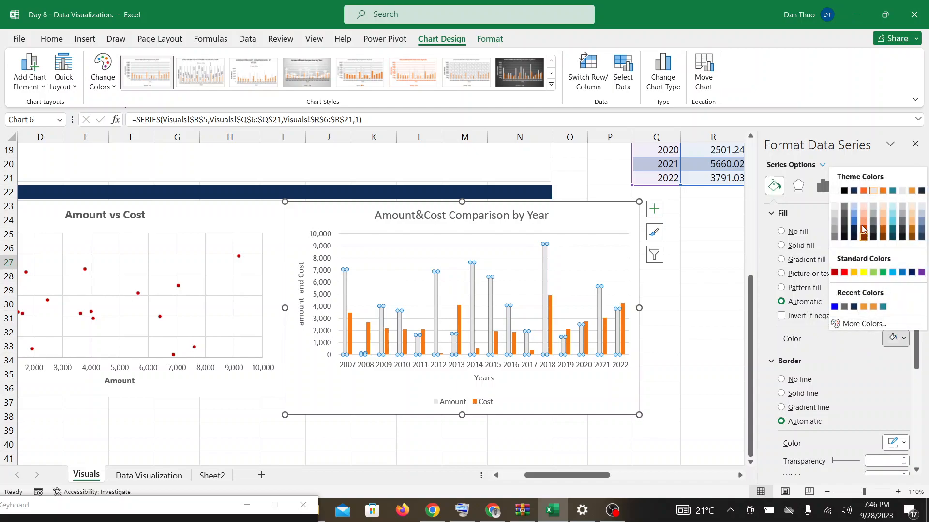
click(864, 191)
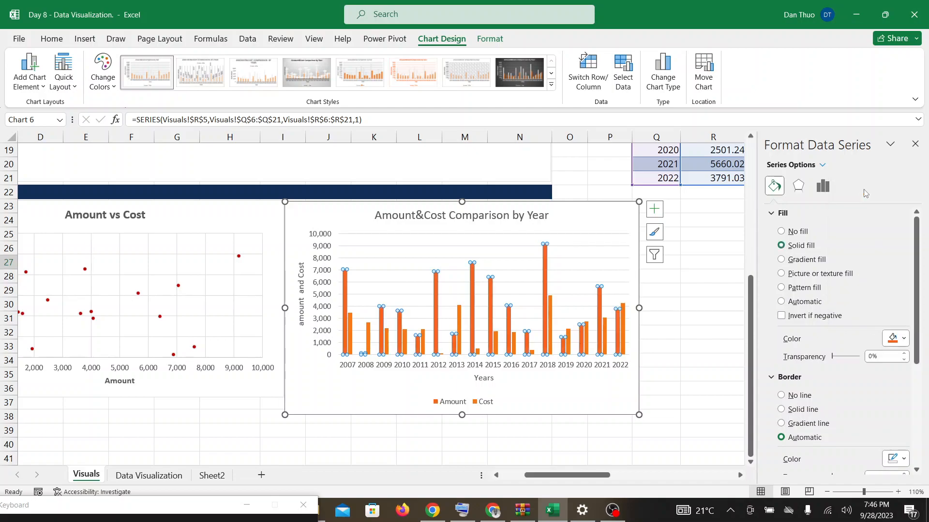
click(679, 403)
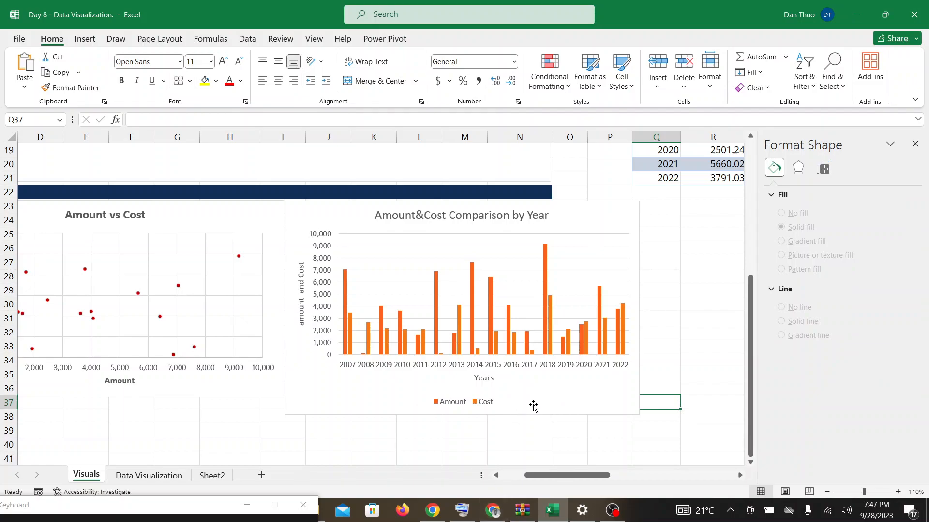
Check the Google Meet call for participants' questions and return to the Excel workbook
click(494, 511)
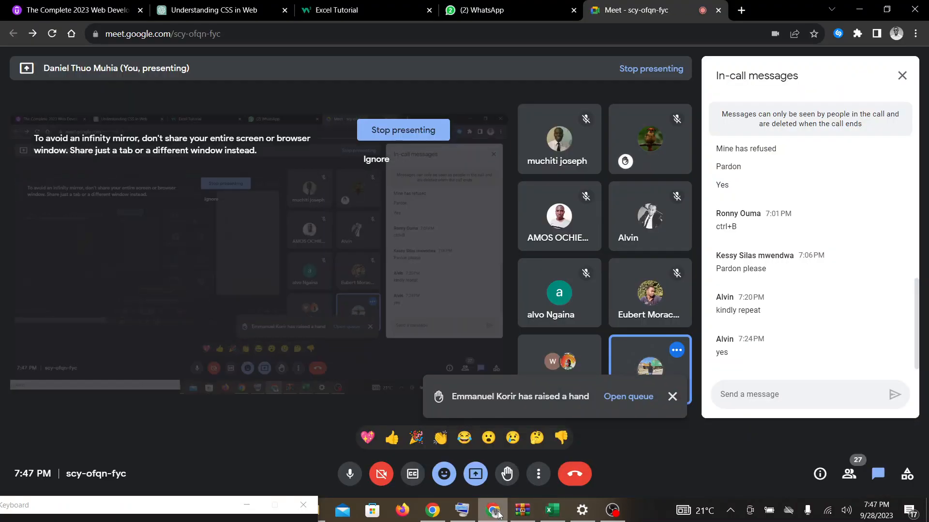
click(559, 511)
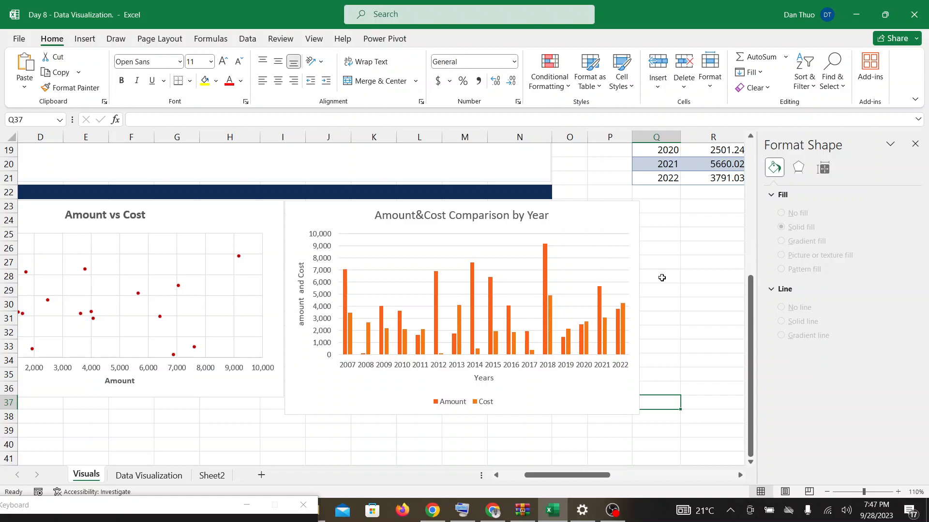
click(488, 516)
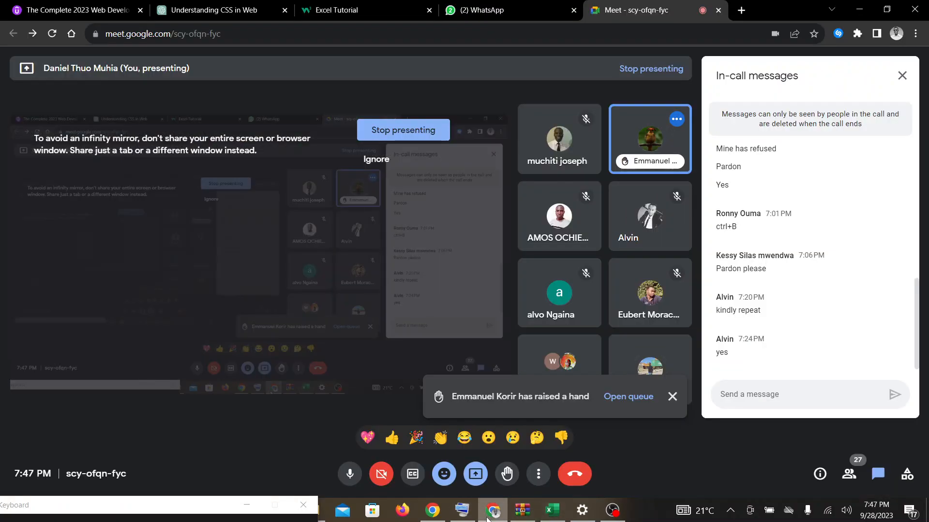
click(552, 511)
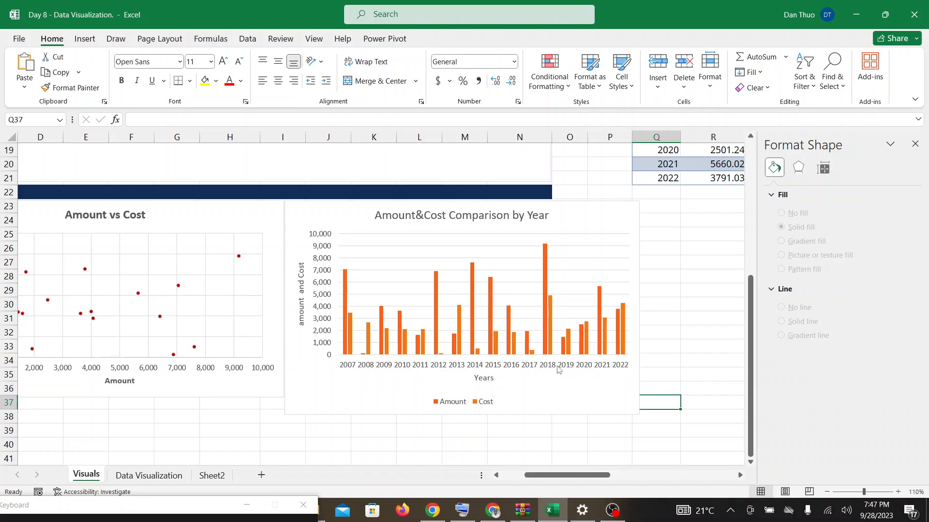
click(492, 510)
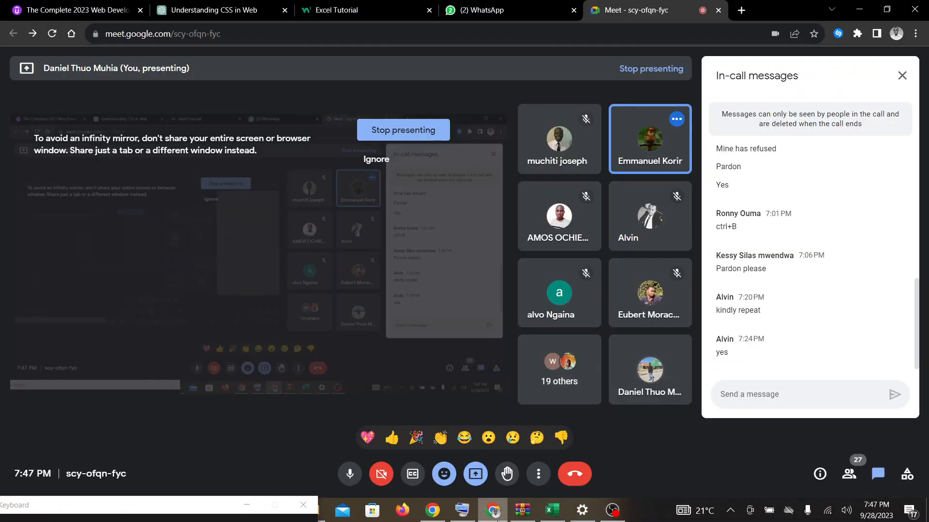
mouse_move(549, 512)
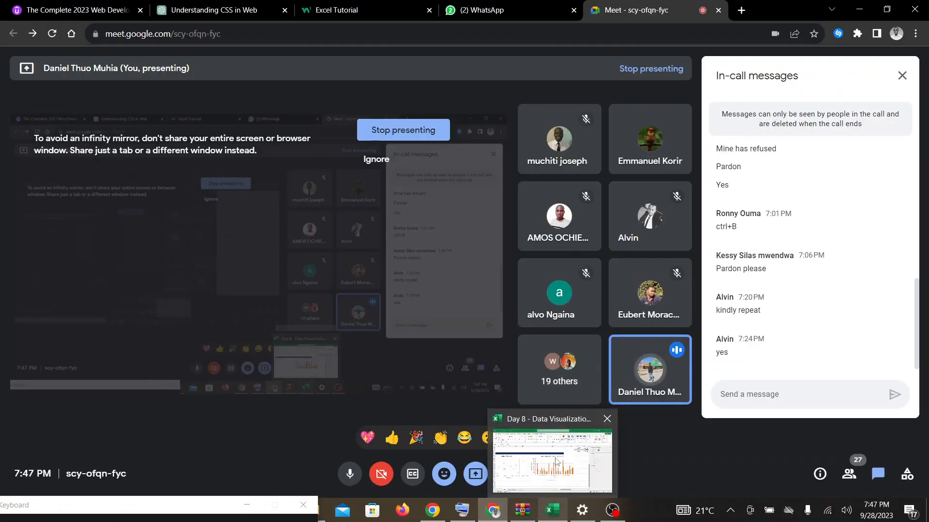
click(508, 415)
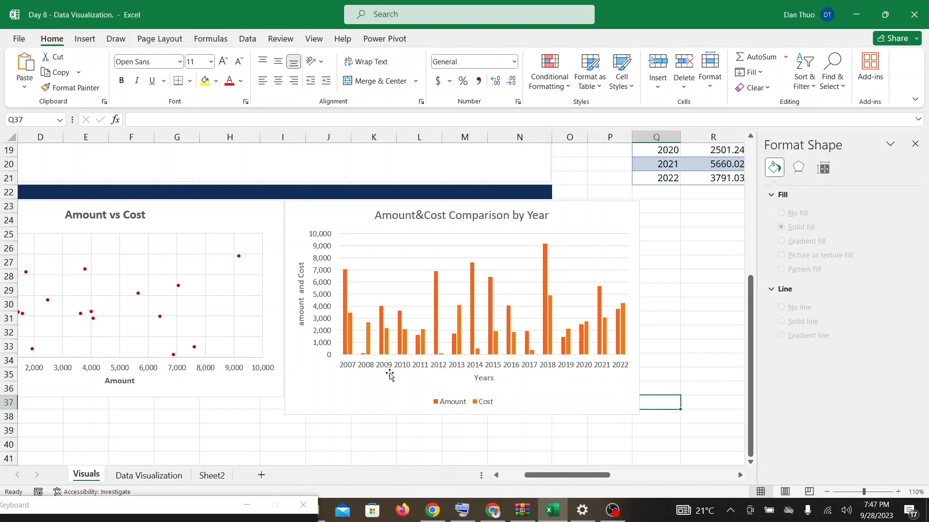
Fill the Cost columns in the Amount&Cost Comparison by Year chart with the dark navy theme colour
mouse_move(353, 333)
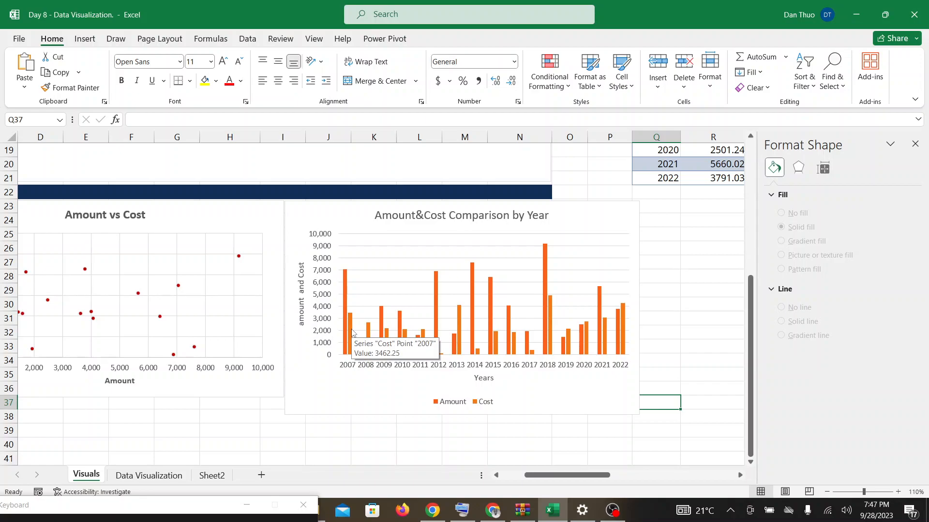
scroll(352, 333, up, 6)
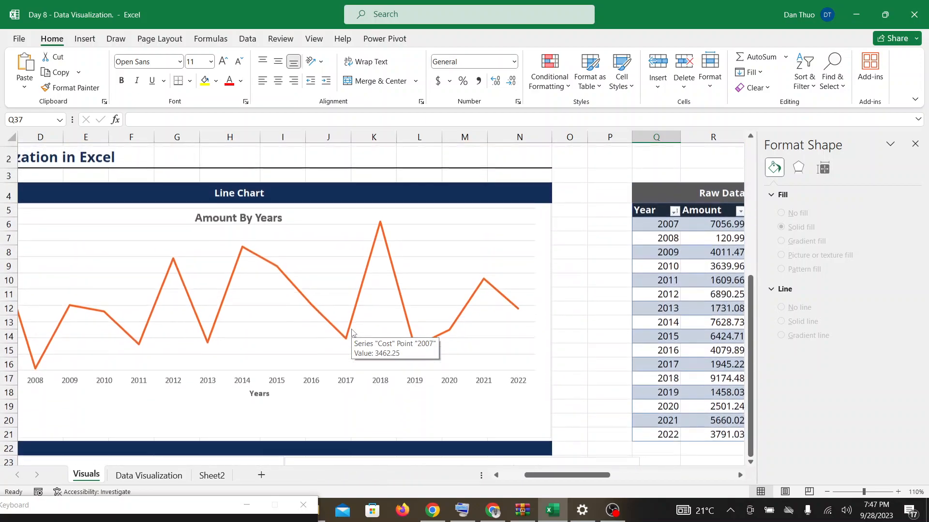
scroll(353, 333, down, 5)
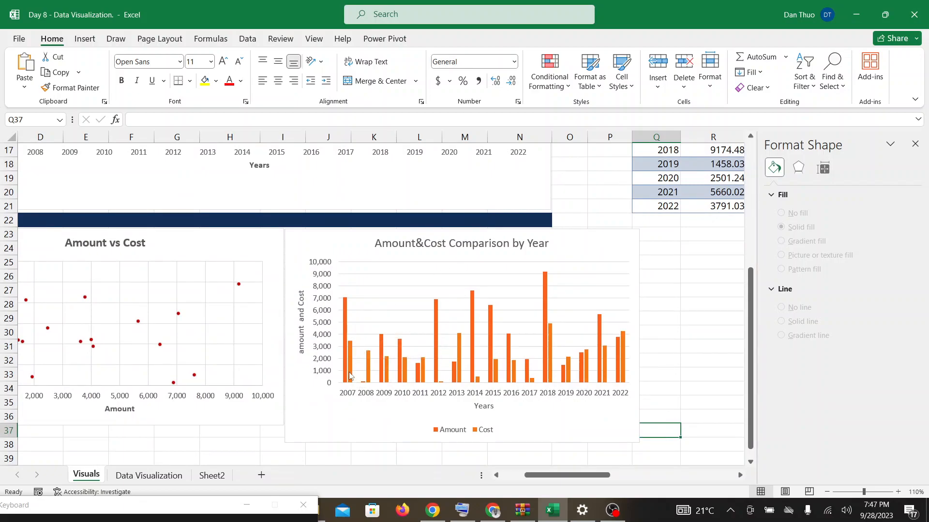
scroll(350, 376, down, 1)
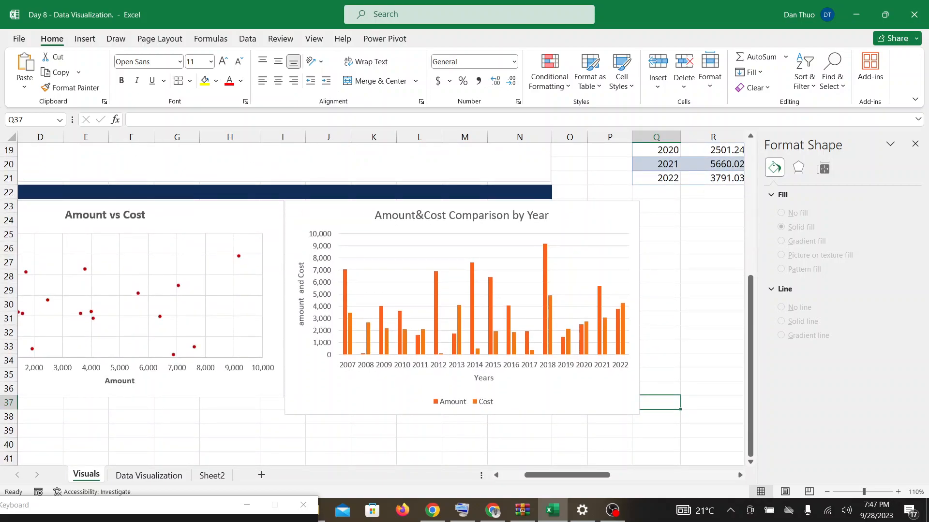
click(349, 345)
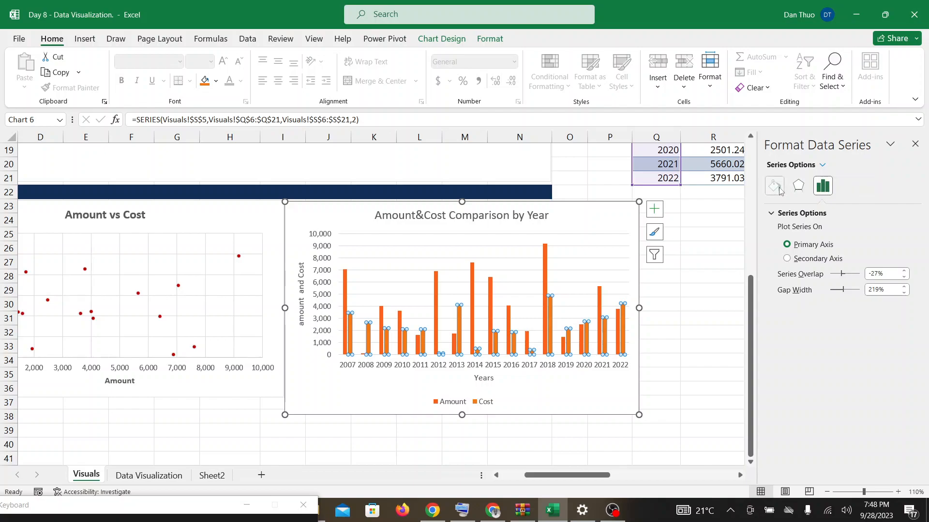
click(779, 189)
click(902, 341)
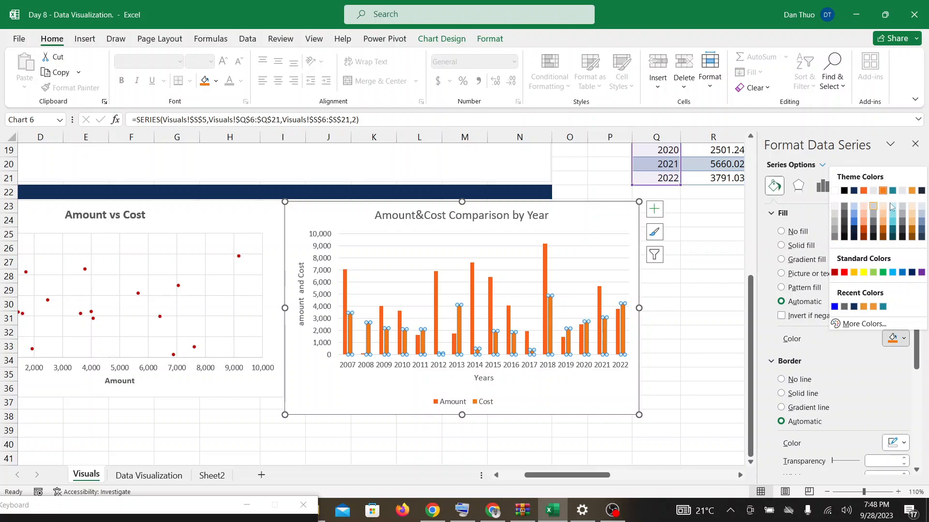
click(922, 191)
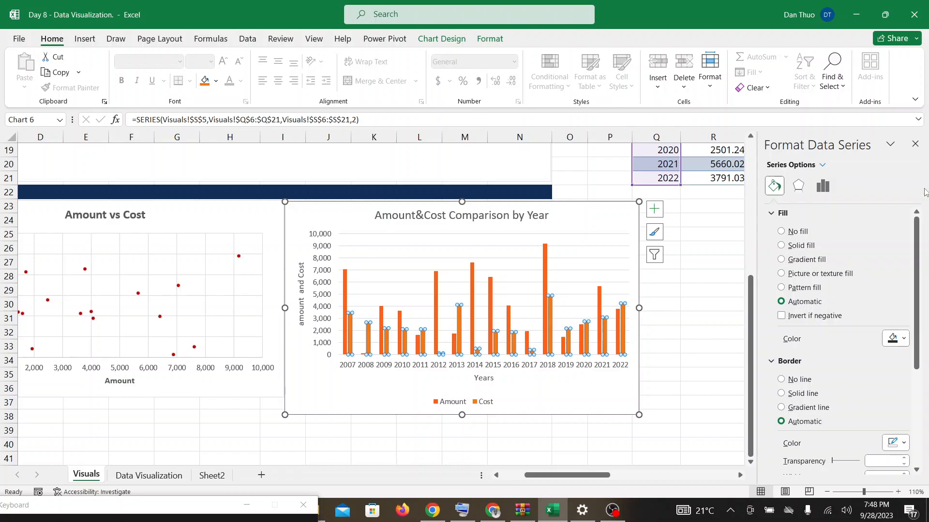
click(721, 313)
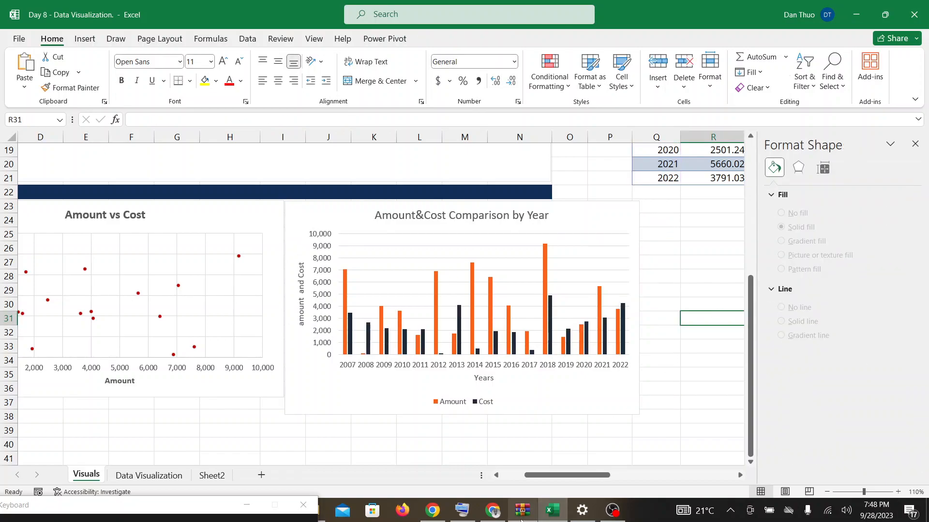
Check the Google Meet call, return to Excel, and review the Amount By Years, Amount vs Cost and Amount&Cost Comparison by Year charts
click(502, 518)
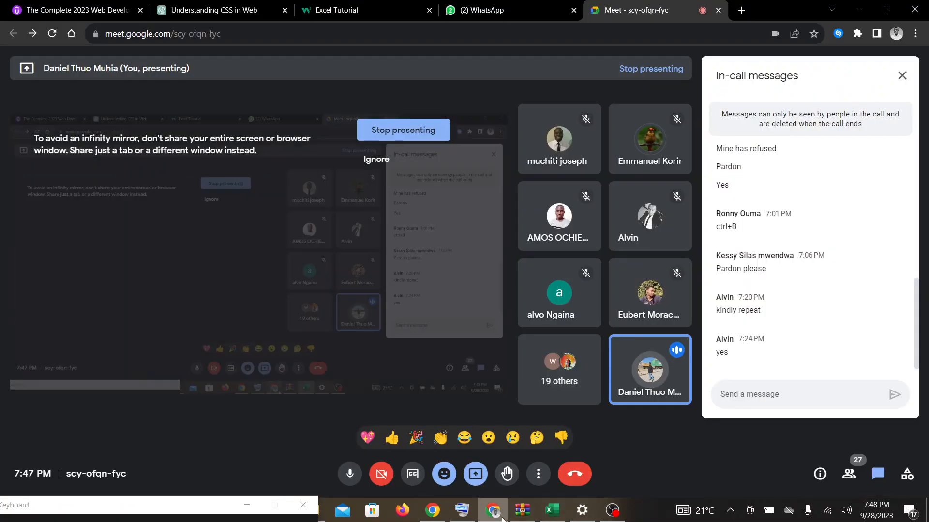
click(553, 510)
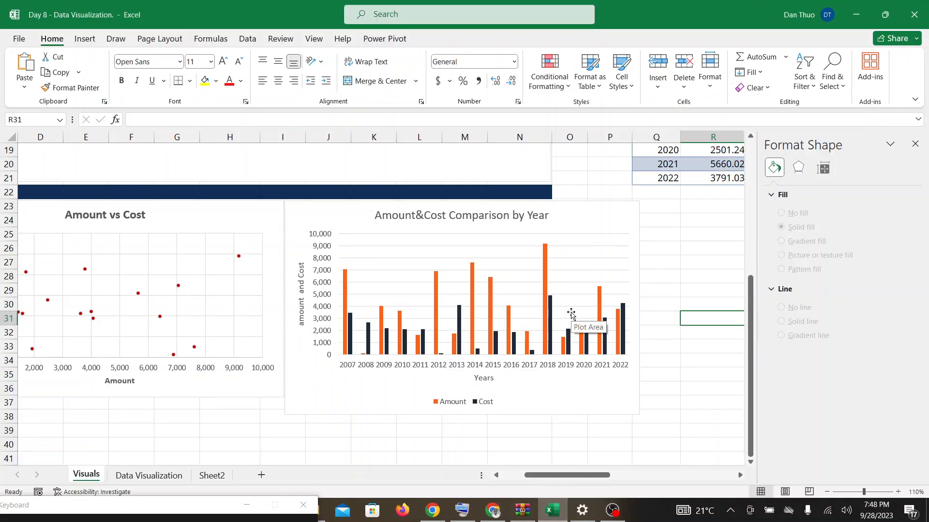
scroll(571, 314, up, 4)
scroll(571, 314, down, 2)
scroll(571, 314, down, 1)
scroll(571, 314, up, 1)
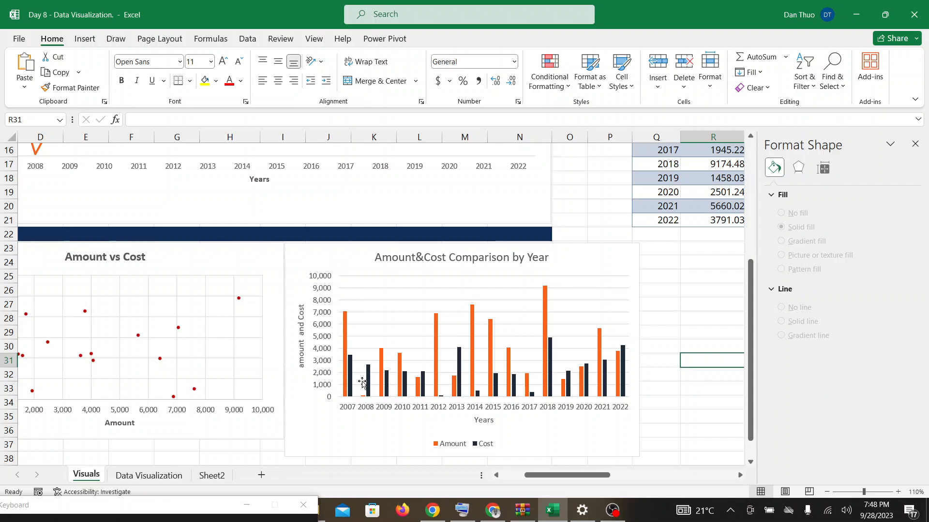
scroll(347, 405, up, 5)
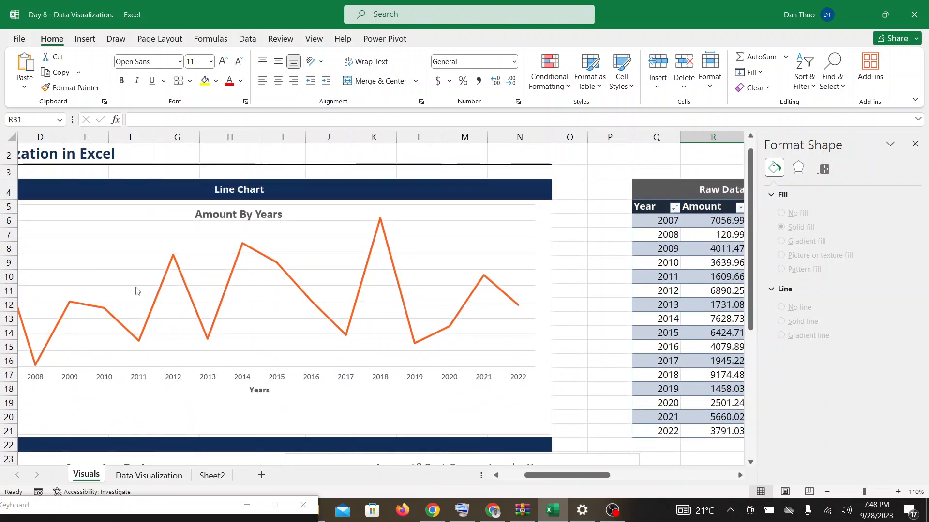
scroll(565, 365, down, 1)
scroll(563, 363, down, 4)
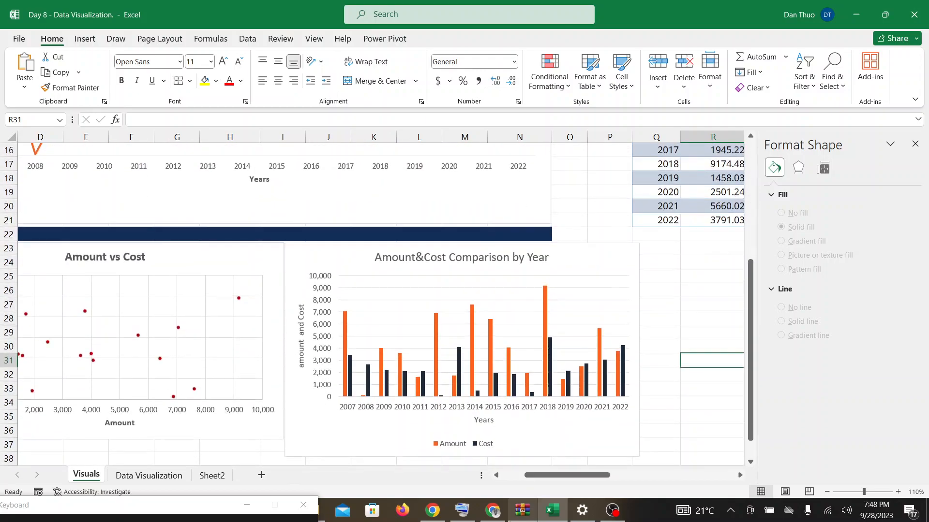
Check the Google Meet call repeatedly for participants' responses, returning to the Excel charts and raw data after each check
click(503, 517)
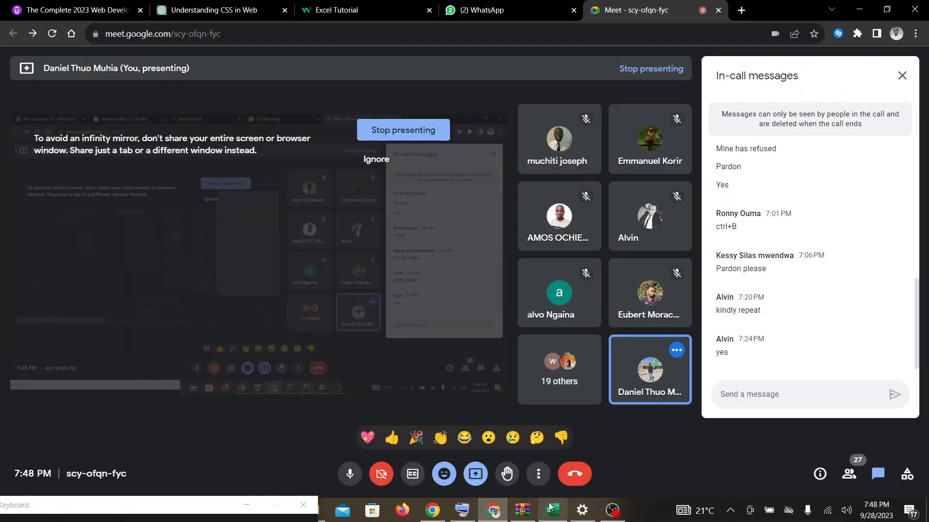
click(553, 511)
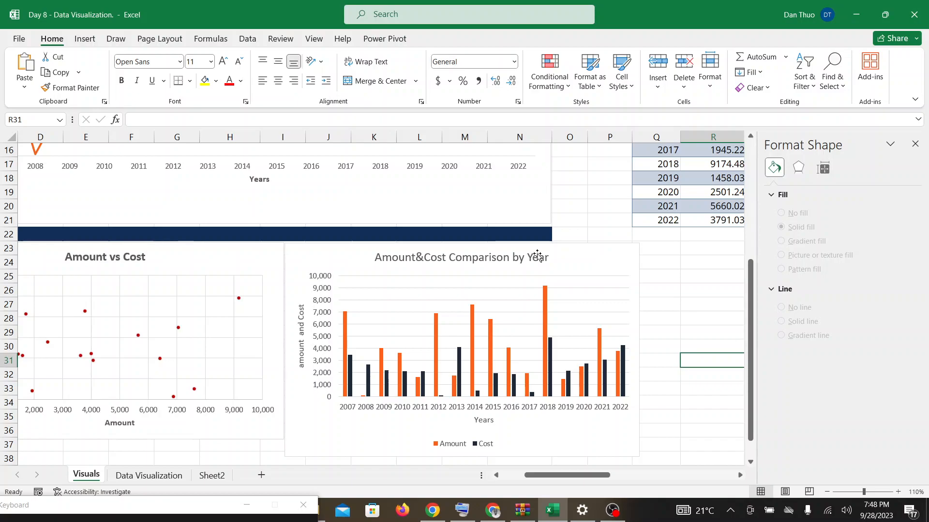
scroll(536, 256, up, 2)
scroll(536, 256, down, 2)
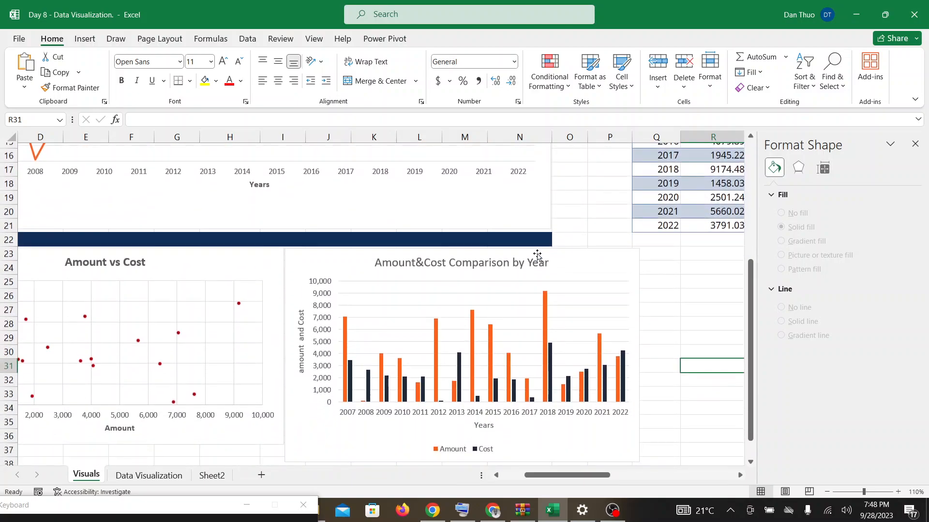
mouse_move(494, 511)
click(596, 434)
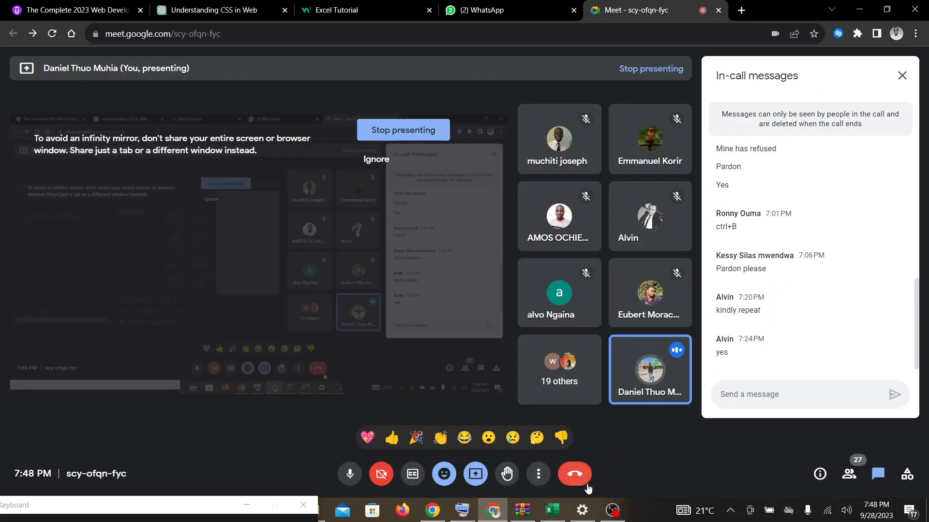
click(558, 514)
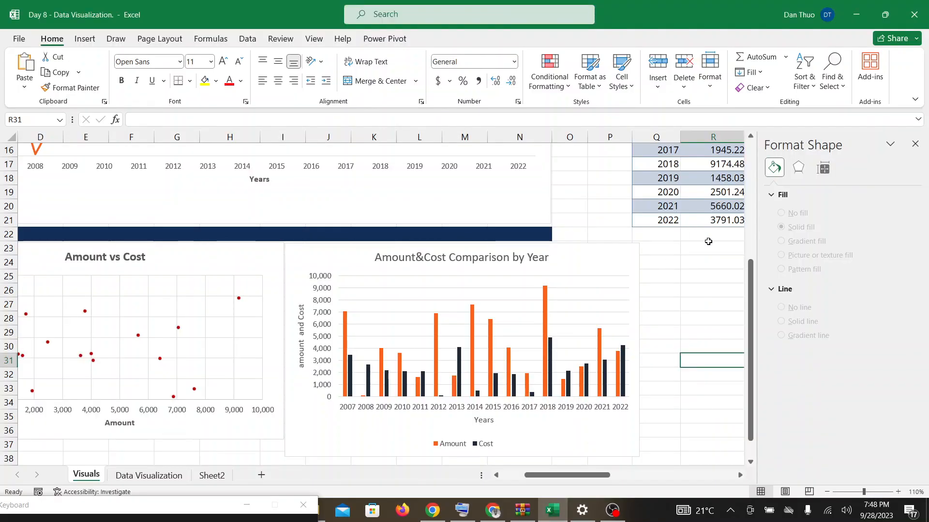
scroll(708, 241, up, 5)
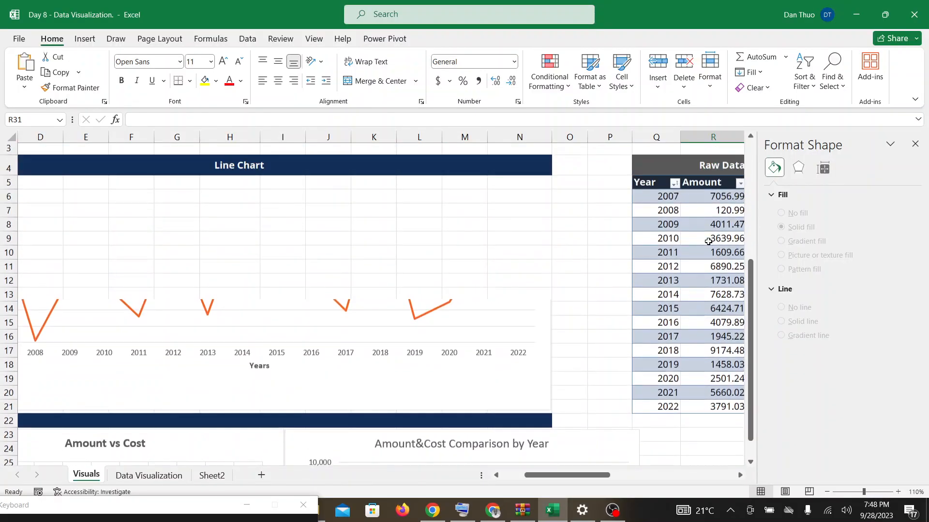
scroll(708, 241, down, 5)
scroll(708, 242, down, 2)
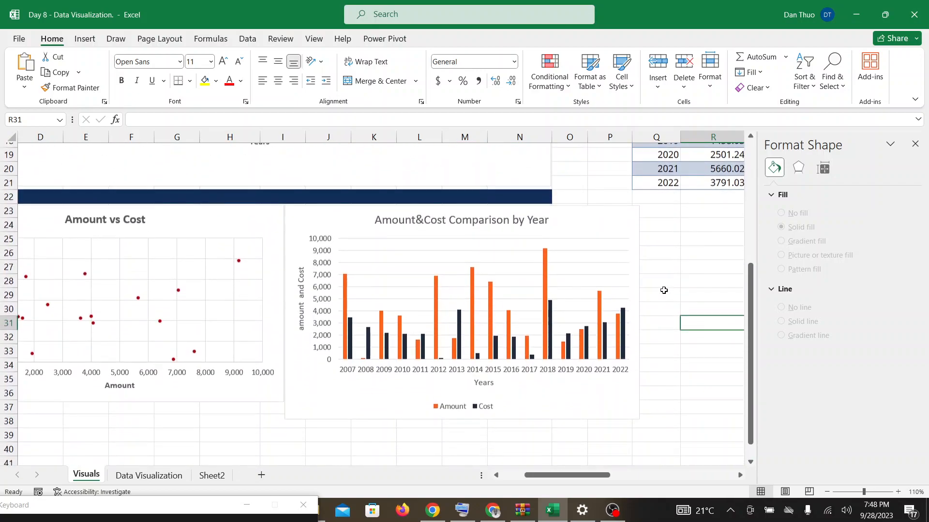
click(492, 513)
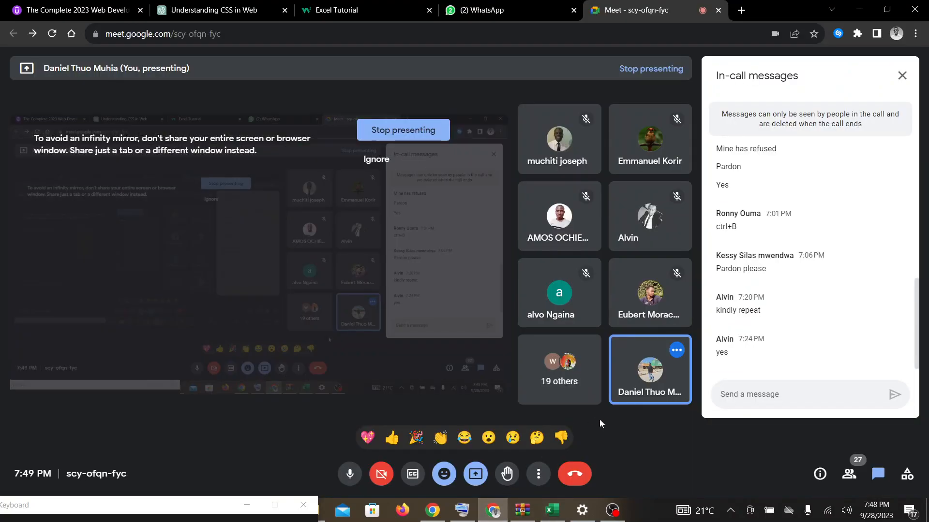
click(550, 514)
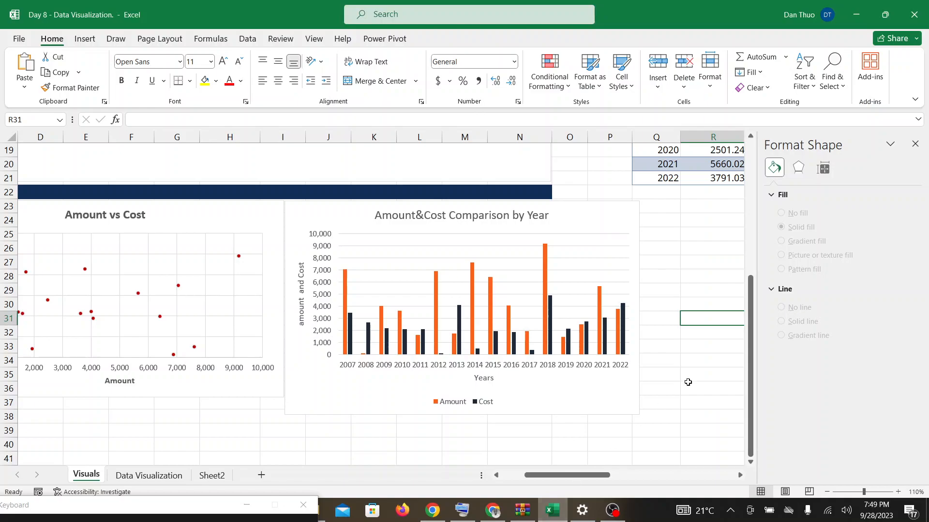
Close the Format Shape pane and compare the Raw Data table with the line and column charts on the Visuals sheet
click(914, 143)
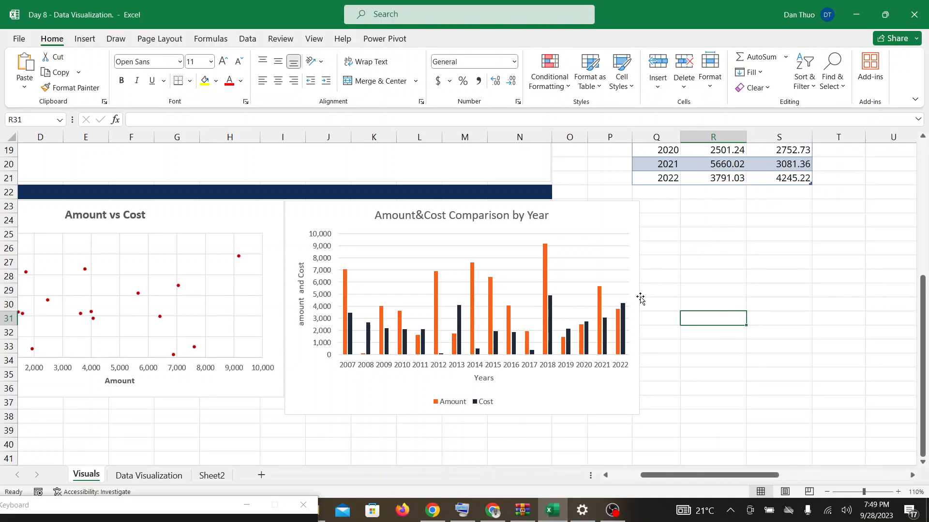
scroll(635, 314, up, 5)
scroll(635, 313, up, 1)
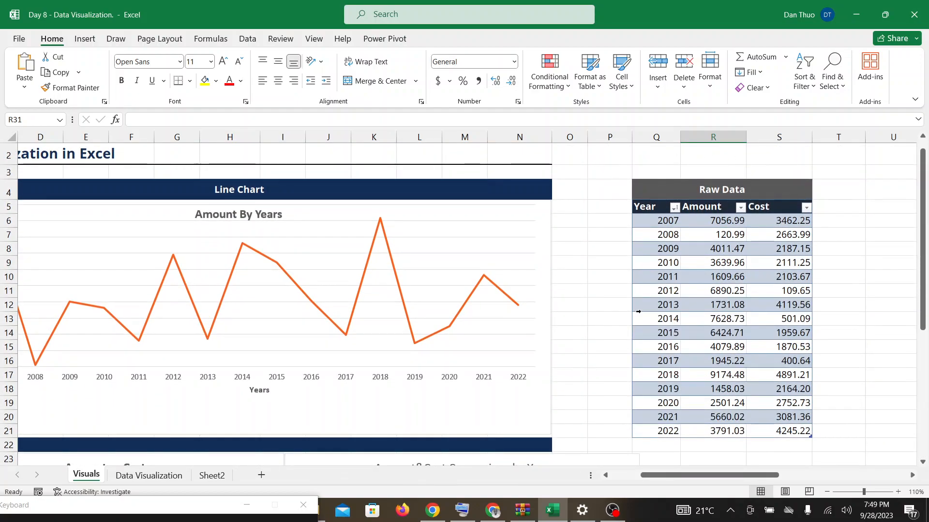
scroll(639, 311, down, 4)
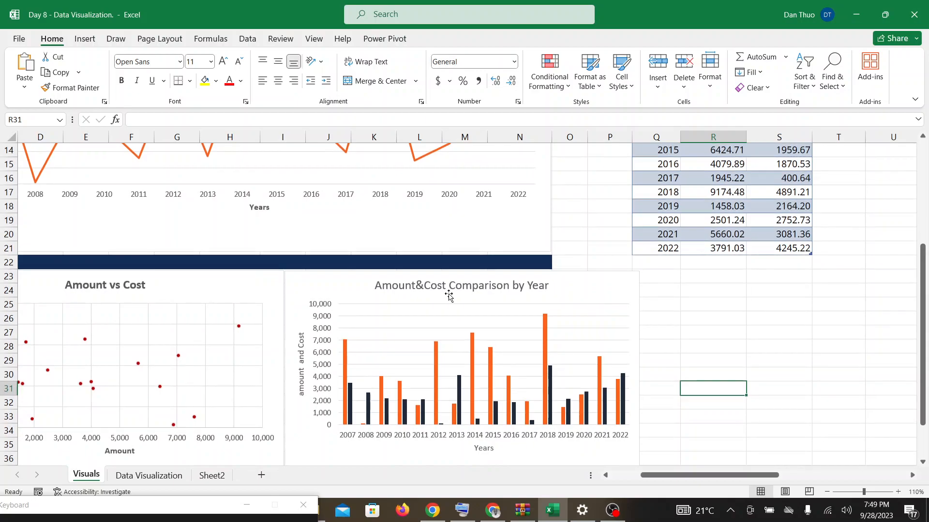
scroll(689, 204, up, 2)
scroll(689, 203, up, 2)
scroll(689, 203, down, 2)
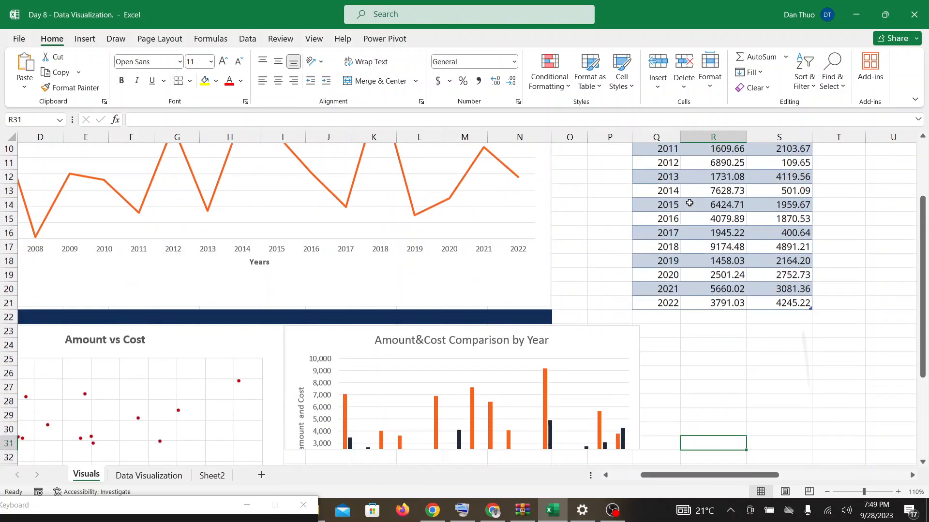
scroll(689, 203, down, 1)
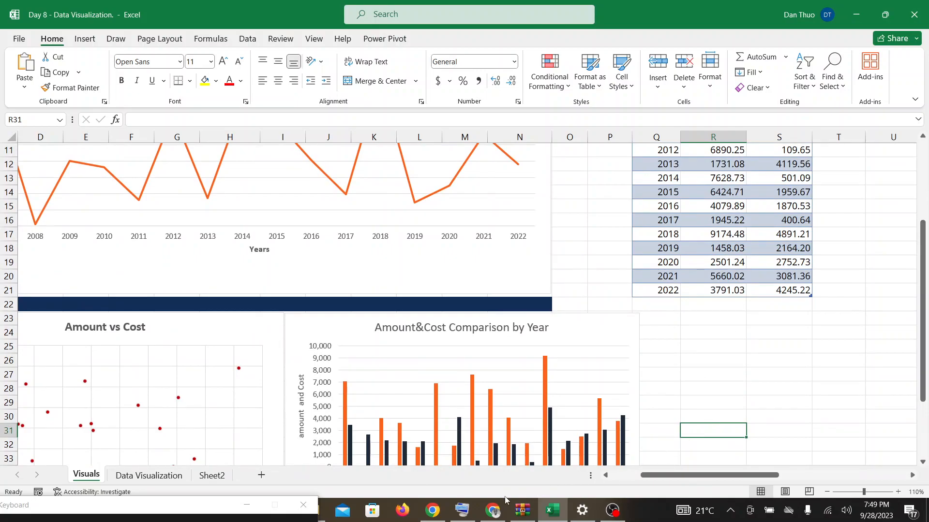
Check Google Meet for further questions between views of the Amount&Cost Comparison by Year chart, and select cell R27 in Excel
click(492, 510)
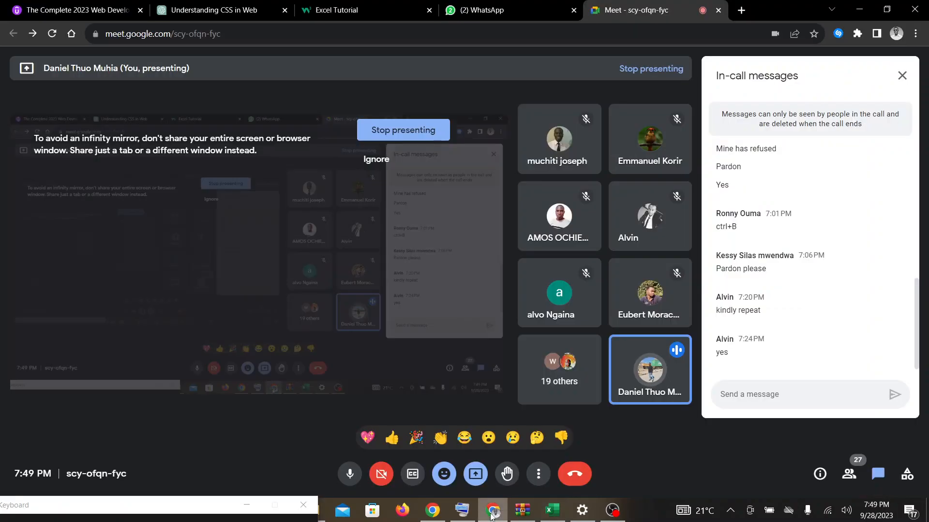
click(554, 514)
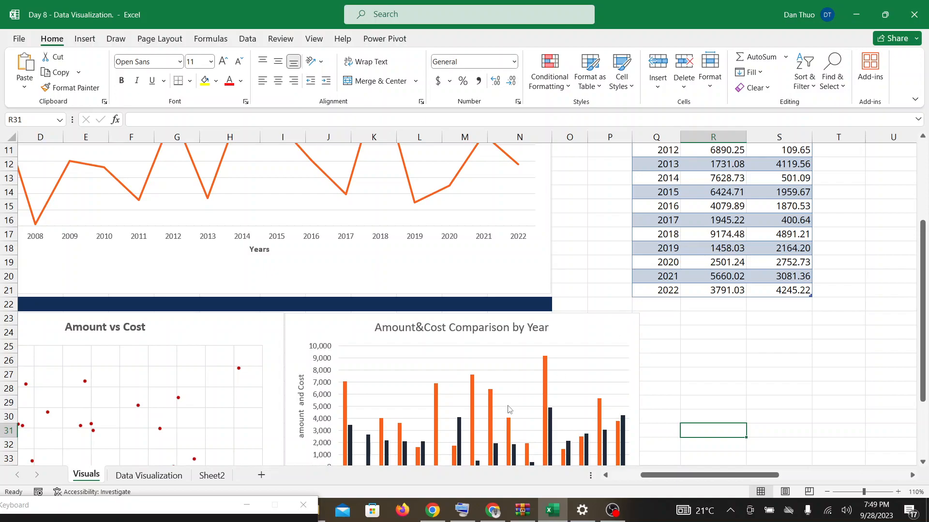
click(492, 510)
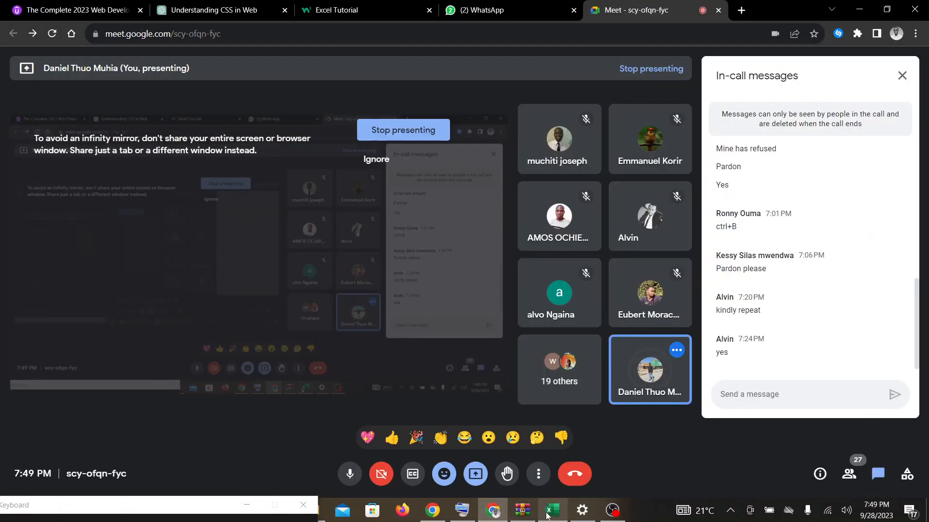
click(552, 511)
scroll(569, 328, down, 3)
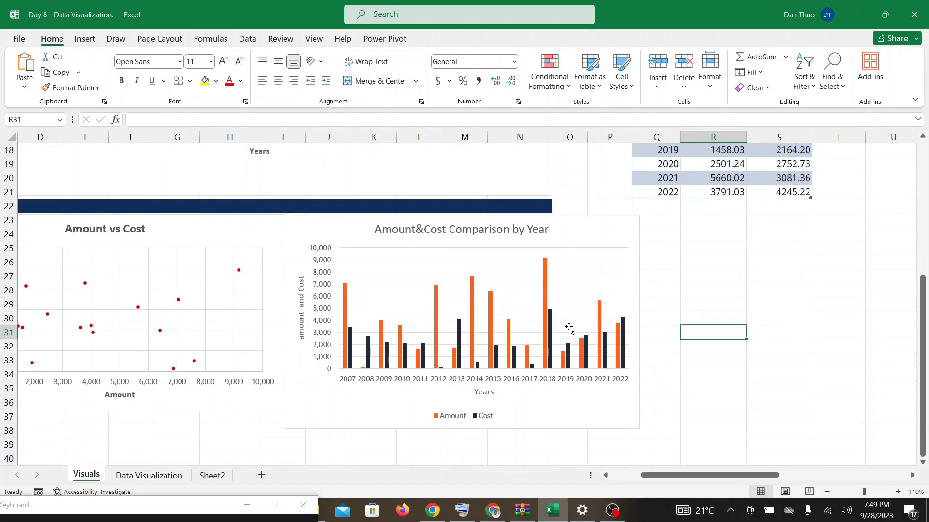
click(487, 517)
click(552, 511)
click(694, 281)
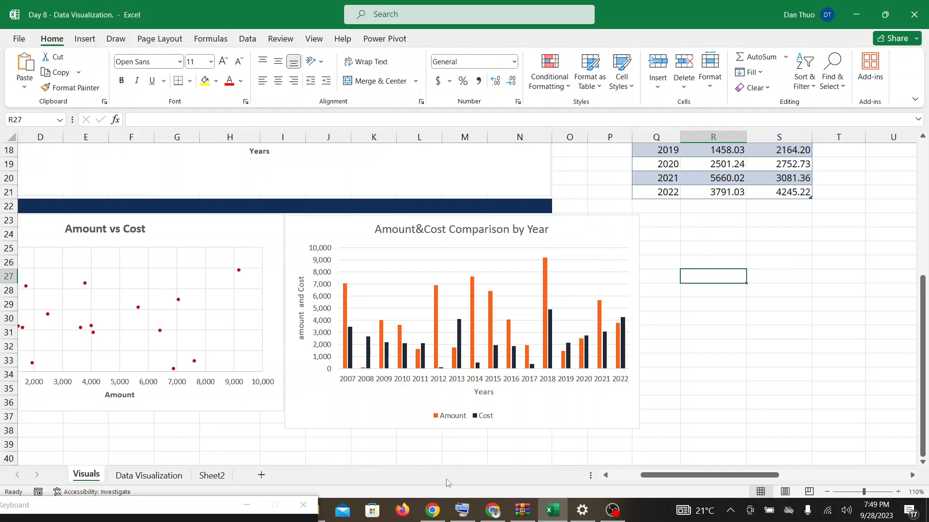
click(493, 510)
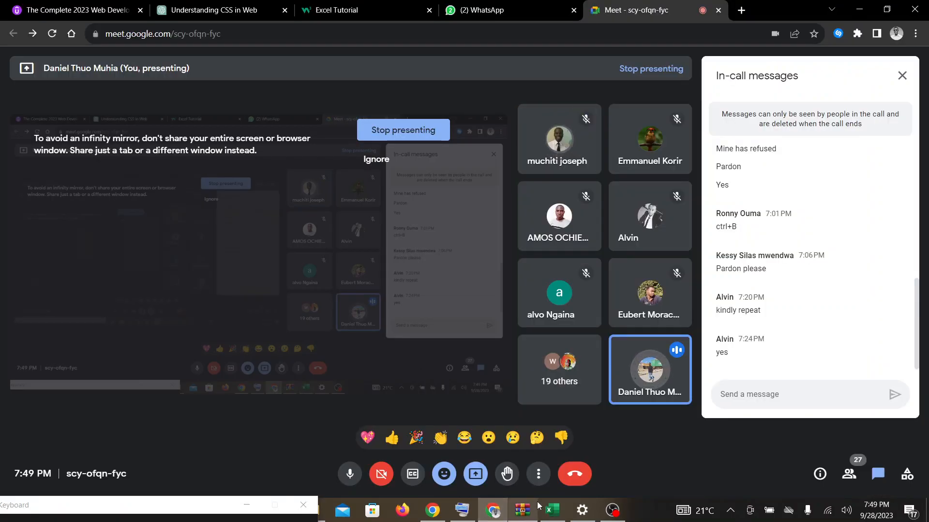
click(552, 510)
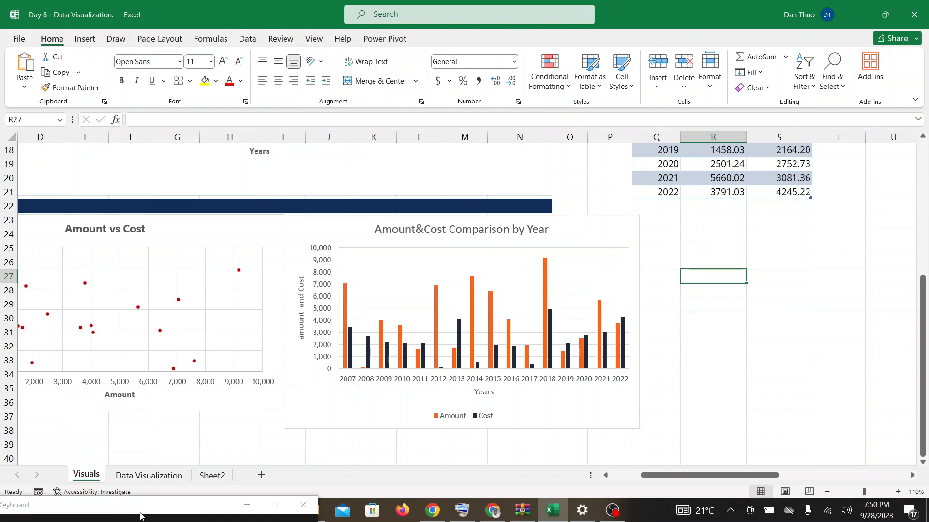
View the 2022 Net Earnings Waterfall section on the Data Visualization sheet and check the Google Meet call for participant activity
click(139, 474)
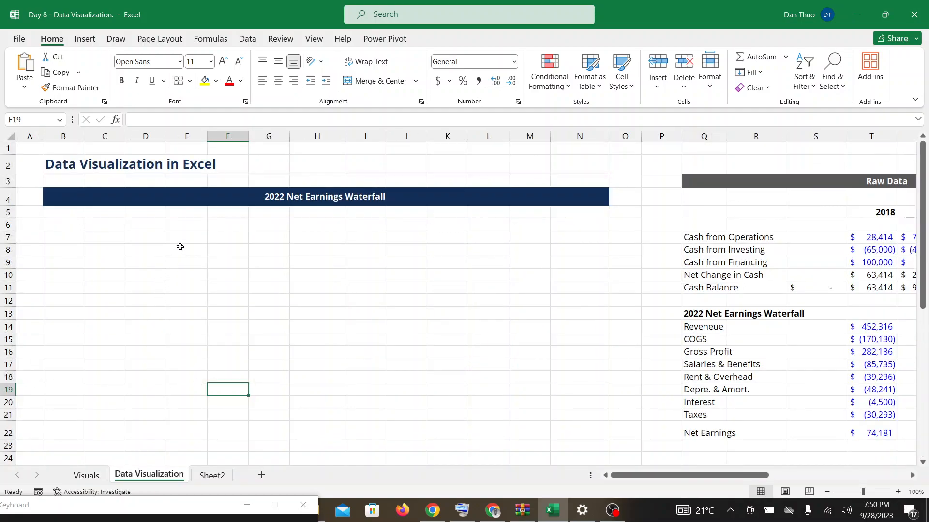
click(498, 516)
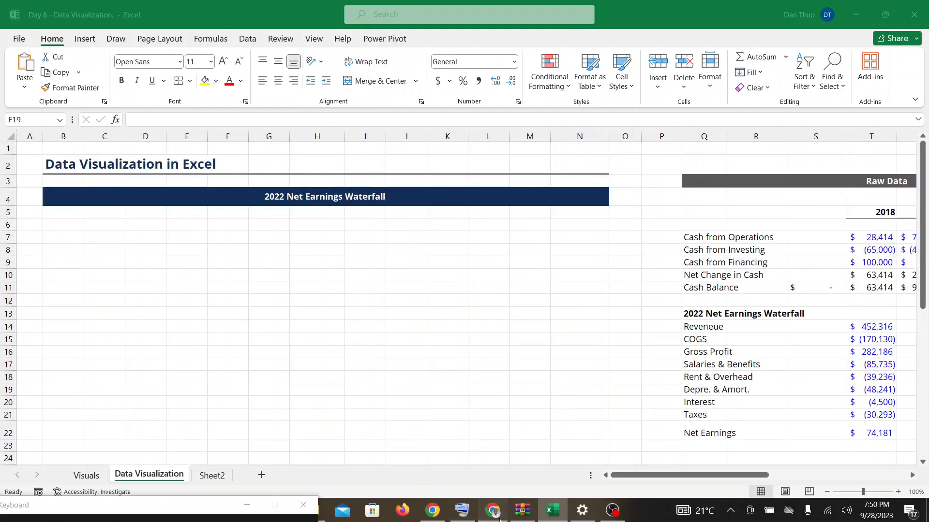
click(555, 511)
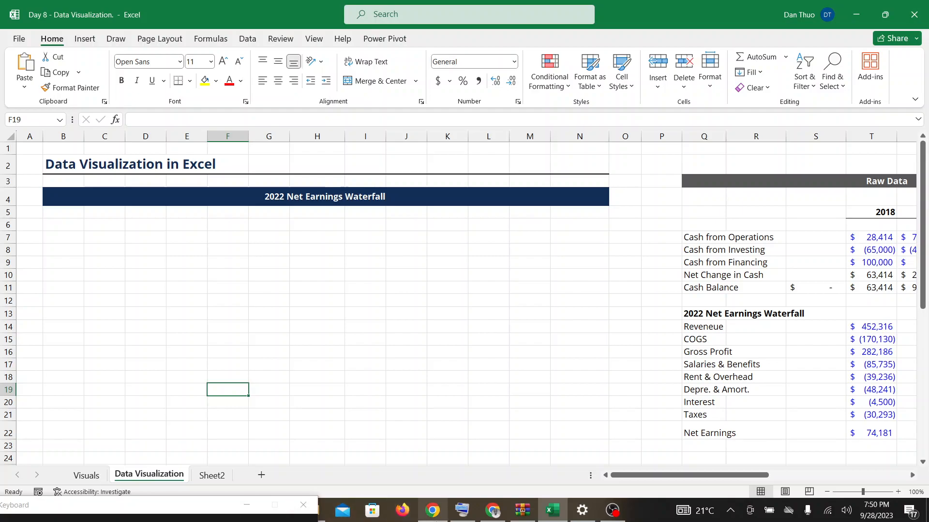
click(486, 514)
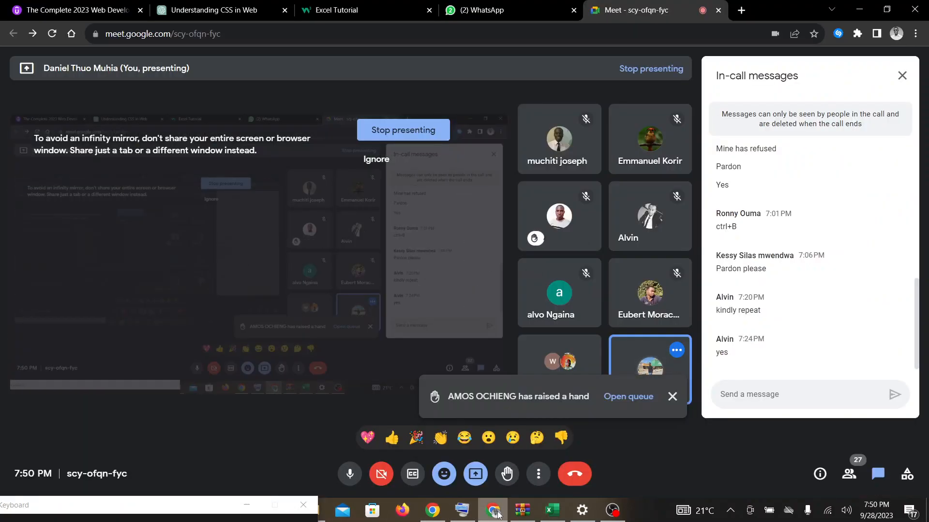
click(540, 512)
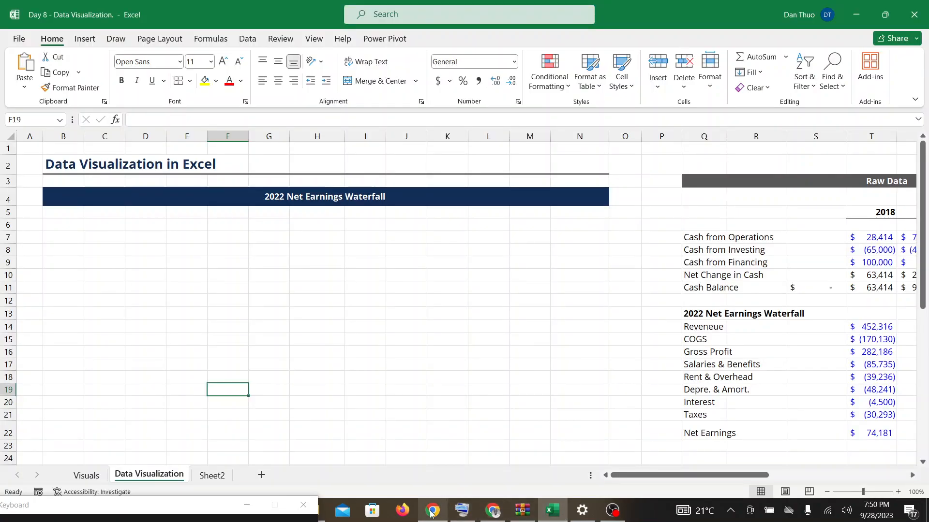
click(493, 513)
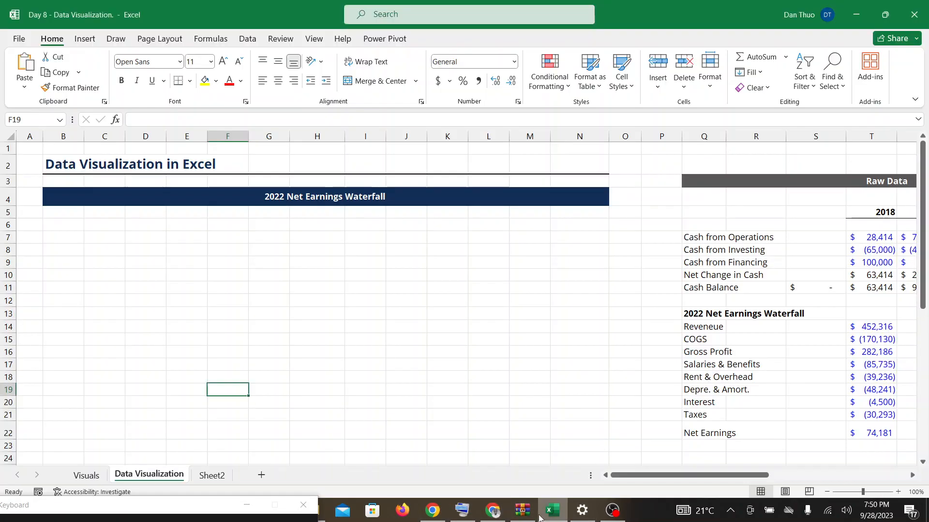
Return to the Visuals sheet in Excel and show the full Amount vs Cost scatter chart beside the Amount&Cost comparison chart
click(552, 511)
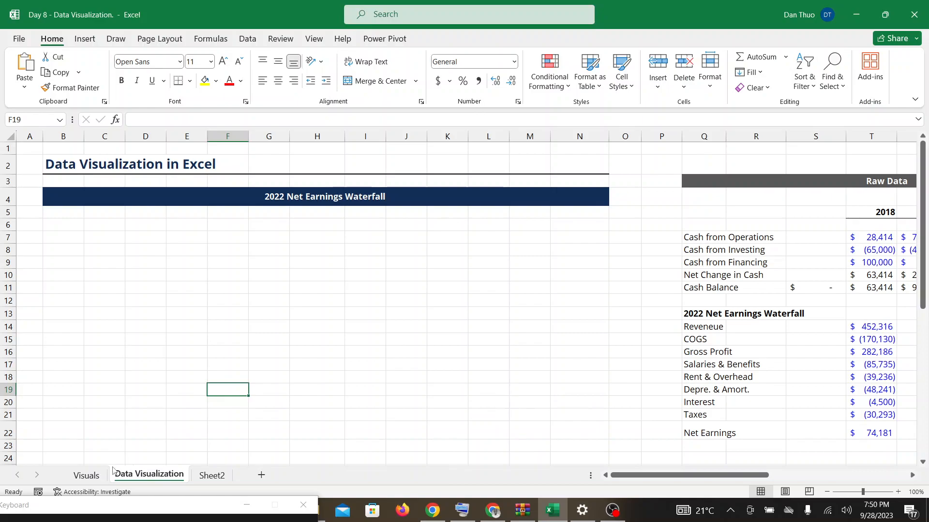
click(87, 476)
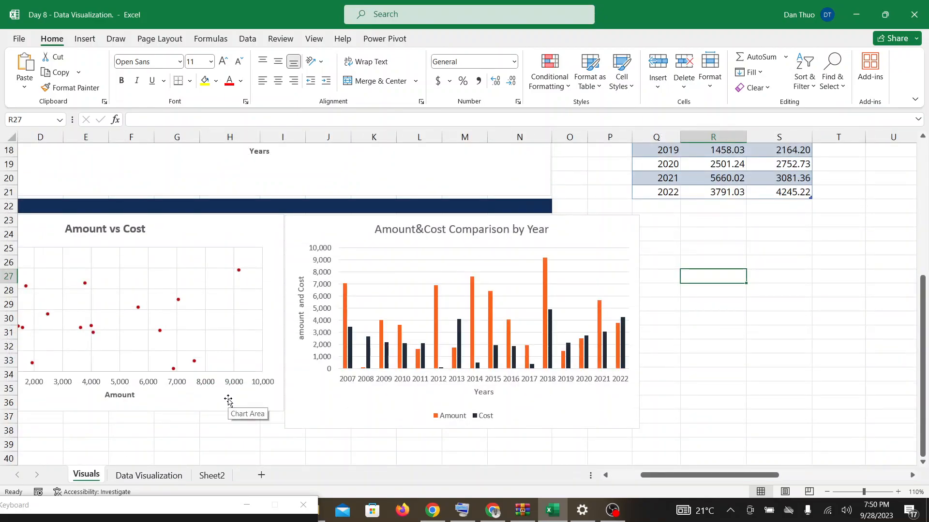
scroll(228, 400, left, 3)
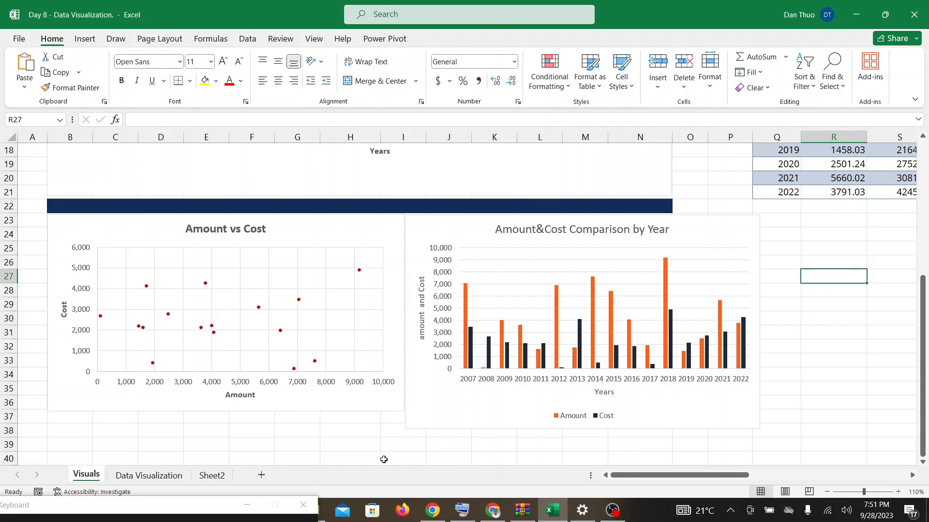
Review the line, scatter and column charts on the Visuals sheet, checking the Google Meet call for participant responses
click(492, 515)
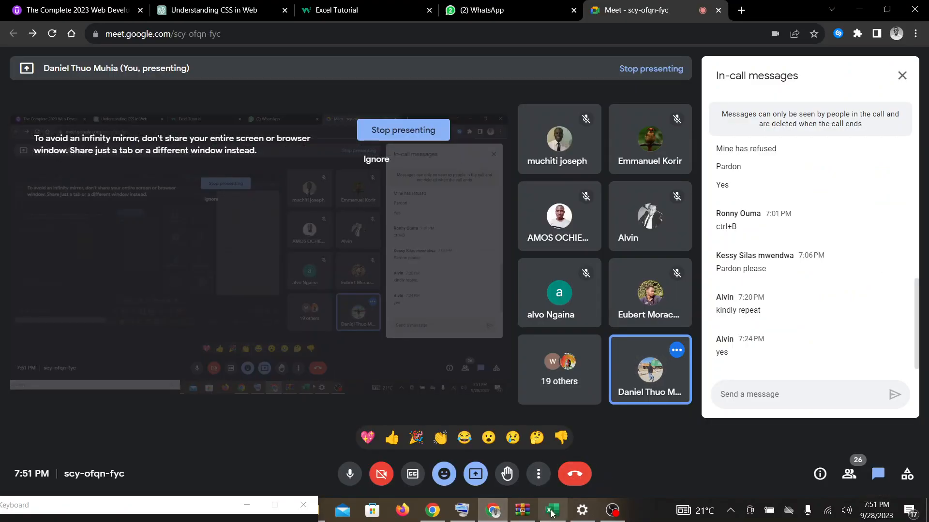
click(553, 511)
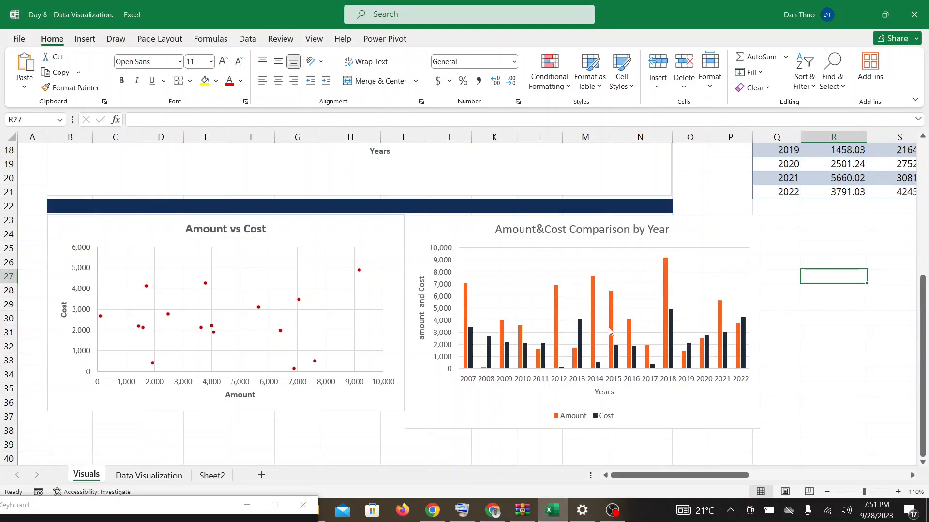
scroll(609, 332, up, 5)
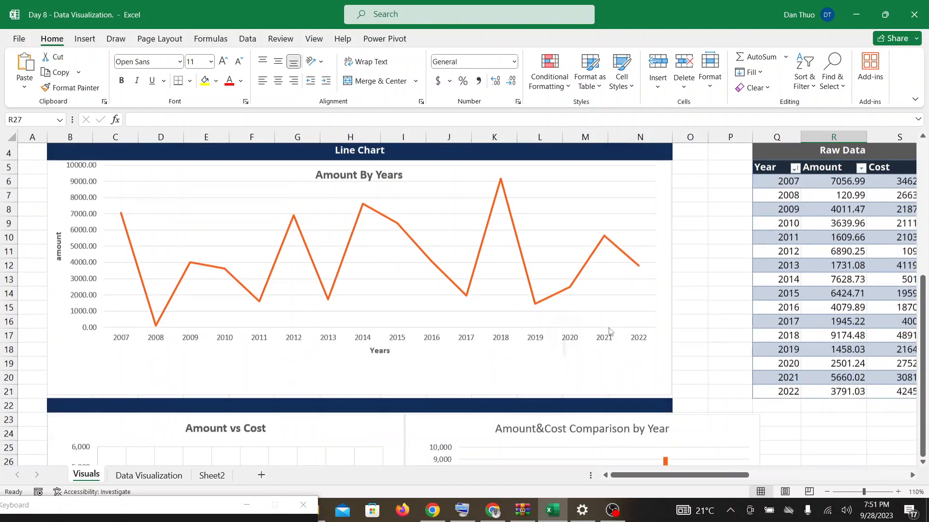
scroll(611, 331, down, 1)
scroll(609, 329, down, 4)
scroll(609, 329, up, 5)
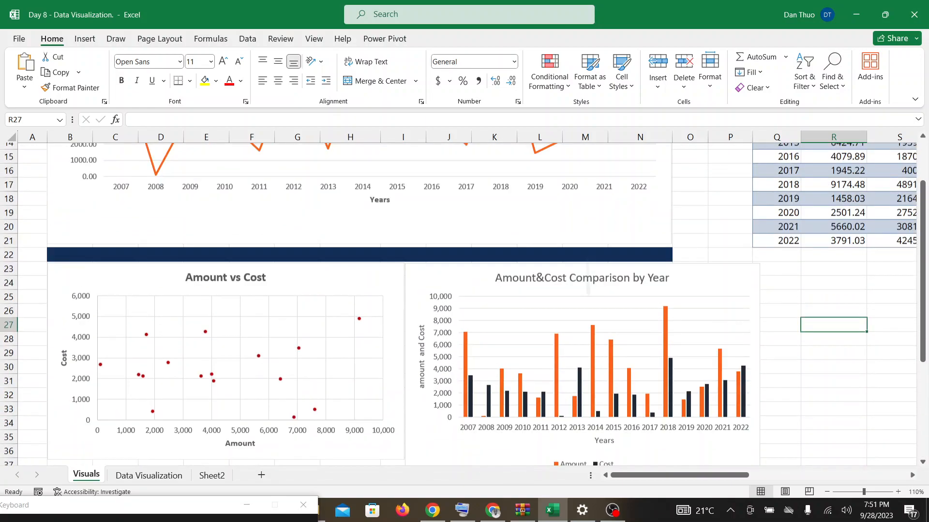
scroll(609, 329, down, 2)
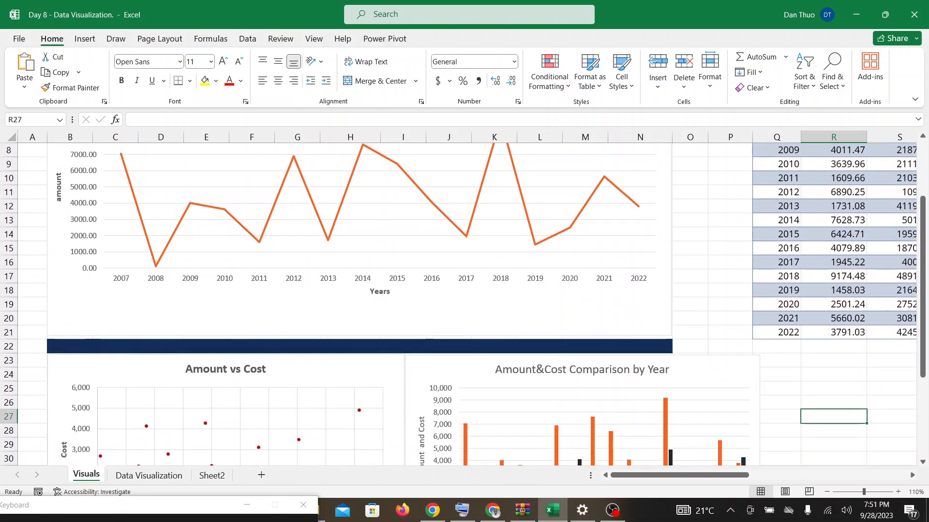
scroll(458, 304, up, 2)
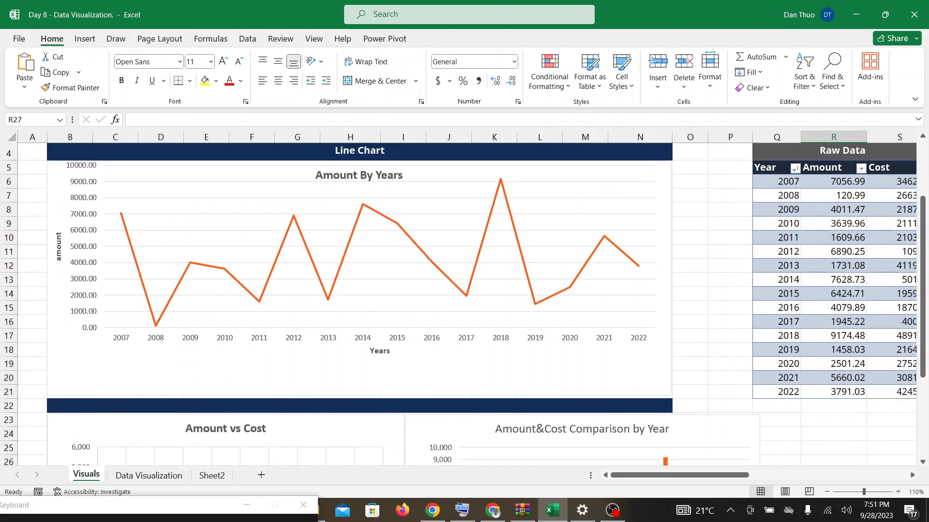
scroll(458, 303, down, 2)
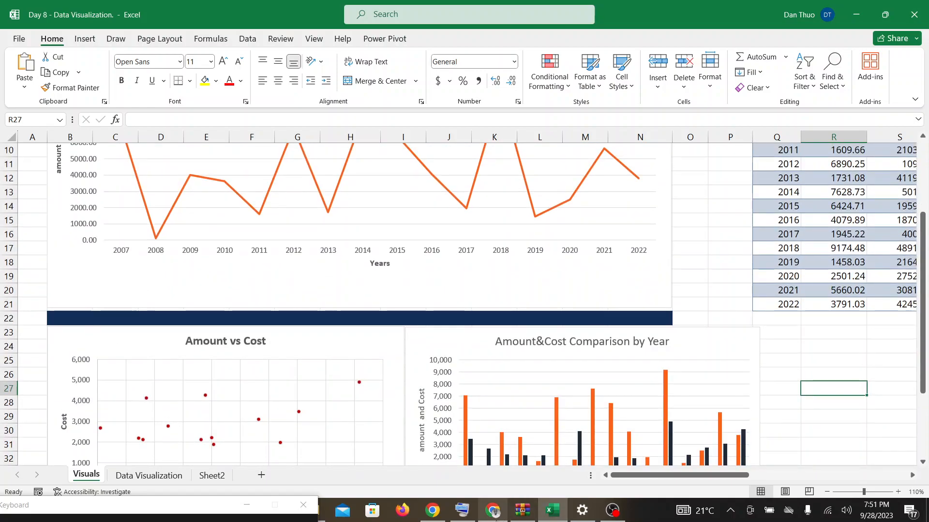
click(495, 518)
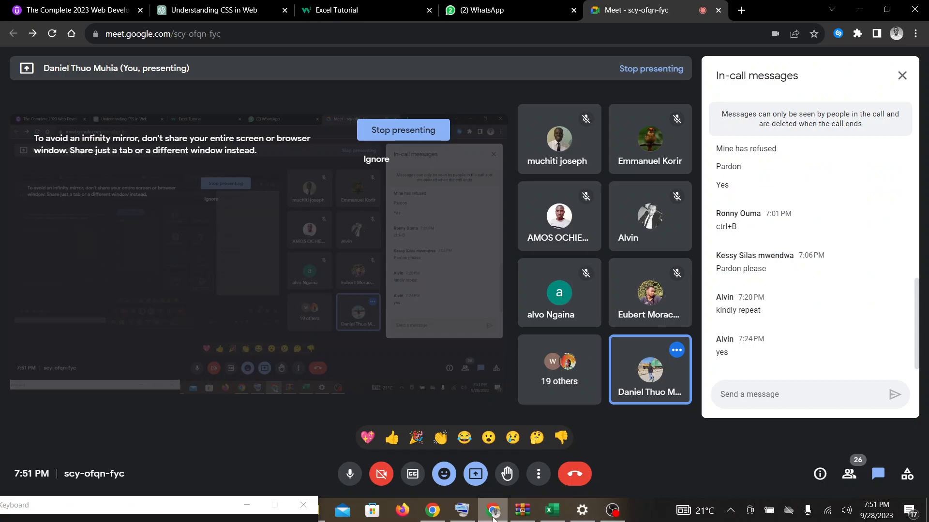
click(552, 510)
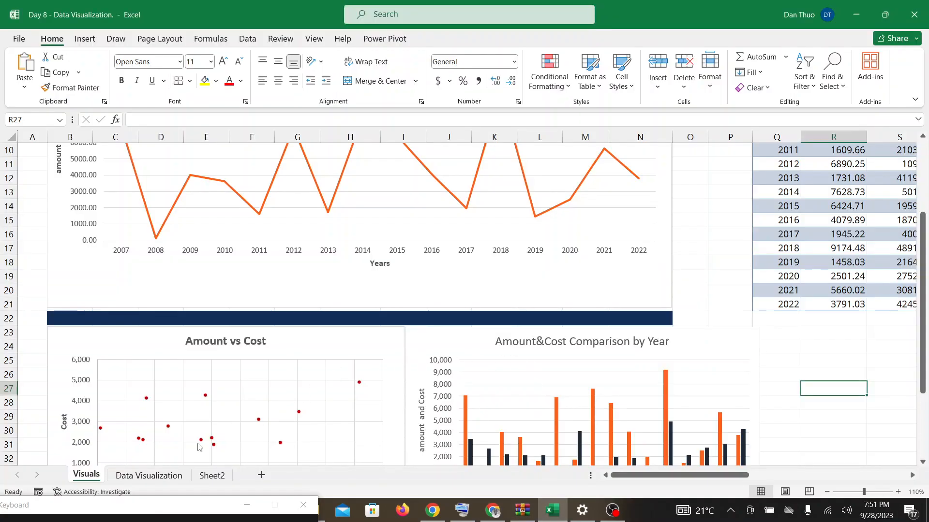
Examine the cash flow and 2022 Net Earnings Waterfall raw data on the Data Visualization sheet, and check Google Meet for responses
click(131, 477)
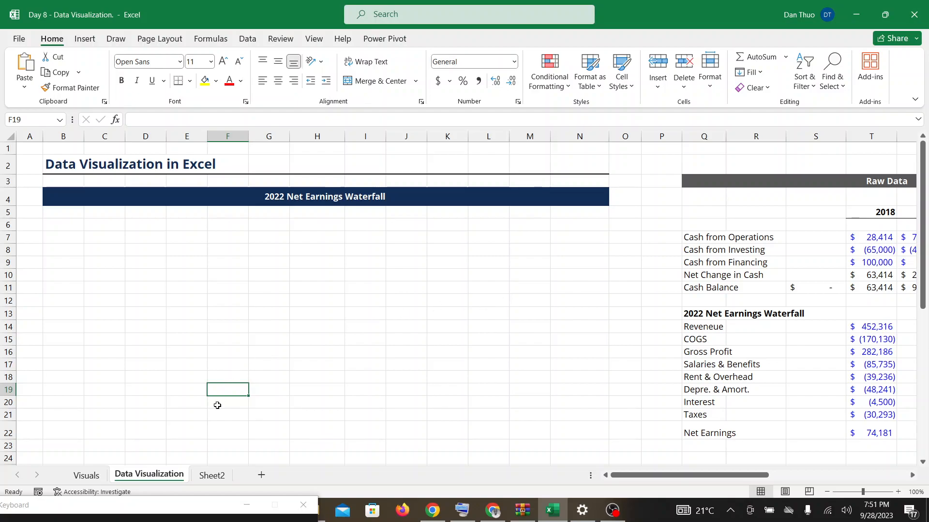
scroll(217, 406, down, 1)
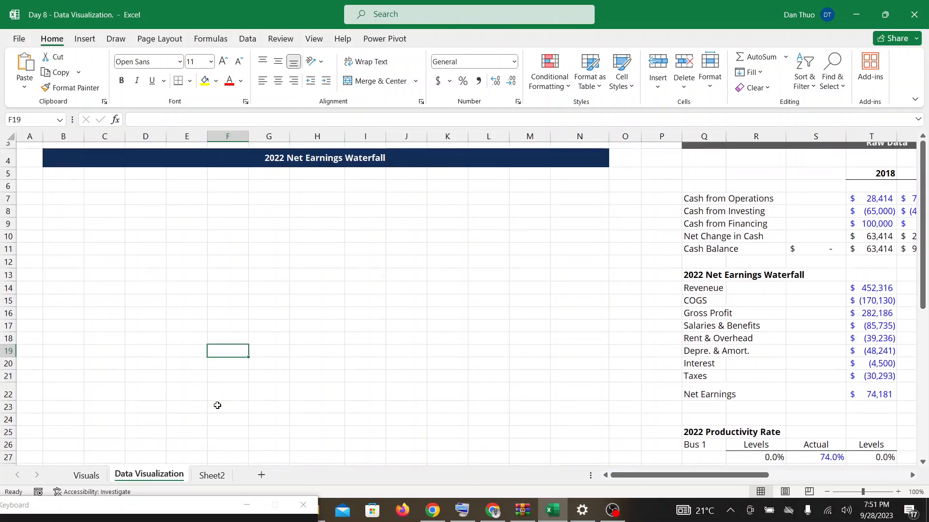
scroll(217, 405, up, 1)
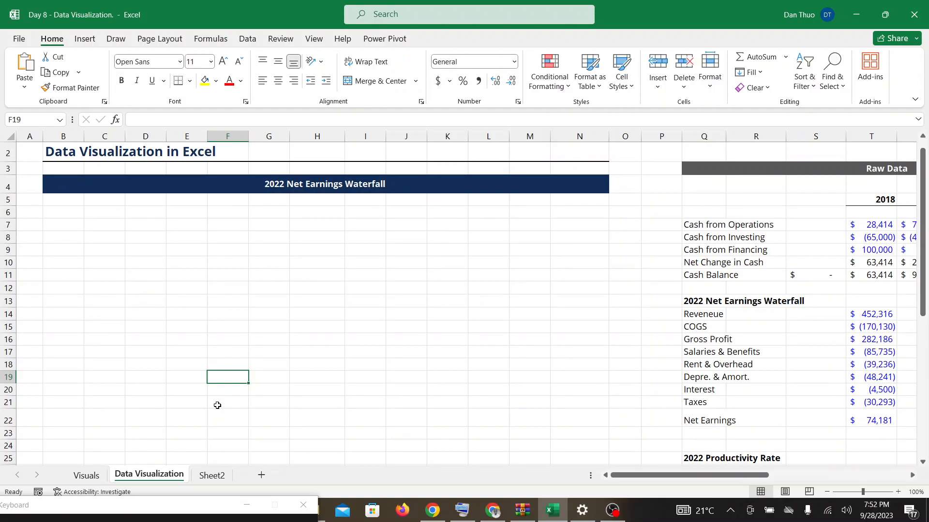
scroll(218, 406, down, 2)
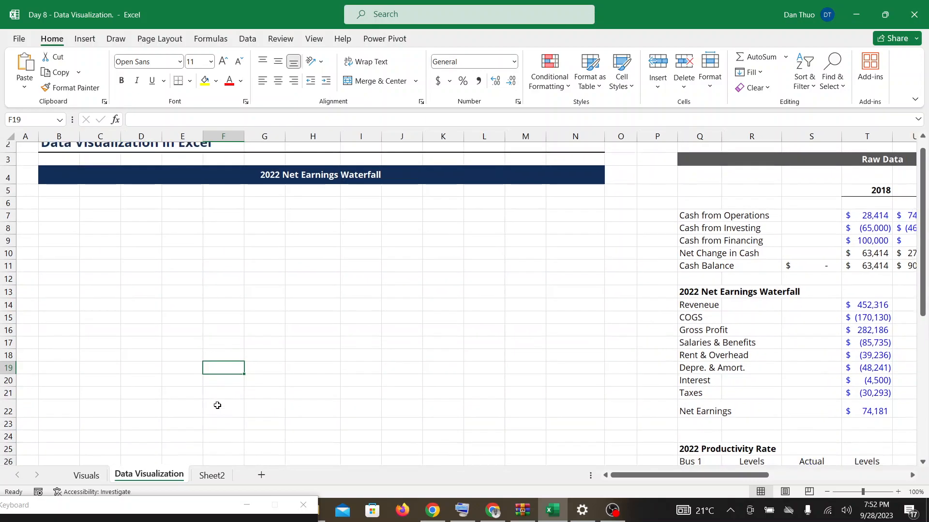
scroll(217, 406, up, 1)
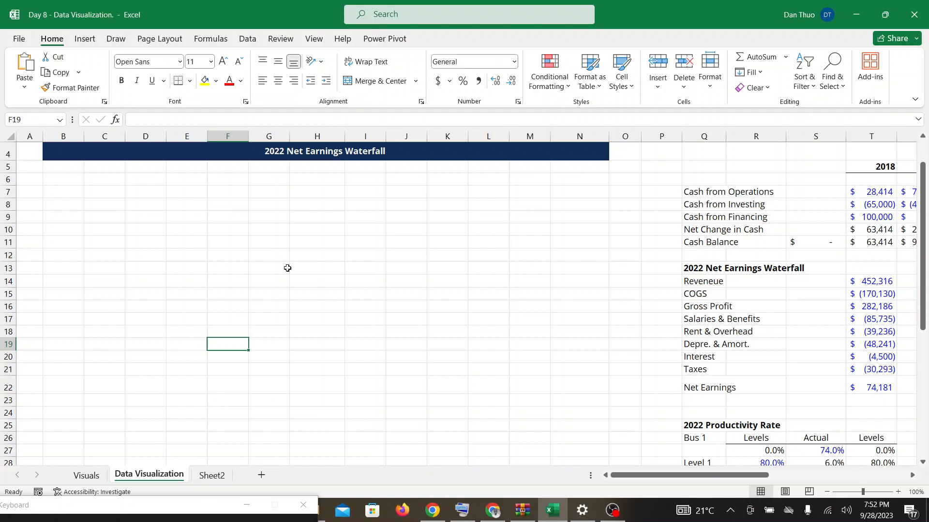
scroll(288, 268, up, 1)
scroll(287, 268, down, 1)
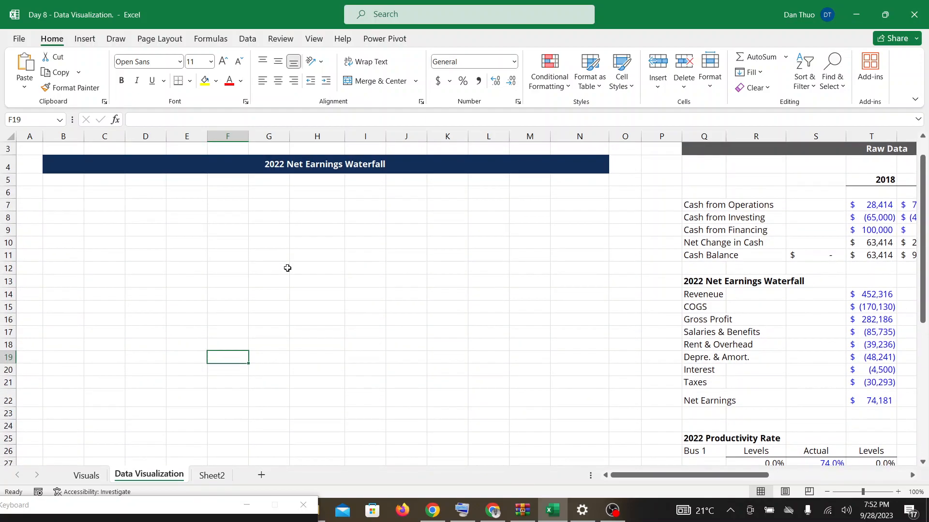
scroll(287, 268, right, 1)
scroll(287, 268, left, 1)
scroll(691, 274, right, 2)
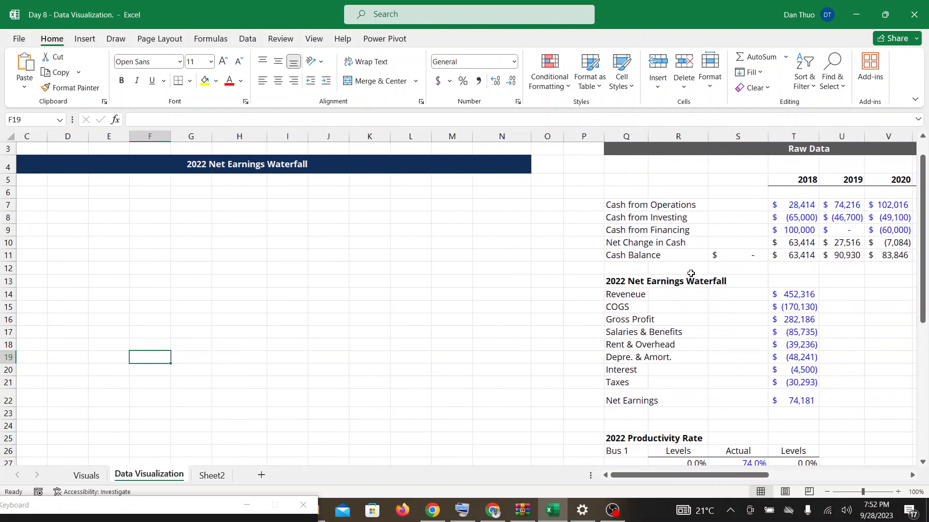
scroll(710, 209, right, 3)
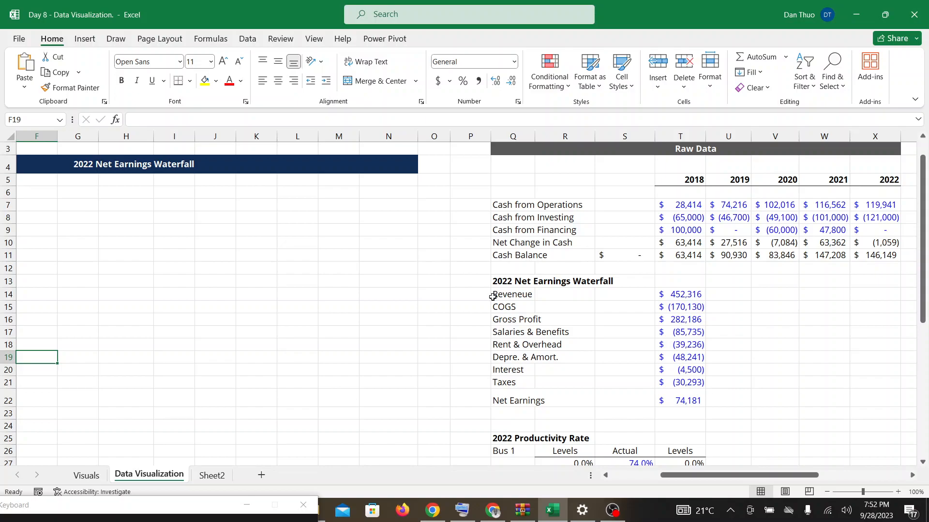
scroll(492, 296, left, 5)
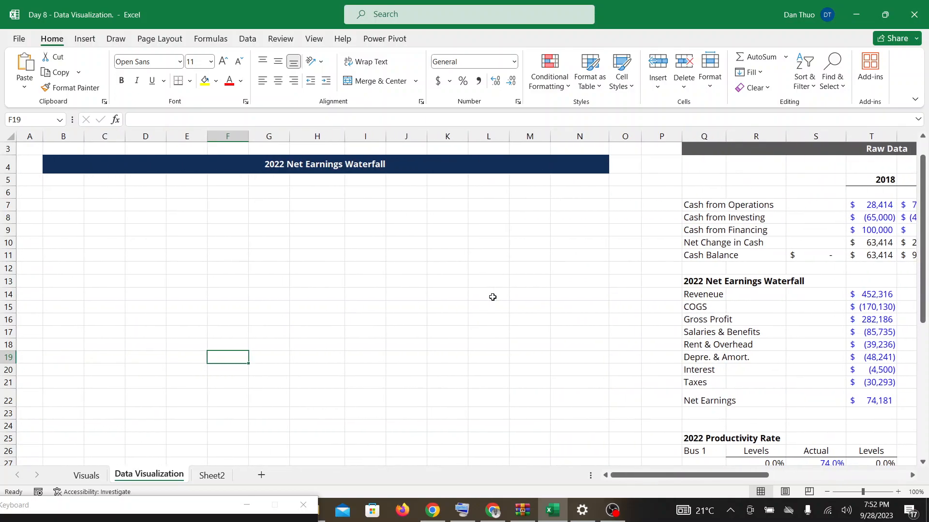
click(489, 509)
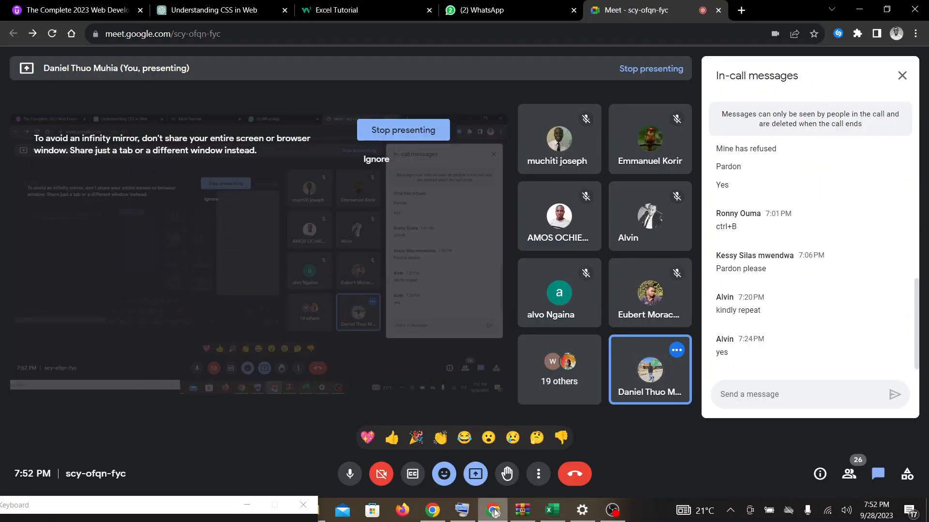
click(551, 512)
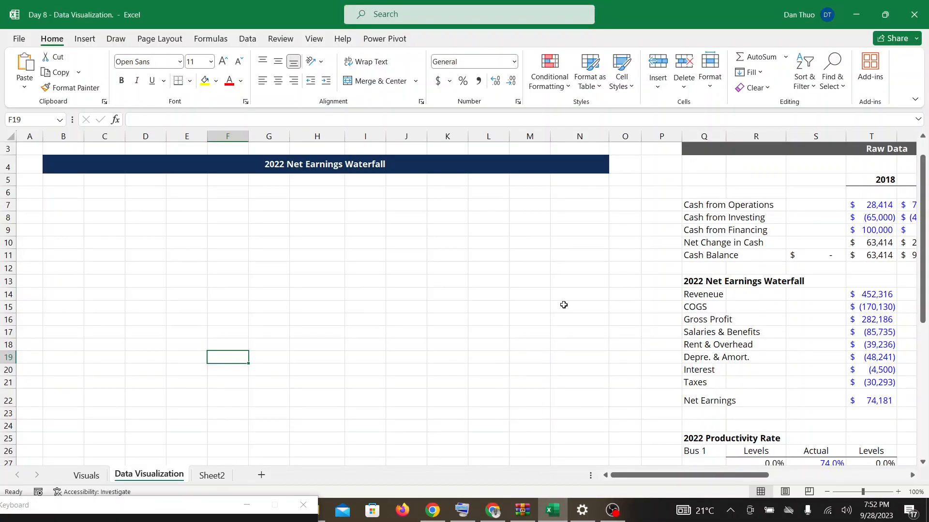
scroll(563, 304, right, 1)
scroll(564, 304, left, 1)
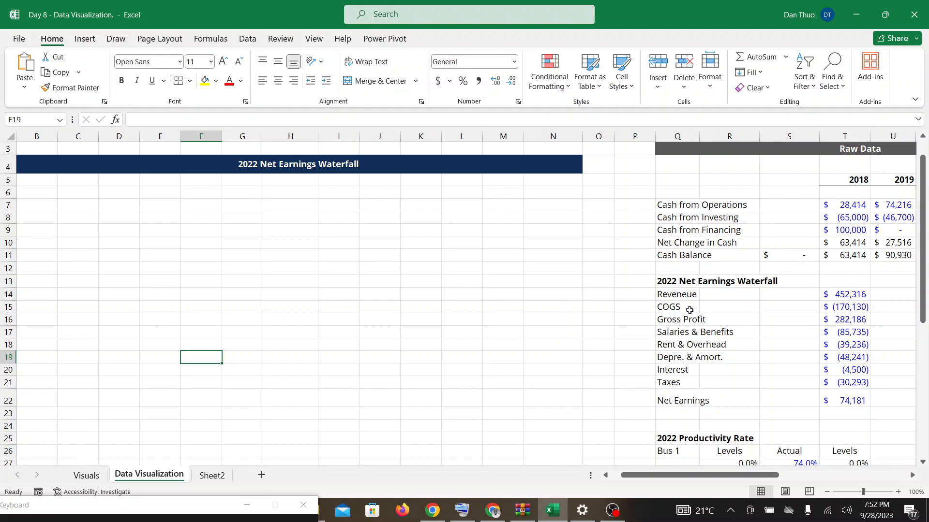
drag(684, 291, 684, 408)
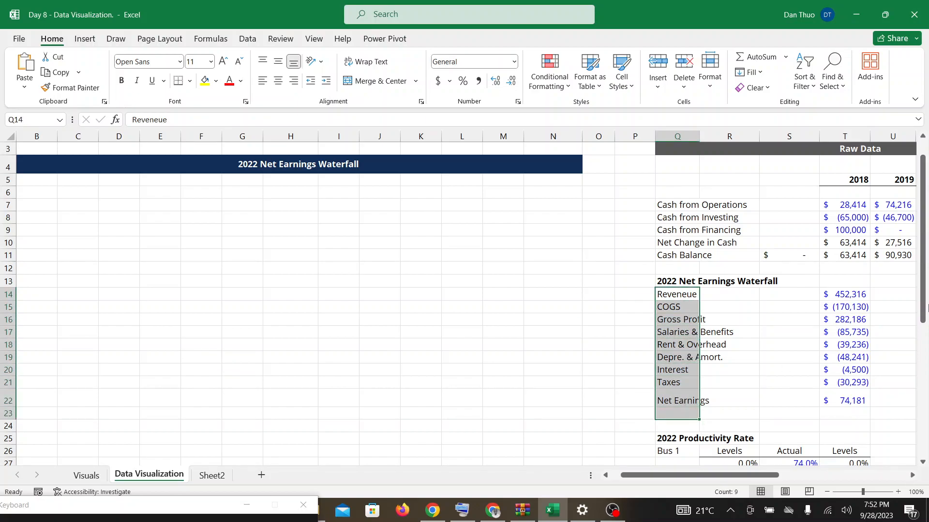
drag(850, 294, 846, 400)
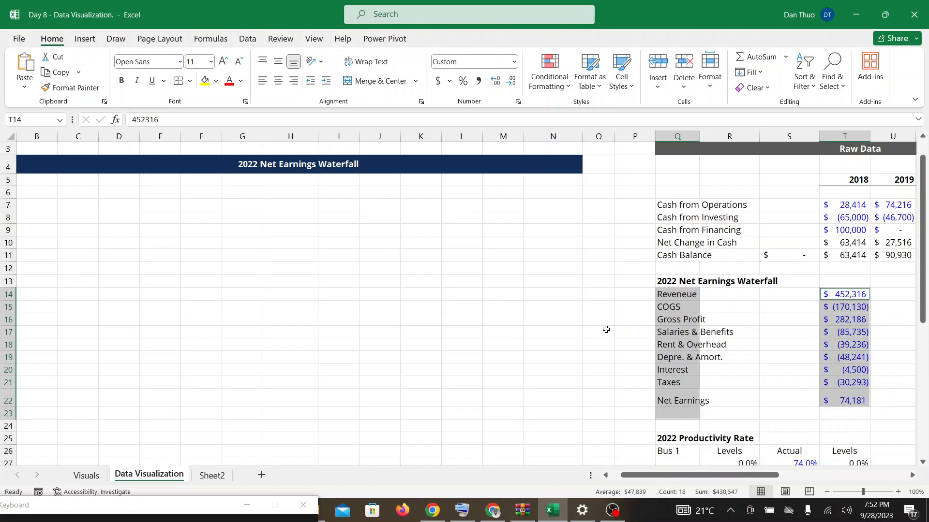
Select the waterfall labels in Q14:Q22 together with the amounts in T14:T22, and check the Google Meet call
click(606, 329)
drag(681, 295, 689, 409)
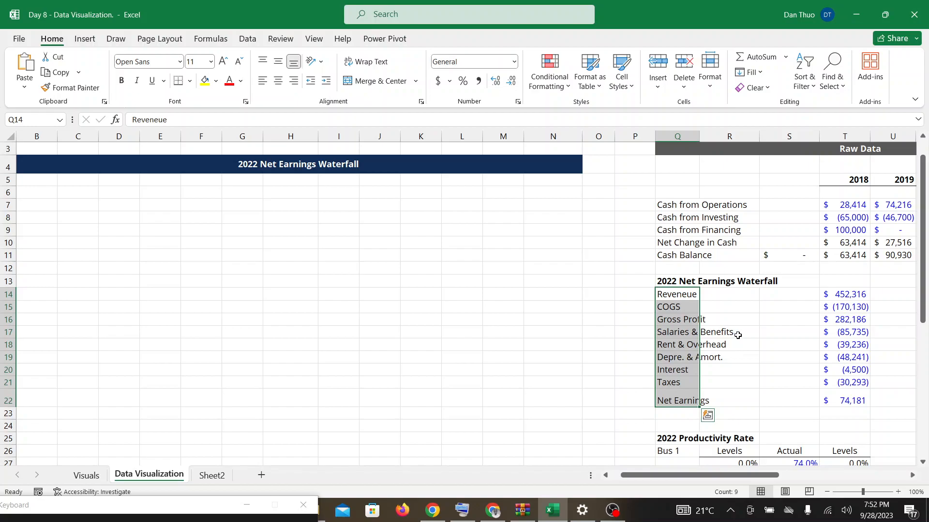
ctrl+drag(828, 292, 838, 401)
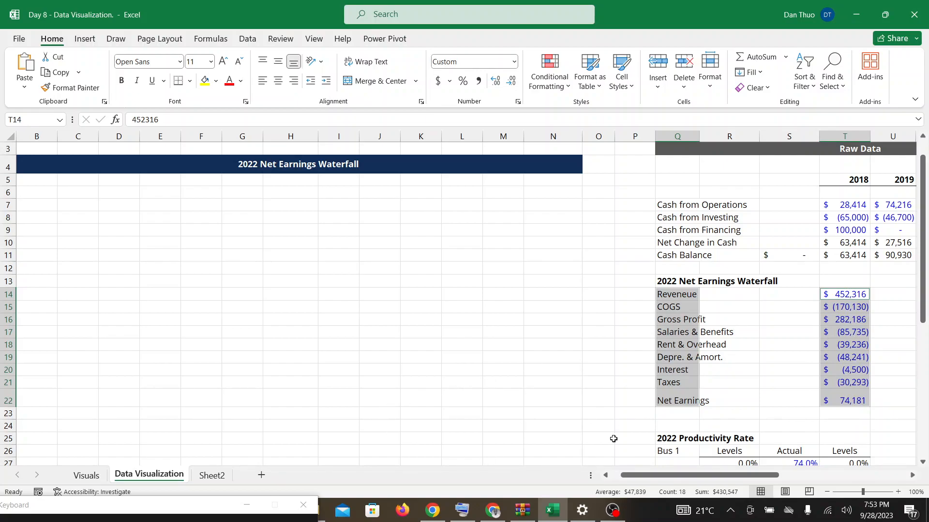
click(493, 510)
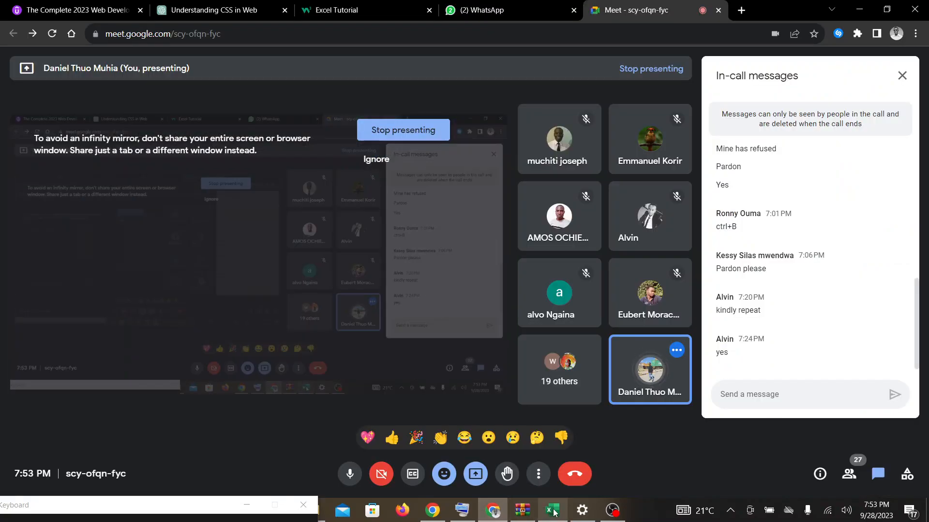
click(554, 511)
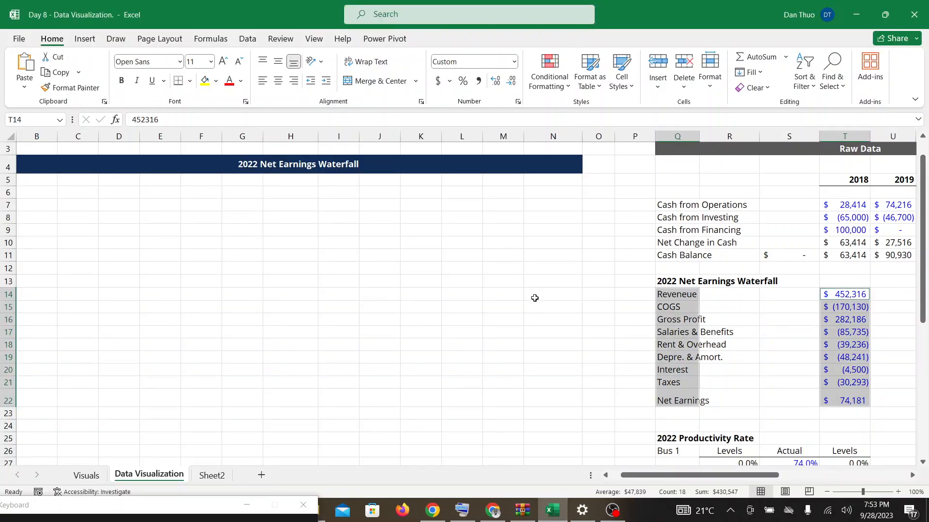
click(493, 510)
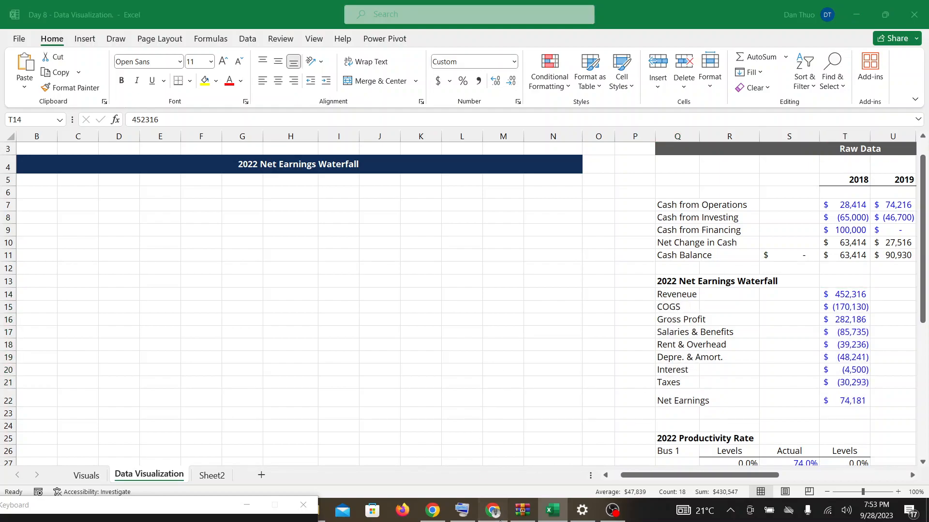
click(554, 511)
Reselect the labels from Reveneue to Net Earnings in Q14:Q22 with their amounts in T14:T22, and check the call in Google Meet
click(602, 285)
drag(665, 292, 679, 403)
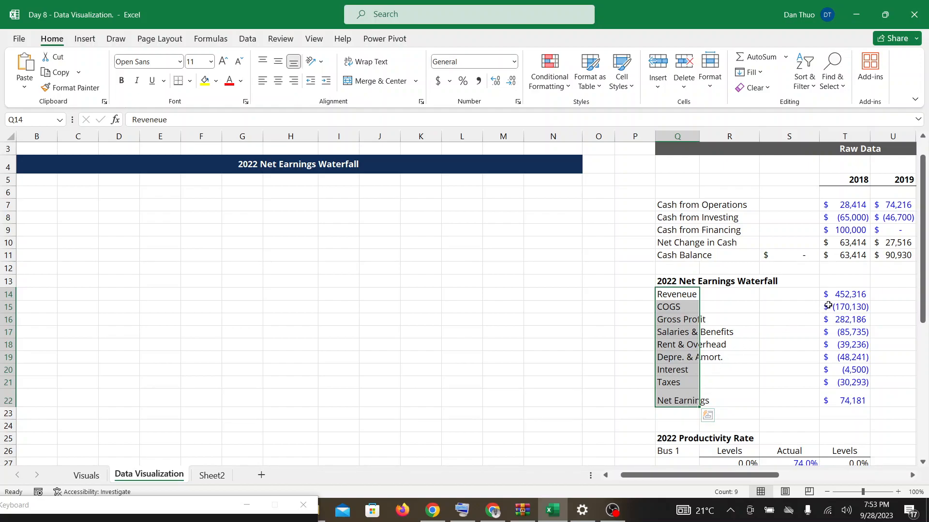
drag(833, 297, 836, 400)
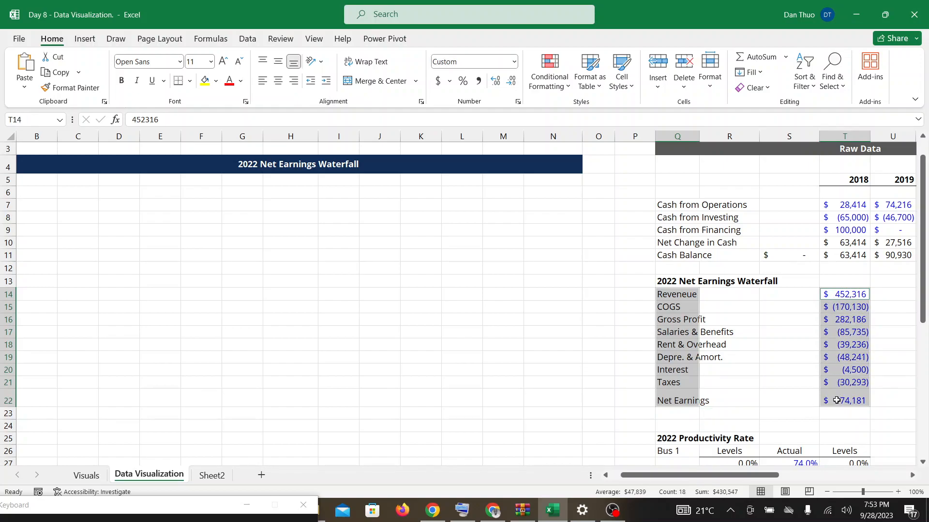
click(493, 514)
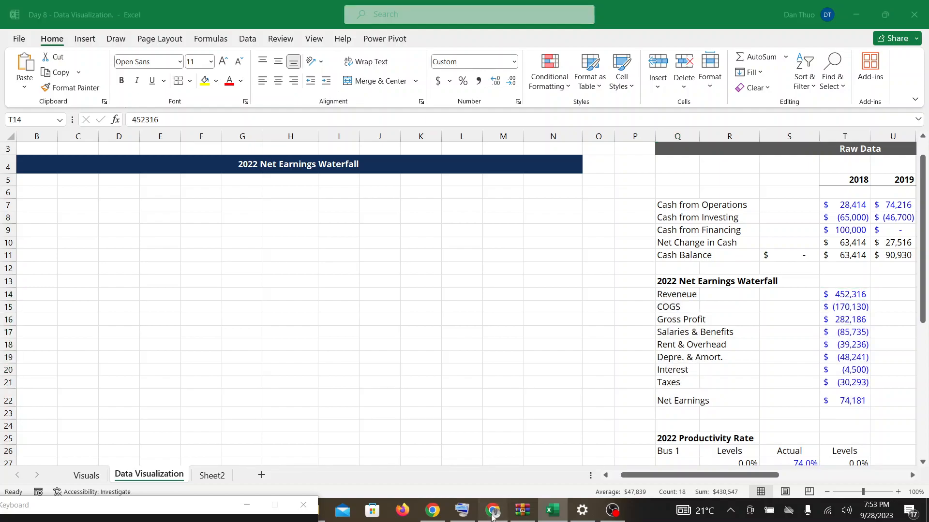
click(552, 511)
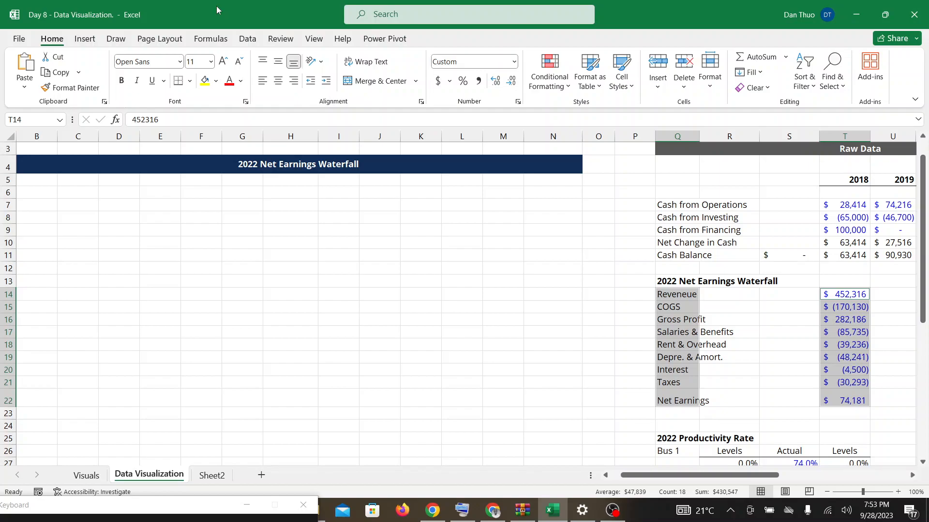
Insert a Waterfall chart from the selected 2022 Net Earnings Waterfall labels and amounts
click(87, 41)
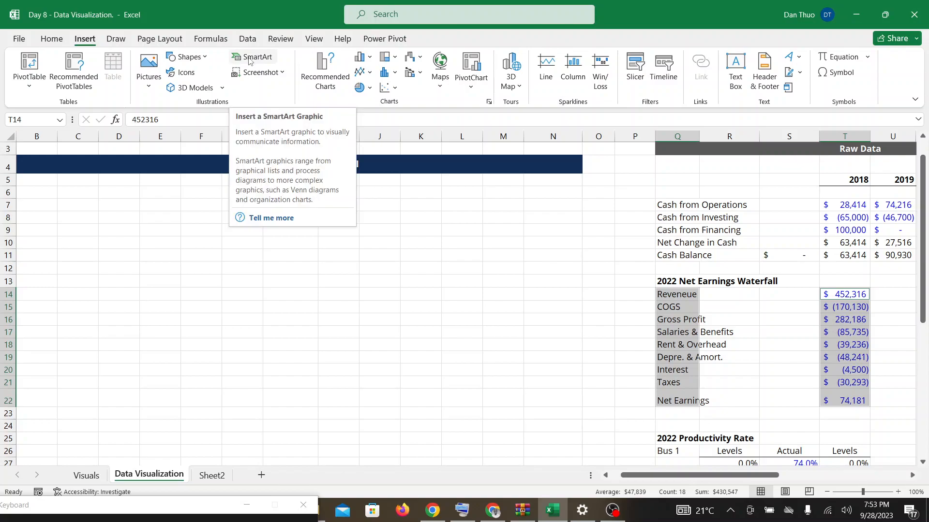
click(421, 57)
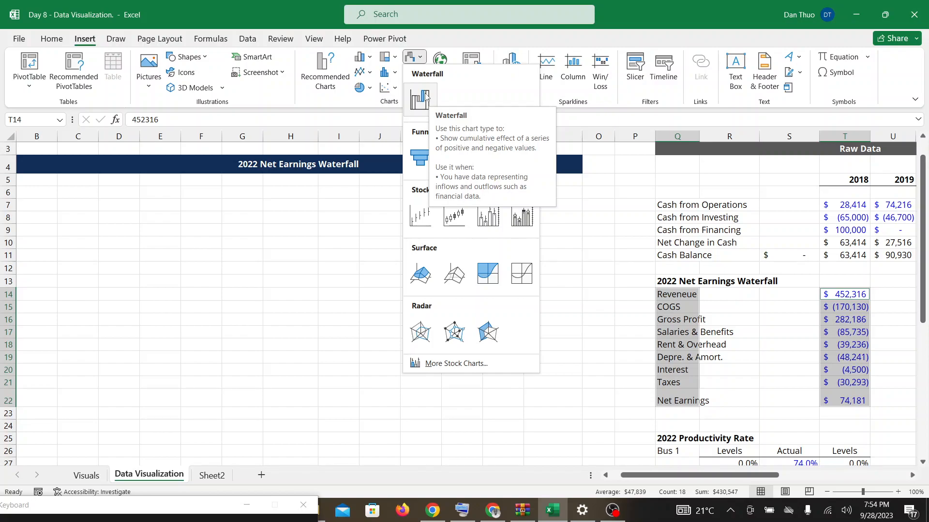
click(425, 97)
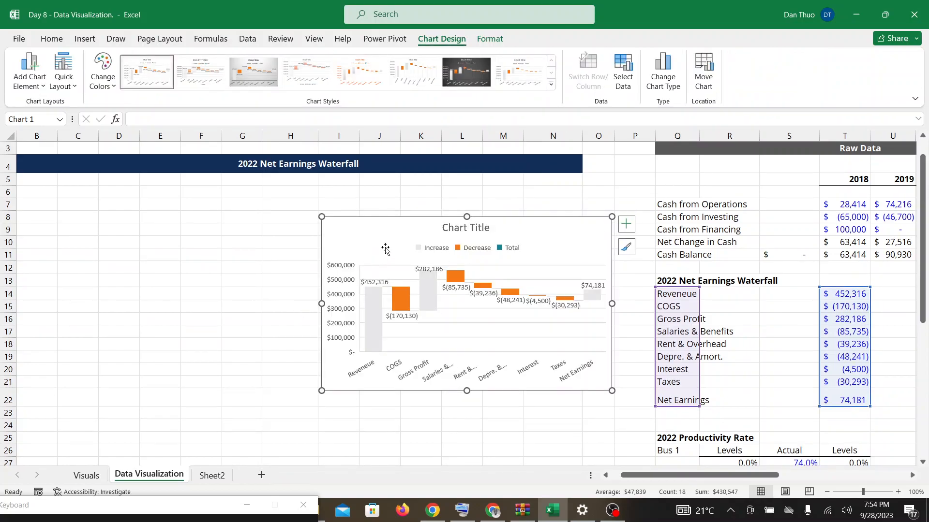
Move the waterfall chart beneath the 2022 Net Earnings Waterfall banner and enlarge it to span columns B to N, checking the Google Meet call
drag(332, 227, 93, 205)
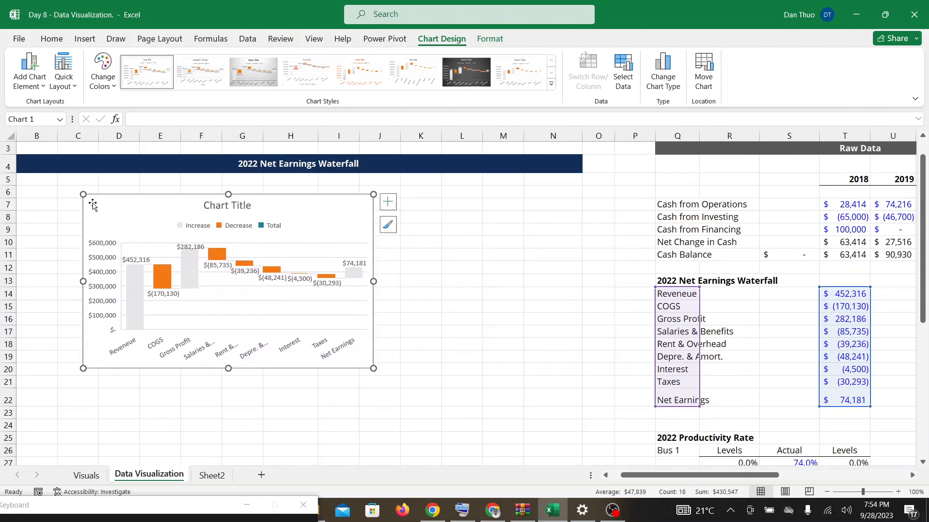
scroll(92, 204, left, 1)
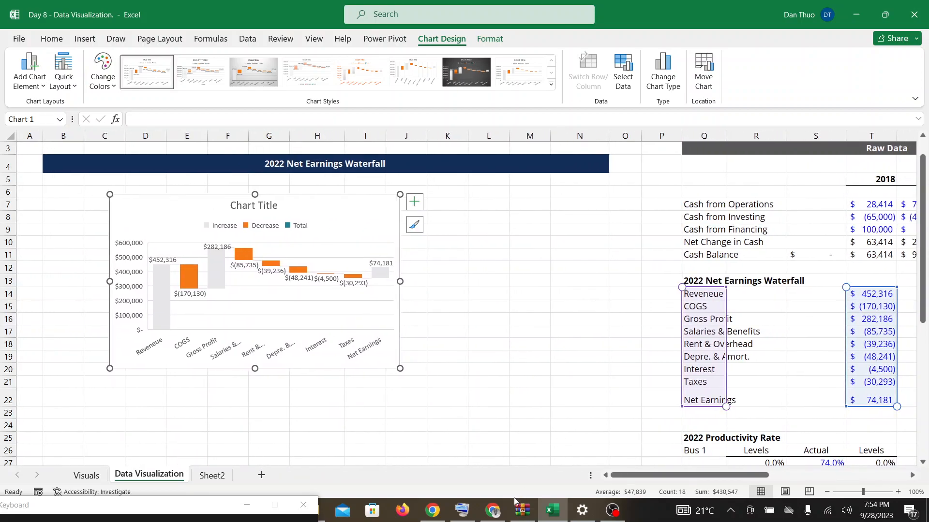
click(495, 511)
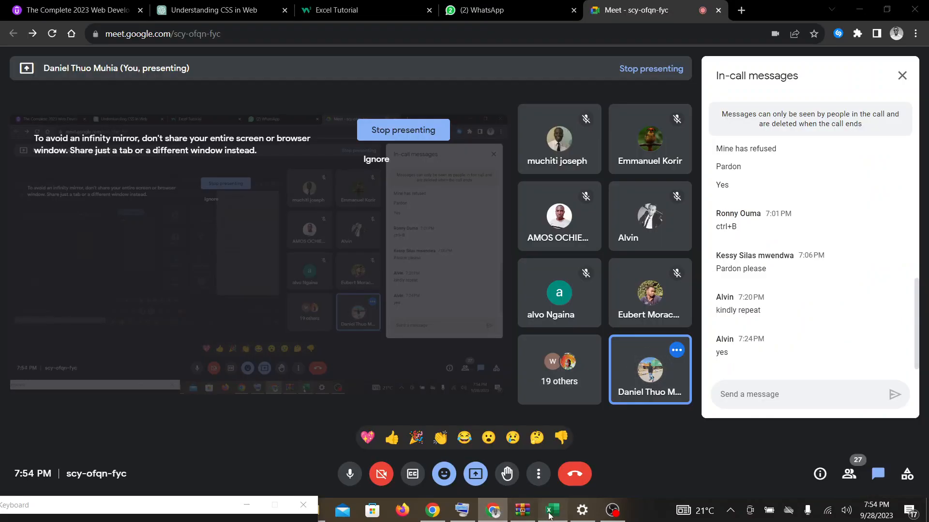
click(550, 515)
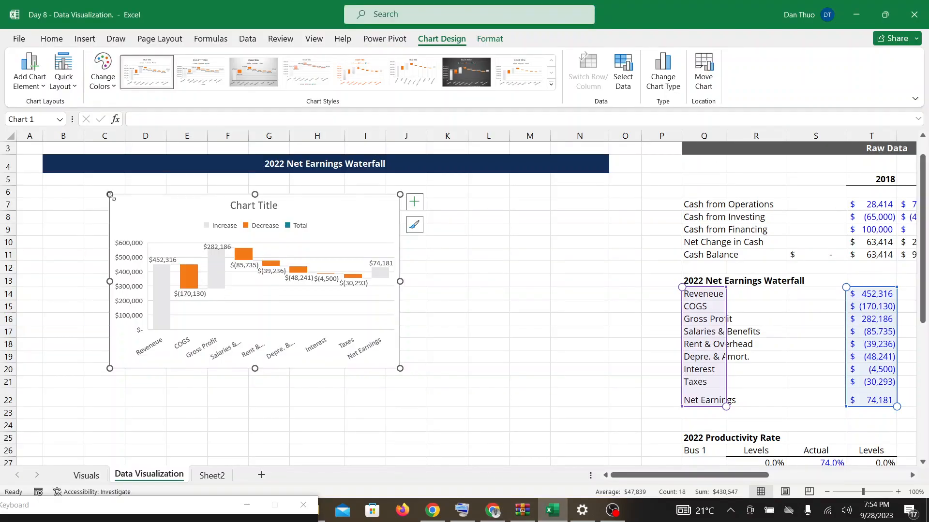
drag(110, 195, 42, 178)
drag(400, 369, 610, 424)
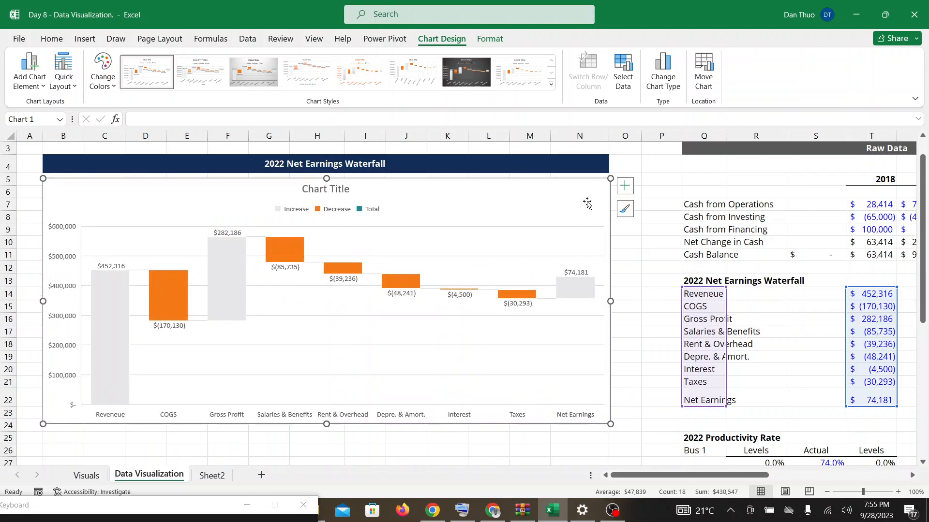
drag(610, 178, 607, 174)
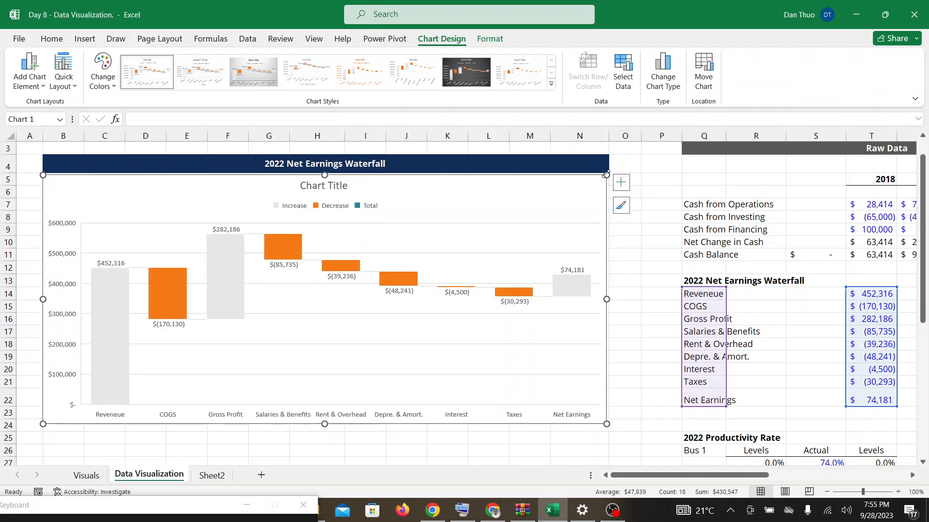
Zoom the sheet in and back to 100%, and check the Google Meet chat for participant responses
click(897, 492)
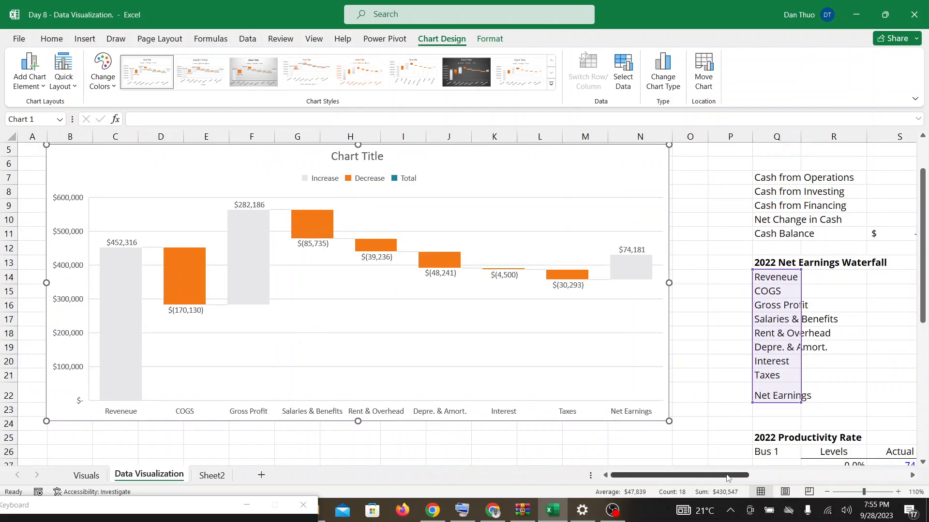
click(826, 492)
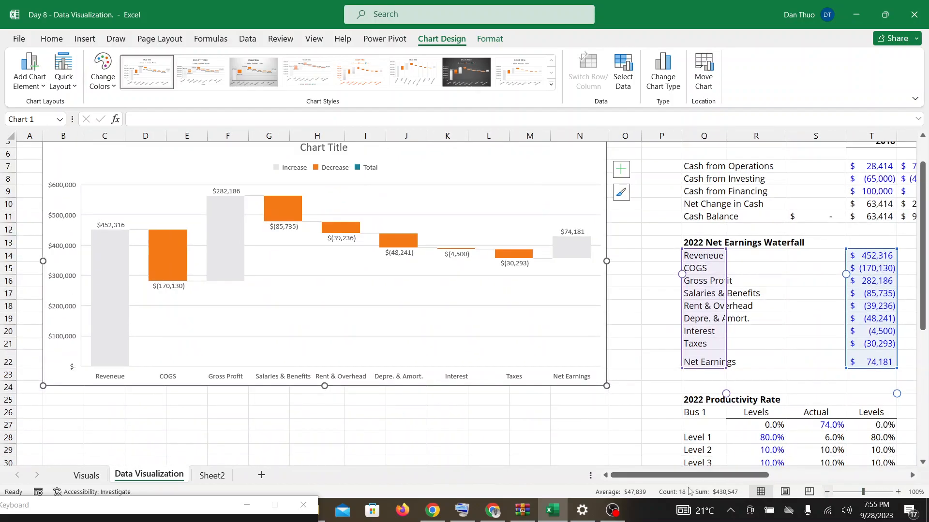
click(501, 516)
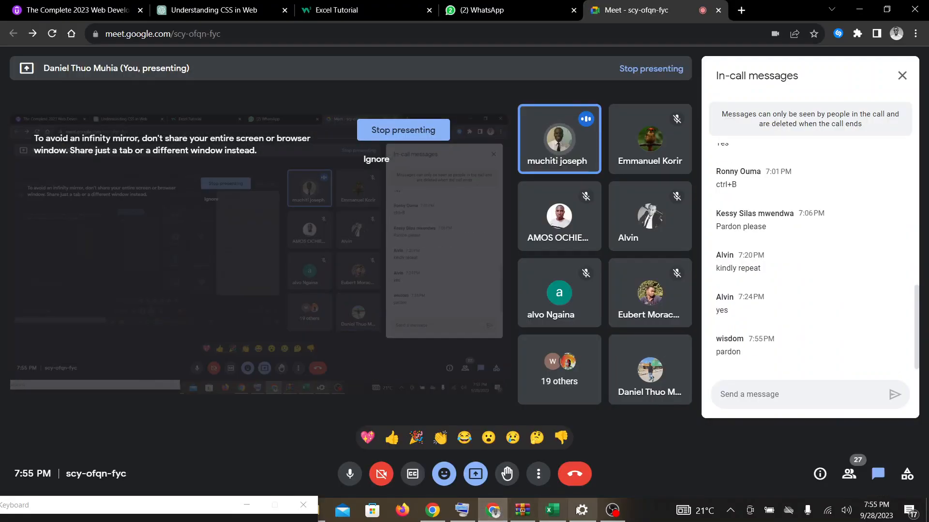
click(553, 513)
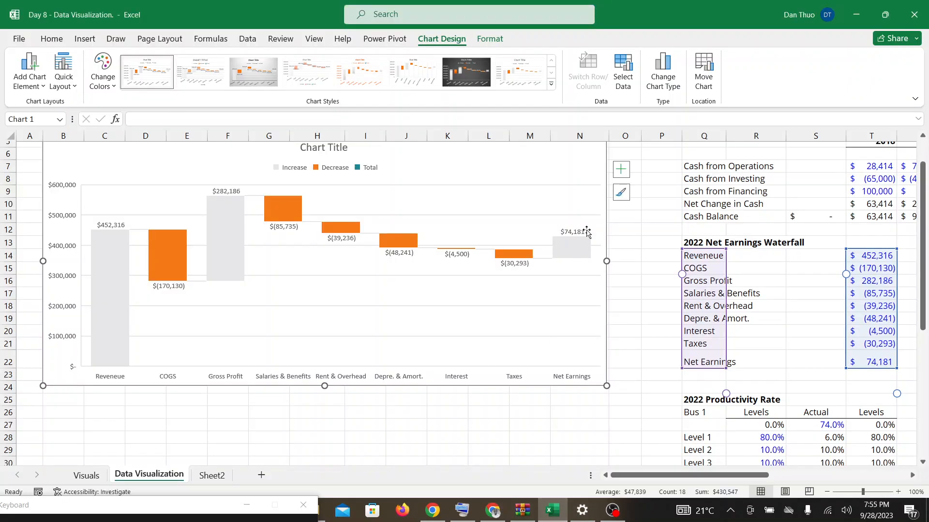
Reposition the enlarged waterfall chart directly under the 2022 Net Earnings Waterfall banner, and check the call in Google Meet
drag(444, 405, 444, 433)
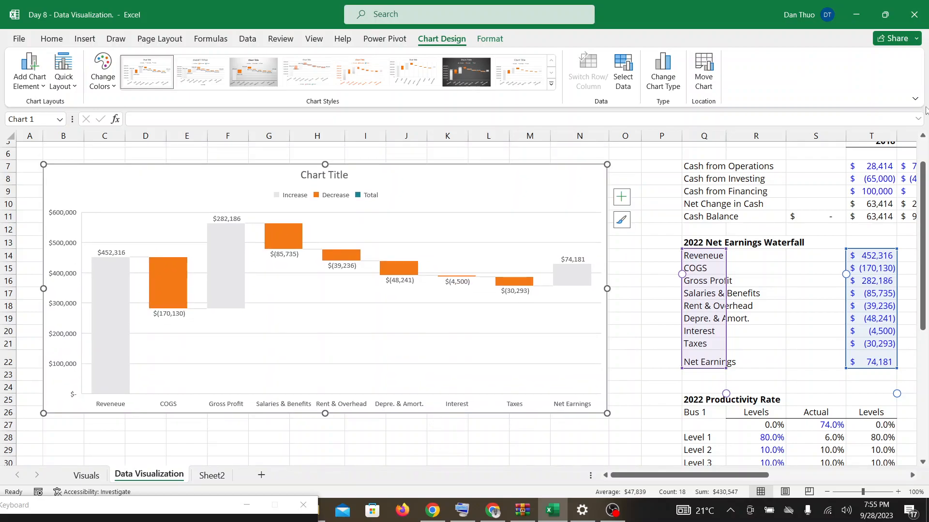
scroll(923, 141, up, 2)
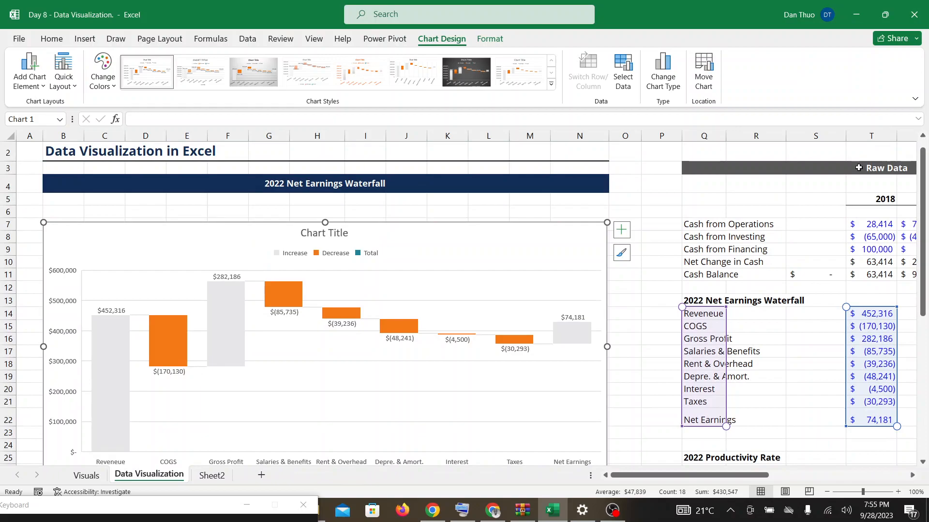
drag(514, 234, 514, 211)
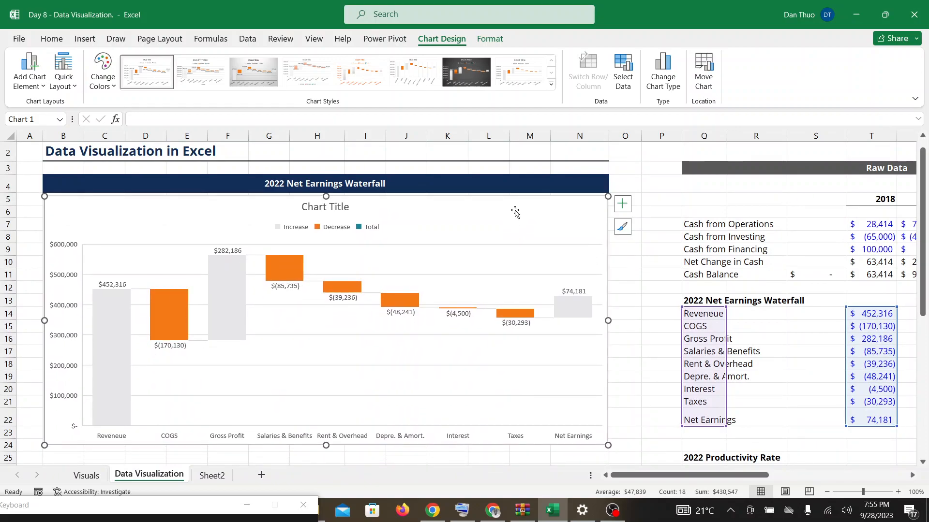
click(494, 512)
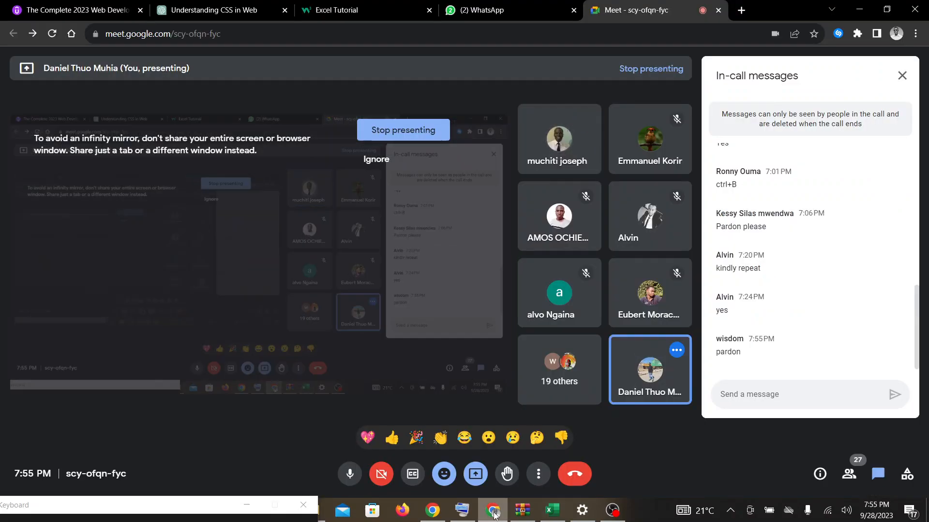
click(552, 511)
drag(484, 401, 483, 399)
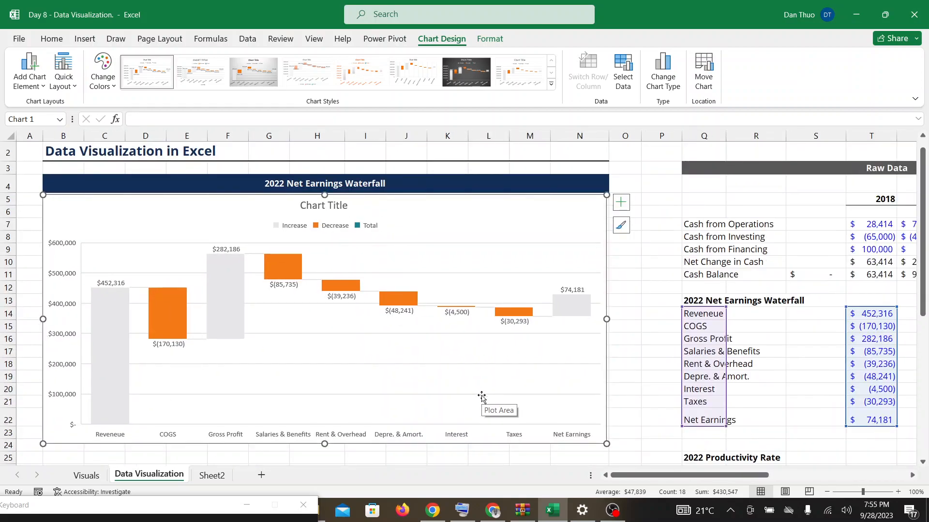
Undo the waterfall chart's moves, its resizing and its insertion
key(ctrl+z)
key(ctrl+z)
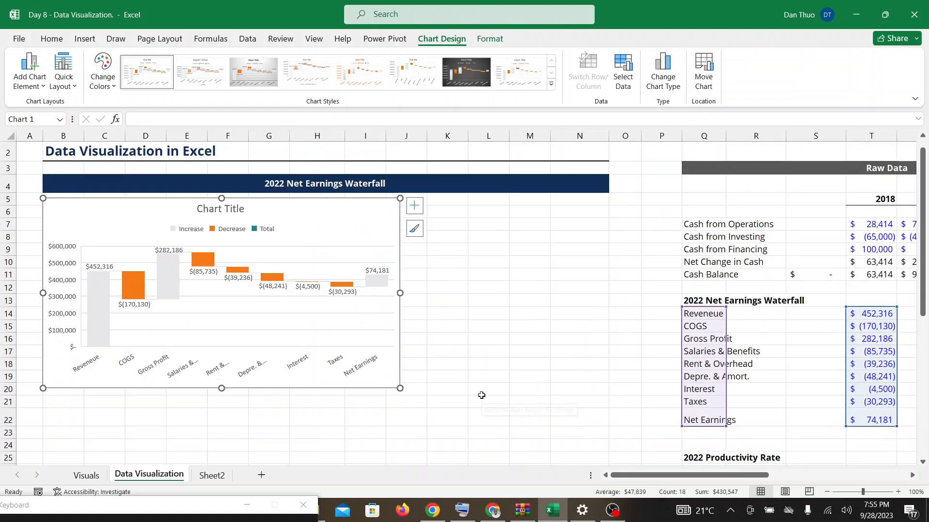
key(ctrl+z)
key(ctrl+z)
key(ctrl+z)
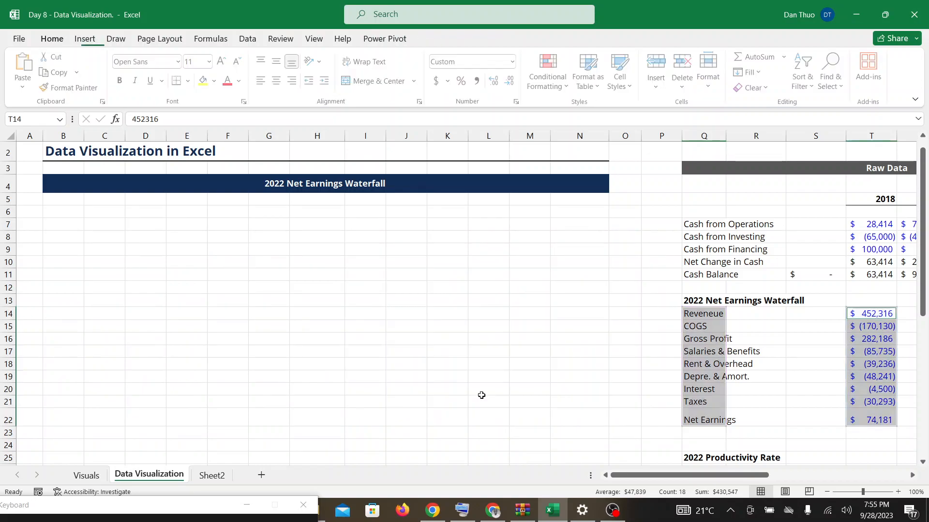
Insert a Waterfall chart from the labels in Q14:Q22 and the amounts in T14:T22
click(530, 330)
scroll(530, 333, down, 1)
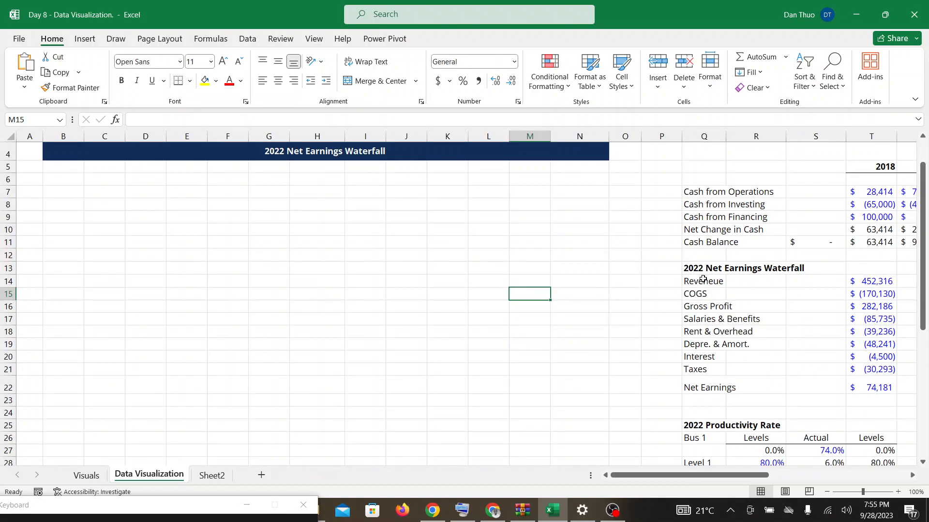
drag(702, 280, 718, 390)
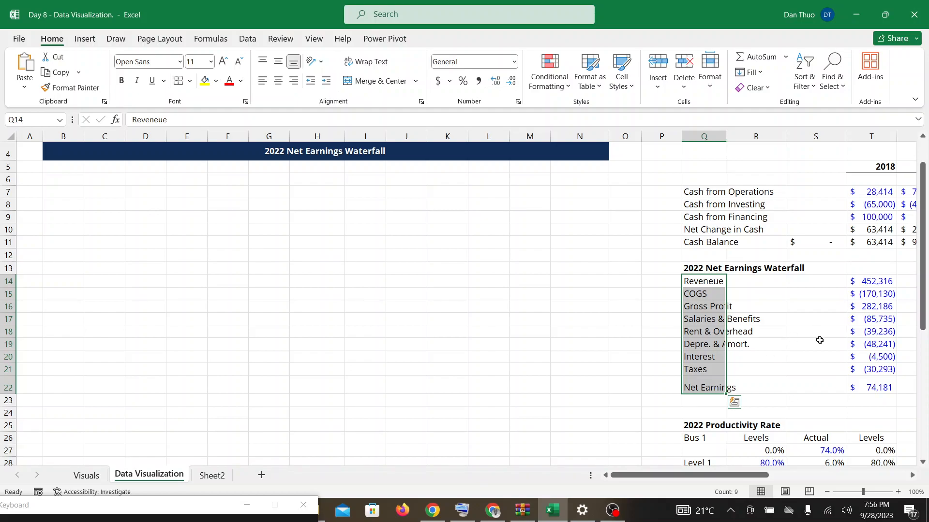
drag(878, 279, 875, 389)
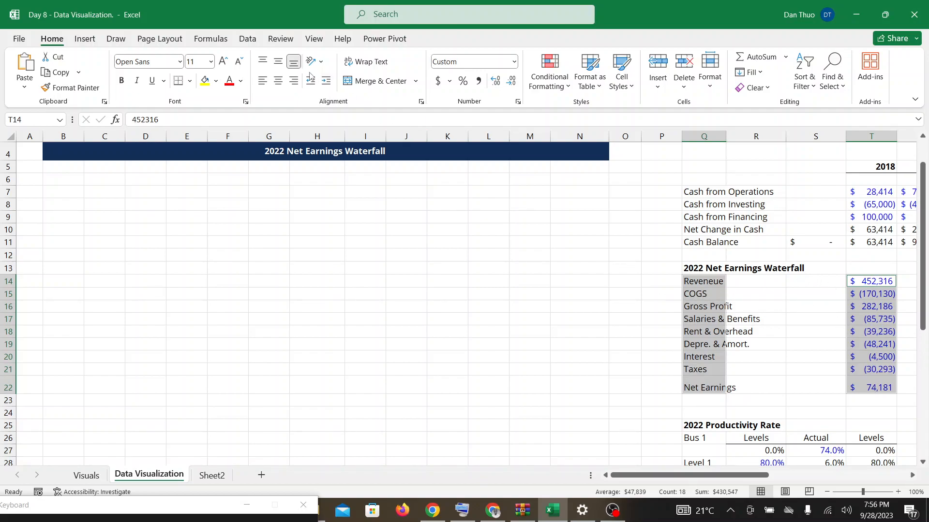
click(92, 40)
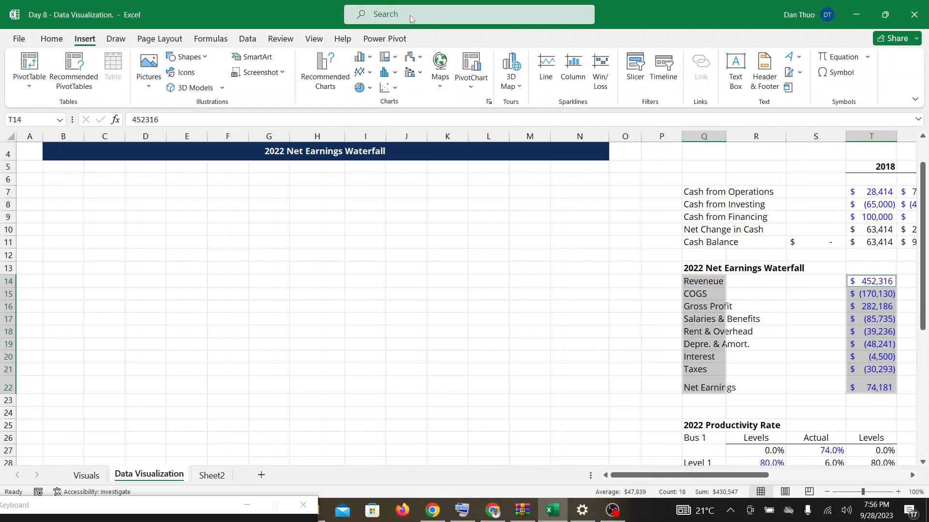
click(420, 58)
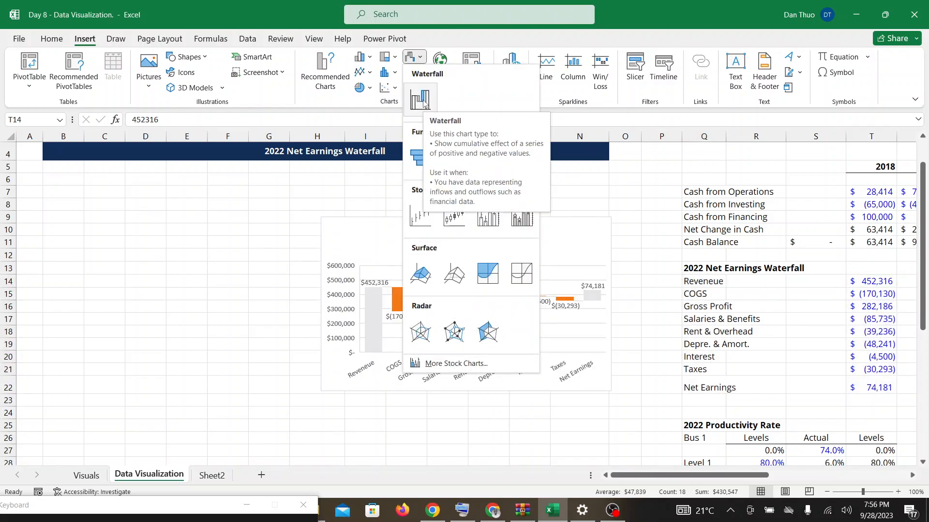
click(421, 99)
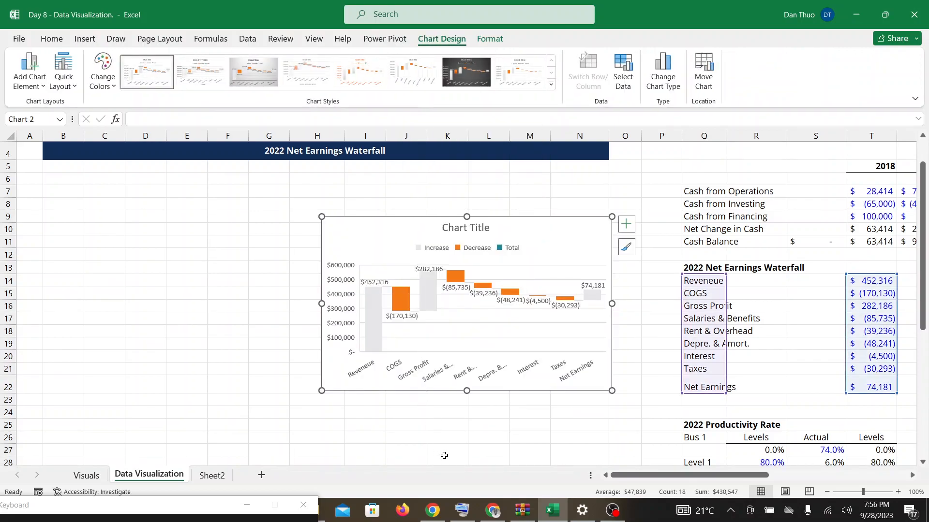
Check the Google Meet call, and enlarge the new waterfall chart to fill columns B to N beneath the banner, down to row 24
click(496, 512)
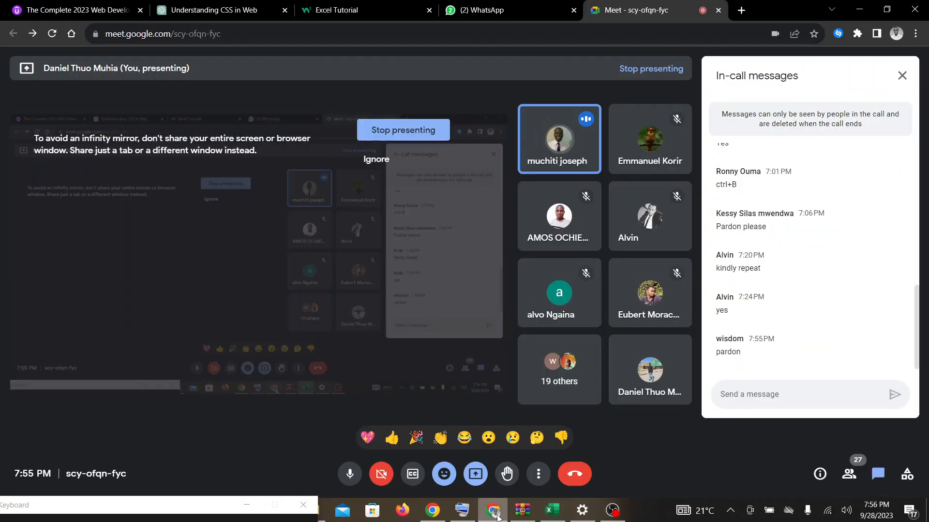
click(552, 510)
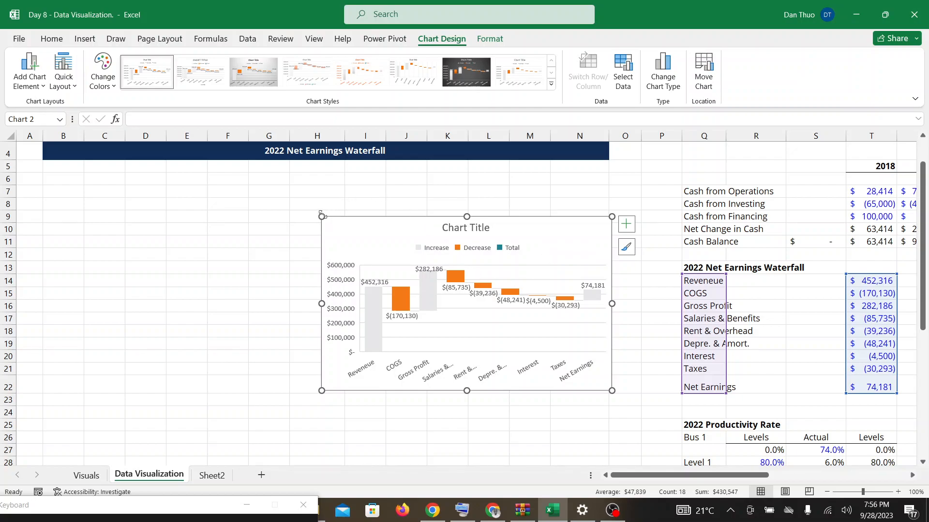
drag(322, 216, 48, 166)
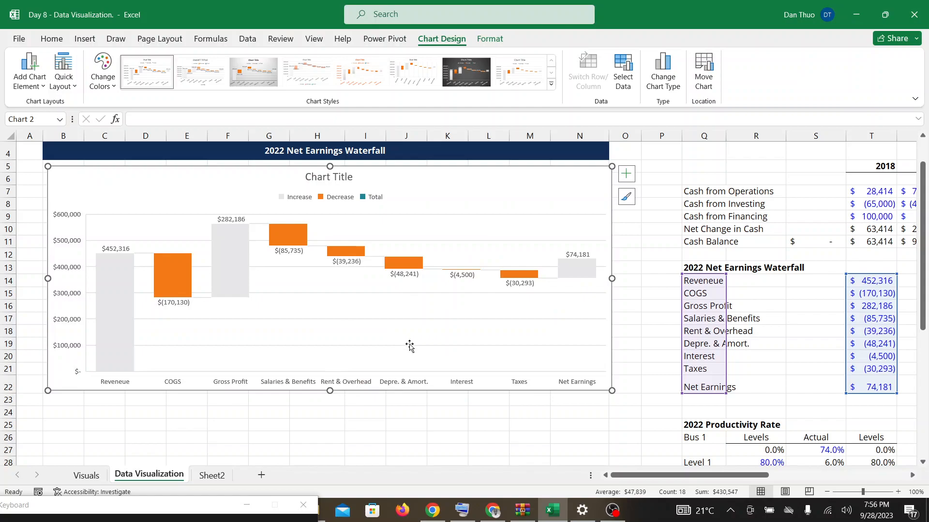
drag(612, 391, 614, 419)
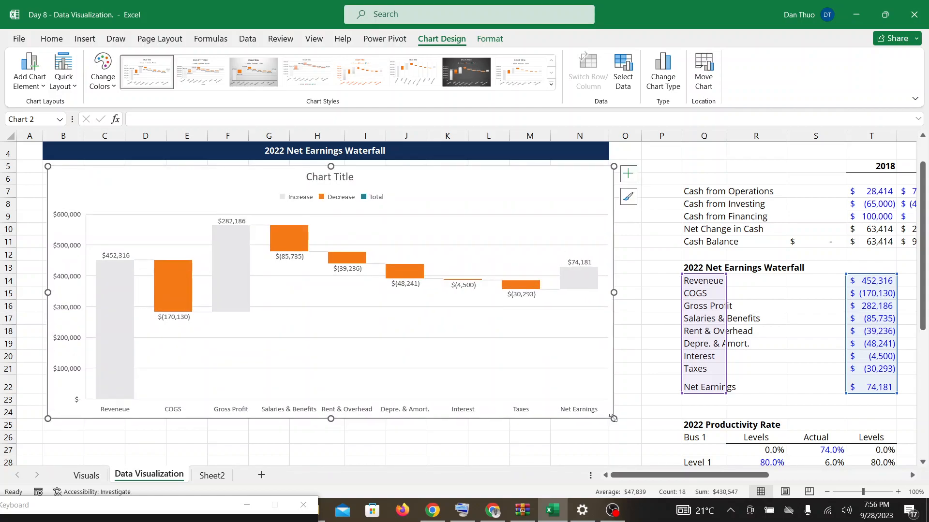
drag(613, 166, 609, 163)
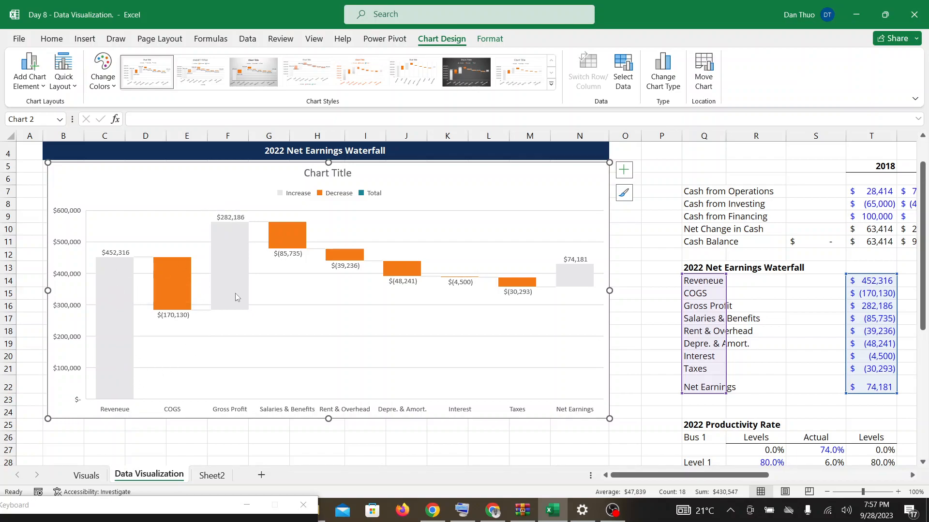
Set the Reveneue column of the waterfall chart as a total
mouse_move(580, 287)
click(118, 294)
double_click(117, 294)
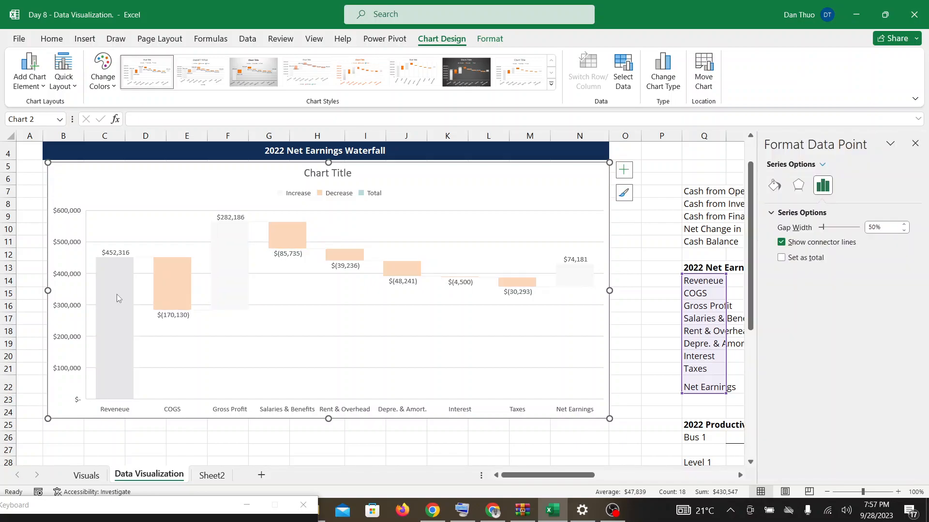
click(203, 301)
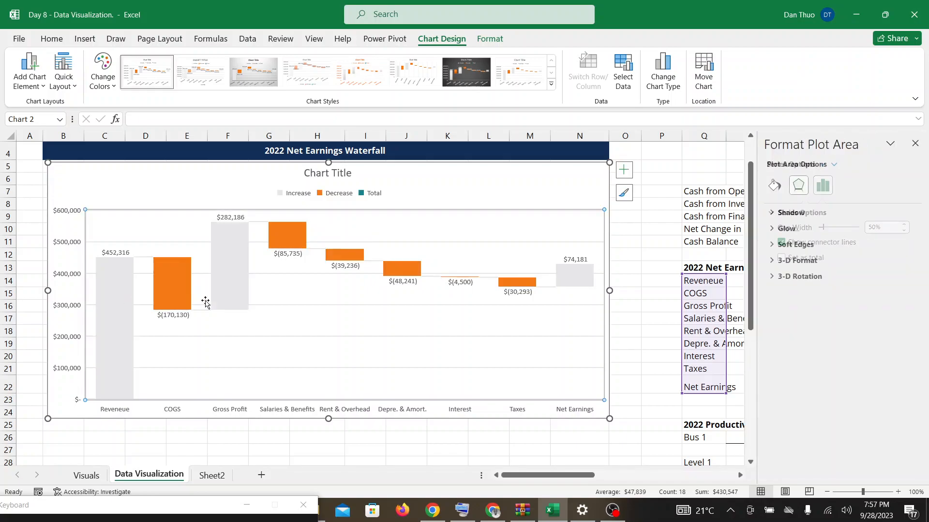
double_click(110, 307)
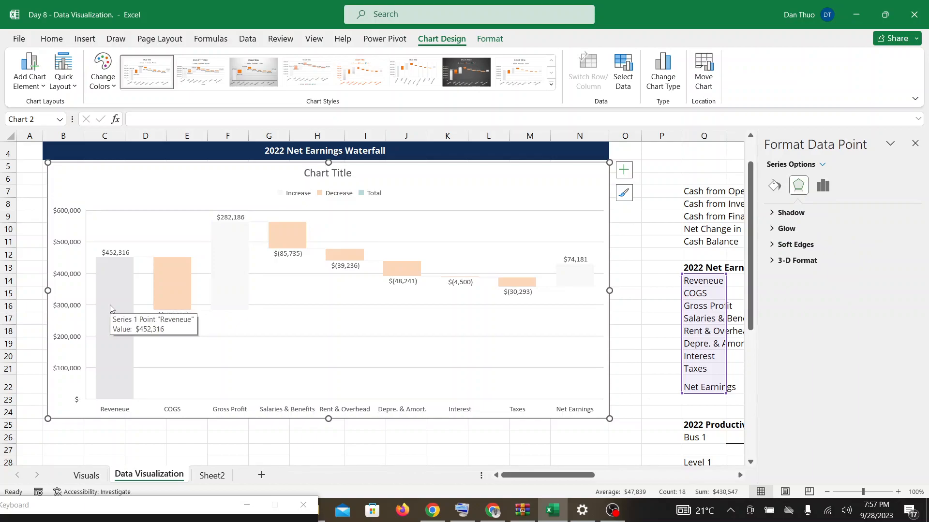
right_click(109, 305)
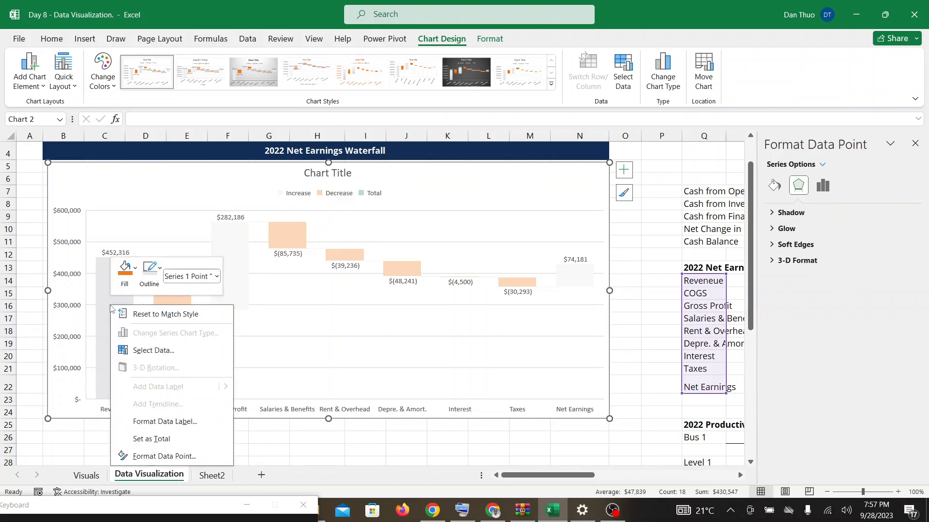
click(171, 440)
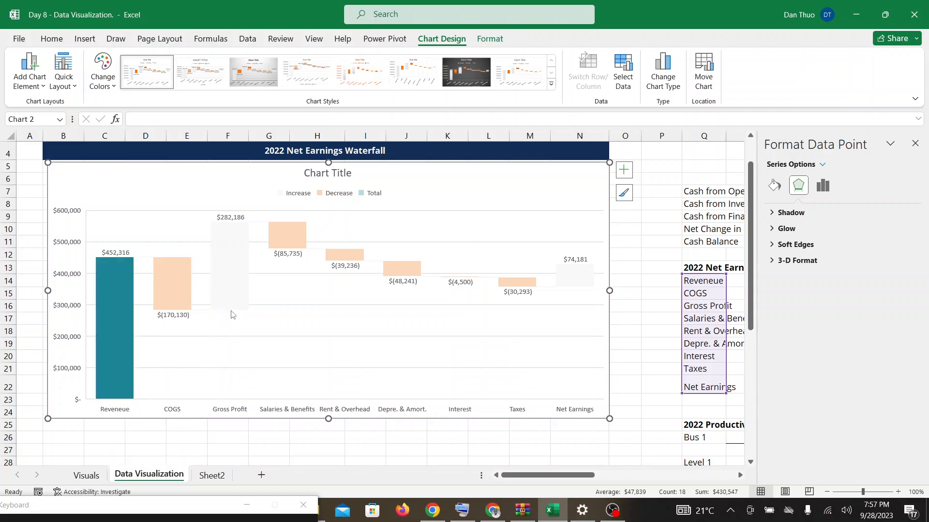
Set the Gross Profit and Net Earnings columns of the waterfall chart as totals
click(230, 283)
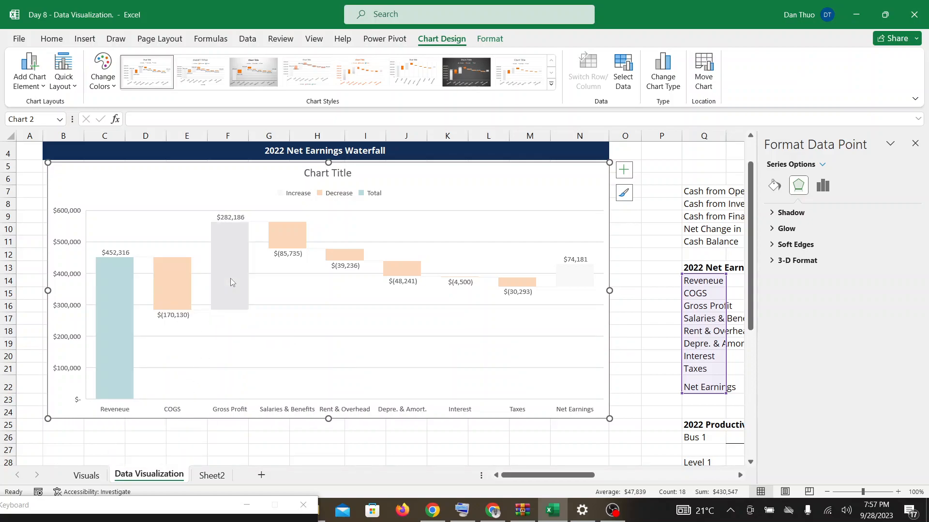
right_click(232, 283)
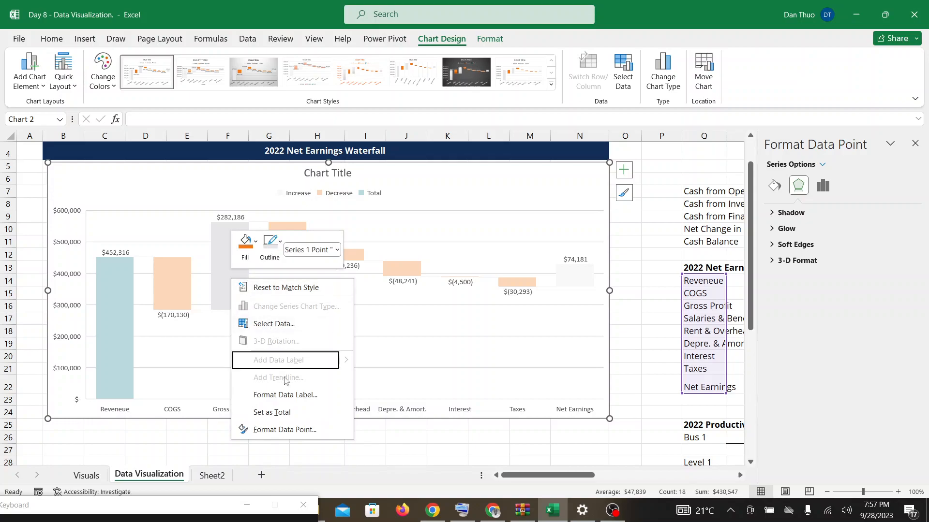
click(273, 412)
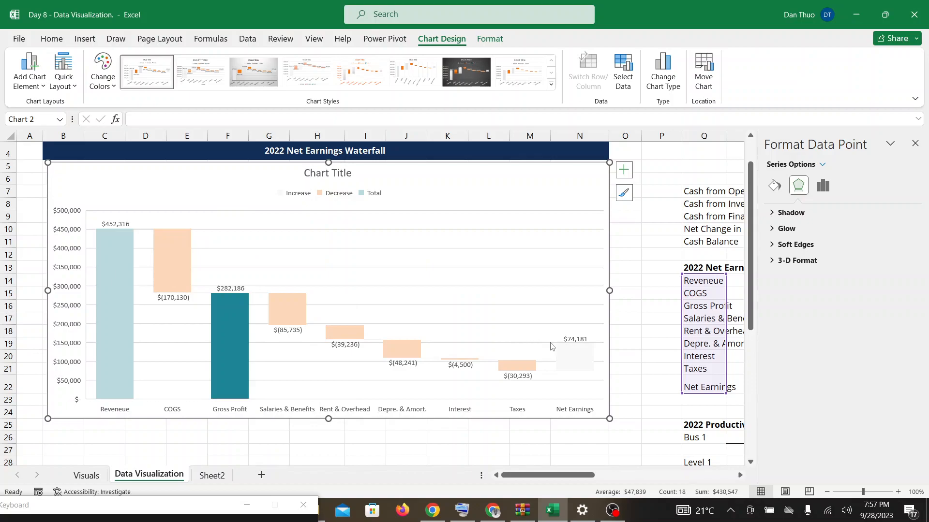
right_click(580, 356)
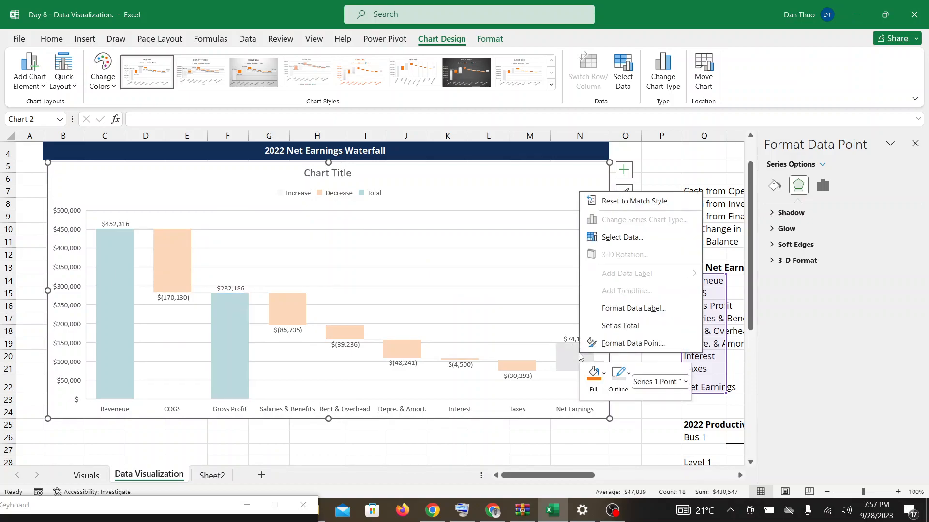
click(620, 326)
click(473, 278)
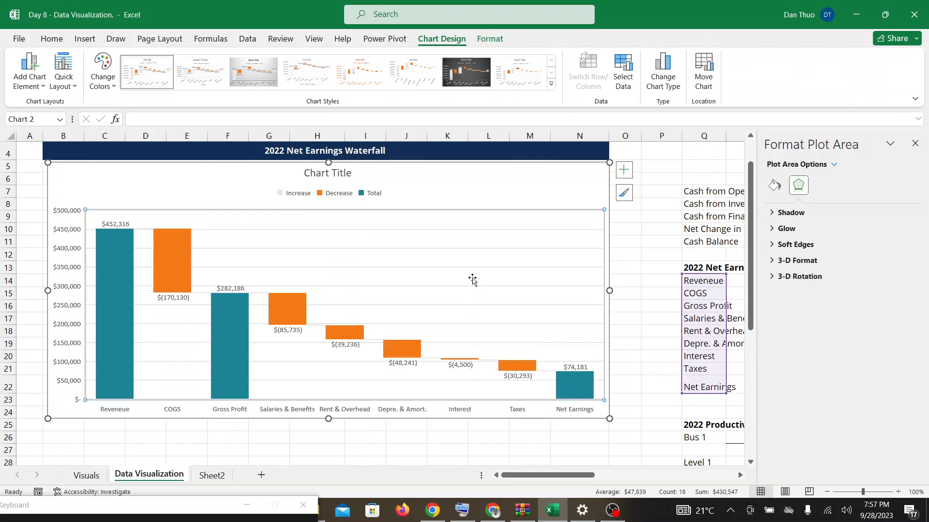
Check the Google Meet call, and set the Reveneue column of the waterfall chart in the Excel workbook as a total
click(493, 516)
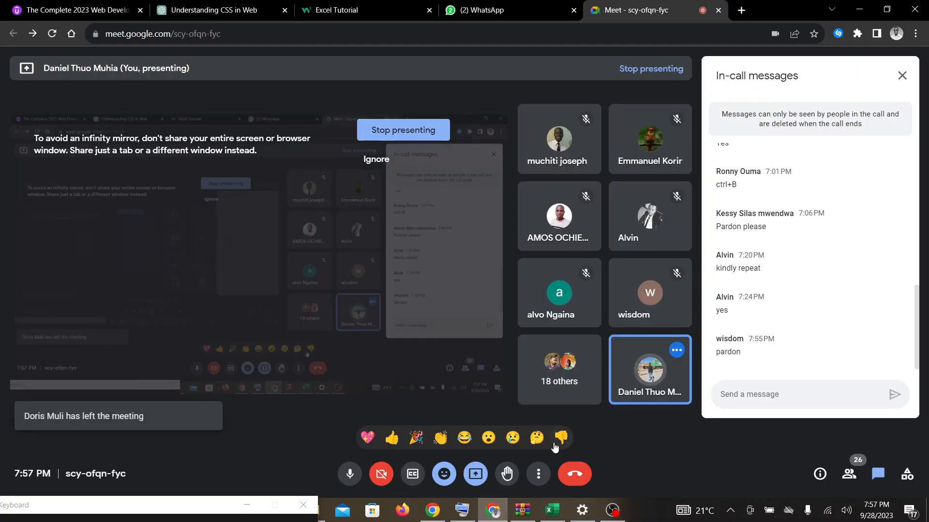
click(552, 510)
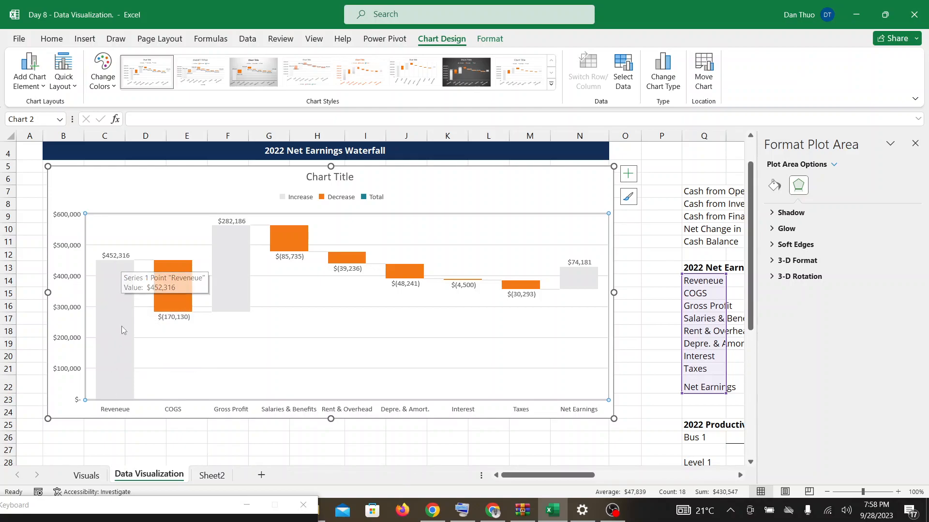
click(118, 326)
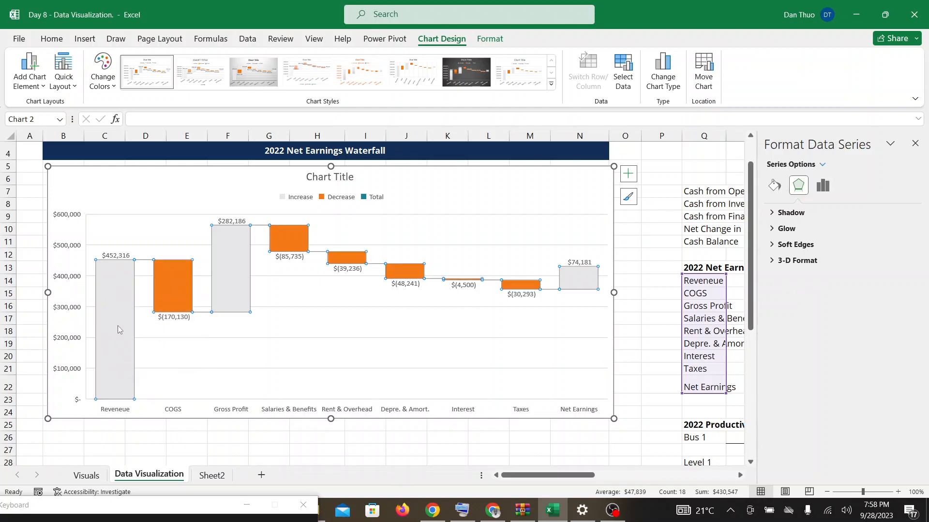
click(118, 326)
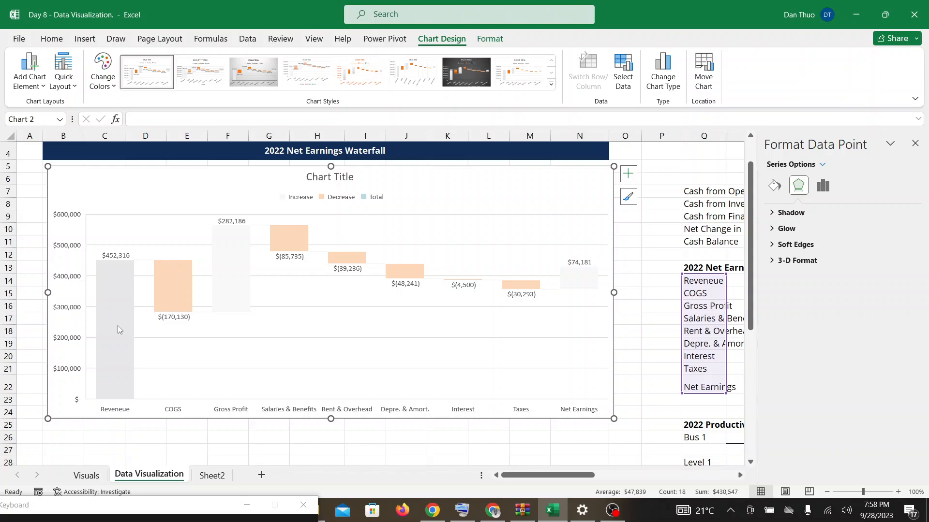
right_click(118, 326)
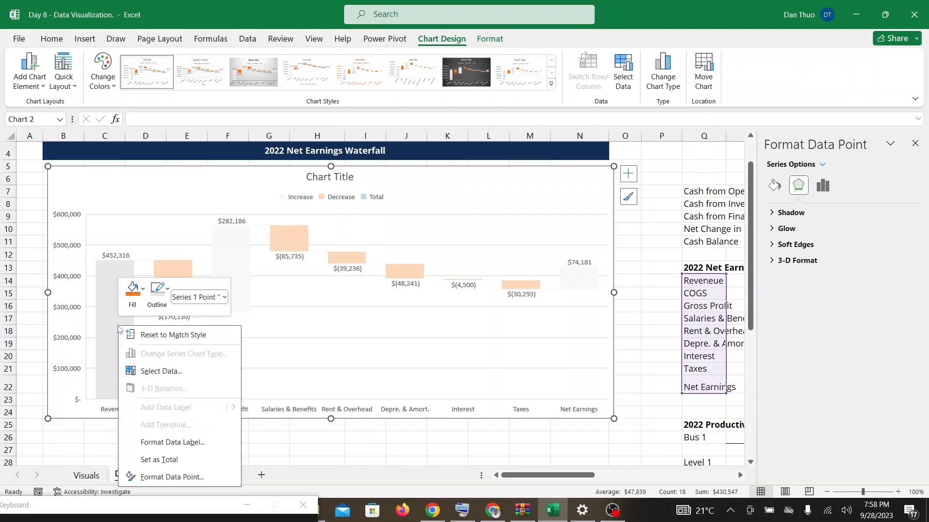
click(166, 461)
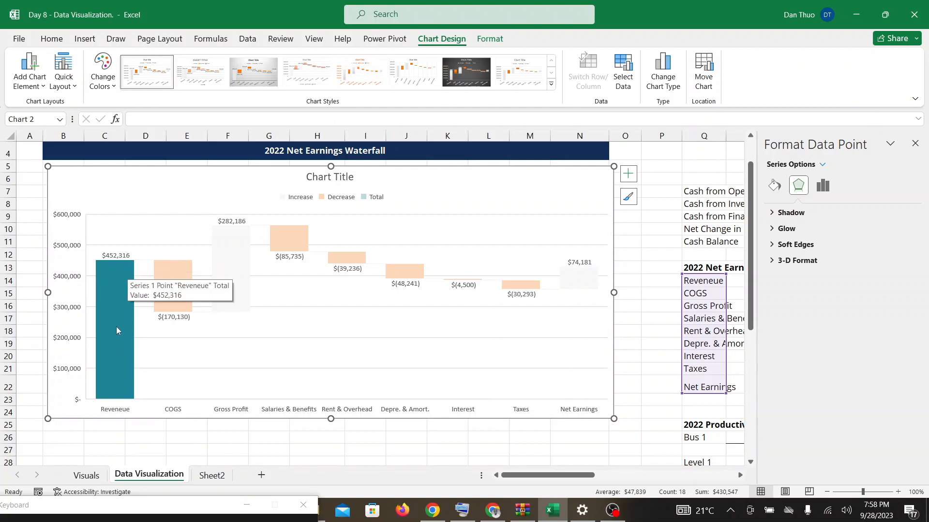
Set the waterfall chart's Gross Profit and Net Earnings columns as totals, and select the plot area
right_click(235, 267)
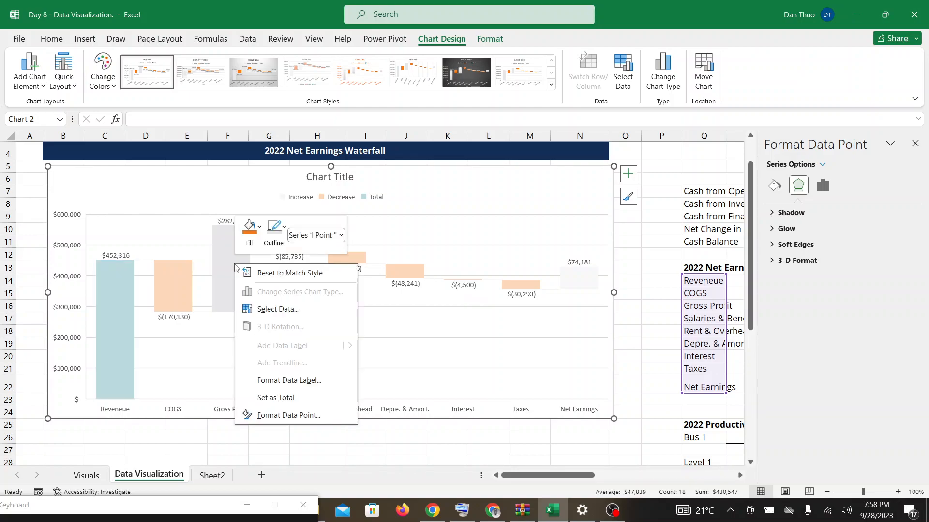
click(274, 398)
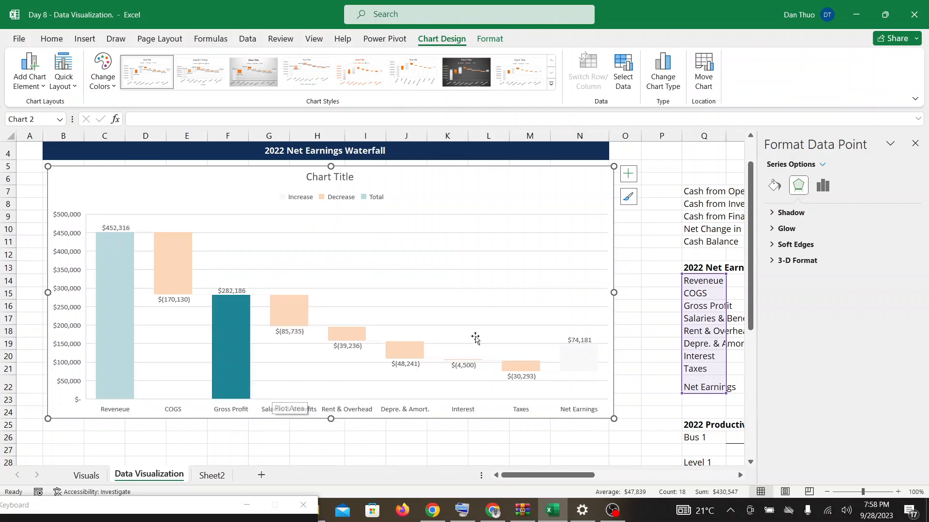
right_click(579, 362)
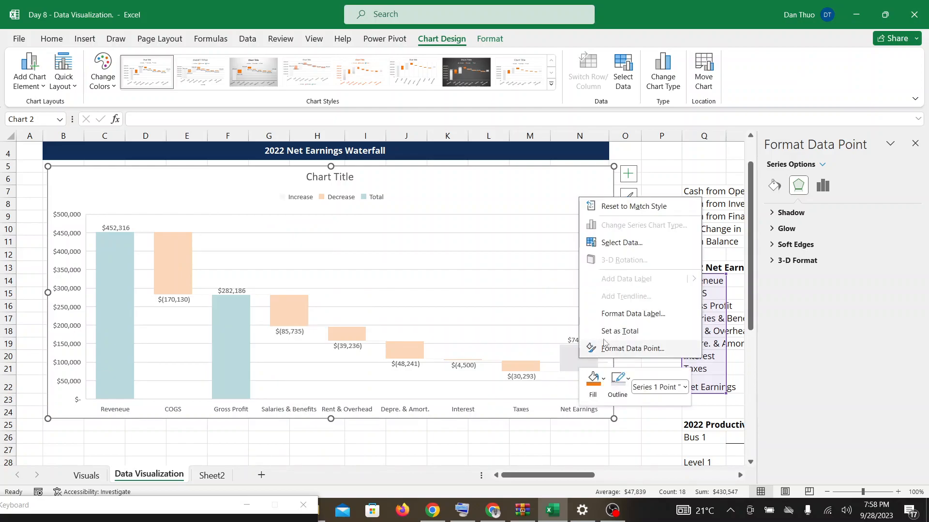
click(620, 331)
click(502, 298)
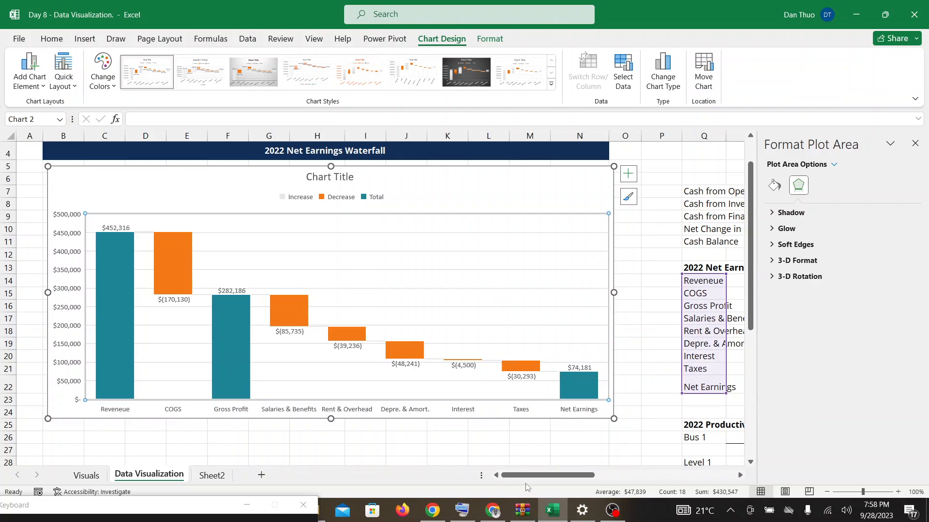
Check the Google Meet call for participants' responses about the waterfall chart, and return to the Excel workbook
click(493, 510)
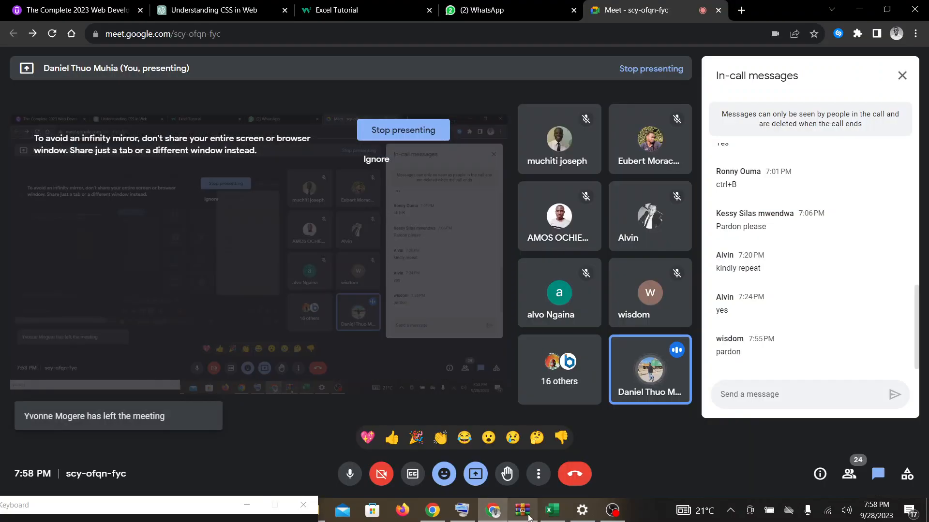
click(552, 510)
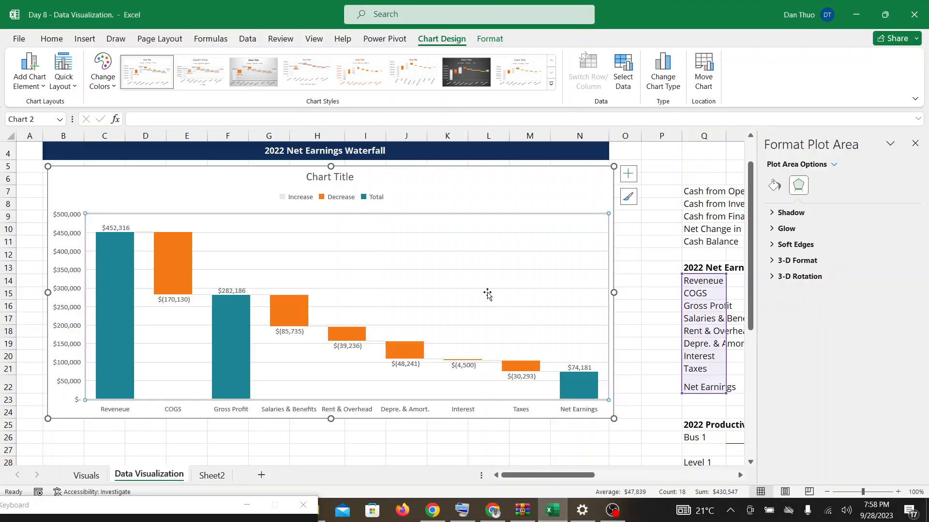
click(494, 512)
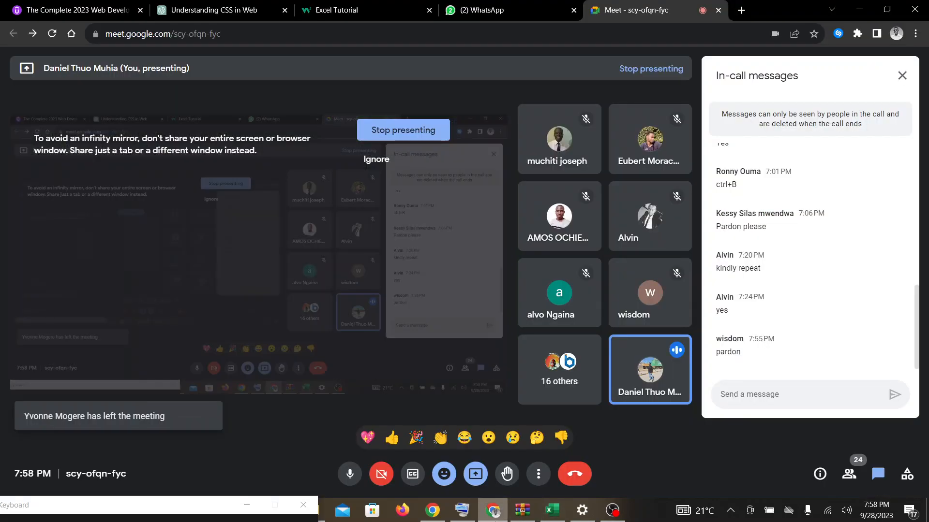
click(552, 511)
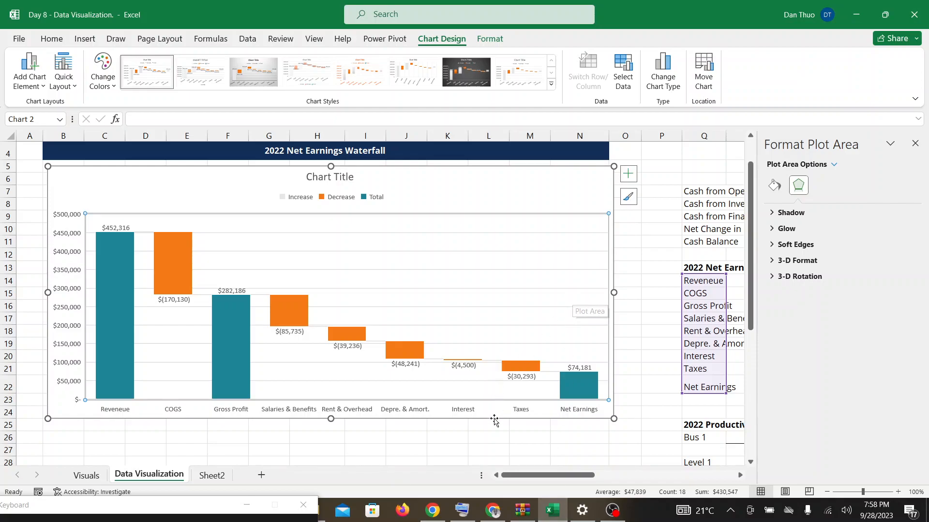
click(494, 510)
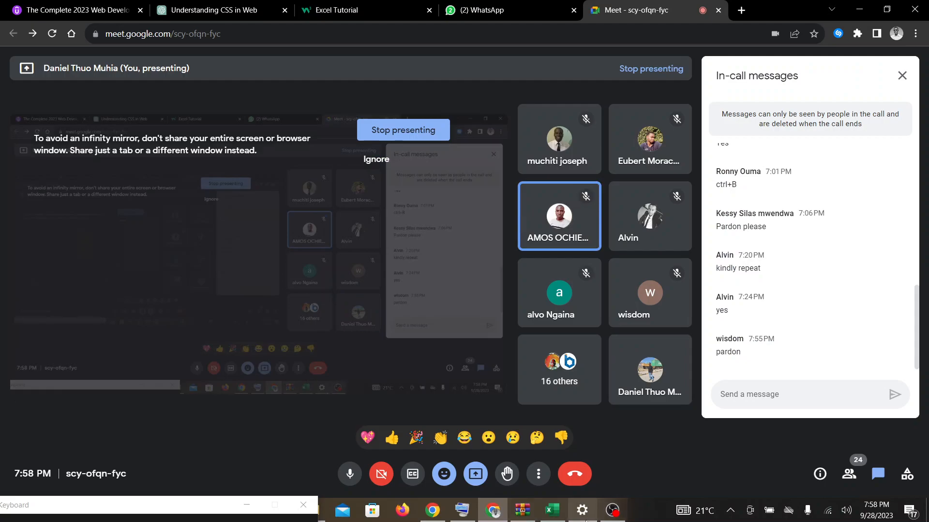
click(554, 517)
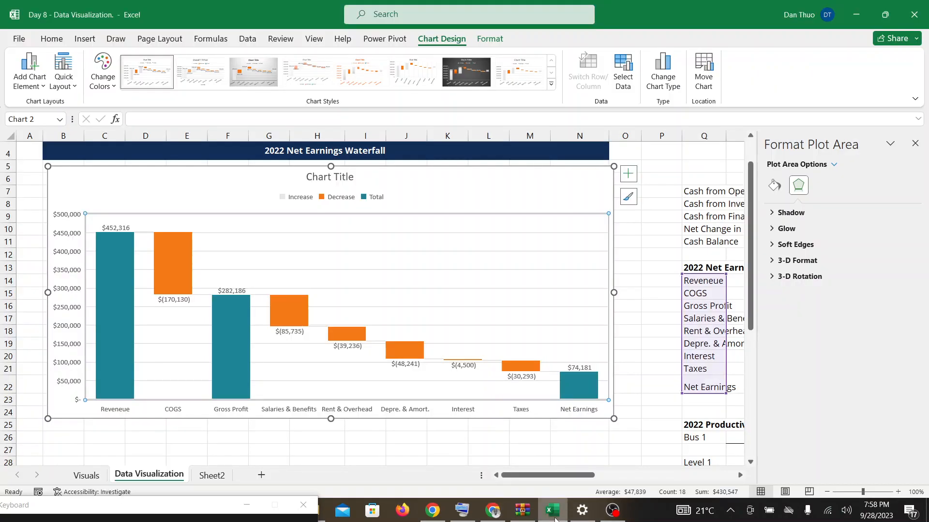
Undo the total settings of the waterfall chart's columns and the chart's last resizing
key(ctrl+z)
key(ctrl+z)
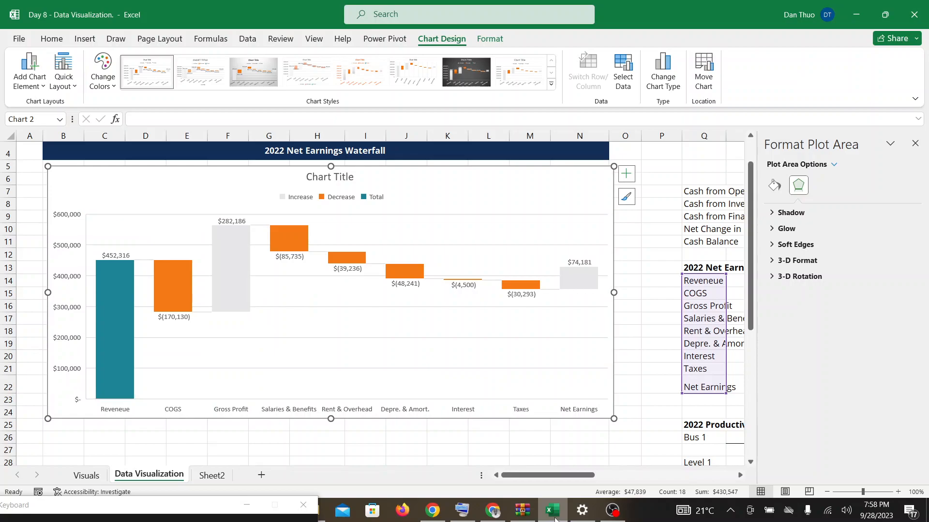
key(ctrl+z)
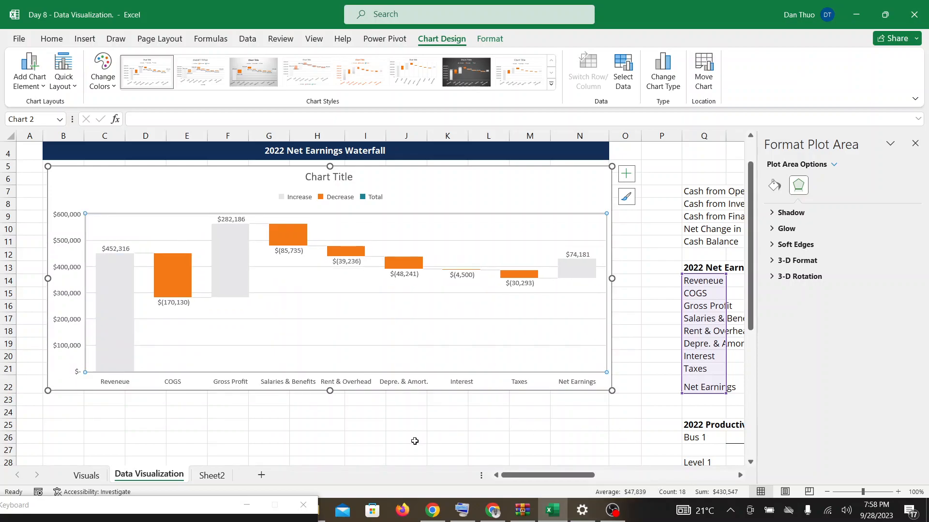
click(408, 437)
Select only the Reveneue column of the waterfall chart and set it as a total
click(116, 293)
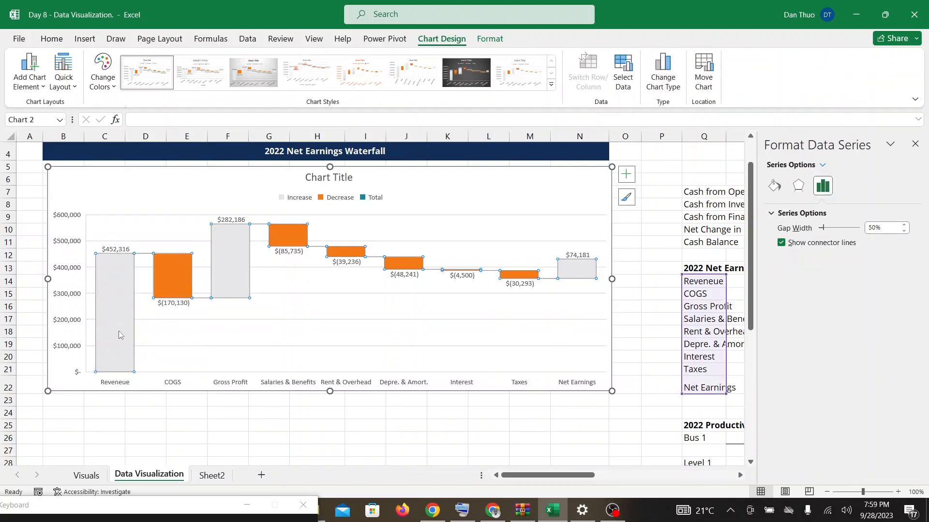
click(118, 330)
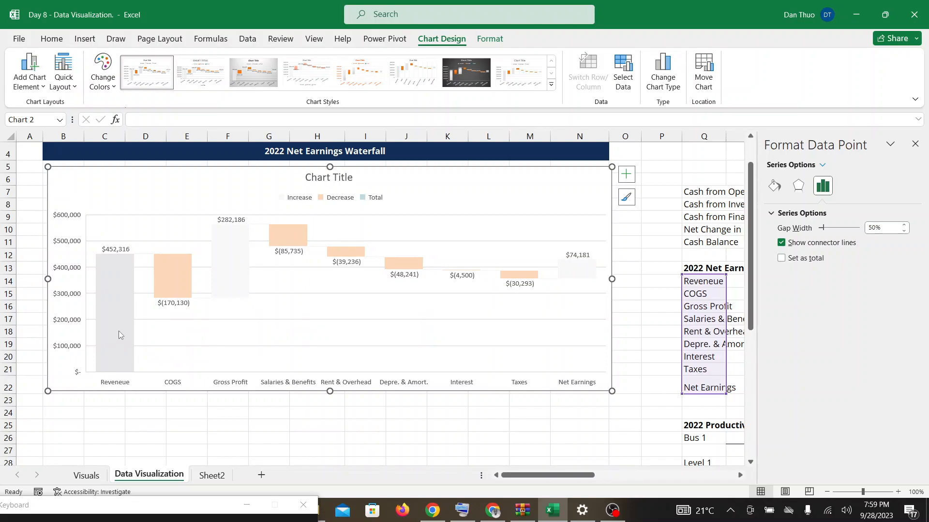
right_click(119, 334)
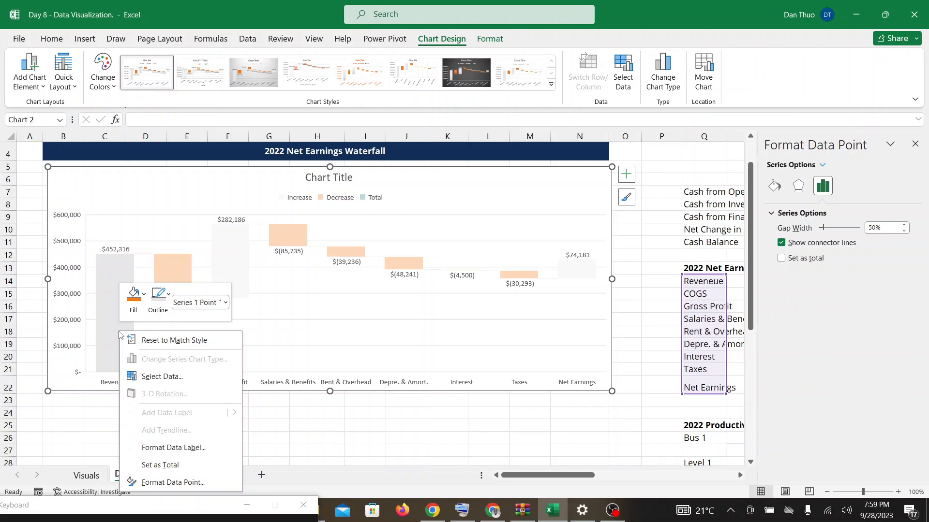
click(166, 464)
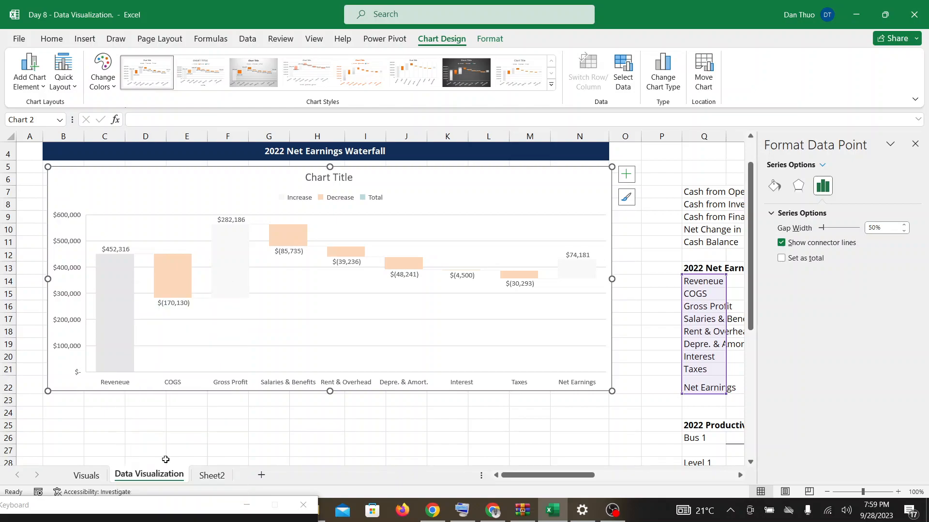
Set the Gross Profit and Net Earnings columns of the waterfall chart as totals, and deselect the chart
click(230, 255)
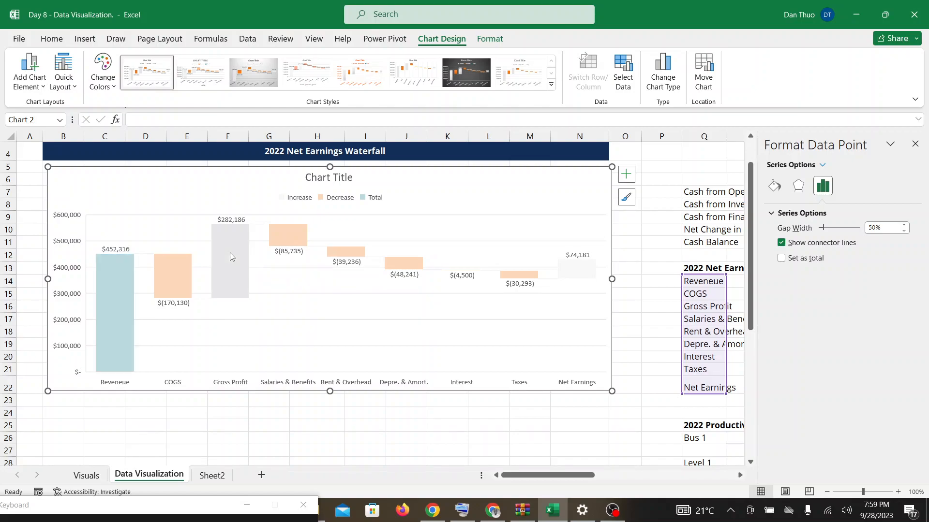
right_click(230, 252)
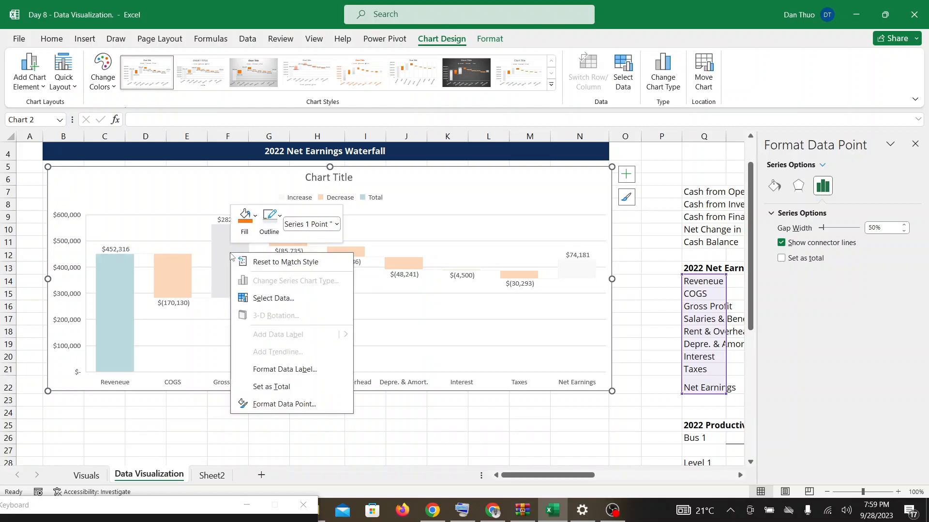
click(279, 386)
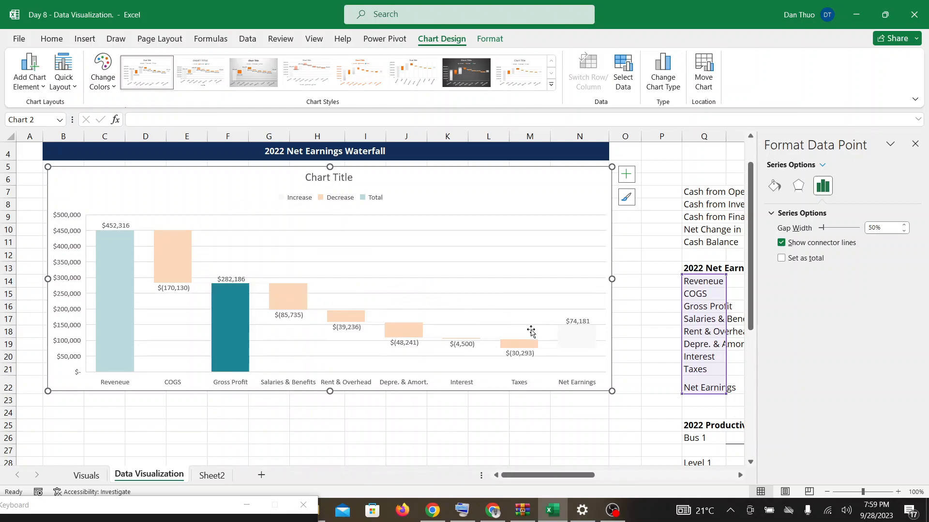
right_click(576, 341)
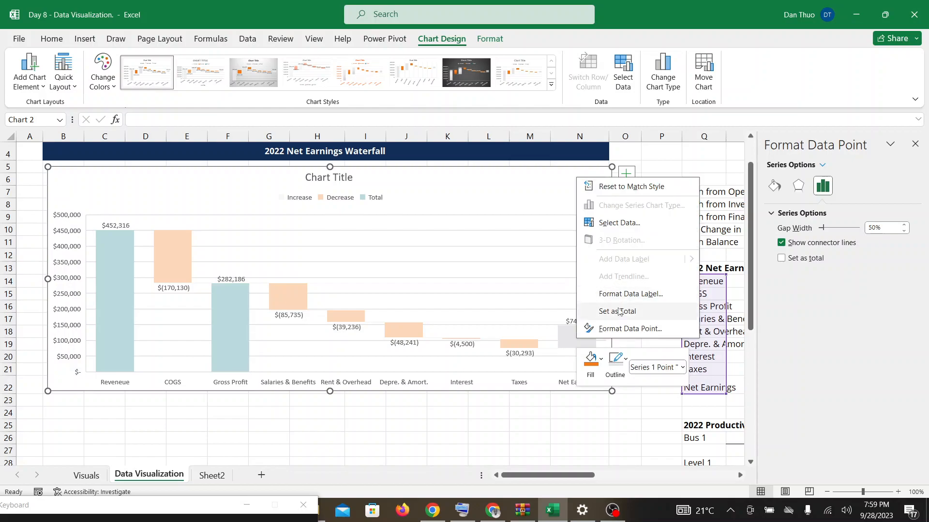
click(616, 312)
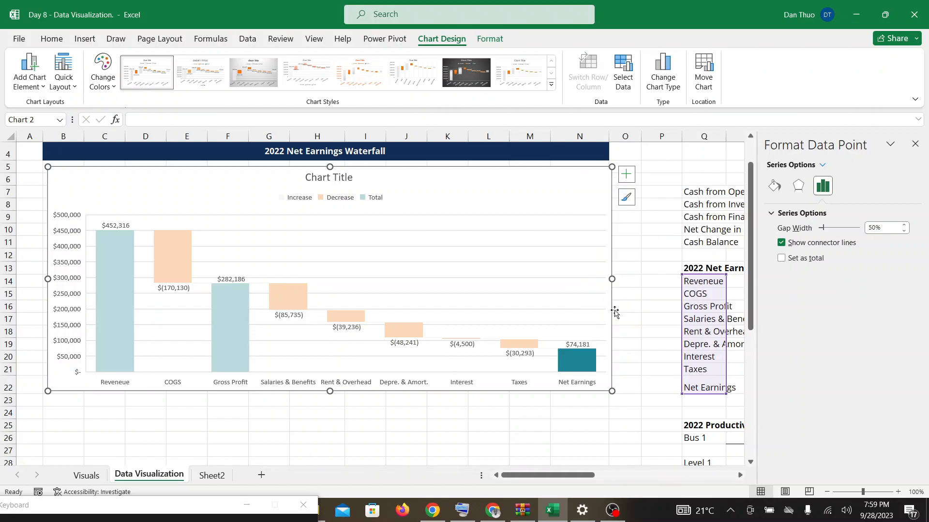
click(470, 427)
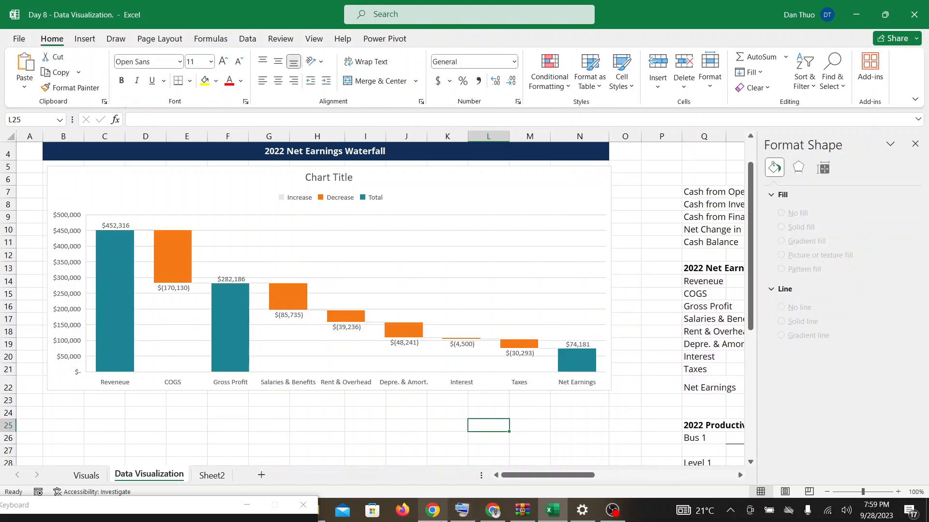
Check the Google Meet call's messages for participants' feedback on the waterfall chart, and return to the Excel workbook
click(486, 503)
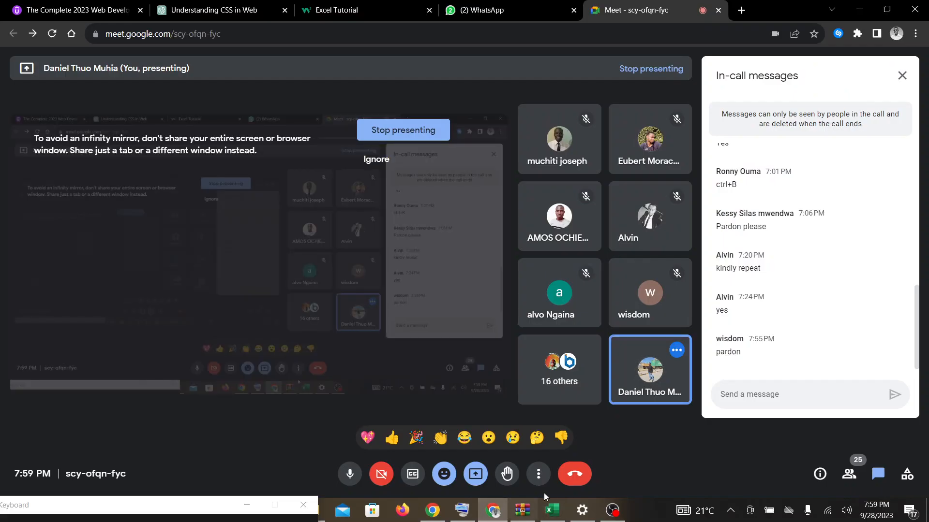
mouse_move(554, 515)
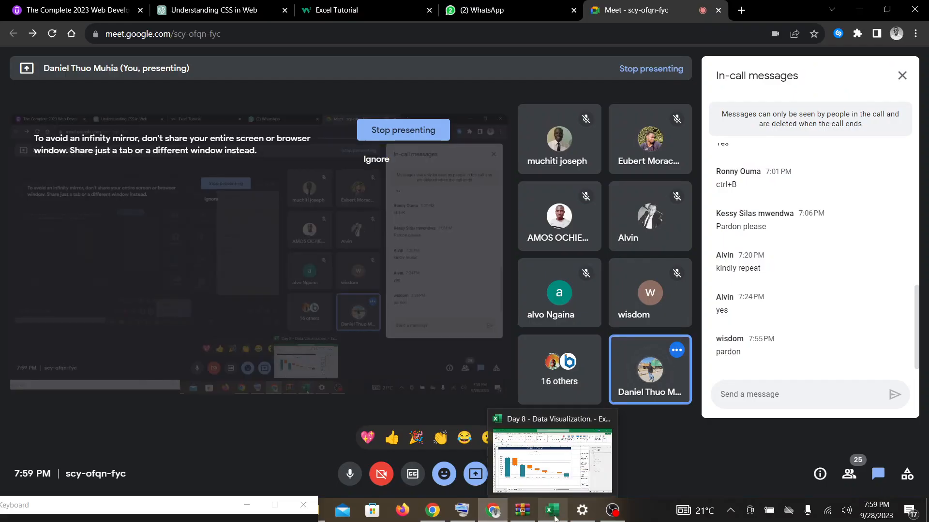
click(554, 511)
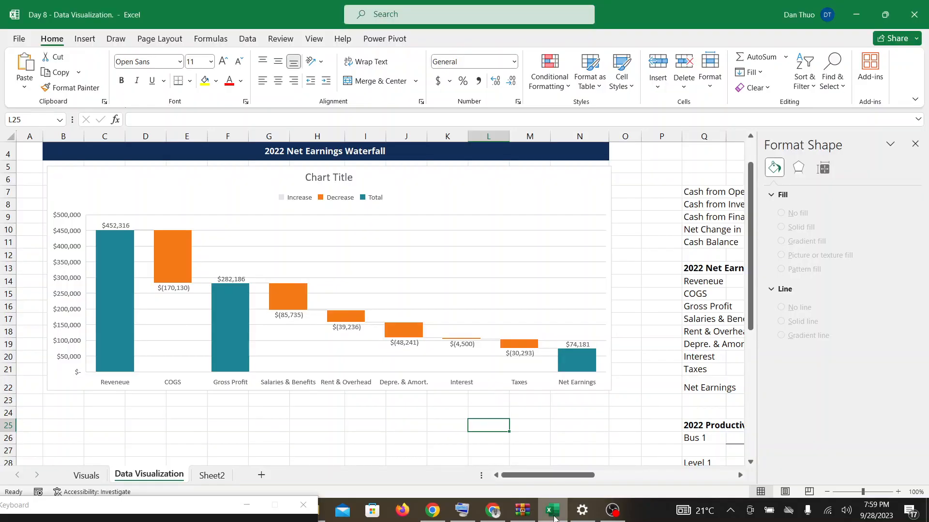
click(490, 512)
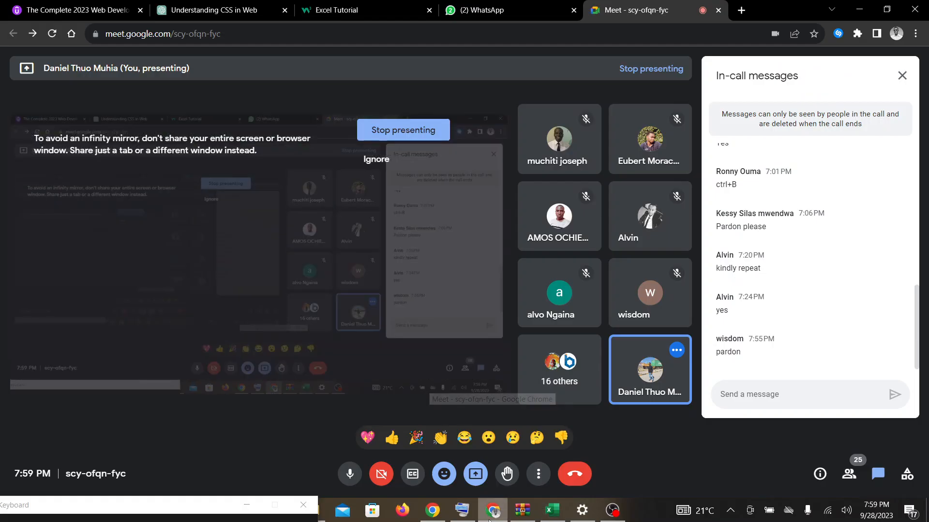
click(553, 510)
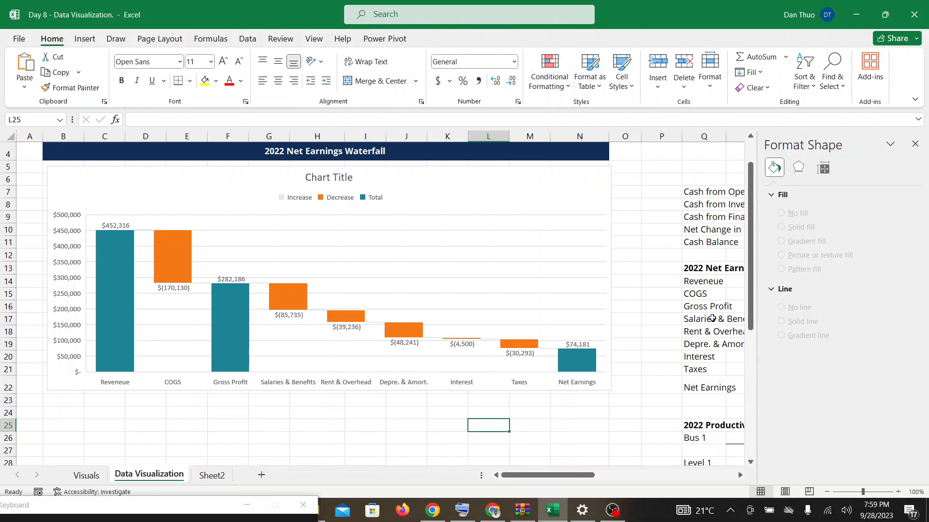
Change the waterfall chart's title to "2022 Net Earnings Waterfall", and briefly check the Google Meet call before returning to Excel
click(915, 144)
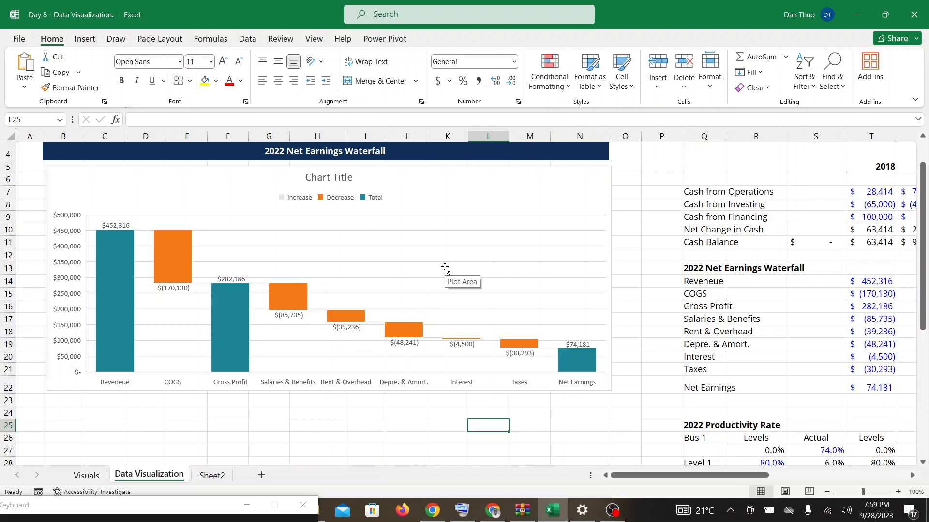
click(331, 177)
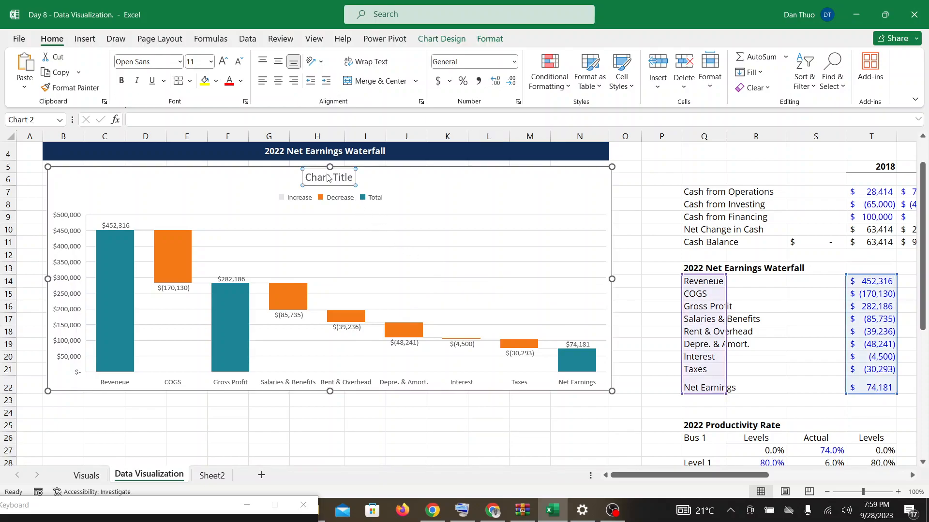
double_click(330, 177)
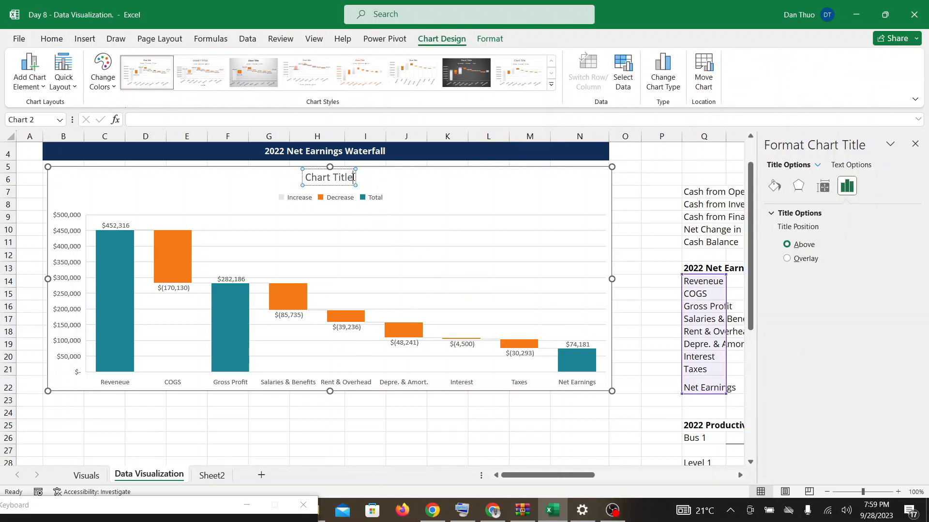
key(BackSpace)
key(BackSpace)
key(BackSpace)
key(BackSpace)
key(BackSpace)
key(BackSpace)
key(BackSpace)
key(BackSpace)
key(BackSpace)
key(BackSpace)
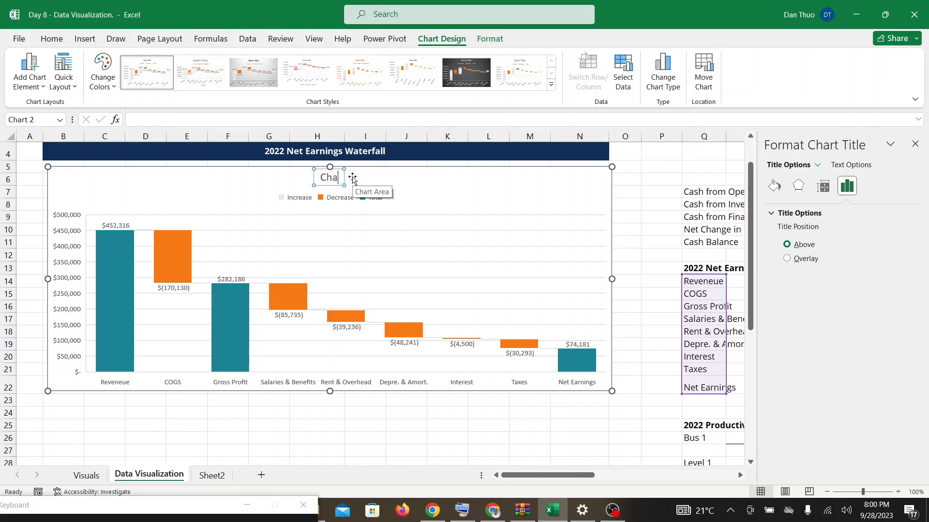
key(BackSpace)
text(2022 Net Earn)
text(in)
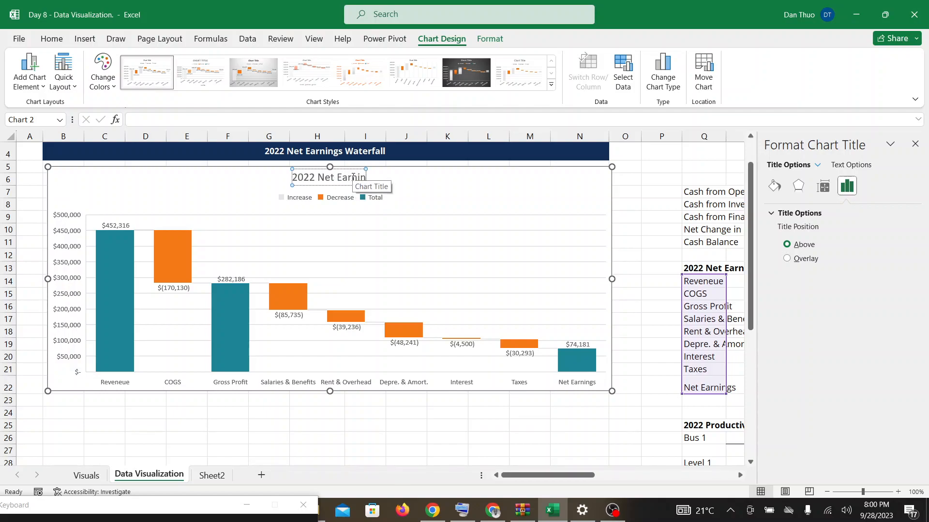
text(gs Wa)
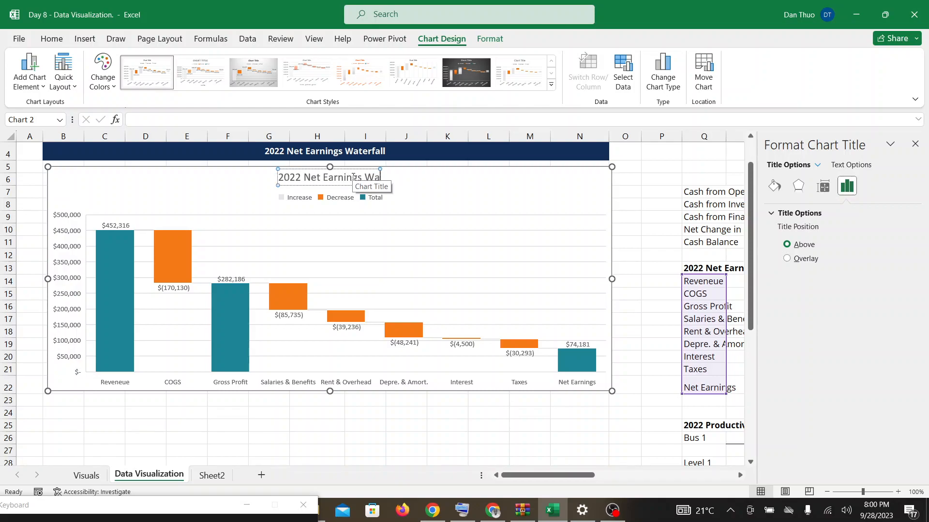
text(terfall)
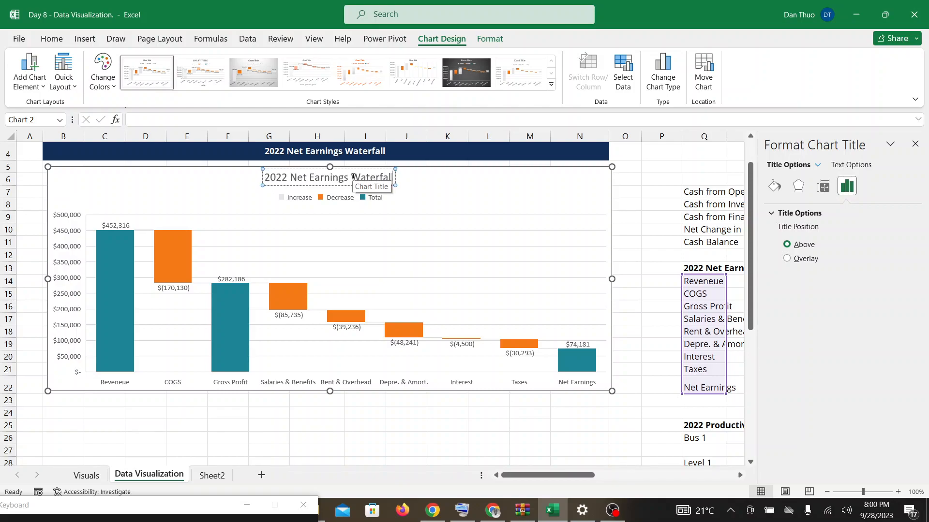
click(490, 203)
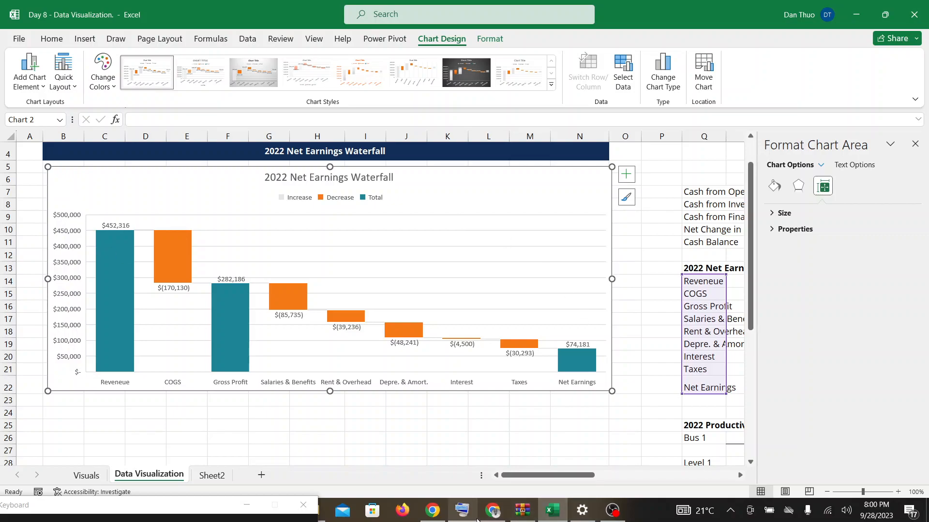
click(488, 518)
click(550, 513)
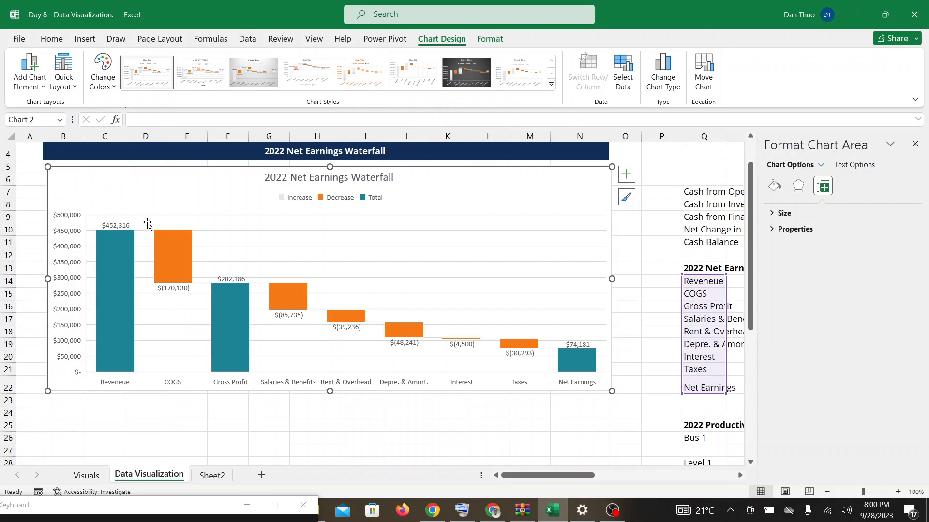
Make all the data labels of the waterfall chart bold, starting with the Reveneue label
click(115, 227)
click(114, 226)
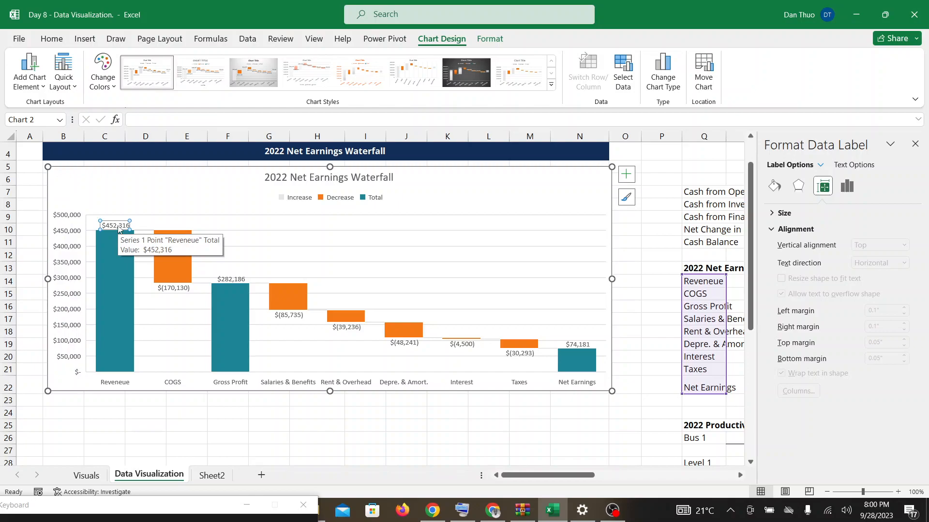
click(52, 40)
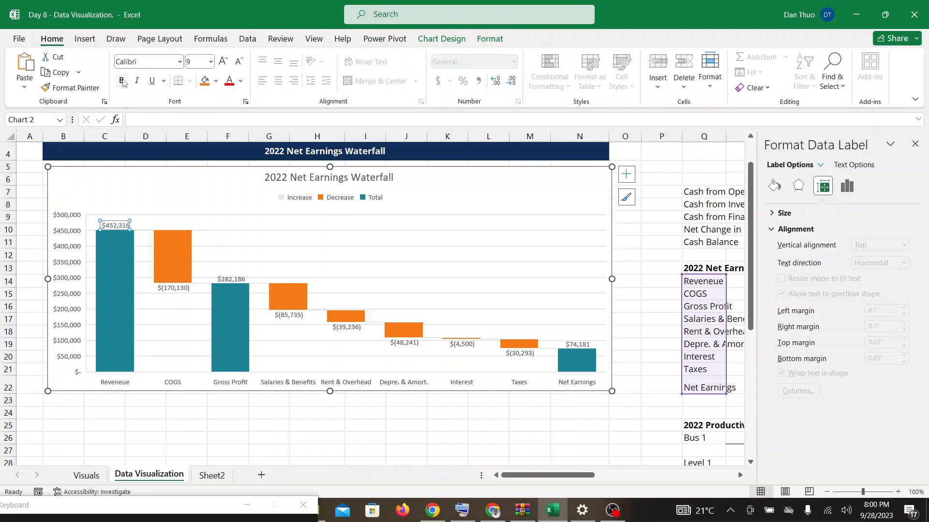
click(122, 81)
click(350, 177)
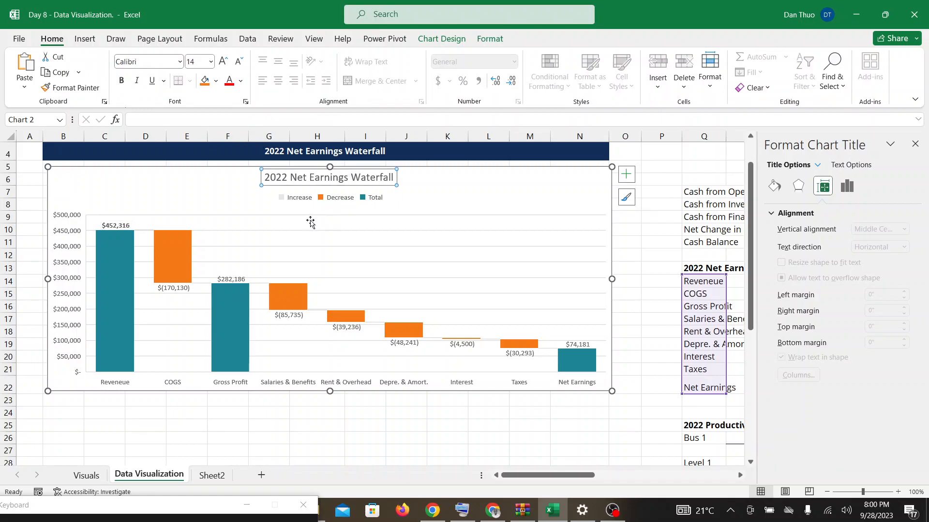
click(268, 253)
click(175, 289)
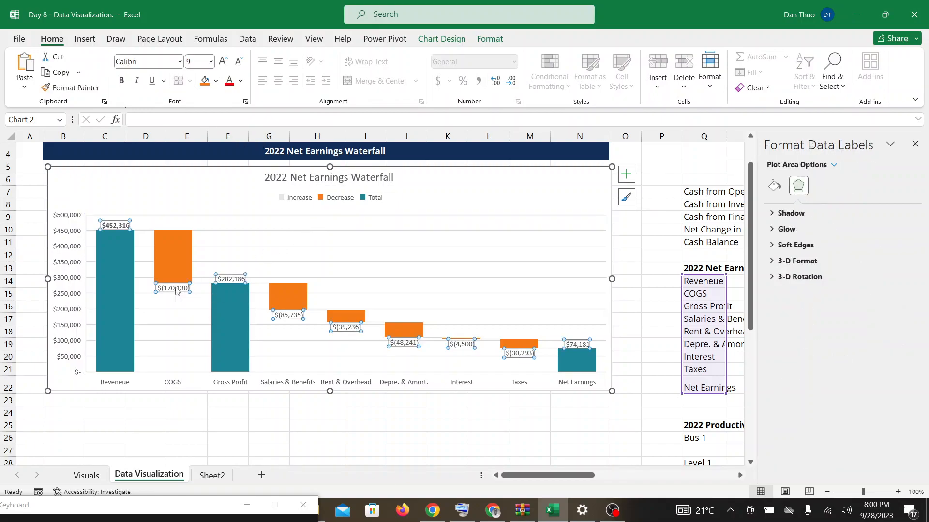
click(121, 81)
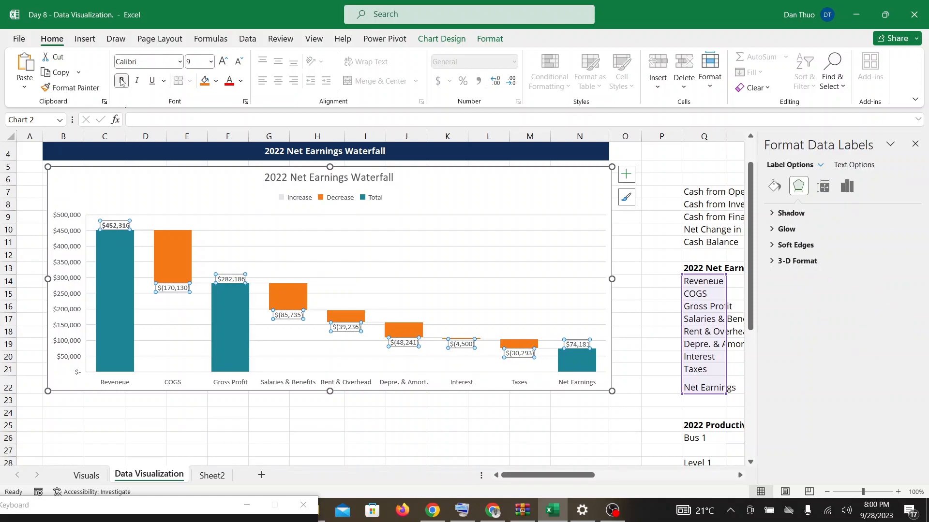
click(368, 212)
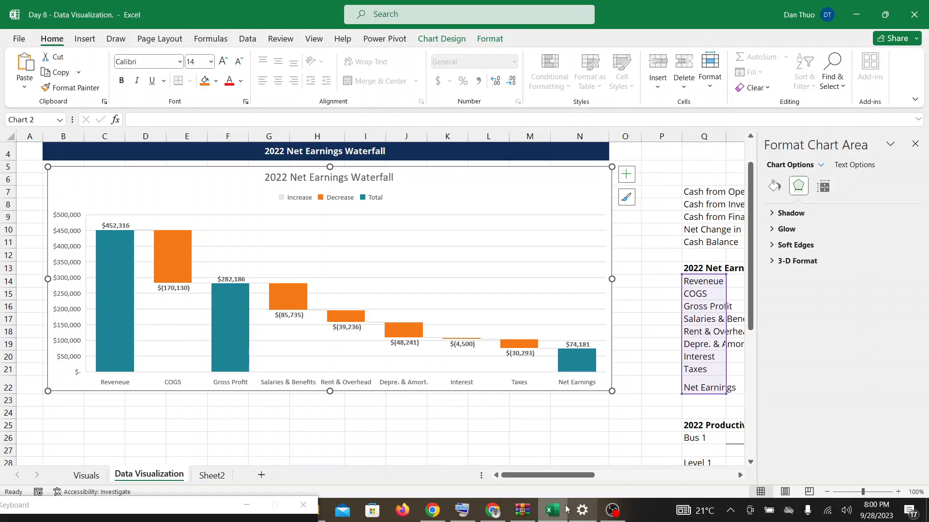
Check the Google Meet call for participants' questions about the title and data labels, and return to the Excel workbook
click(500, 510)
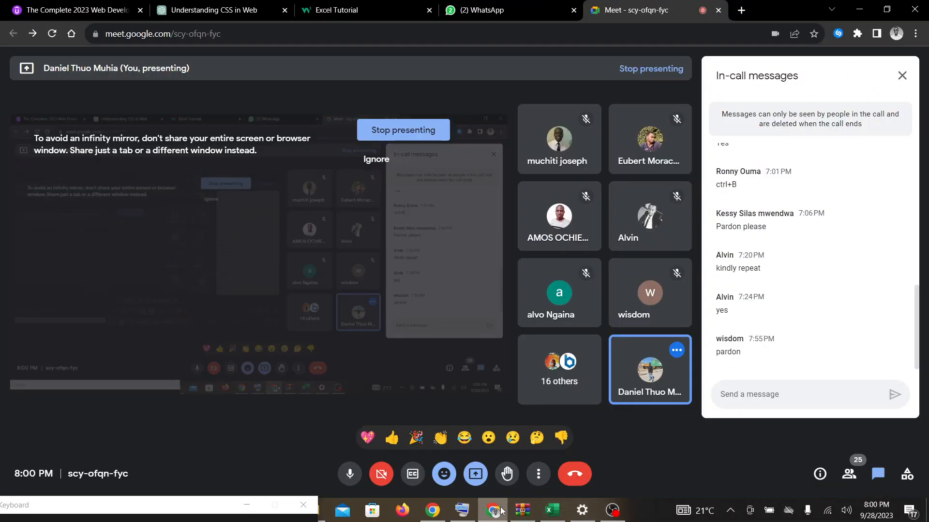
click(558, 511)
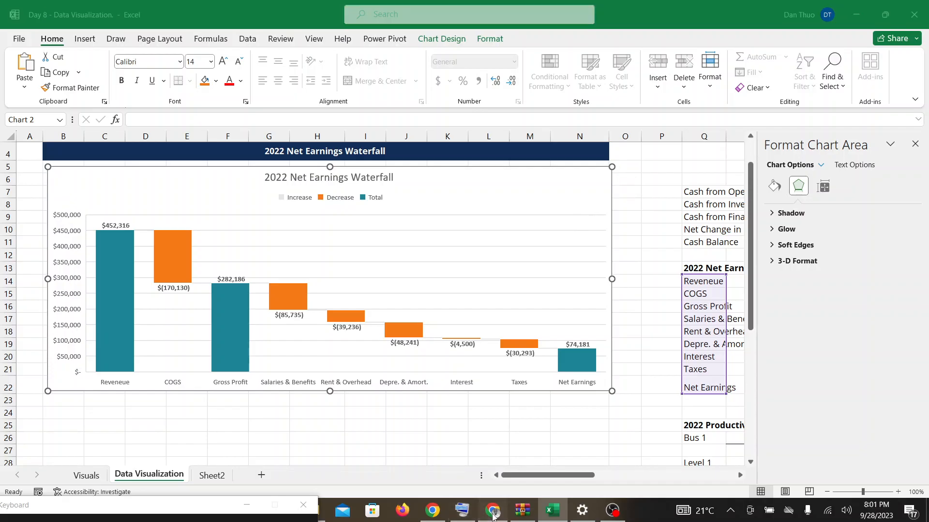
click(490, 514)
click(553, 511)
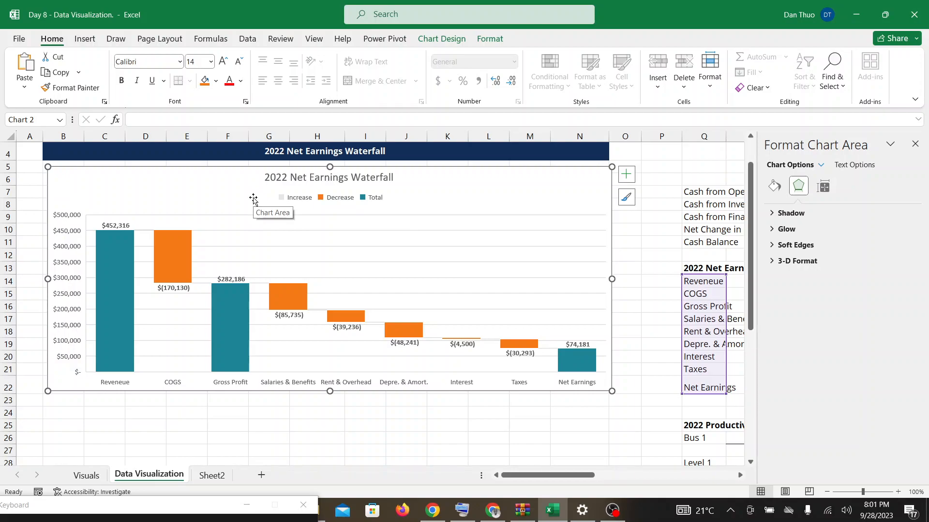
Delete the major gridlines from the waterfall chart's plot area, and deselect the chart
click(385, 232)
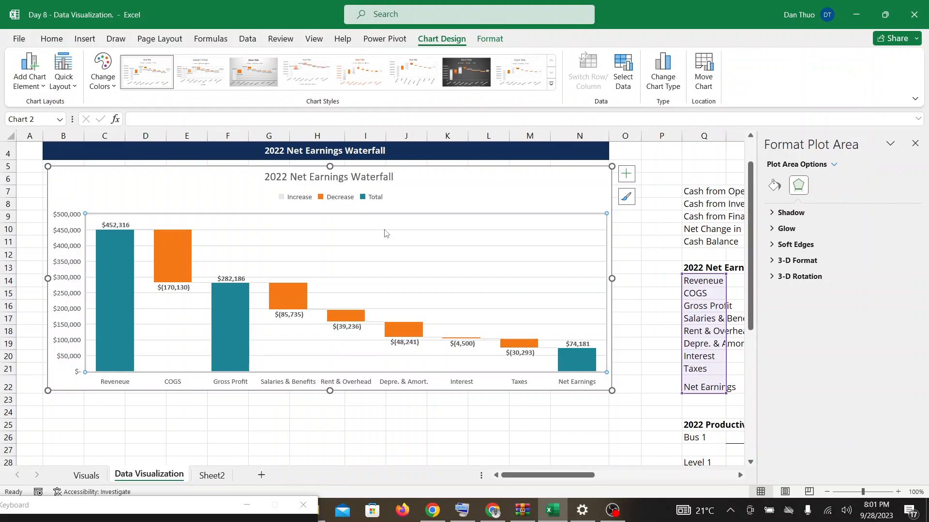
click(385, 232)
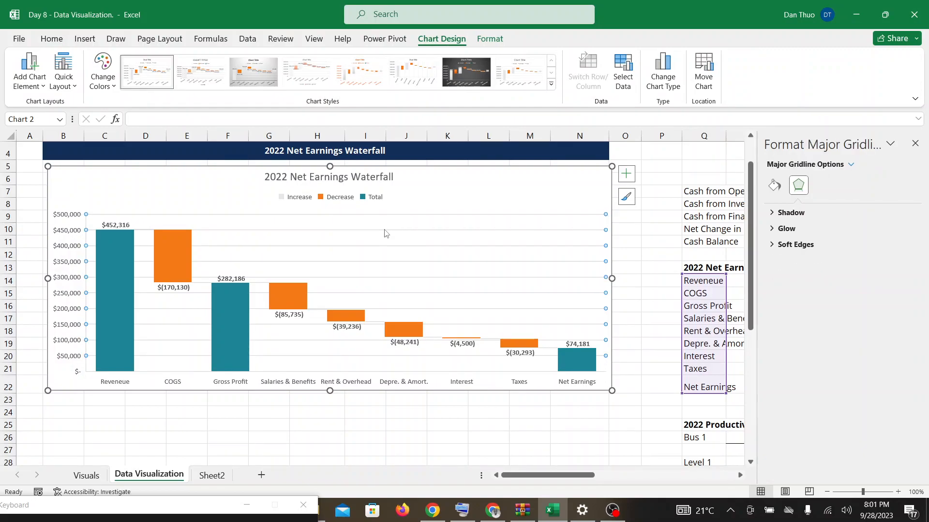
right_click(385, 233)
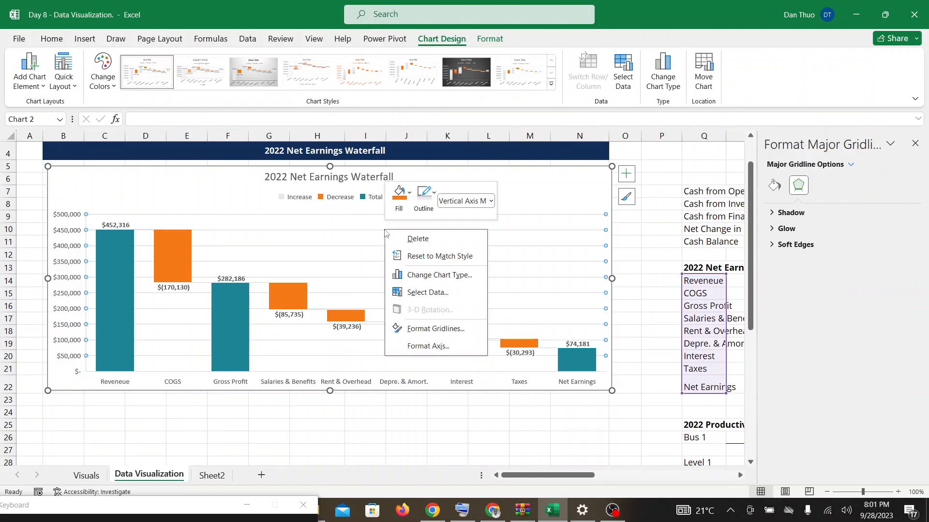
click(411, 239)
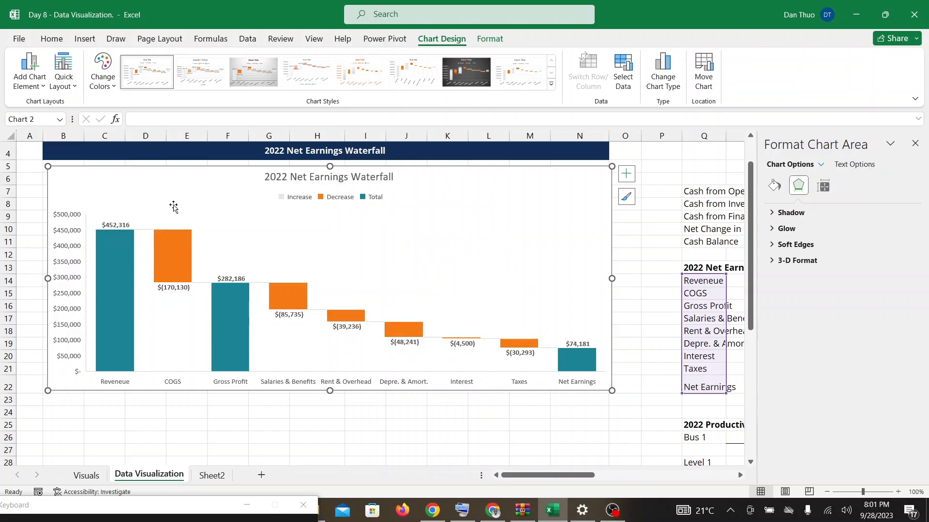
click(500, 414)
Check the Google Meet call, return to the Excel workbook and undo the deletion of the chart's gridlines
click(491, 515)
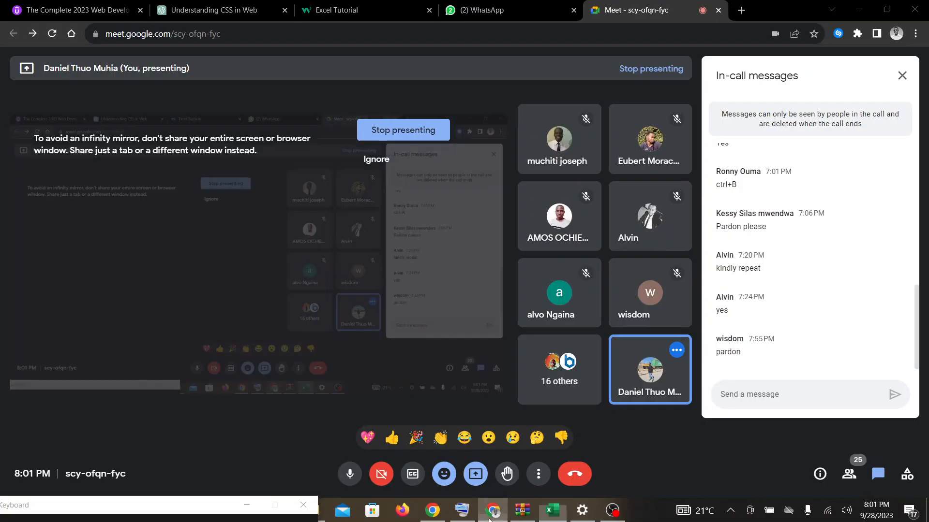
click(553, 510)
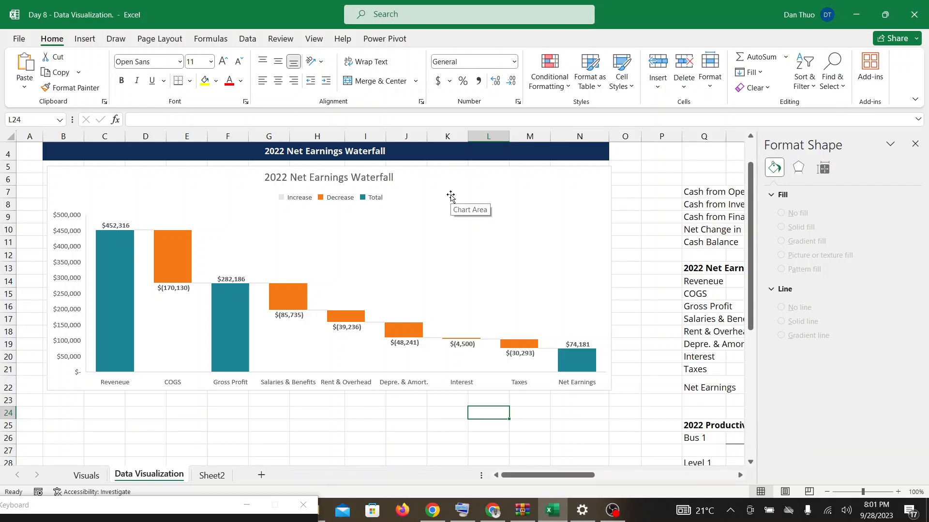
key(ctrl+z)
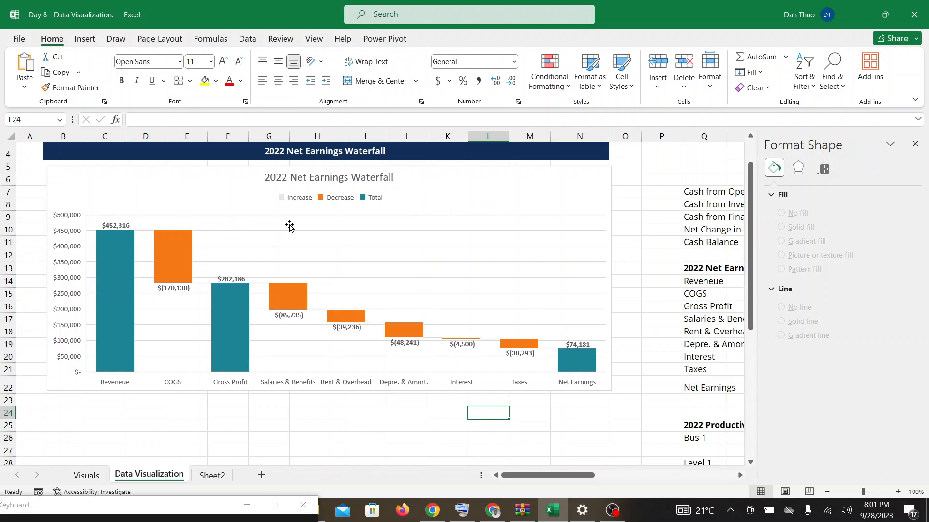
Select the restored major gridlines of the waterfall chart and delete them again
click(347, 229)
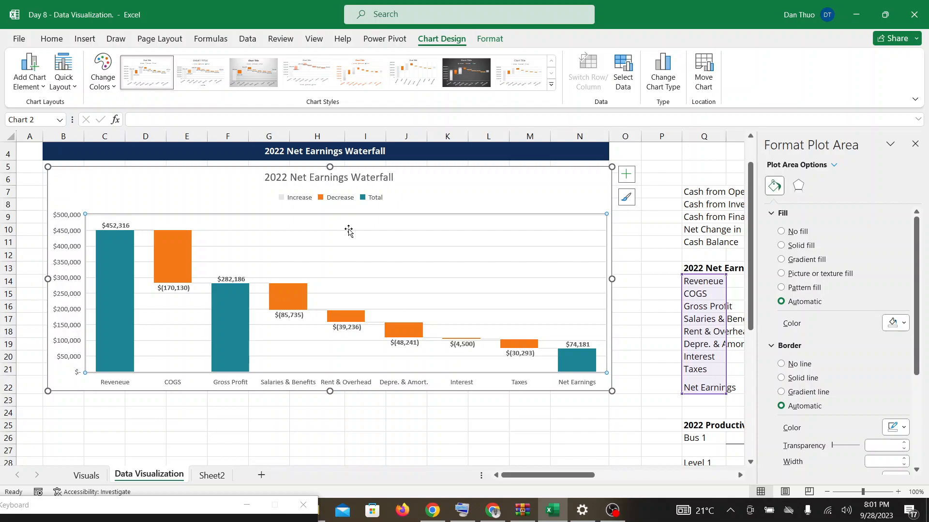
drag(647, 254, 475, 230)
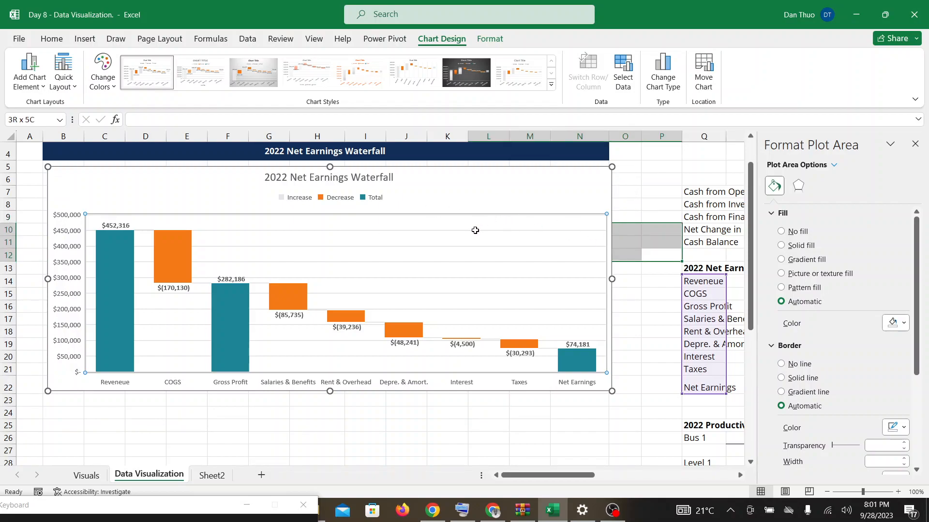
click(475, 230)
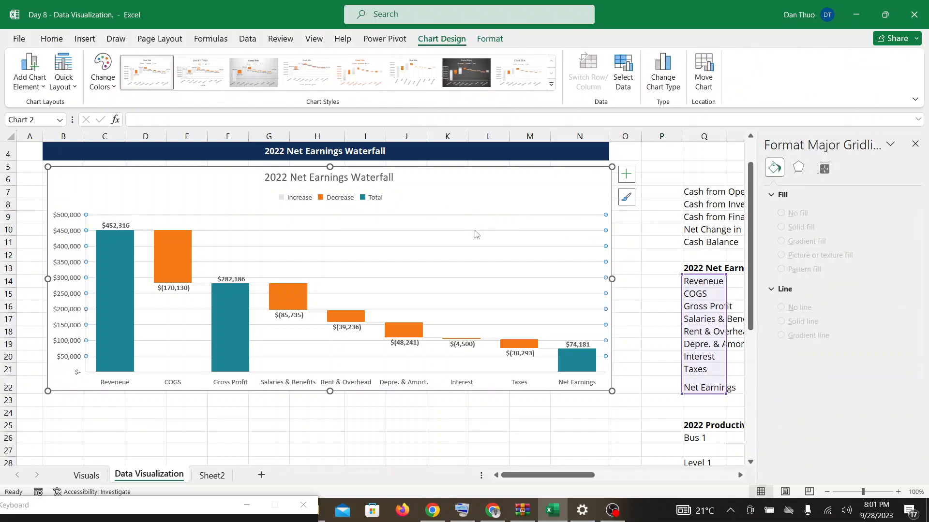
right_click(476, 234)
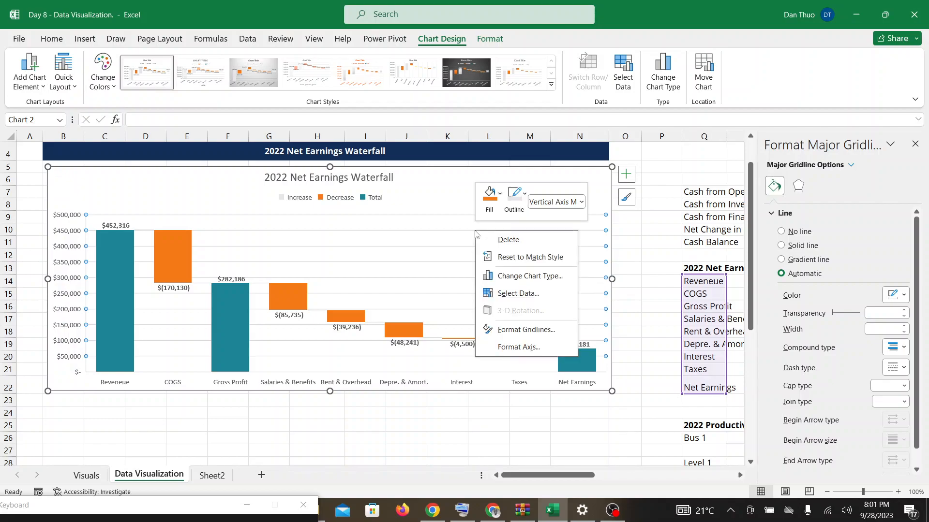
click(507, 240)
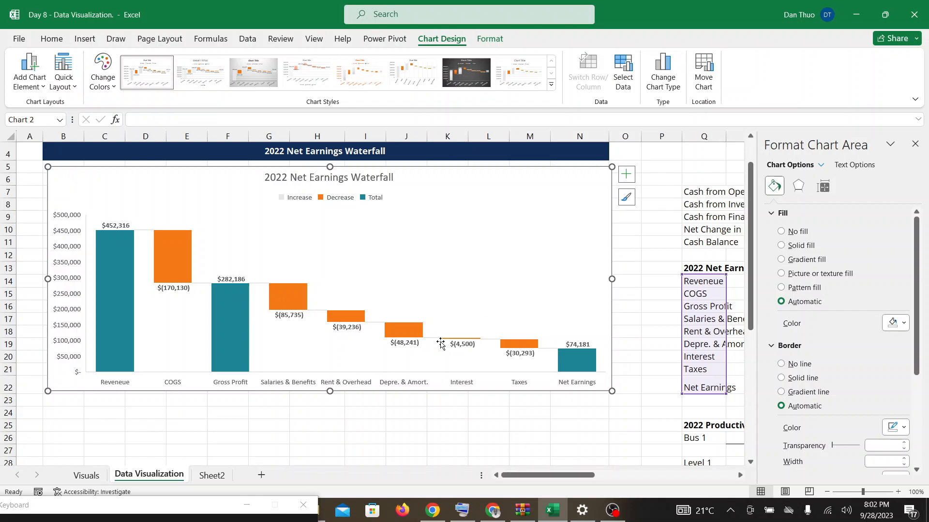
Check the Google Meet call for participants' feedback, return to the Excel workbook and deselect the waterfall chart
click(495, 511)
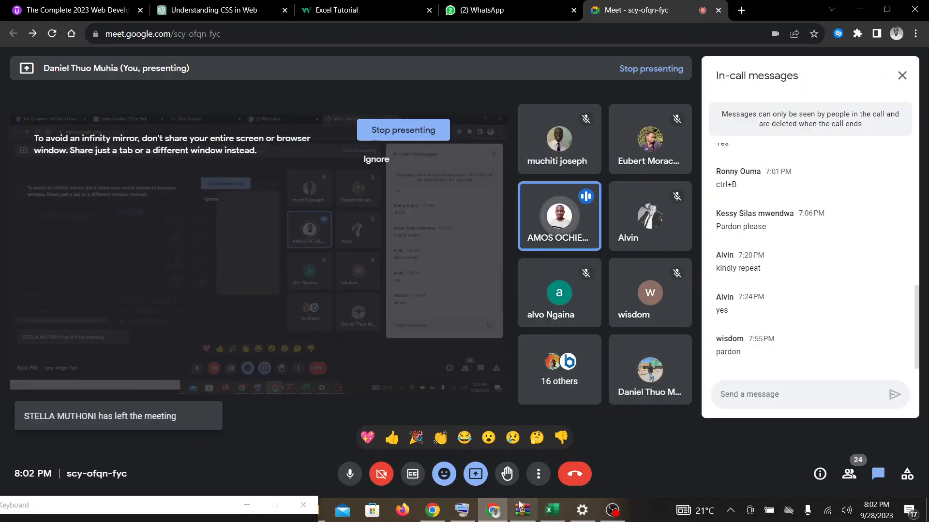
click(553, 512)
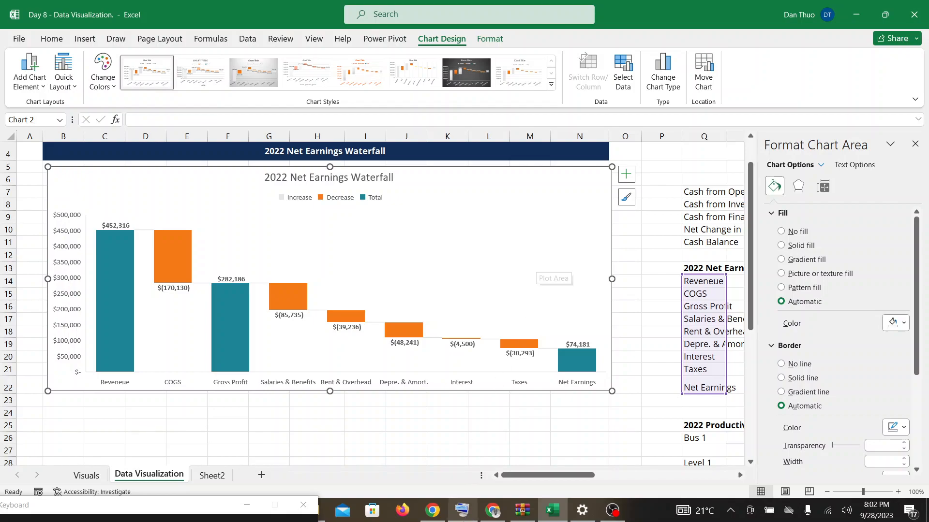
click(497, 516)
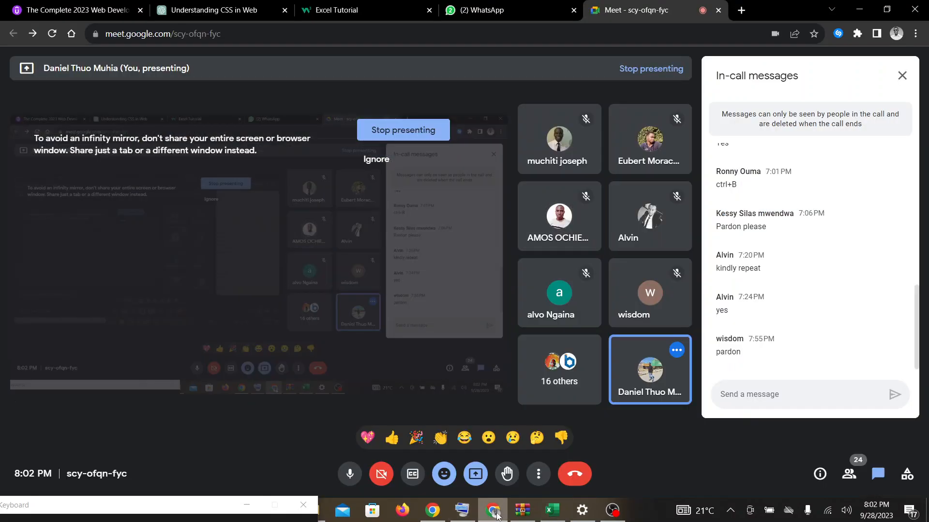
click(553, 512)
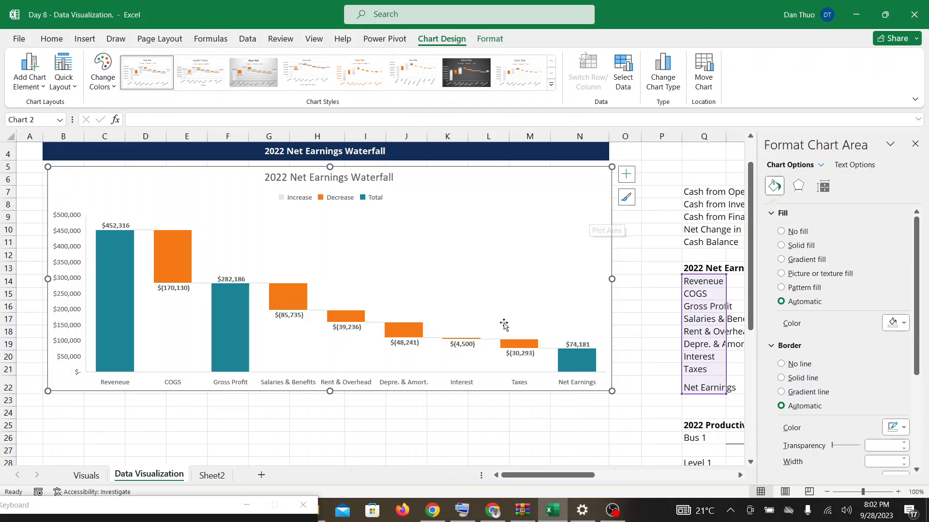
click(397, 423)
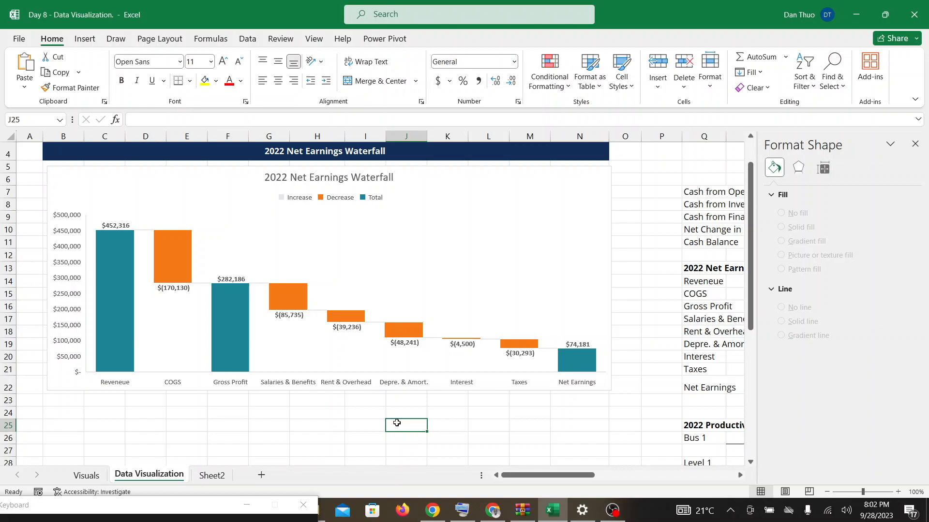
click(495, 516)
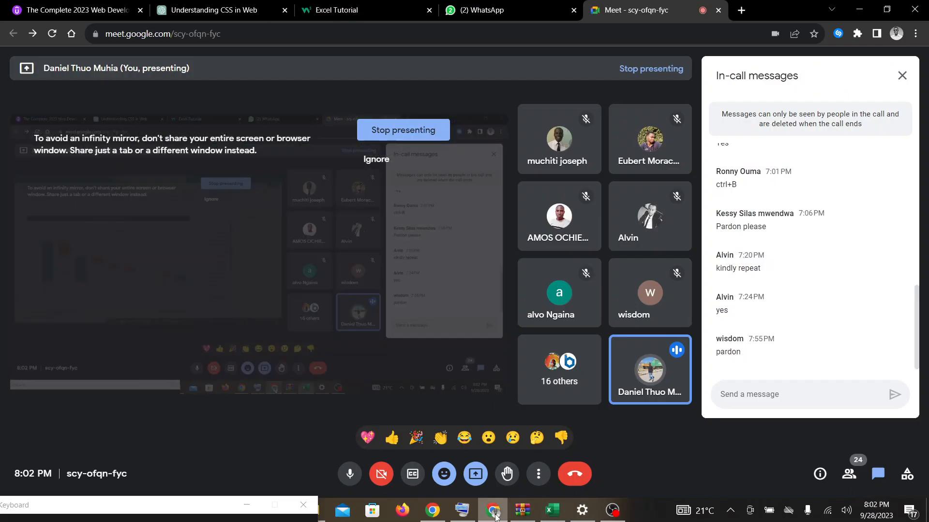
click(550, 517)
mouse_move(434, 514)
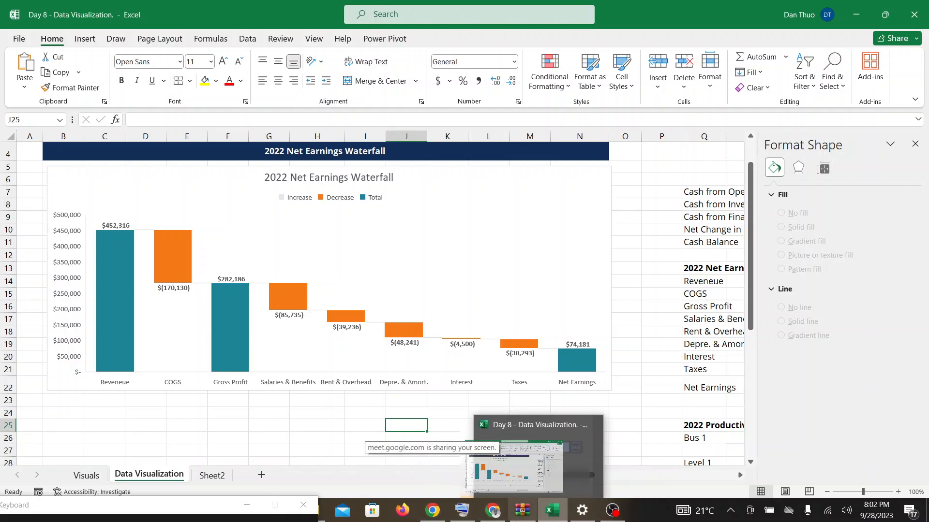
Look at the charts on the Visuals sheet, return to the Data Visualization sheet and close the Format Shape pane
click(92, 473)
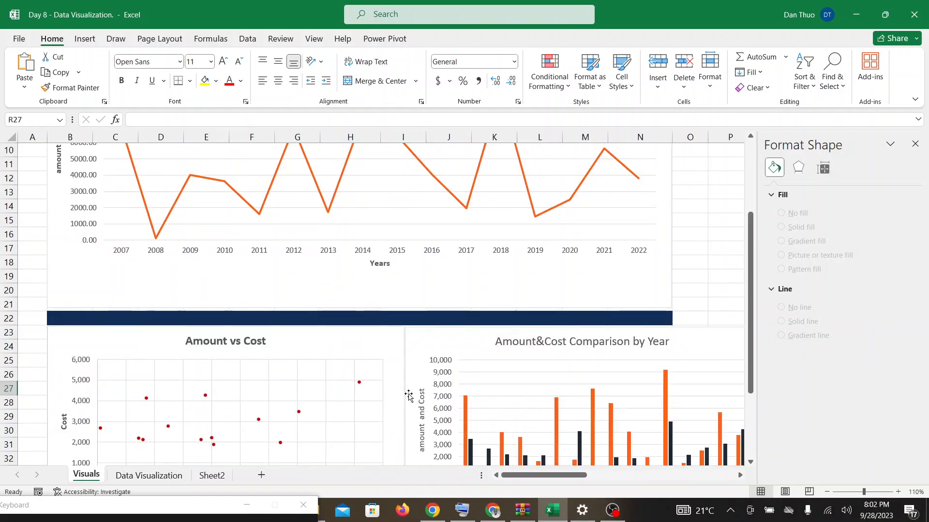
click(182, 476)
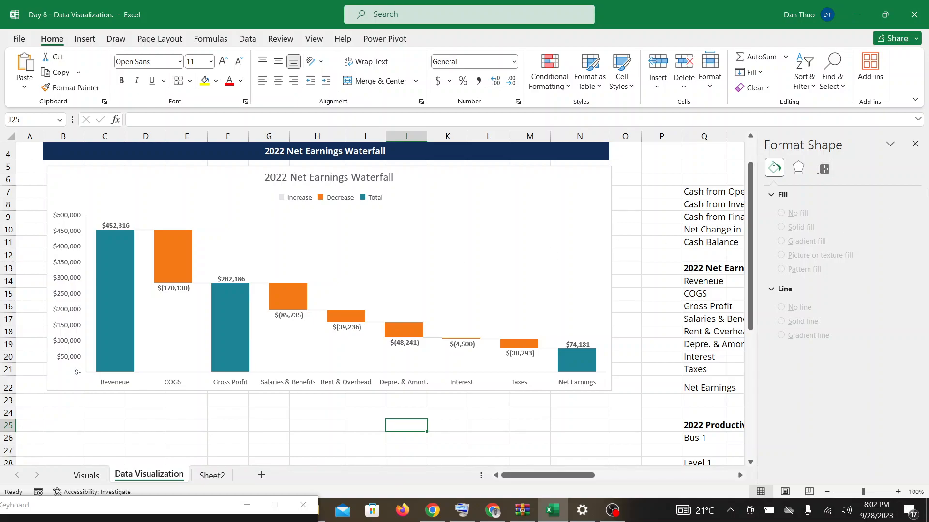
click(913, 146)
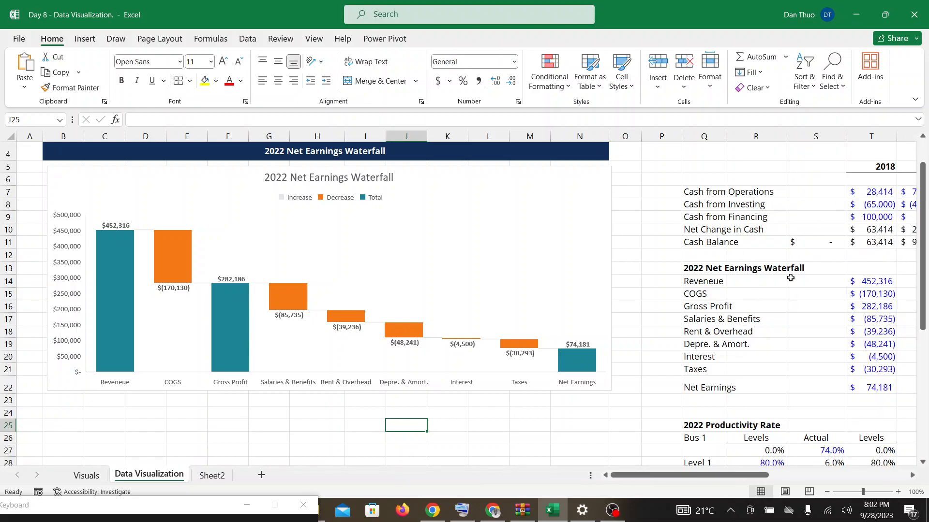
Check the Google Meet call repeatedly for participants' questions, returning to the Excel workbook each time
click(493, 511)
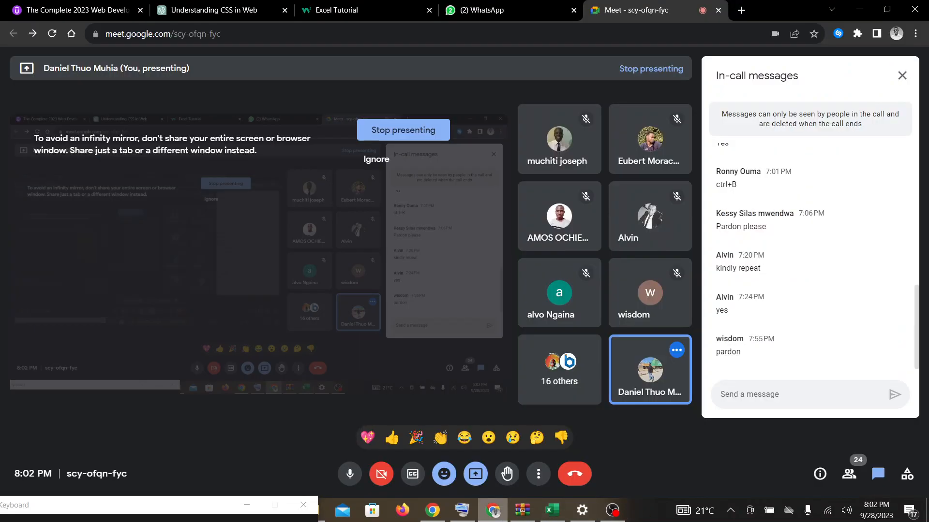
click(553, 512)
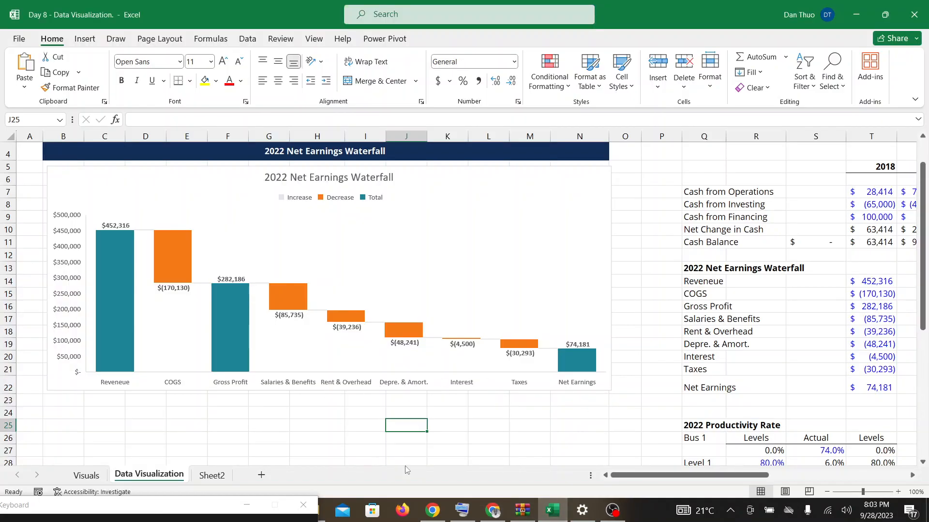
click(433, 511)
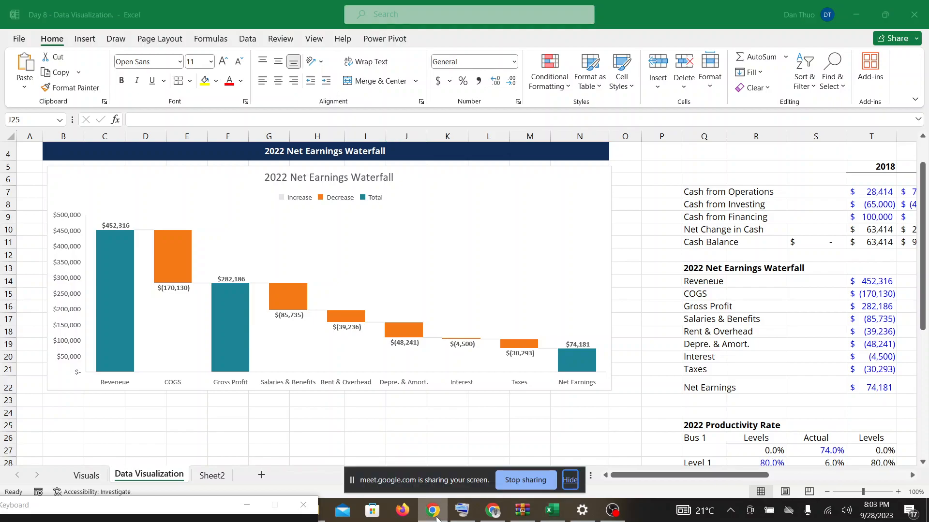
click(503, 513)
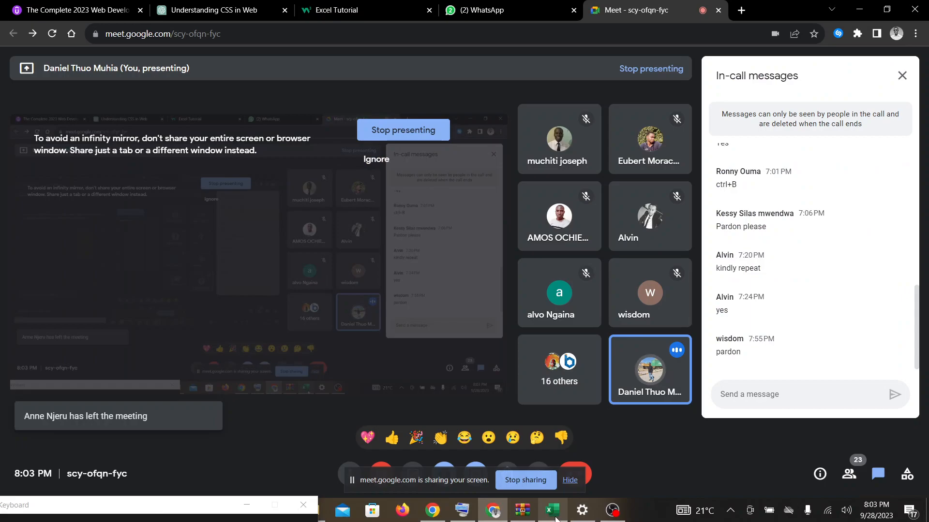
mouse_move(555, 519)
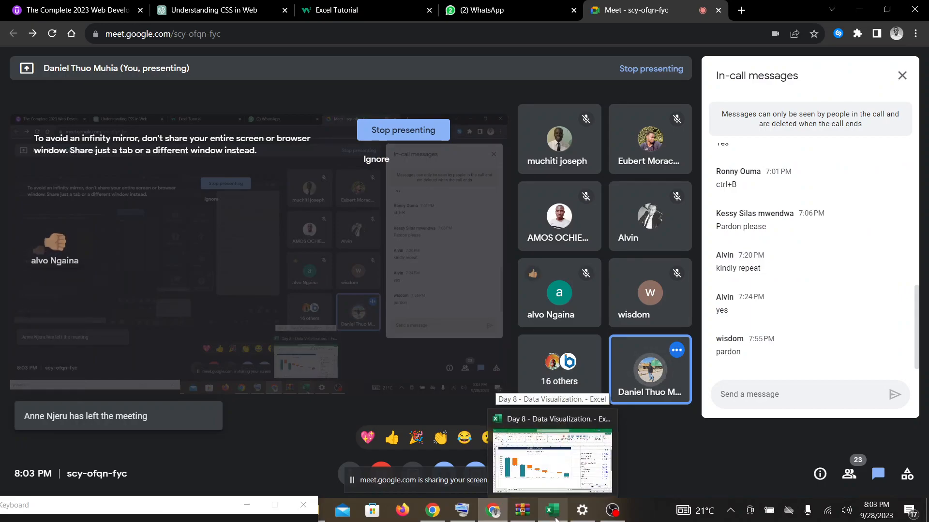
click(554, 512)
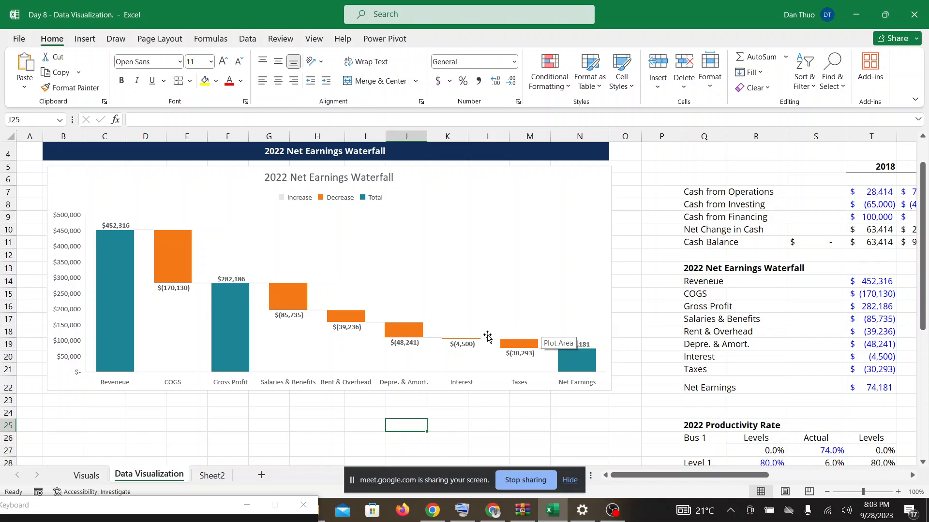
click(489, 510)
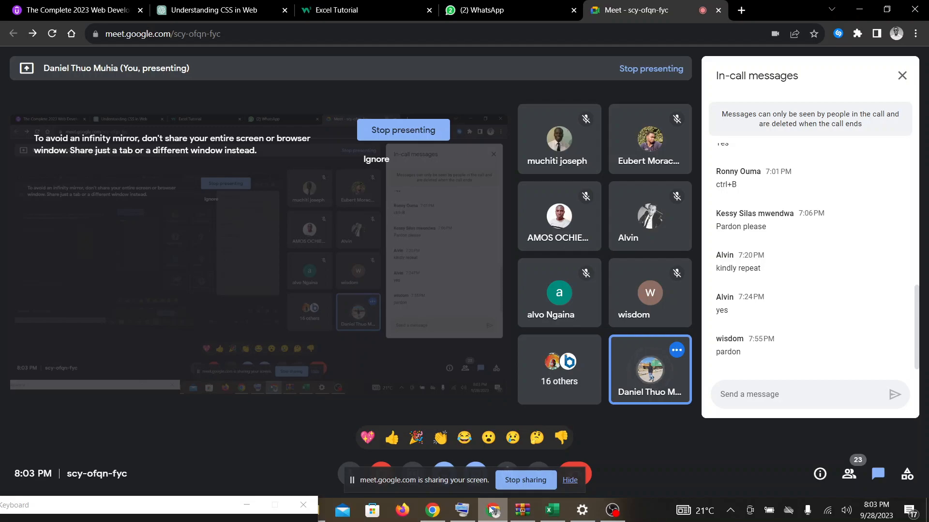
click(551, 510)
click(491, 510)
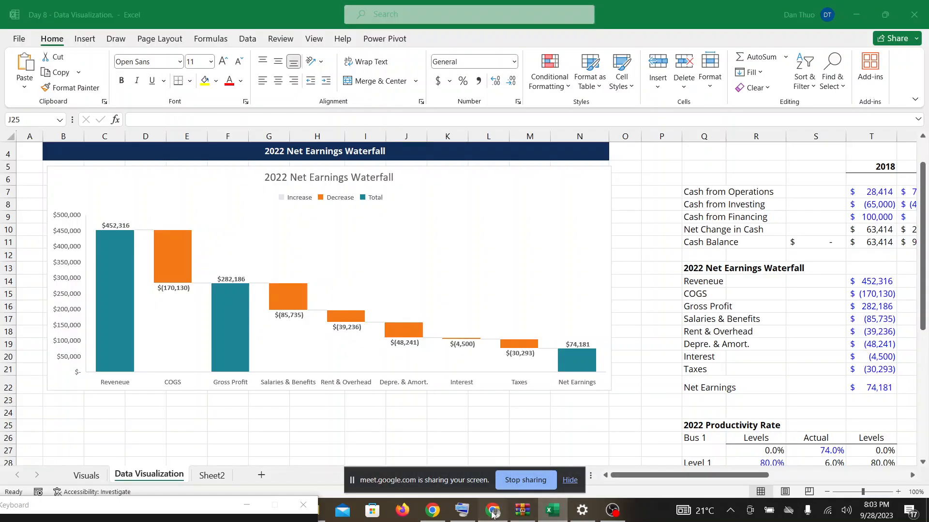
click(552, 511)
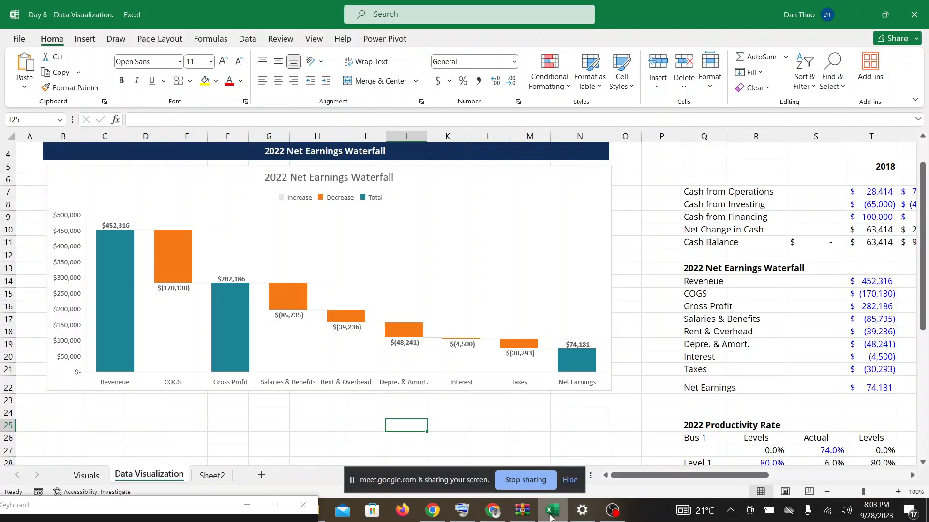
click(505, 511)
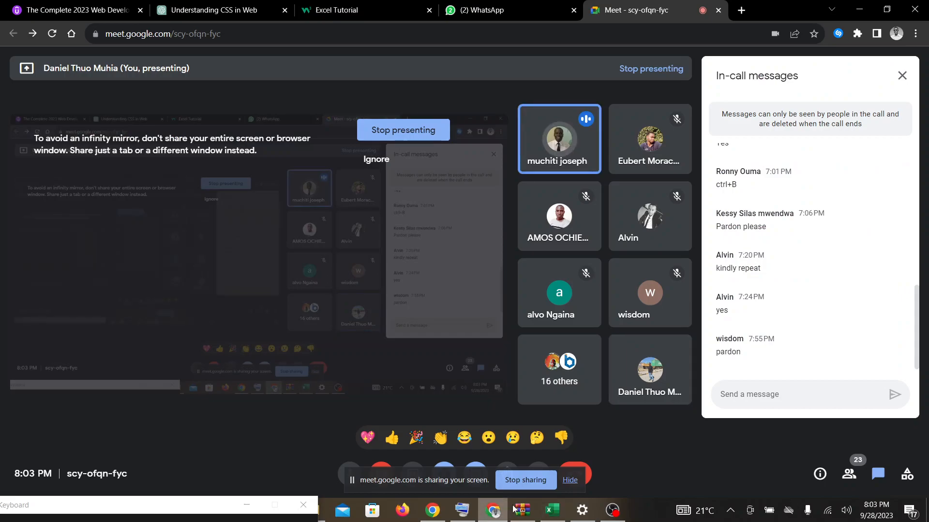
click(562, 513)
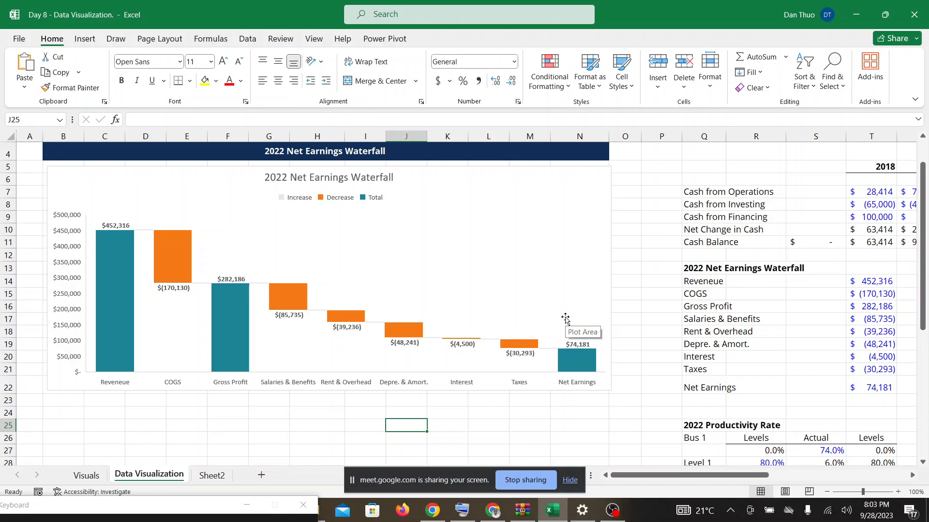
Hide the screen-sharing notice and undo the waterfall chart's last two edits, the gridline deletion and the bold data labels
click(548, 233)
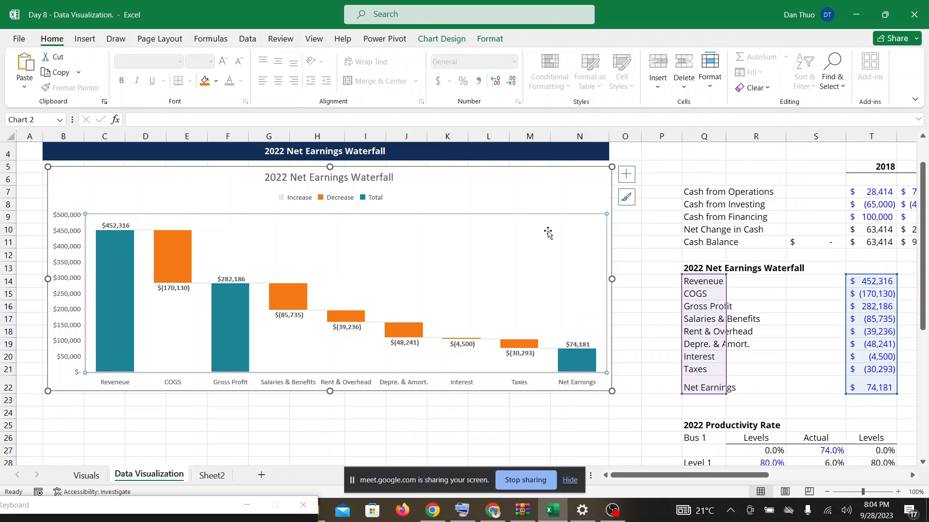
click(571, 481)
click(631, 378)
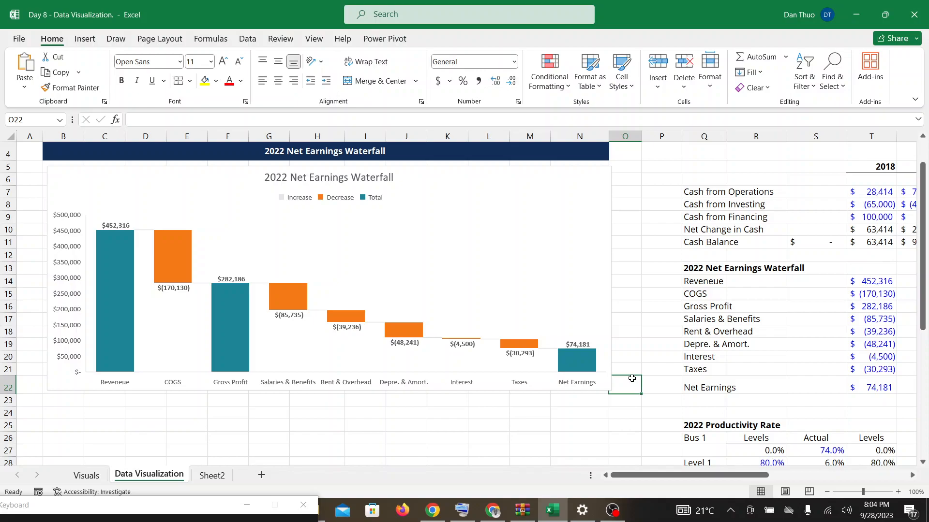
key(ctrl+z)
key(ctrl+z)
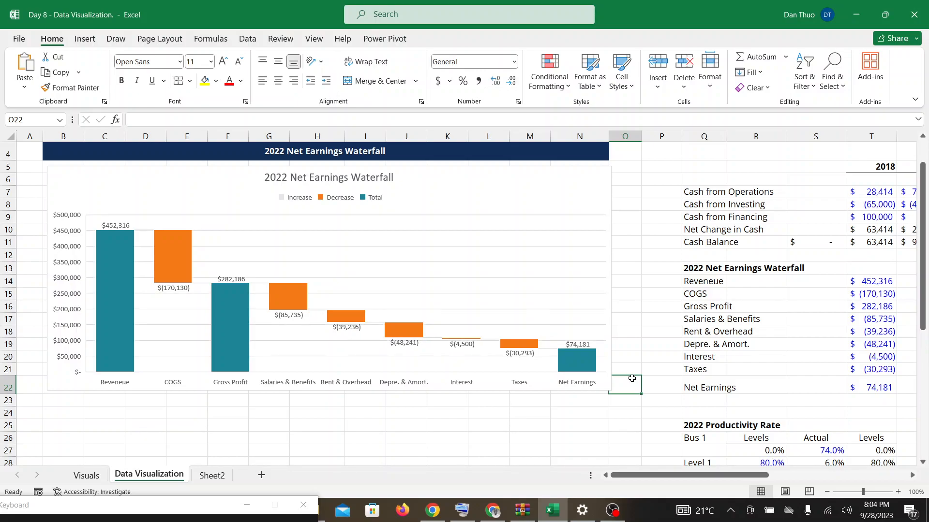
click(610, 424)
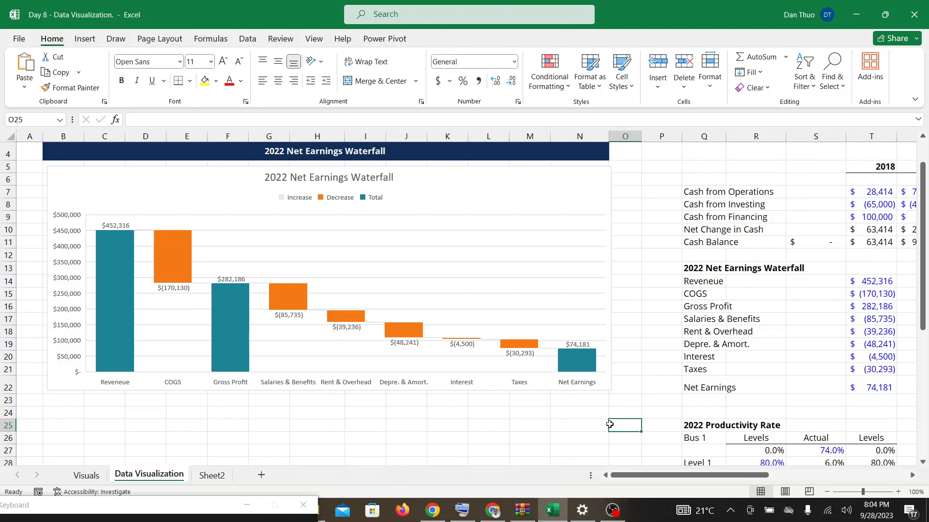
Insert a second waterfall chart from the 2022 Net Earnings labels in Q14:Q22 and values in T14:T22
drag(701, 281, 714, 381)
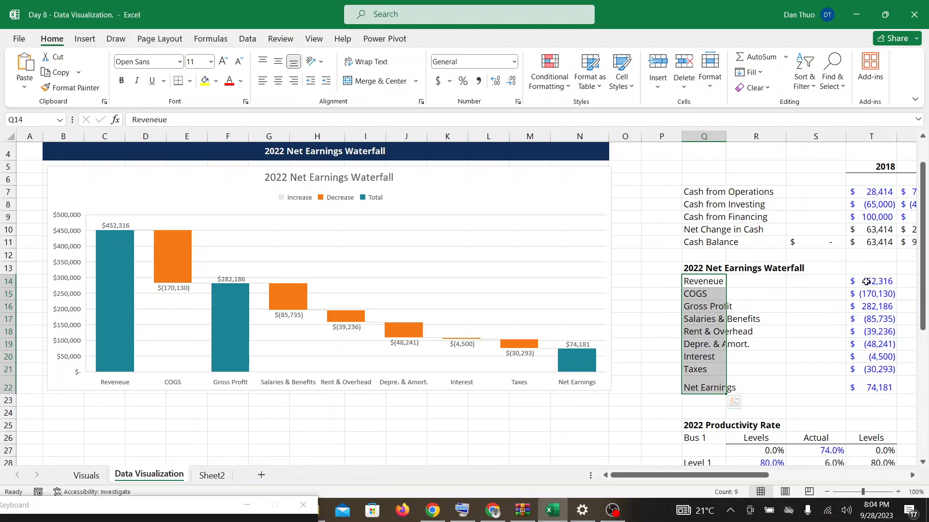
drag(866, 281, 867, 389)
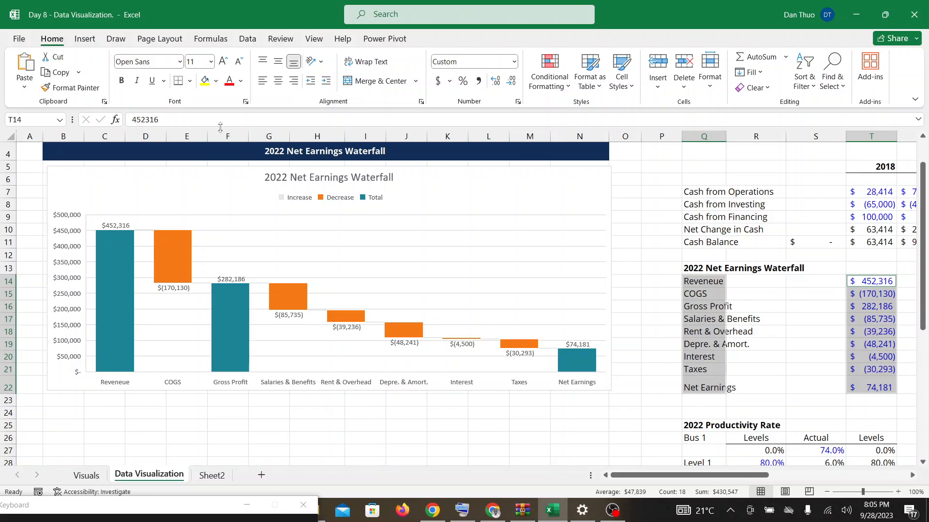
click(85, 39)
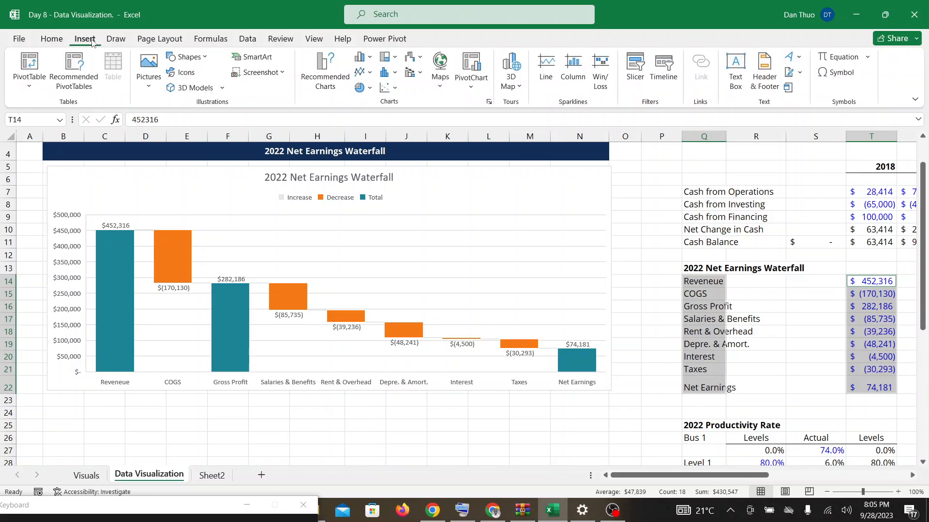
click(419, 58)
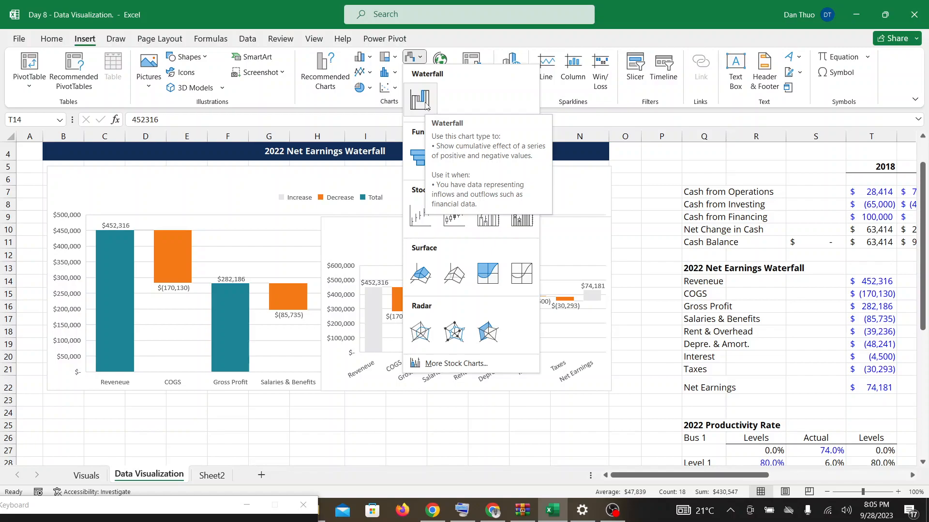
click(420, 100)
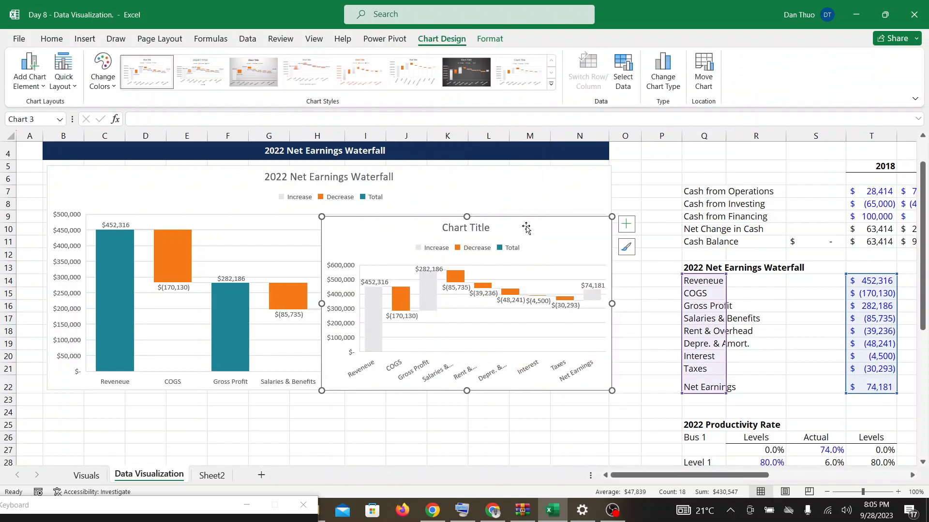
Move the new waterfall chart below the existing one and enlarge it to span columns B to N, about rows 24 to 45
scroll(528, 234, down, 3)
scroll(527, 235, up, 2)
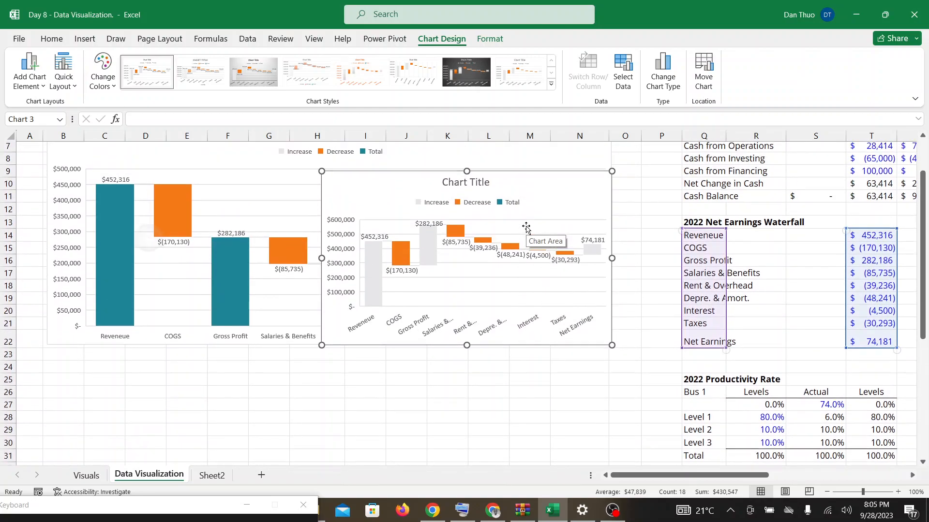
drag(535, 193, 342, 398)
scroll(343, 397, down, 3)
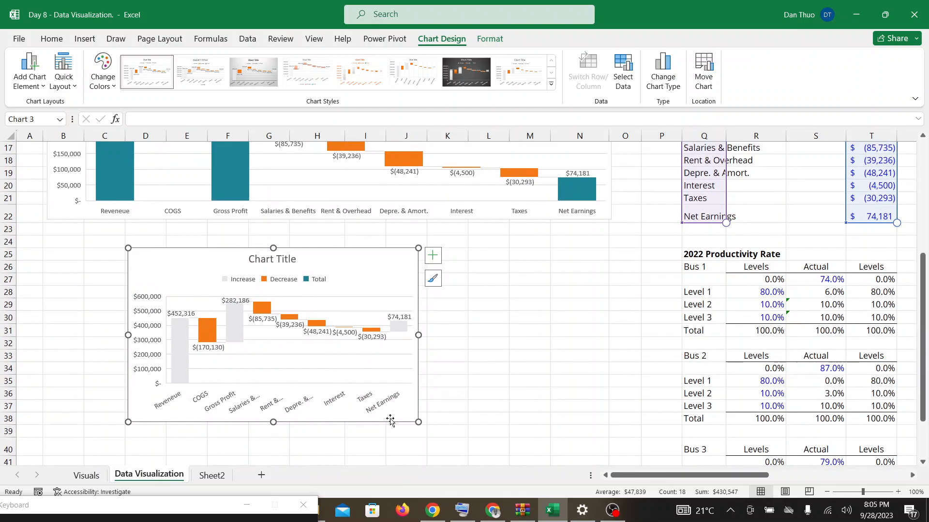
drag(418, 422, 612, 453)
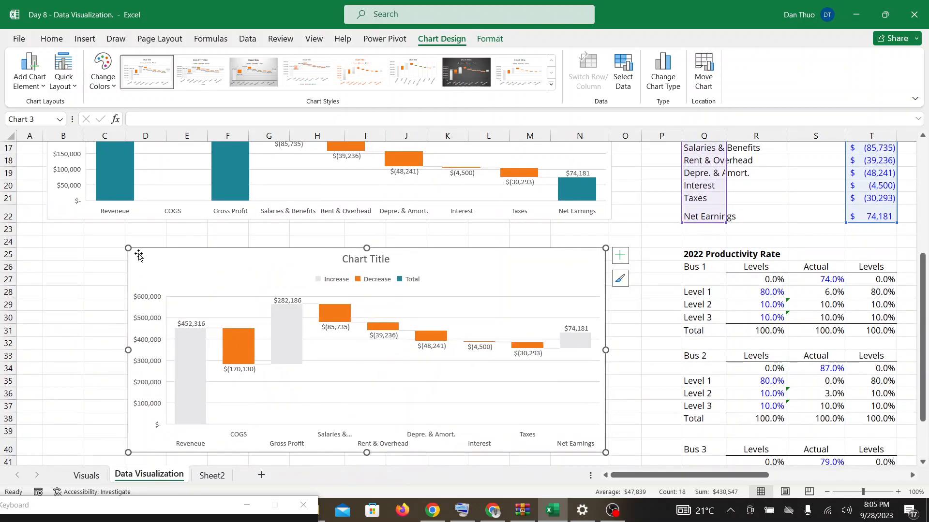
drag(129, 248, 46, 240)
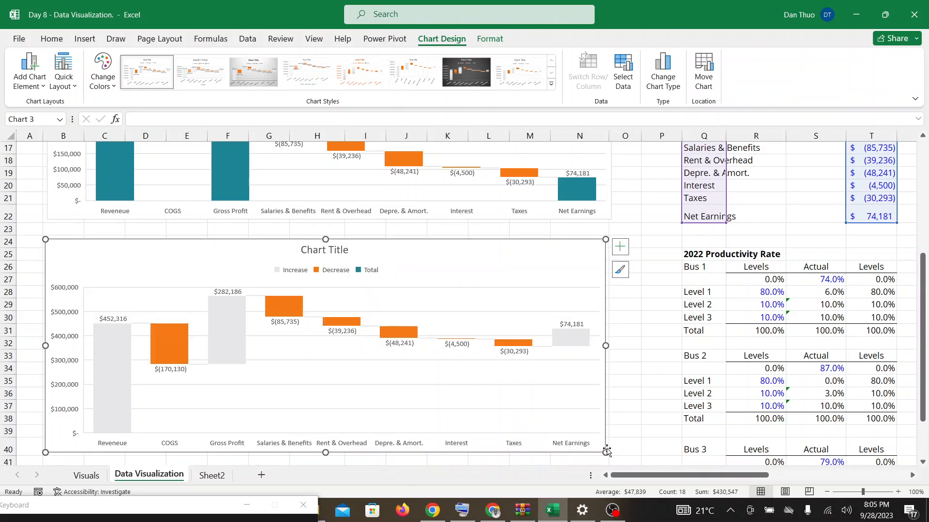
mouse_move(606, 452)
mouse_down()
mouse_move(609, 471)
mouse_move(608, 462)
mouse_up()
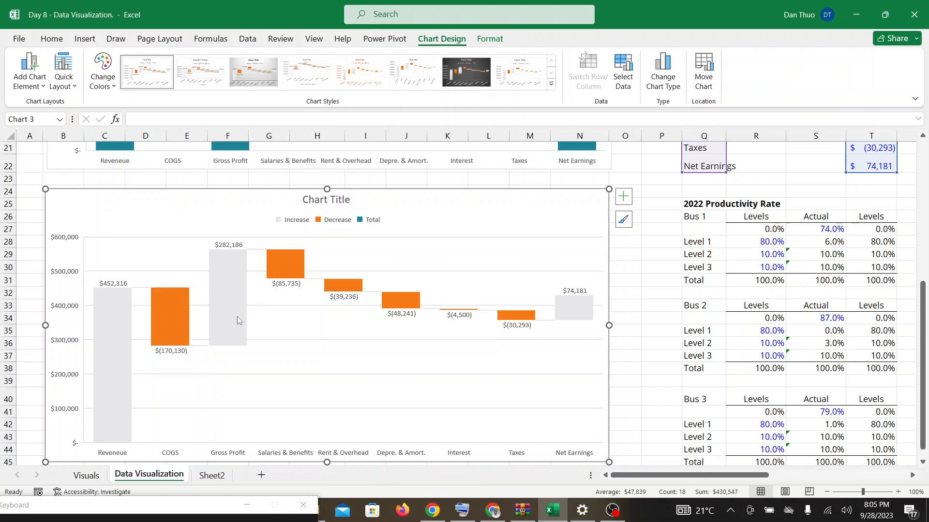
Set the Reveneue column of the second waterfall chart as a total
mouse_move(581, 315)
double_click(115, 371)
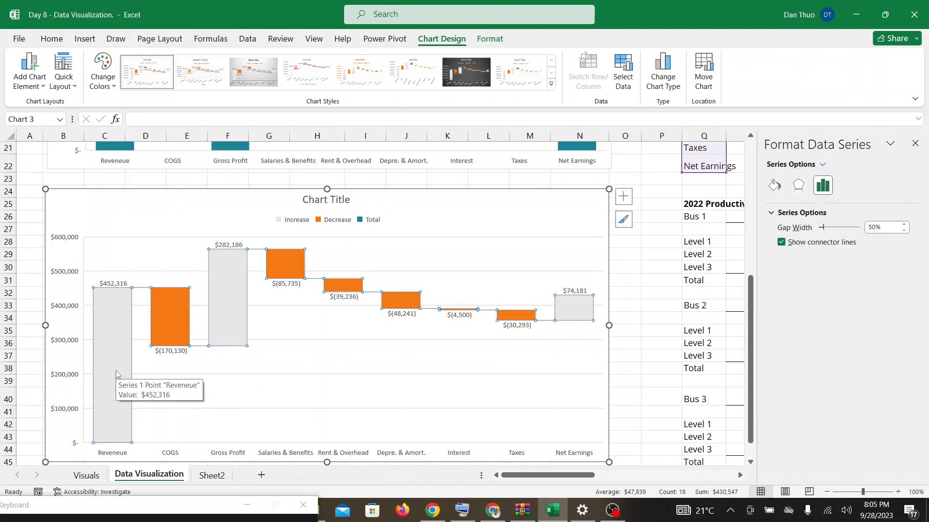
click(115, 371)
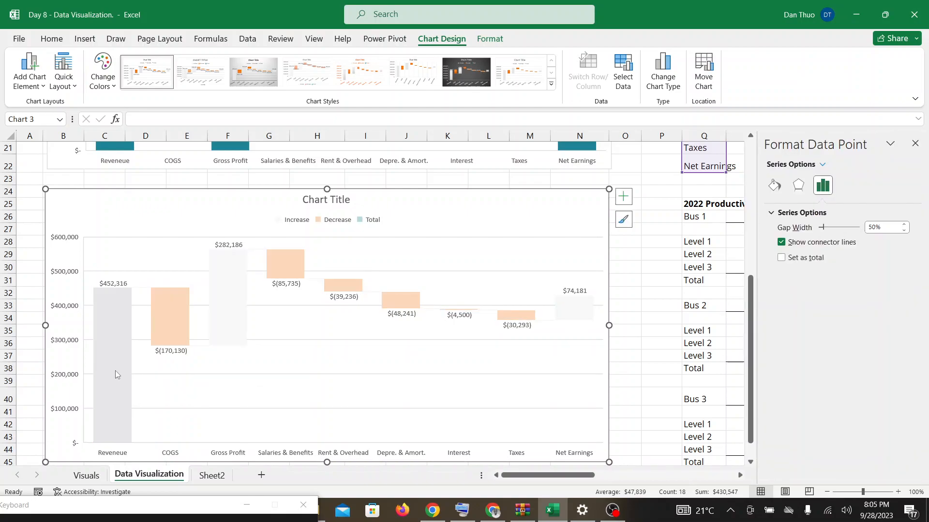
click(221, 364)
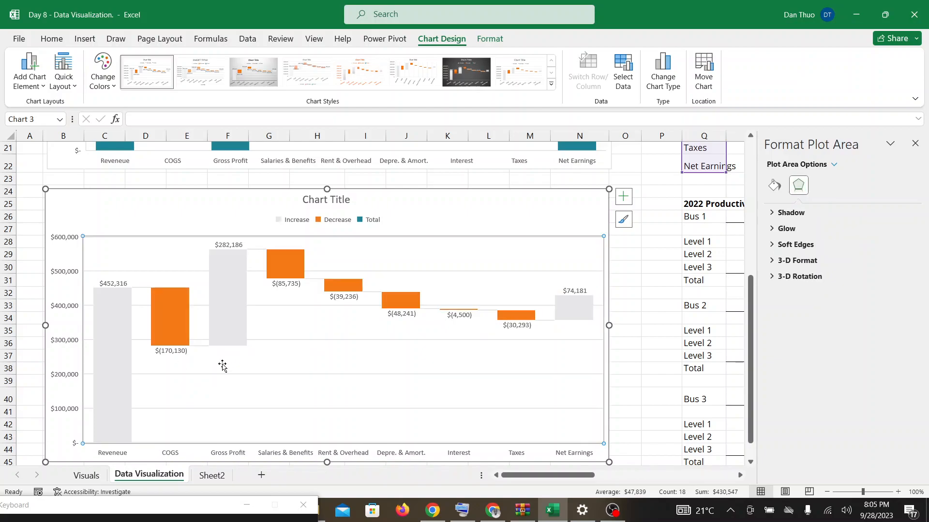
click(114, 361)
click(114, 360)
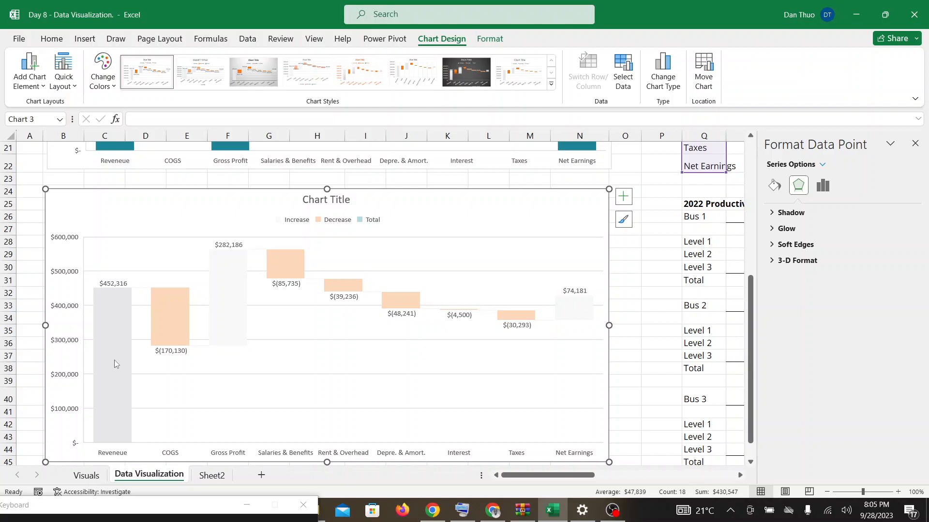
right_click(114, 360)
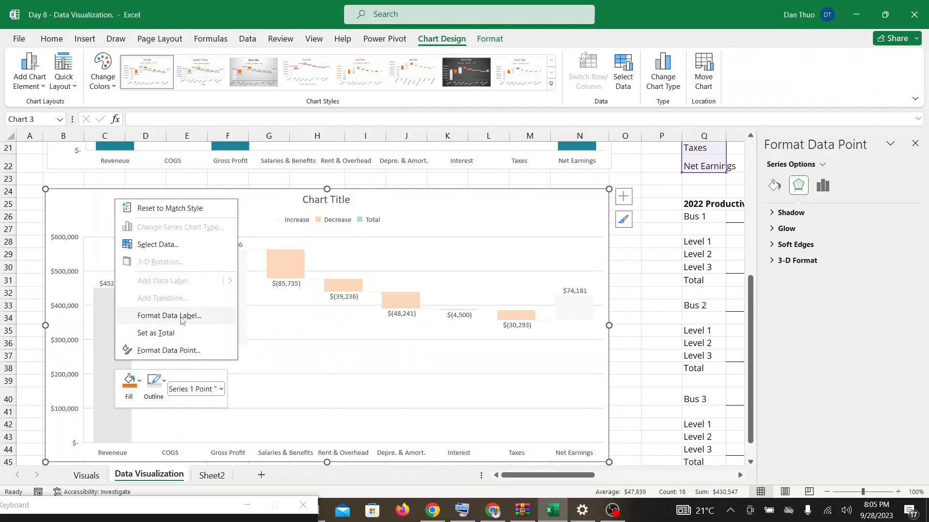
click(156, 333)
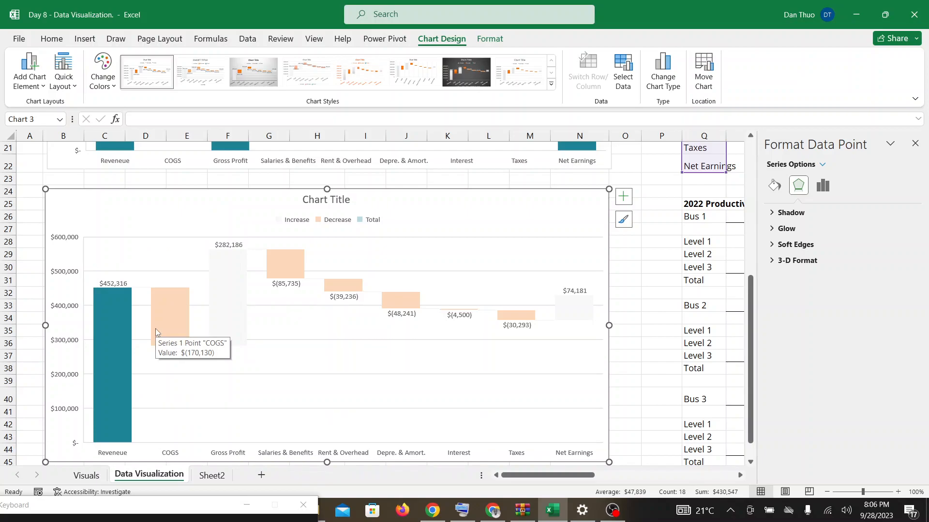
Set the Gross Profit and Net Earnings columns of the second waterfall chart as totals
right_click(232, 284)
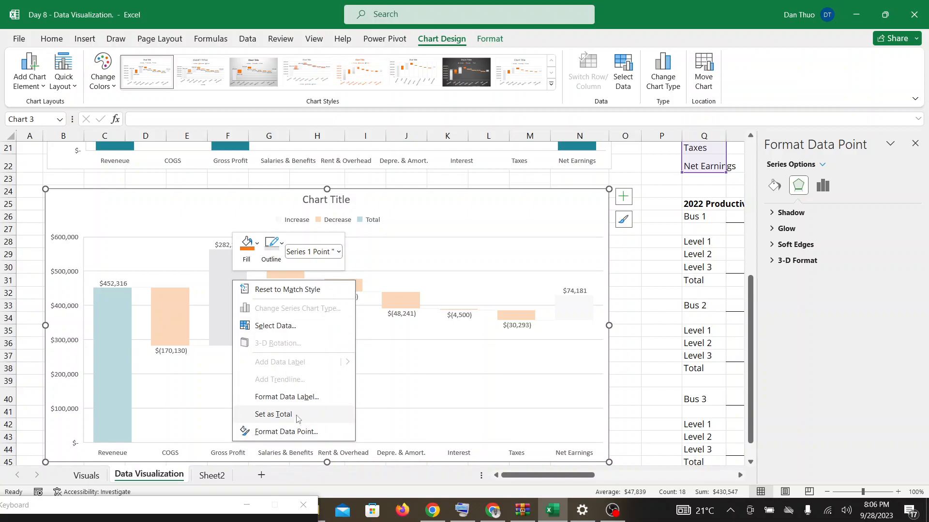
click(274, 415)
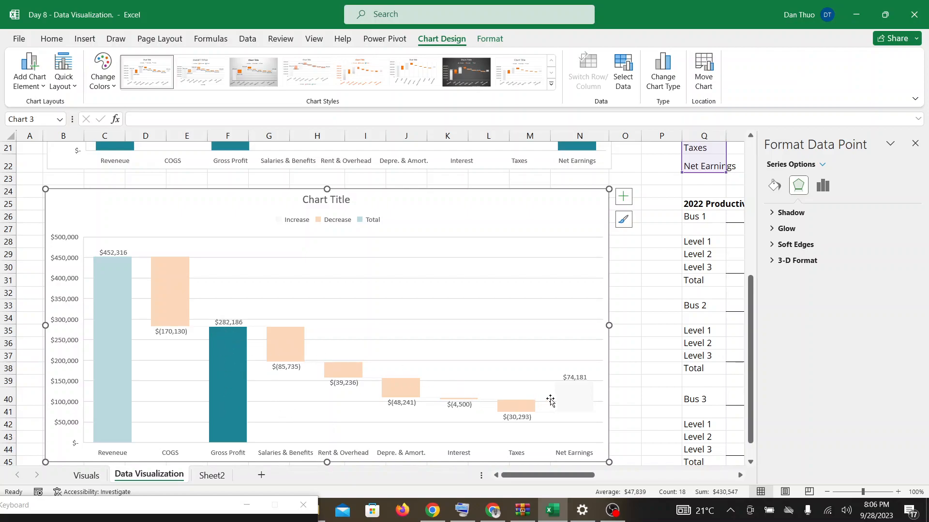
click(570, 400)
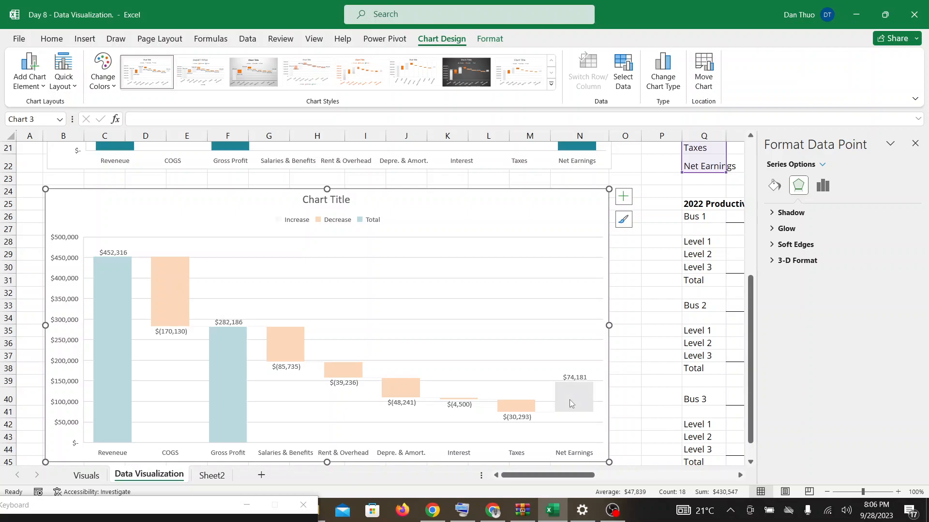
right_click(570, 399)
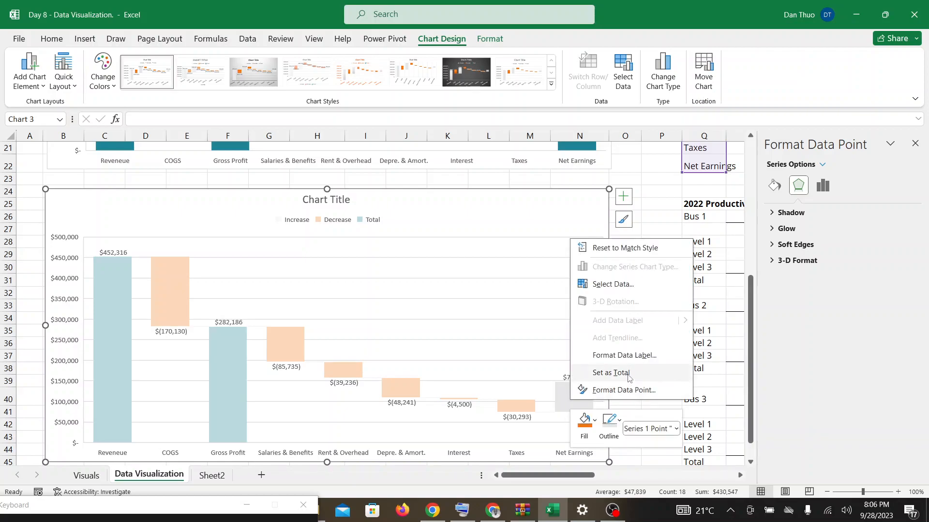
click(628, 373)
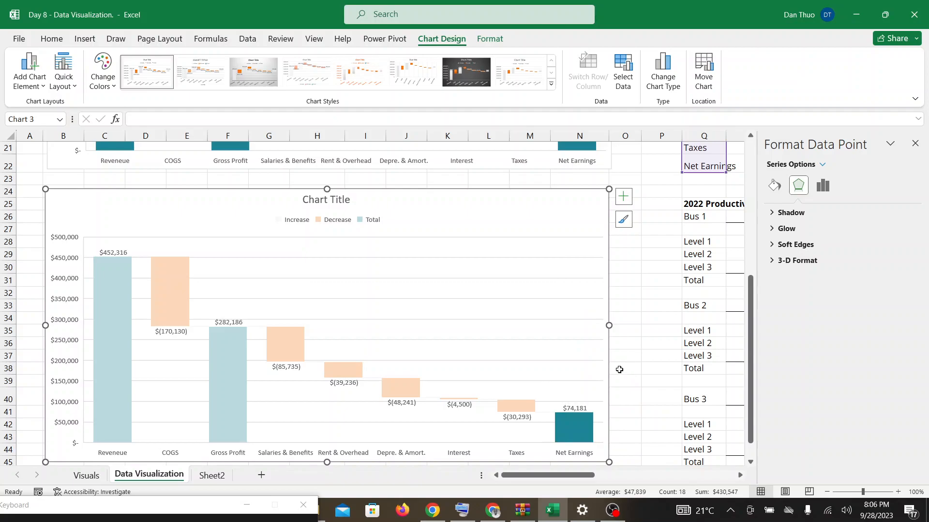
click(504, 328)
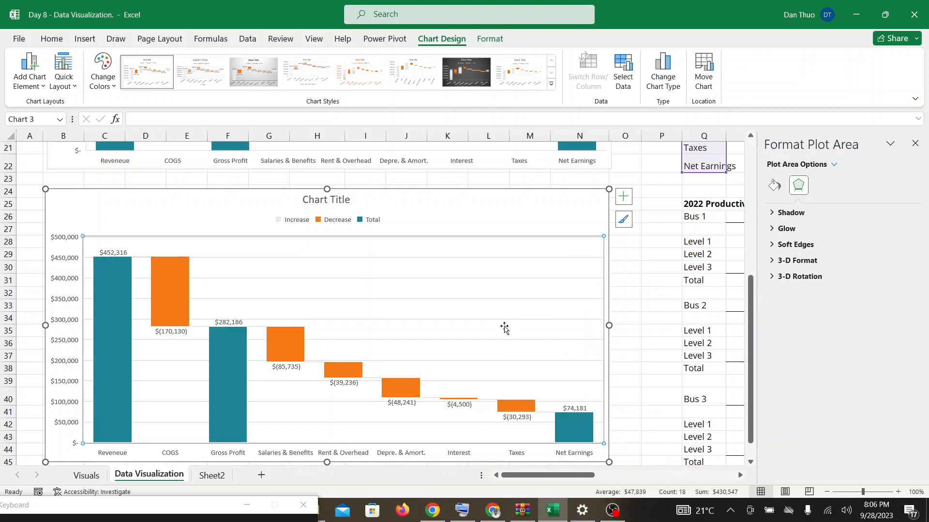
Check the Google Meet call briefly, return to Excel, and remove the gridlines from the second waterfall chart
click(493, 510)
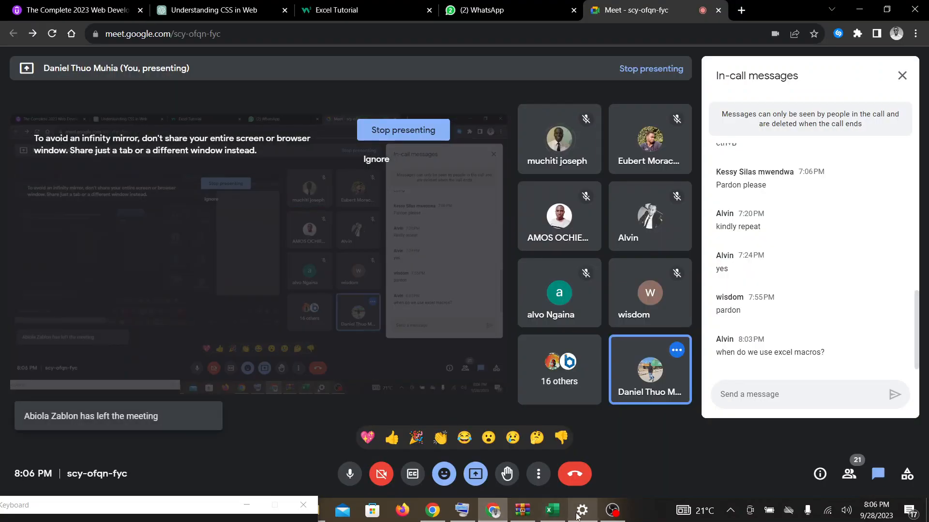
click(552, 511)
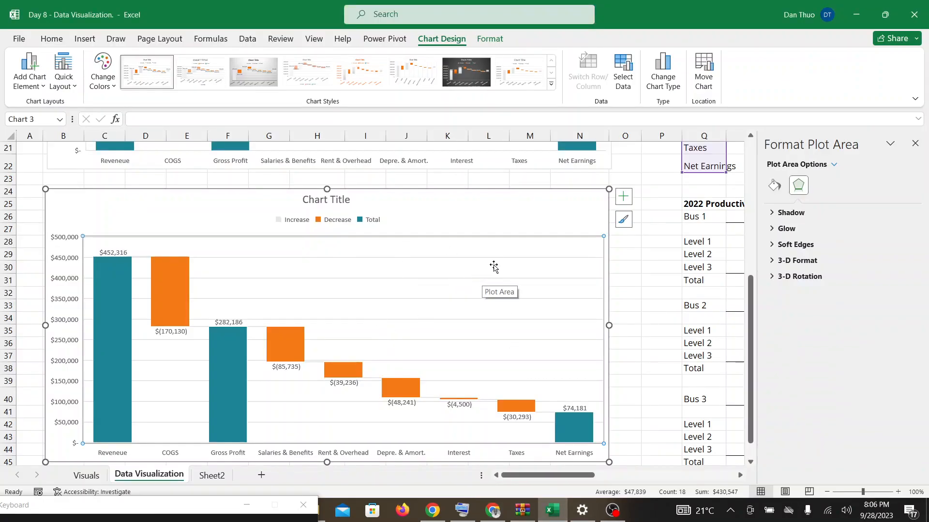
click(624, 197)
click(625, 201)
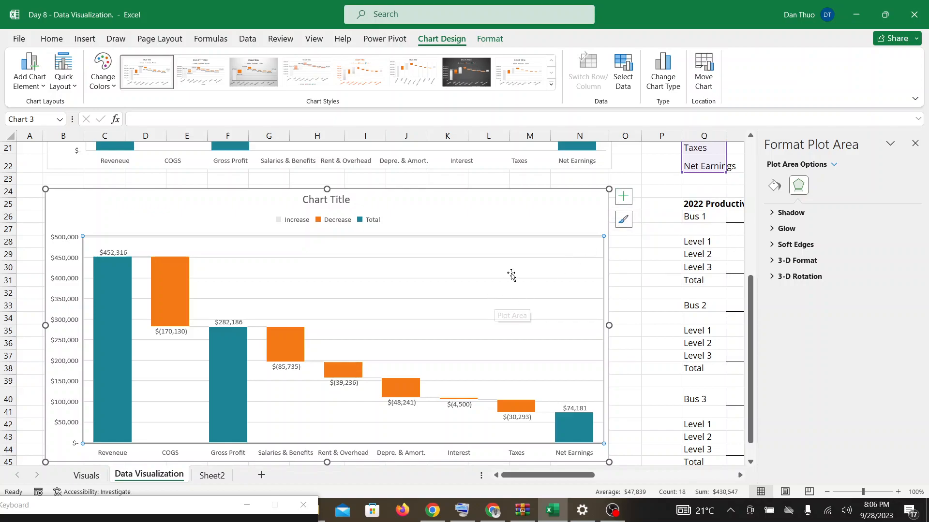
click(624, 197)
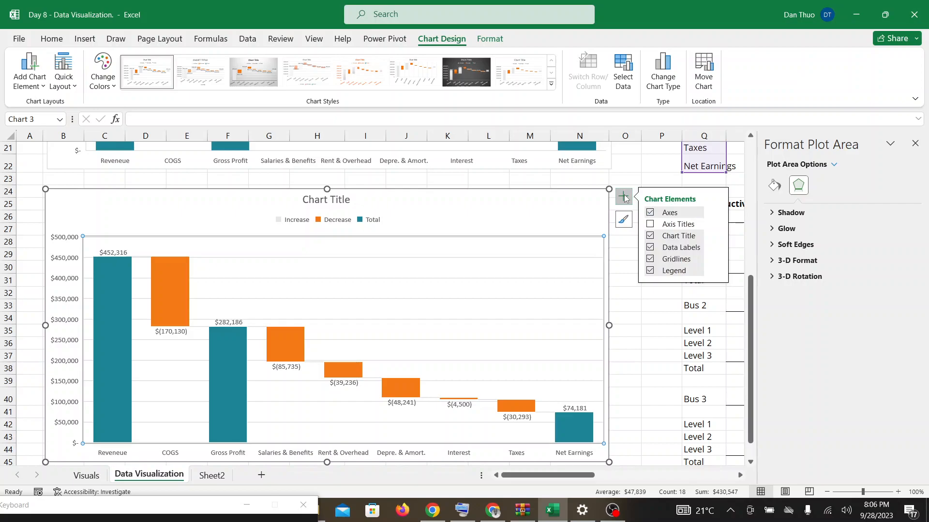
click(650, 260)
click(643, 305)
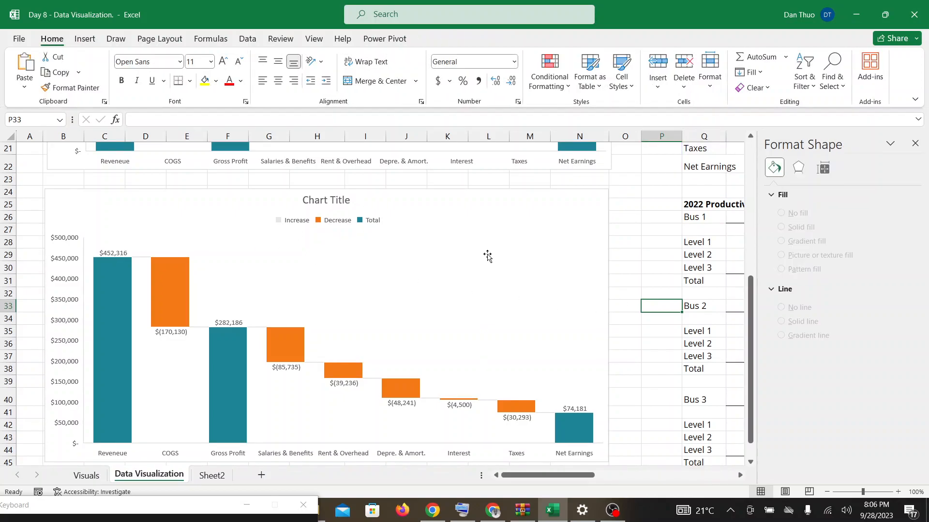
Review the finished second waterfall chart, check the Google Meet call for questions, and return to the Excel workbook
scroll(488, 267, down, 1)
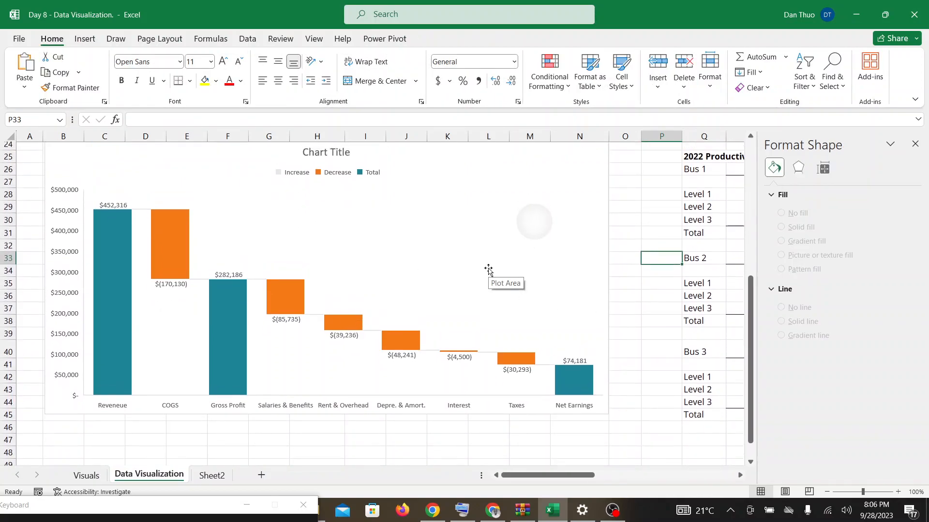
scroll(489, 271, up, 1)
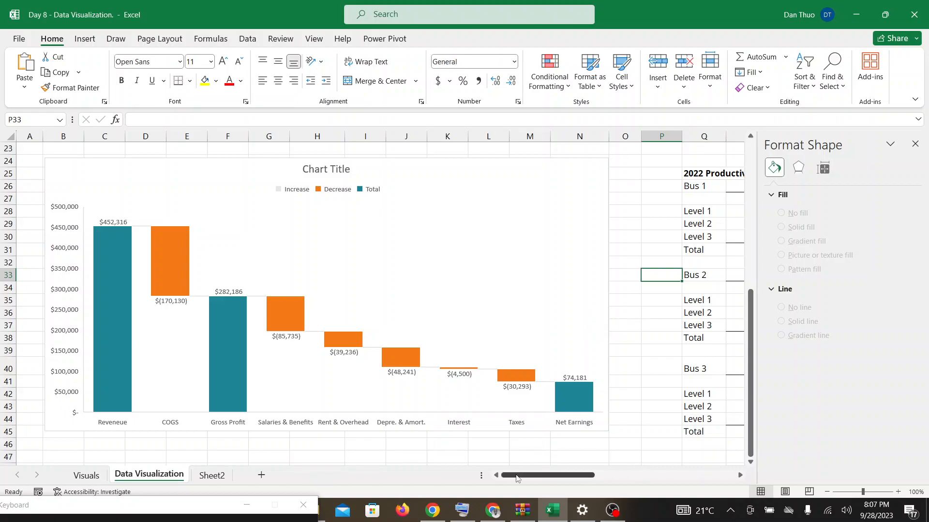
click(497, 517)
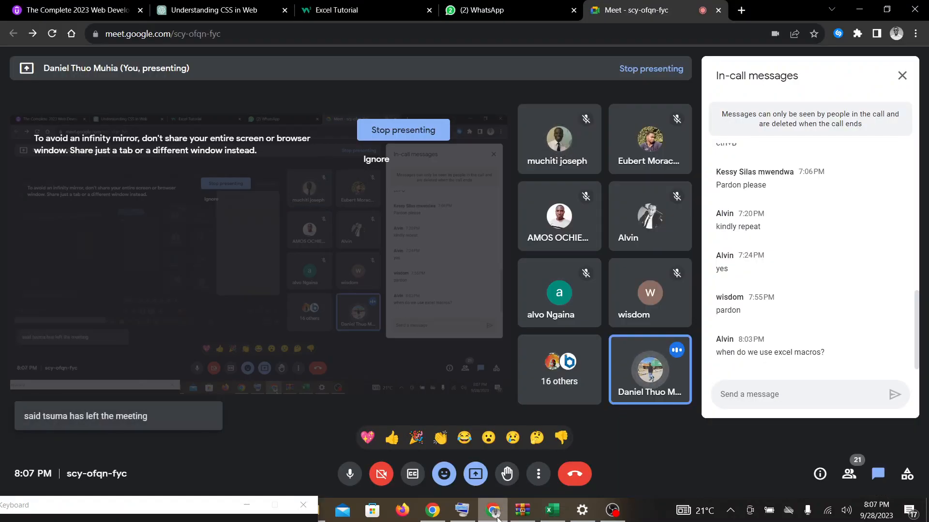
click(552, 512)
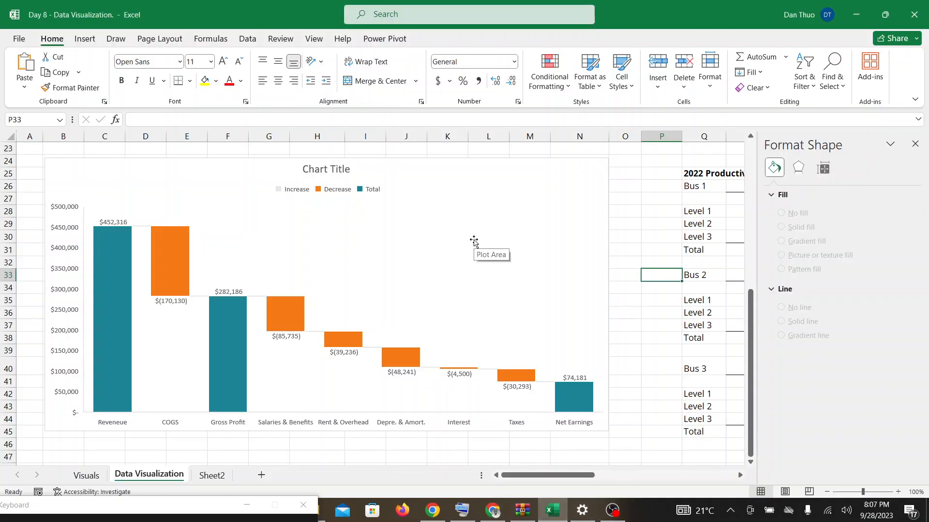
Close the formatting pane and browse the available waterfall, funnel, stock, surface and radar chart types
click(916, 143)
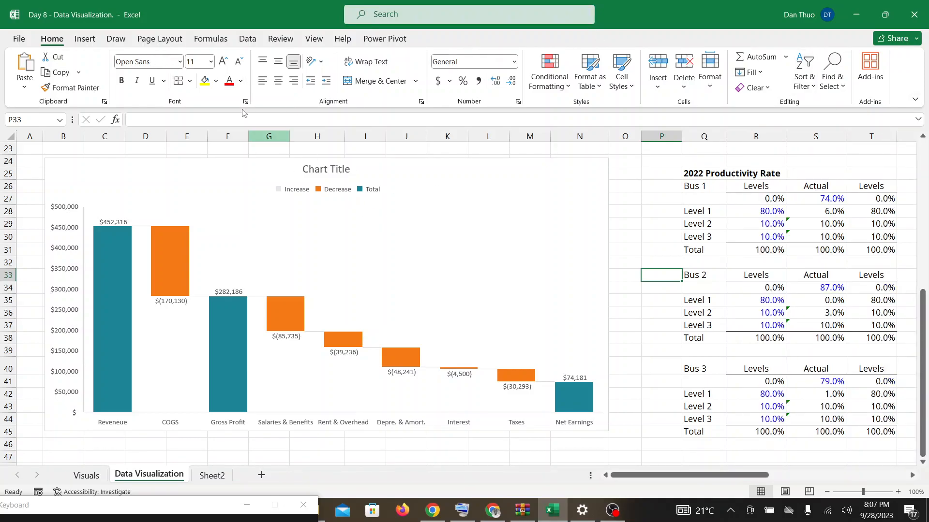
click(82, 40)
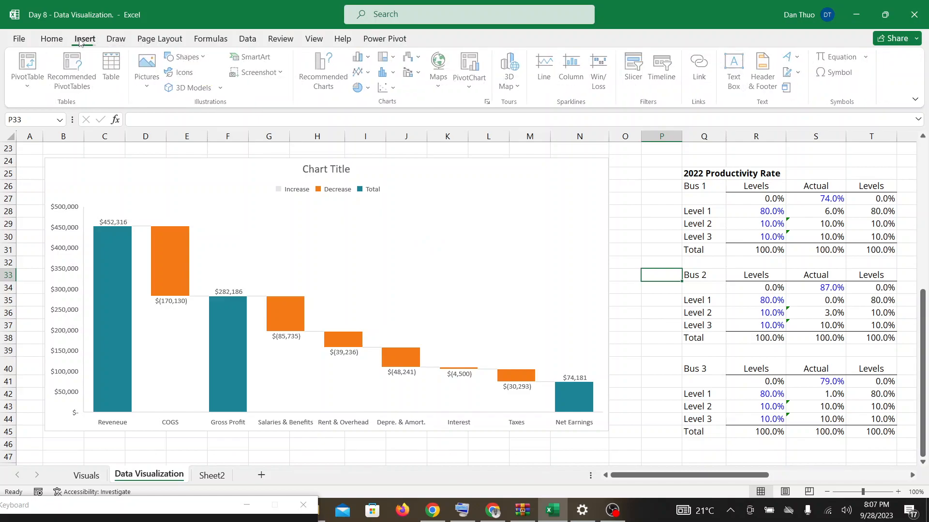
click(414, 56)
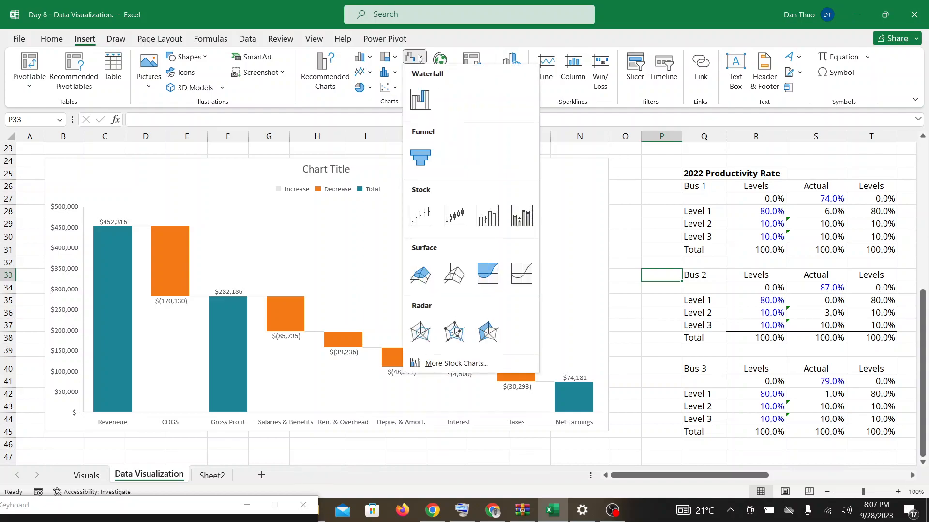
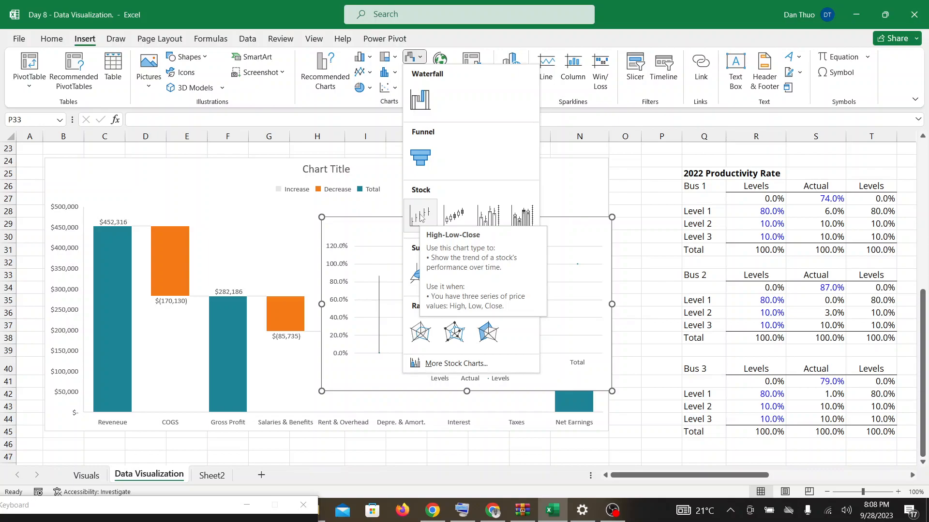
Check the Google Meet call, return to the Excel workbook, and hide the screen-sharing notice
click(432, 512)
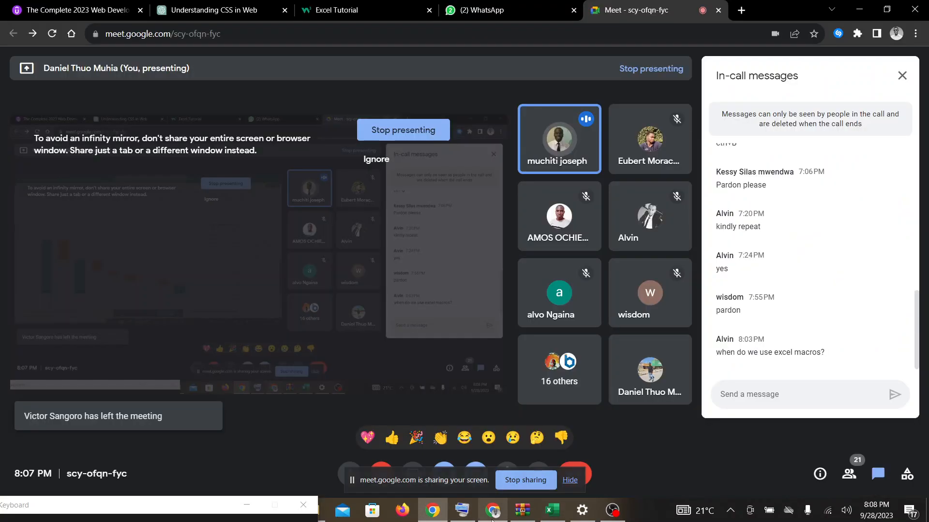
click(493, 513)
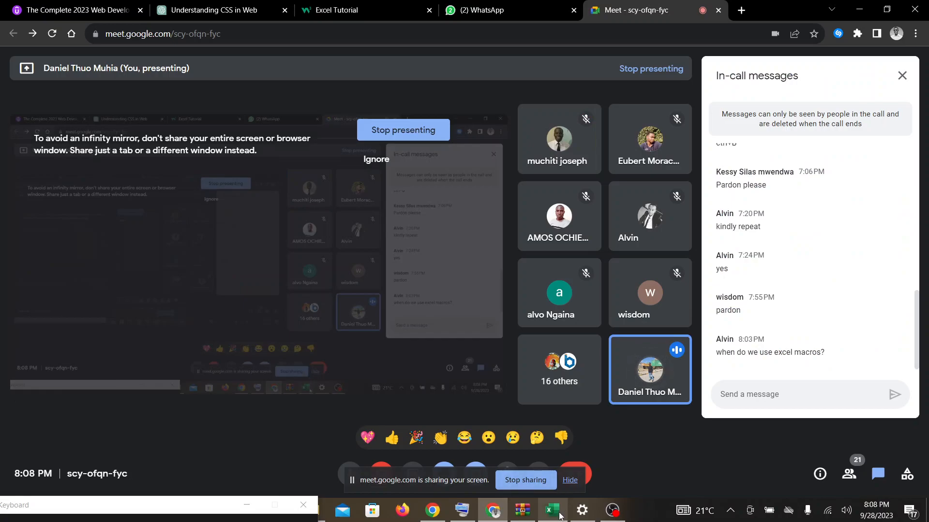
mouse_move(560, 513)
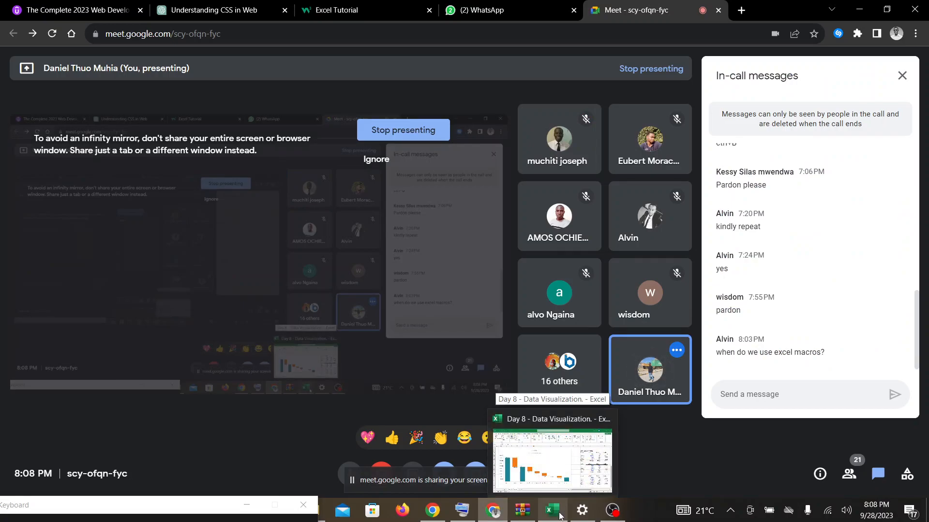
click(552, 510)
click(657, 238)
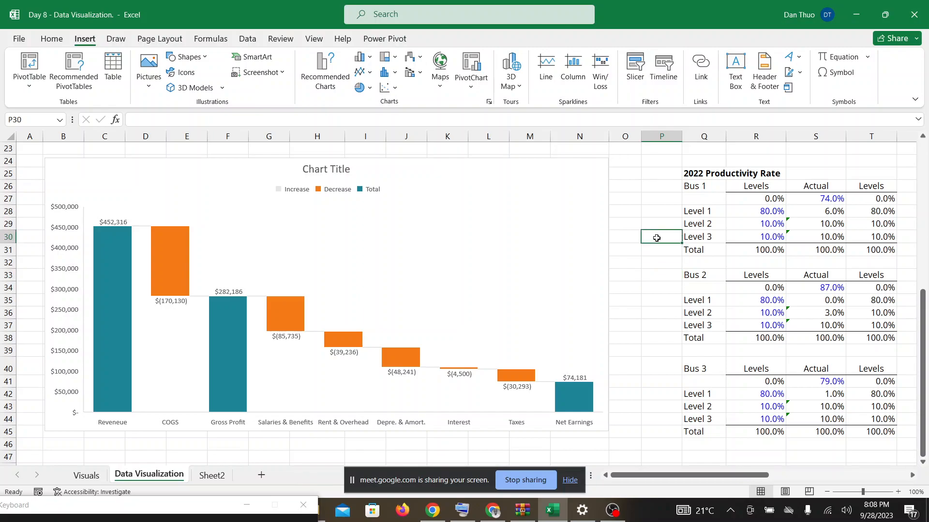
click(569, 480)
Switch between the Google Meet call and the Excel workbook to check for participants' remaining messages, ending on the call
click(492, 510)
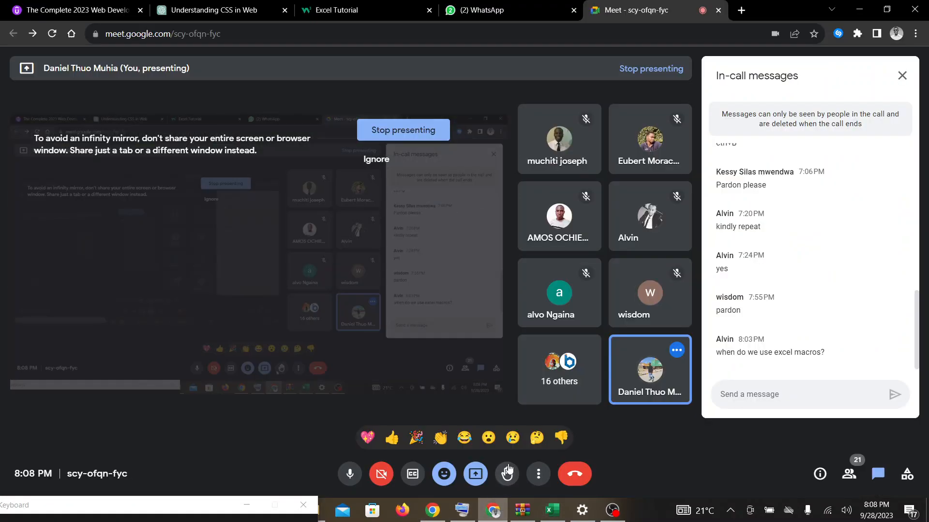
mouse_move(548, 516)
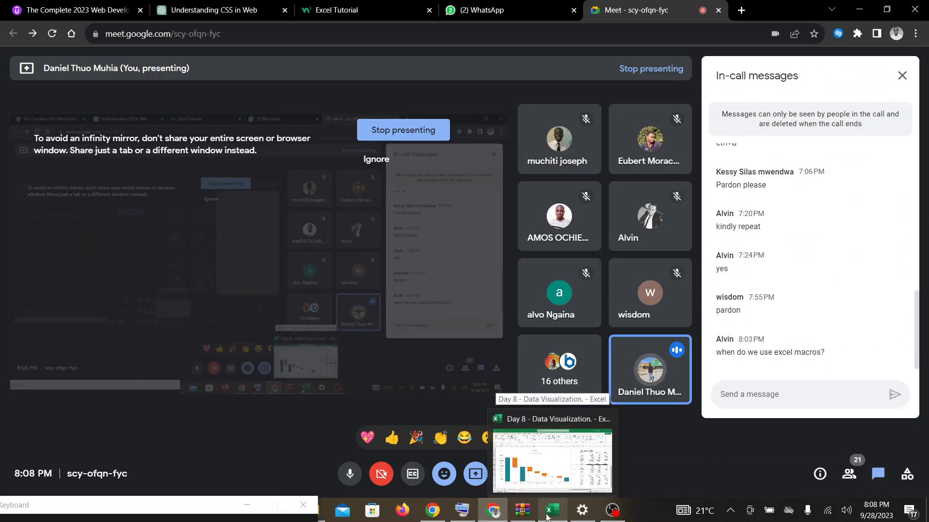
click(552, 459)
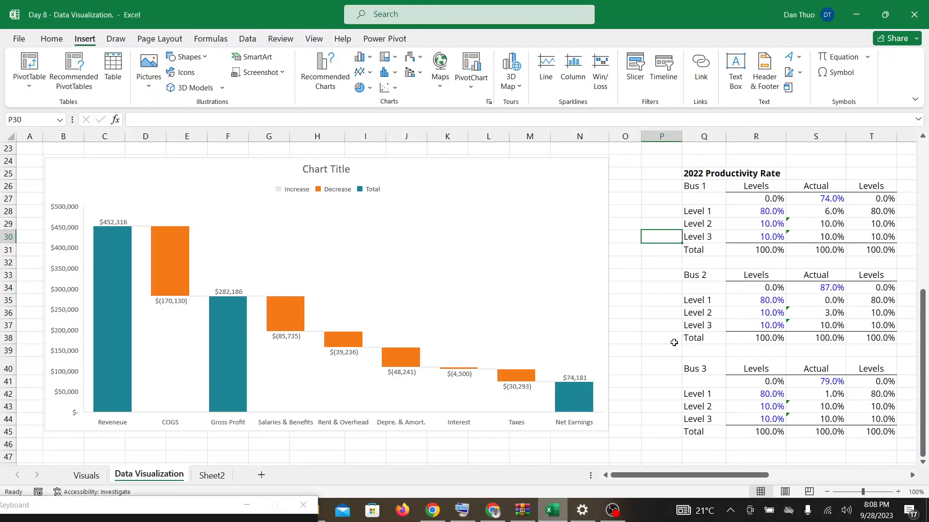
click(505, 512)
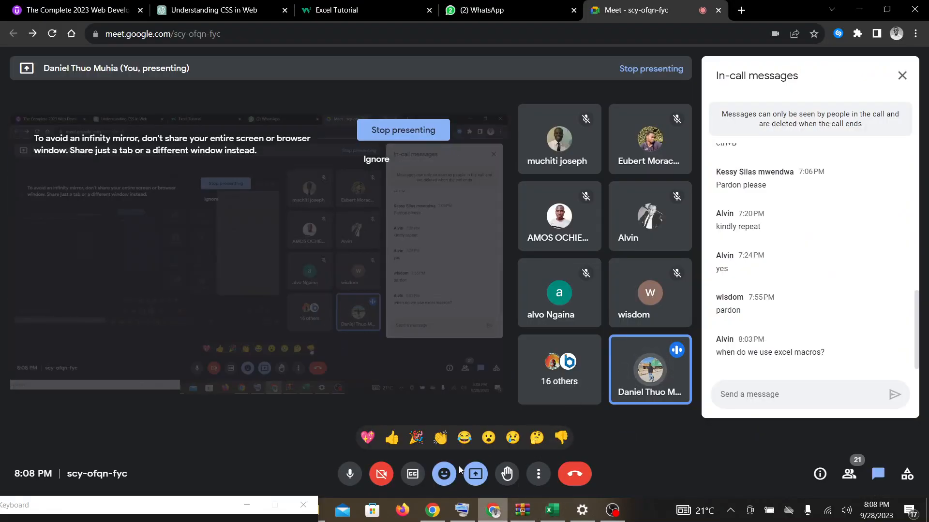
click(551, 512)
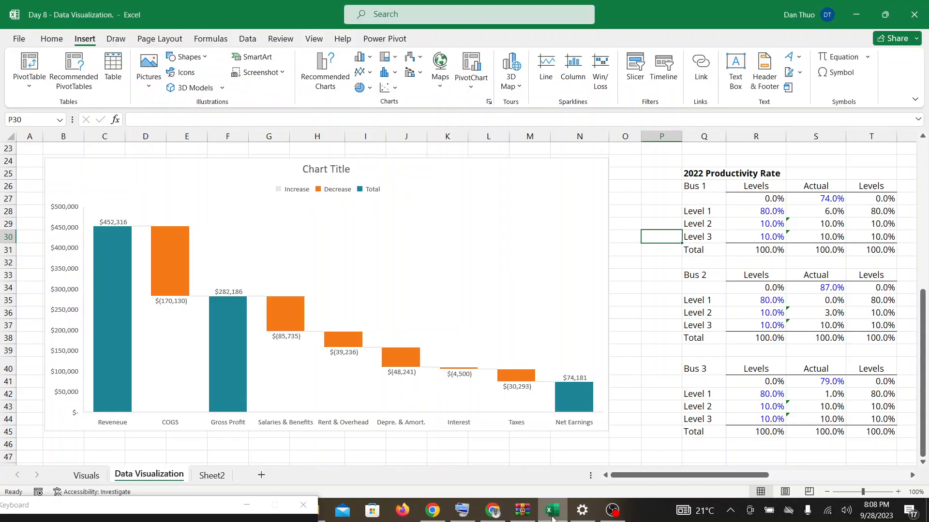
click(503, 514)
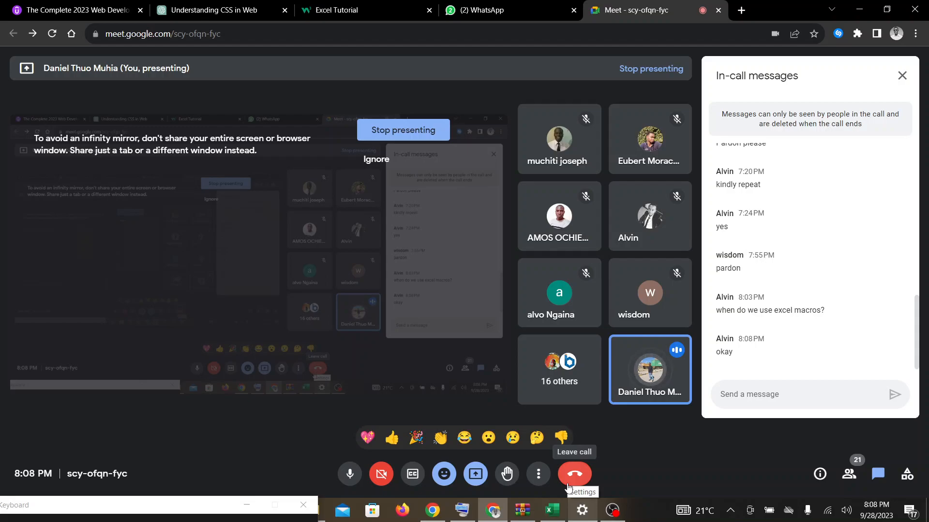
Check the waterfall chart in the Excel workbook and the Google Meet call for a participant's question
click(542, 513)
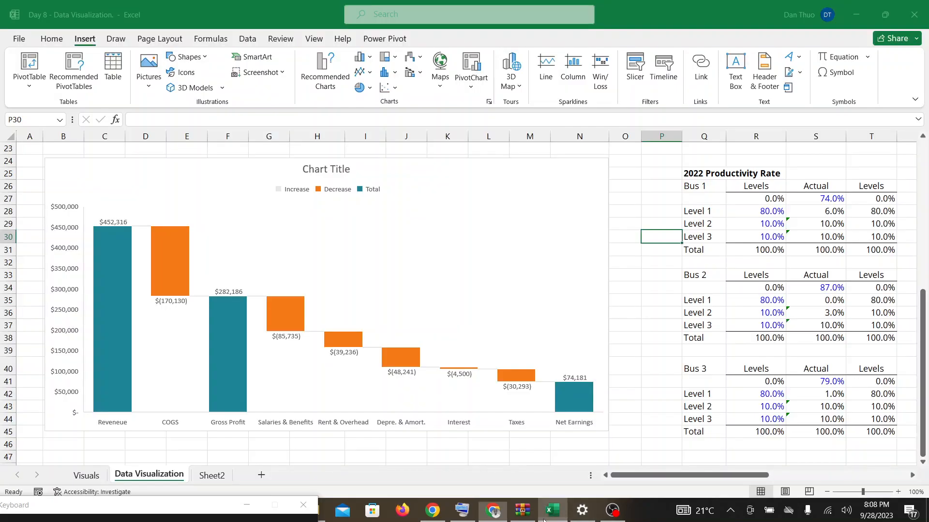
click(492, 511)
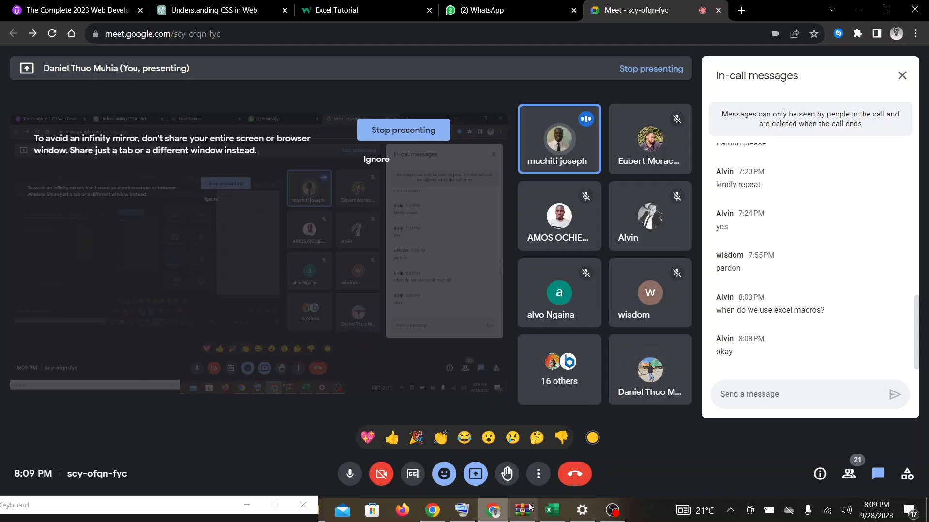
click(554, 514)
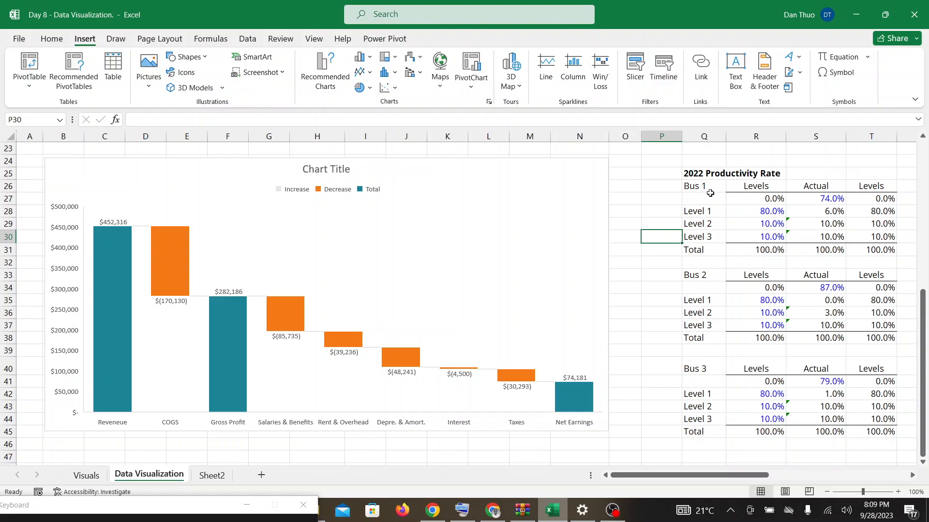
click(486, 520)
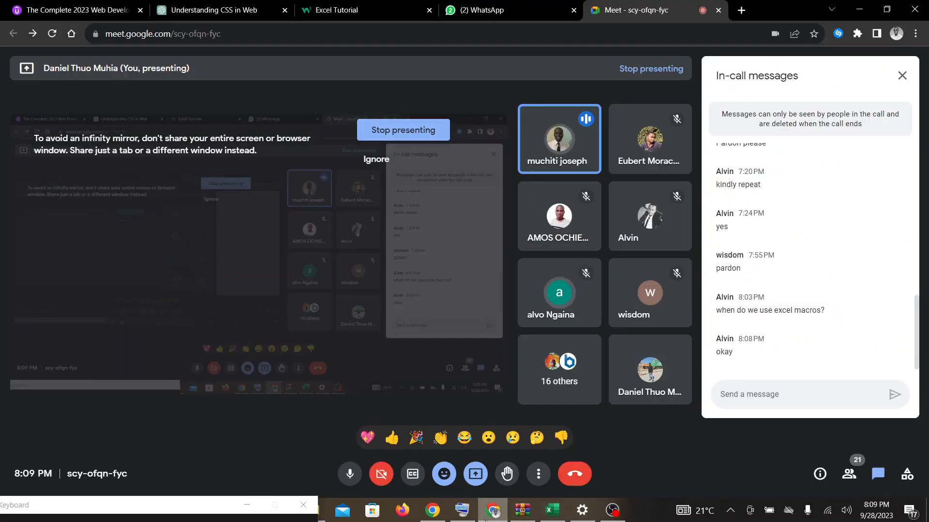
Return to the Excel workbook and review the line, scatter and column charts on the Visuals sheet
click(553, 514)
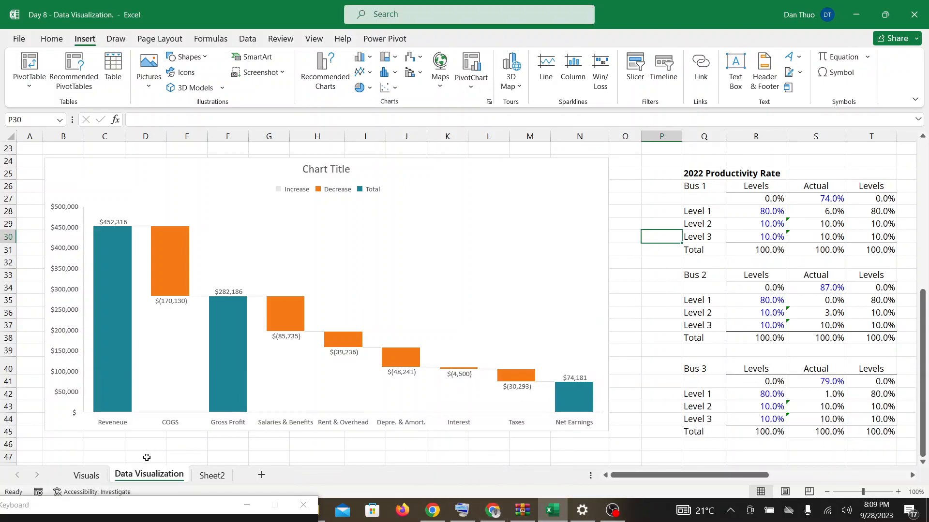
click(97, 478)
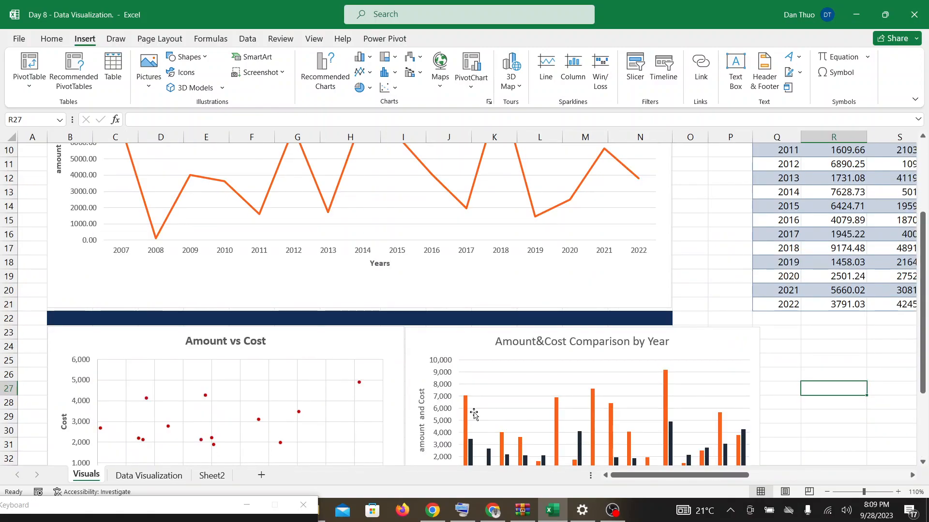
scroll(474, 415, up, 3)
scroll(474, 415, down, 5)
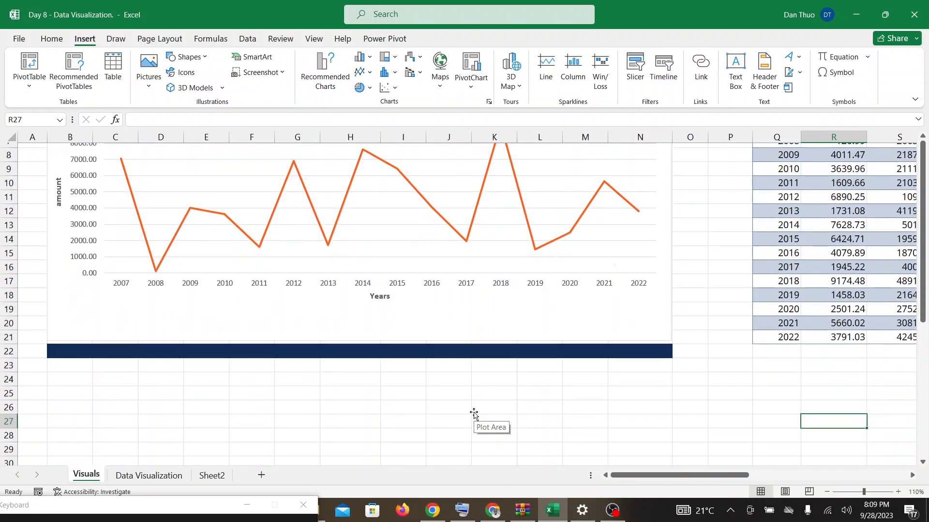
scroll(474, 415, down, 1)
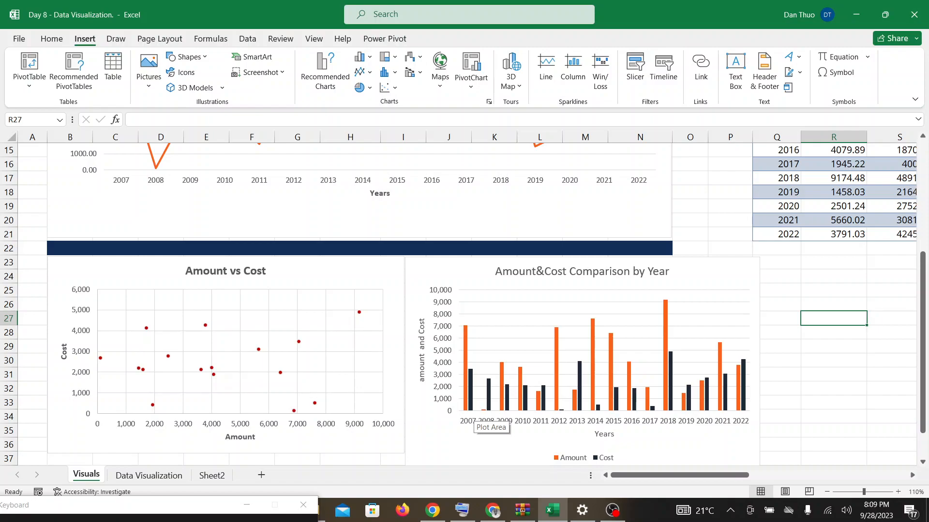
click(493, 510)
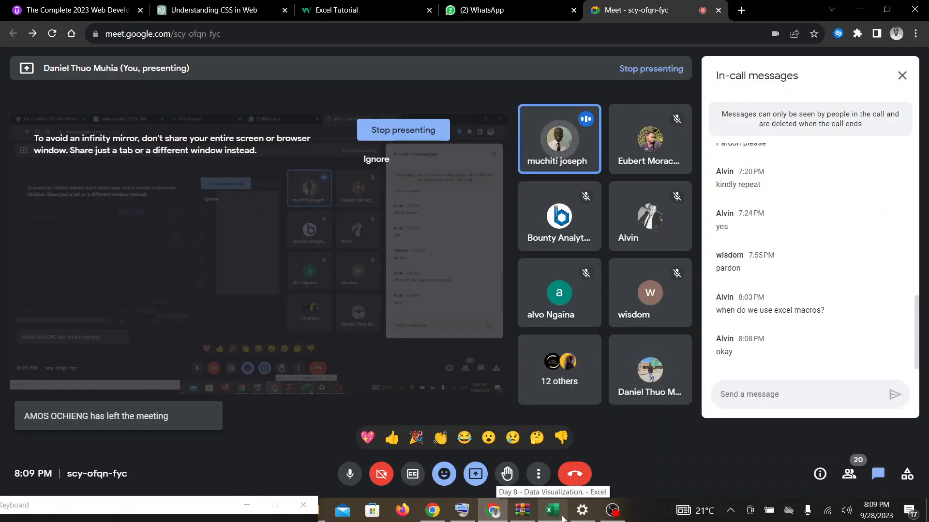
click(563, 518)
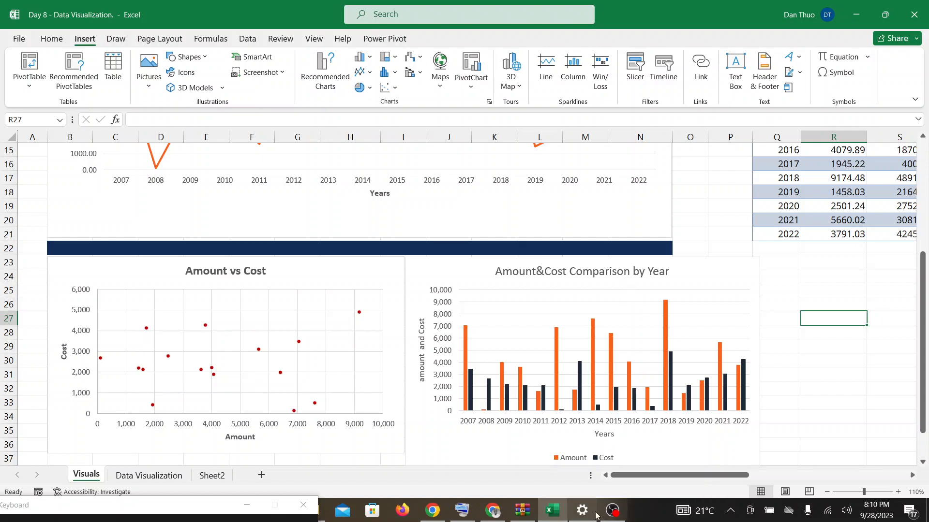
click(495, 513)
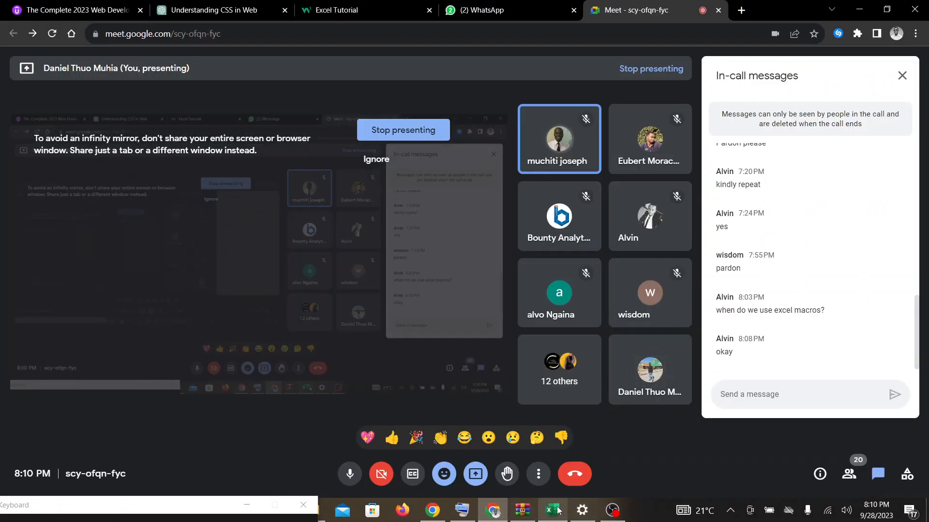
mouse_move(559, 512)
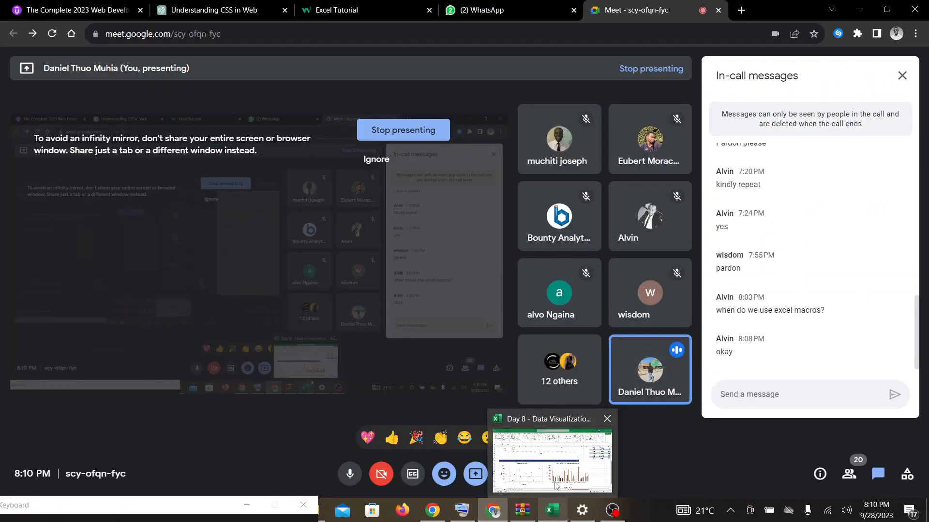
click(558, 510)
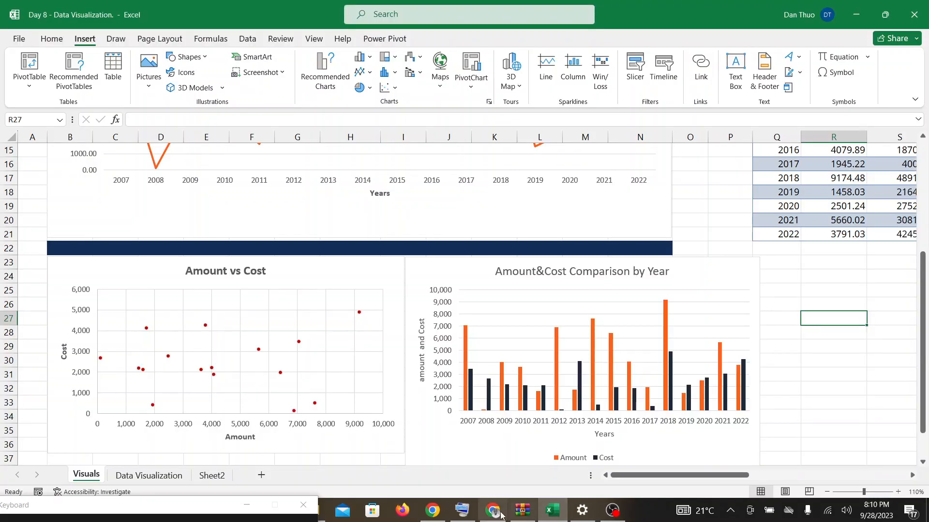
click(555, 512)
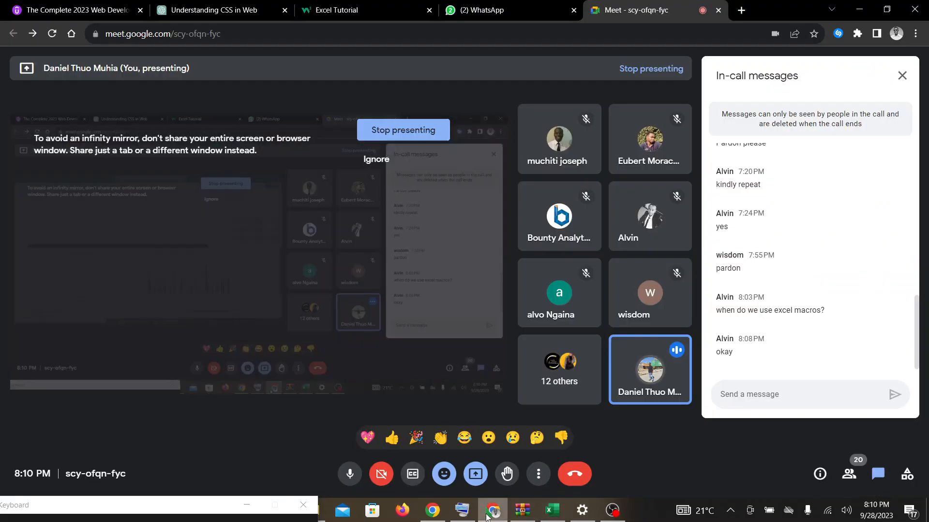
click(551, 512)
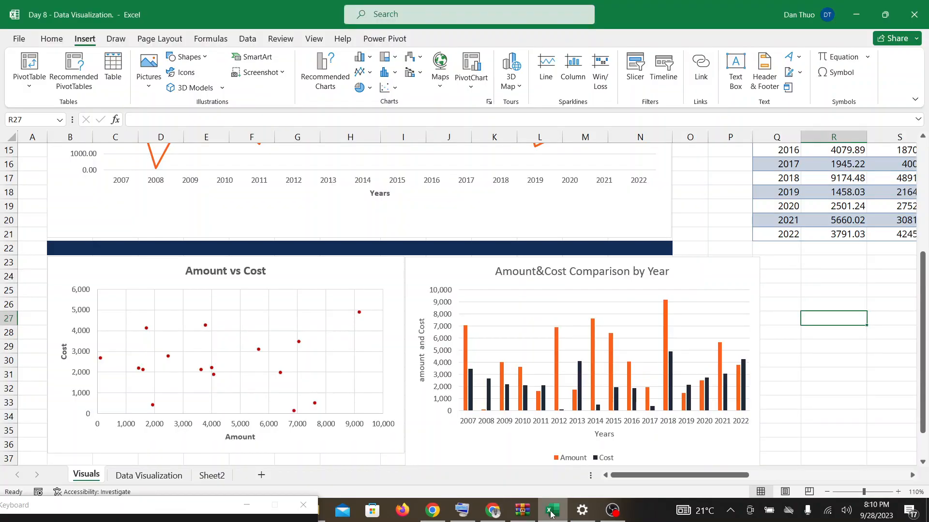
click(552, 512)
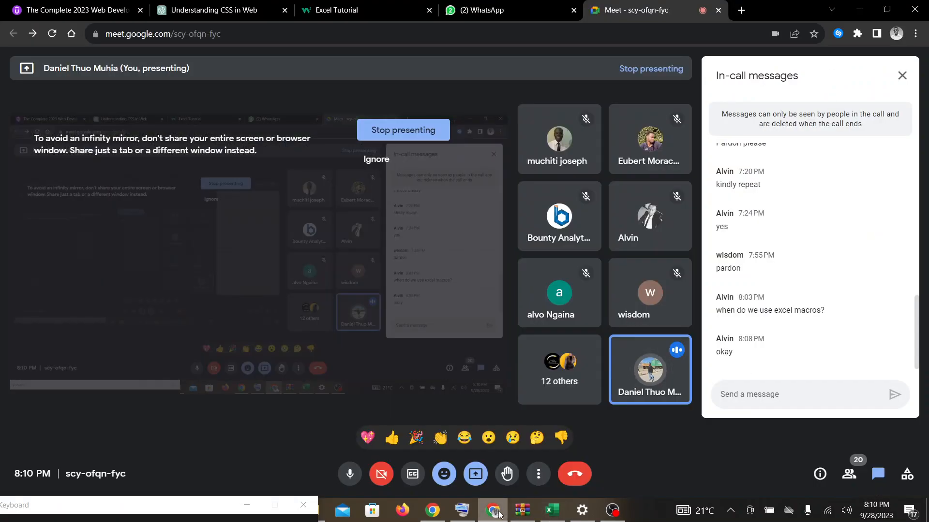
click(552, 511)
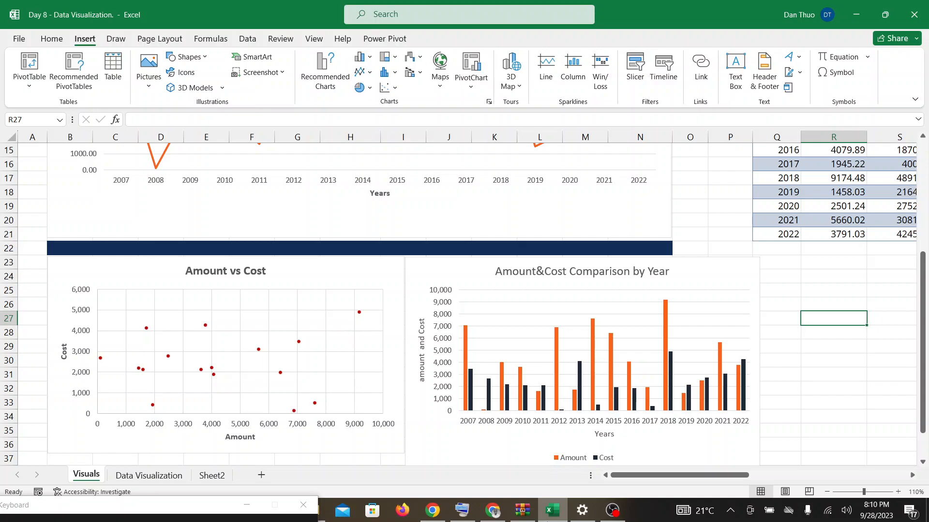
click(493, 510)
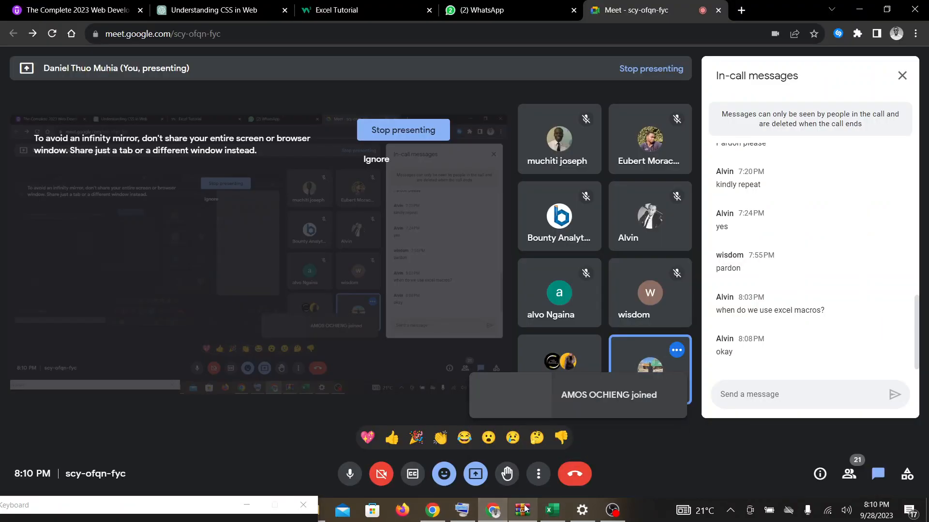
click(547, 514)
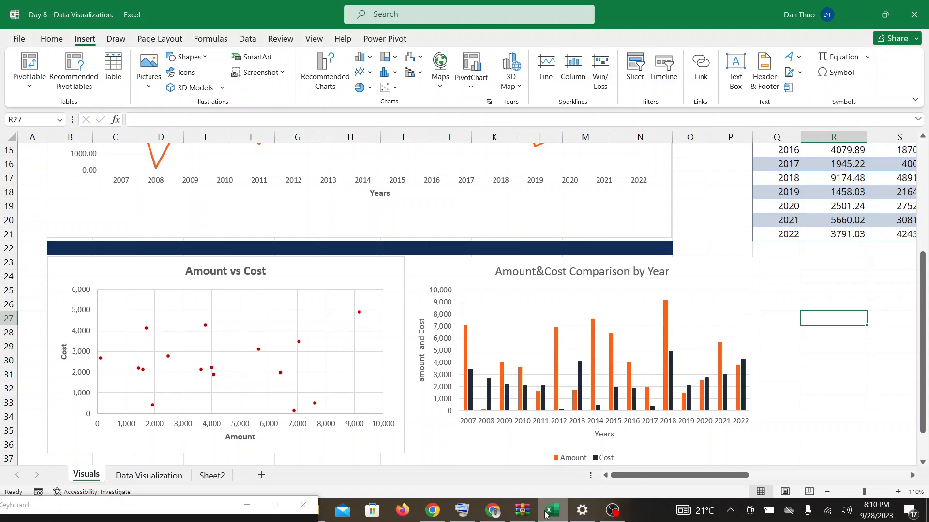
click(498, 513)
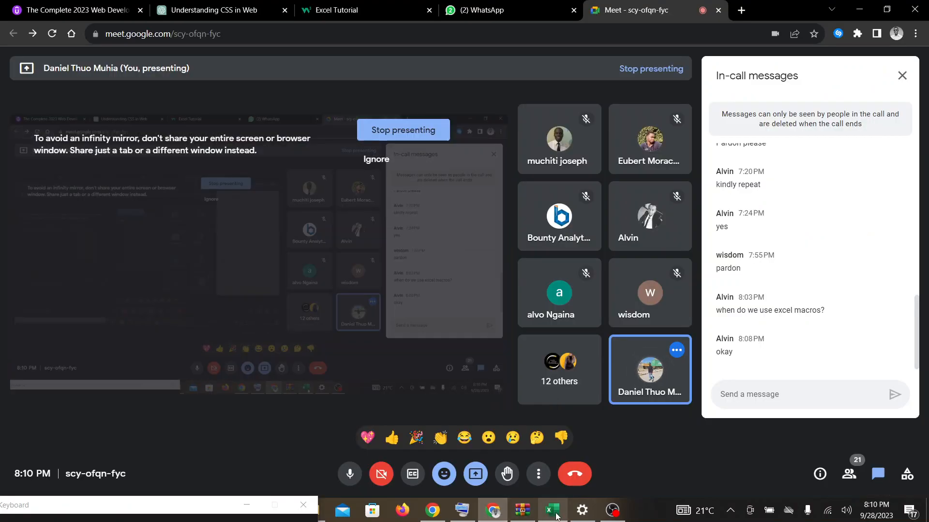
mouse_move(557, 517)
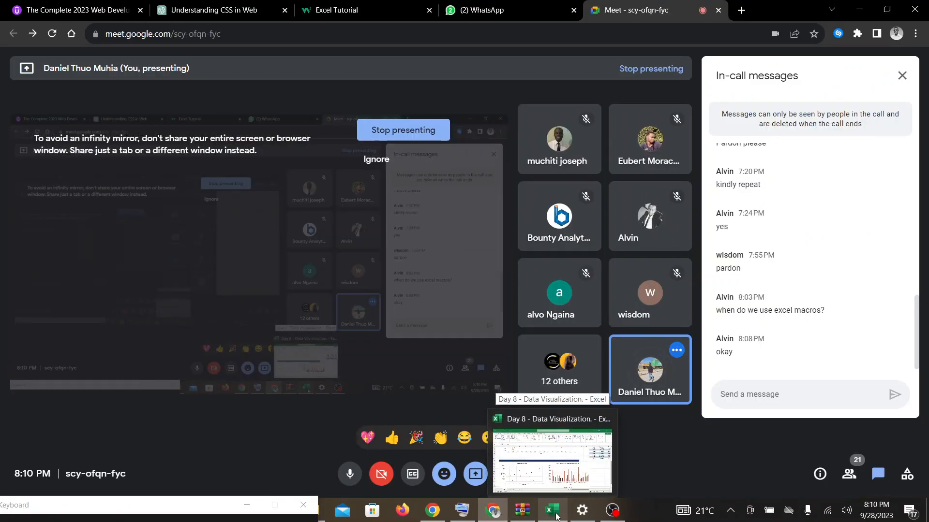
click(556, 517)
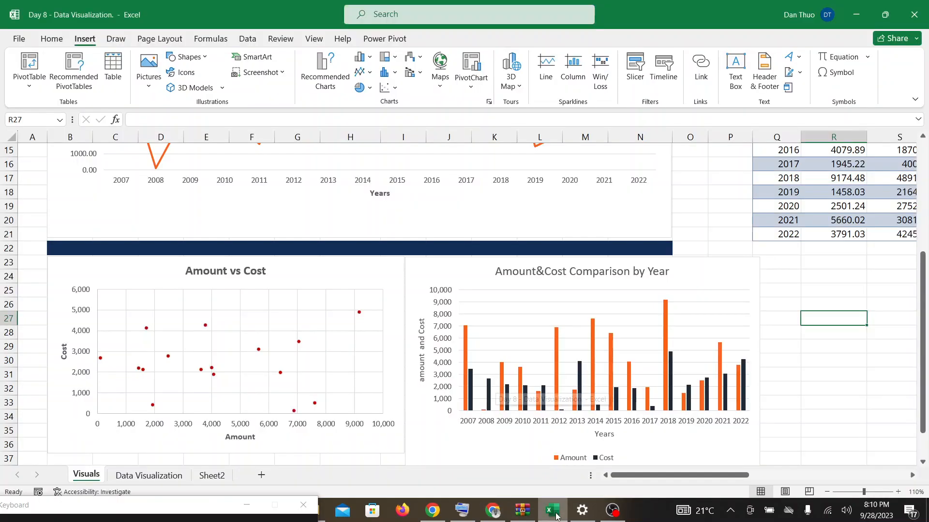
click(511, 517)
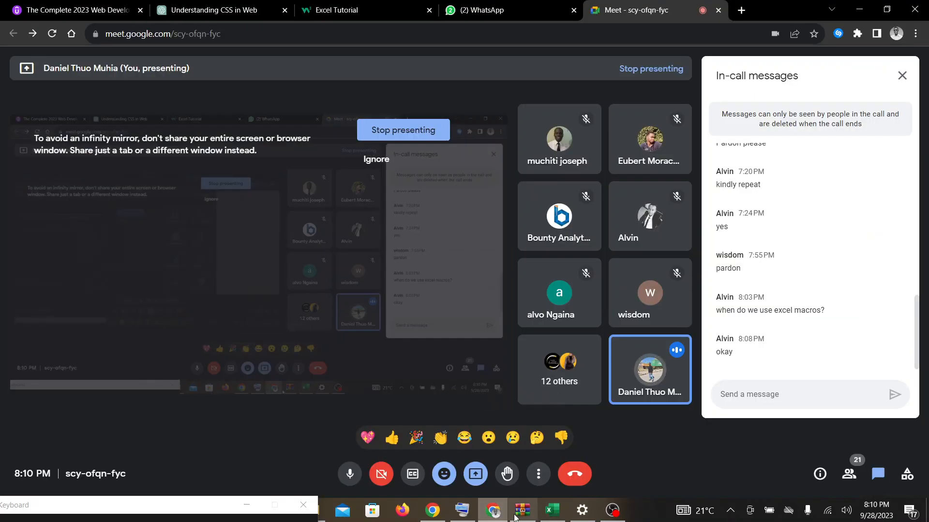
click(558, 517)
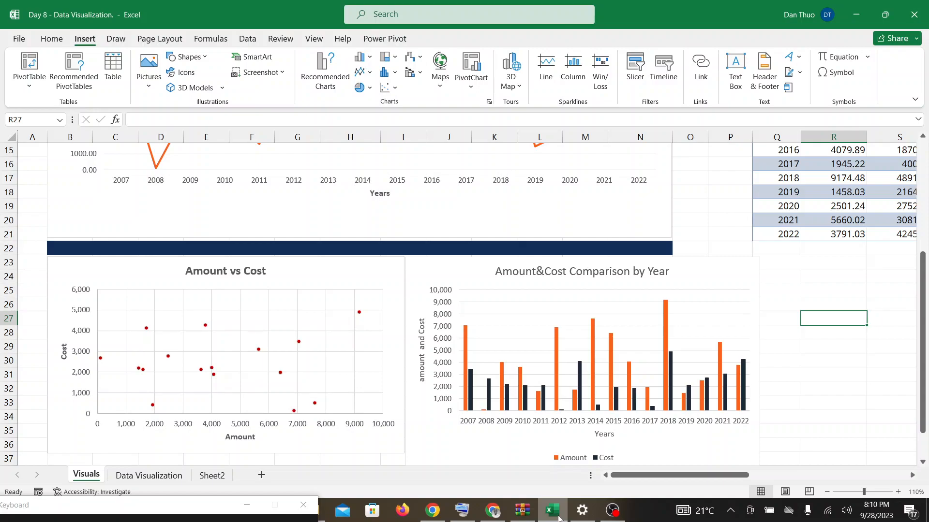
click(498, 517)
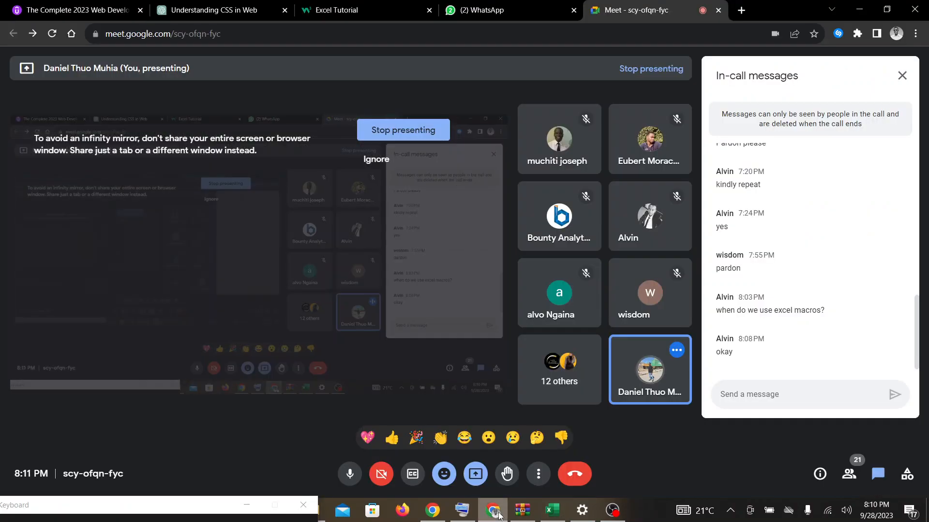
click(553, 516)
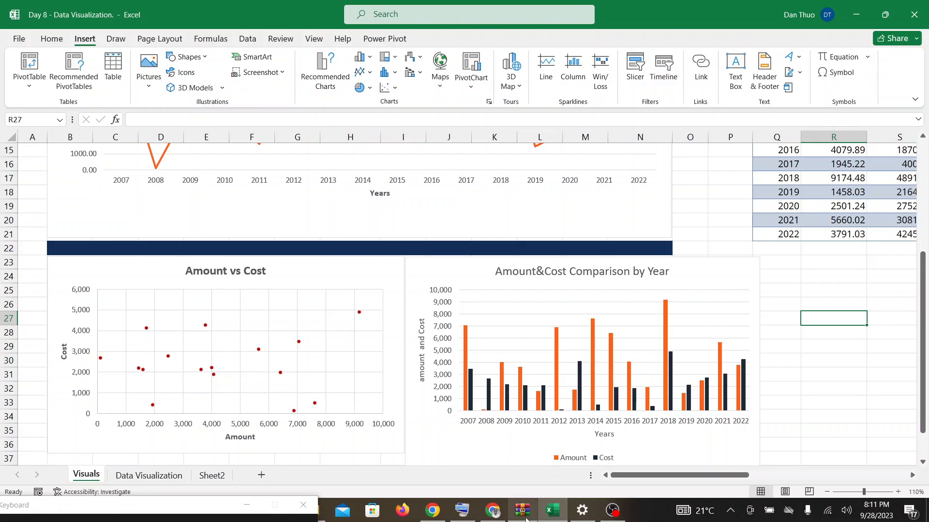
click(506, 517)
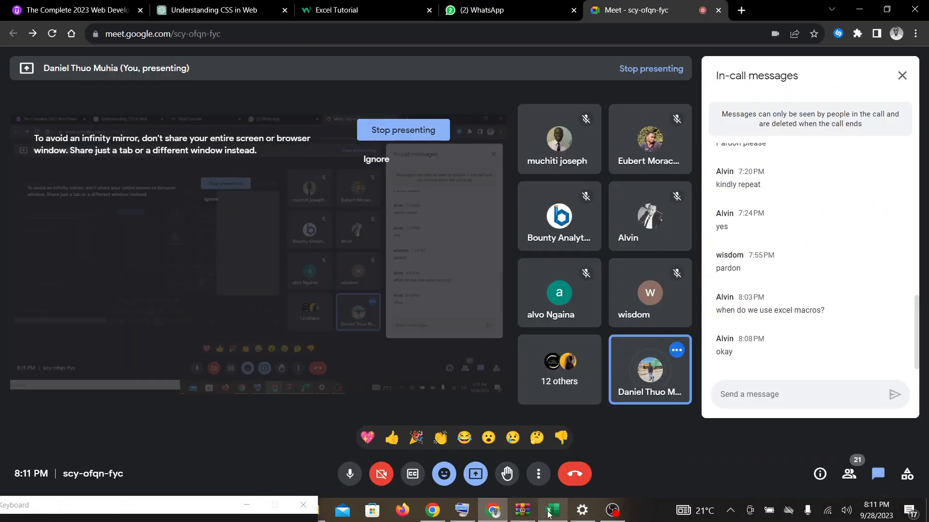
mouse_move(552, 511)
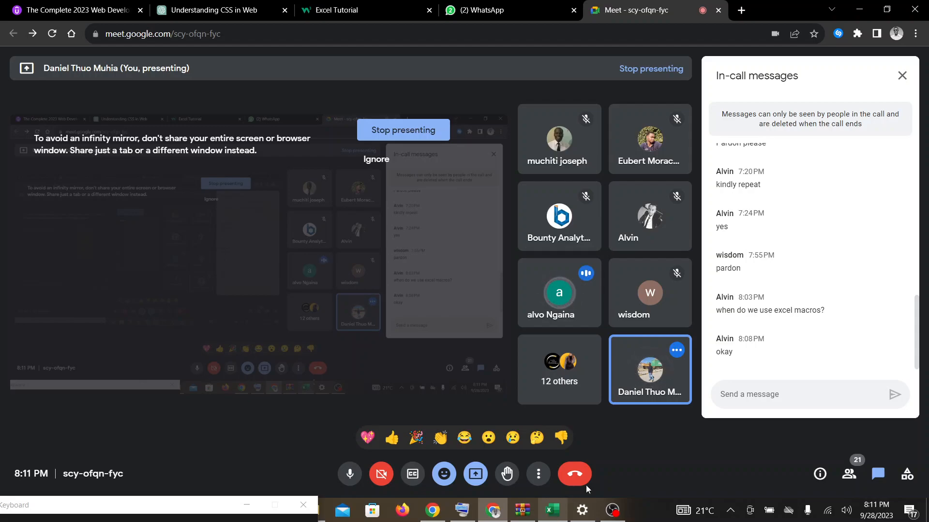
click(553, 510)
click(492, 510)
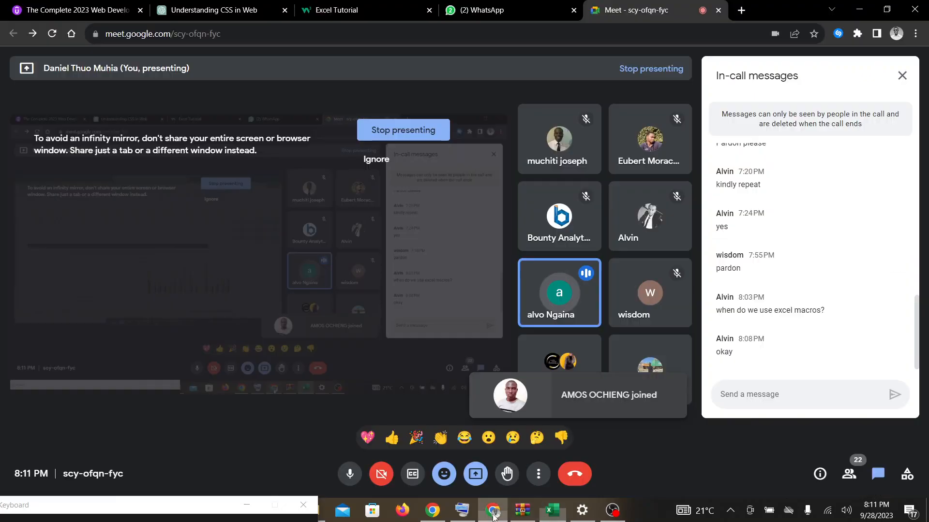
click(553, 510)
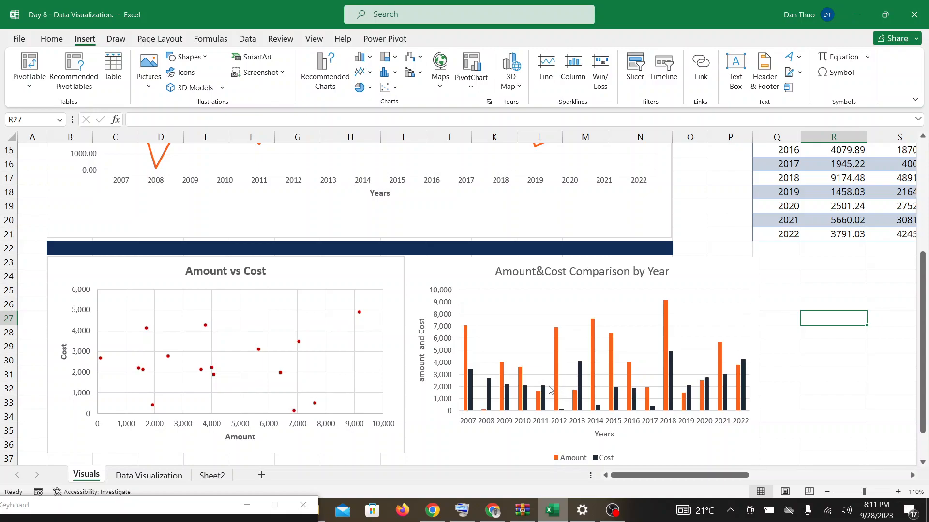
click(493, 510)
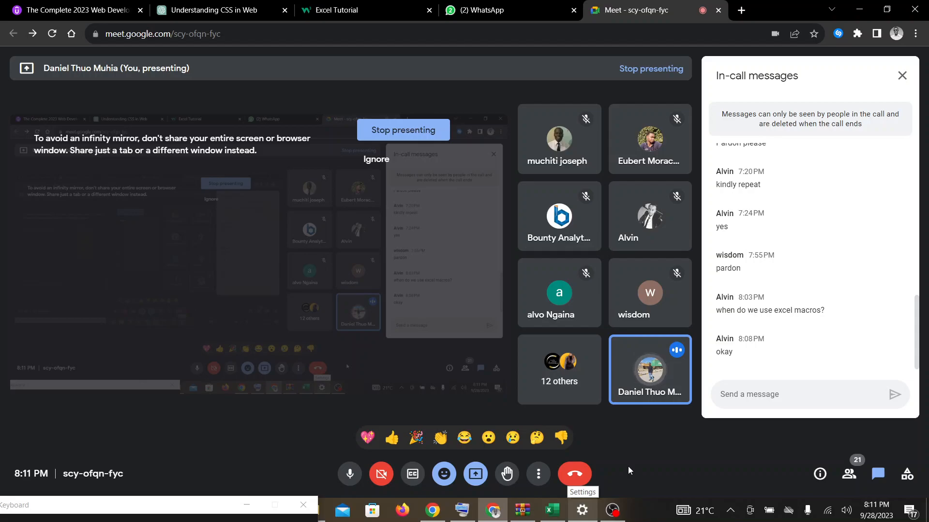
click(555, 515)
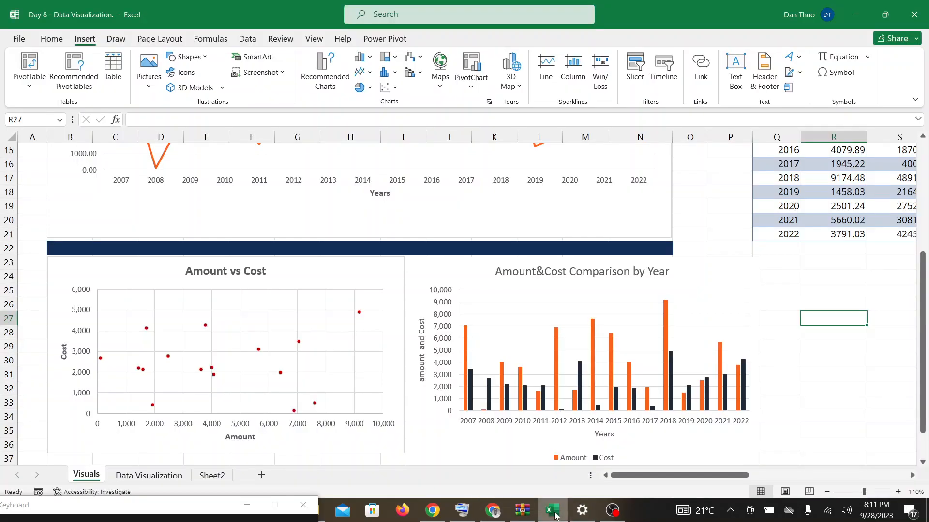
Switch to the browser and show the W3Schools Excel Tutorial page, then go back to the Excel workbook
click(555, 514)
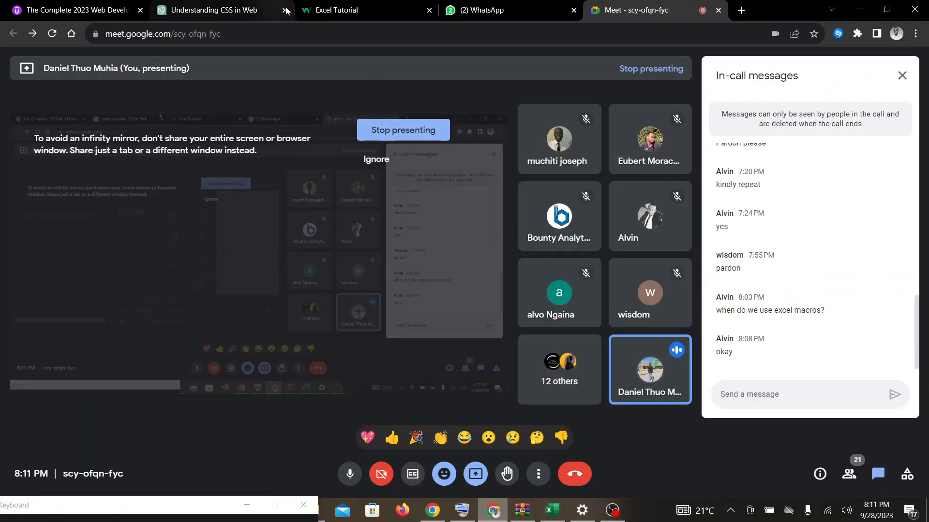
click(306, 12)
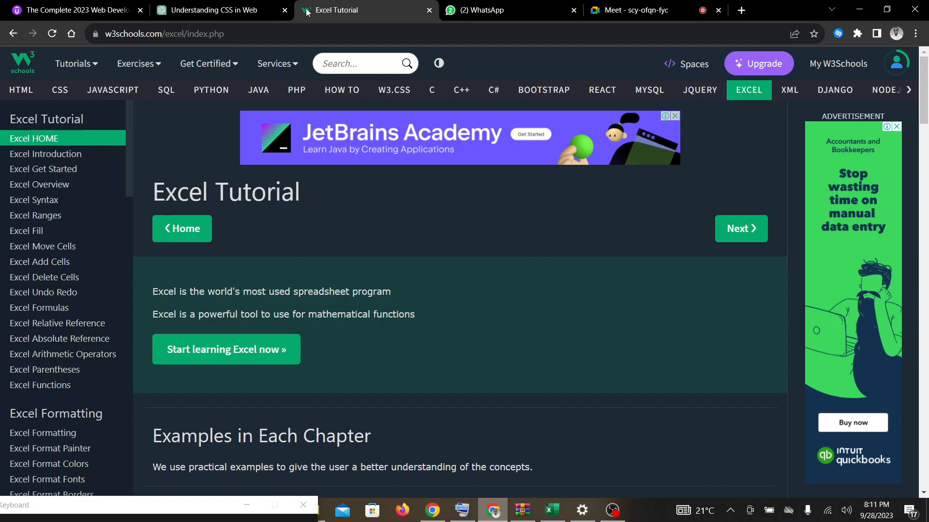
click(553, 512)
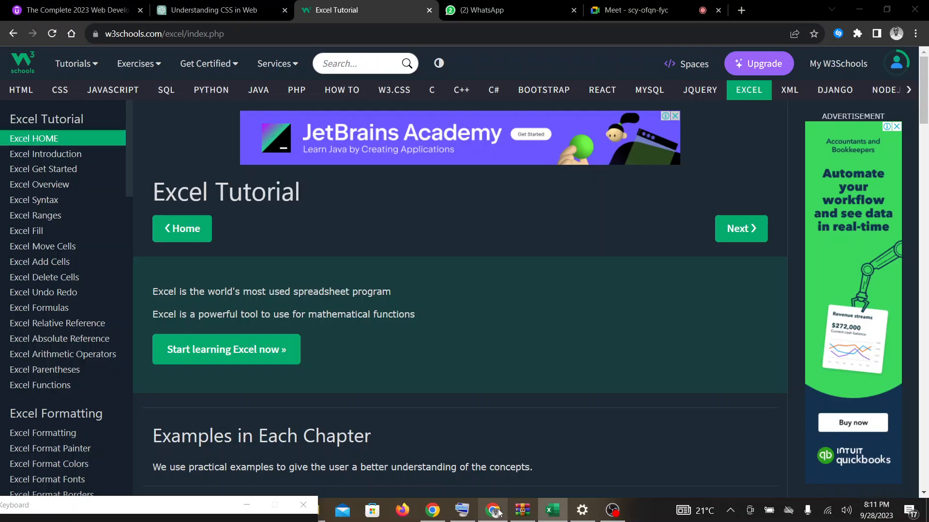
Switch between the W3Schools Excel Tutorial page and the Google Meet call in the browser to check for participants' messages
click(493, 510)
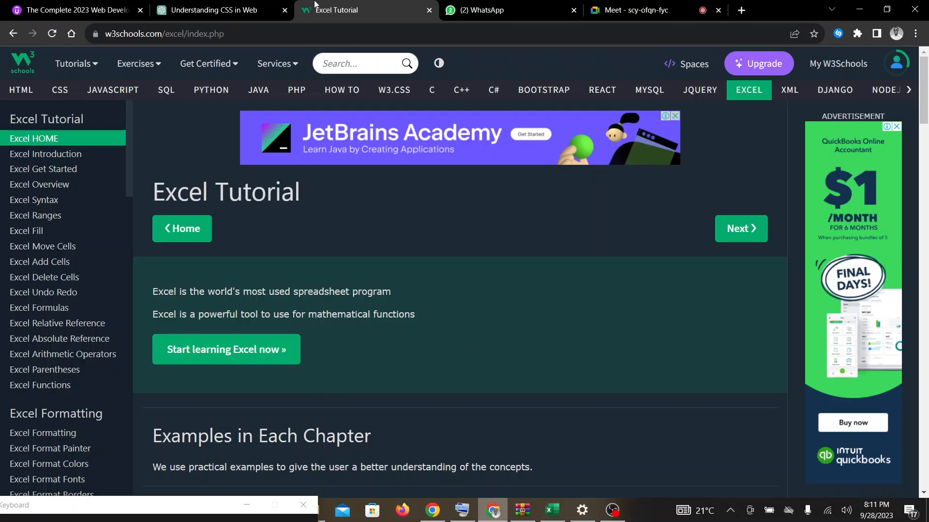
click(612, 6)
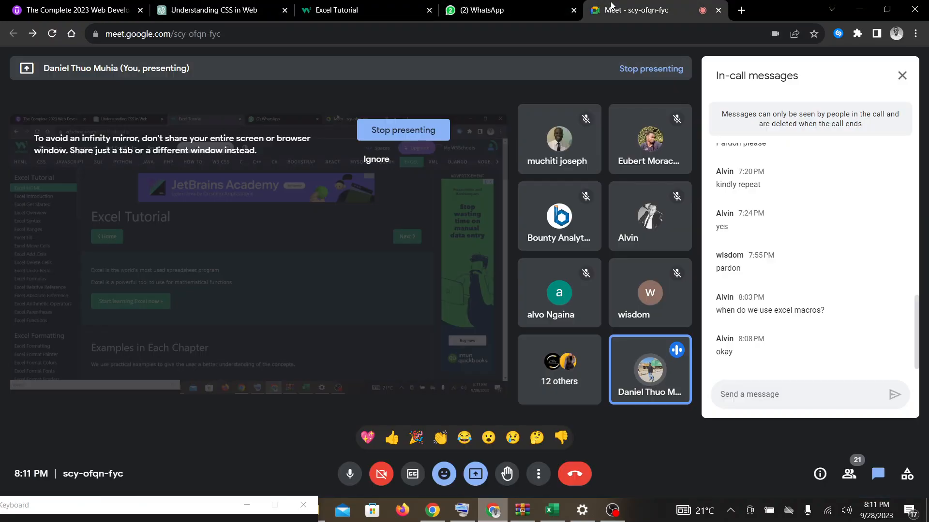
click(358, 7)
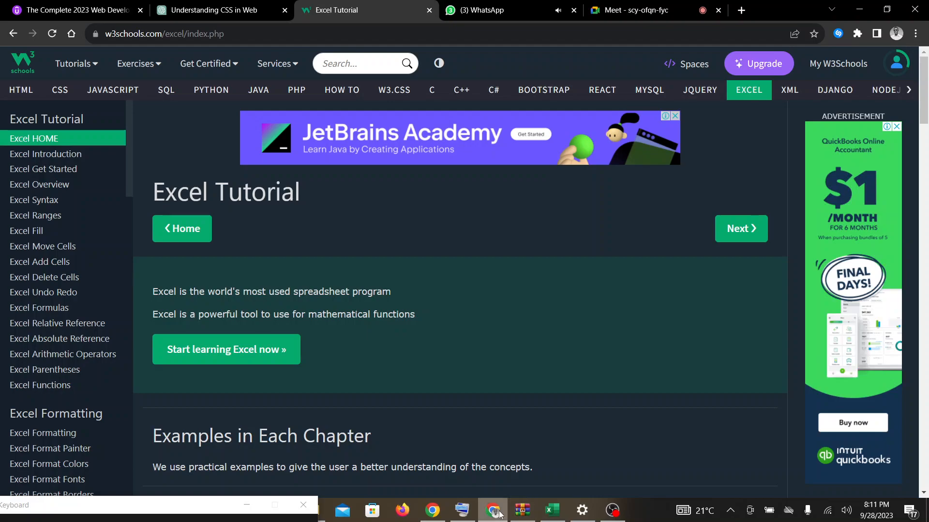
click(622, 9)
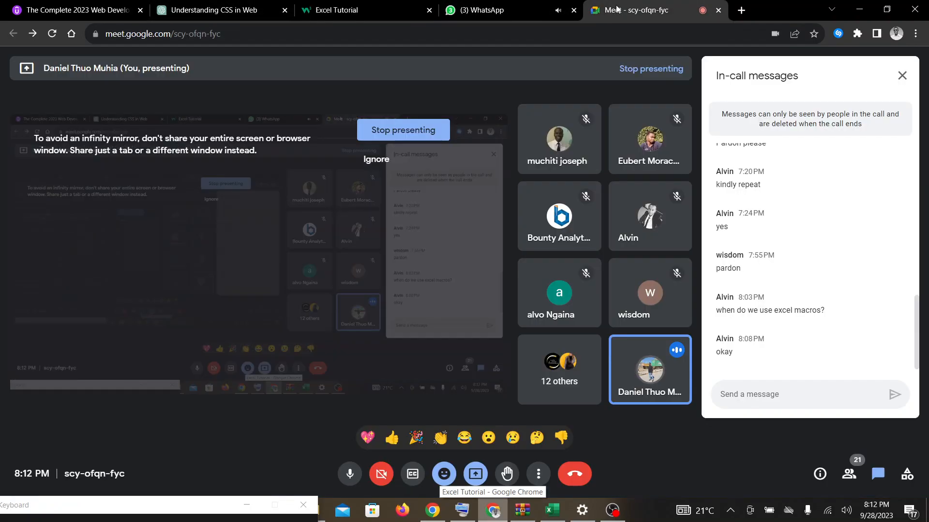
Return to the W3Schools Excel Tutorial and browse its topic list, from data analysis and functions through guided projects and references
click(339, 10)
scroll(63, 290, down, 13)
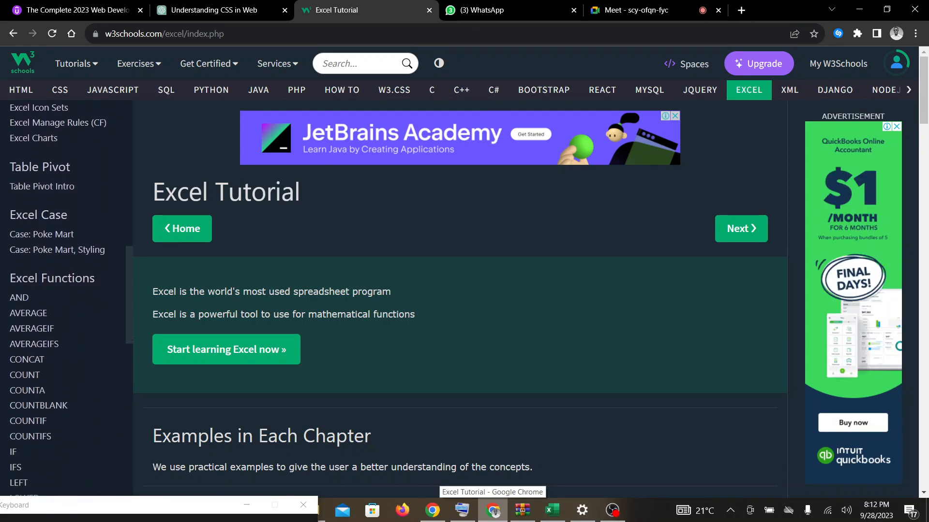
scroll(63, 290, up, 10)
scroll(63, 290, up, 3)
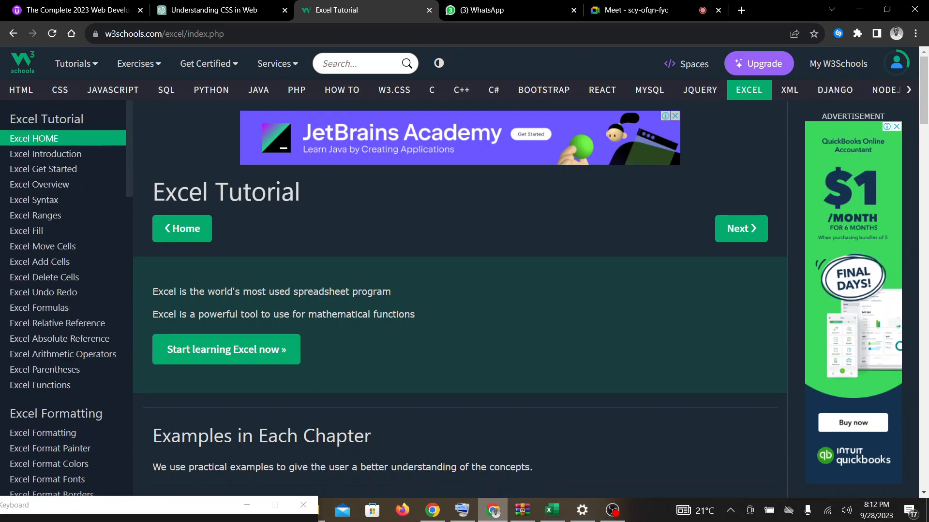
scroll(63, 290, down, 10)
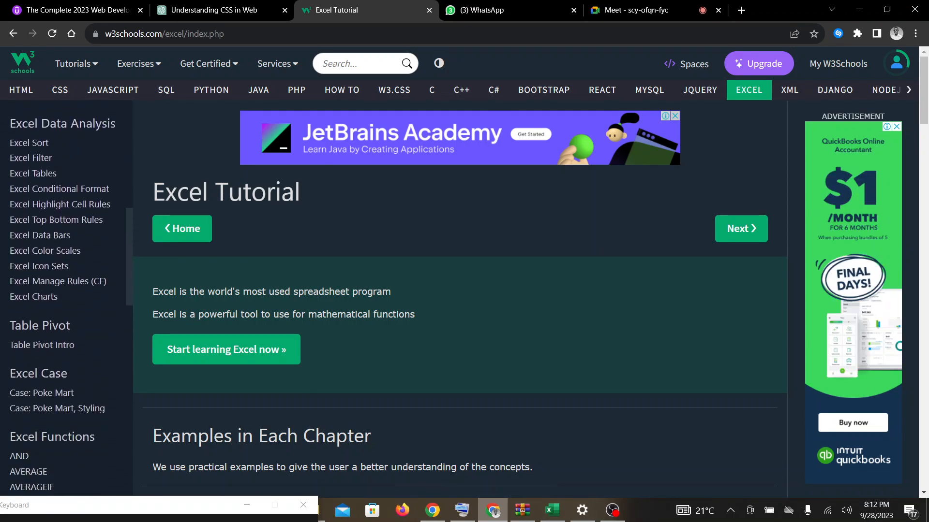
scroll(63, 291, down, 15)
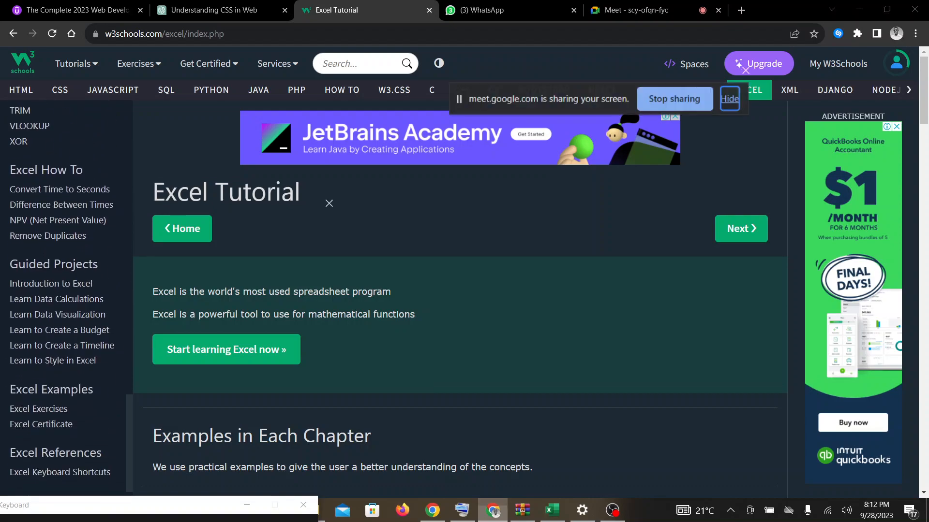
key(super+Tab)
key(Escape)
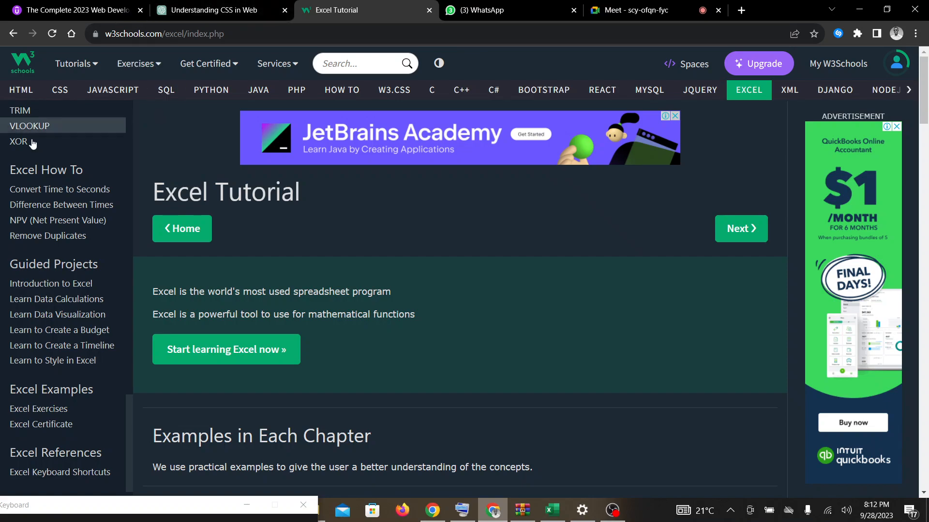
scroll(59, 220, up, 8)
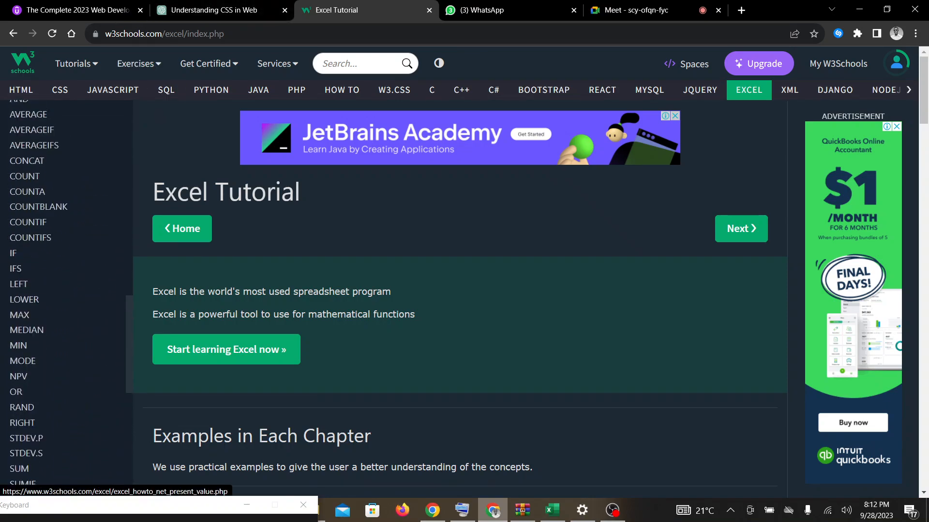
scroll(58, 242, up, 10)
scroll(58, 242, down, 9)
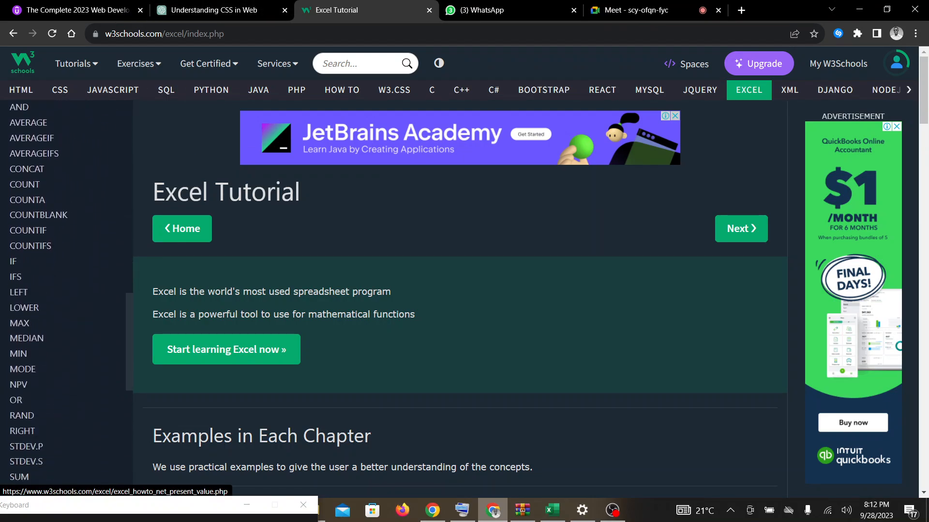
scroll(58, 198, down, 10)
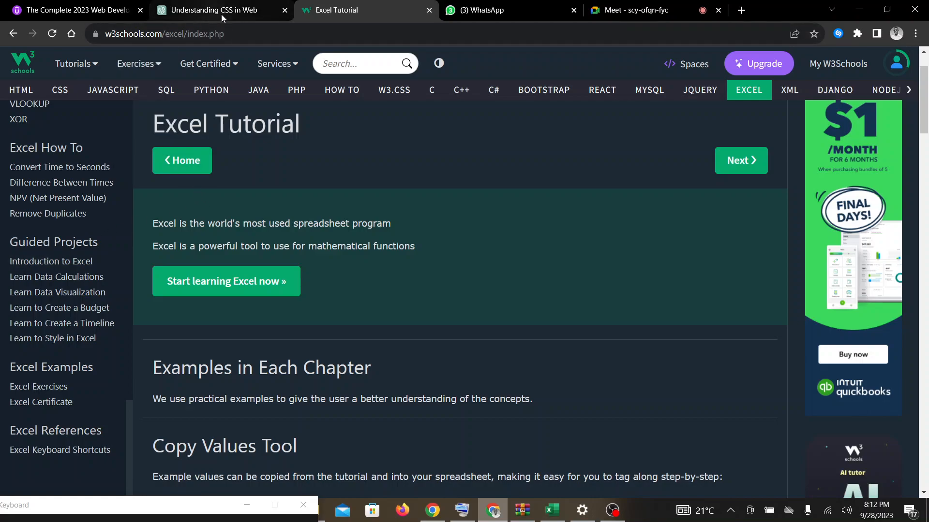
Alternate between the Google Meet call and the Excel Visuals sheet to check for remaining questions, ending on the call
click(627, 12)
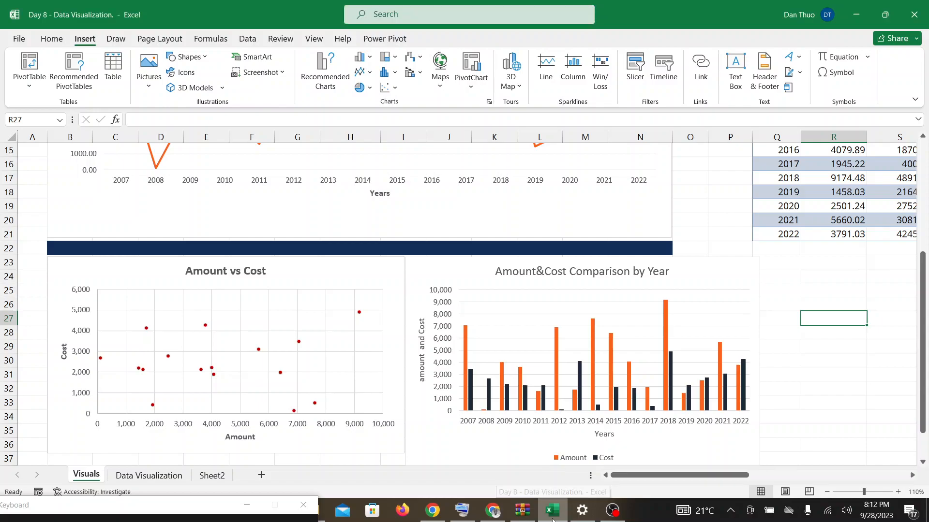
click(553, 513)
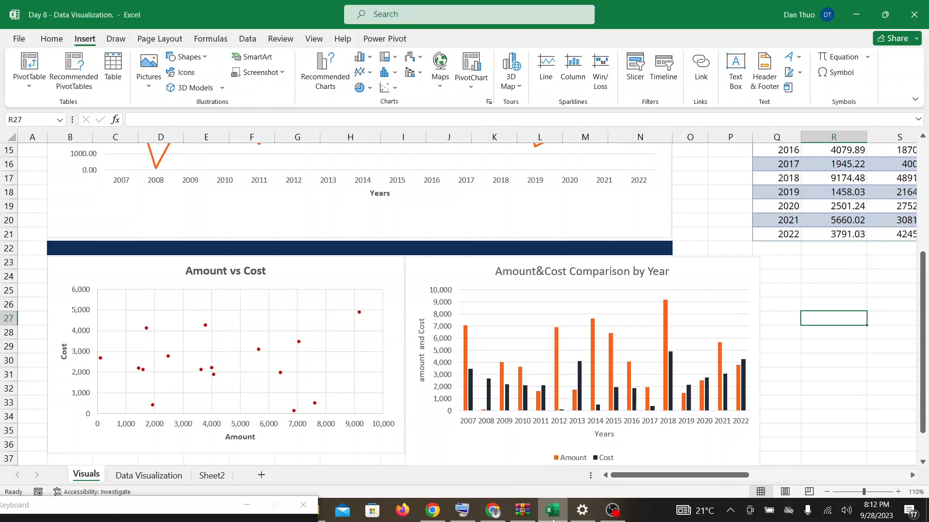
click(498, 514)
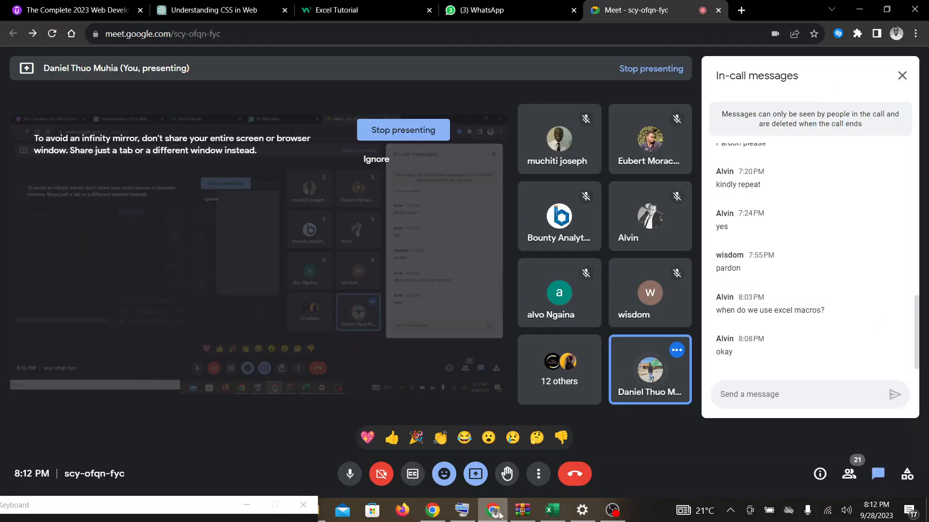
click(555, 519)
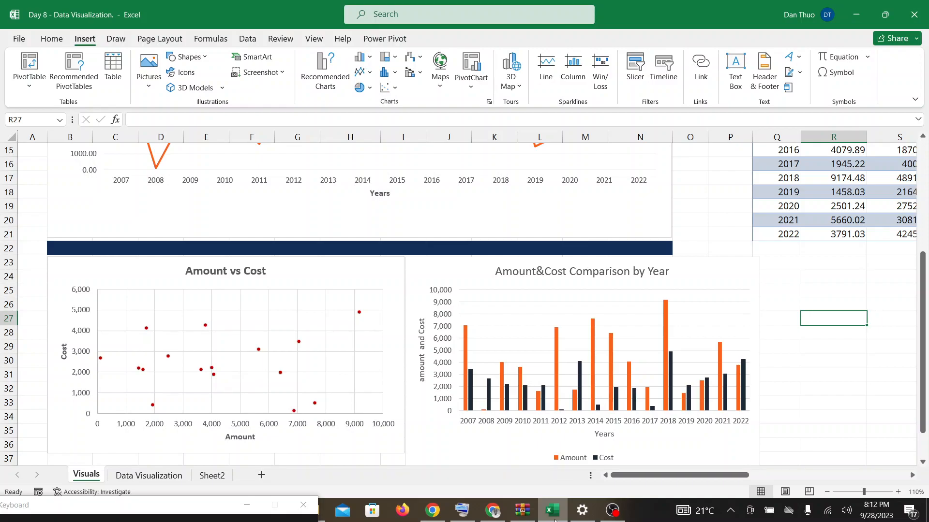
click(493, 514)
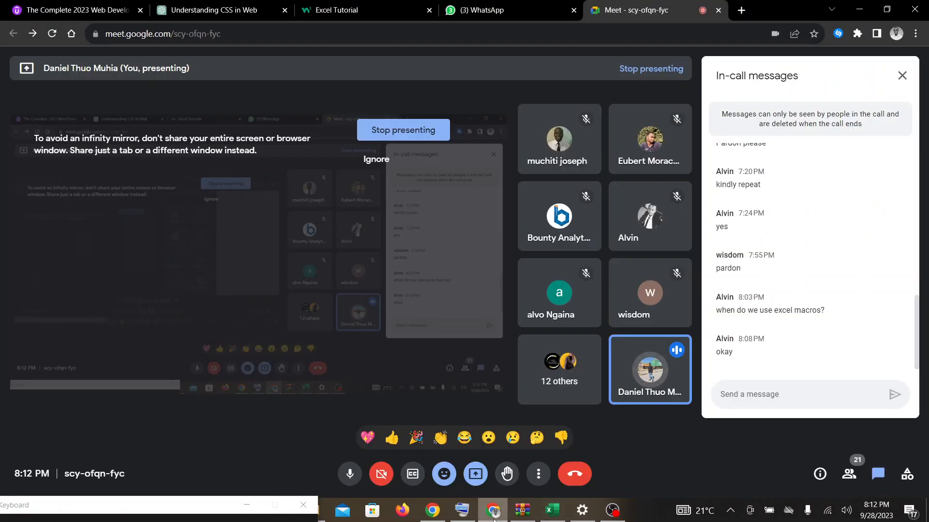
click(552, 510)
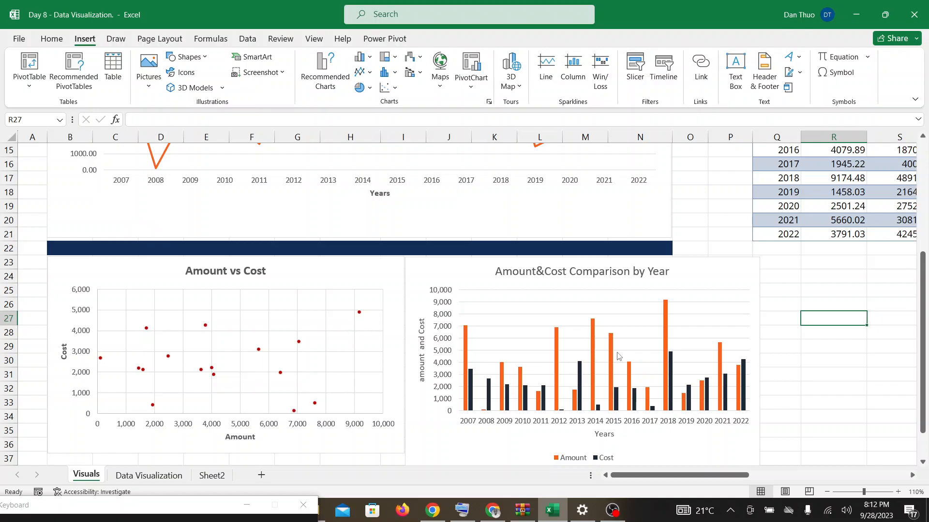
click(491, 510)
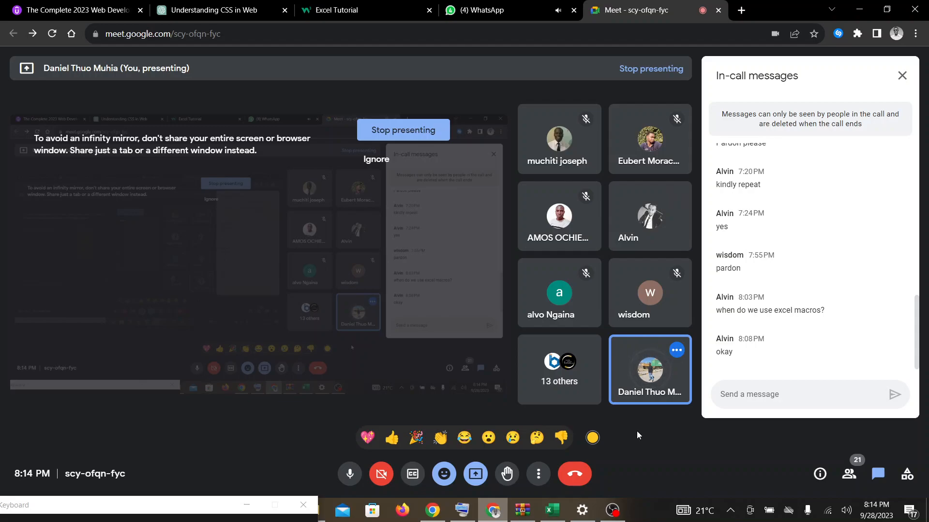
Leave the Google Meet call, switch to OBS Studio and stop the recording
mouse_move(663, 384)
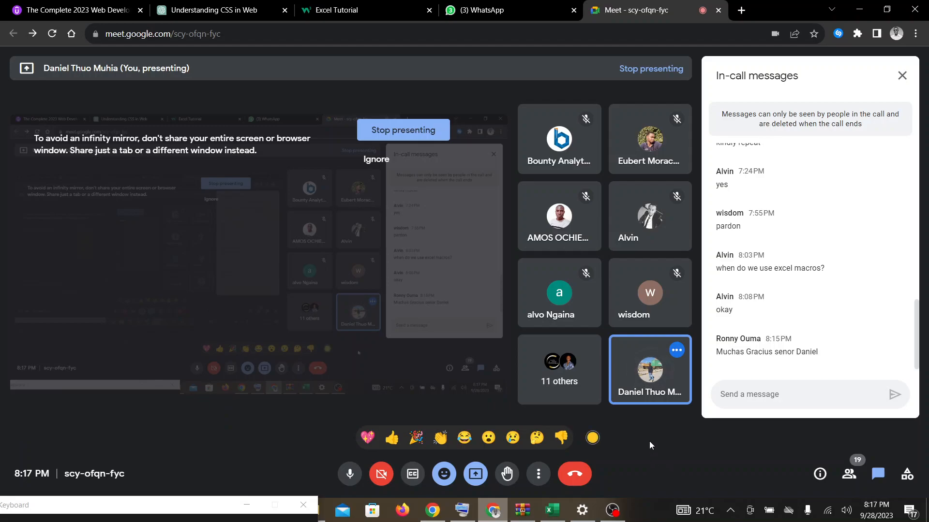
click(573, 484)
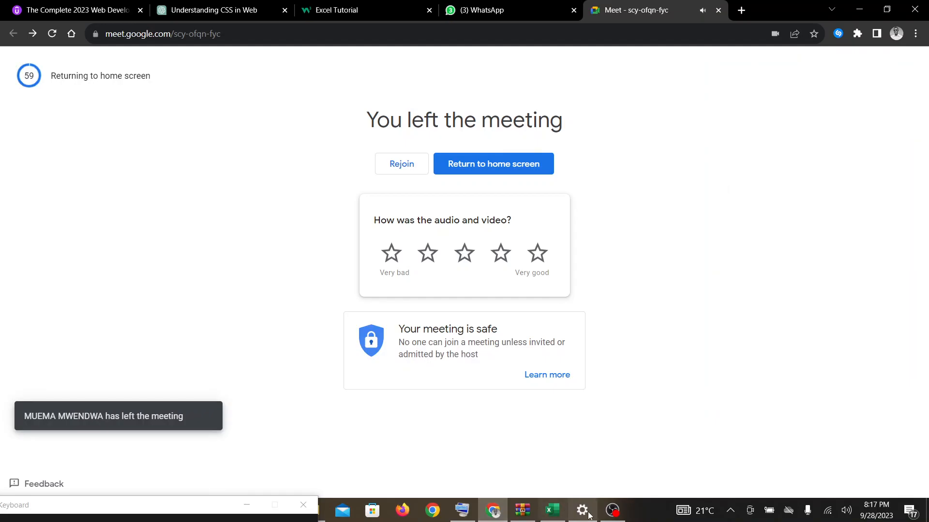
click(609, 513)
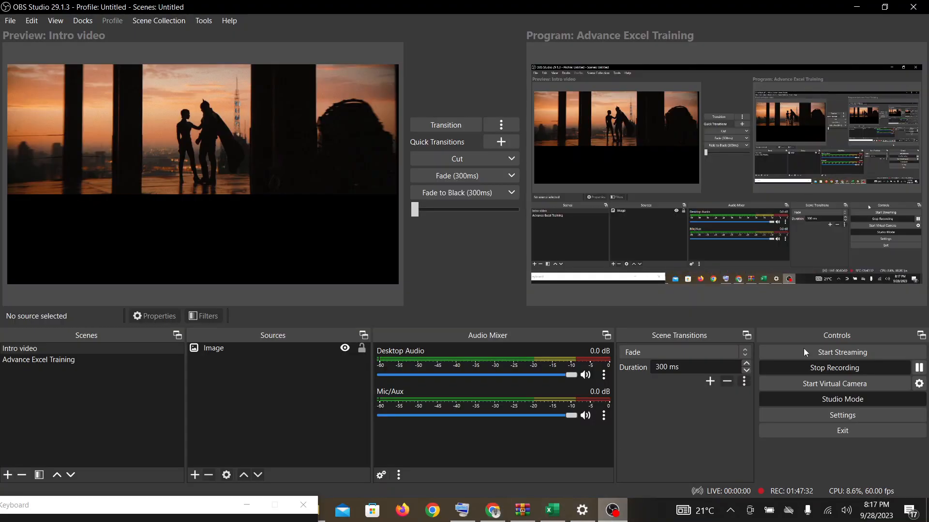
click(816, 369)
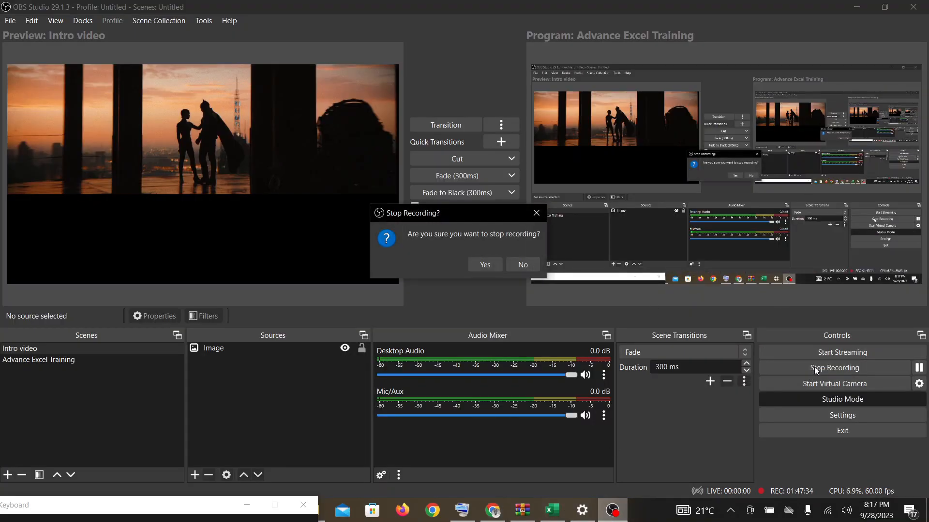